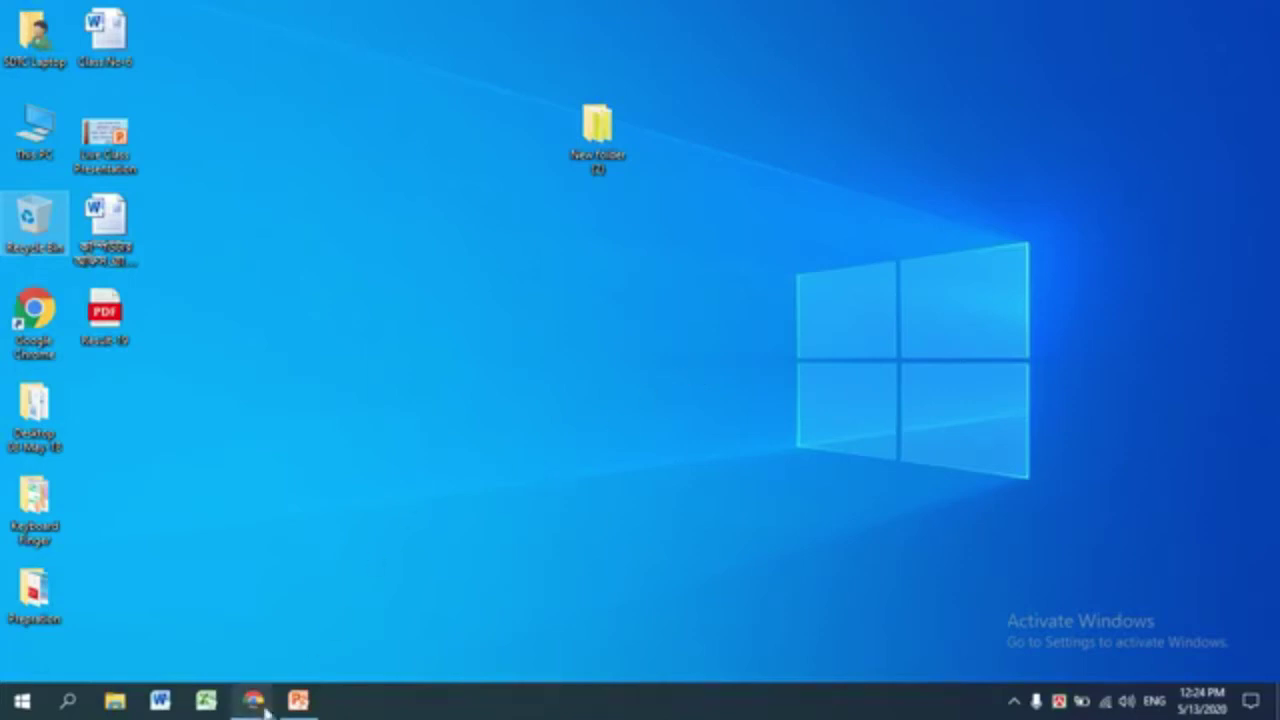
- Close the Live Class Presentation in PowerPoint, discarding its unsaved changes
{"action": "left_click", "coordinate": [297, 701]}
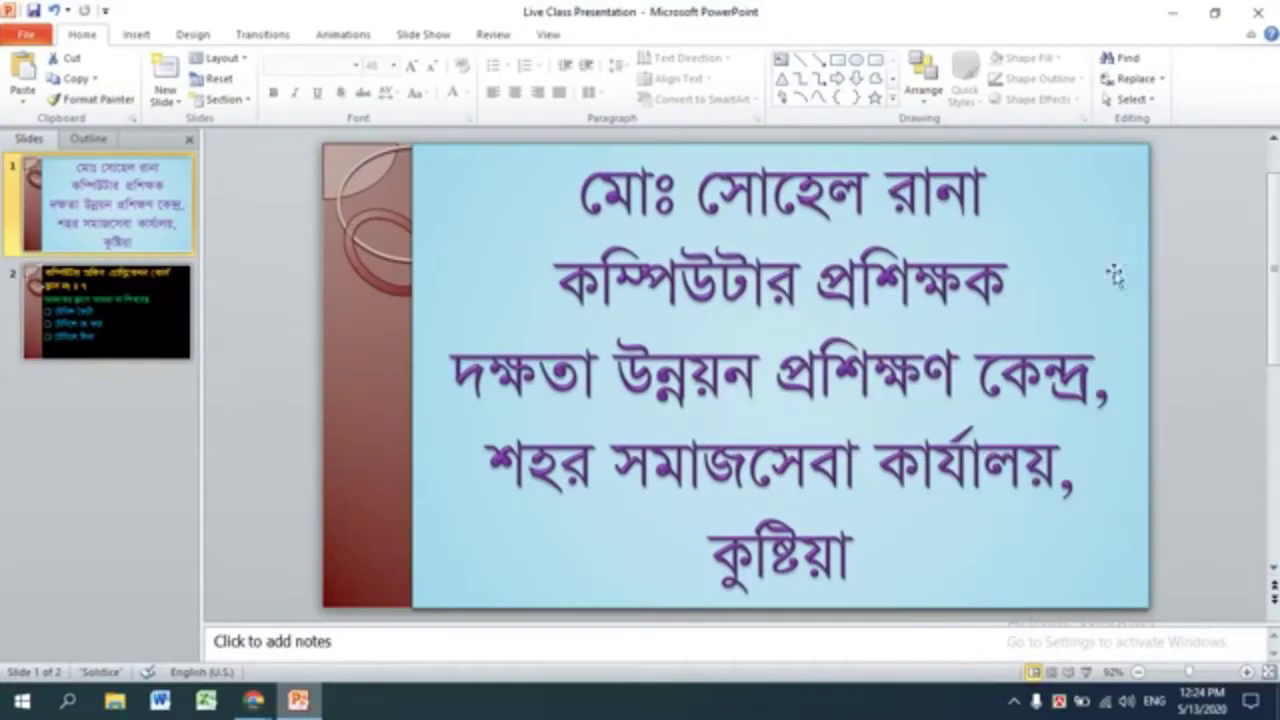
{"action": "left_click", "coordinate": [1256, 18]}
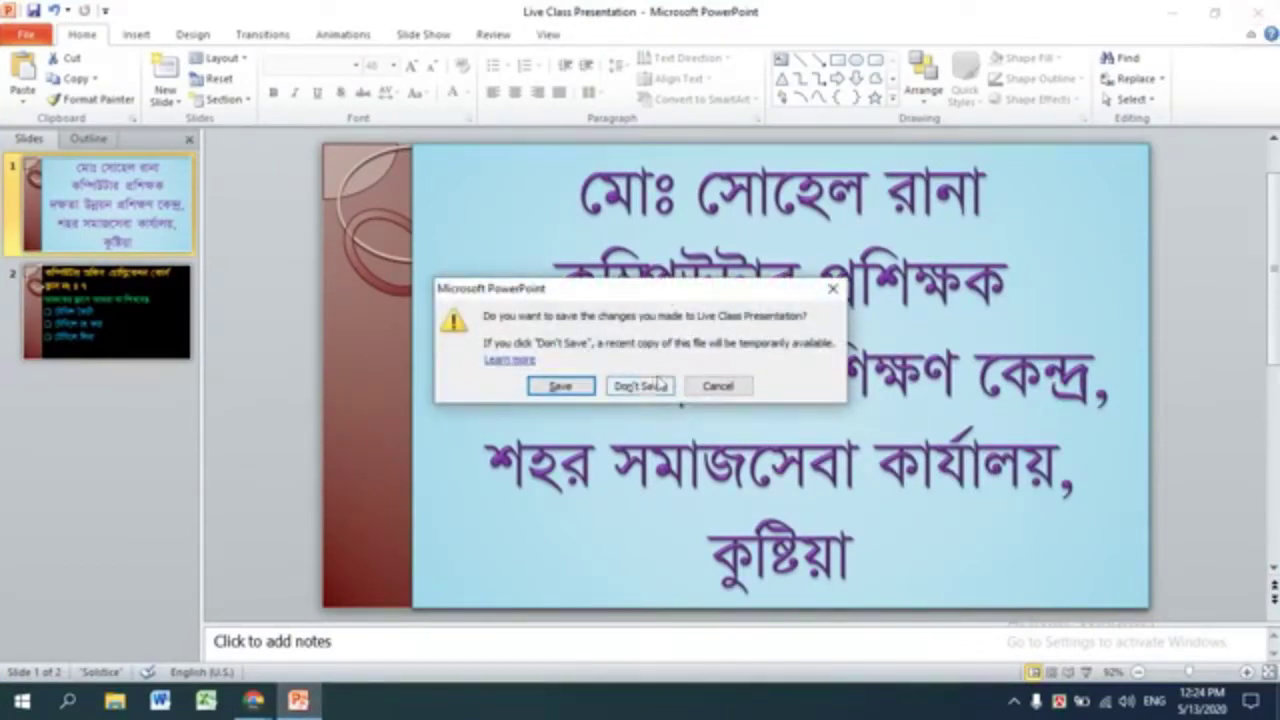
{"action": "left_click", "coordinate": [641, 387]}
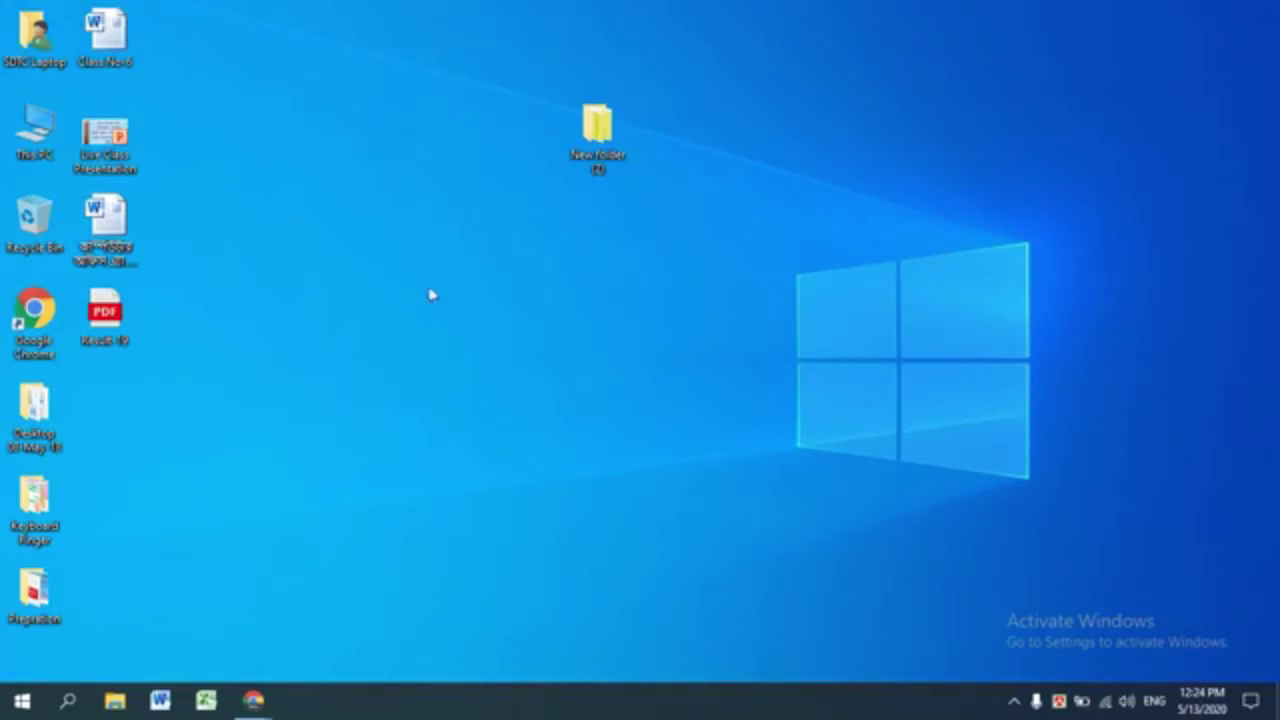
- Create a new Word document on the desktop named 'Class No-7' and open it
{"action": "right_click", "coordinate": [360, 263]}
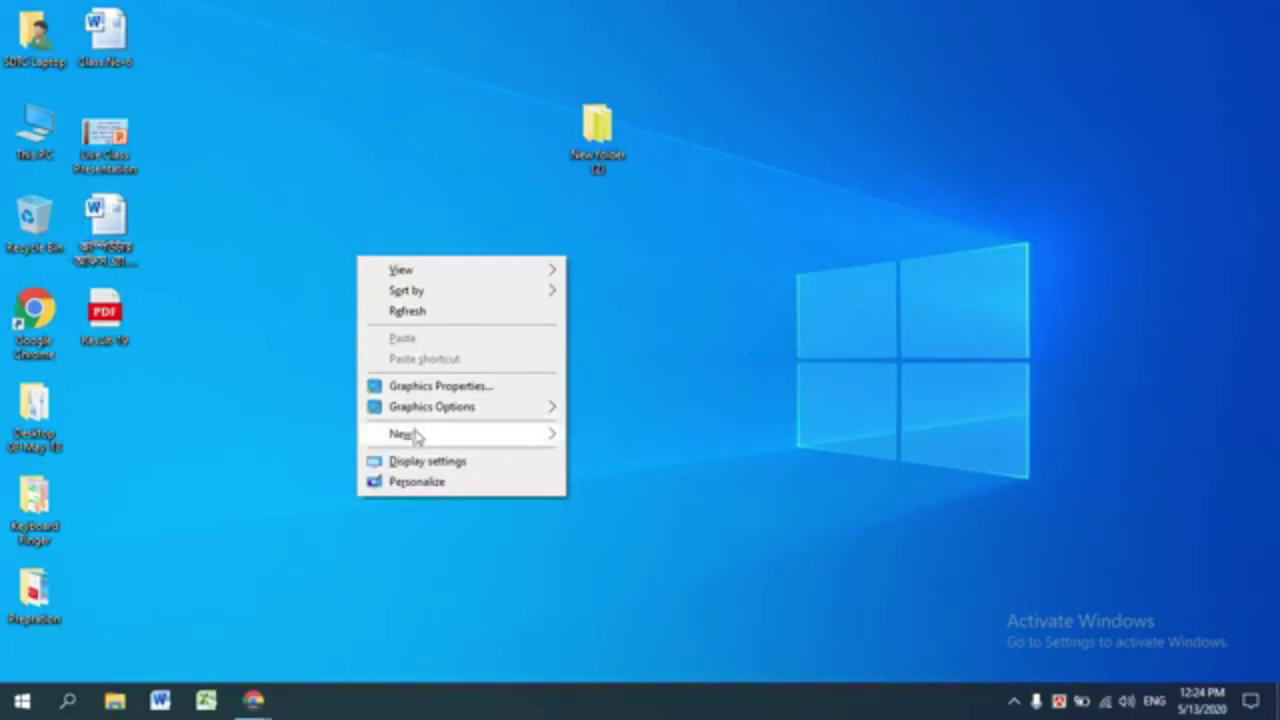
{"action": "mouse_move", "coordinate": [414, 435]}
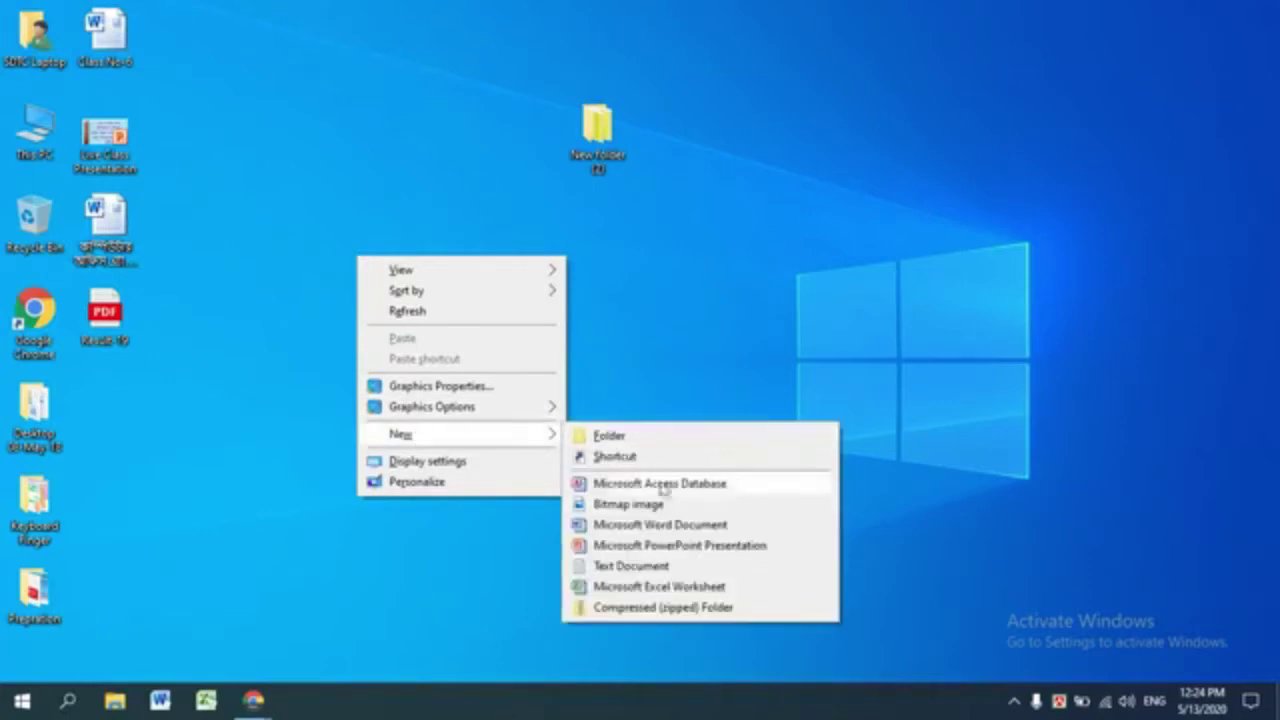
{"action": "left_click", "coordinate": [660, 525]}
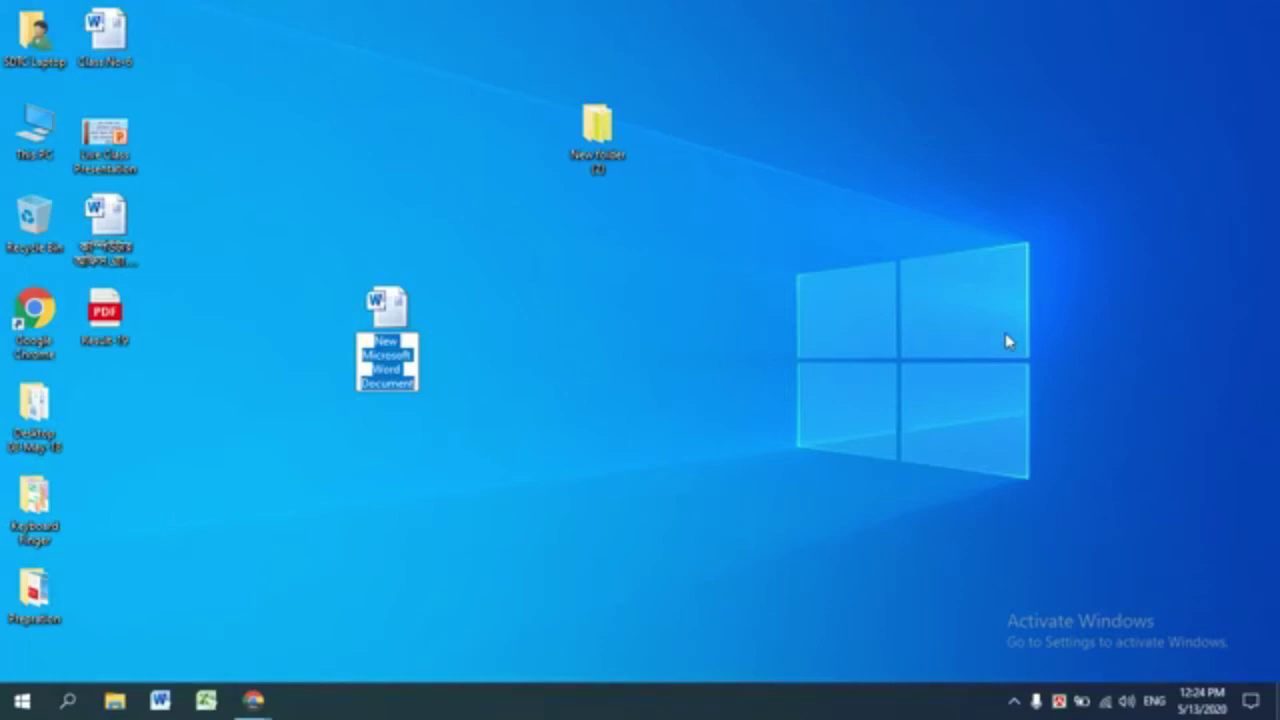
{"action": "type", "text": "c"}
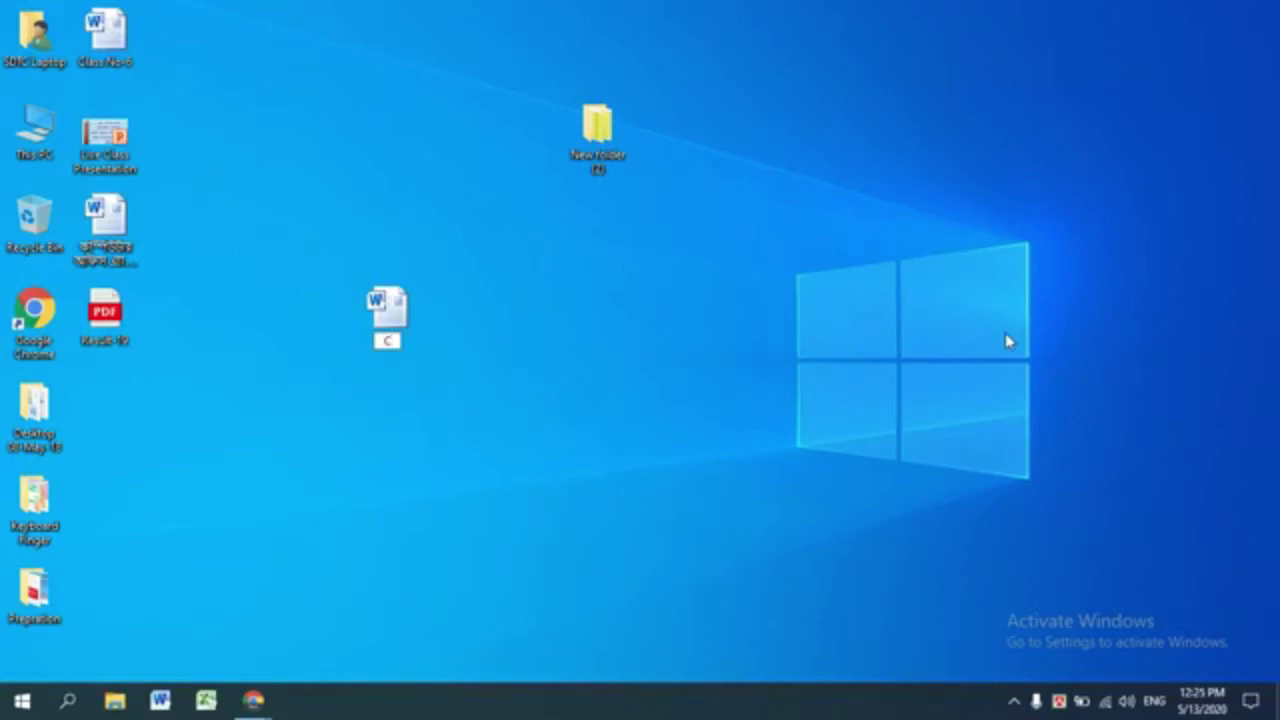
{"action": "type", "text": "ass"}
{"action": "type", "text": " N"}
{"action": "type", "text": "o-7"}
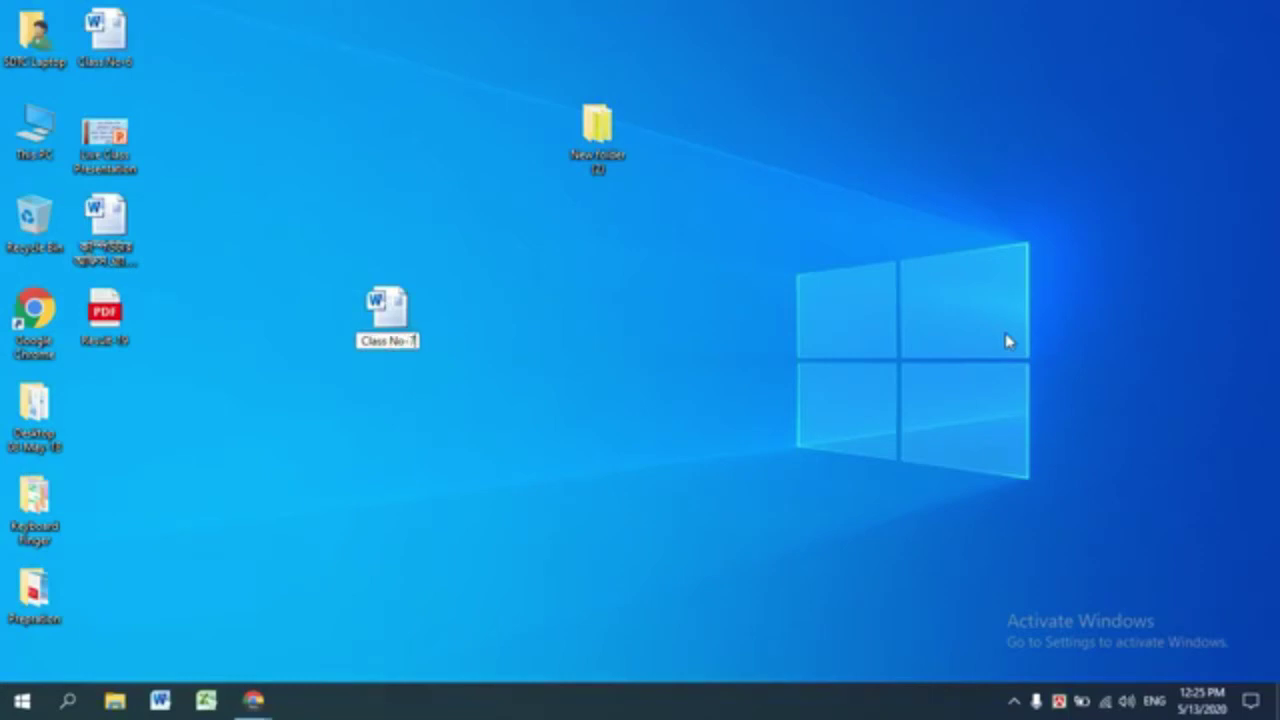
{"action": "key", "text": "Return"}
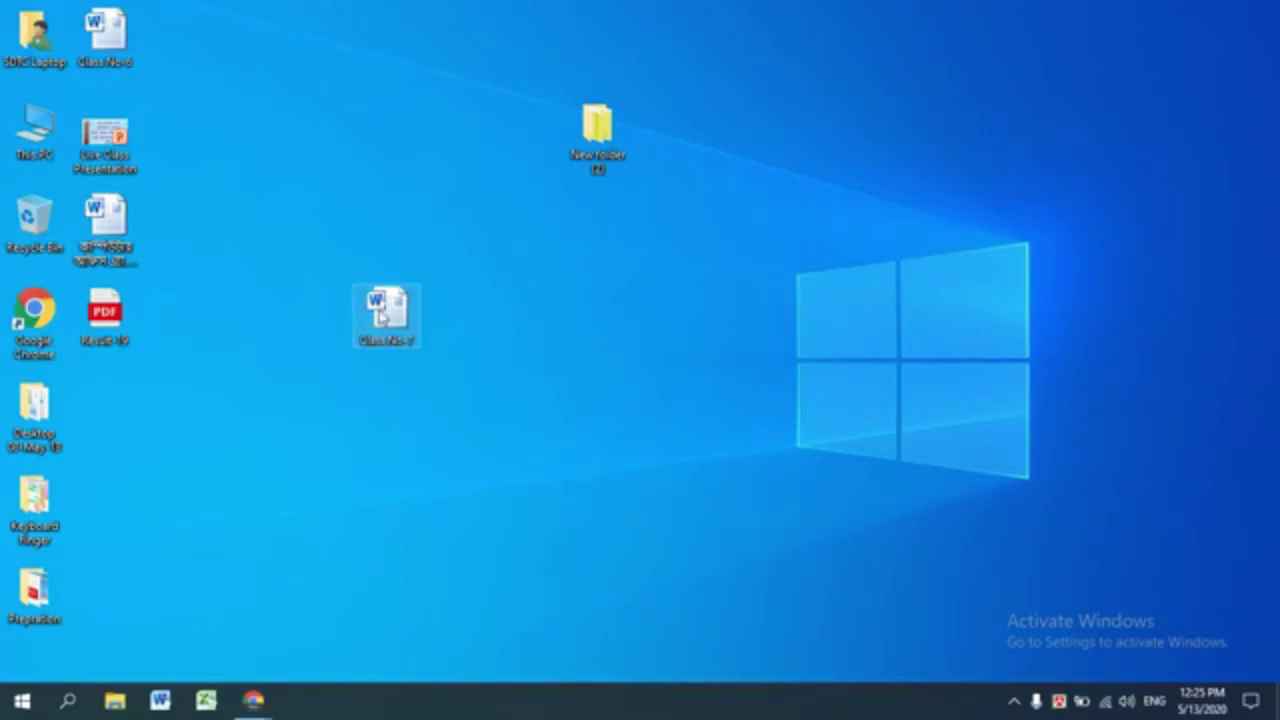
{"action": "double_click", "coordinate": [381, 316]}
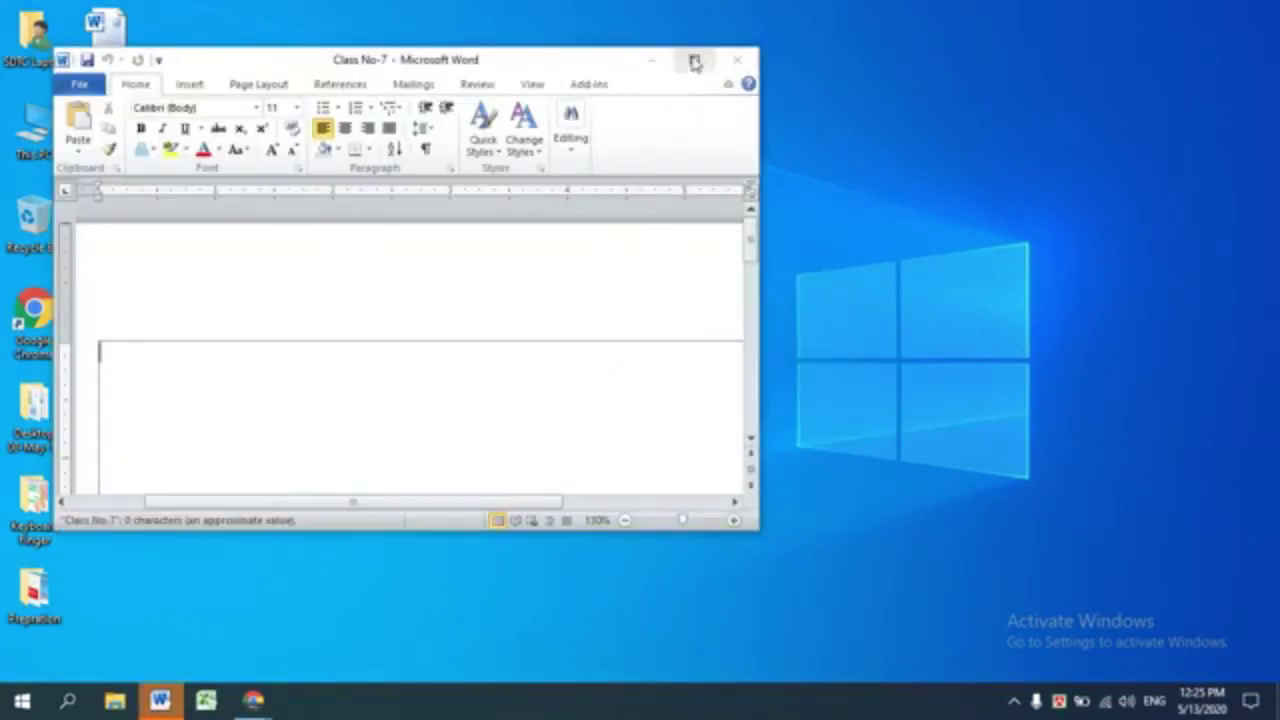
- Maximize the Class No-7 Word window and scroll over the blank page
{"action": "left_click", "coordinate": [696, 62]}
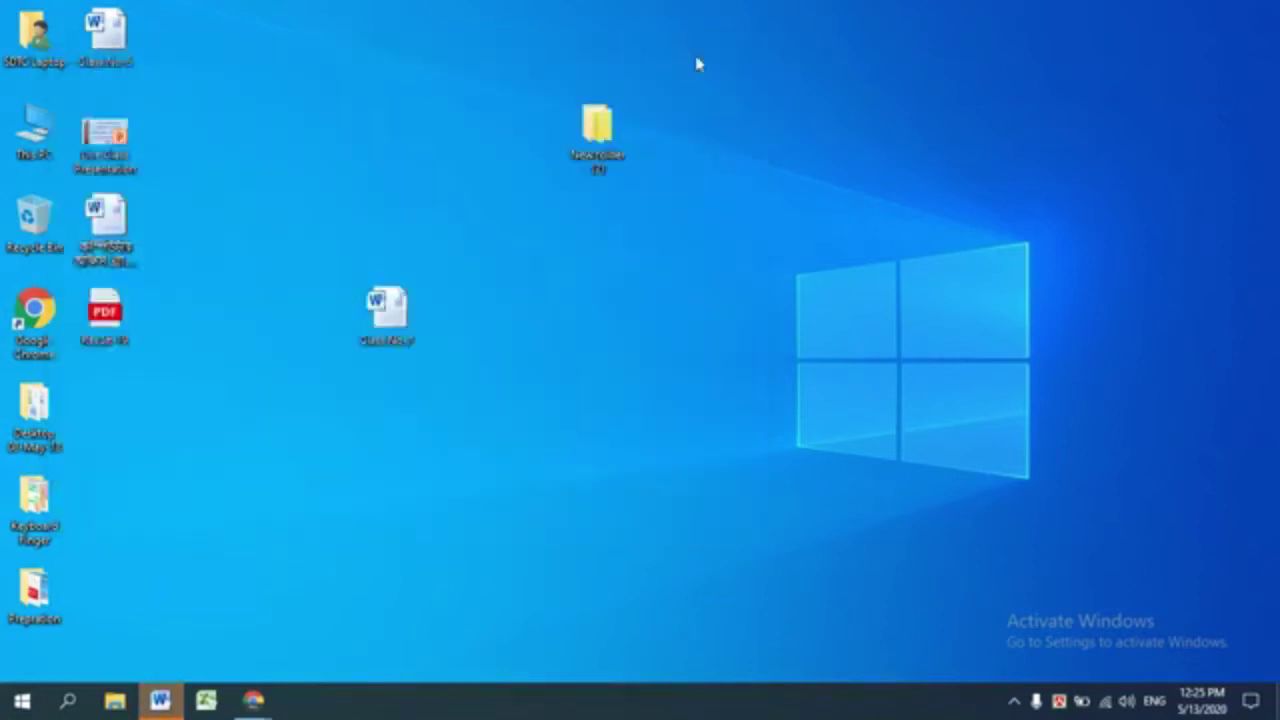
{"action": "scroll", "coordinate": [496, 418], "scroll_direction": "up", "scroll_amount": 1}
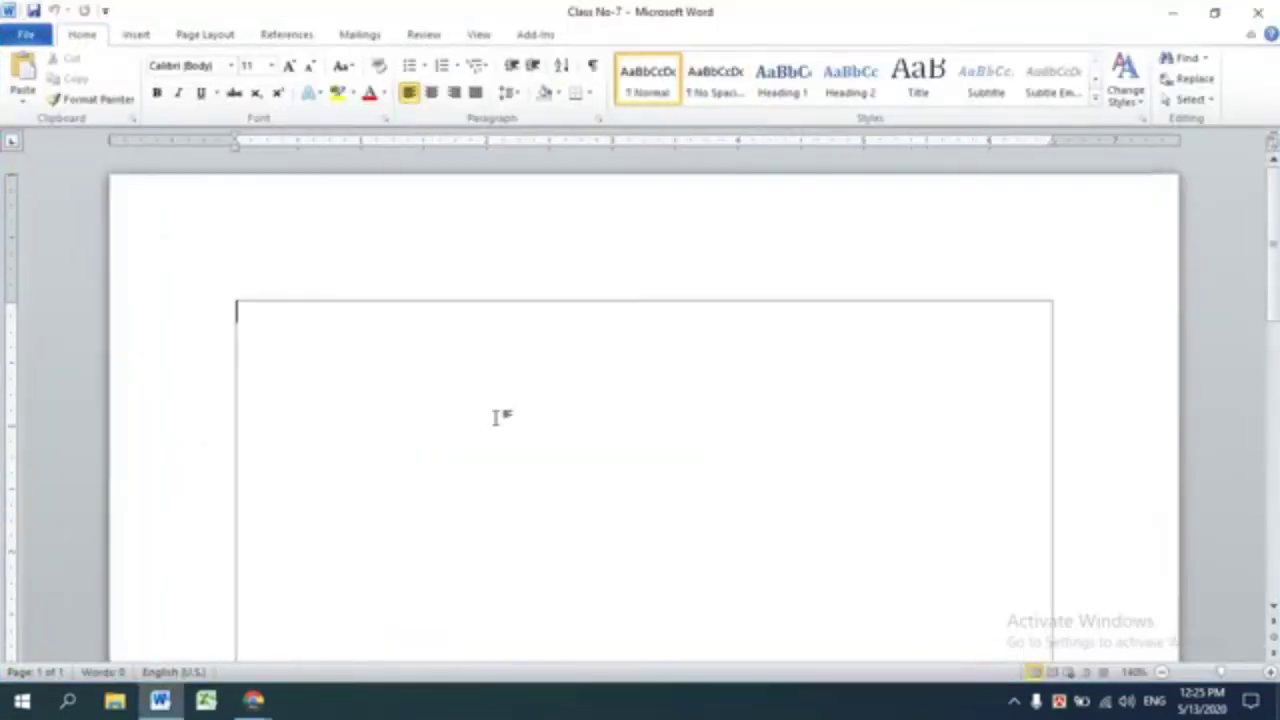
{"action": "scroll", "coordinate": [496, 418], "scroll_direction": "up", "scroll_amount": 1}
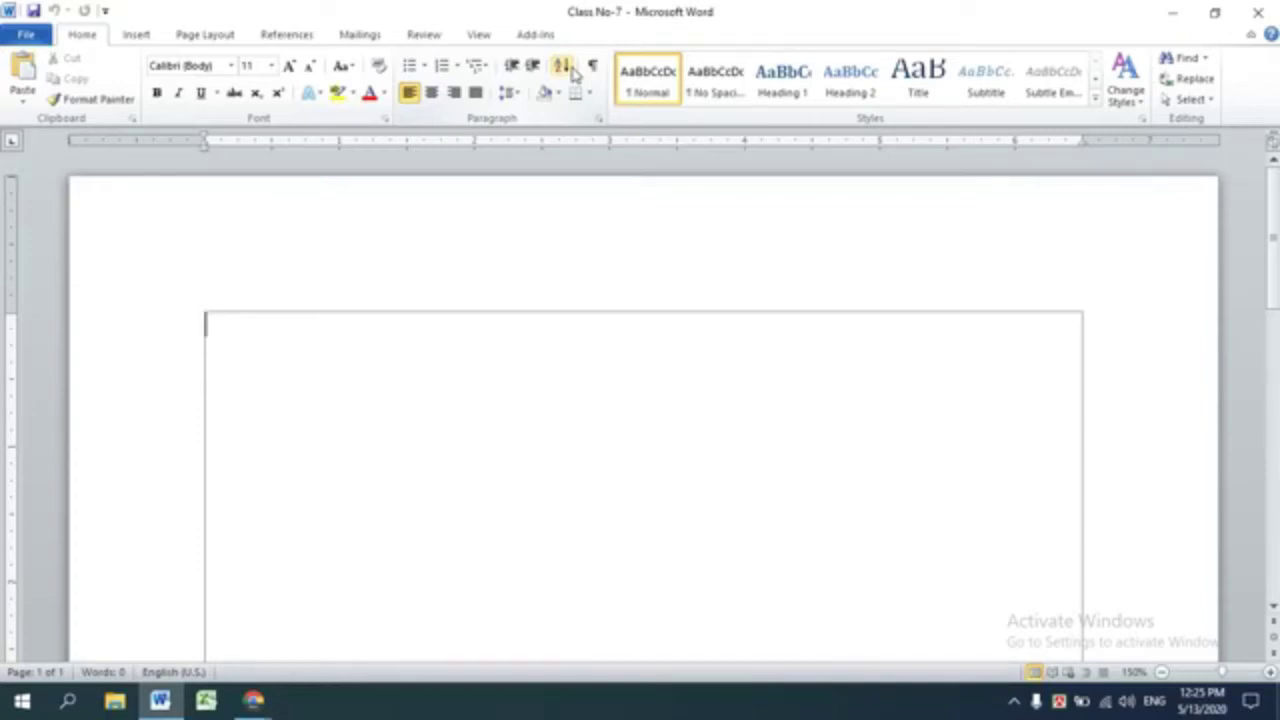
{"action": "scroll", "coordinate": [265, 380], "scroll_direction": "down", "scroll_amount": 3}
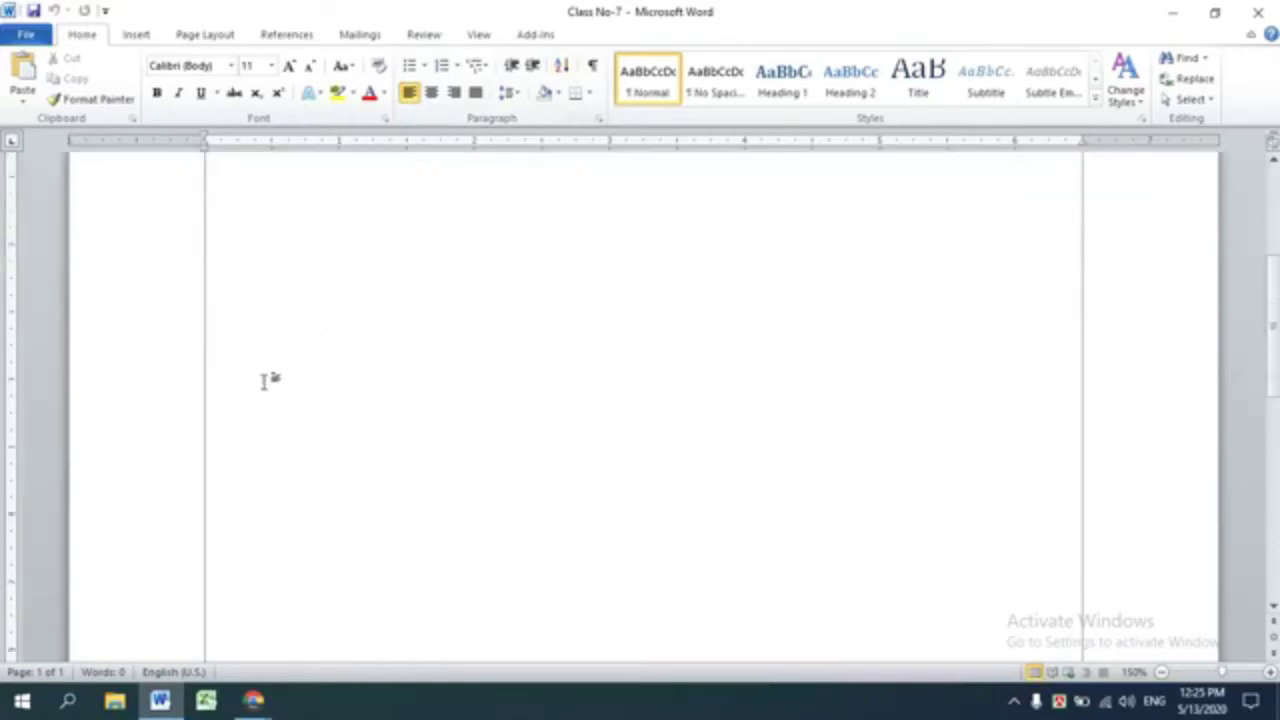
{"action": "scroll", "coordinate": [265, 380], "scroll_direction": "down", "scroll_amount": 3}
{"action": "scroll", "coordinate": [265, 380], "scroll_direction": "up", "scroll_amount": 3}
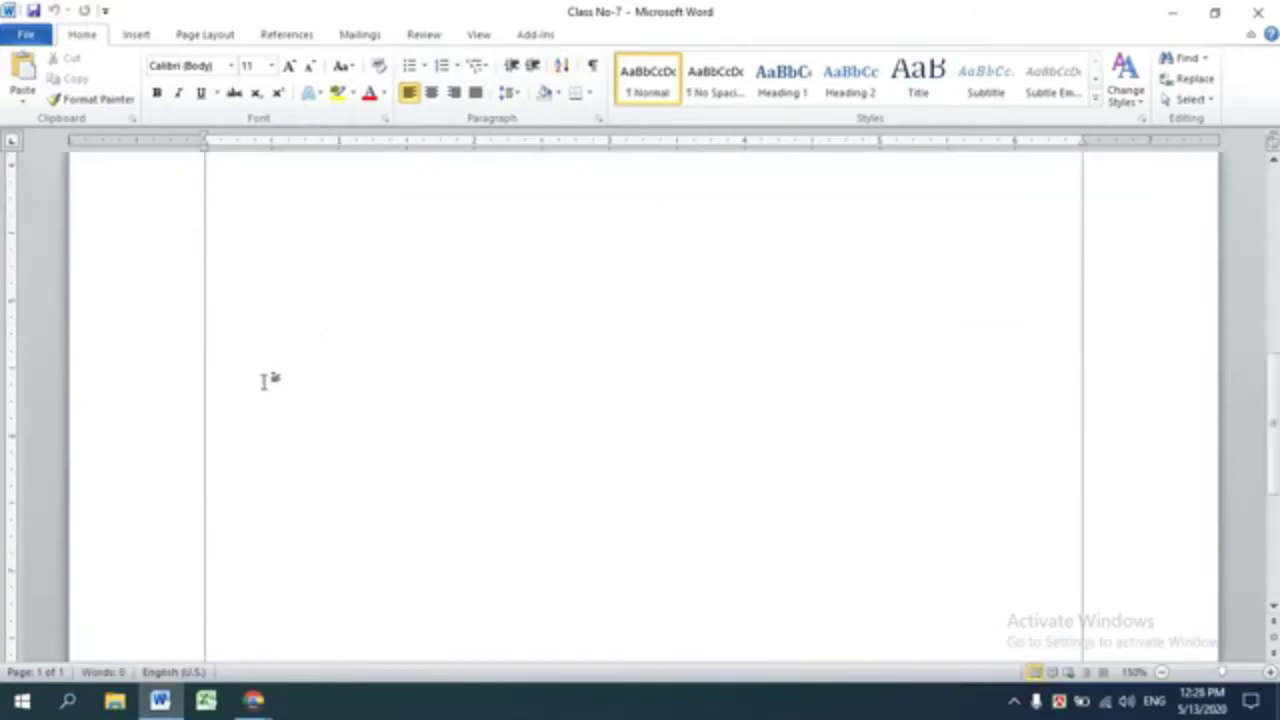
{"action": "scroll", "coordinate": [265, 380], "scroll_direction": "up", "scroll_amount": 3}
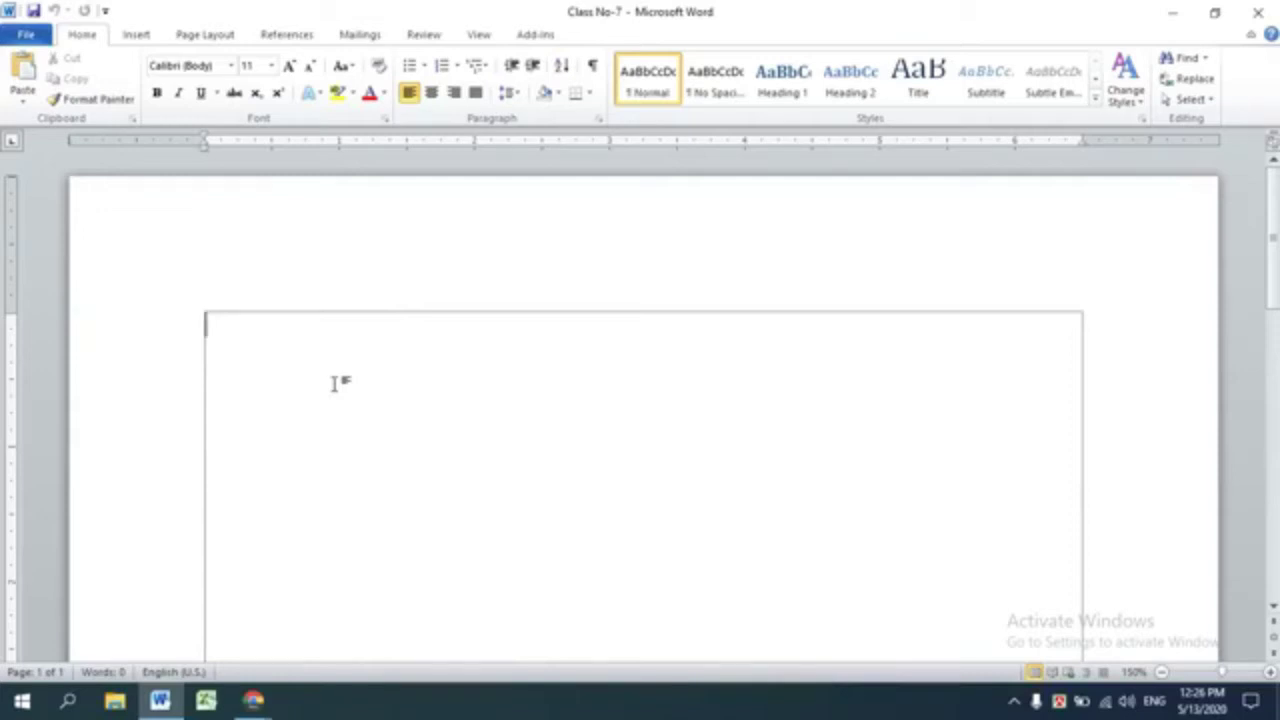
- Set the page margins to Normal 1-inch, after briefly trying Narrow 0.5-inch
{"action": "left_click", "coordinate": [200, 38]}
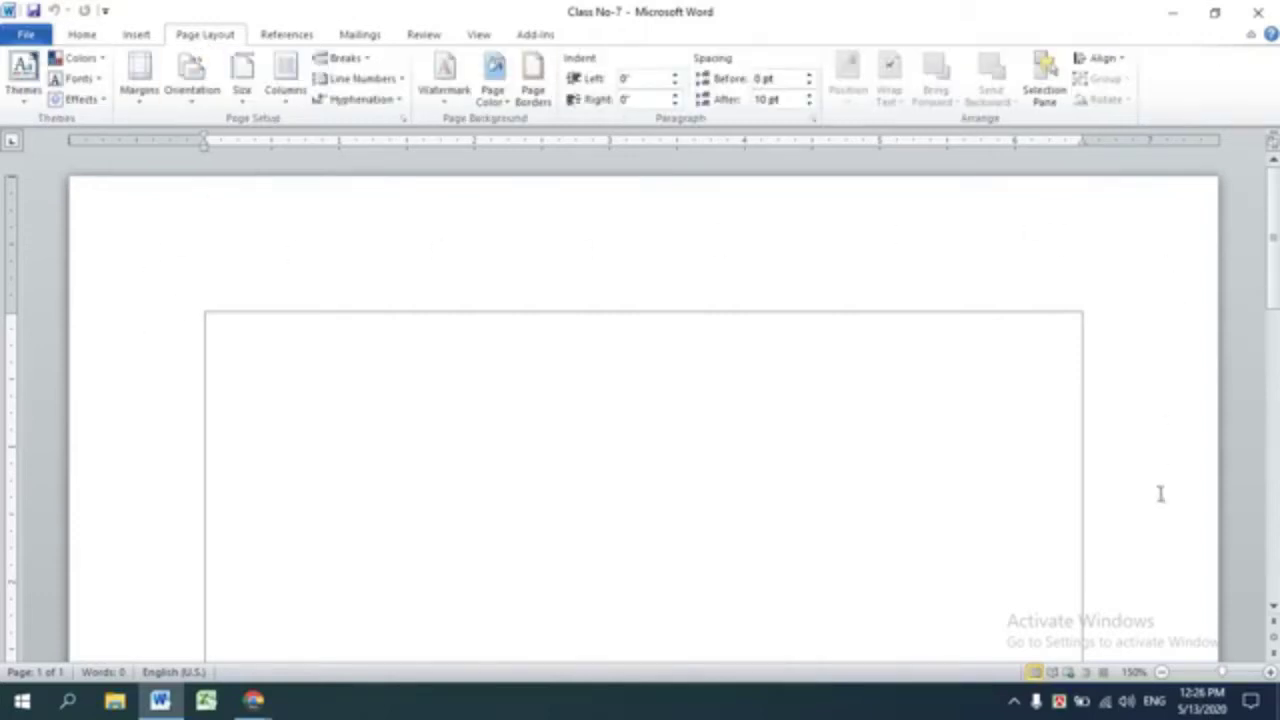
{"action": "left_click", "coordinate": [139, 72]}
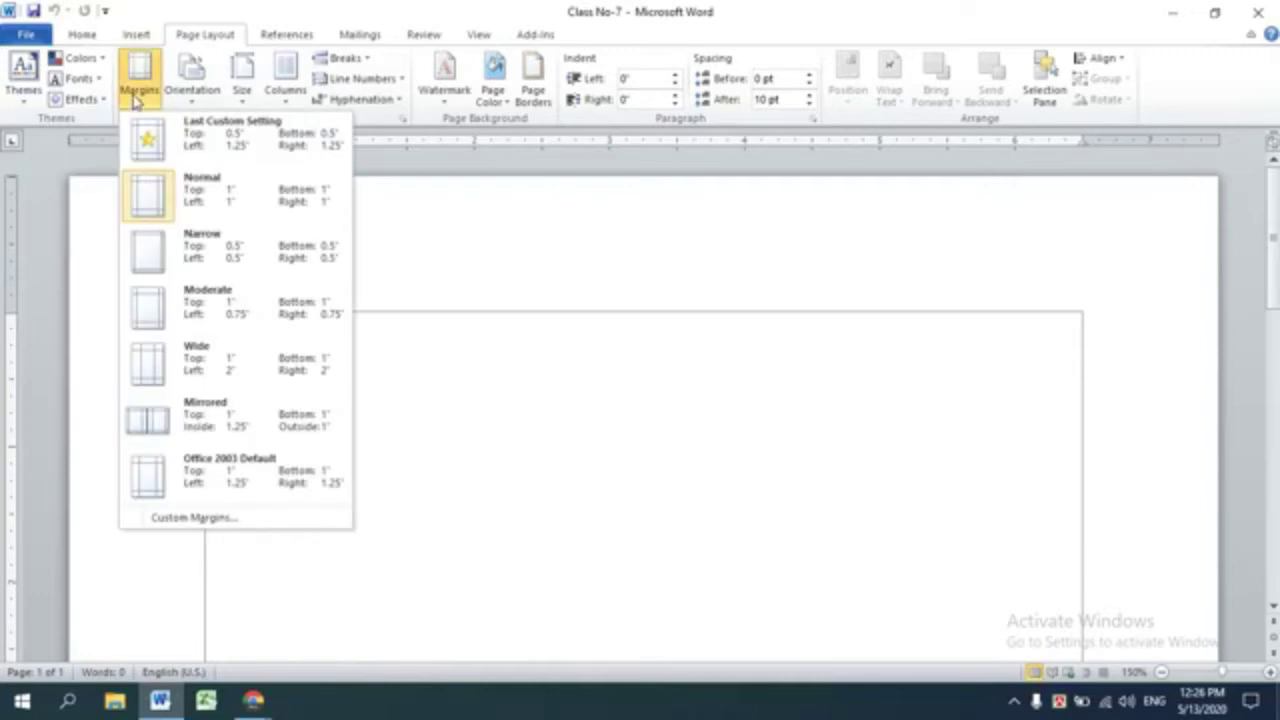
{"action": "left_click", "coordinate": [203, 250]}
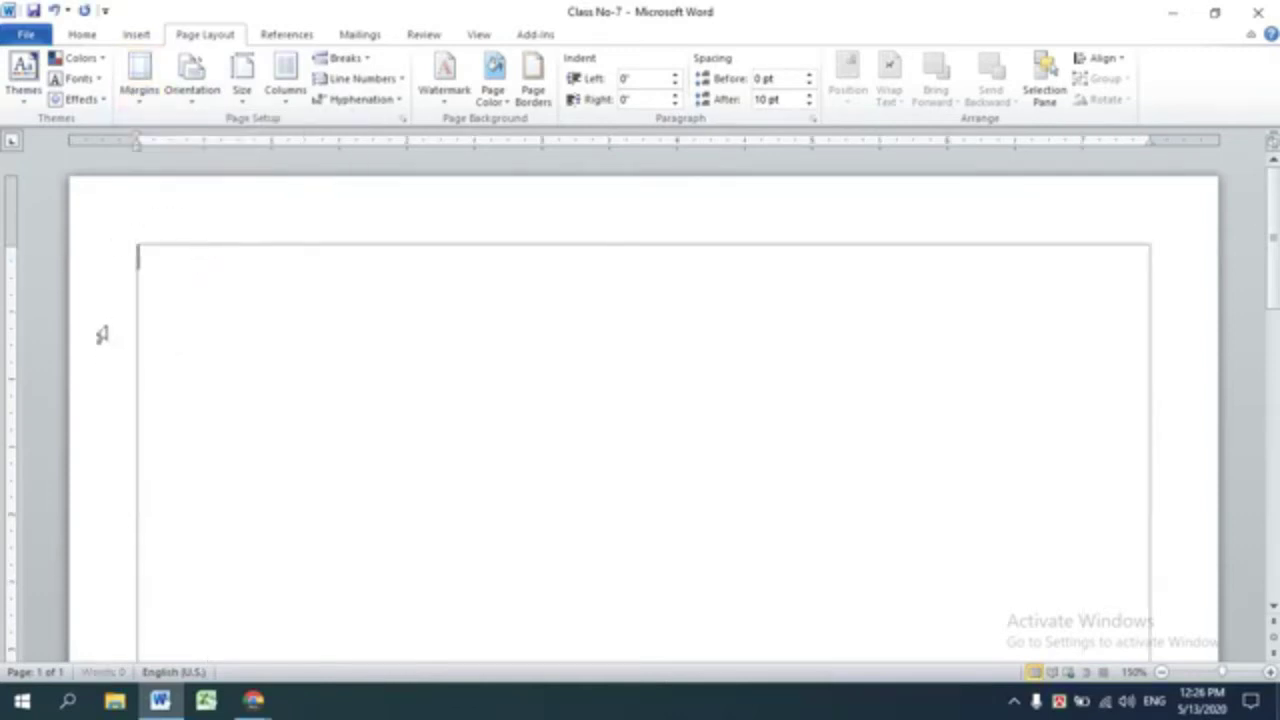
{"action": "left_click", "coordinate": [139, 90]}
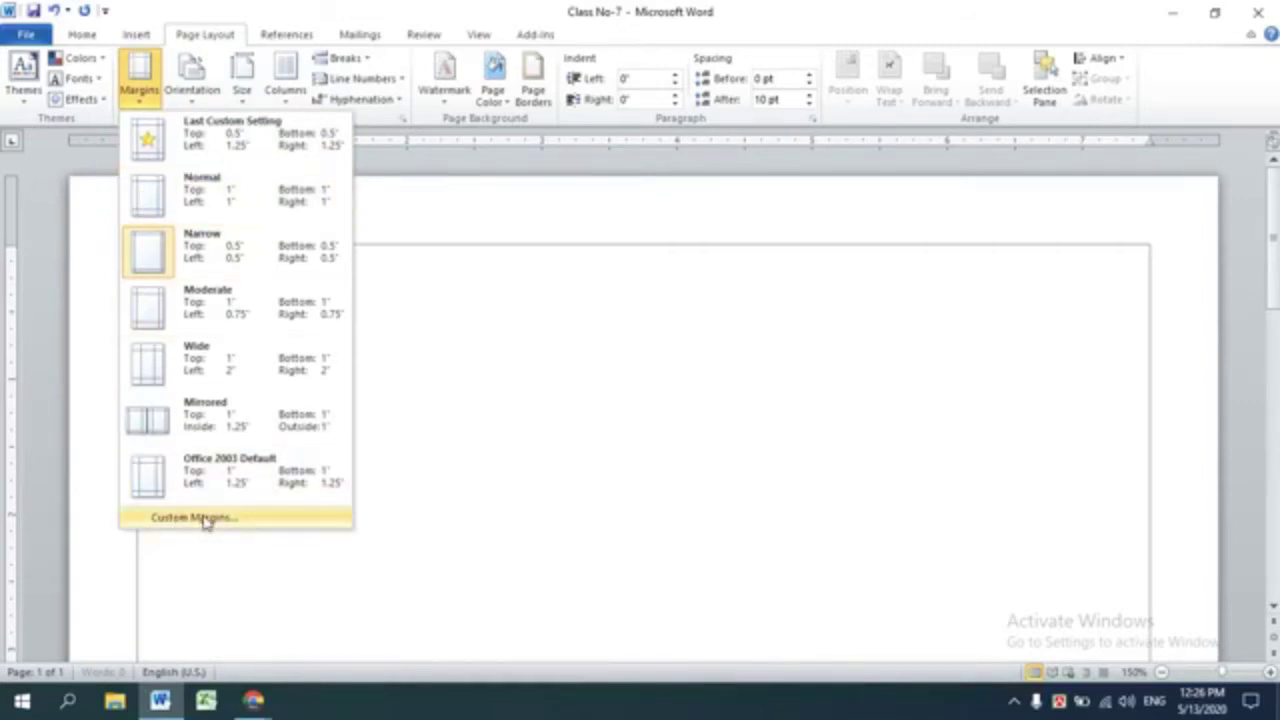
{"action": "left_click", "coordinate": [210, 196]}
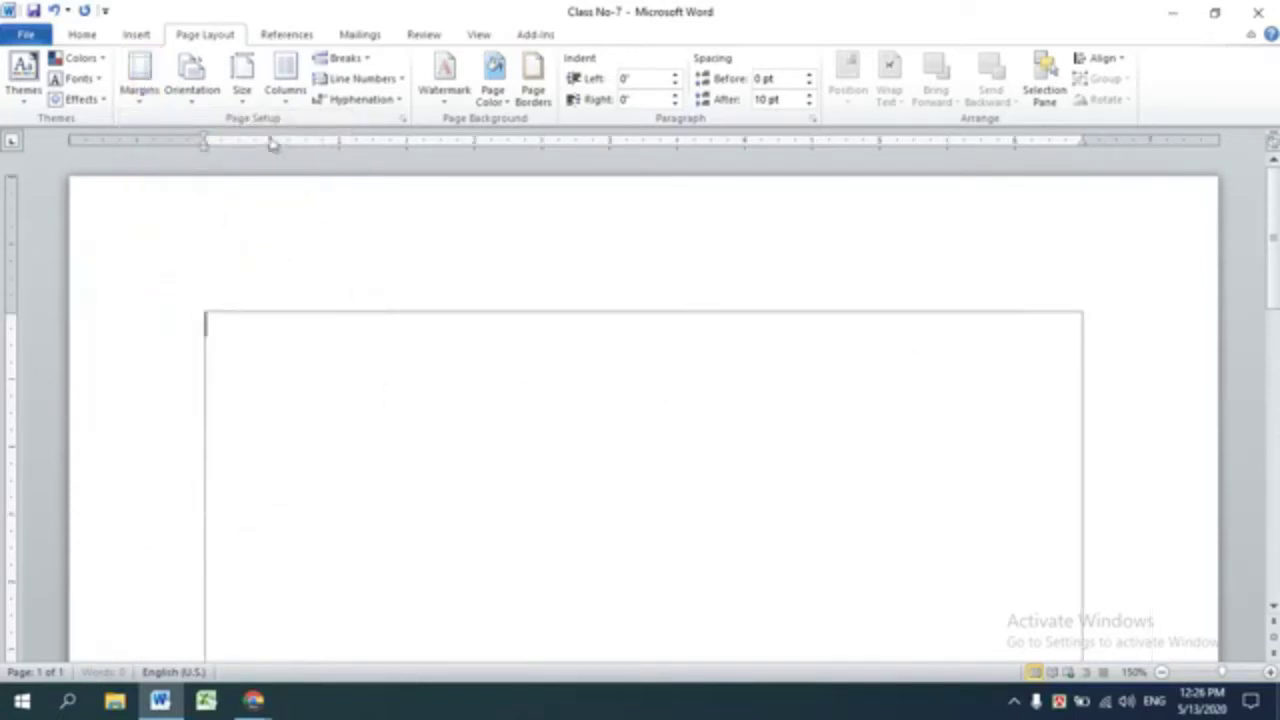
- Keep the page in portrait orientation and set the paper size to A4
{"action": "left_click", "coordinate": [191, 78]}
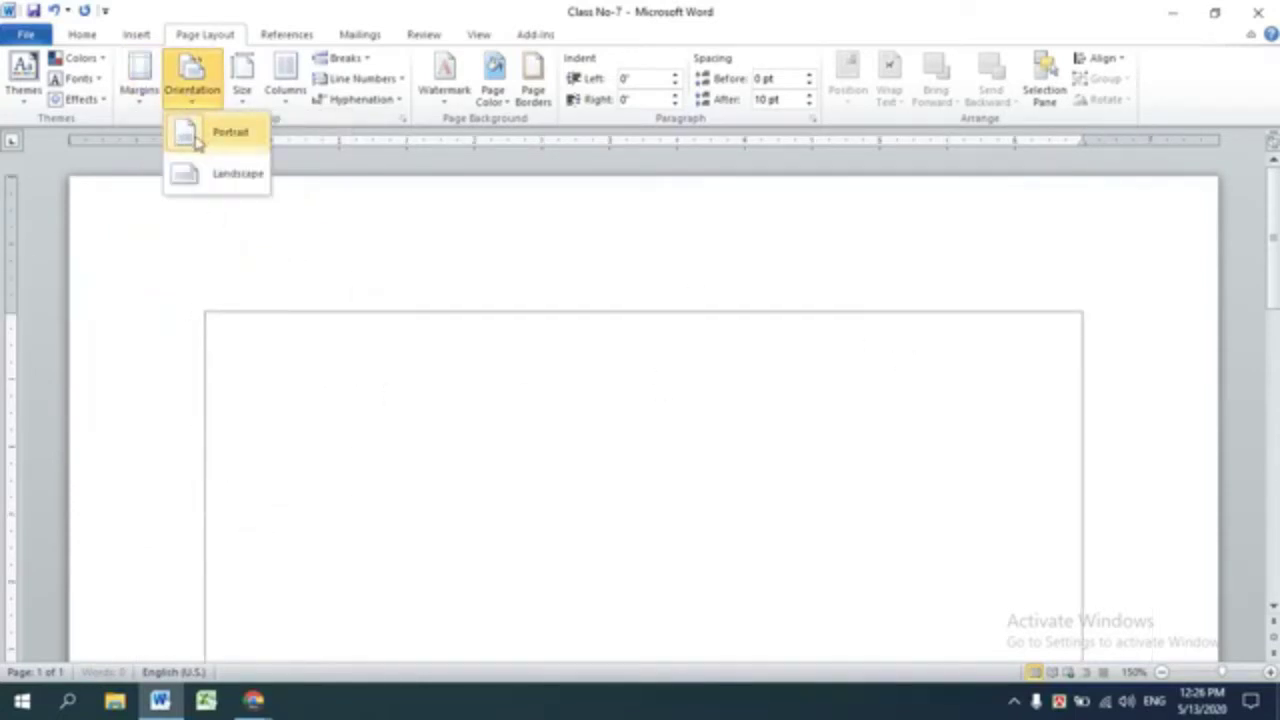
{"action": "left_click", "coordinate": [189, 138]}
{"action": "left_click", "coordinate": [242, 88]}
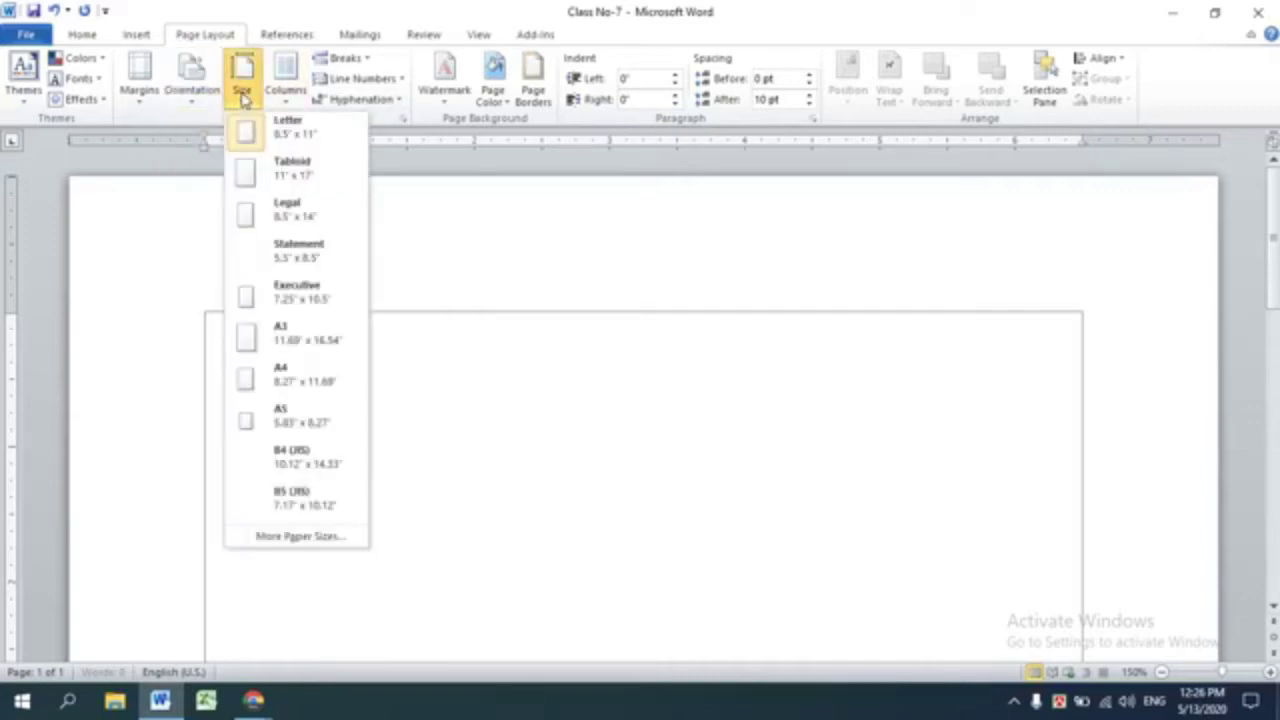
{"action": "left_click", "coordinate": [281, 377]}
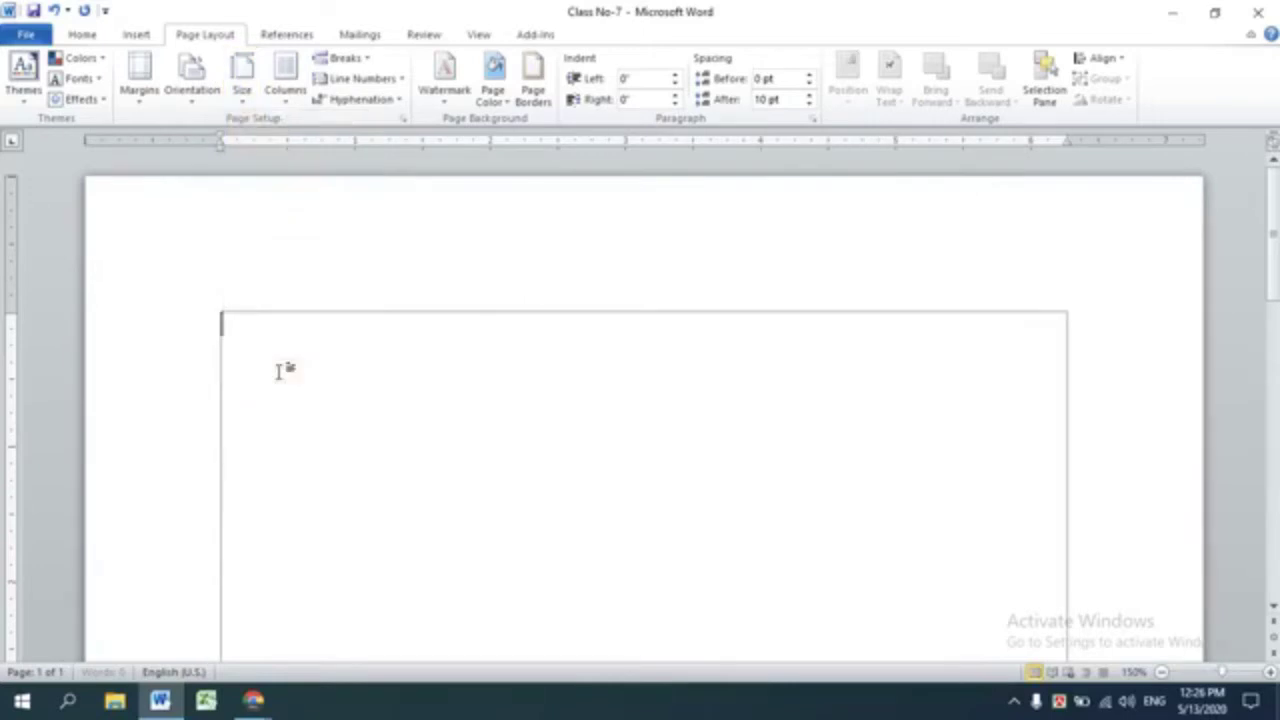
{"action": "left_click", "coordinate": [84, 35]}
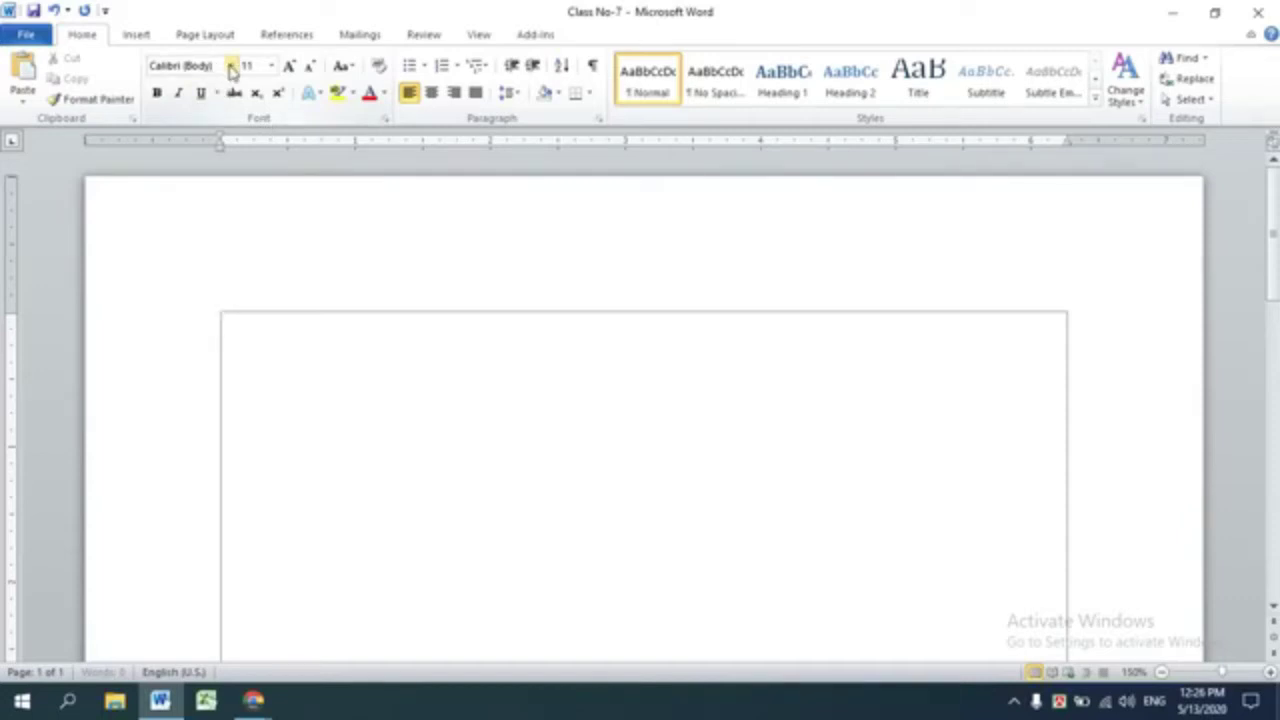
- Switch to SutonnyMJ font at size 20 with Bijoy Bengali keyboard input enabled
{"action": "left_click", "coordinate": [231, 66]}
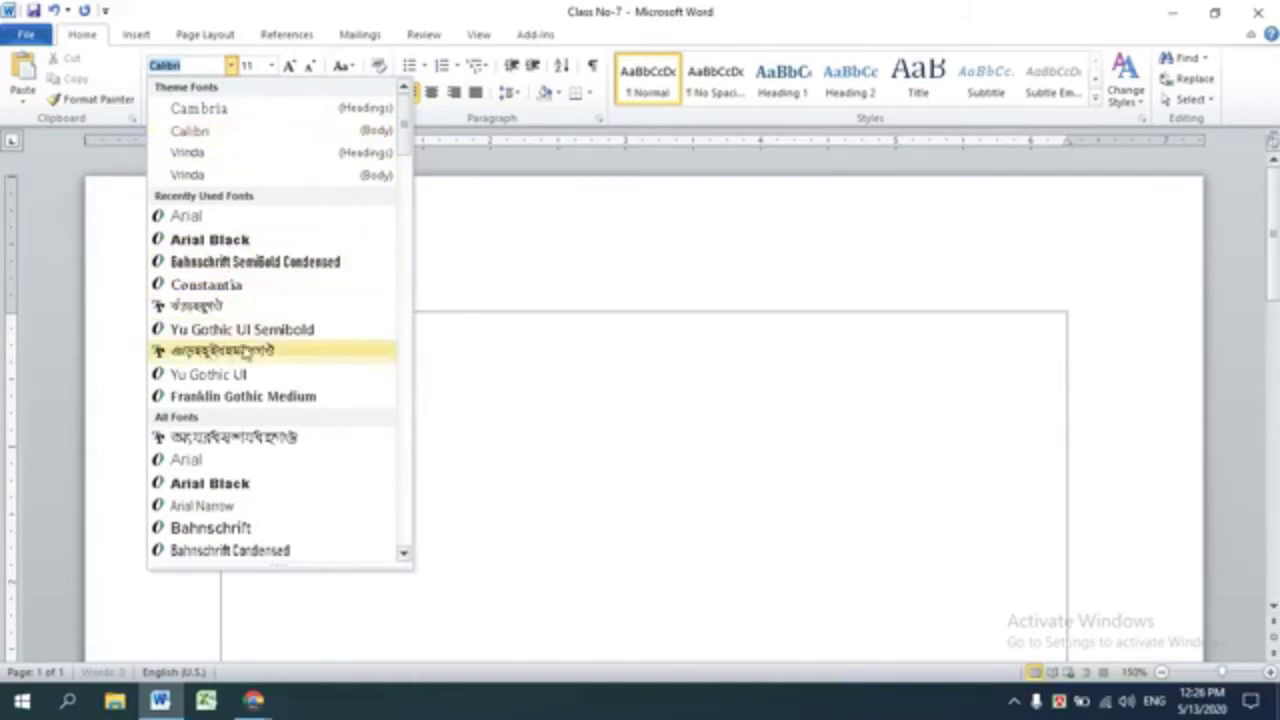
{"action": "left_click", "coordinate": [197, 309]}
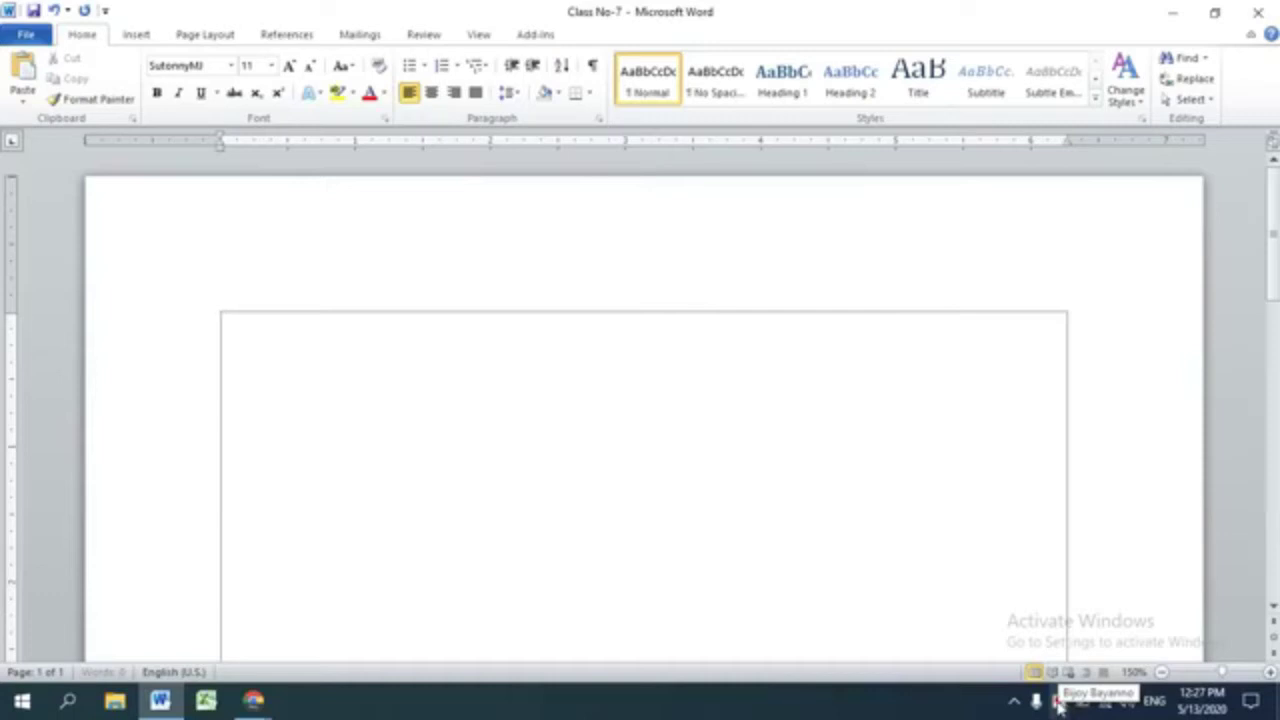
{"action": "left_click", "coordinate": [1058, 702]}
{"action": "left_click", "coordinate": [335, 360]}
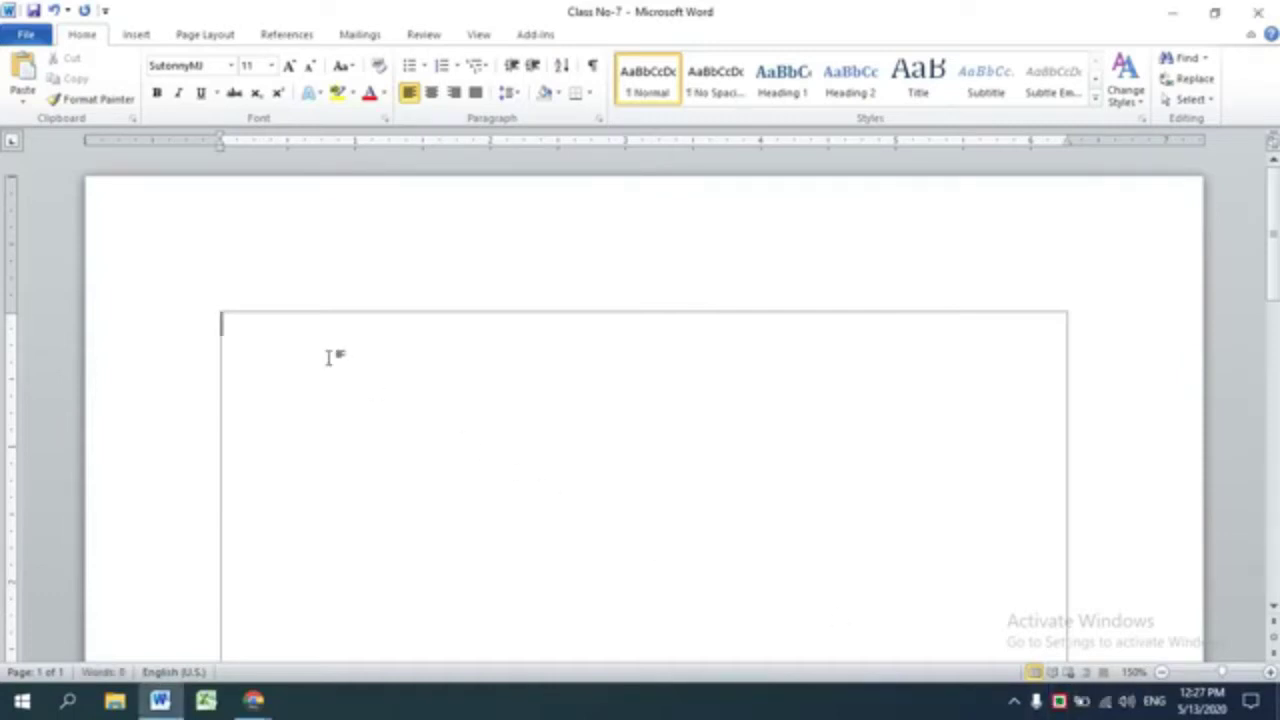
{"action": "left_click", "coordinate": [270, 66]}
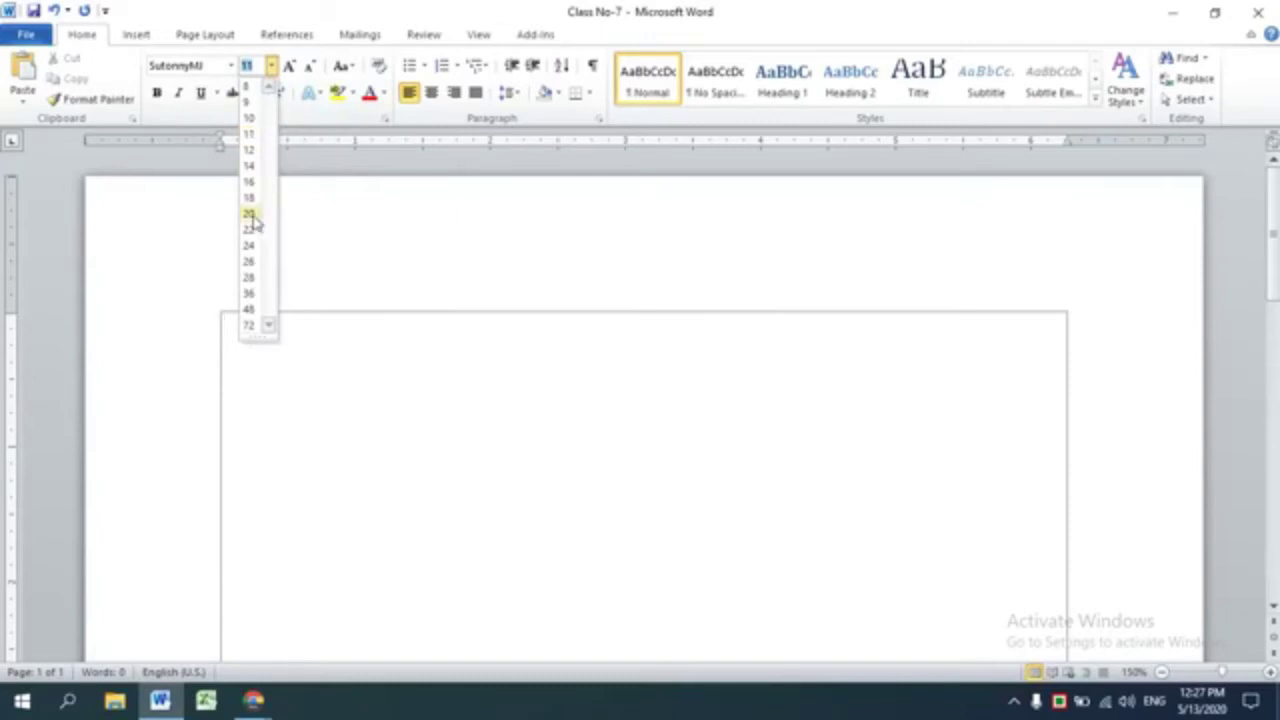
{"action": "left_click", "coordinate": [250, 215]}
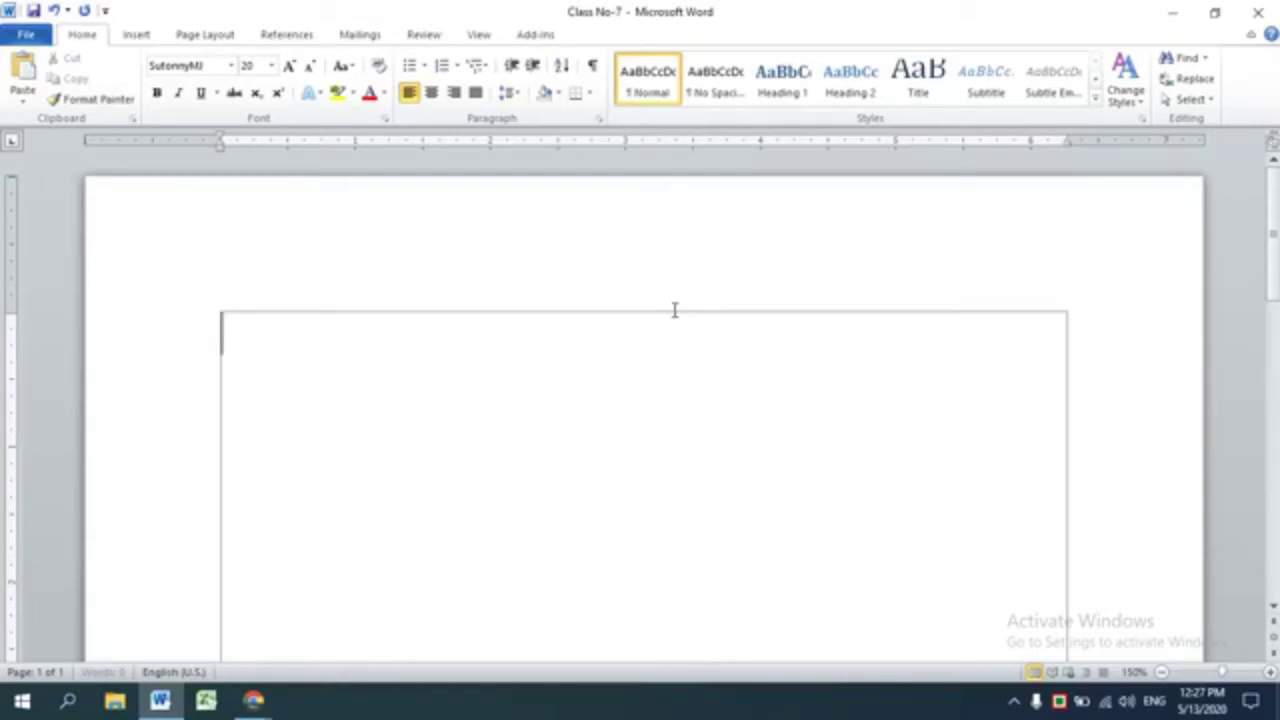
- Write the bold opening 'বরাবর,' and remove the space after its paragraph
{"action": "type", "text": "e"}
{"action": "type", "text": "ive"}
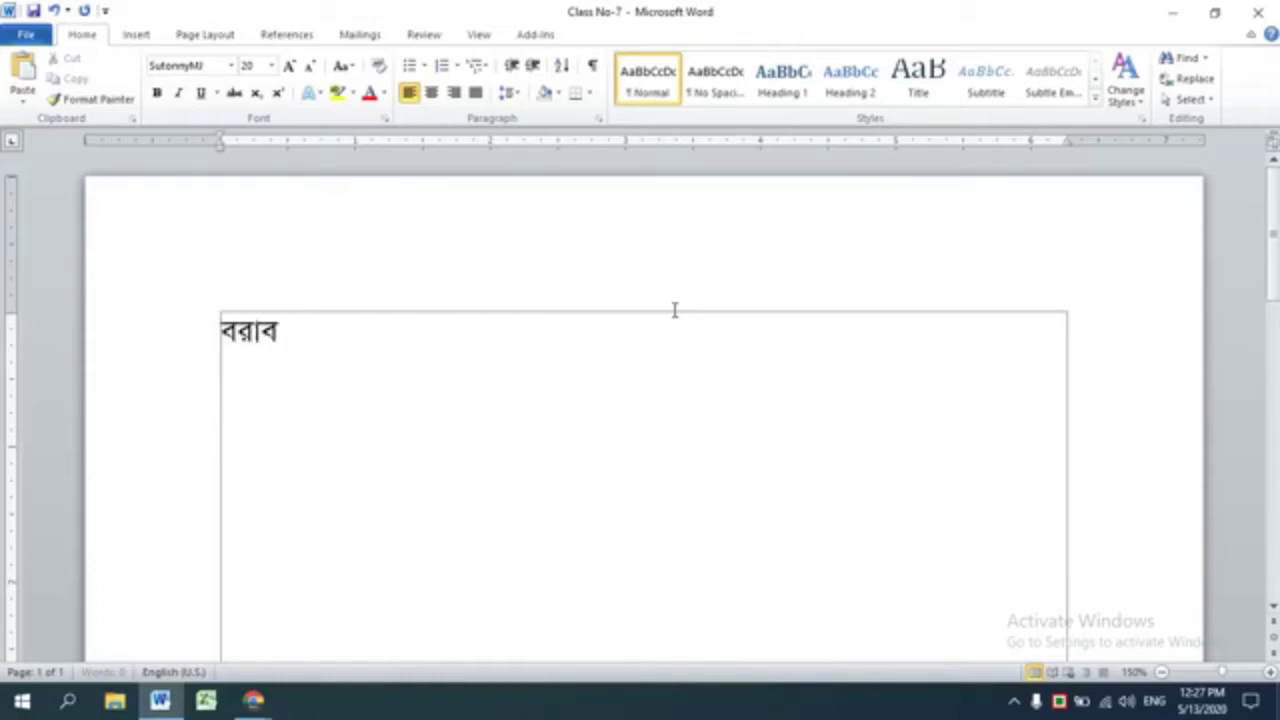
{"action": "type", "text": "i"}
{"action": "scroll", "coordinate": [409, 440], "scroll_direction": "up", "scroll_amount": 1, "text": "ctrl"}
{"action": "left_click", "coordinate": [186, 340]}
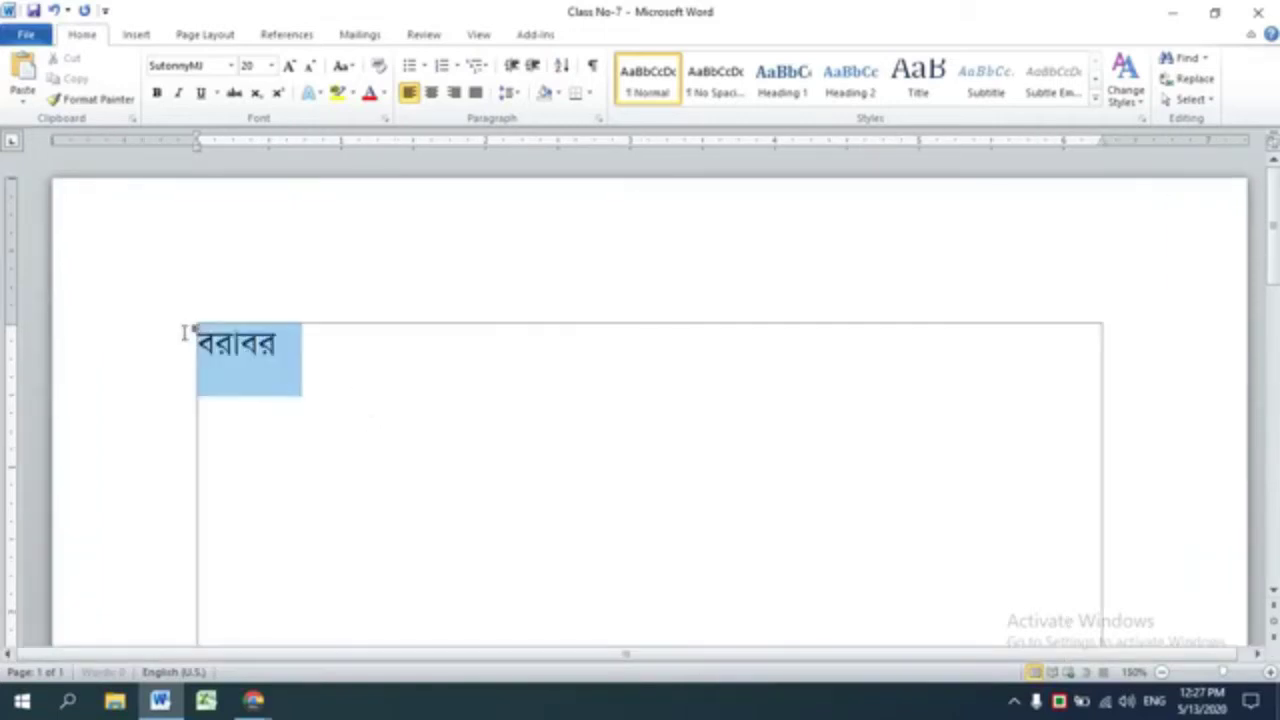
{"action": "left_click", "coordinate": [156, 93]}
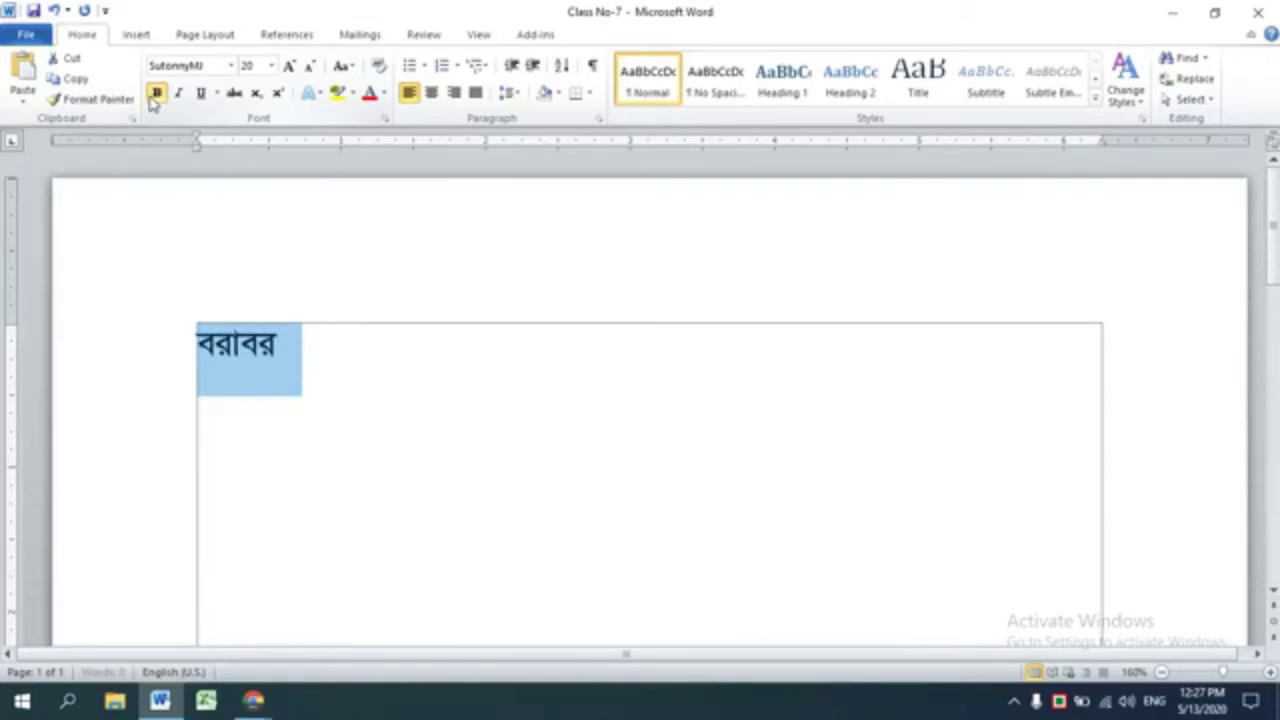
{"action": "left_click", "coordinate": [288, 345]}
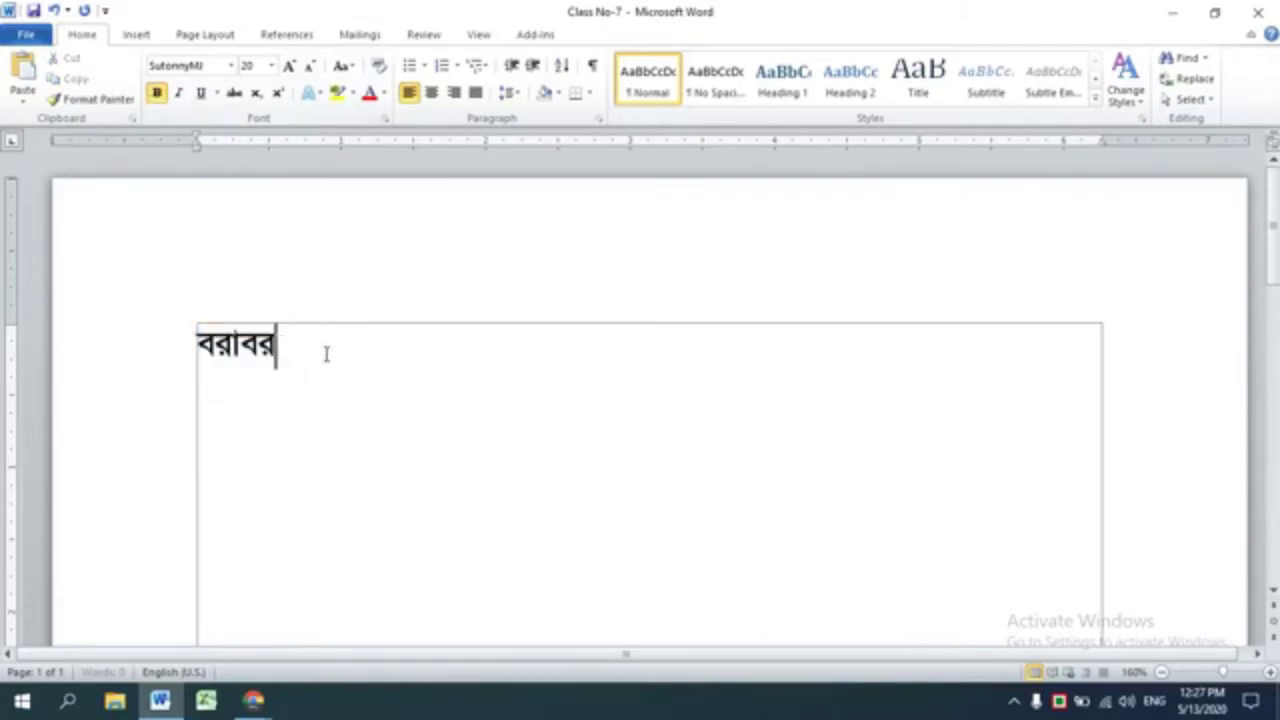
{"action": "type", "text": ","}
{"action": "key", "text": "BackSpace"}
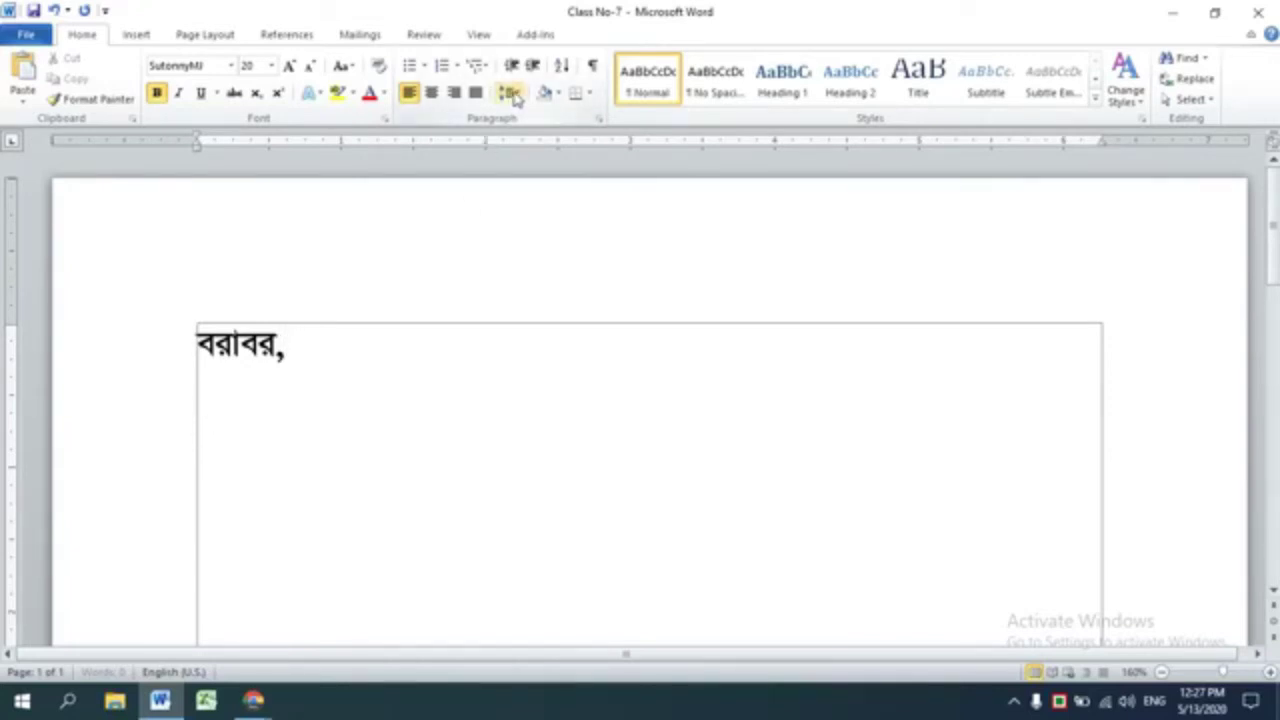
{"action": "left_click", "coordinate": [512, 93]}
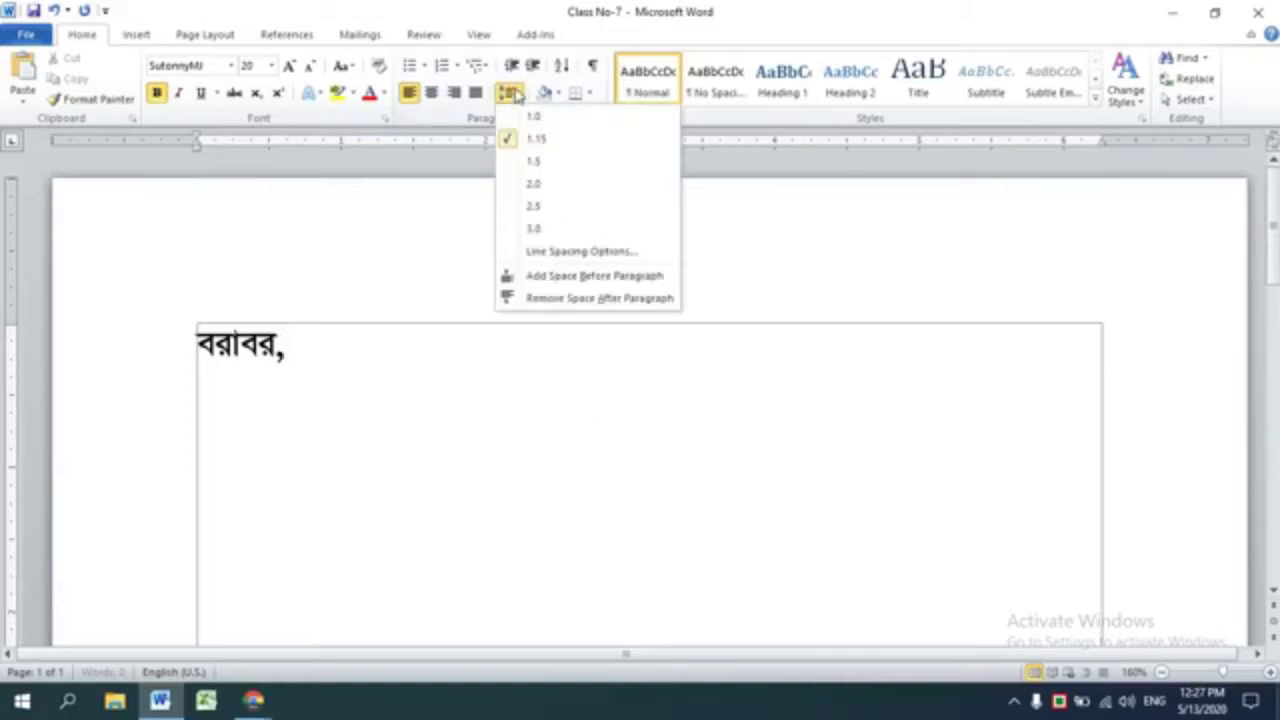
{"action": "left_click", "coordinate": [537, 300]}
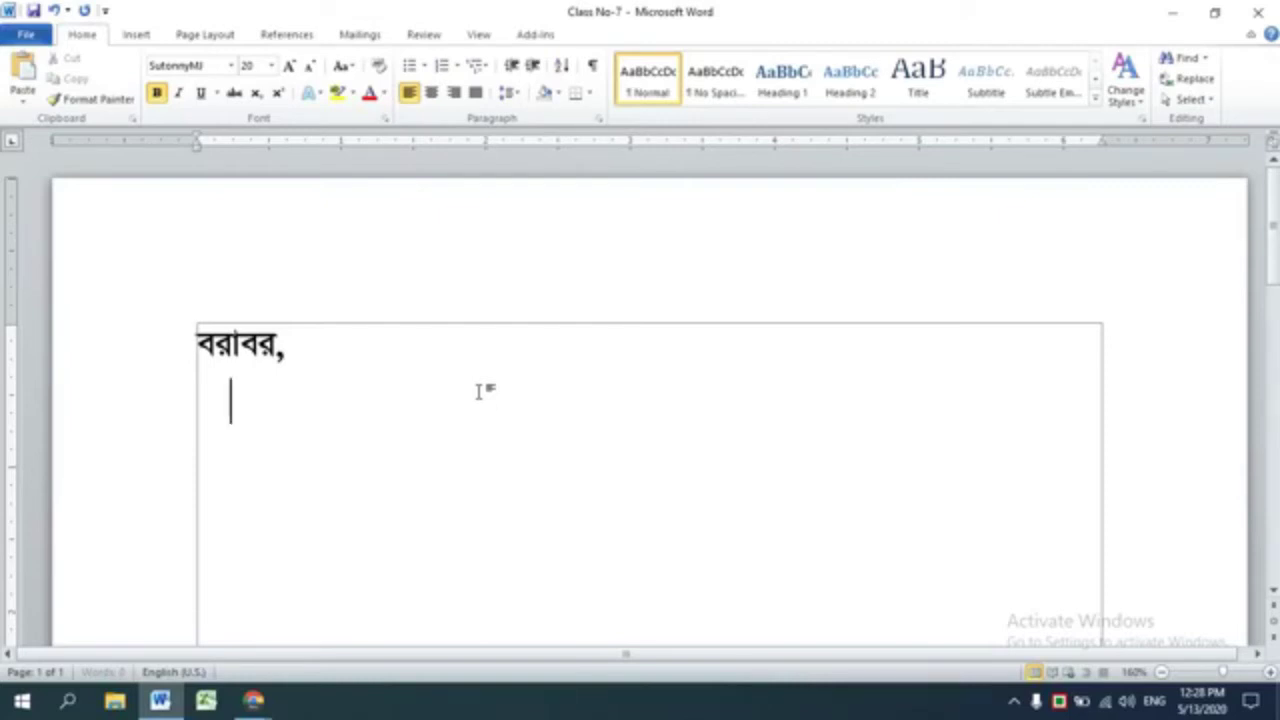
- Add the tab-indented addressee lines 'অফিসার ইনচার্জ', 'কুষ্টিয়া মডেল থানা' and 'কুষ্টিয়া'
{"action": "key", "text": "BackSpace"}
{"action": "key", "text": "BackSpace"}
{"action": "key", "text": "BackSpace"}
{"action": "key", "text": "Tab"}
{"action": "type", "text": "অ"}
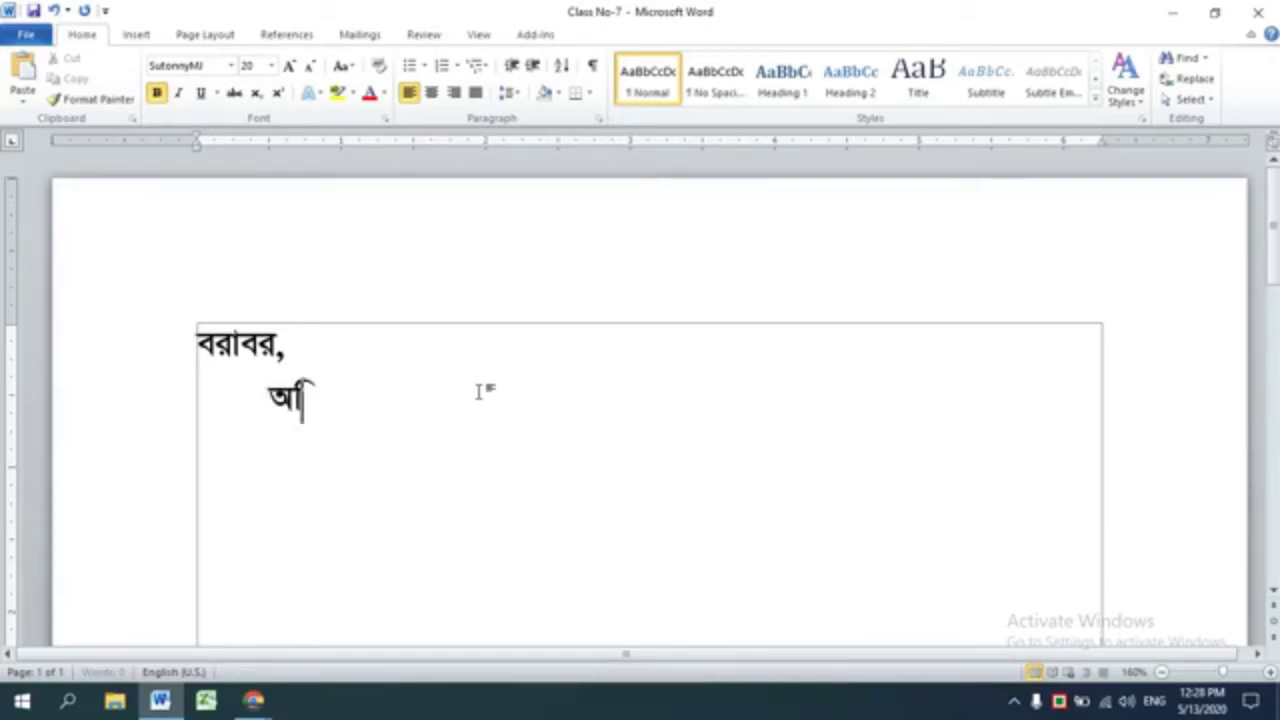
{"action": "type", "text": "ফিসার"}
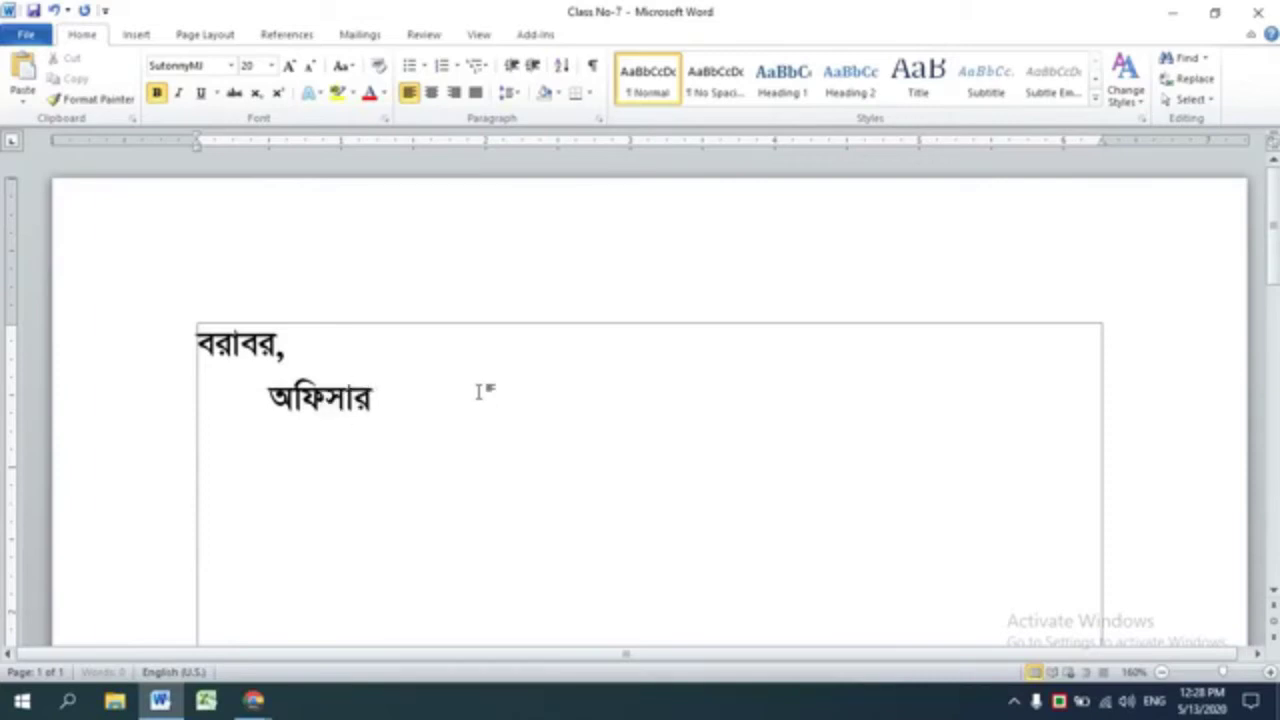
{"action": "type", "text": " ইনচা"}
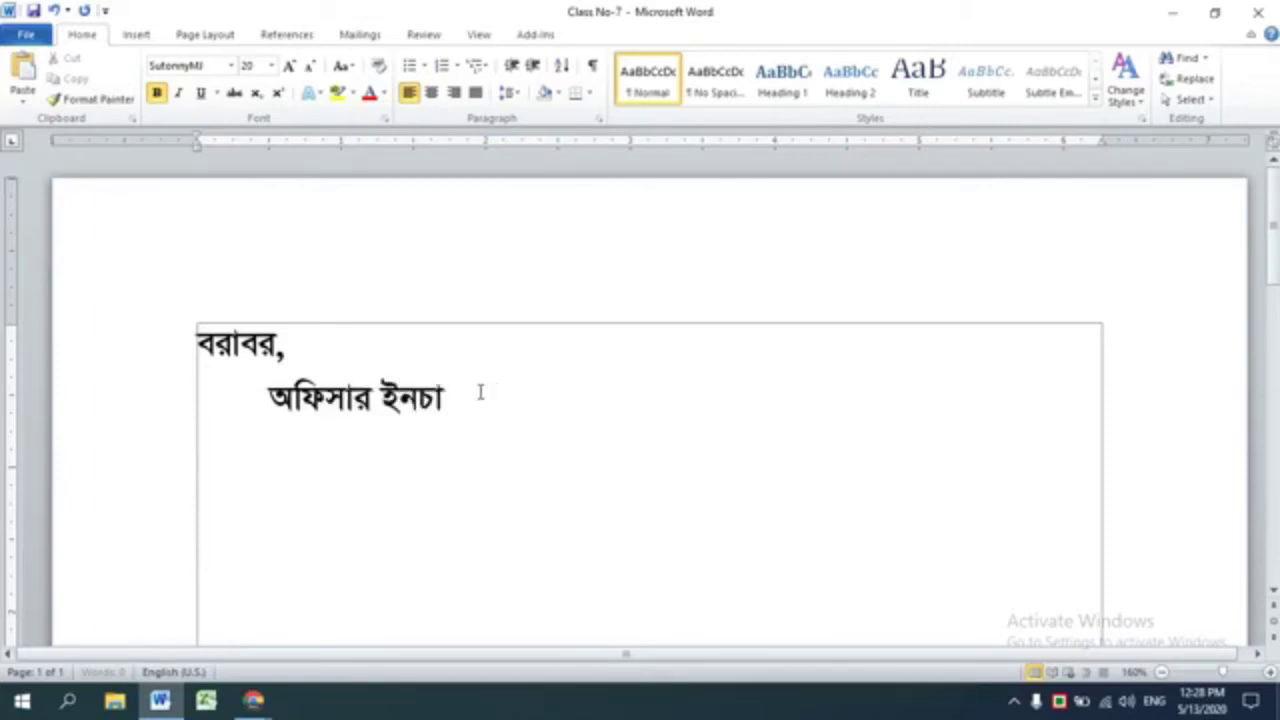
{"action": "type", "text": "জর্"}
{"action": "type", "text": "ja"}
{"action": "type", "text": "dNgt"}
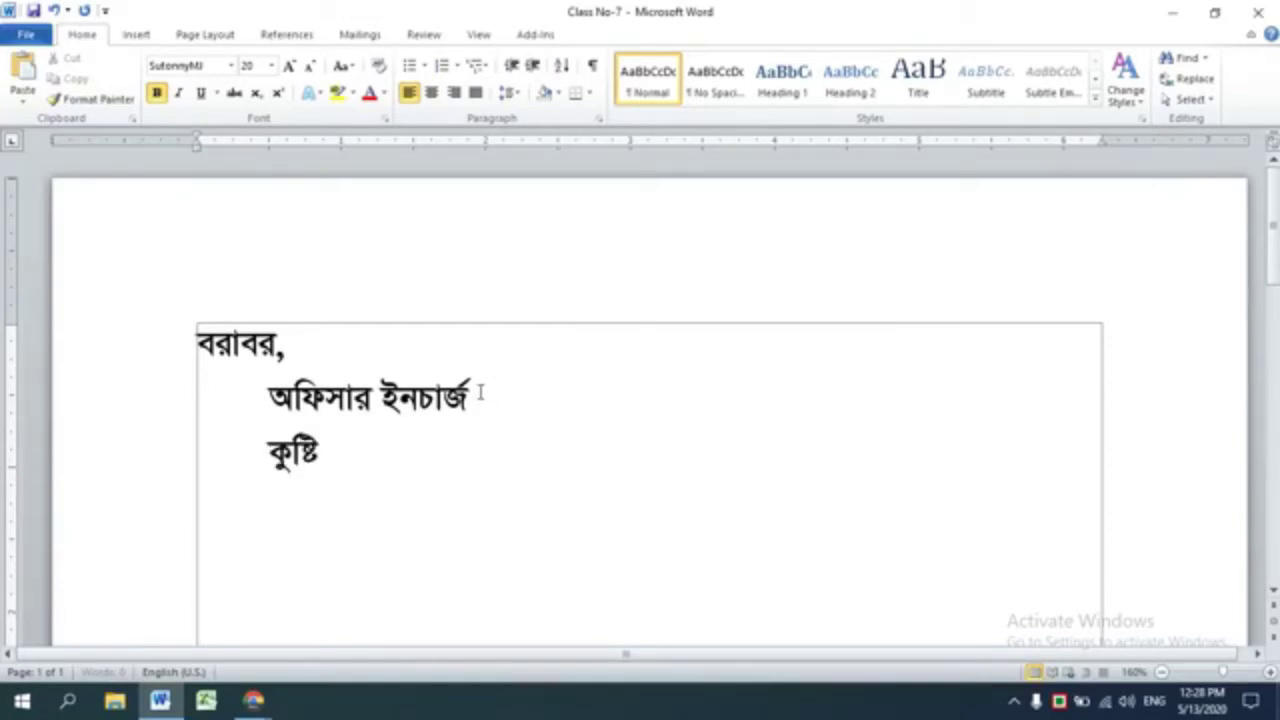
{"action": "type", "text": "wf m"}
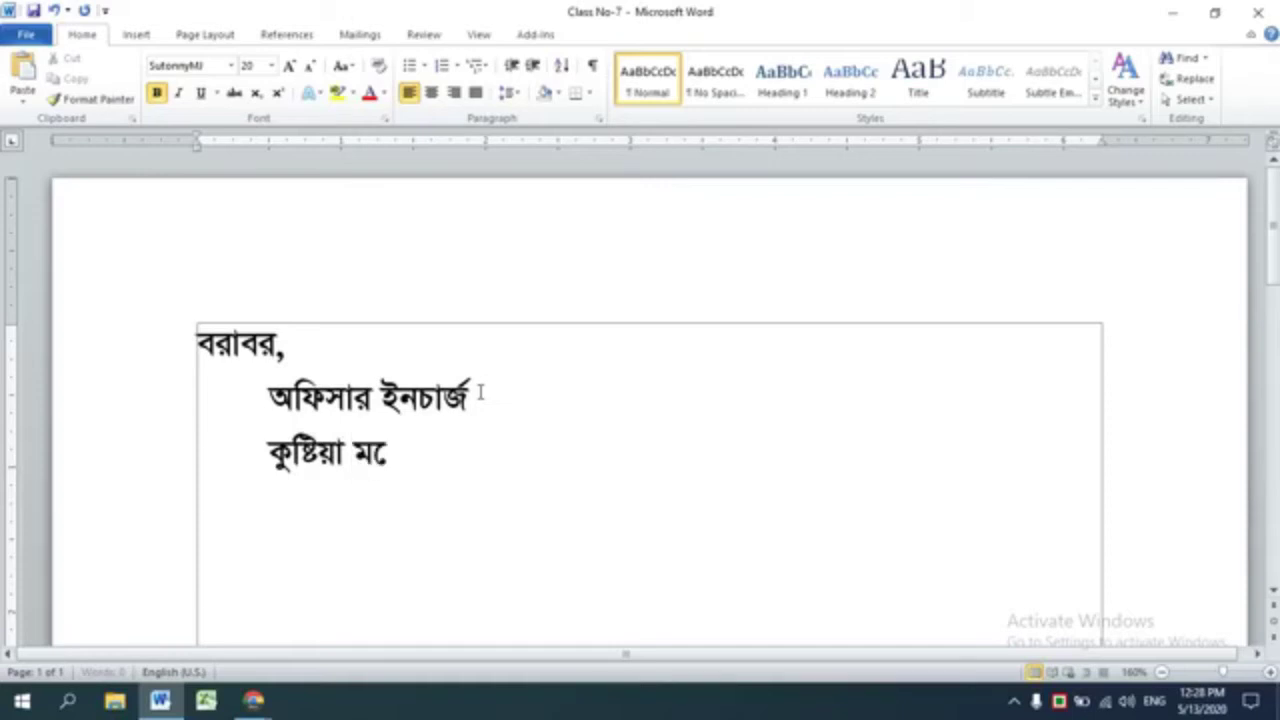
{"action": "type", "text": "ecV K"}
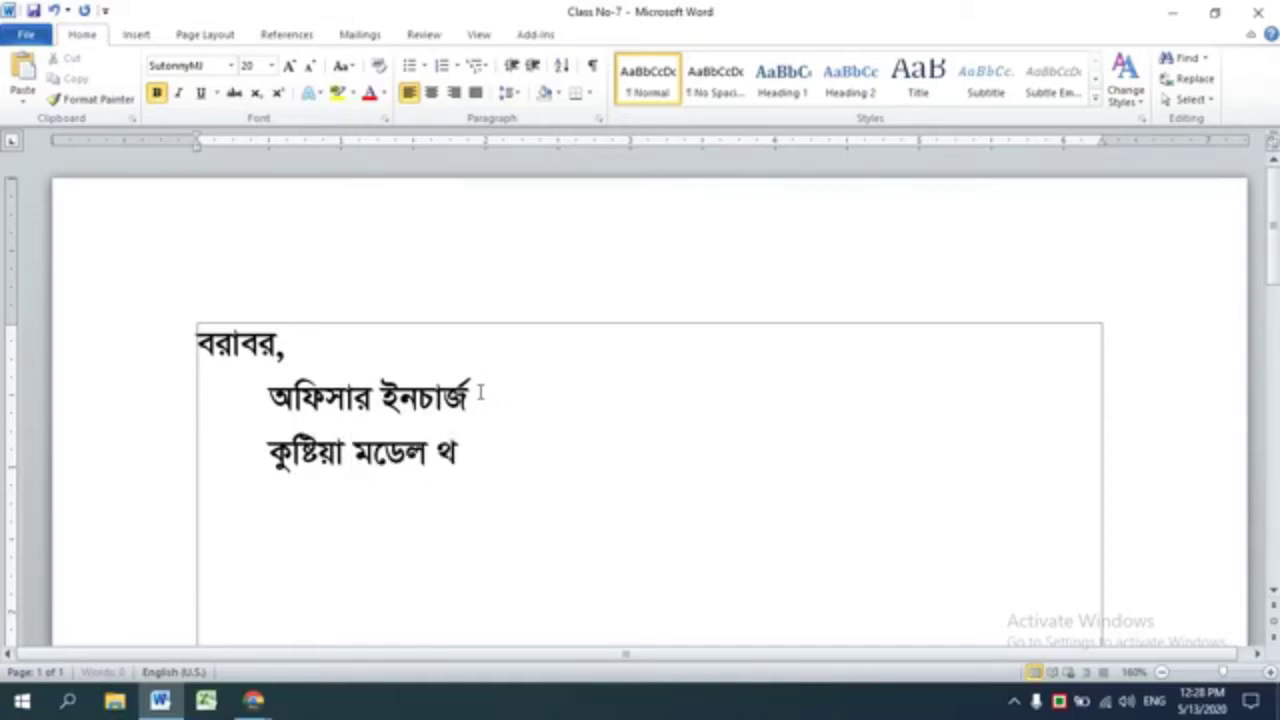
{"action": "type", "text": "fbf"}
{"action": "key", "text": "Return"}
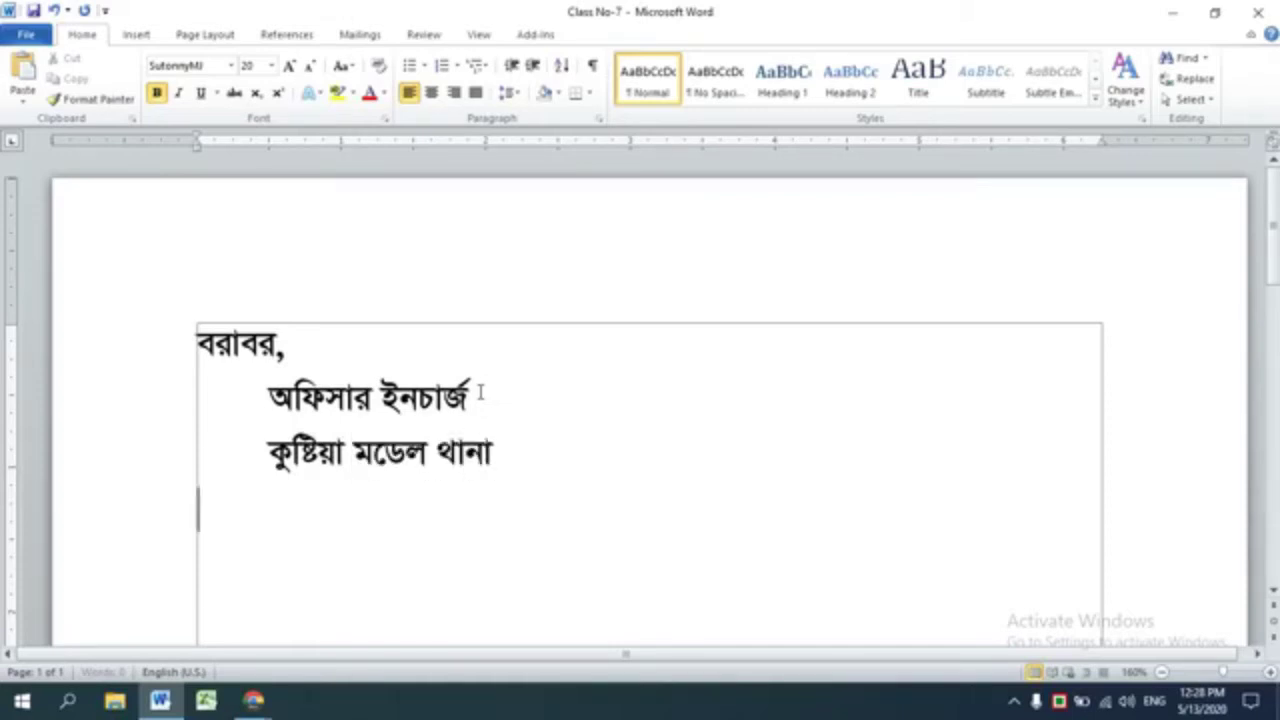
{"action": "key", "text": "Tab"}
{"action": "type", "text": "js"}
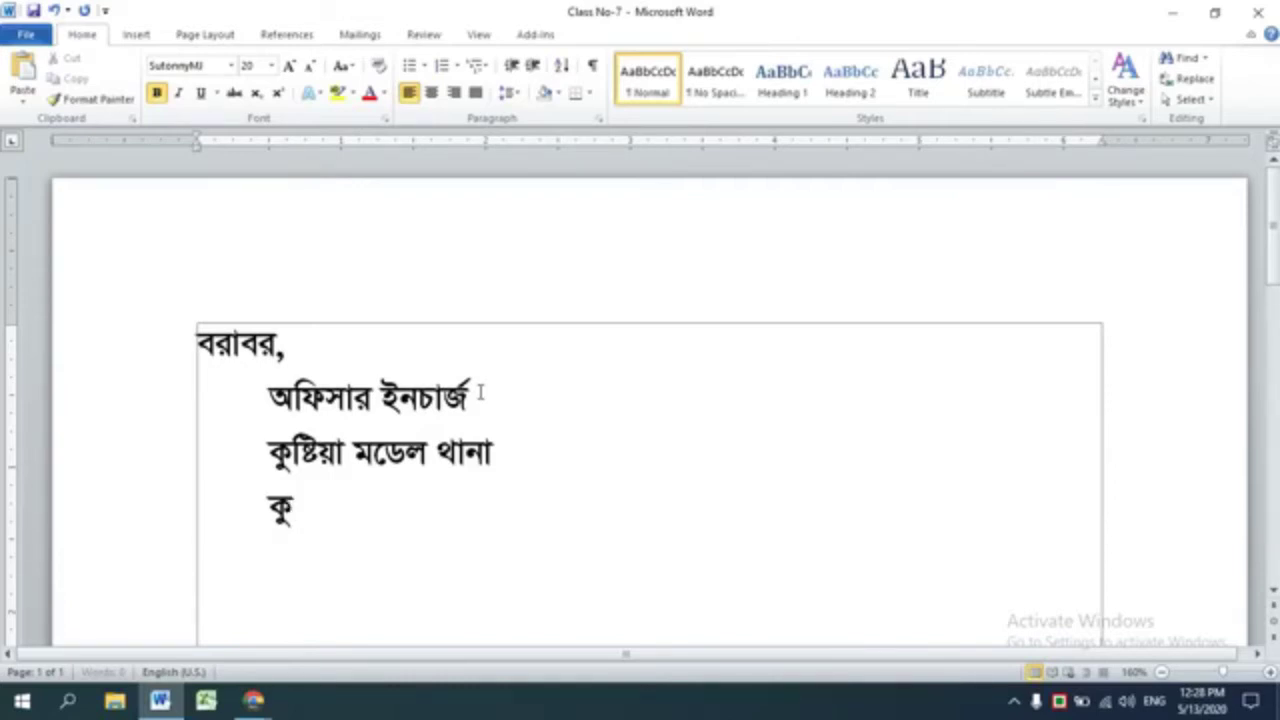
{"action": "type", "text": "dষ্টয়া"}
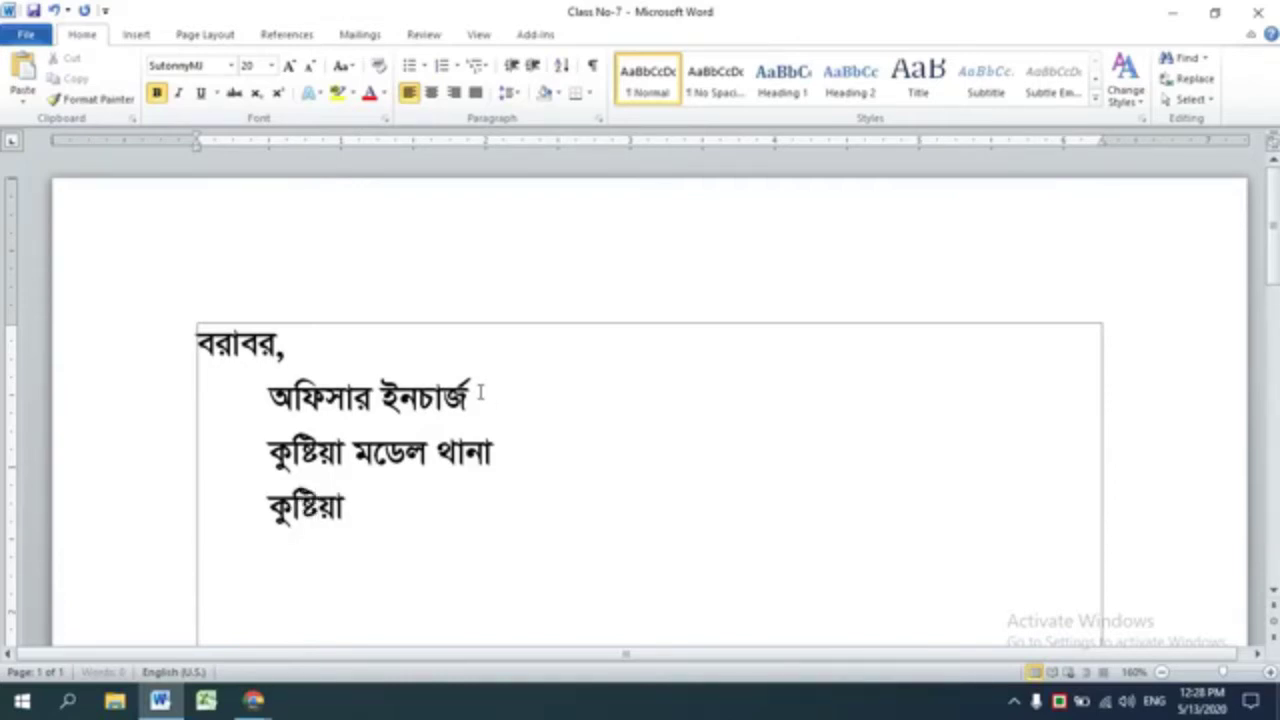
- Give the four addressee lines 1.0 line spacing and start a new line below them
{"action": "left_click_drag", "start_coordinate": [420, 495], "coordinate": [164, 335]}
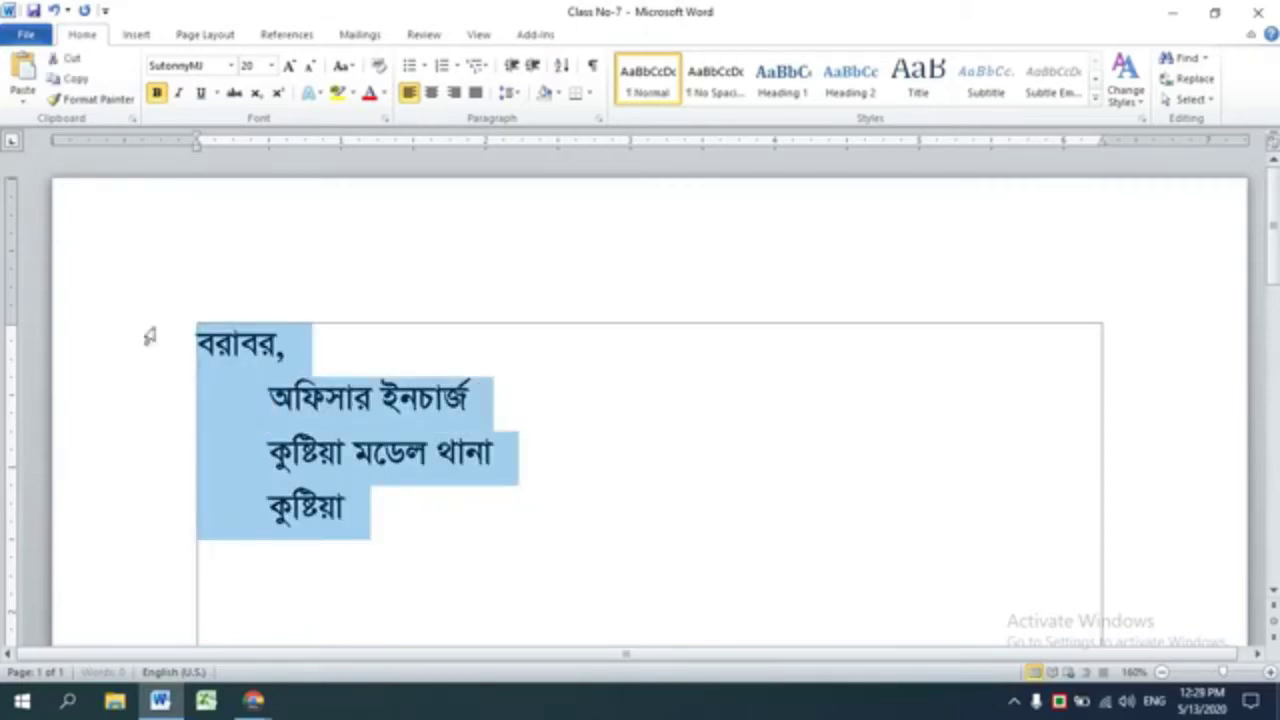
{"action": "left_click", "coordinate": [510, 92]}
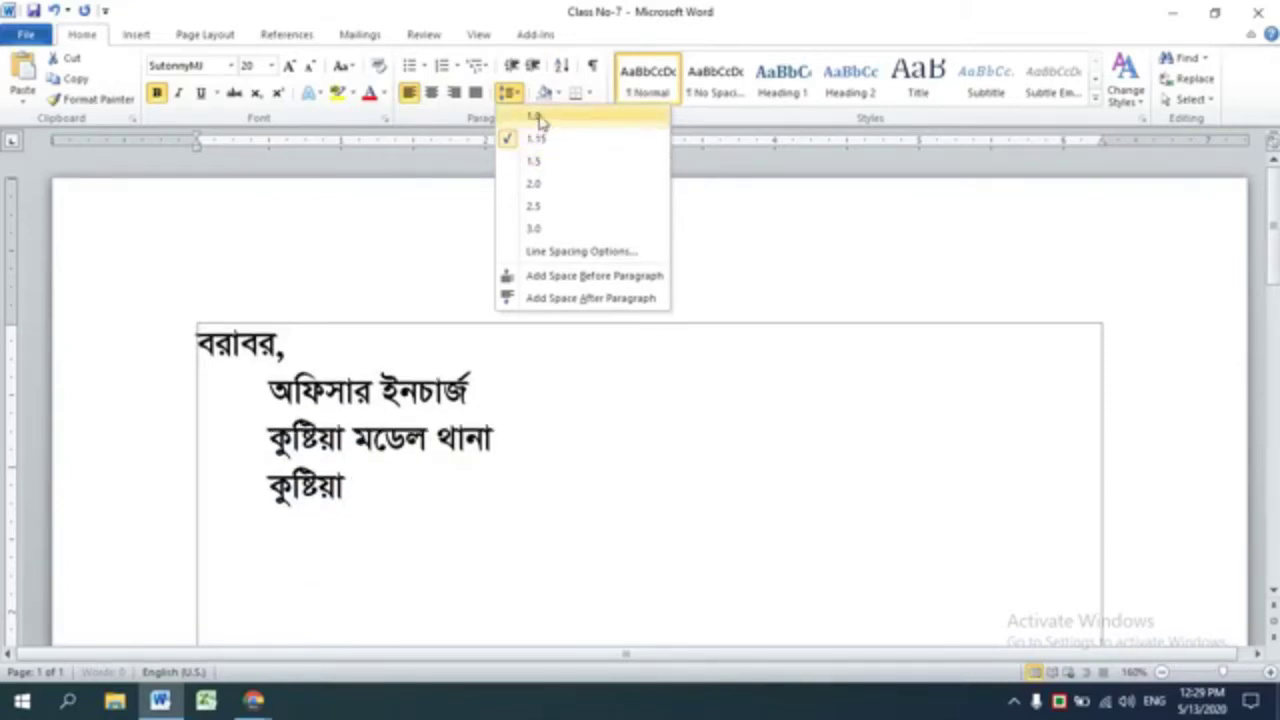
{"action": "left_click", "coordinate": [538, 118]}
{"action": "left_click", "coordinate": [410, 490]}
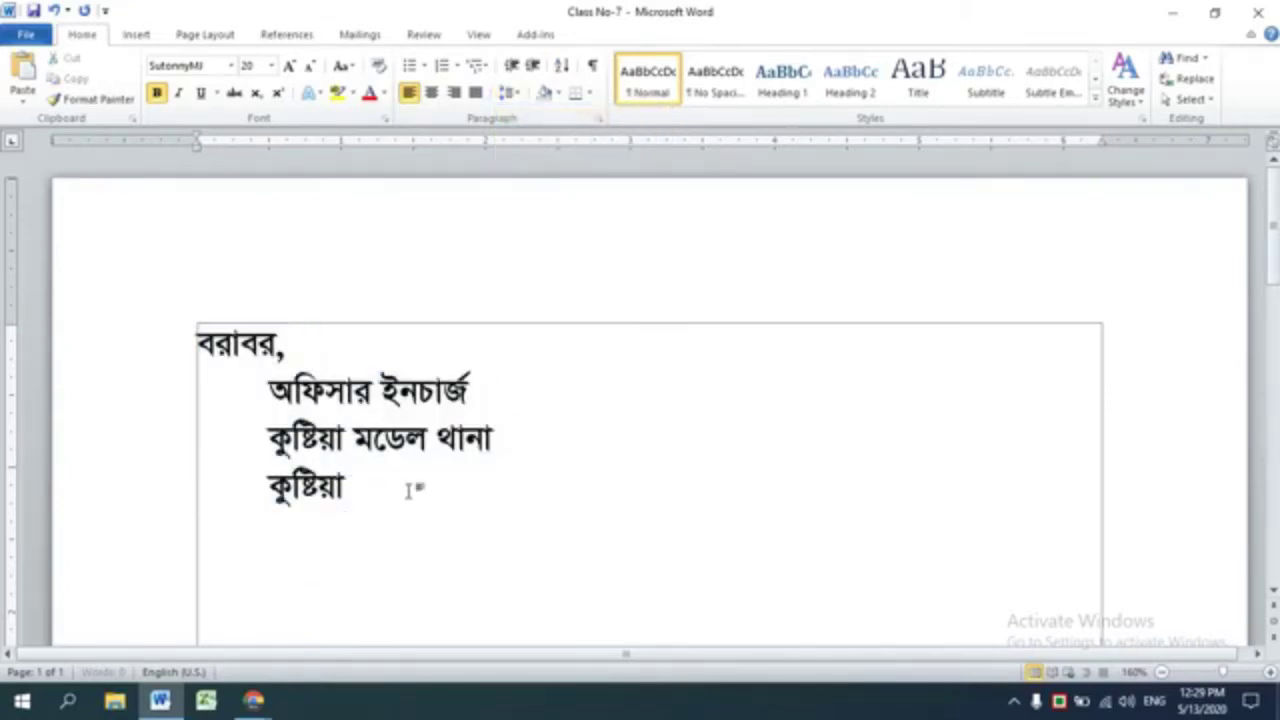
{"action": "key", "text": "Return"}
{"action": "key", "text": "Return"}
- Type the subject line 'বিষয়ঃ সাধারণ ডায়েরী (' below the address block
{"action": "scroll", "coordinate": [410, 490], "scroll_direction": "down", "scroll_amount": 1}
{"action": "scroll", "coordinate": [410, 490], "scroll_direction": "down", "scroll_amount": 1}
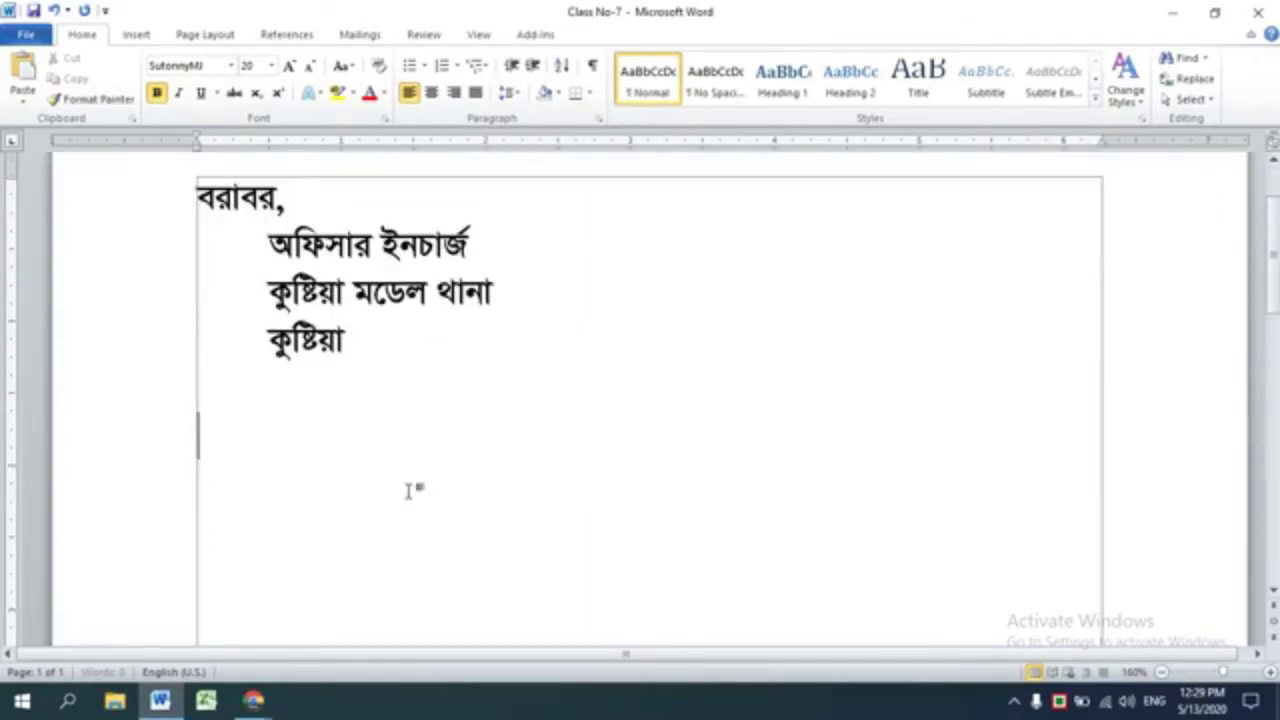
{"action": "type", "text": "বি"}
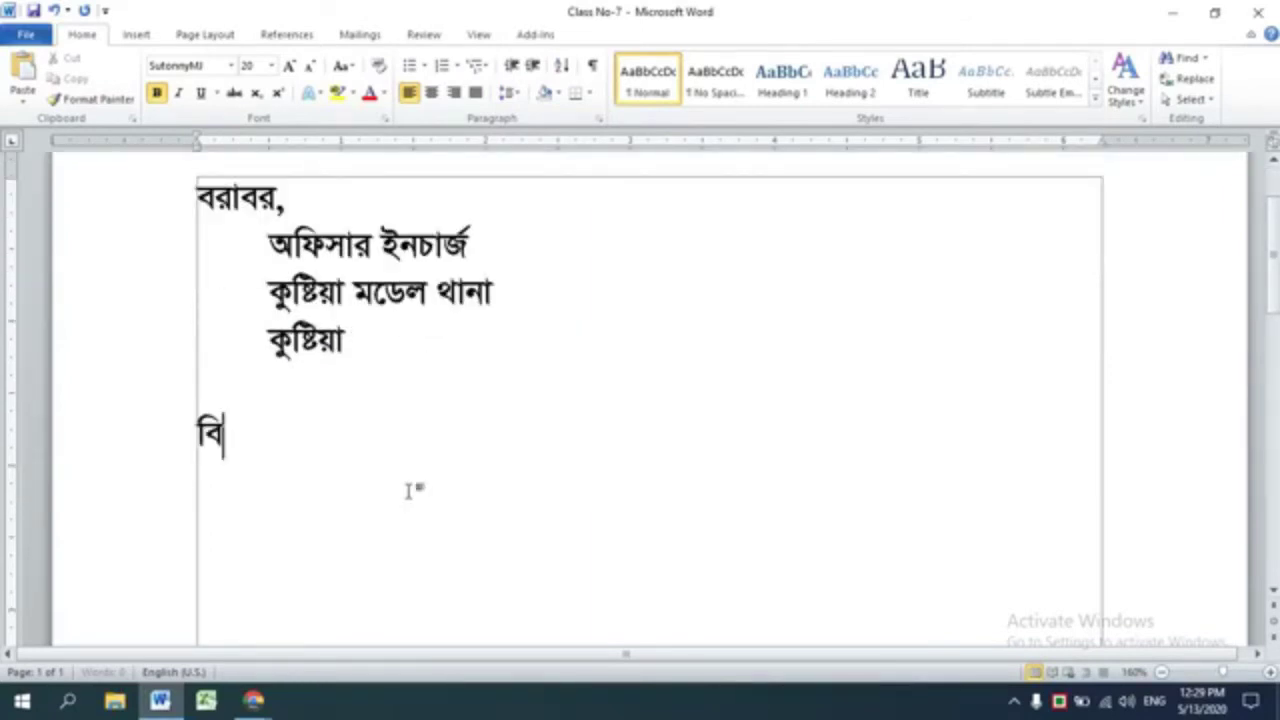
{"action": "type", "text": "ষয়"}
{"action": "type", "text": "ঃ"}
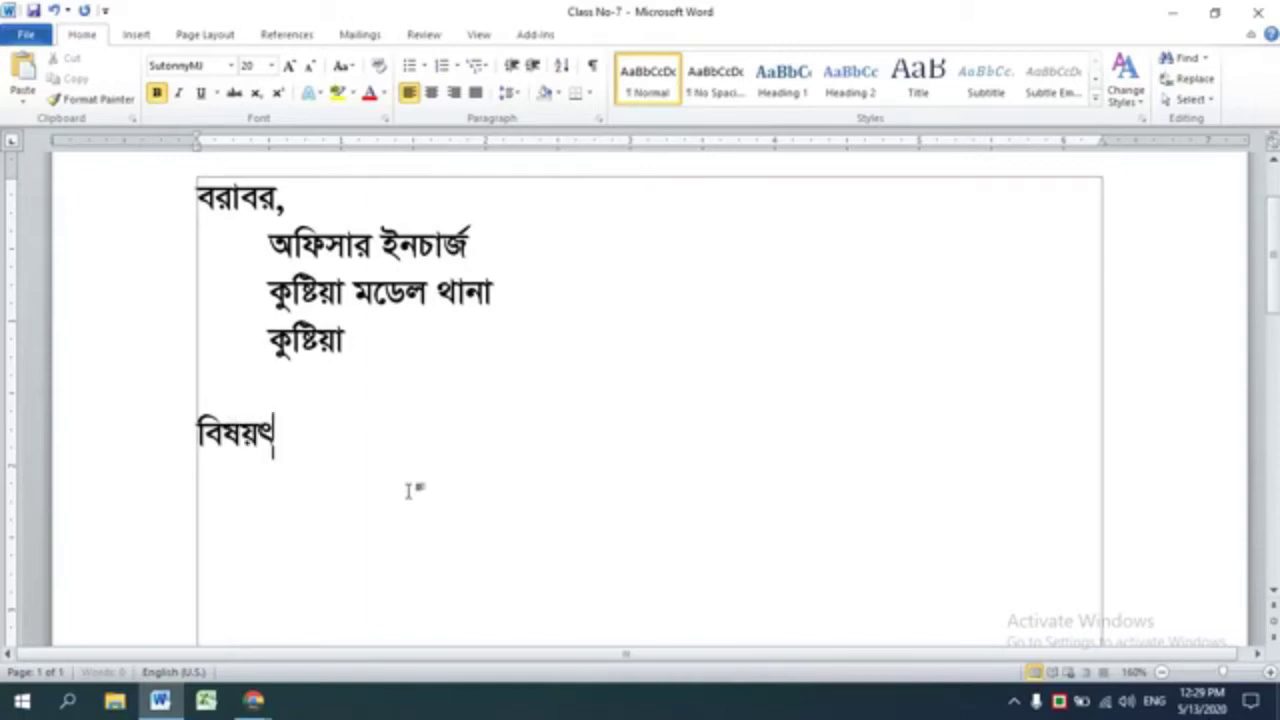
{"action": "key", "text": "BackSpace"}
{"action": "type", "text": "ঃ"}
{"action": "type", "text": " সাধ"}
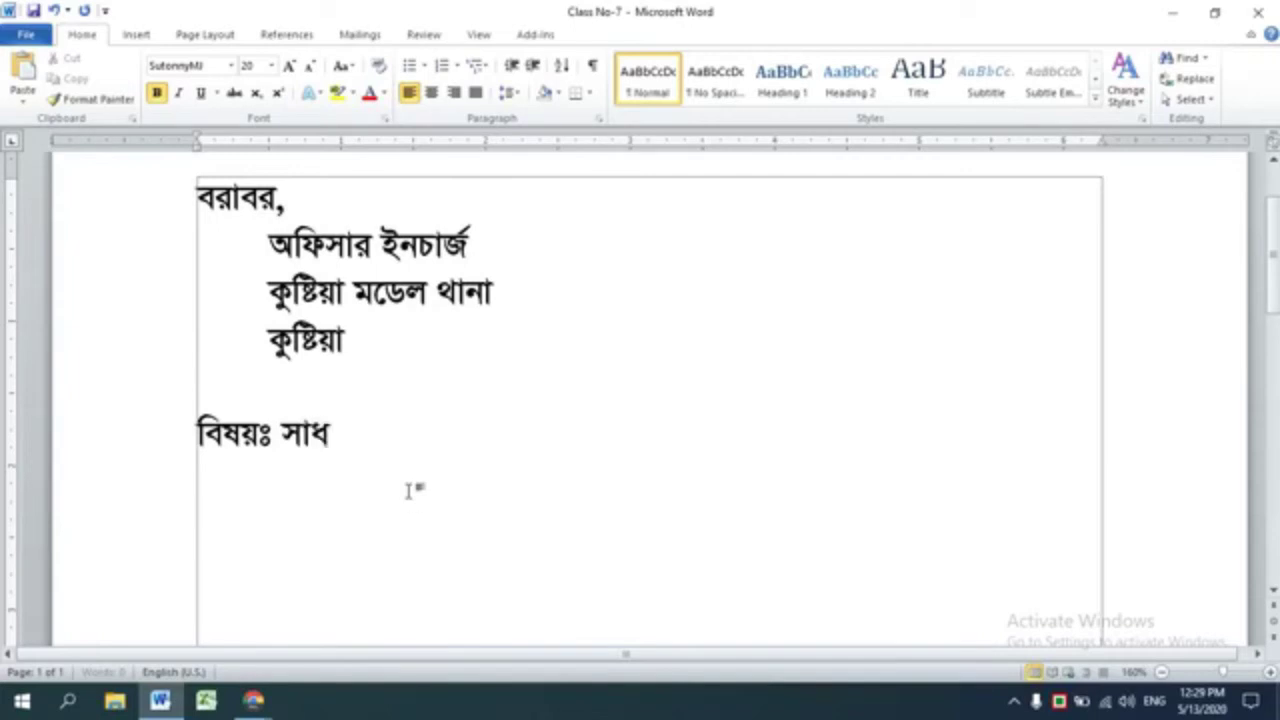
{"action": "type", "text": "ারণ"}
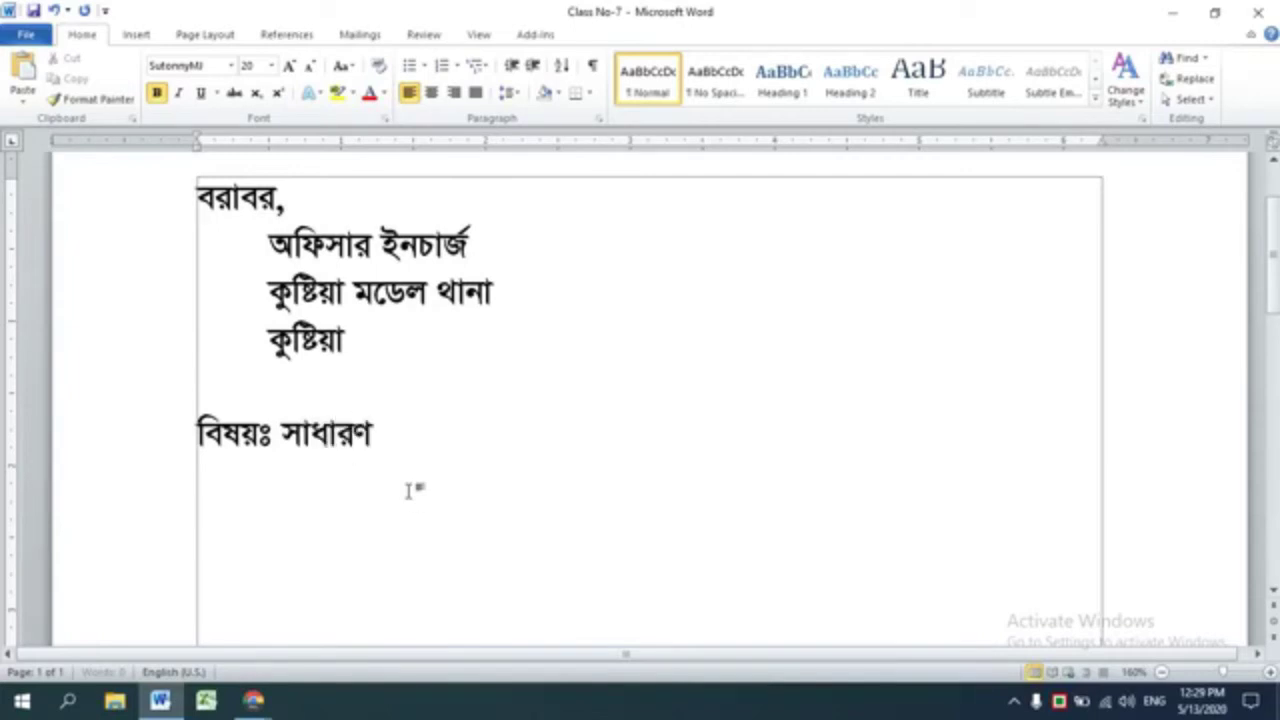
{"action": "type", "text": " ডায়"}
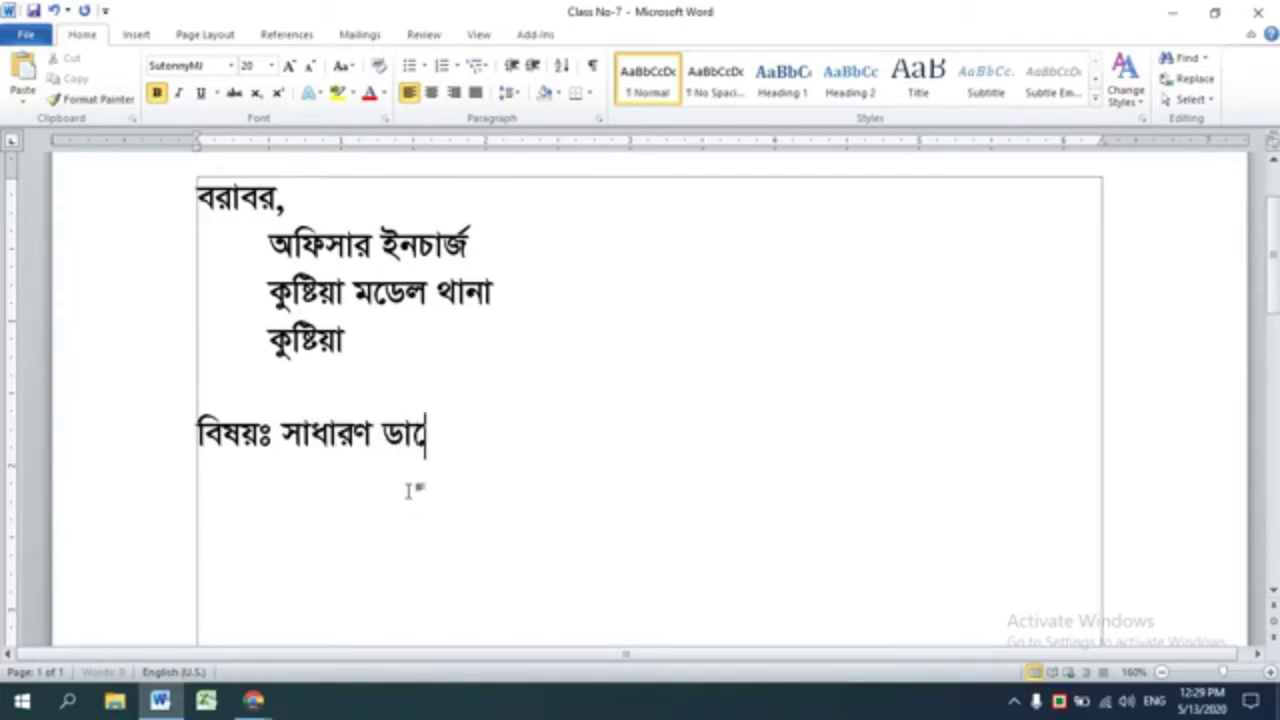
{"action": "type", "text": "েরী"}
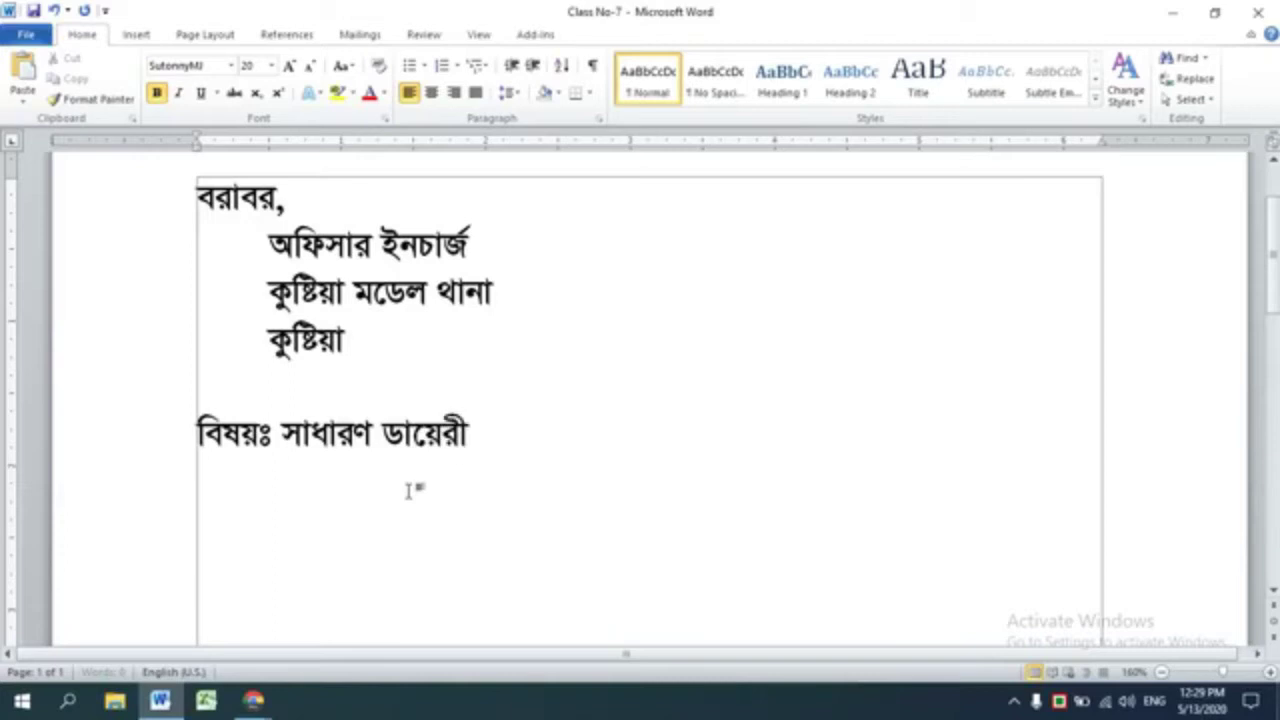
{"action": "type", "text": " ক"}
{"action": "key", "text": "BackSpace"}
{"action": "type", "text": "("}
{"action": "left_click", "coordinate": [231, 66]}
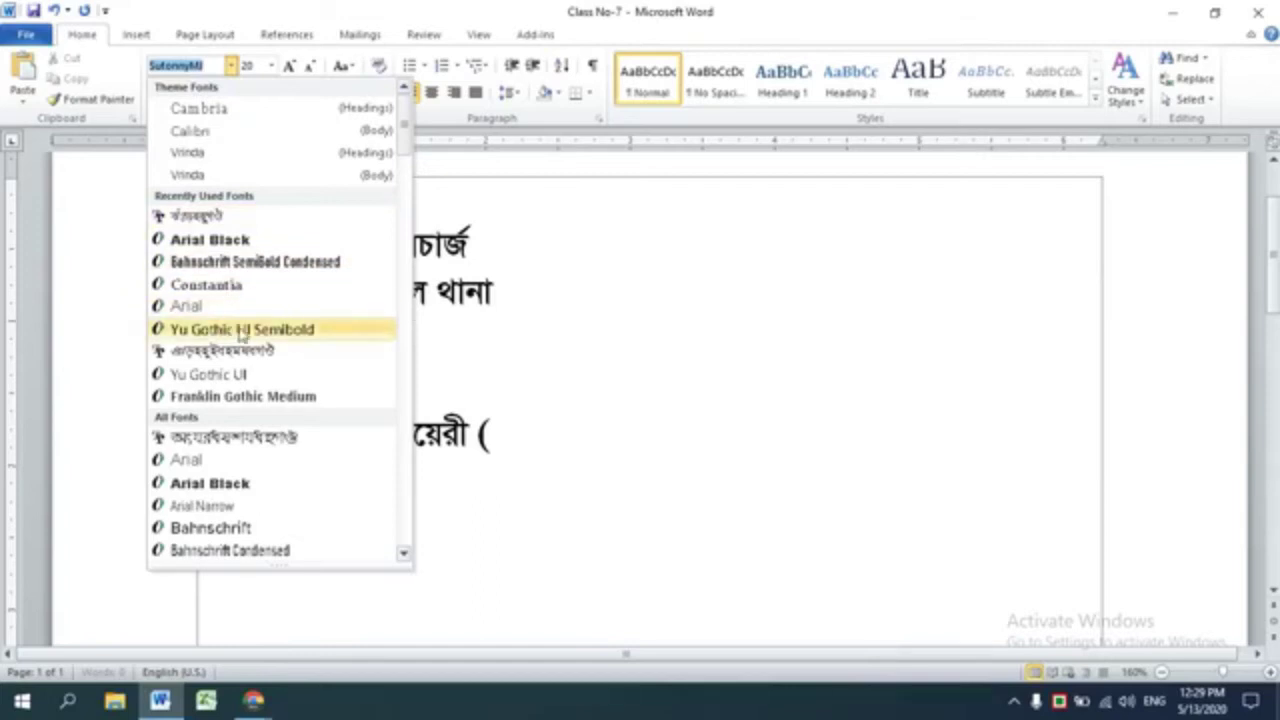
- Type 'Genera Diary)' in Yu Gothic UI Semibold with English input, then return to SutonnyMJ
{"action": "left_click", "coordinate": [205, 335]}
{"action": "left_click", "coordinate": [1058, 701]}
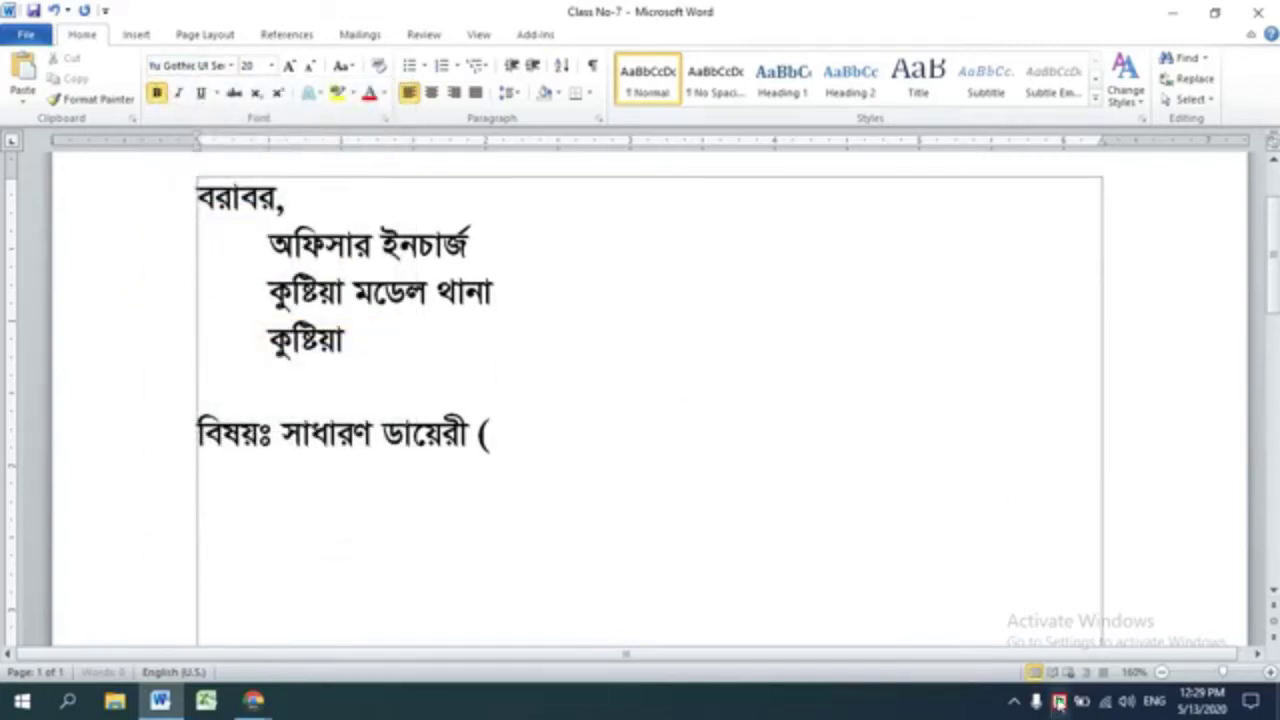
{"action": "left_click", "coordinate": [500, 440]}
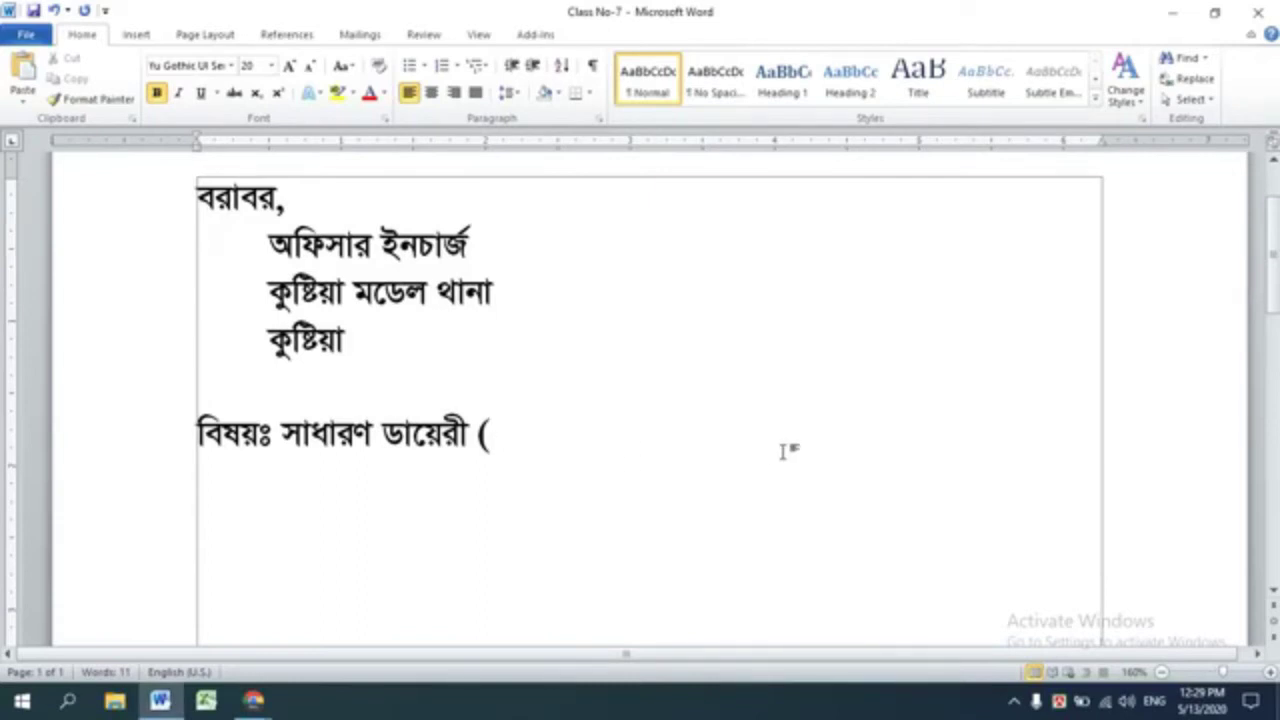
{"action": "type", "text": "Gene"}
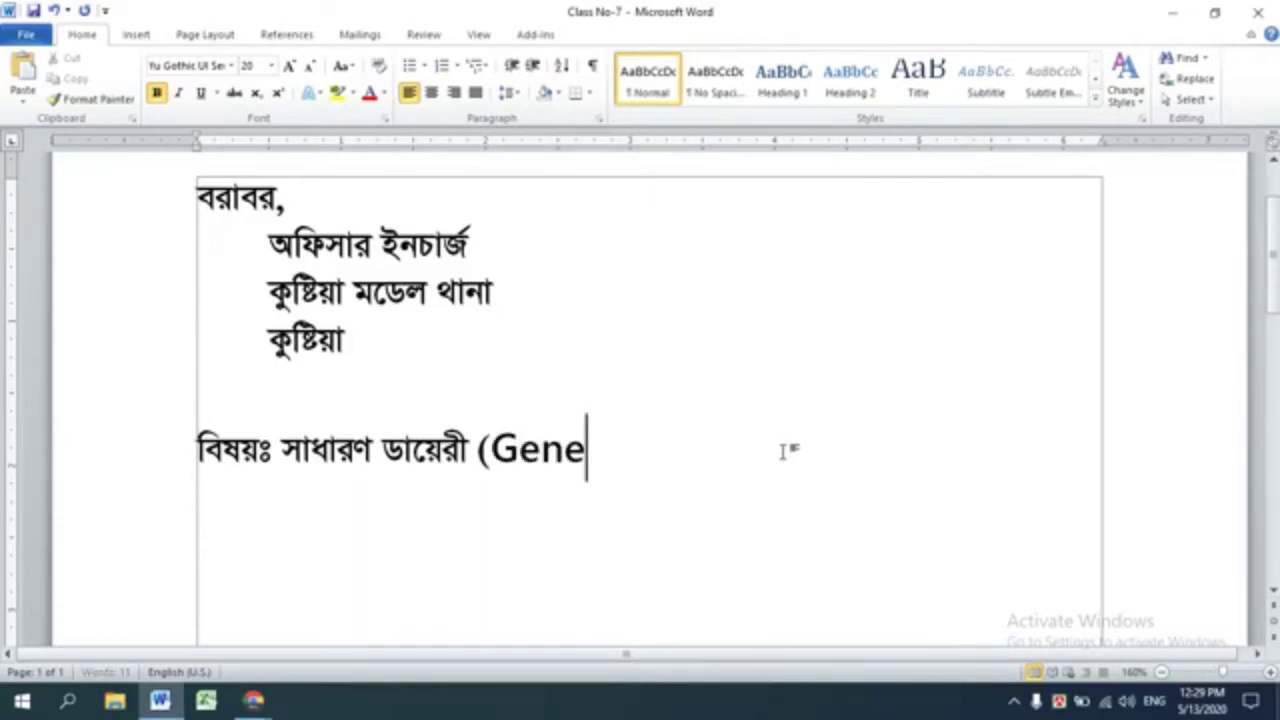
{"action": "type", "text": "ra D"}
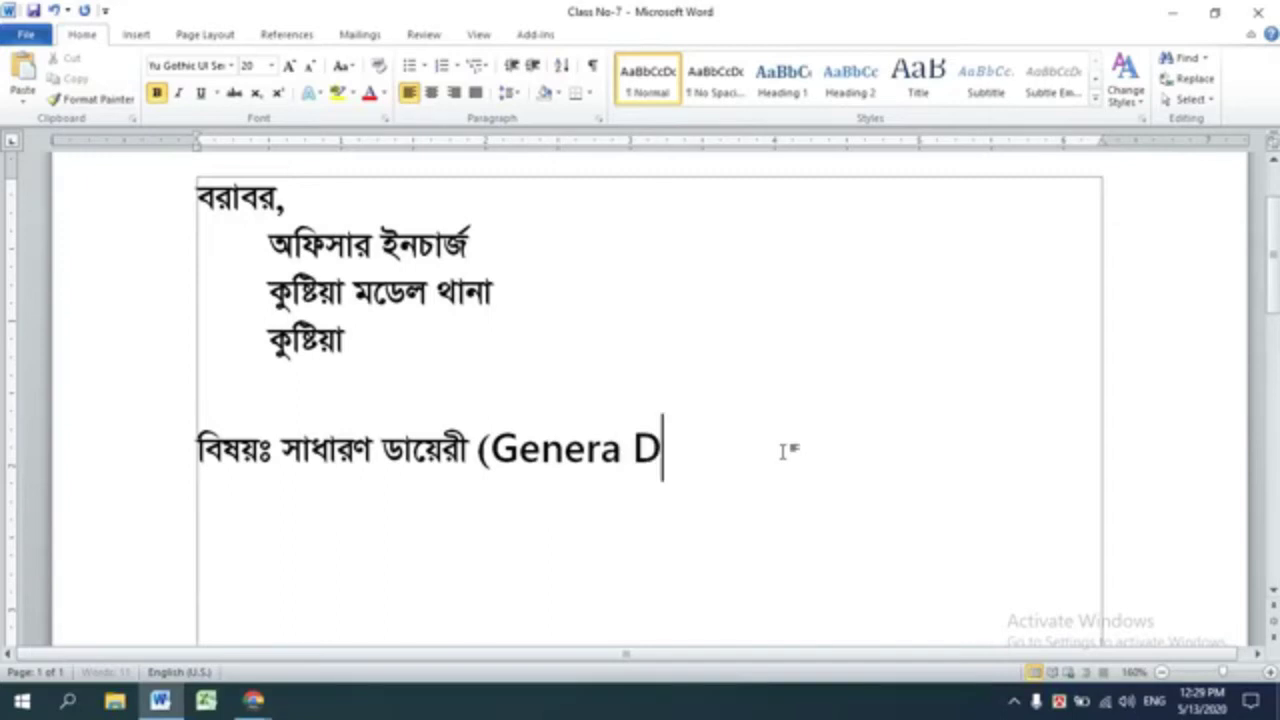
{"action": "type", "text": "iary"}
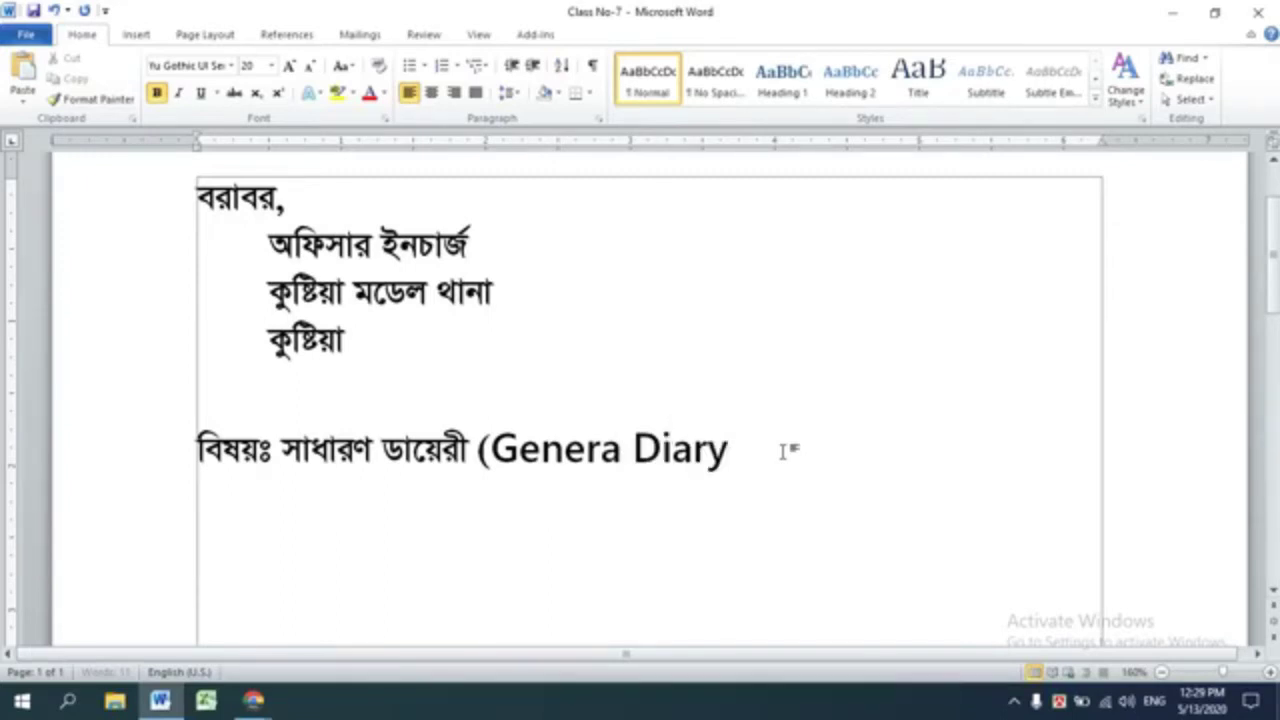
{"action": "type", "text": ")"}
{"action": "left_click", "coordinate": [230, 66]}
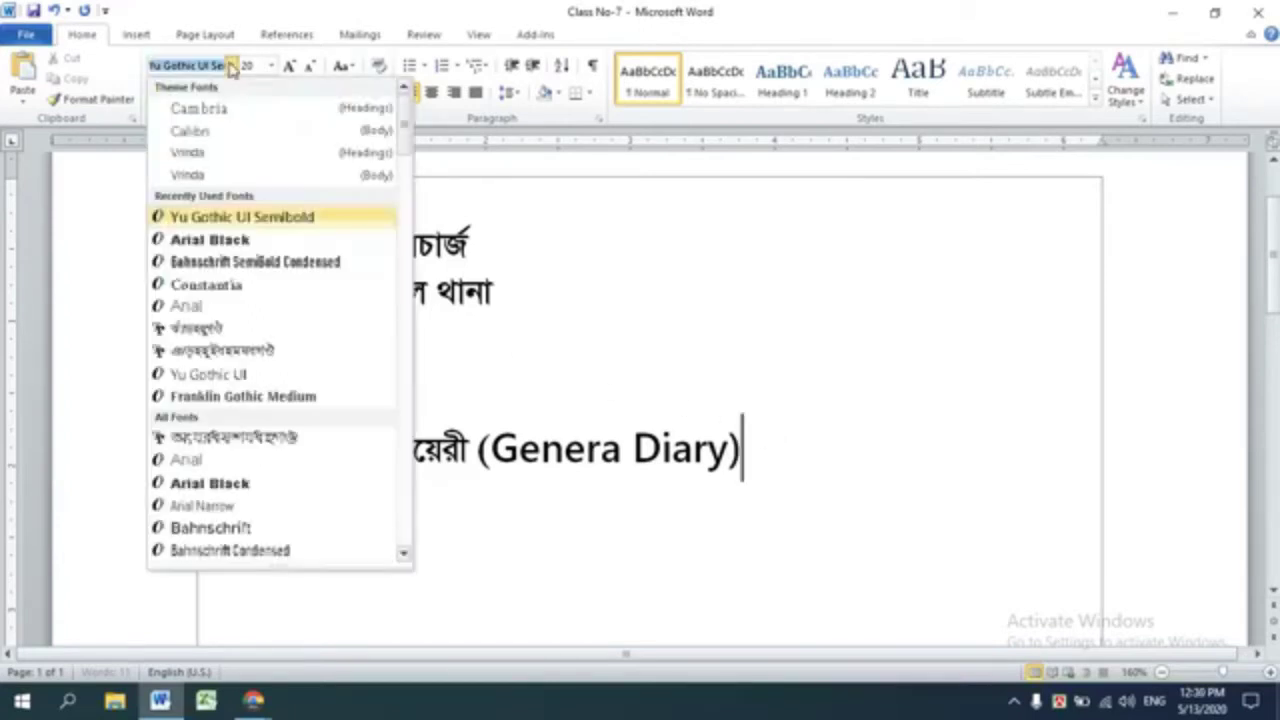
{"action": "left_click", "coordinate": [190, 327]}
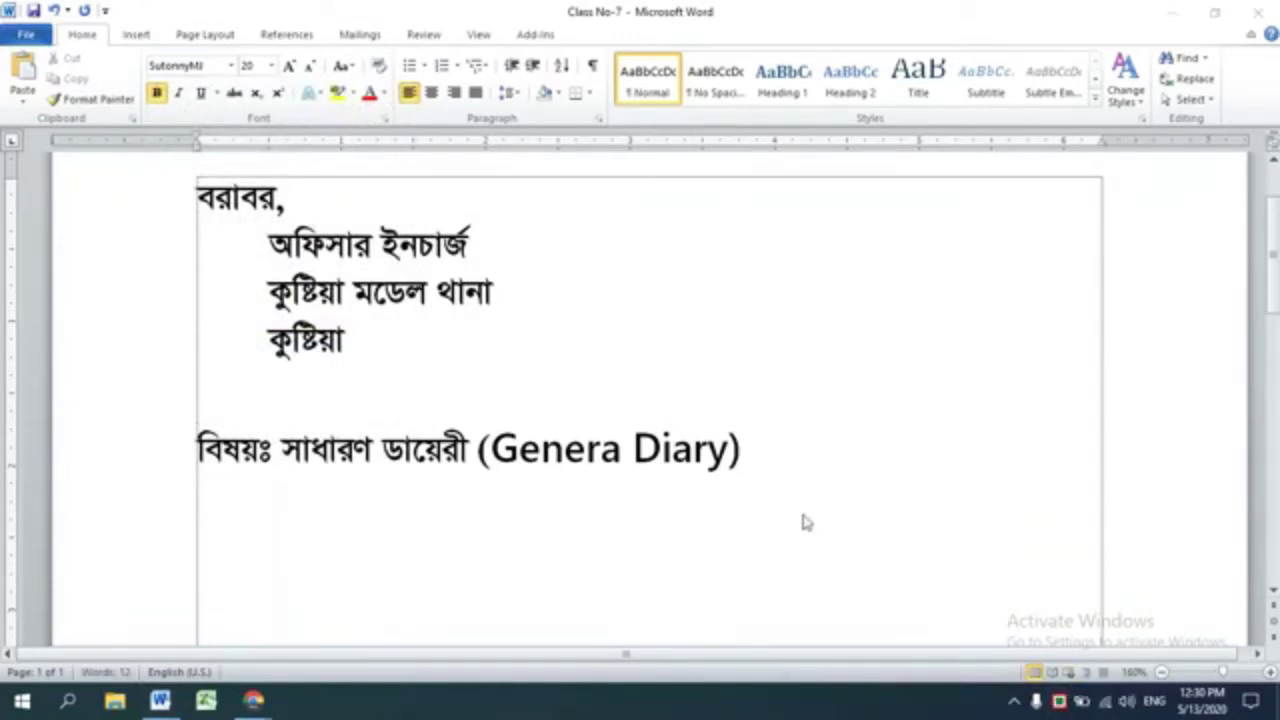
{"action": "left_click", "coordinate": [950, 452]}
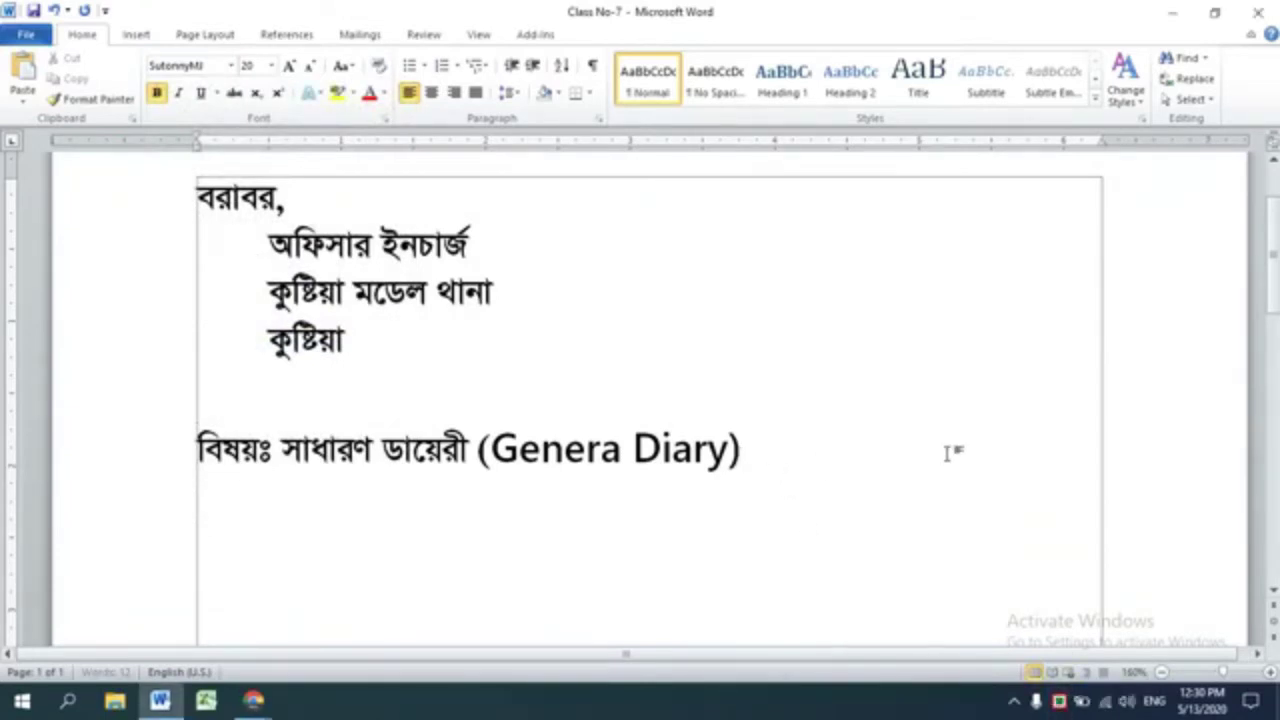
- End the subject with 'করার জন্য আবেদন।', make the blank line above it 14 pt, and start a new line
{"action": "type", "text": "কর"}
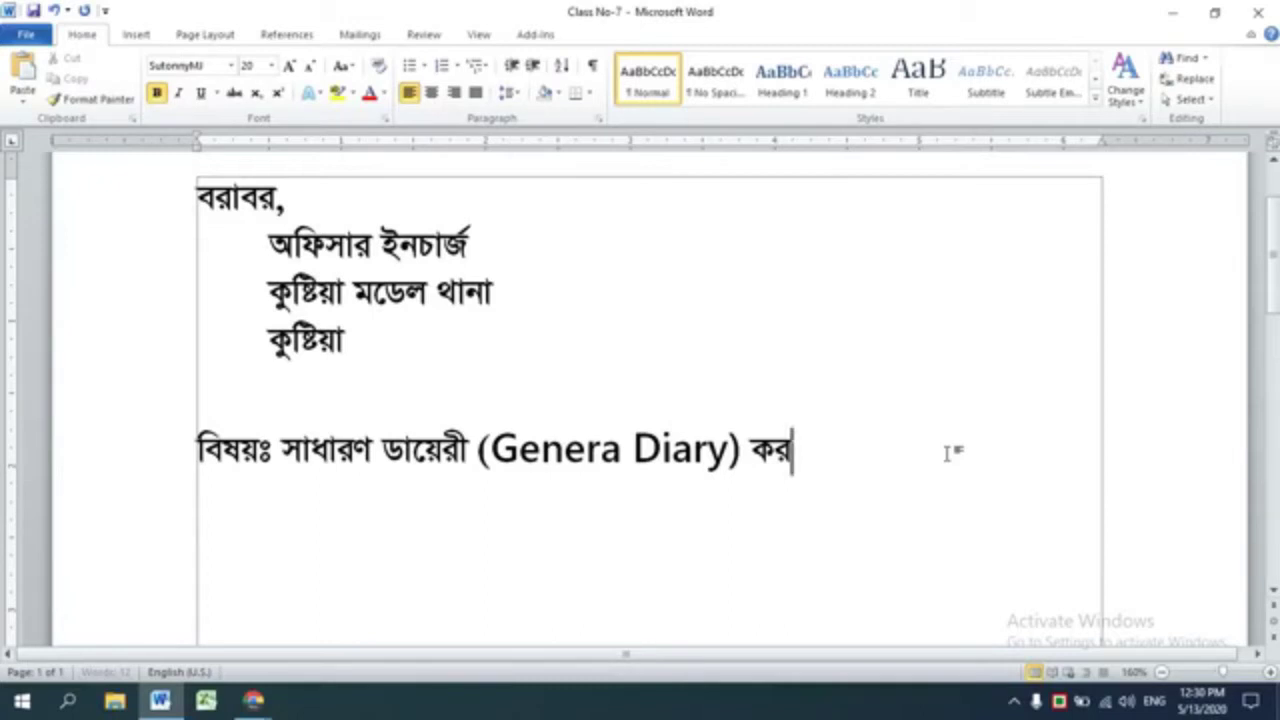
{"action": "type", "text": "ার জন্য"}
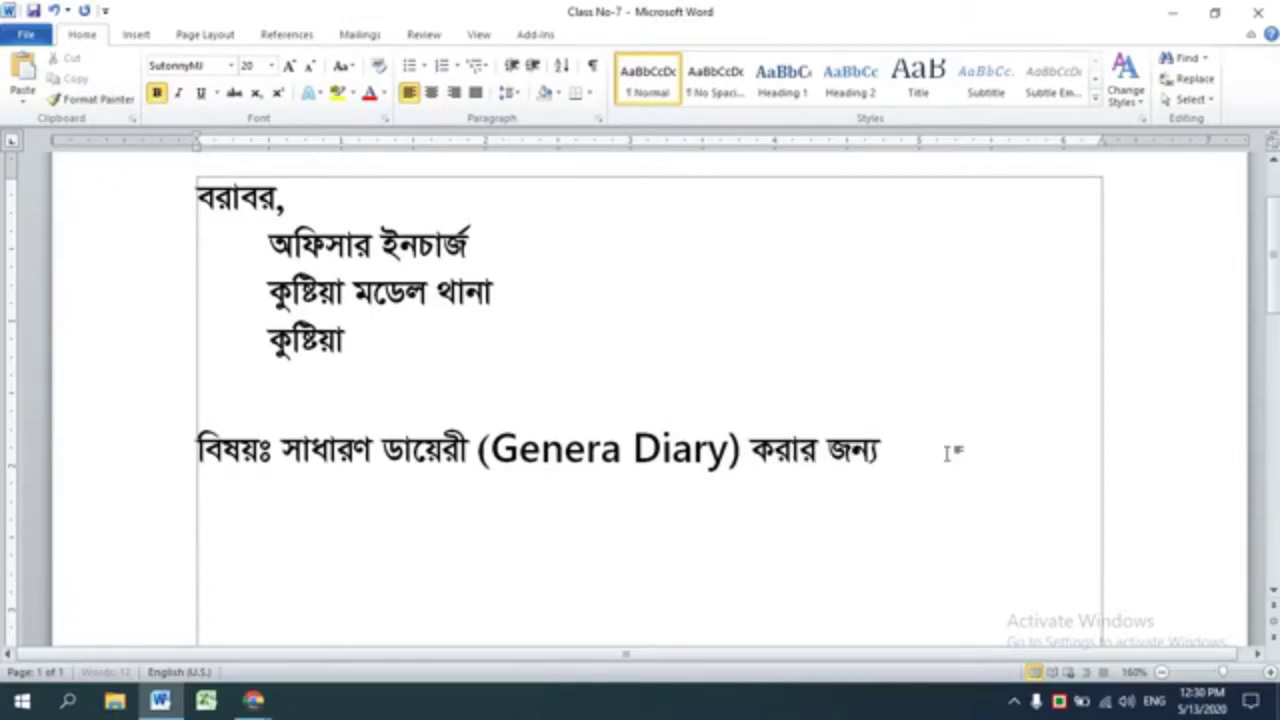
{"action": "type", "text": " আবেদ"}
{"action": "type", "text": "ন"}
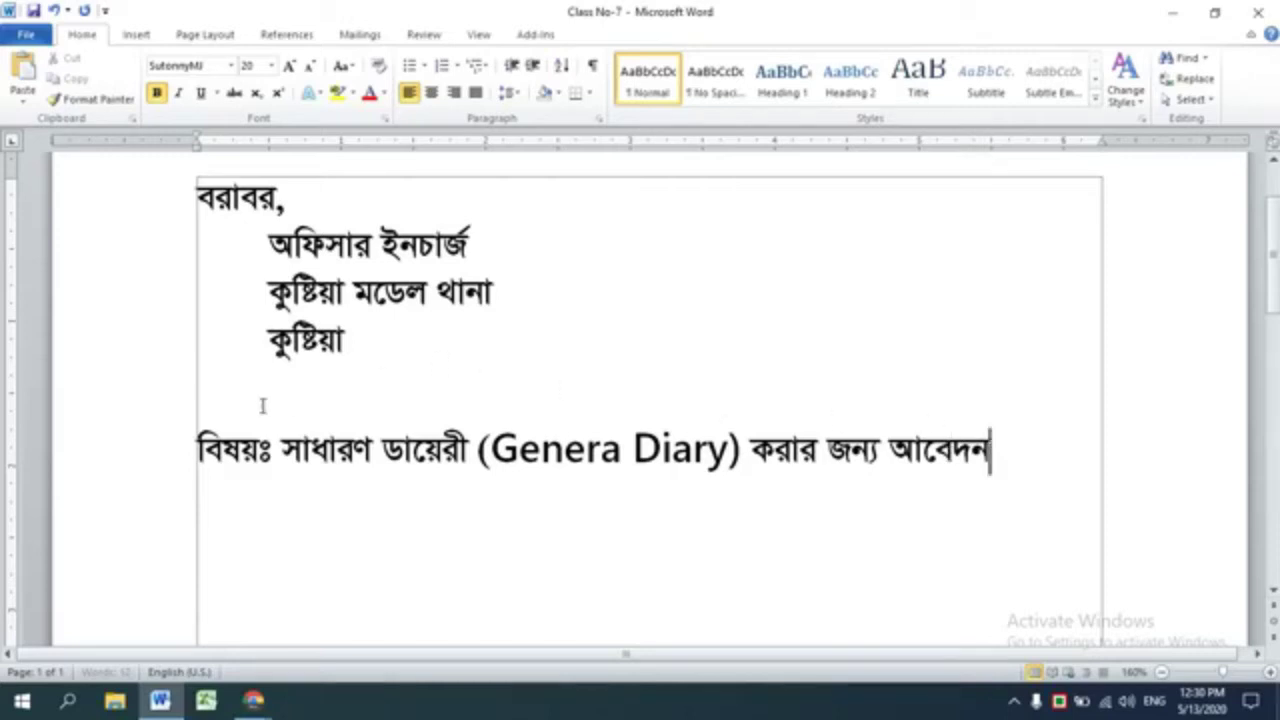
{"action": "left_click", "coordinate": [264, 402]}
{"action": "left_click", "coordinate": [270, 68]}
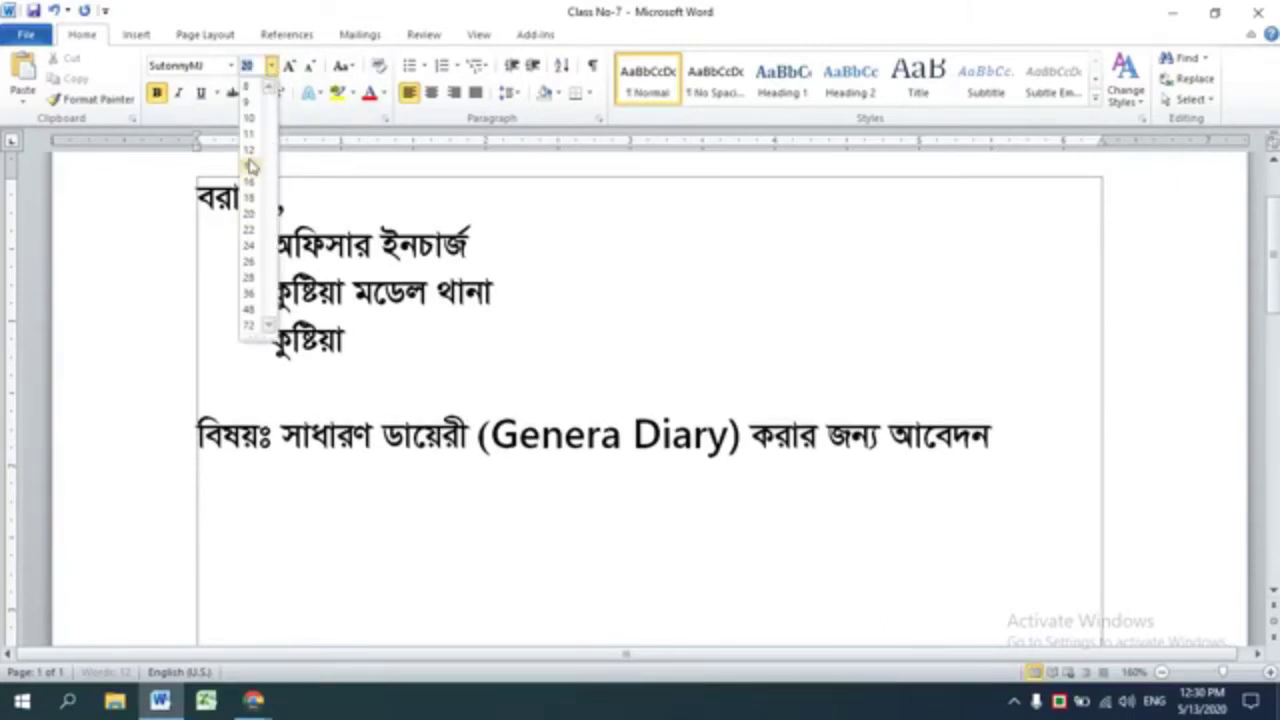
{"action": "left_click", "coordinate": [249, 166]}
{"action": "left_click", "coordinate": [1028, 440]}
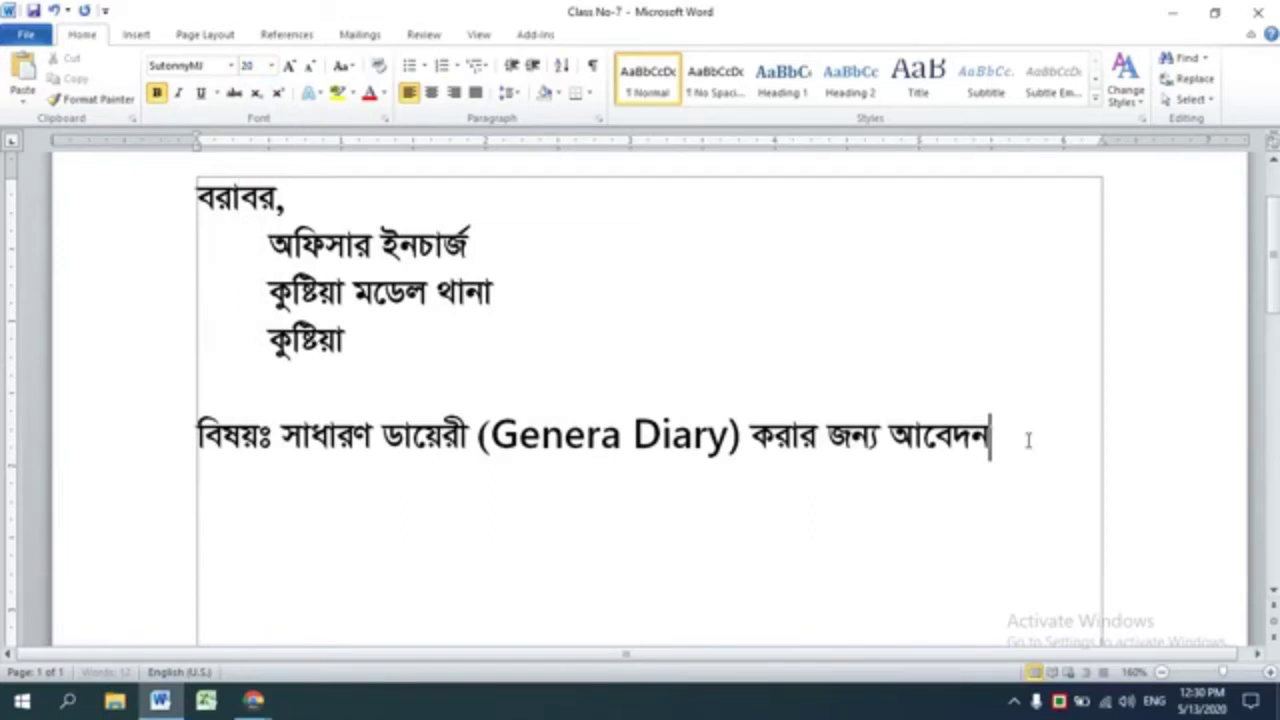
{"action": "type", "text": "।"}
{"action": "key", "text": "Return"}
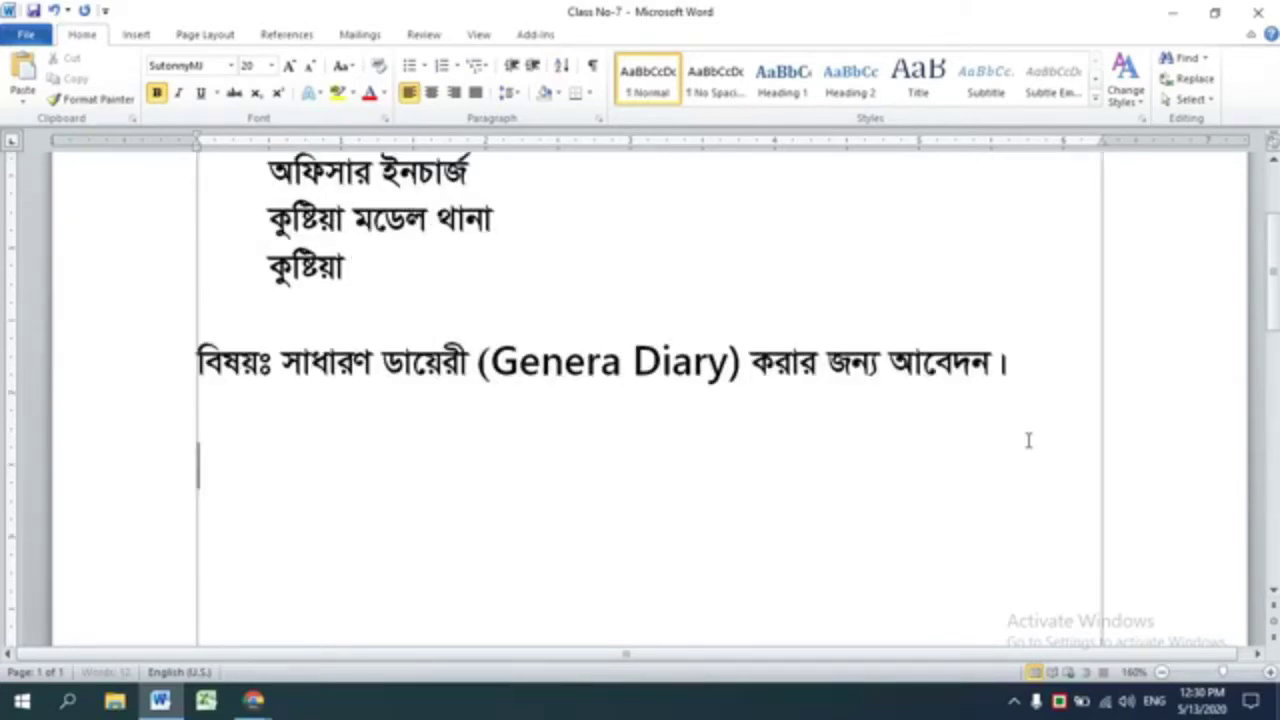
- Collapse the ribbon and type the salutation 'জনাব,' on its own line
{"action": "left_click", "coordinate": [1247, 35]}
{"action": "scroll", "coordinate": [788, 266], "scroll_direction": "up", "scroll_amount": 2}
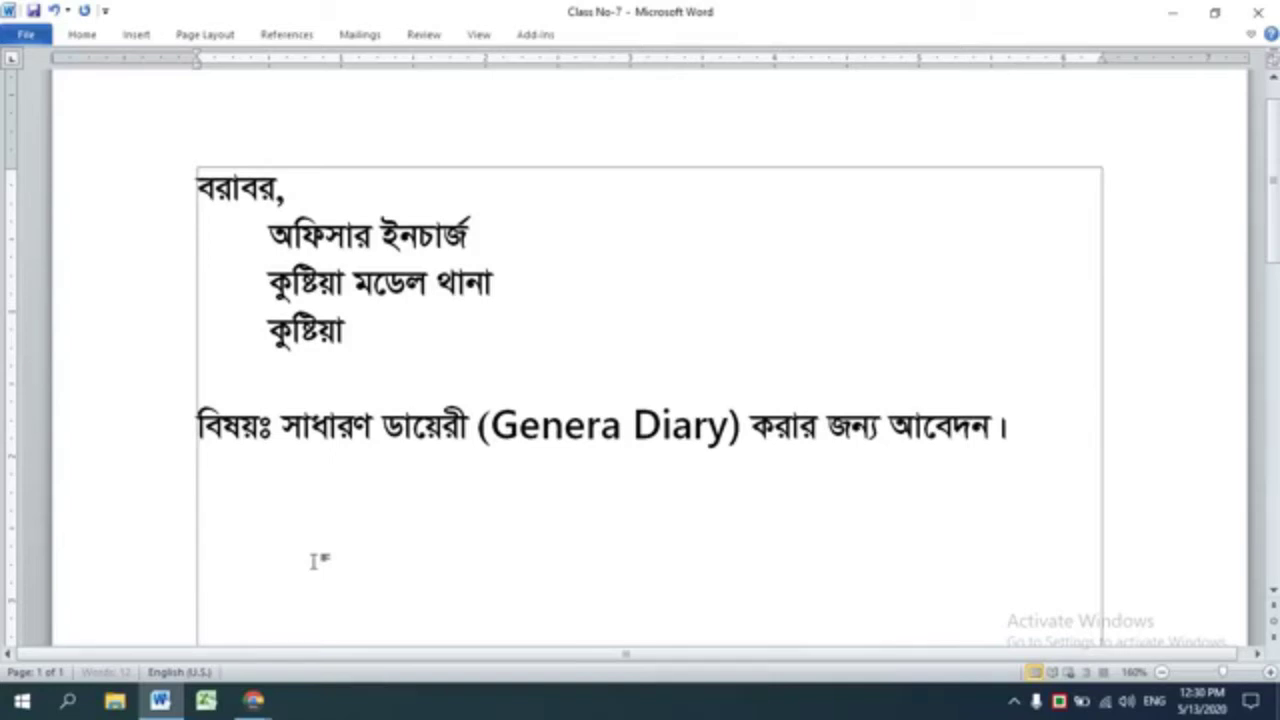
{"action": "type", "text": "জনা"}
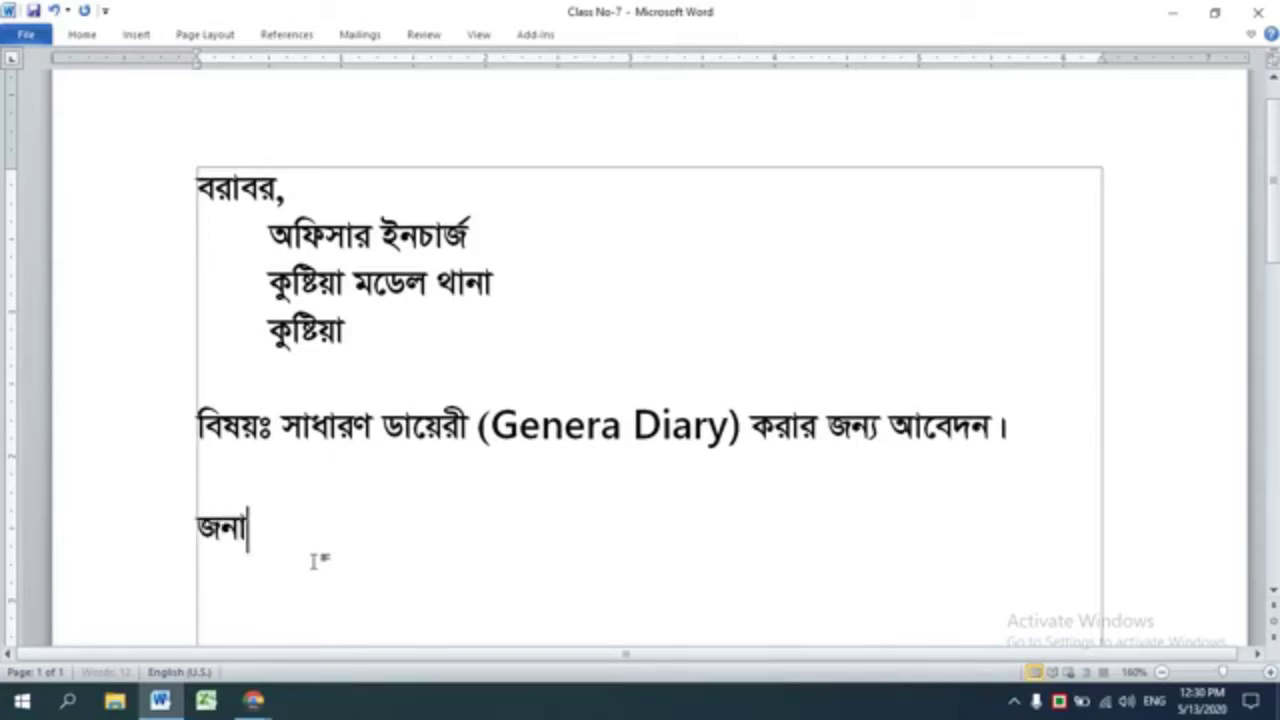
{"action": "type", "text": "ব,"}
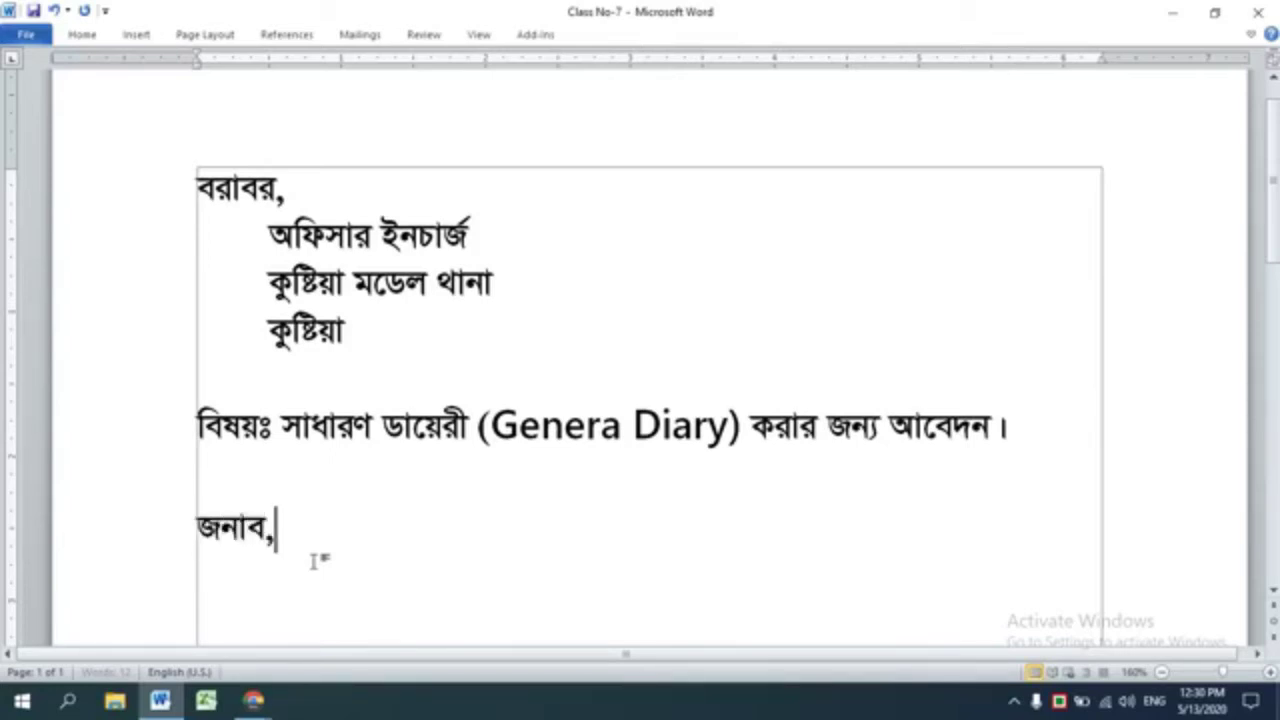
{"action": "key", "text": "Return"}
- On an indented line, type the applicant's name, village, police station and district
{"action": "key", "text": "Tab"}
{"action": "type", "text": "স"}
{"action": "type", "text": "ন"}
{"action": "type", "text": "য়"}
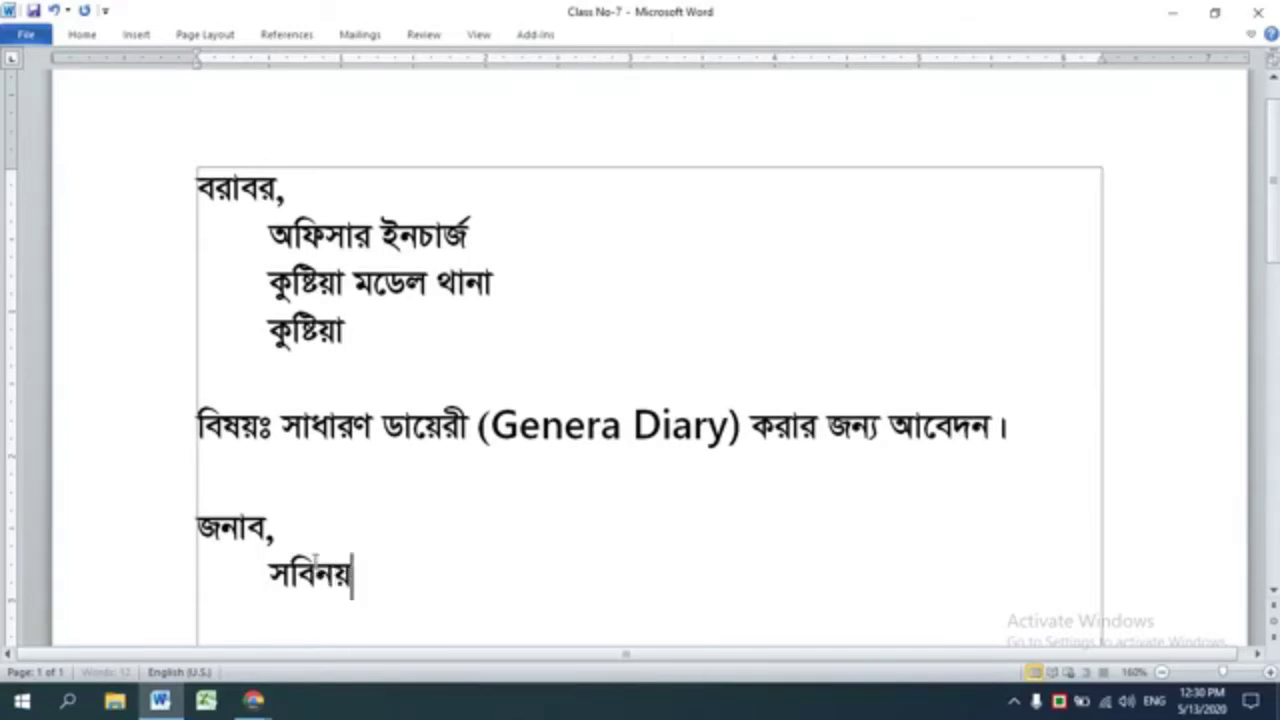
{"action": "type", "text": " িবনীত "}
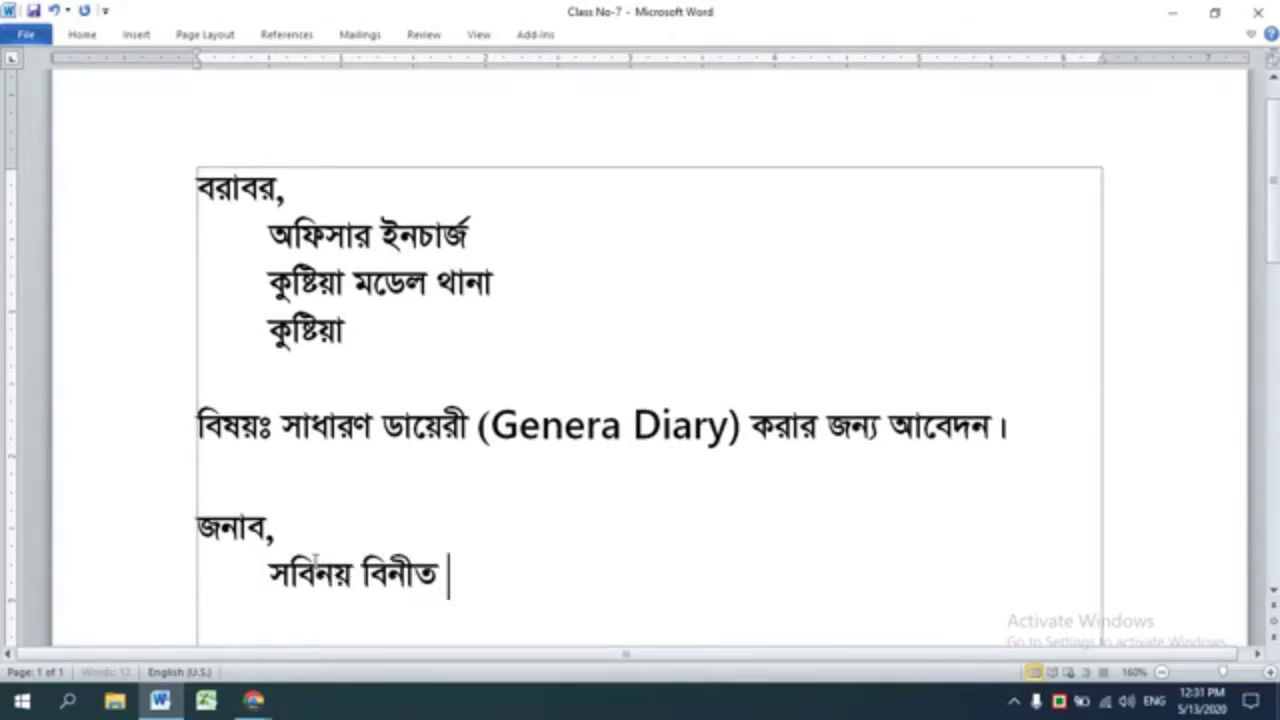
{"action": "type", "text": "িনবেদন"}
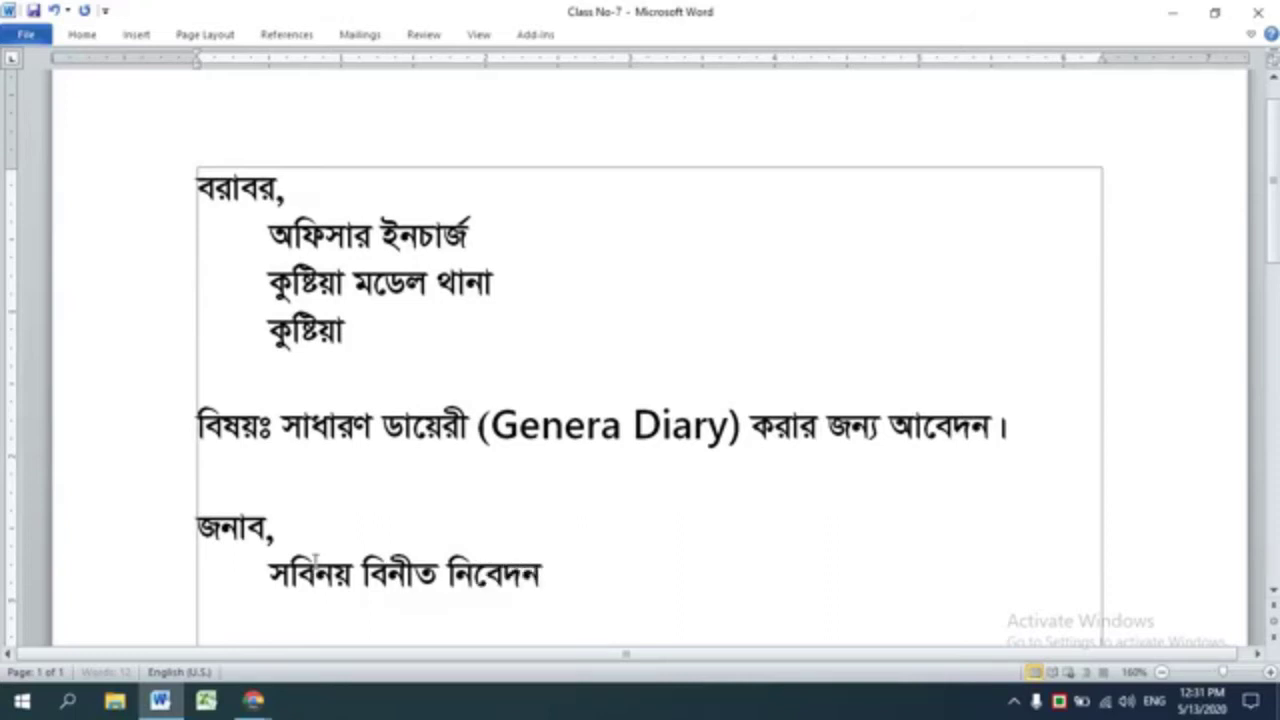
{"action": "type", "text": " এই"}
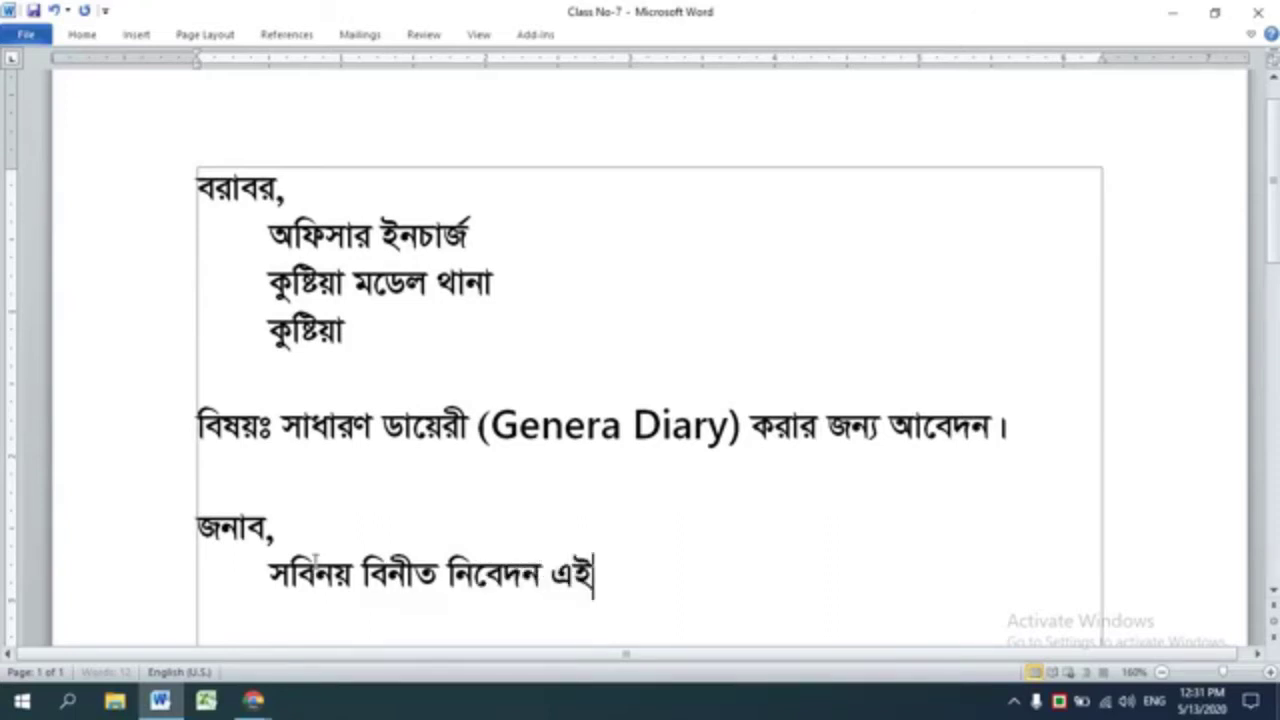
{"action": "type", "text": " যে,"}
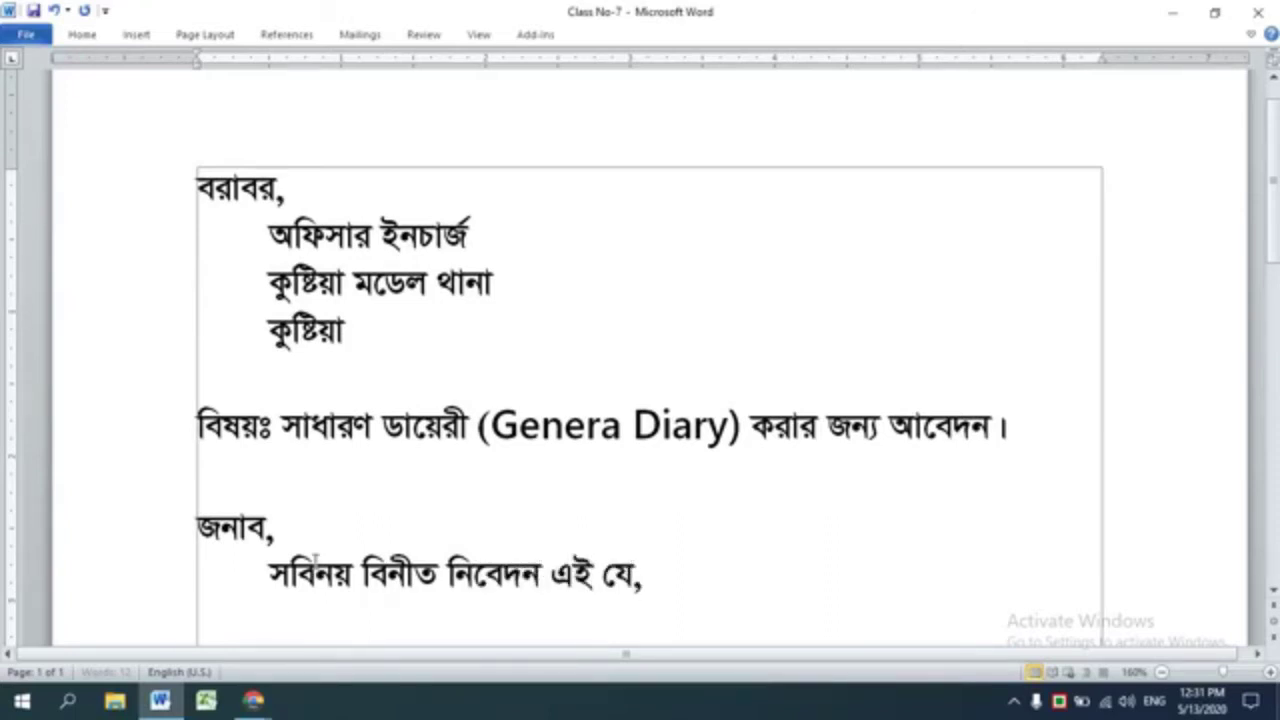
{"action": "type", "text": " আমি"}
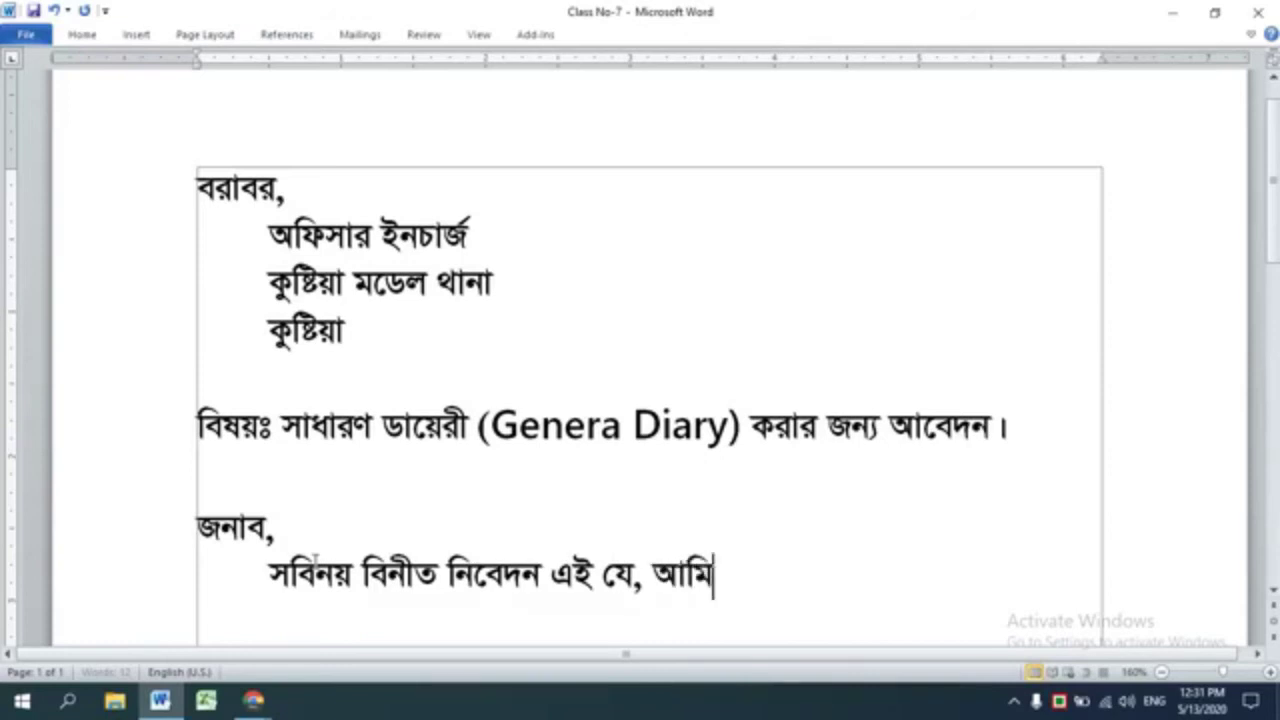
{"action": "type", "text": " মো"}
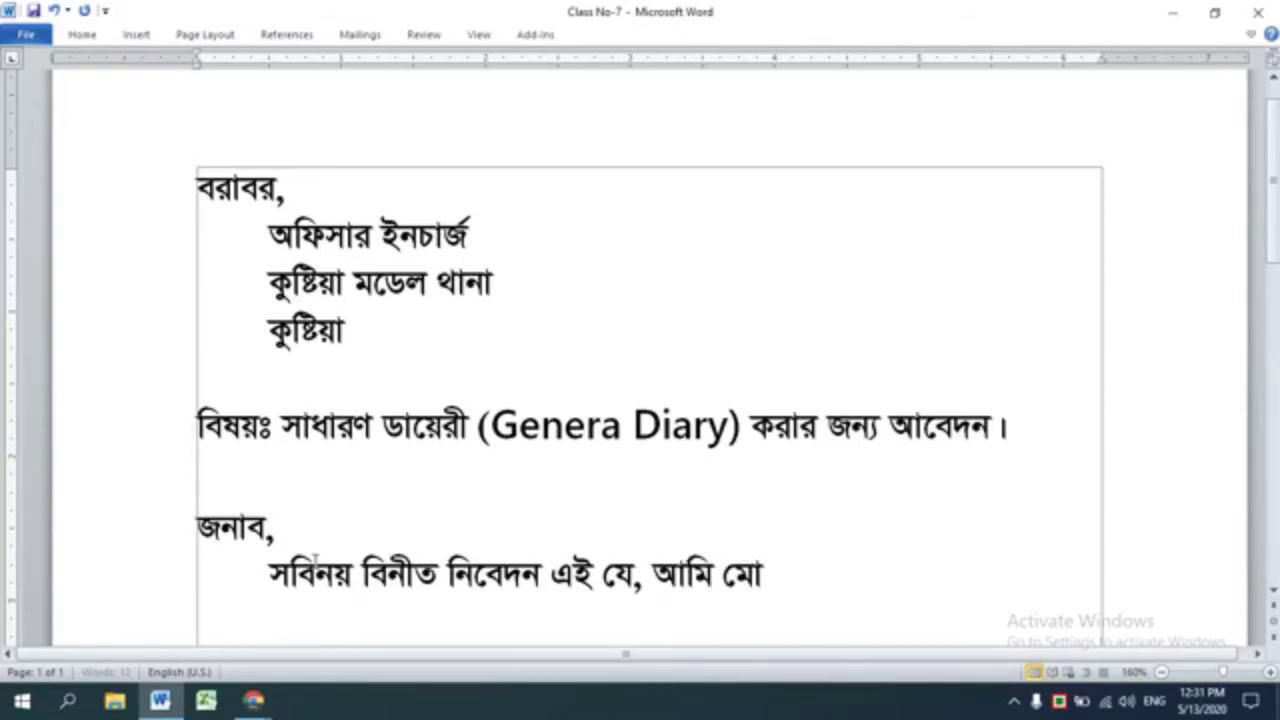
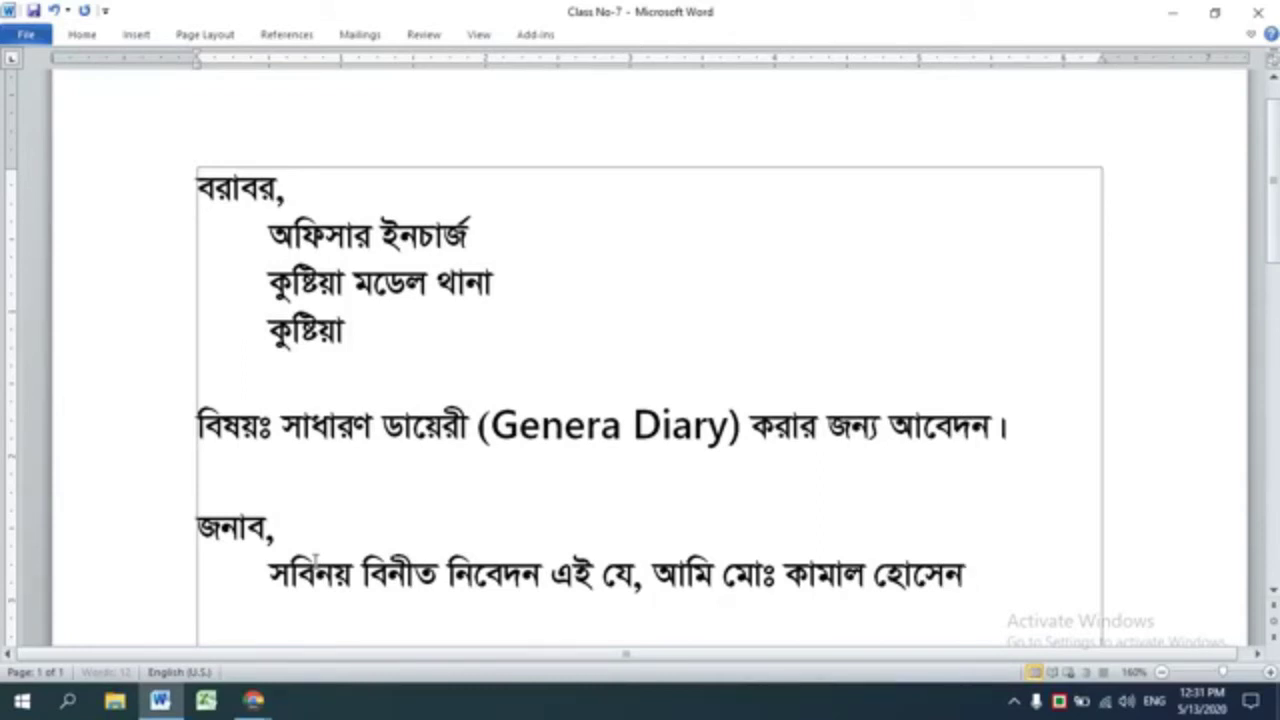
{"action": "type", "text": ","}
{"action": "type", "text": " গ্রা"}
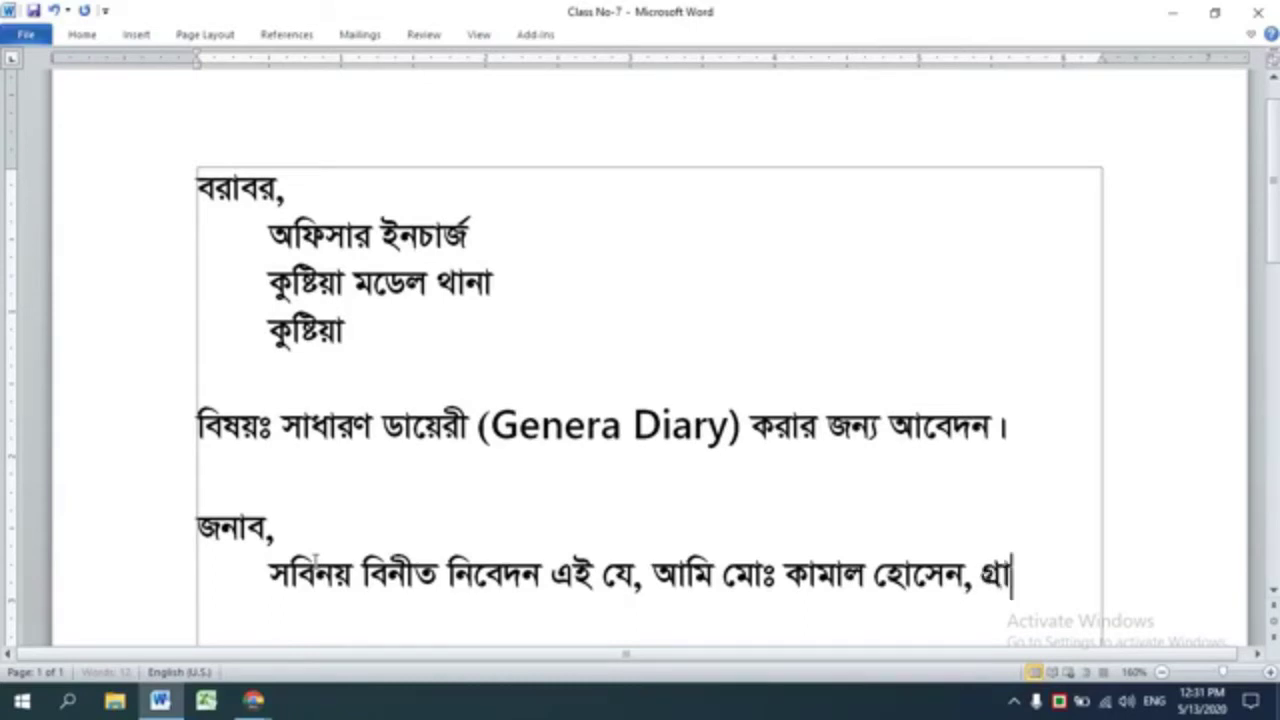
{"action": "type", "text": "ম"}
{"action": "type", "text": "ঃ ি"}
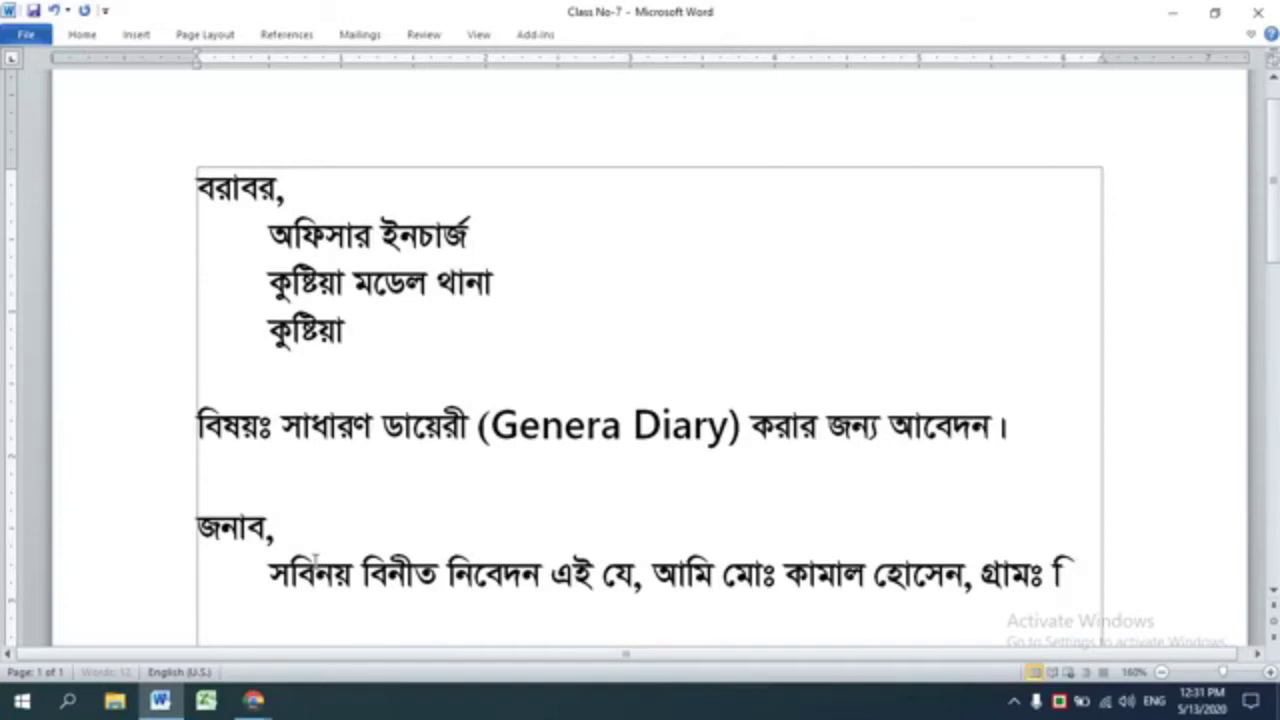
{"action": "type", "text": "শ"}
{"action": "type", "text": "মু"}
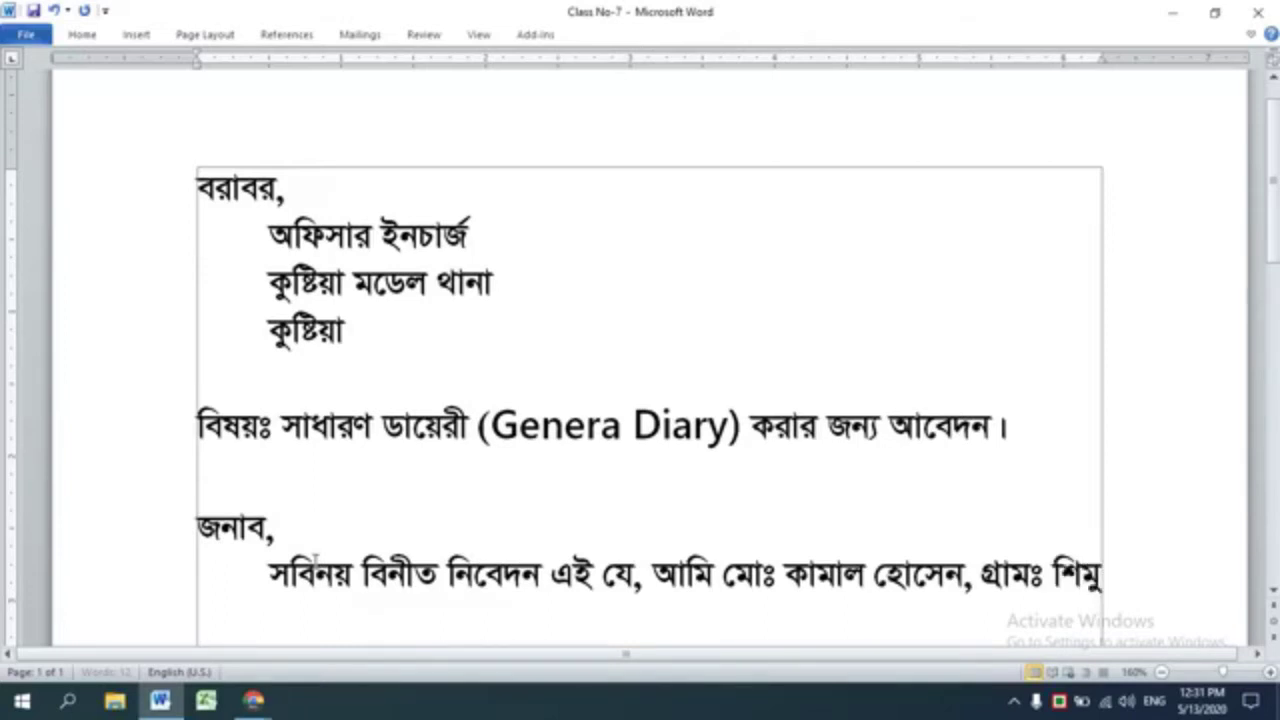
{"action": "type", "text": "িলয়"}
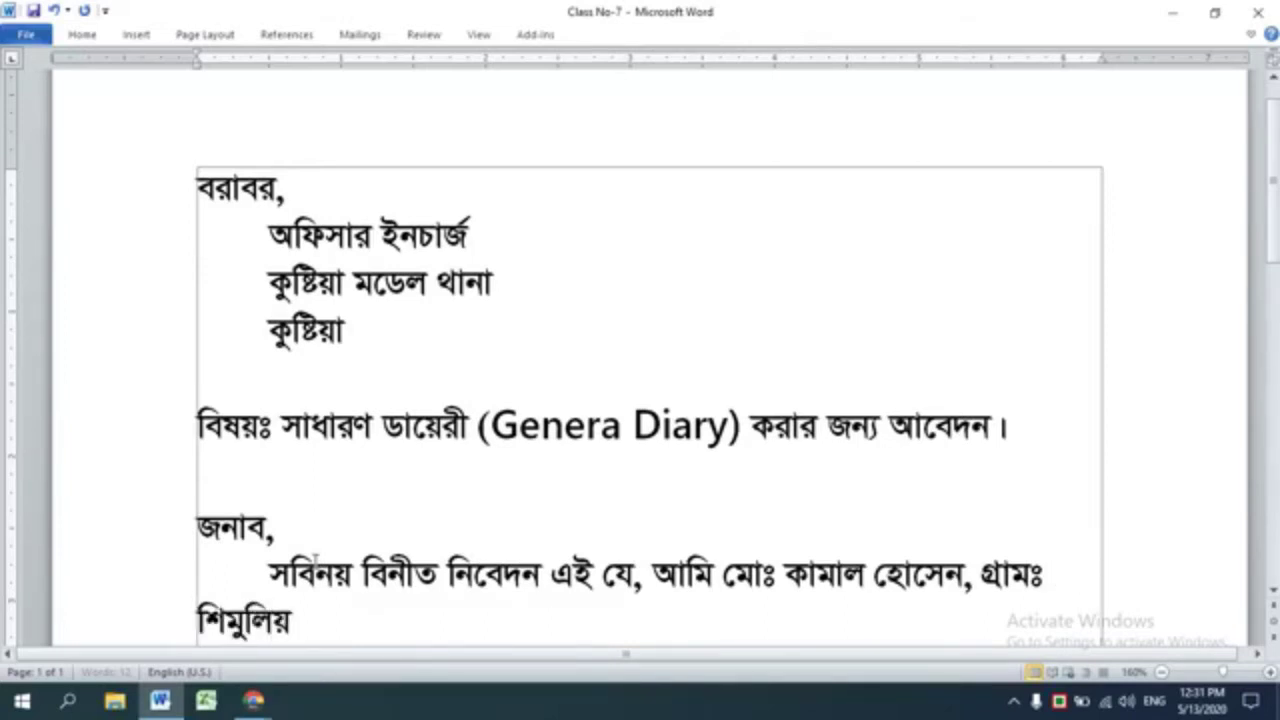
{"action": "type", "text": "া, থা"}
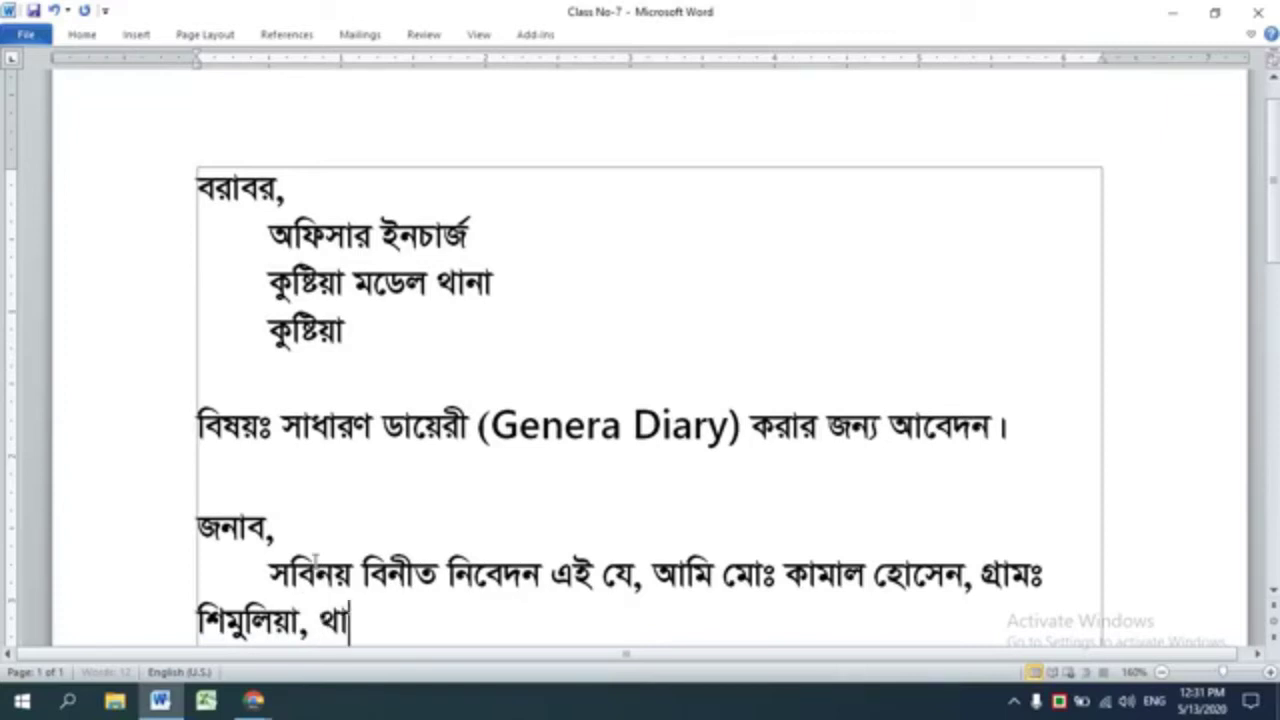
{"action": "type", "text": "ন"}
{"action": "type", "text": ", ক"}
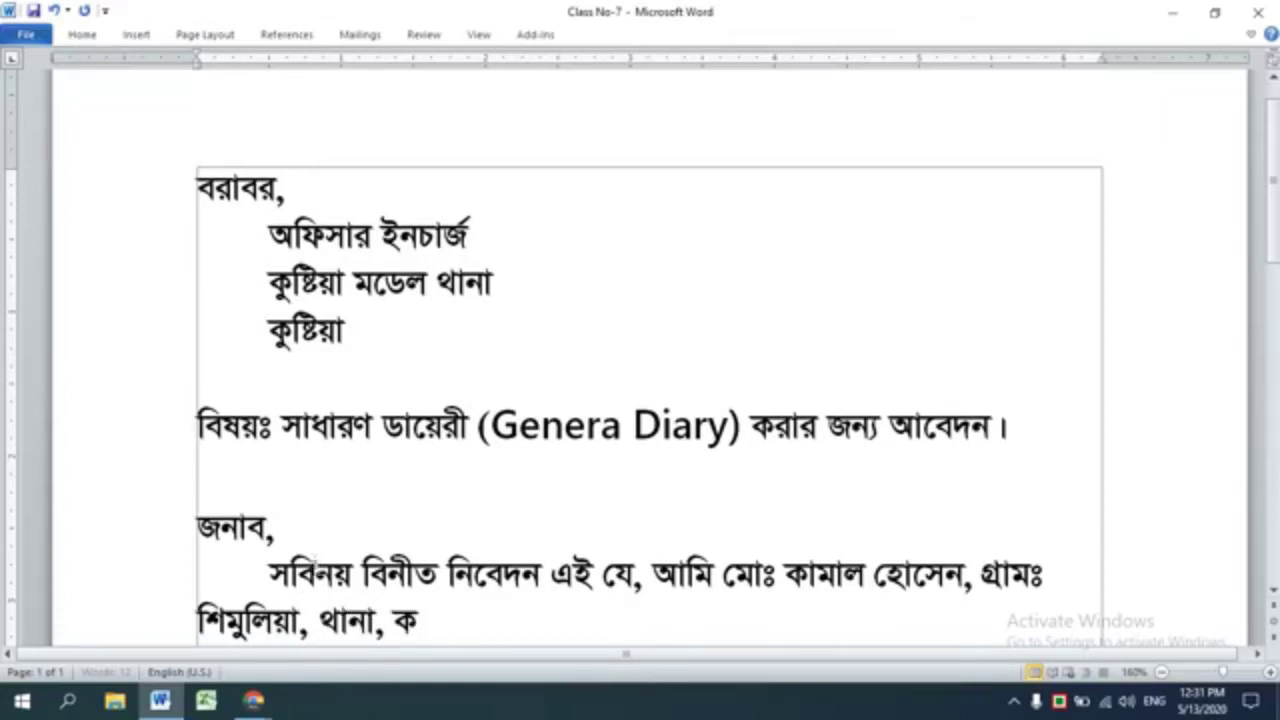
{"action": "type", "text": "ুষি"}
{"action": "key", "text": "BackSpace"}
{"action": "key", "text": "BackSpace"}
{"action": "type", "text": "মা"}
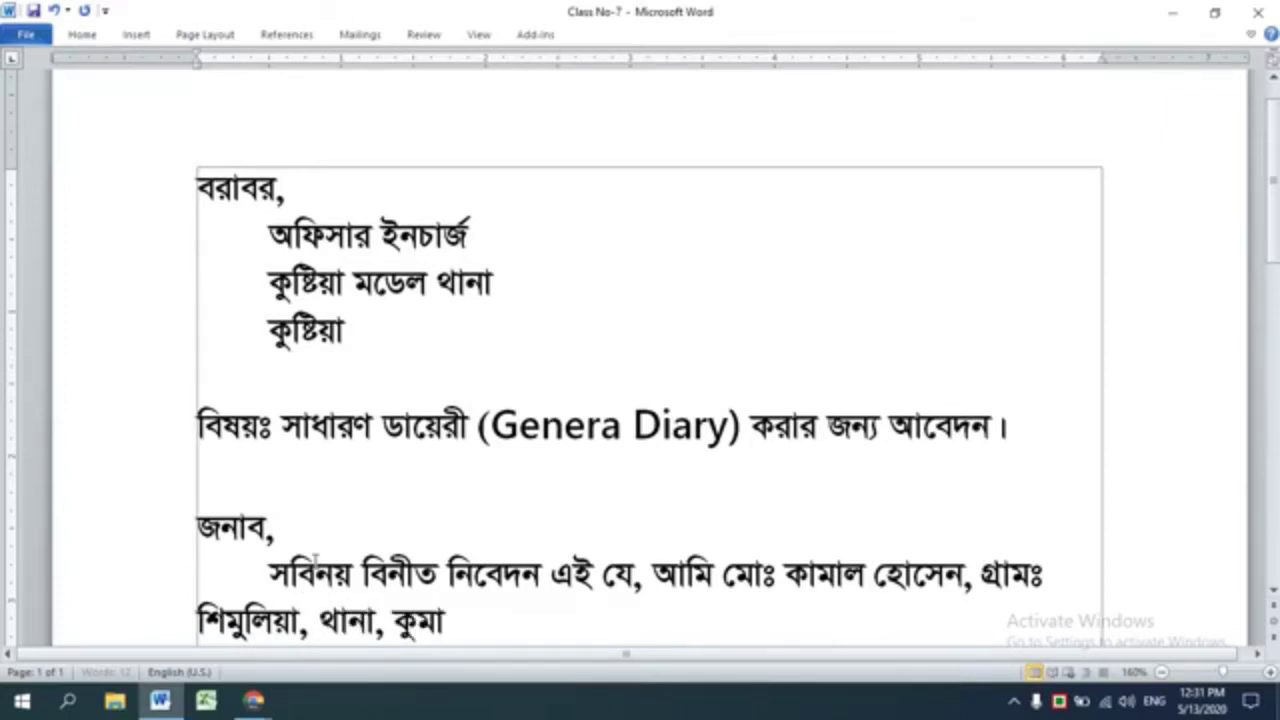
{"action": "type", "text": "রখাল"}
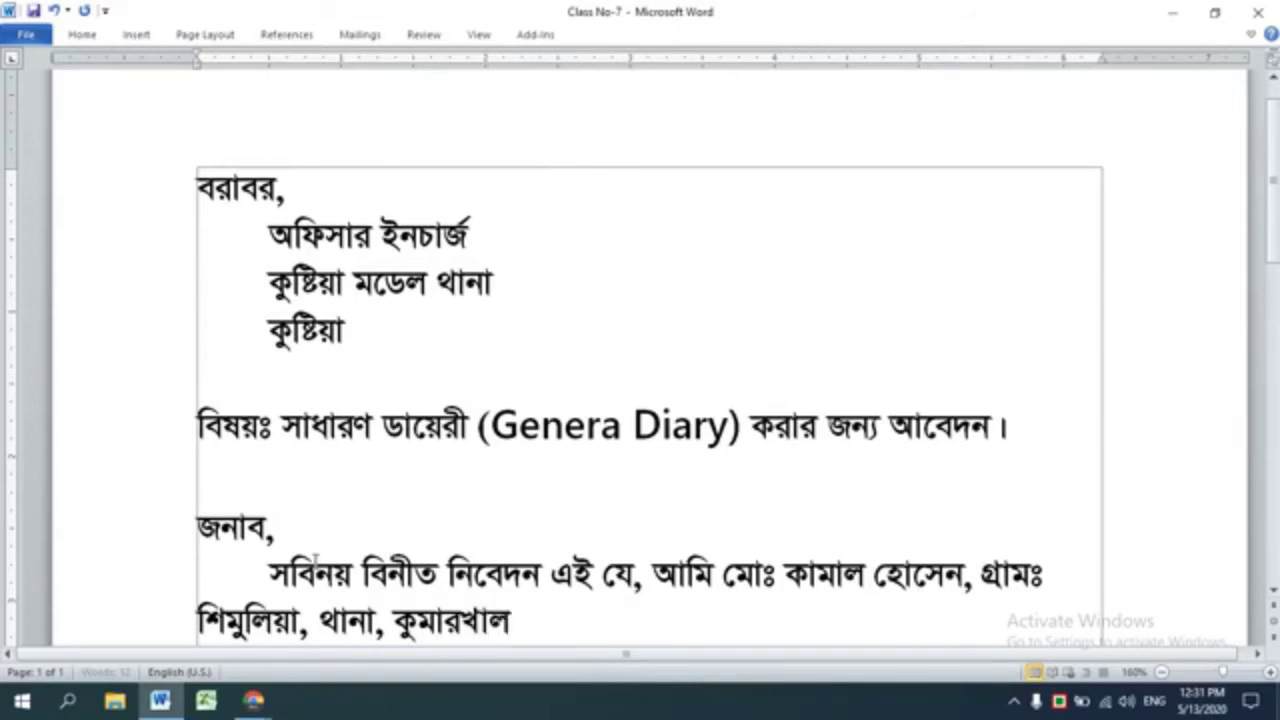
{"action": "type", "text": "ী, জে"}
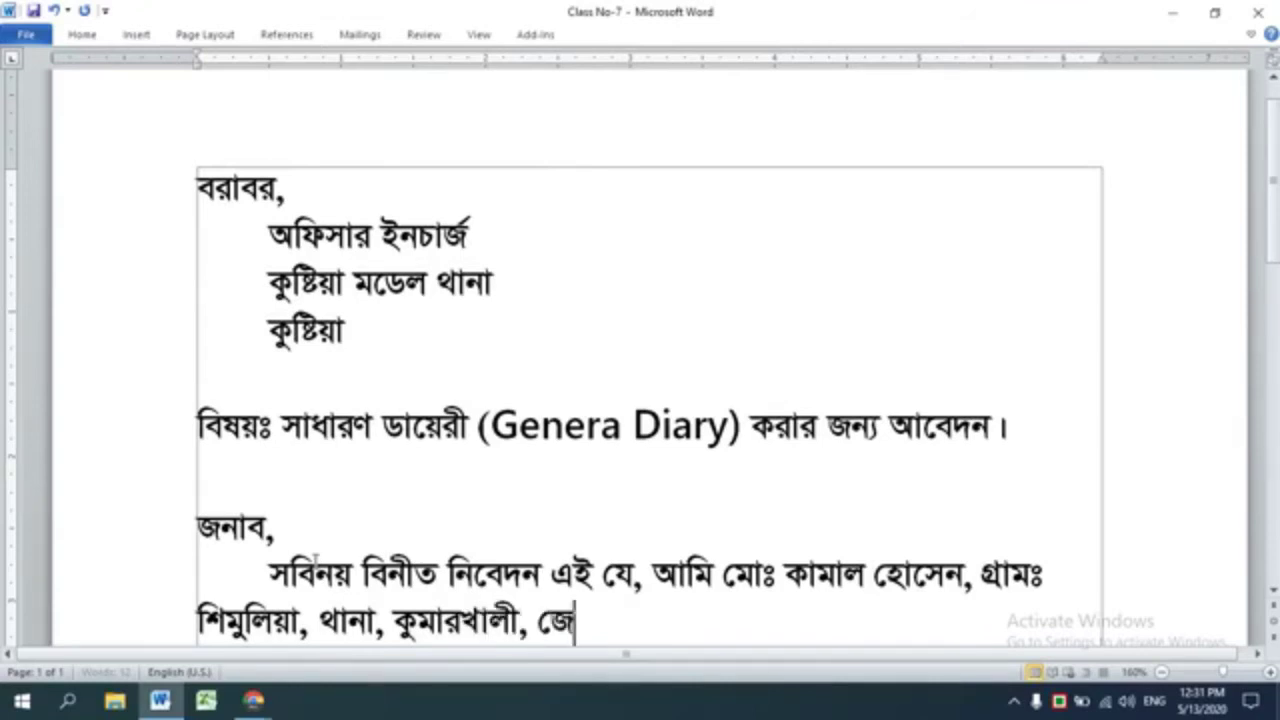
{"action": "type", "text": "লা,"}
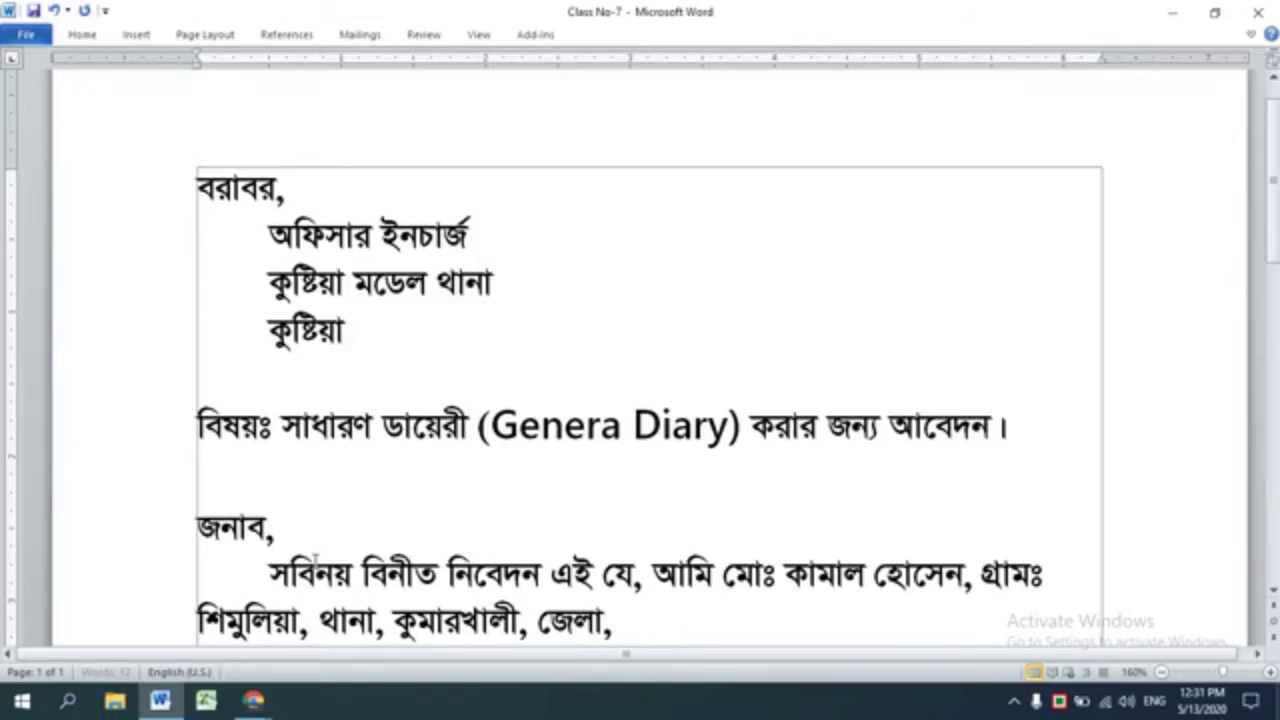
{"action": "type", "text": " কুষি্টি"}
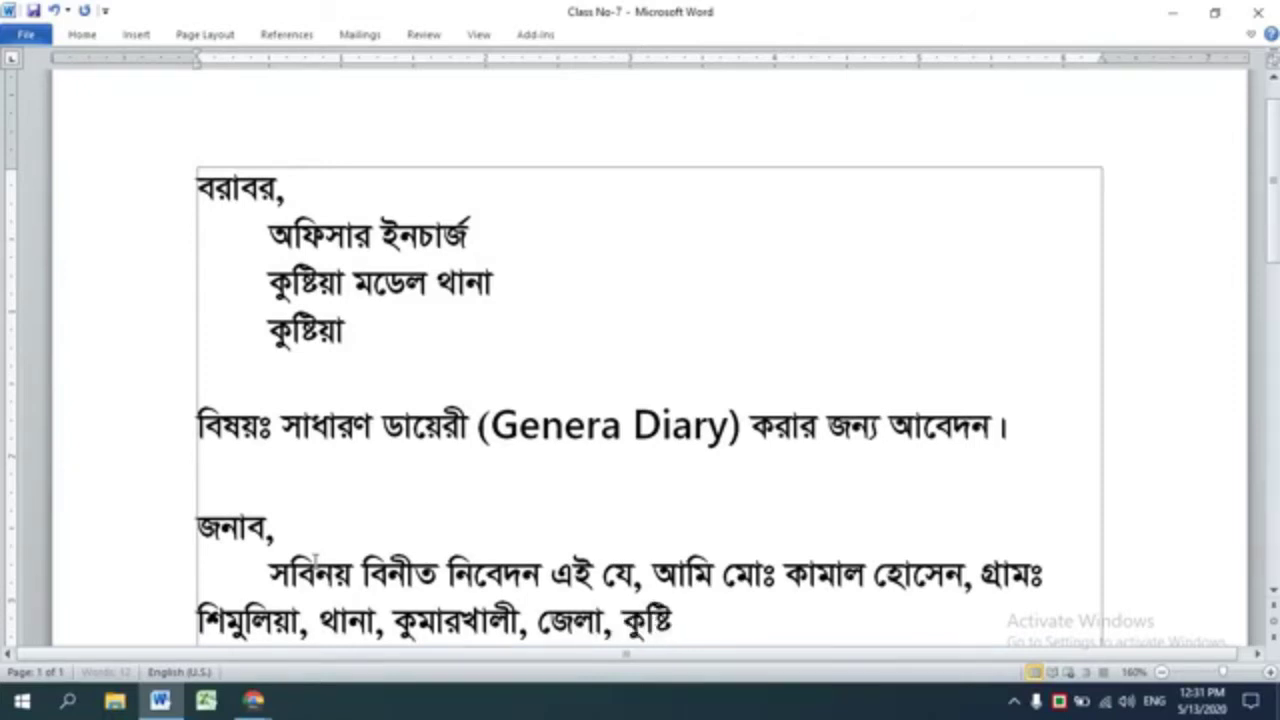
{"action": "type", "text": "য়া"}
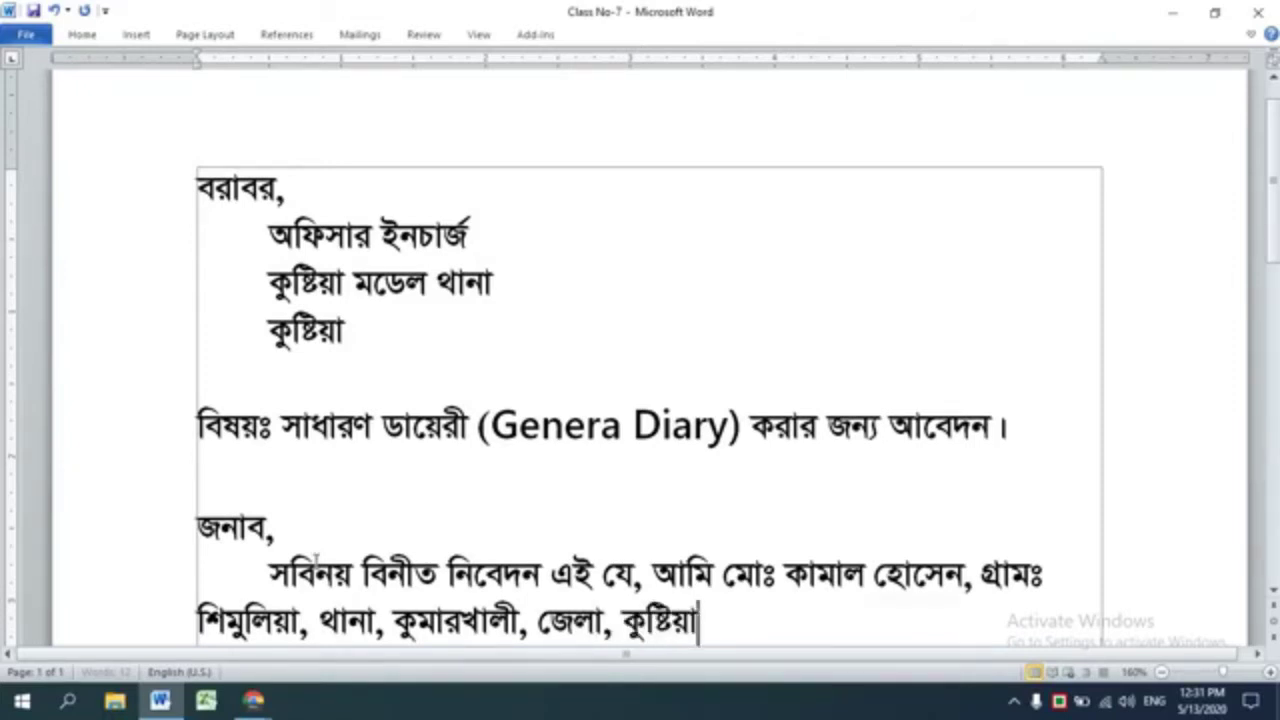
{"action": "scroll", "coordinate": [316, 560], "scroll_direction": "down", "scroll_amount": 2}
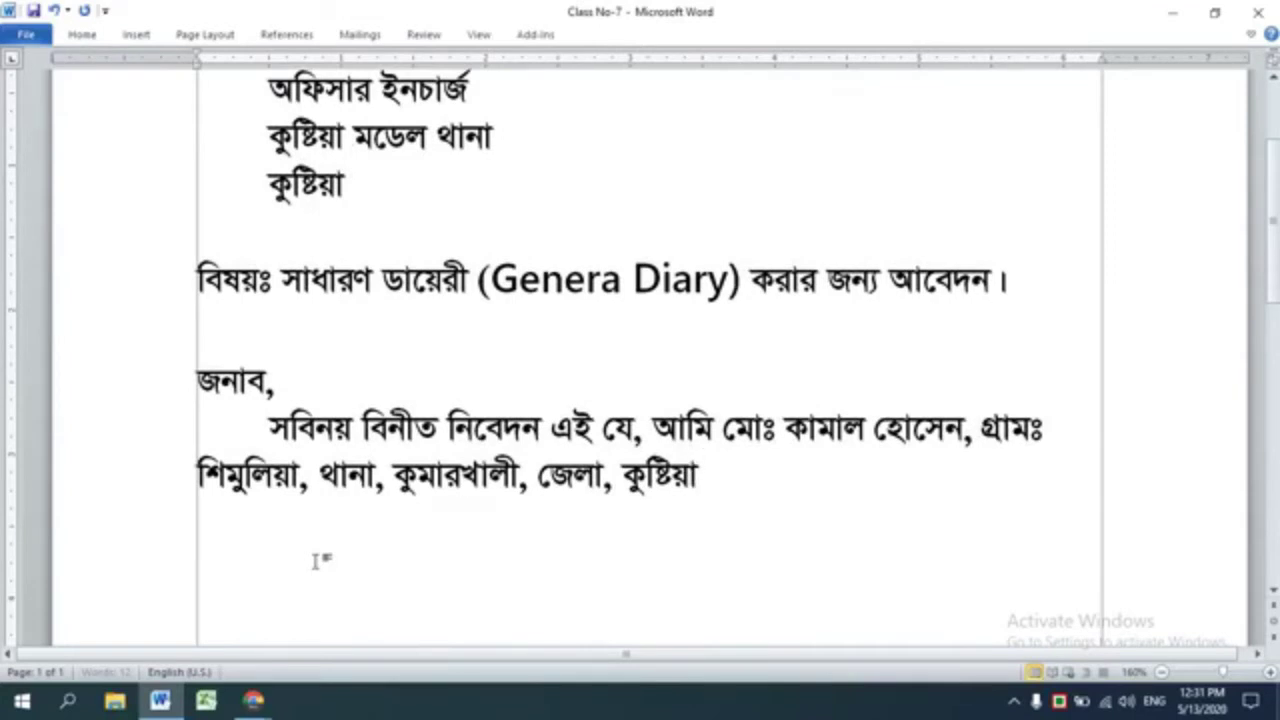
- Add the date ২০/০৪/২০২০ and the mention of the Kushtia social services office
{"action": "type", "text": ","}
{"action": "type", "text": "আ"}
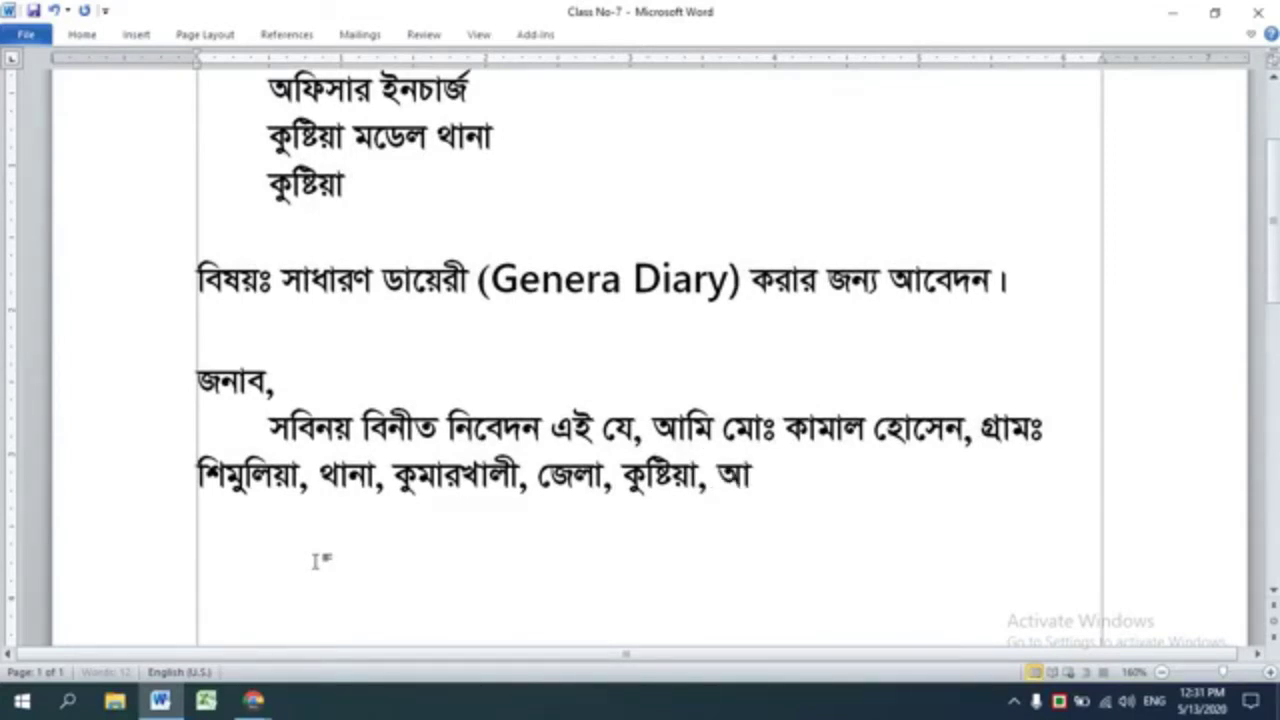
{"action": "type", "text": "িম"}
{"action": "type", "text": " গত"}
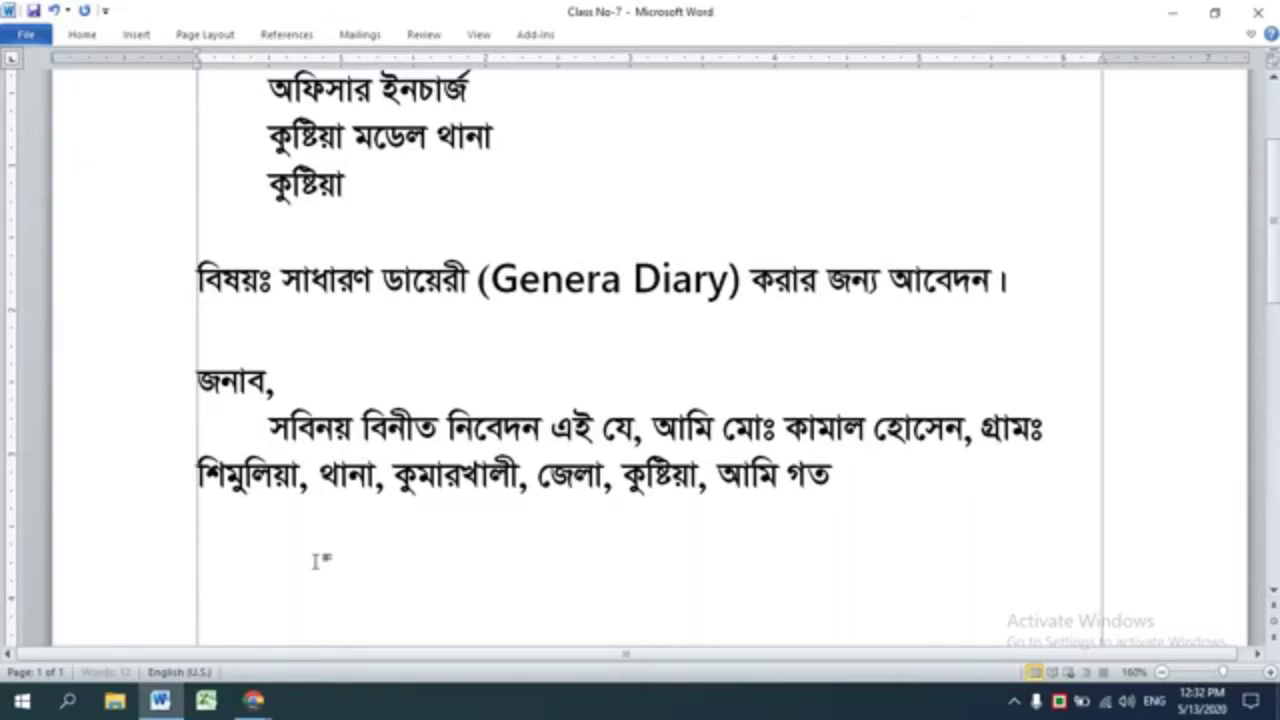
{"action": "type", "text": "২০/"}
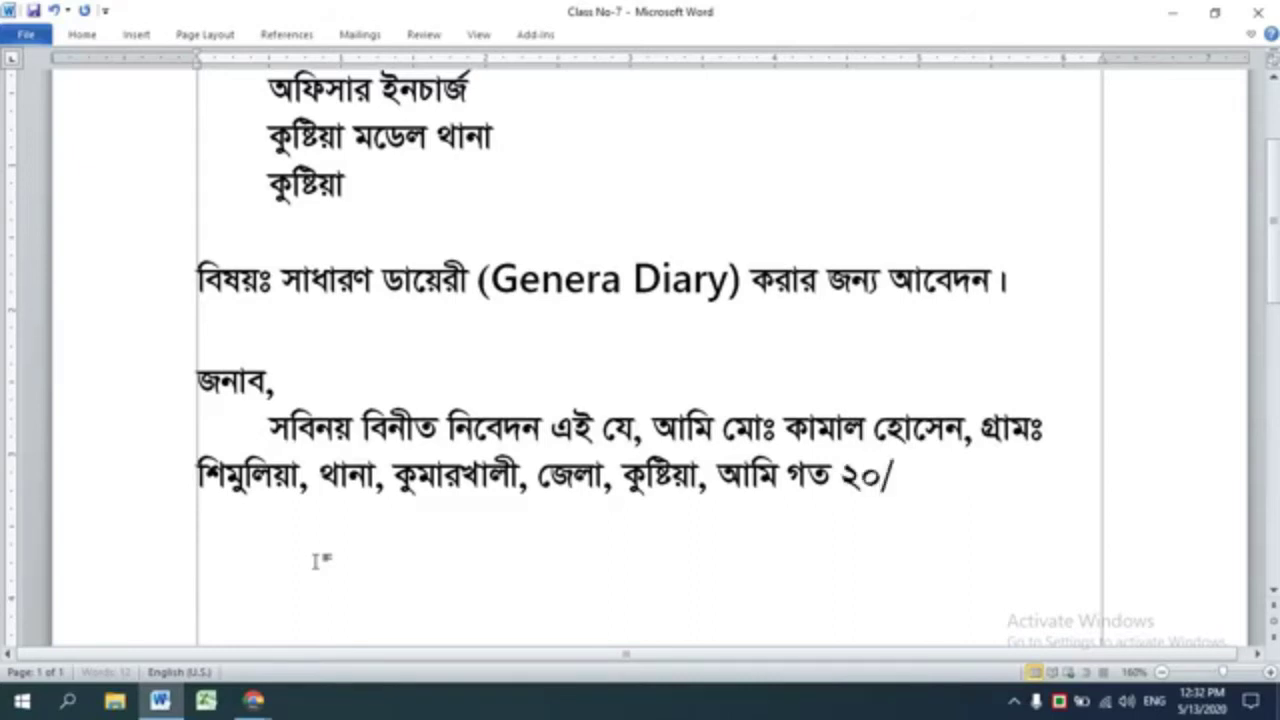
{"action": "type", "text": "০৪/"}
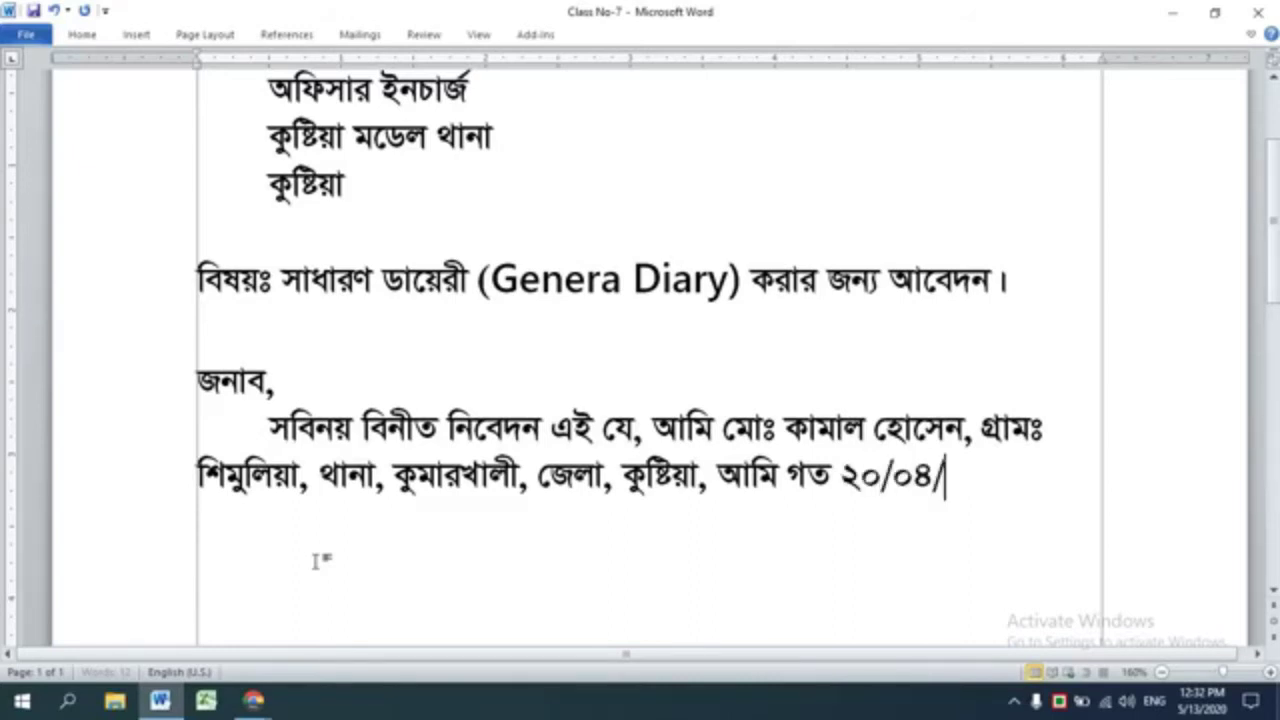
{"action": "type", "text": "২০২০"}
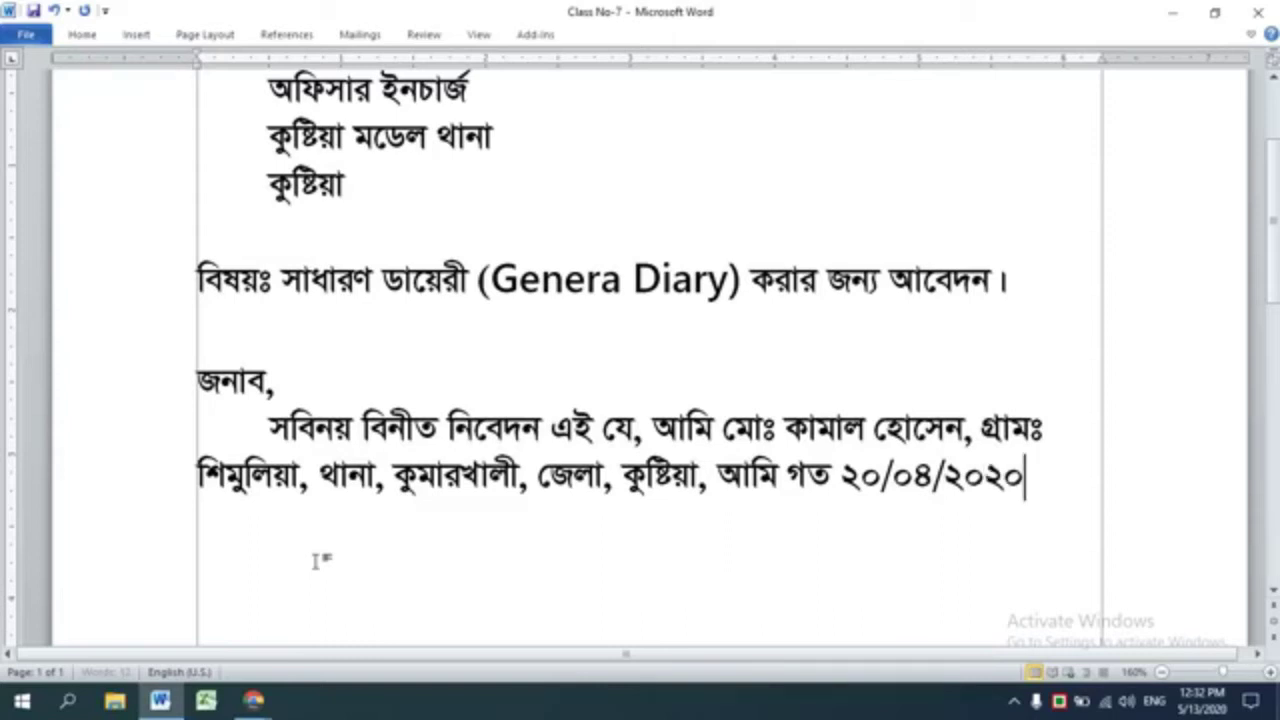
{"action": "type", "text": " প্রি"}
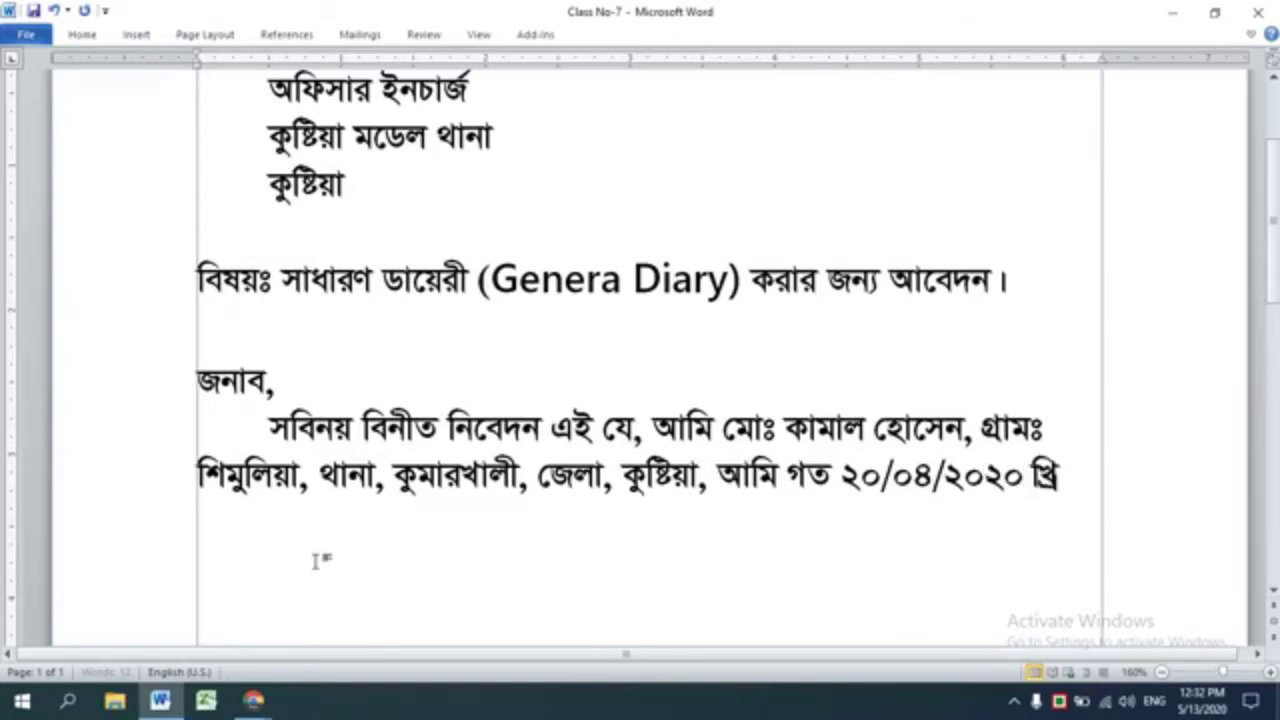
{"action": "type", "text": "ঃ"}
{"action": "type", "text": " ত"}
{"action": "type", "text": "ারিখে"}
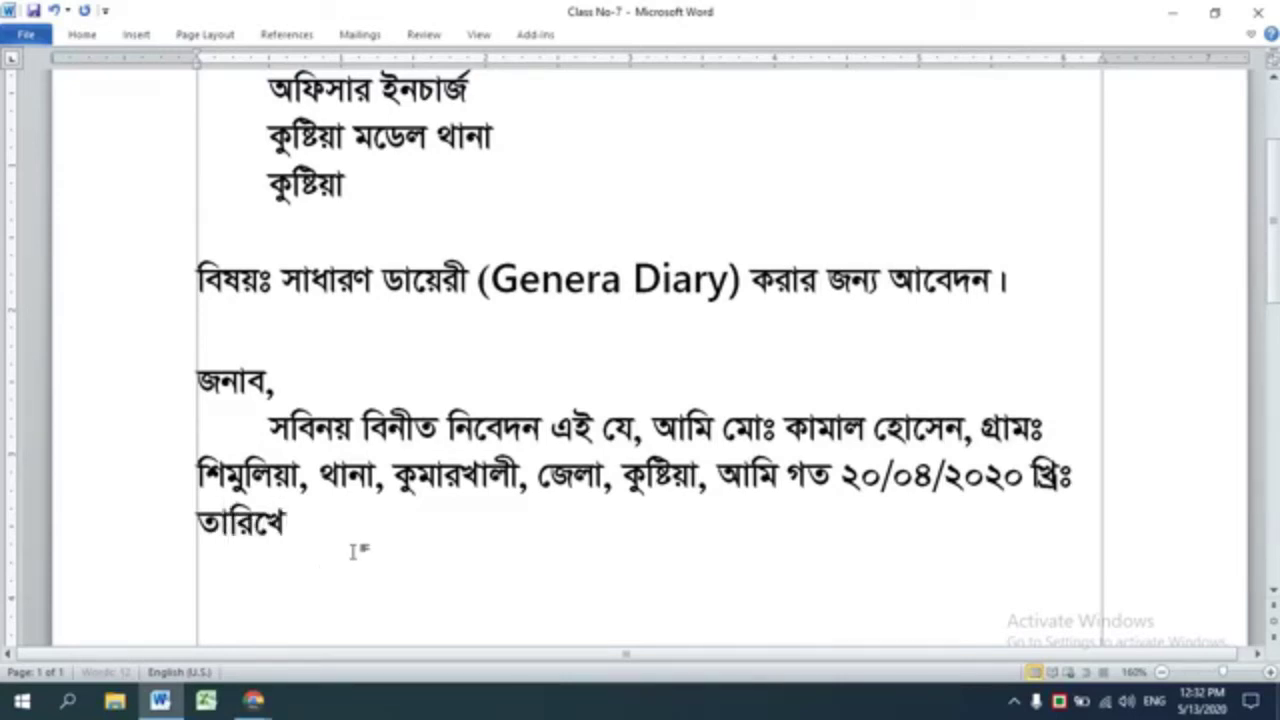
{"action": "type", "text": " কু"}
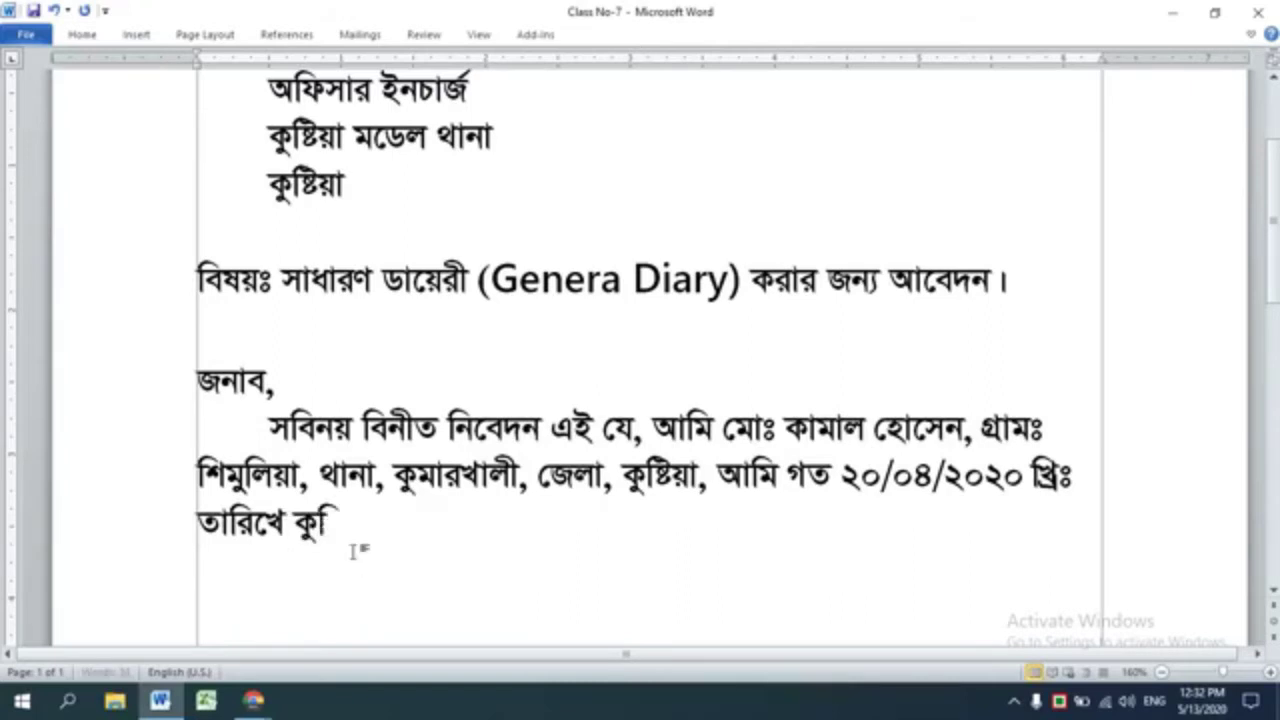
{"action": "type", "text": "ষি"}
{"action": "type", "text": "্ট"}
{"action": "type", "text": "য়া"}
{"action": "type", "text": " সমা"}
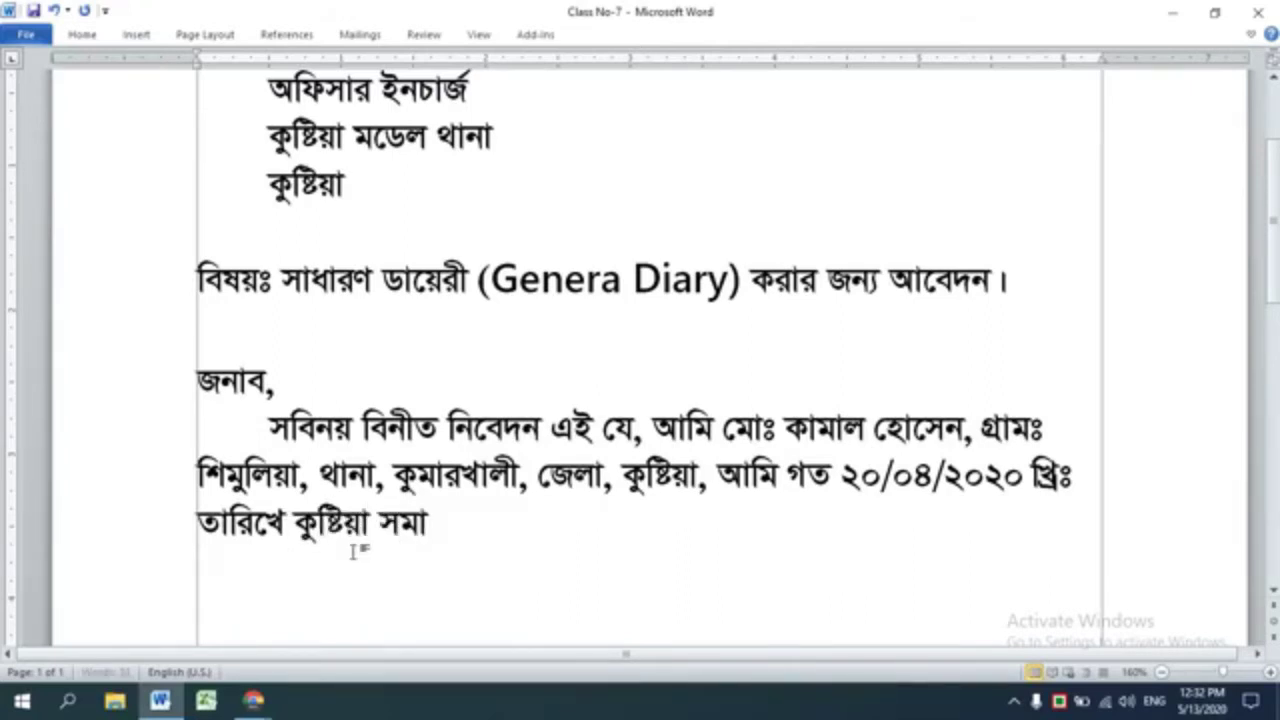
{"action": "type", "text": "জসেবা "}
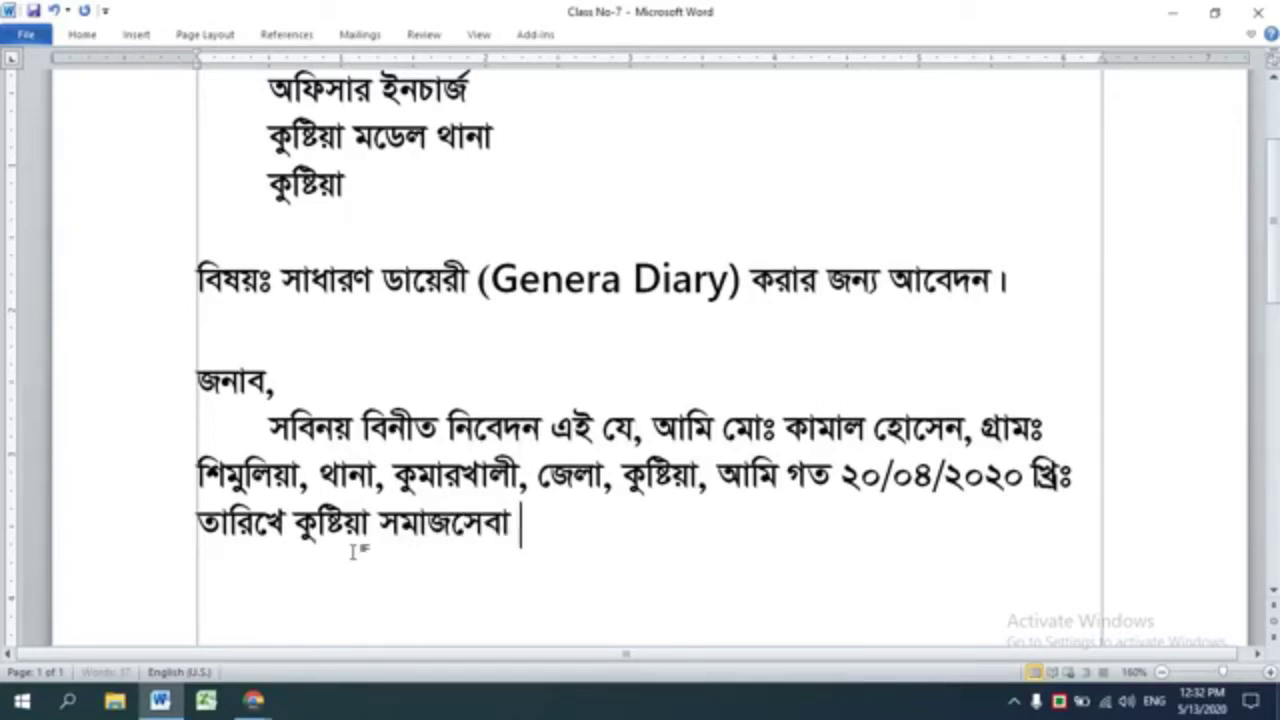
{"action": "type", "text": "কার্যা"}
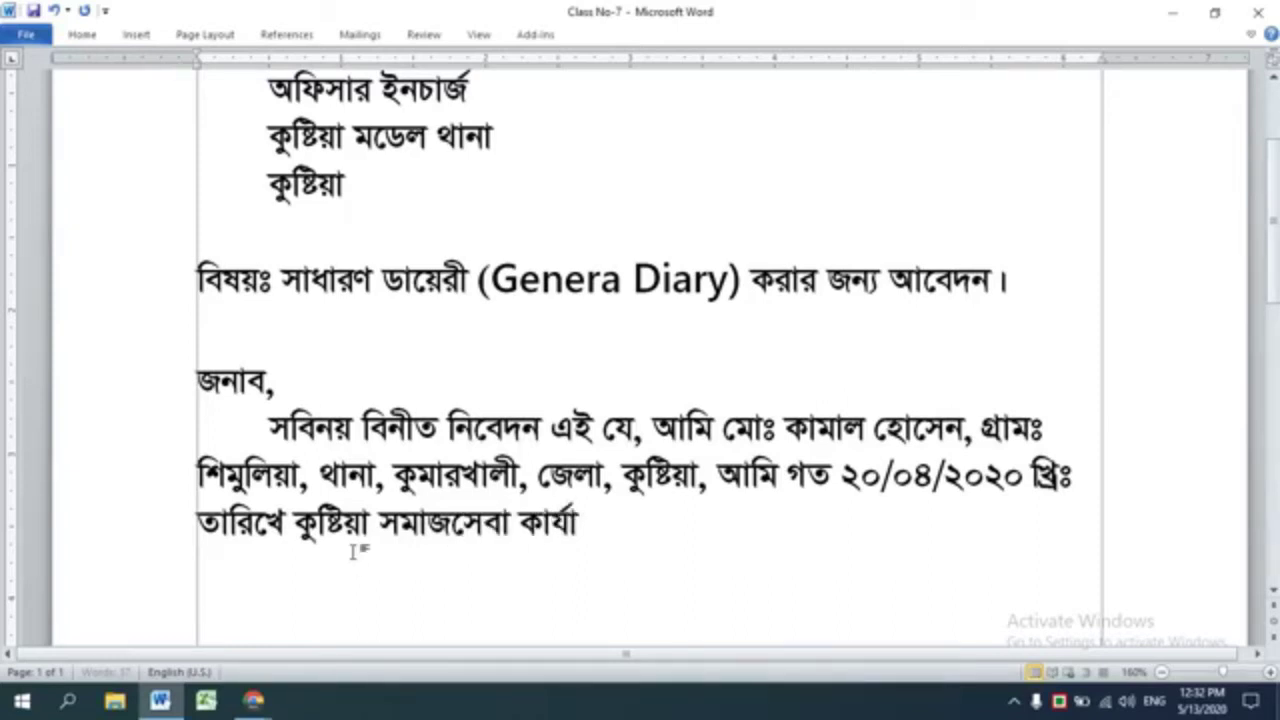
{"action": "type", "text": "ল"}
{"action": "type", "text": "য়ের"}
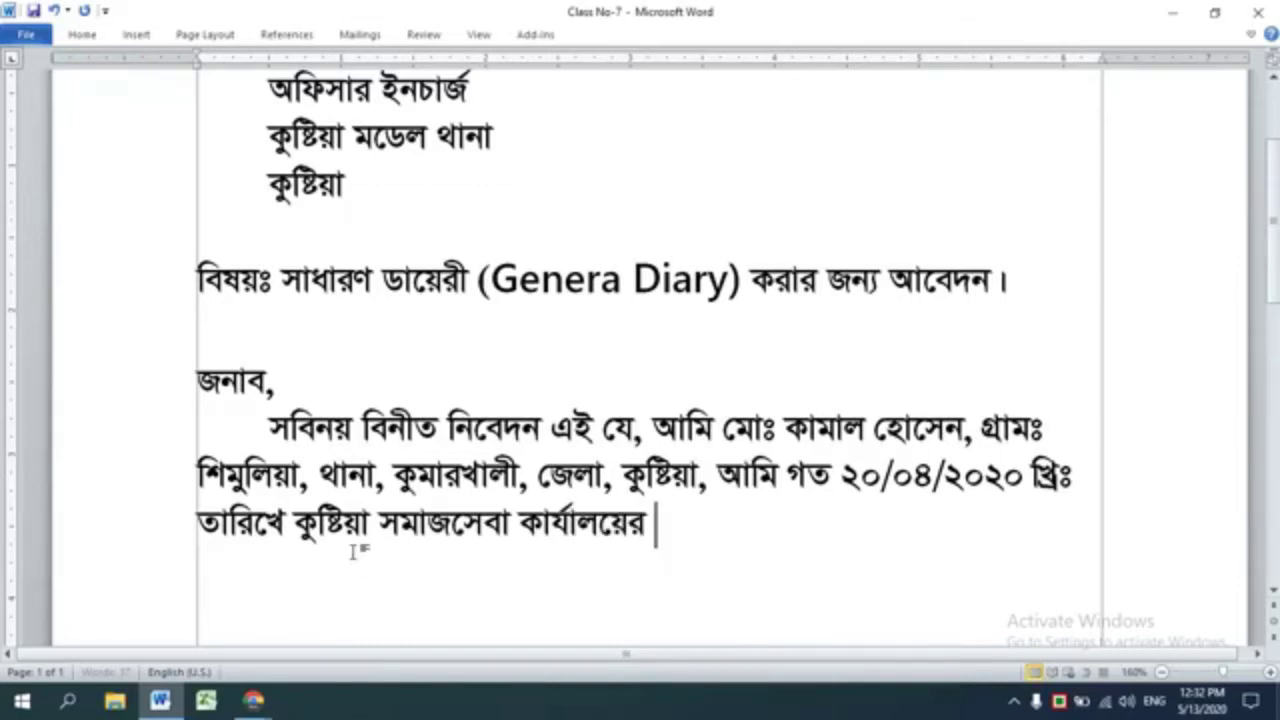
{"action": "type", "text": " অফি"}
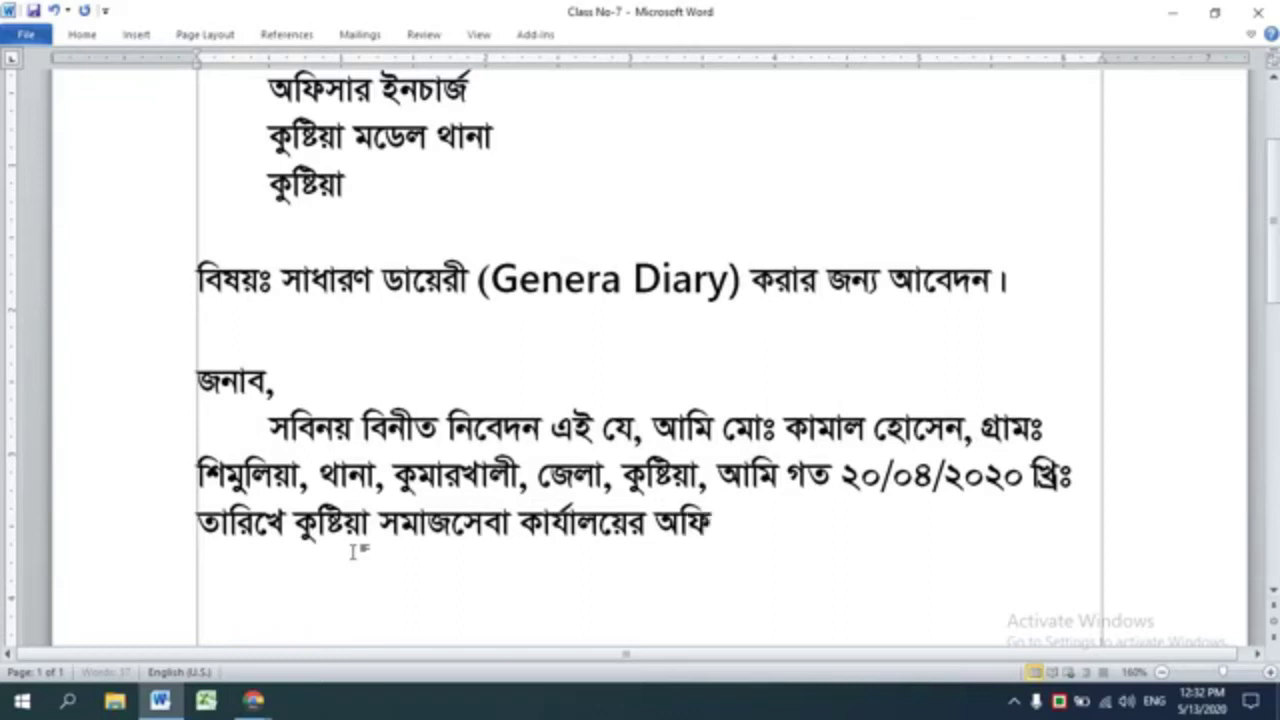
{"action": "type", "text": "স"}
{"action": "type", "text": " থেকে ি"}
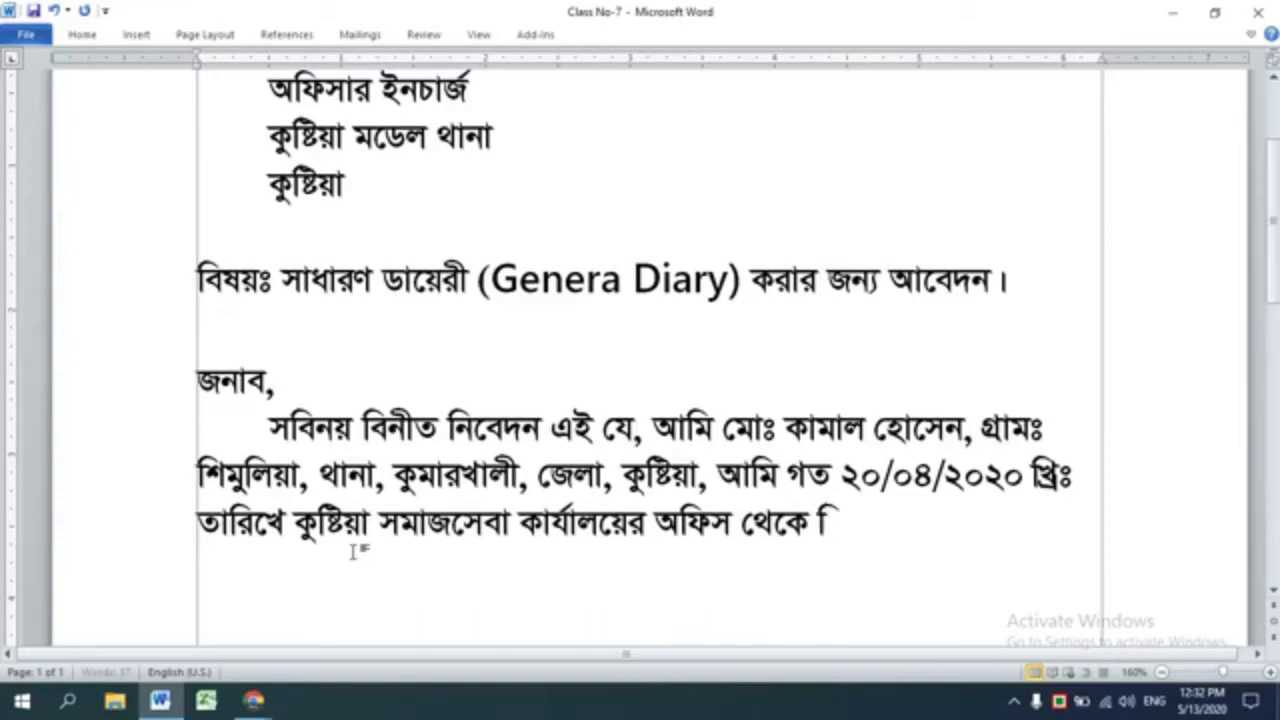
{"action": "type", "text": " কাি"}
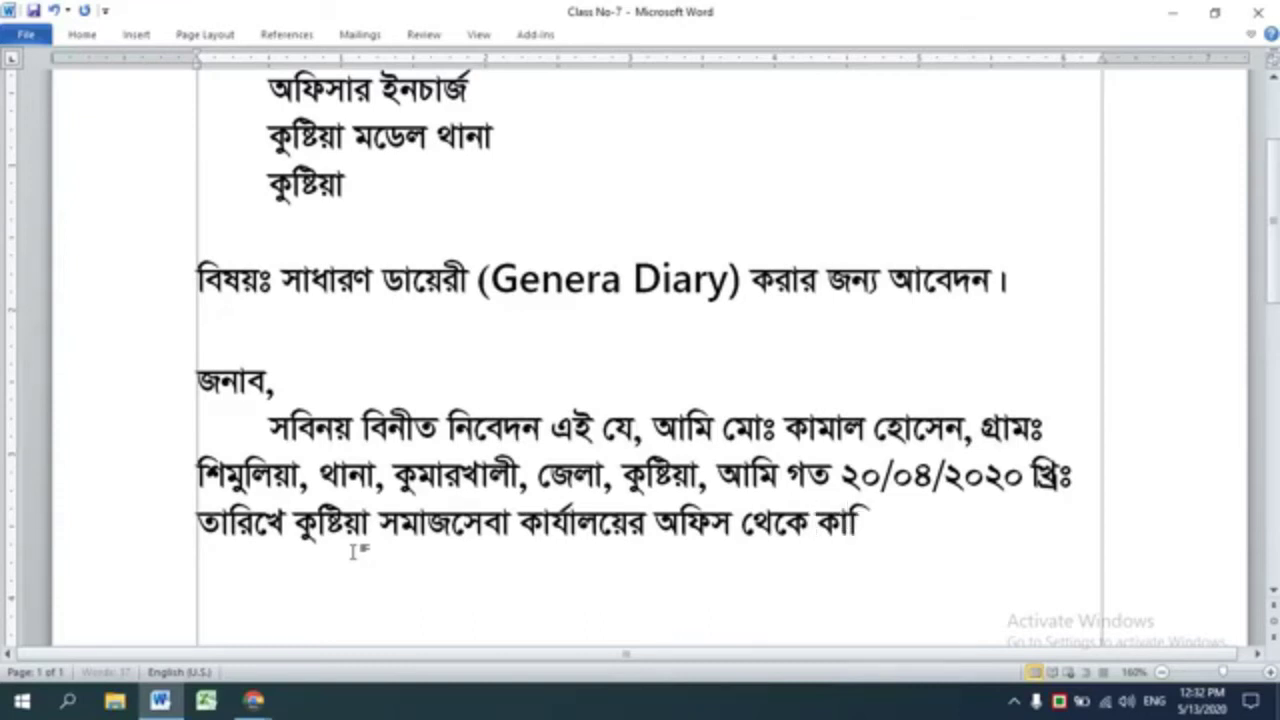
{"action": "type", "text": "লি"}
- Fix the mistyped last word and describe losing the certificate file on the way back
{"action": "key", "text": "BackSpace"}
{"action": "key", "text": "BackSpace"}
{"action": "key", "text": "BackSpace"}
{"action": "key", "text": "BackSpace"}
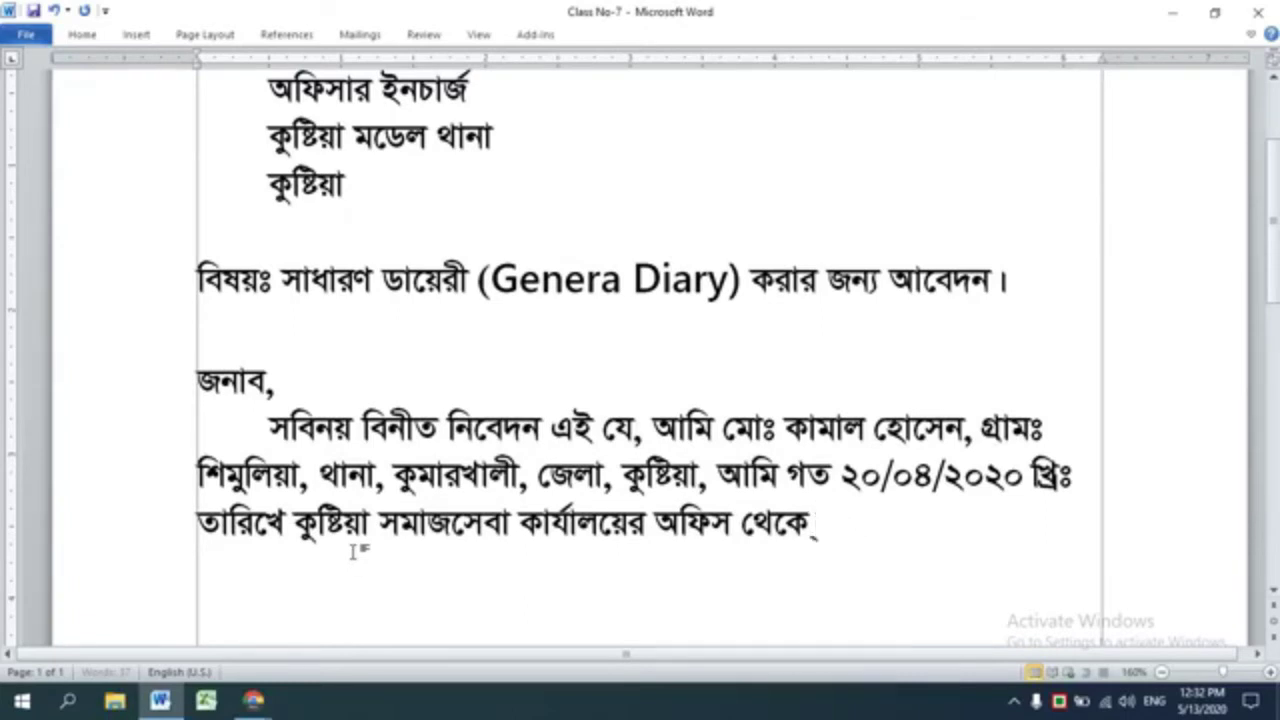
{"action": "type", "text": "আড়"}
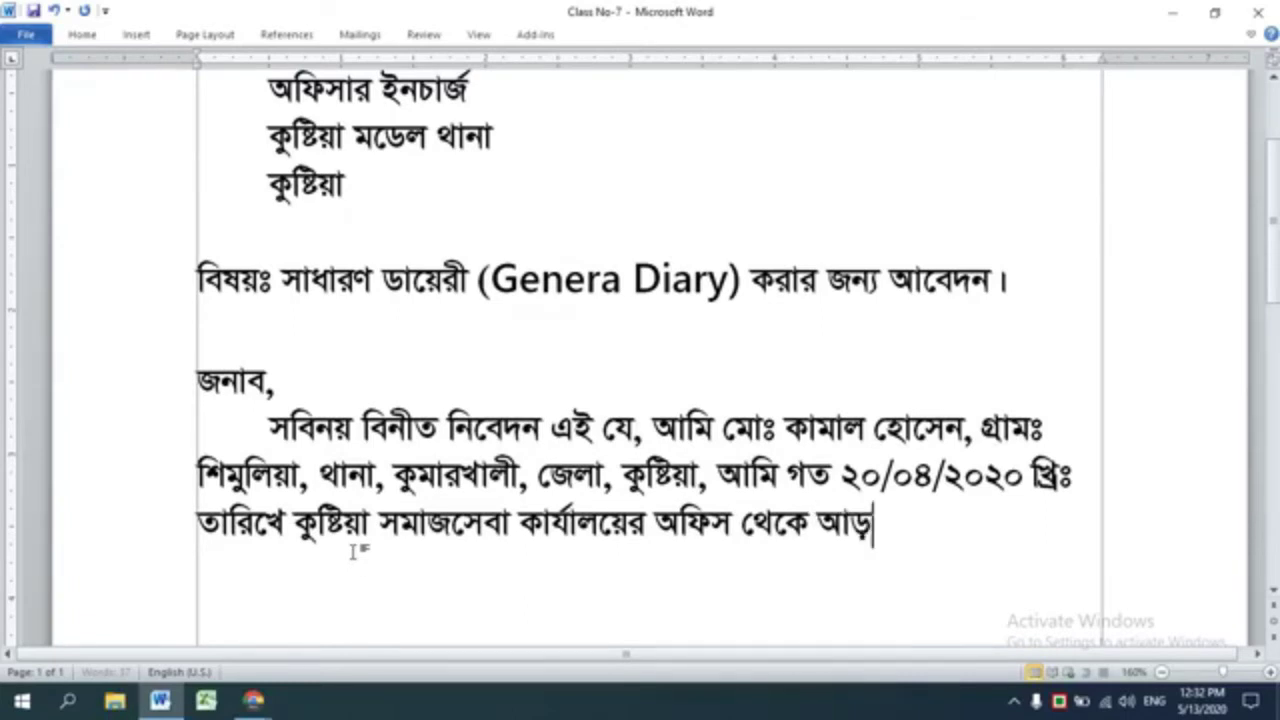
{"action": "type", "text": "ুয়াপা"}
{"action": "type", "text": "ড়া,"}
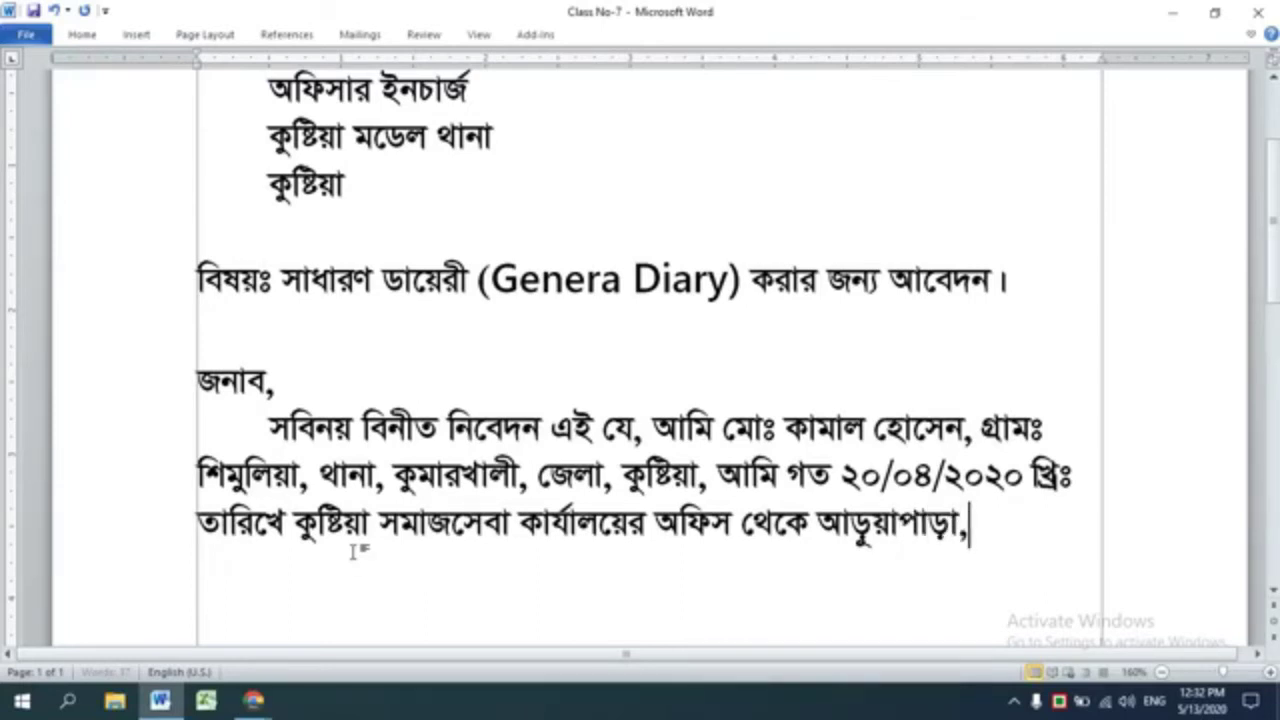
{"action": "type", "text": " ম্য"}
{"action": "type", "text": "াচে"}
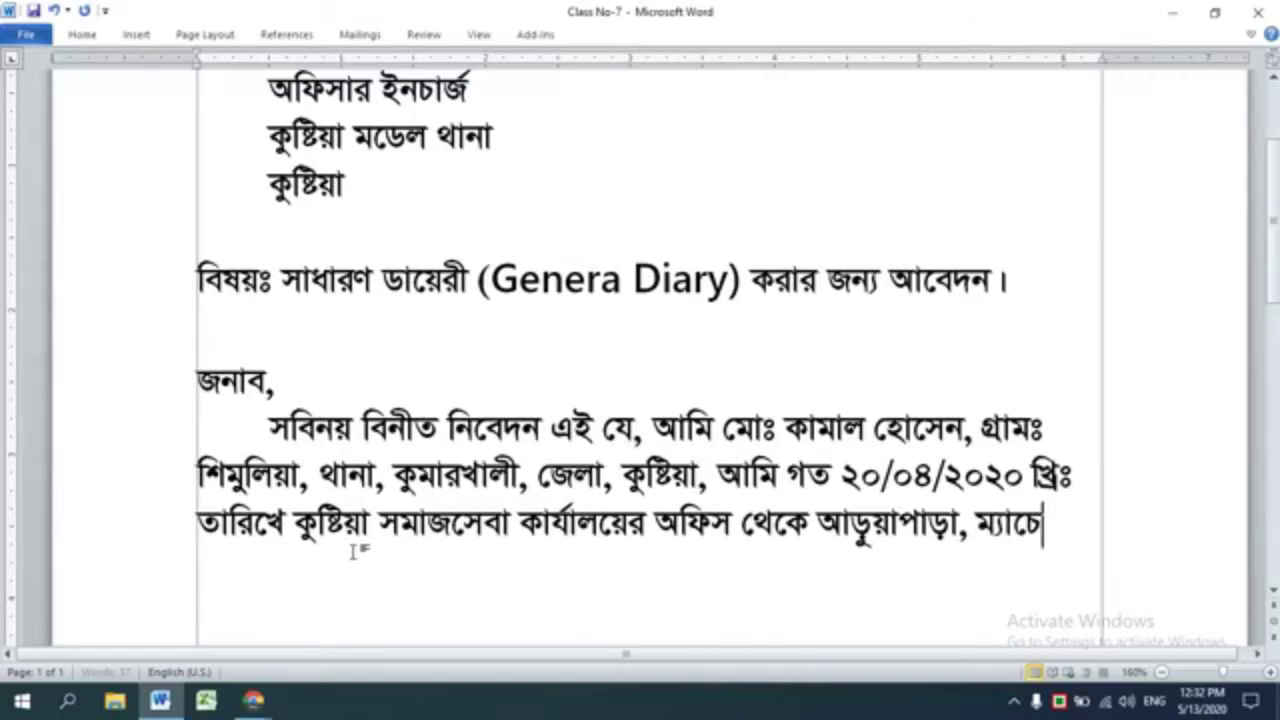
{"action": "type", "text": " ফেরা"}
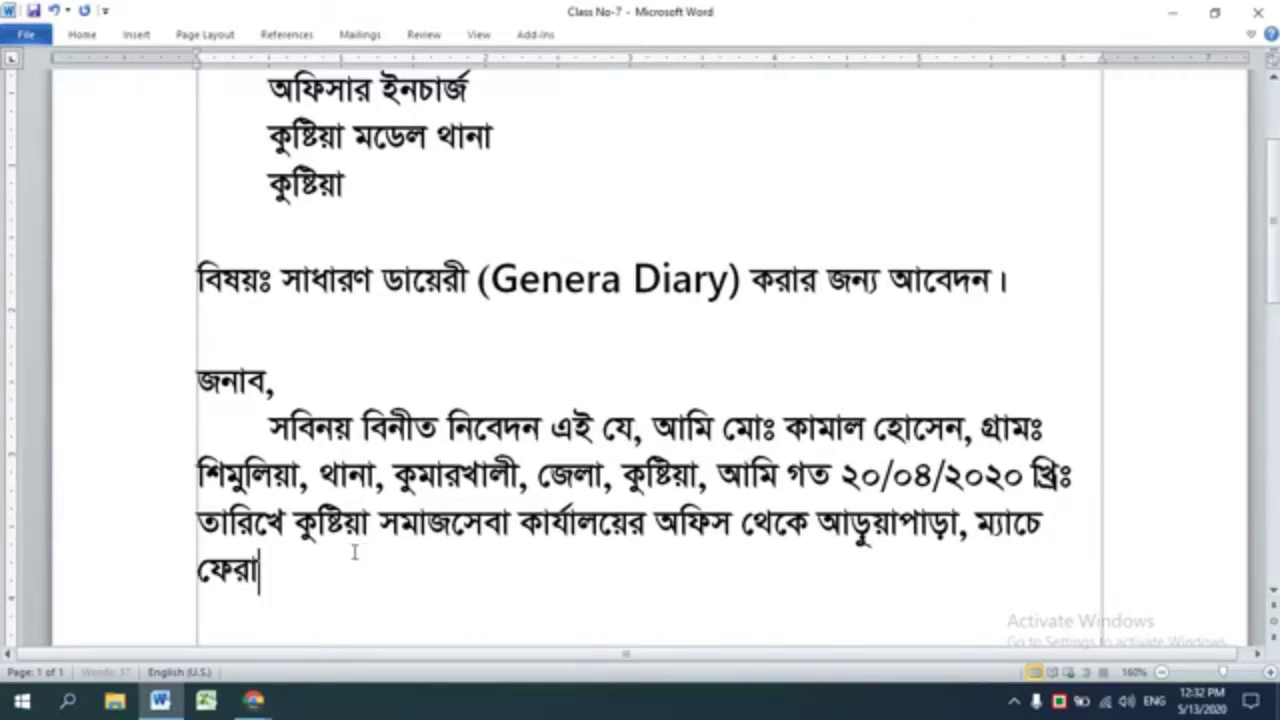
{"action": "type", "text": "র"}
{"action": "type", "text": " পথে"}
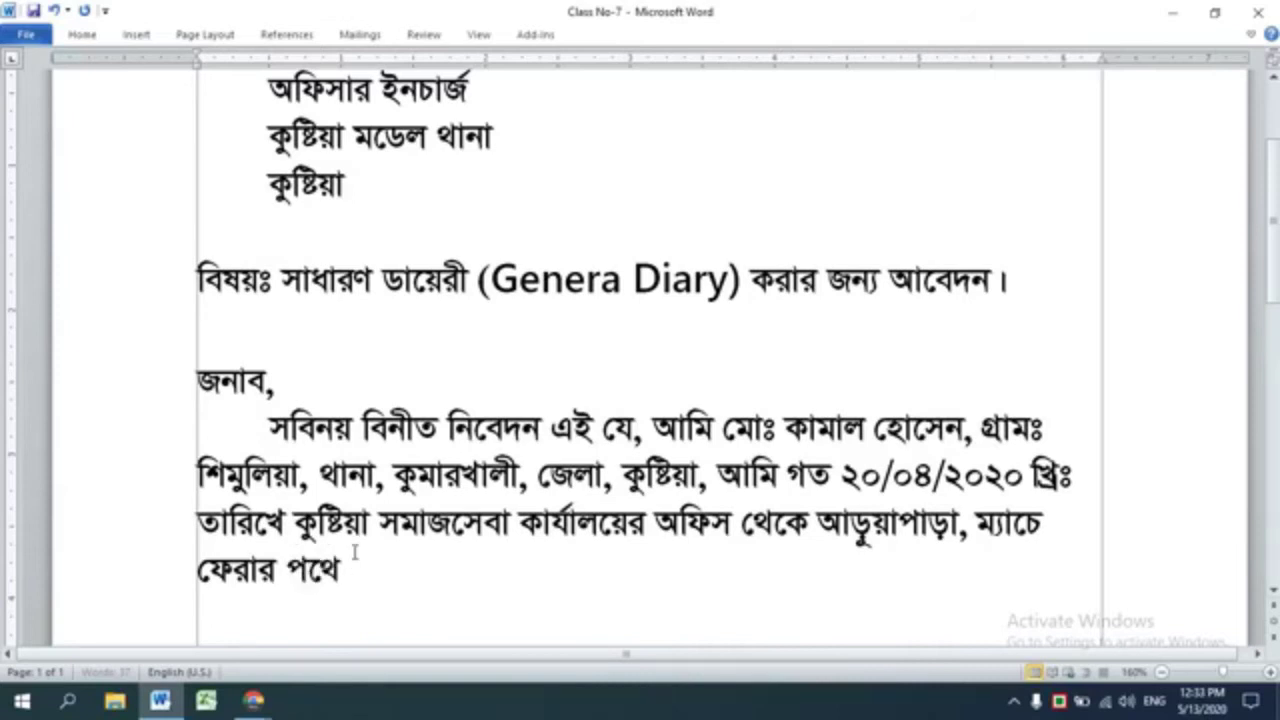
{"action": "type", "text": " আ"}
{"action": "type", "text": "মার"}
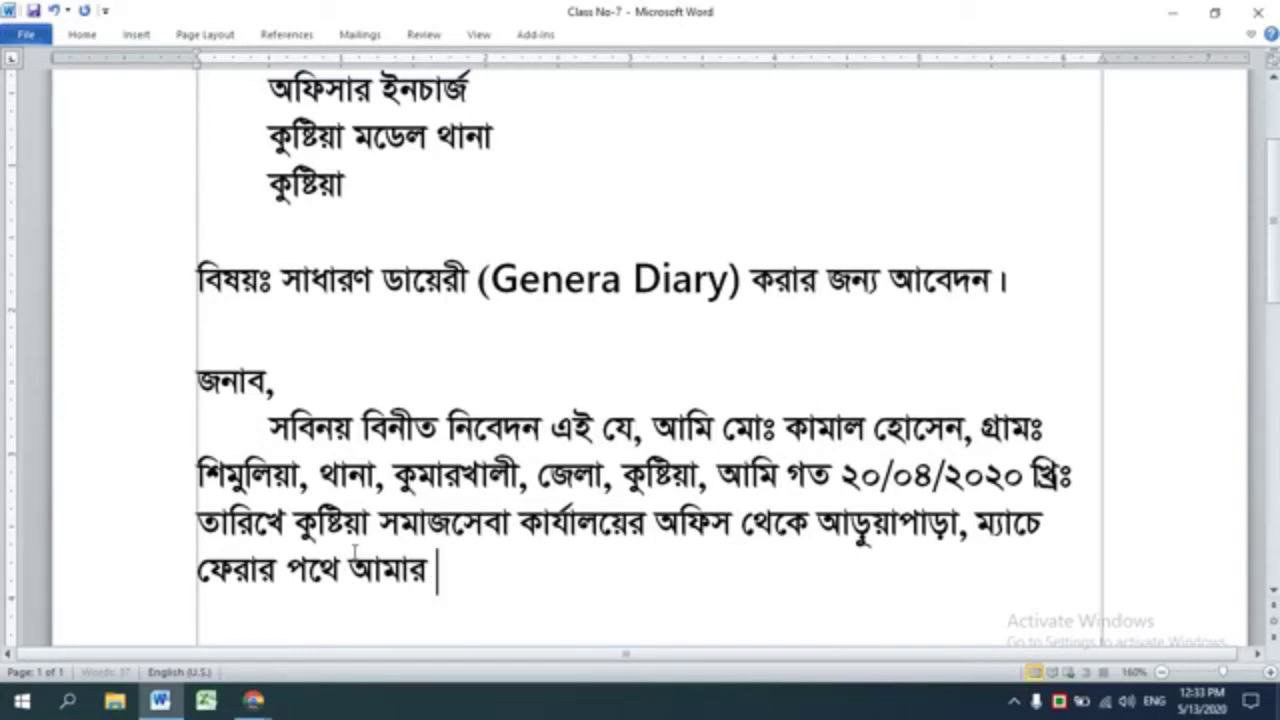
{"action": "type", "text": " সাি"}
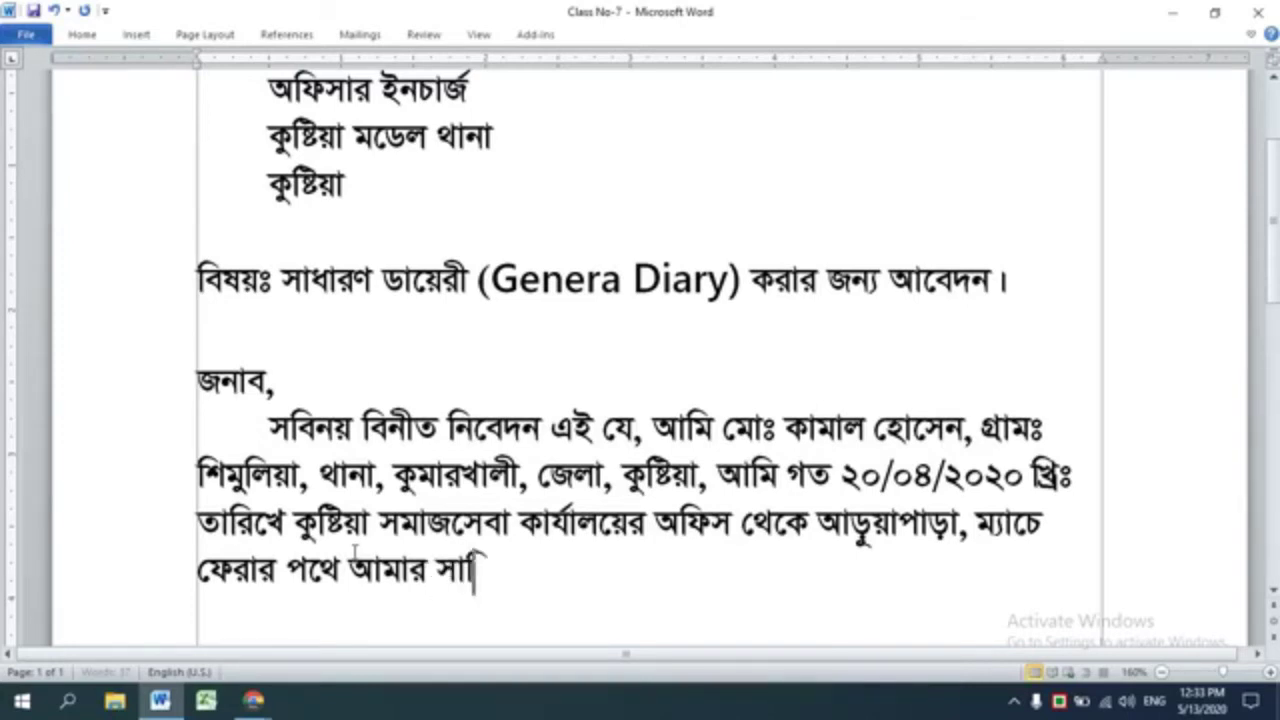
{"action": "type", "text": "টর্ফি"}
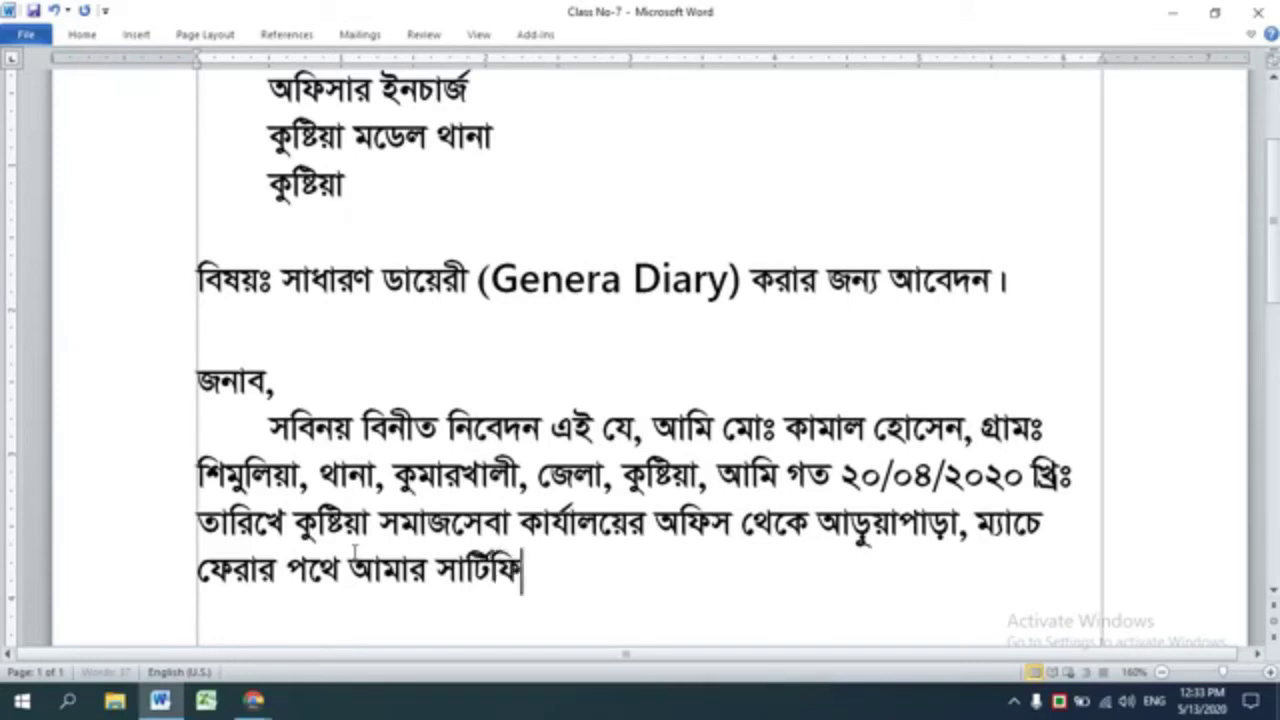
{"action": "type", "text": "কেট ফ"}
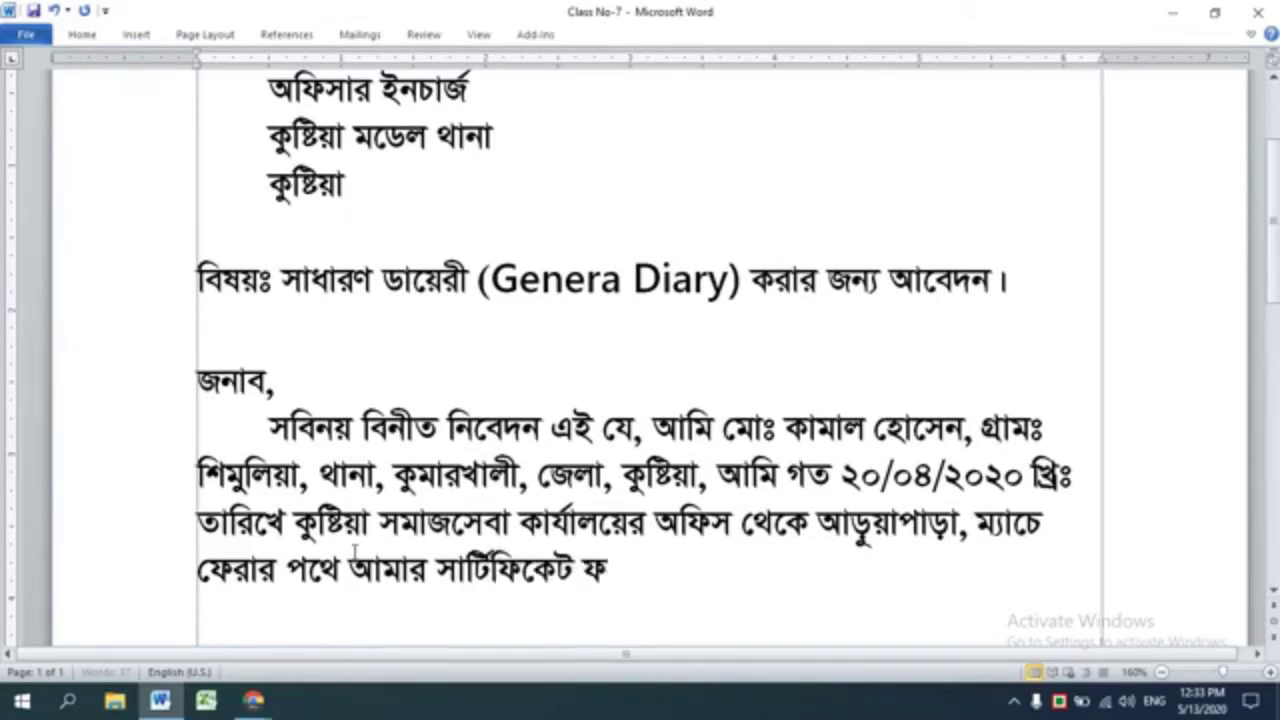
{"action": "type", "text": "াইল"}
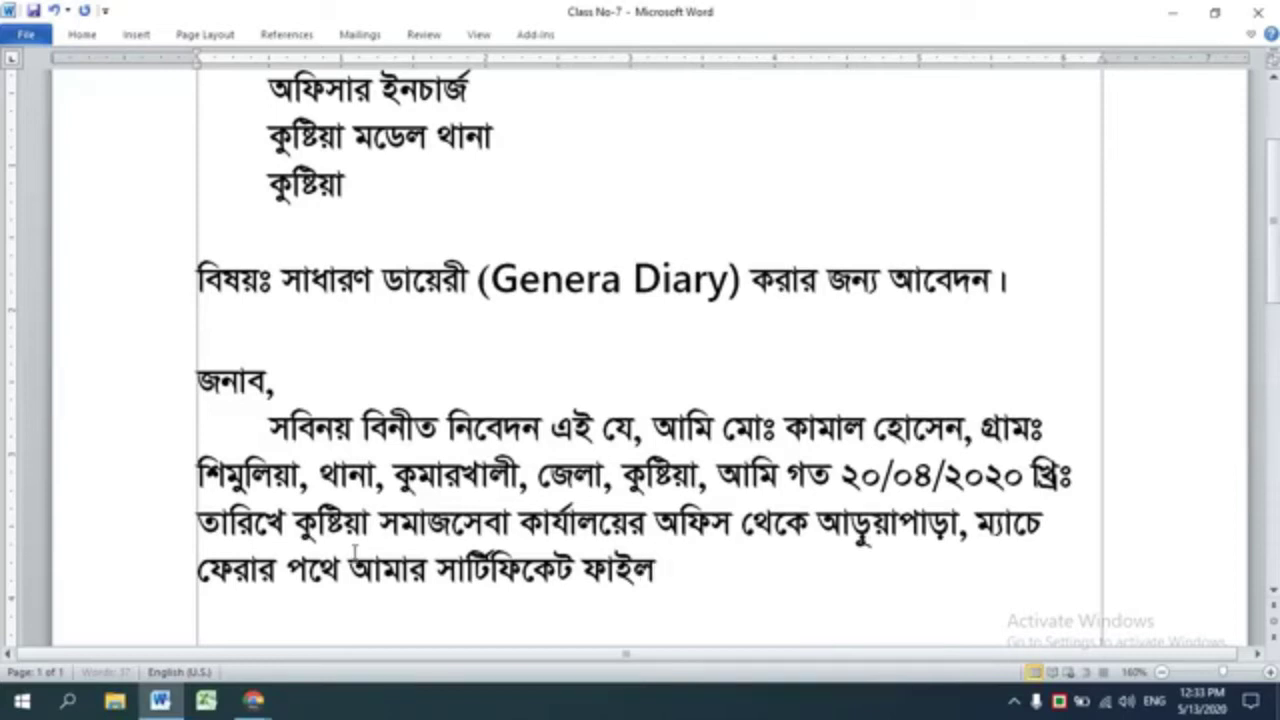
{"action": "type", "text": " হারিয়ে"}
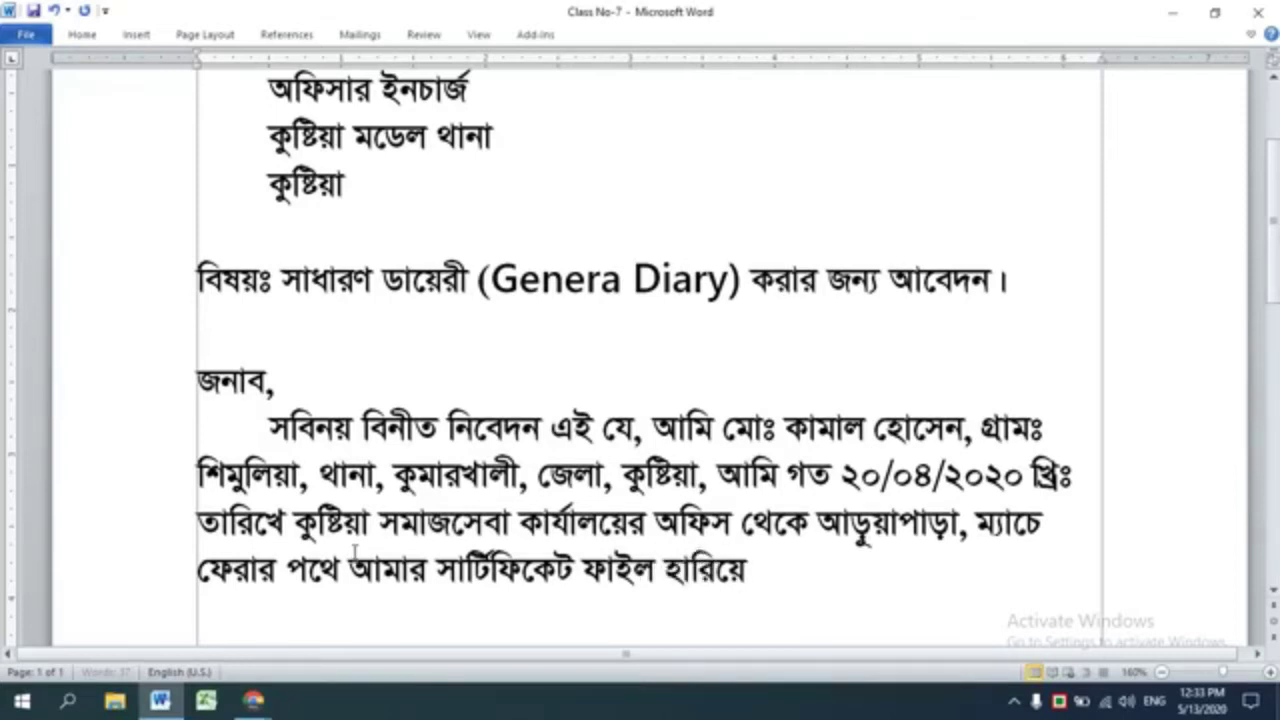
{"action": "type", "text": " যায়"}
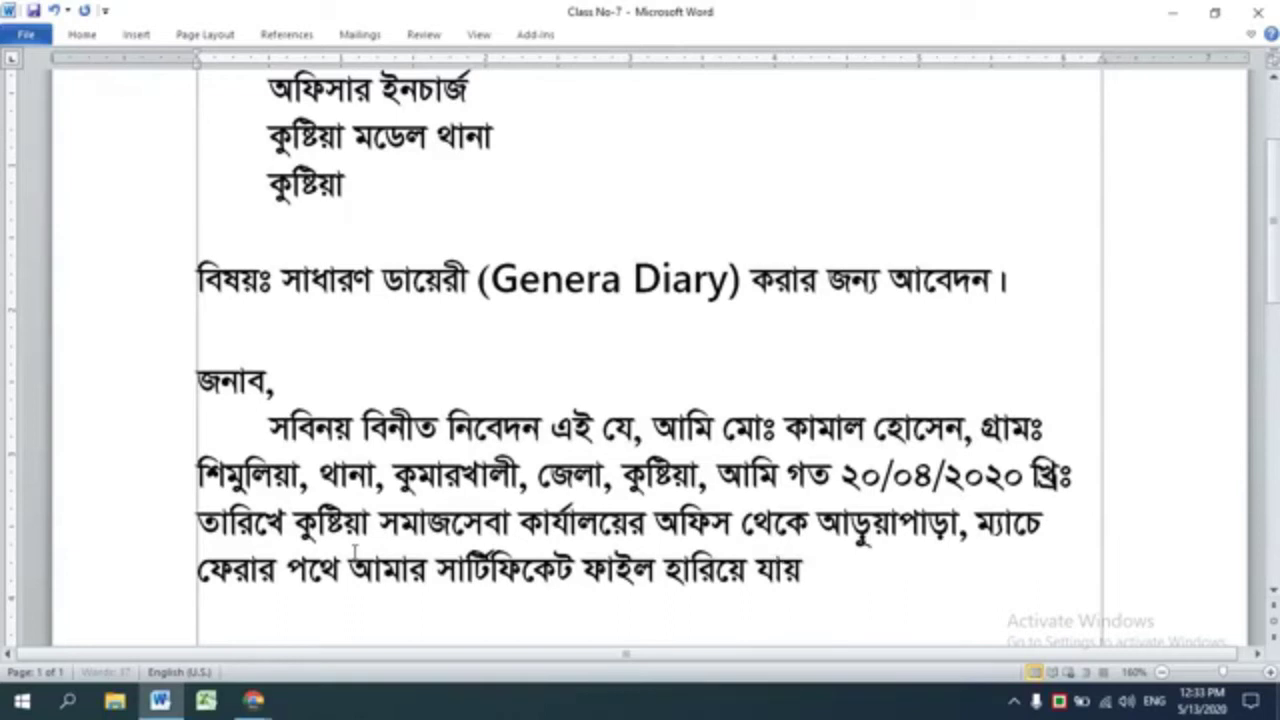
{"action": "type", "text": ","}
{"action": "type", "text": " অ"}
{"action": "type", "text": "নেক "}
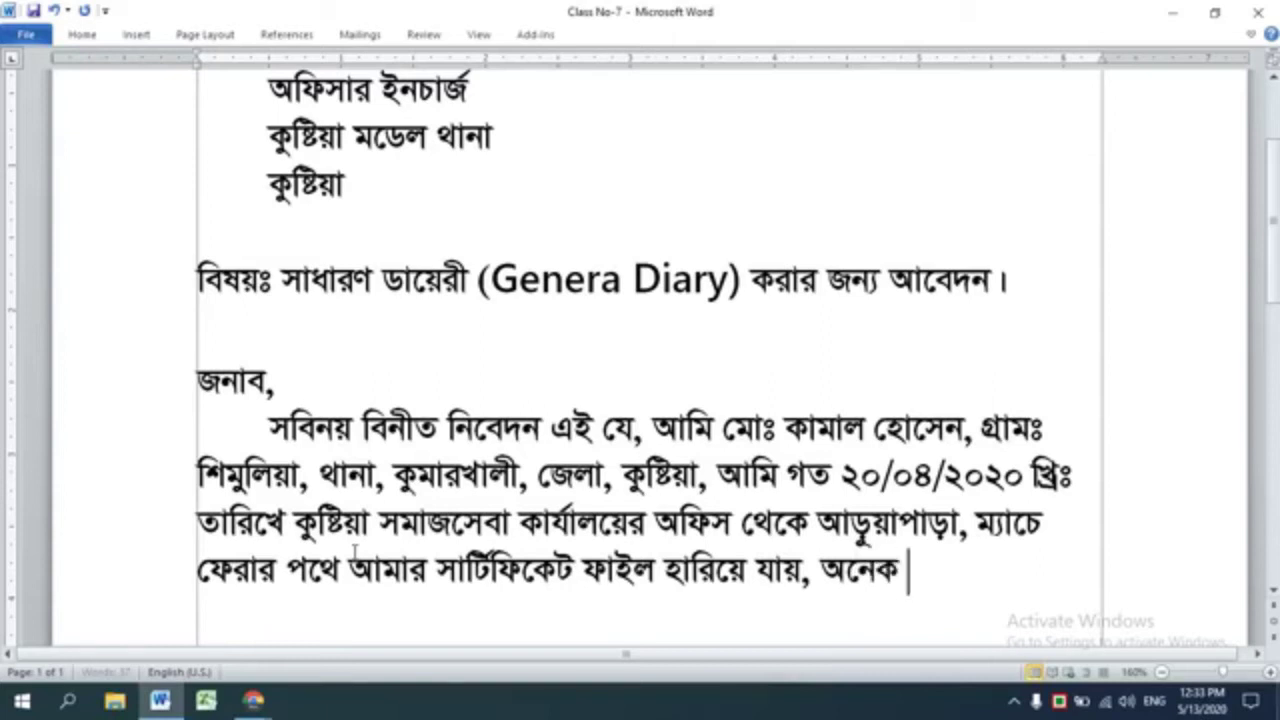
{"action": "type", "text": "খুজা"}
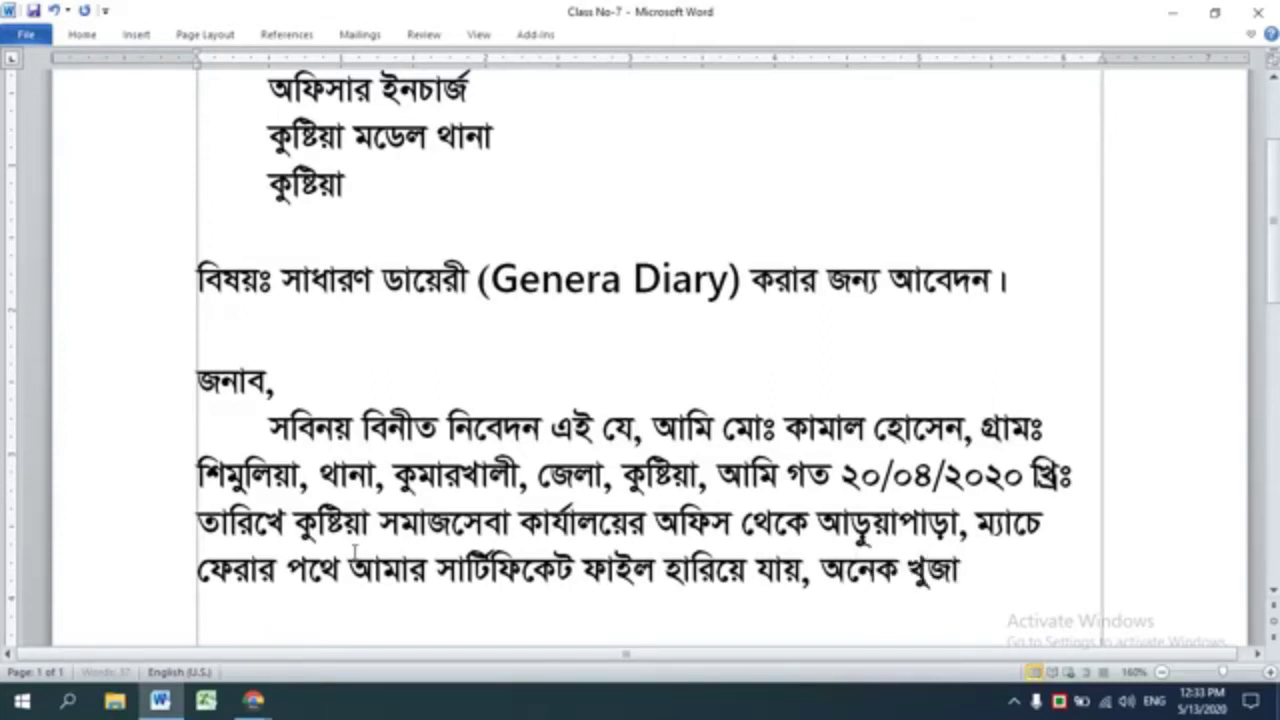
{"action": "type", "text": "খু"}
{"action": "type", "text": "জ করে"}
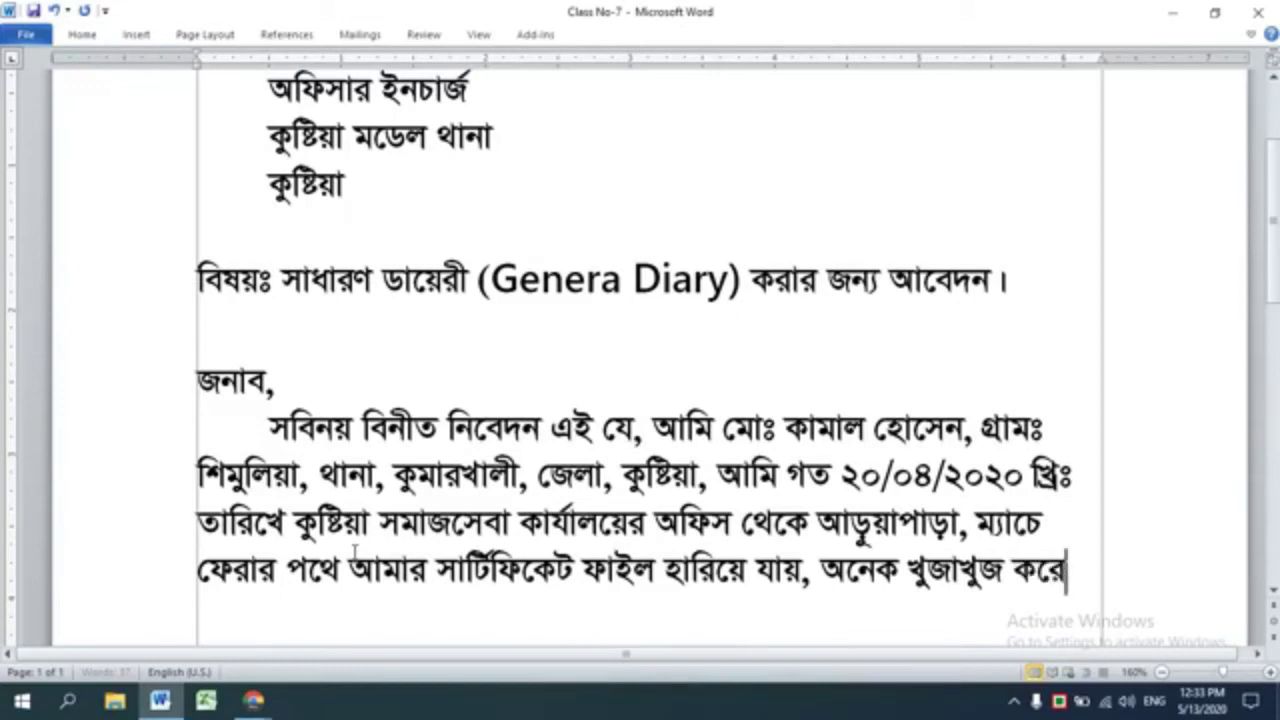
{"action": "type", "text": "ও"}
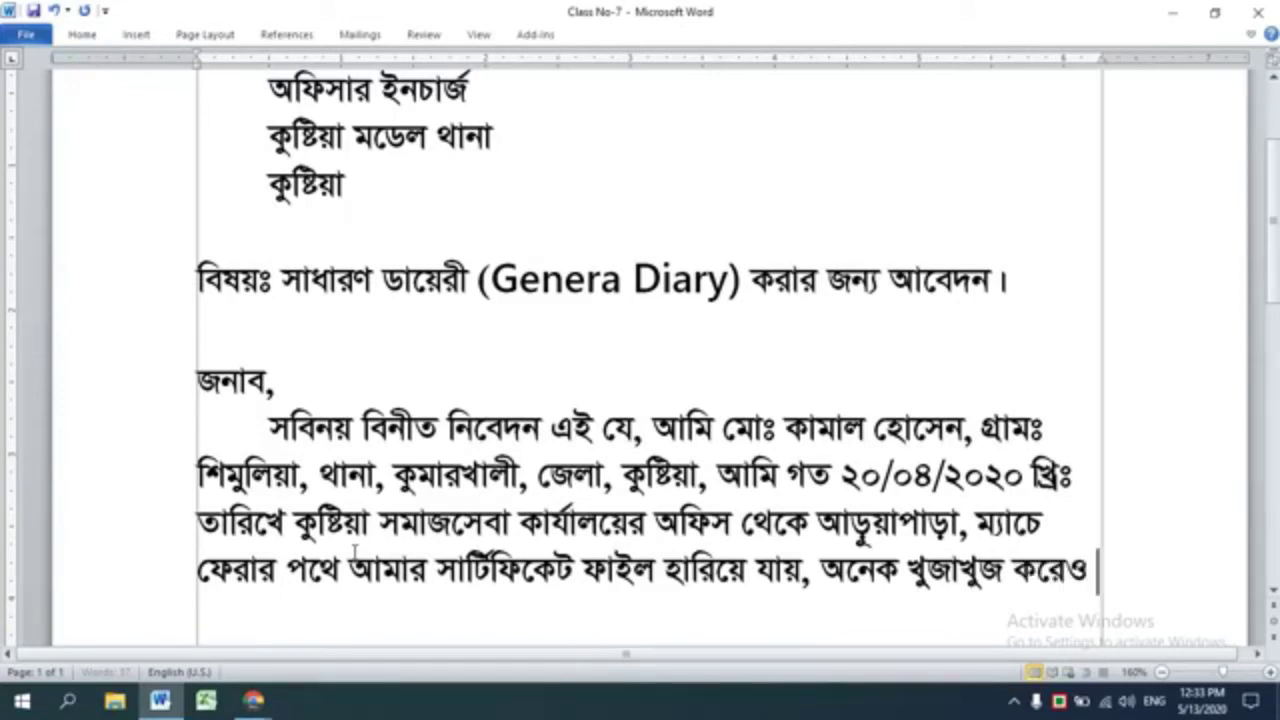
{"action": "type", "text": " আমি"}
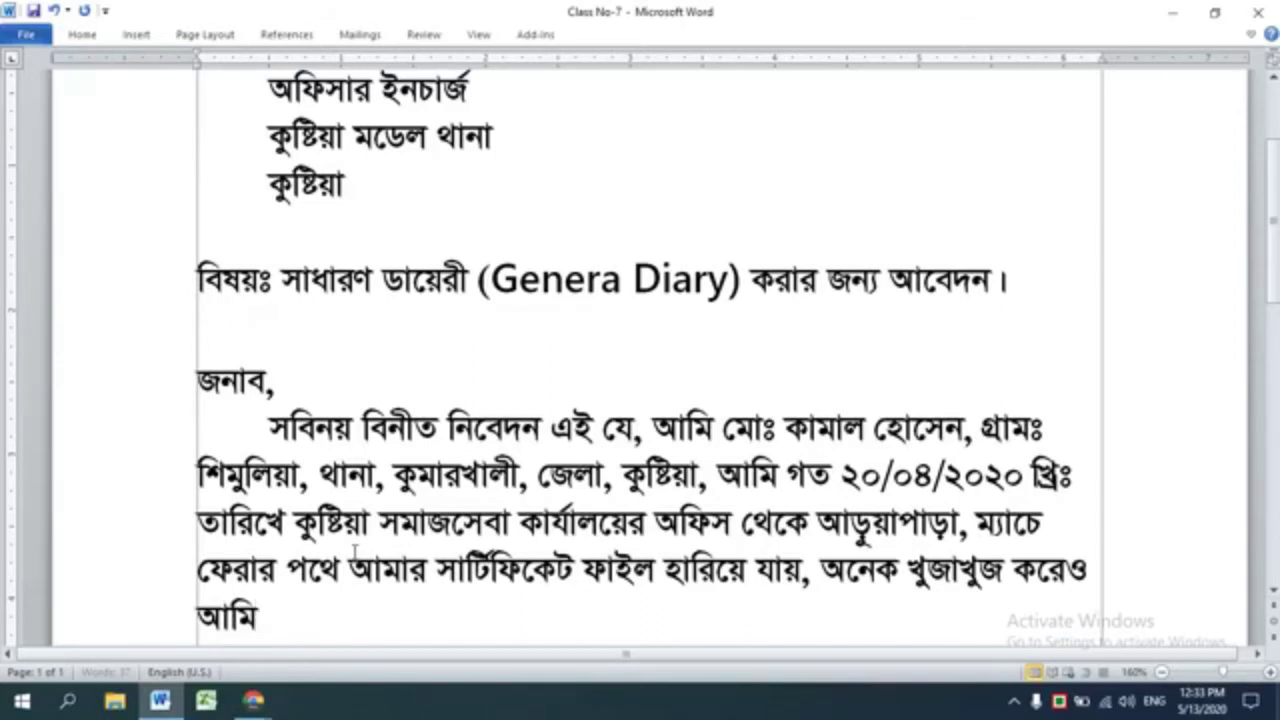
{"action": "type", "text": " আমা"}
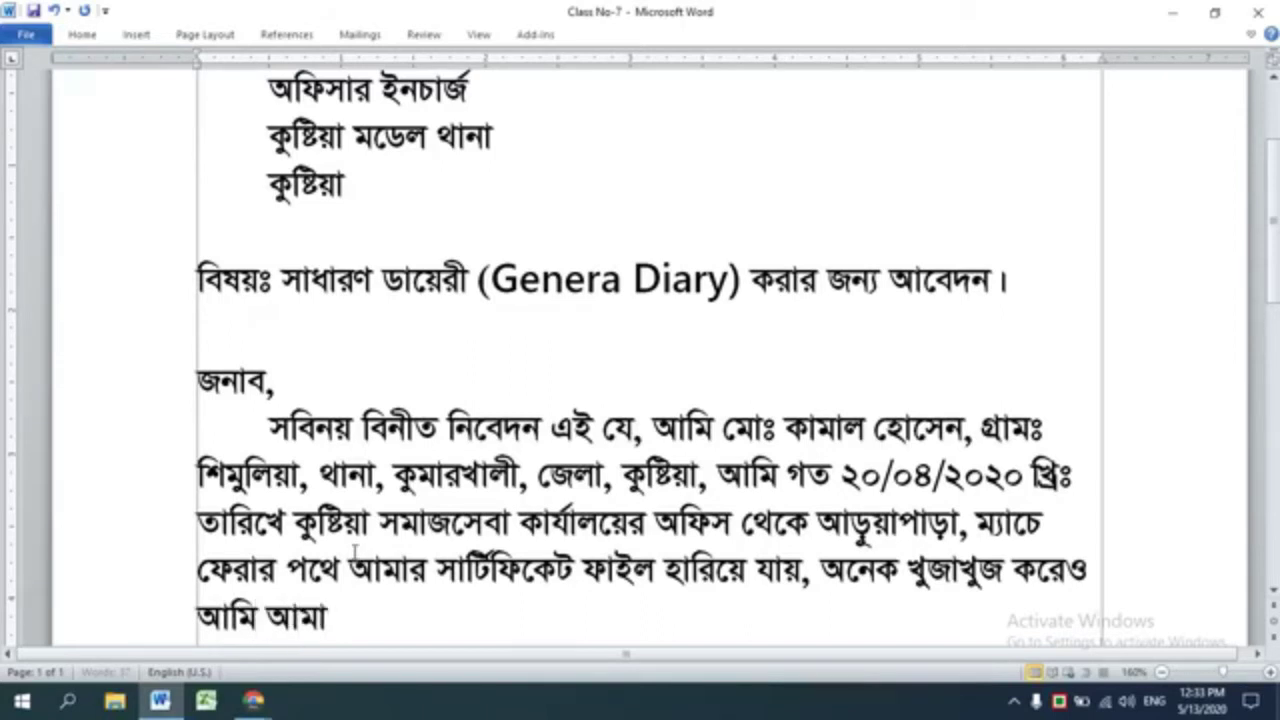
{"action": "type", "text": "র"}
{"action": "type", "text": " সার্টি"}
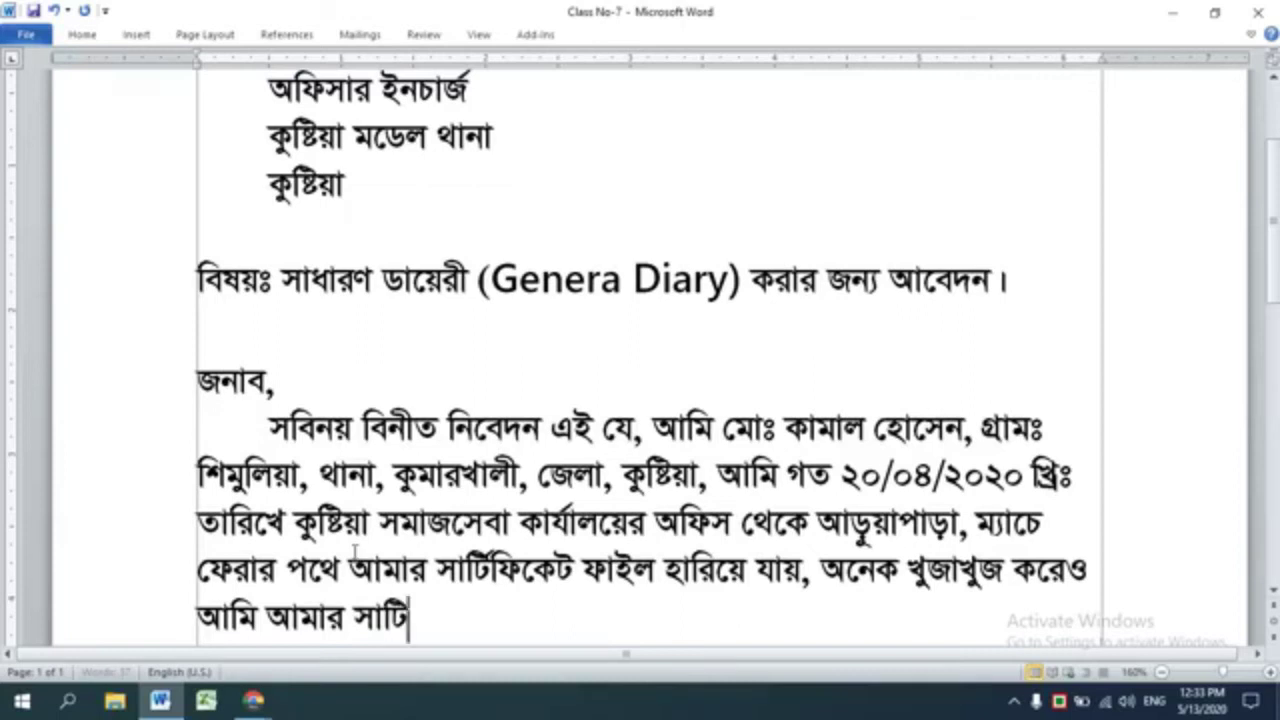
{"action": "type", "text": "ফিক"}
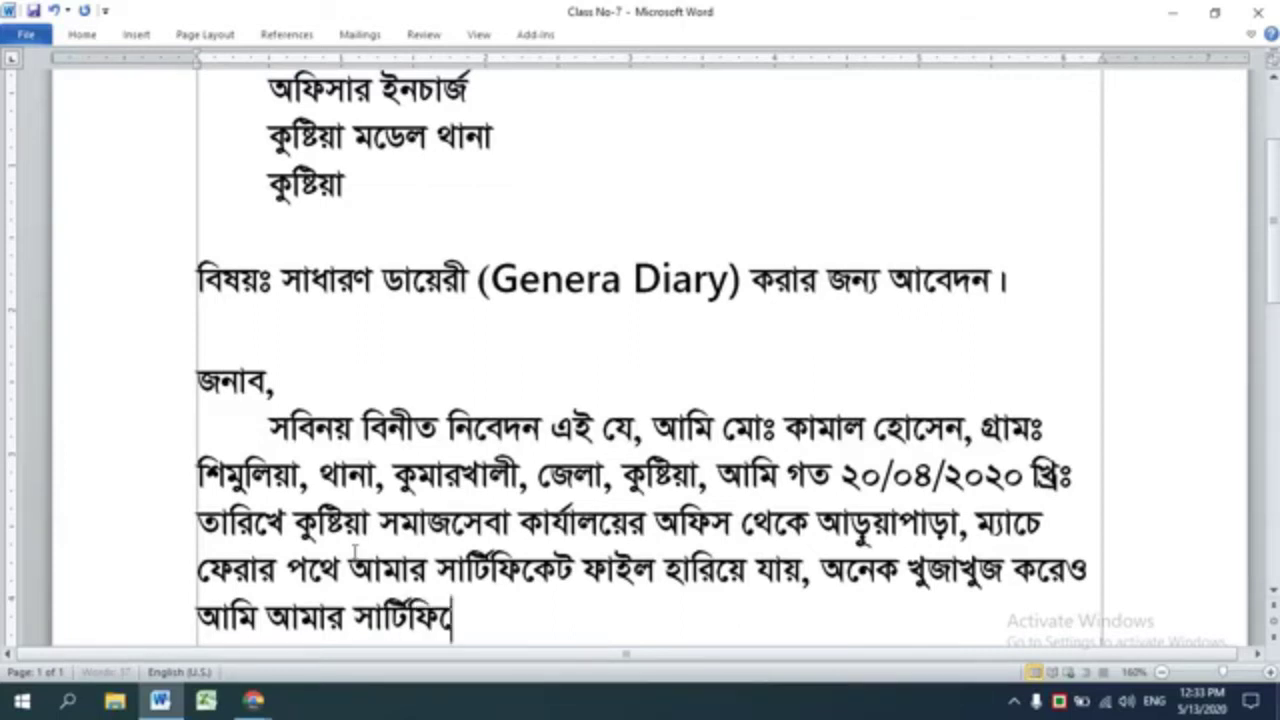
{"action": "type", "text": "েট ফ"}
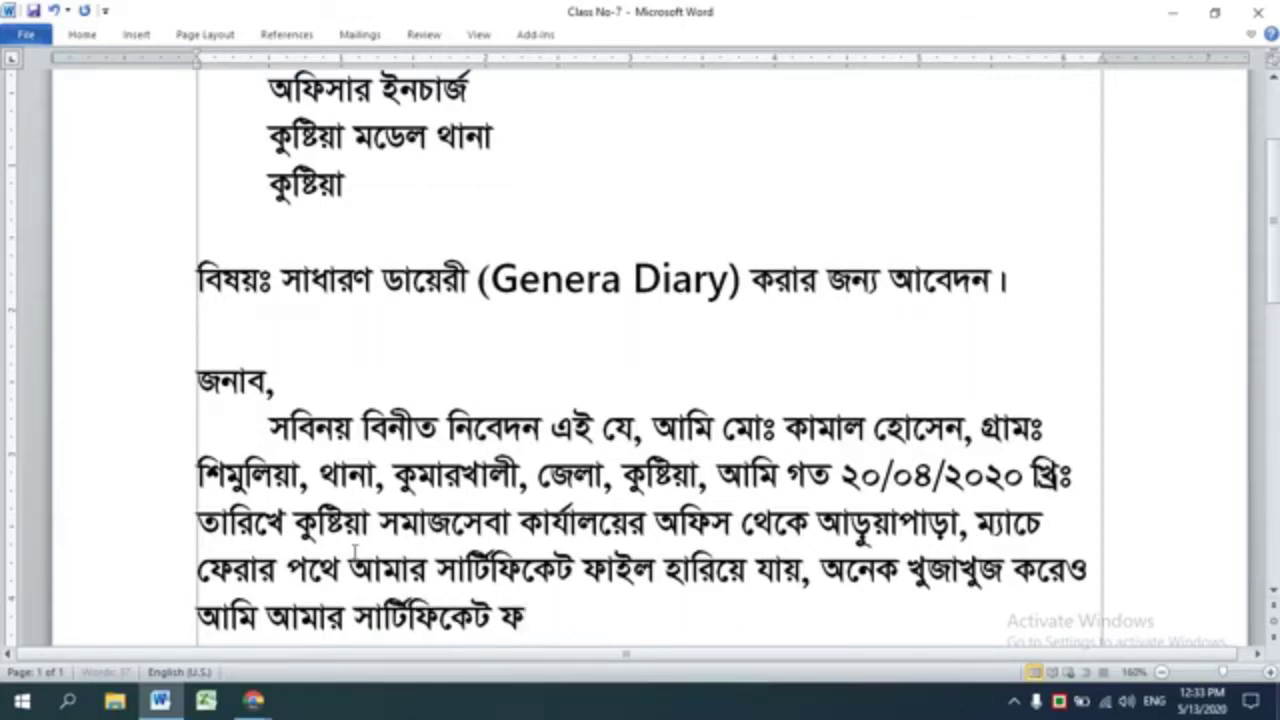
{"action": "type", "text": "াইল"}
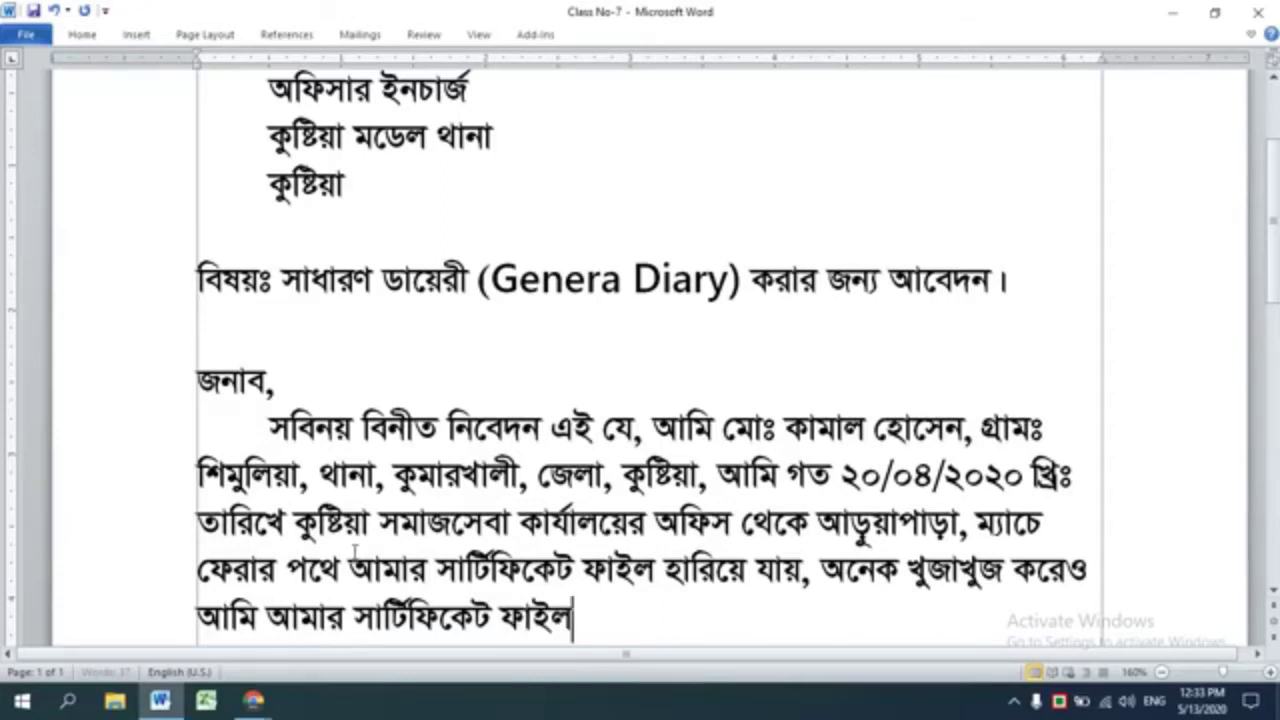
{"action": "type", "text": " না"}
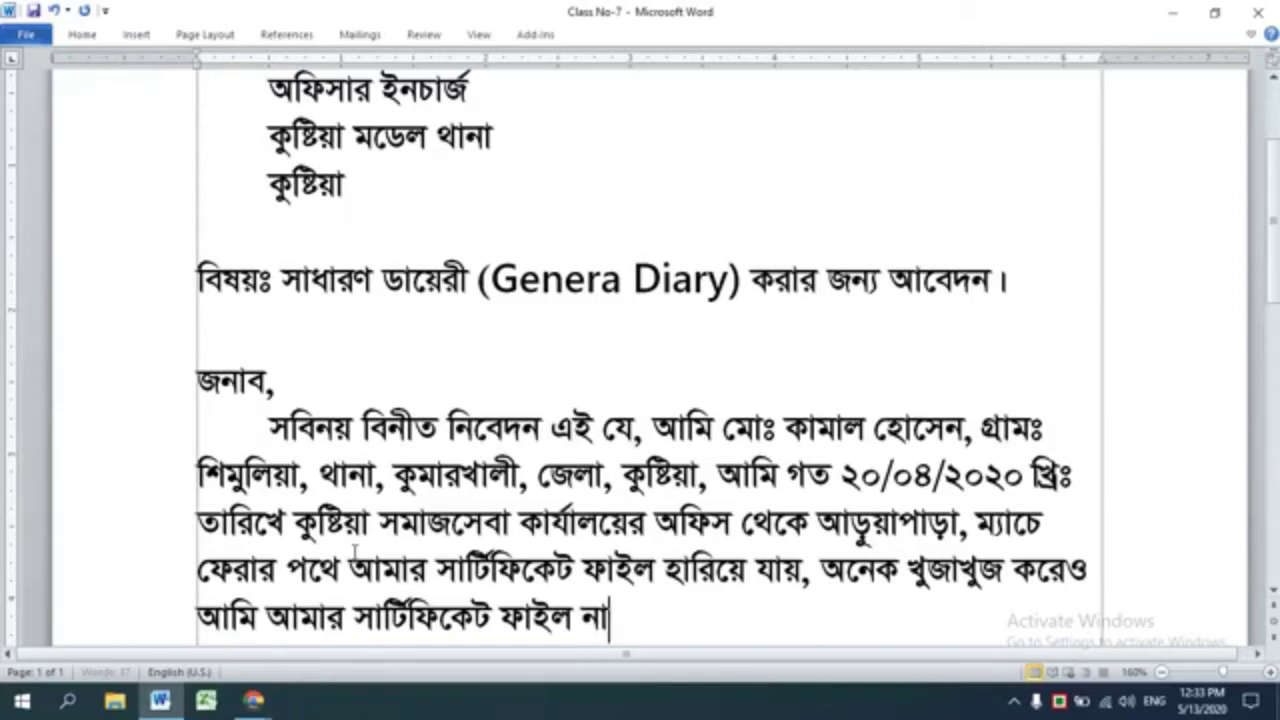
{"action": "type", "text": " ে"}
{"action": "type", "text": "পে"}
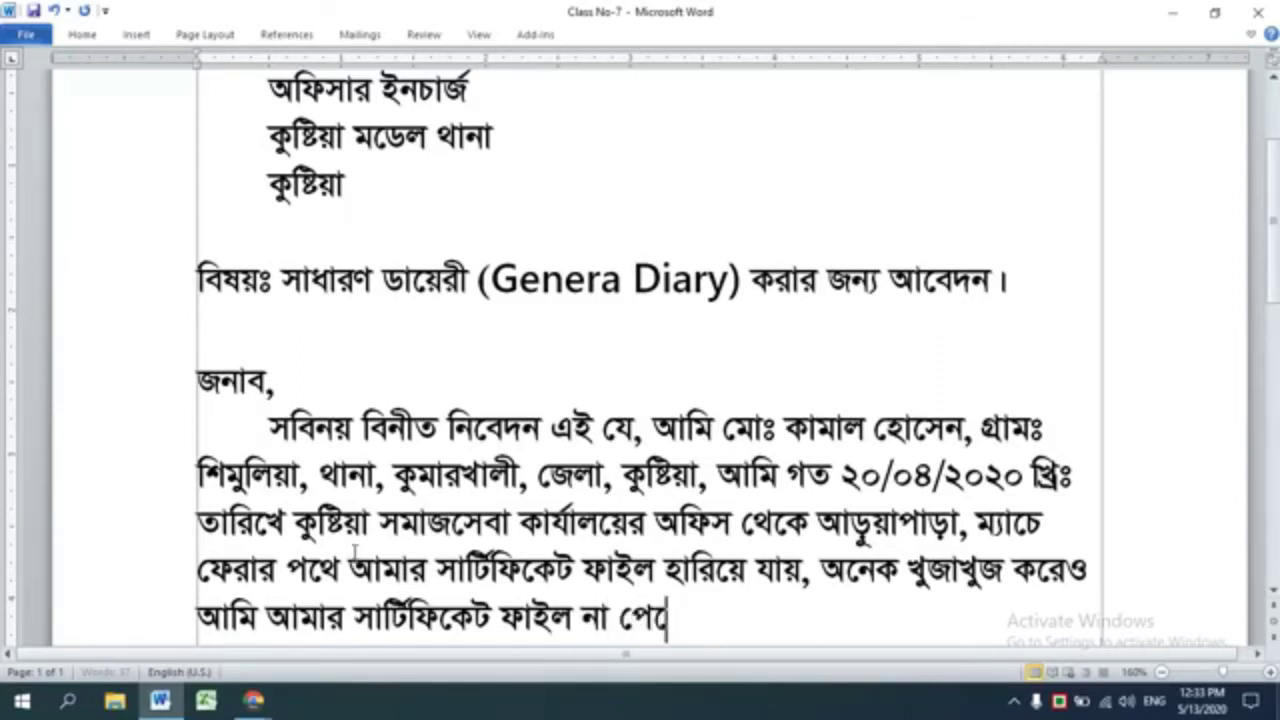
{"action": "type", "text": "য়ে"}
{"action": "type", "text": " আপন"}
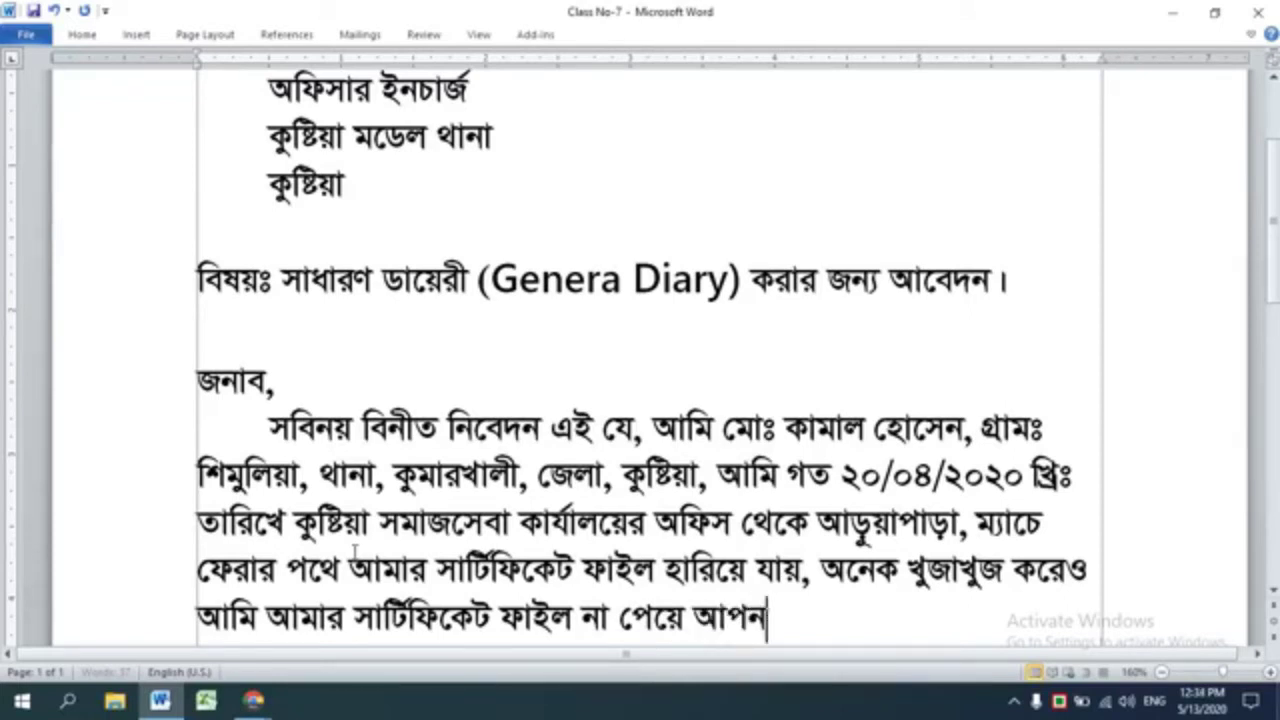
{"action": "type", "text": "ার থা"}
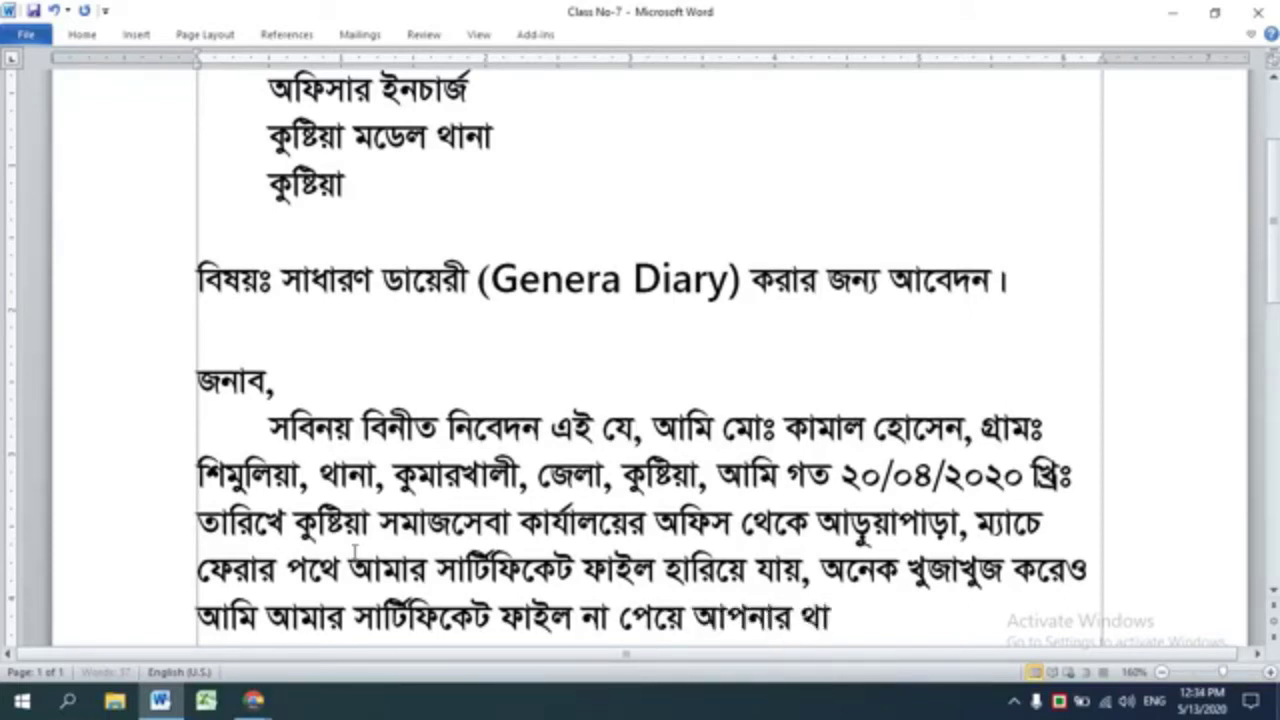
{"action": "type", "text": "নায় এ"}
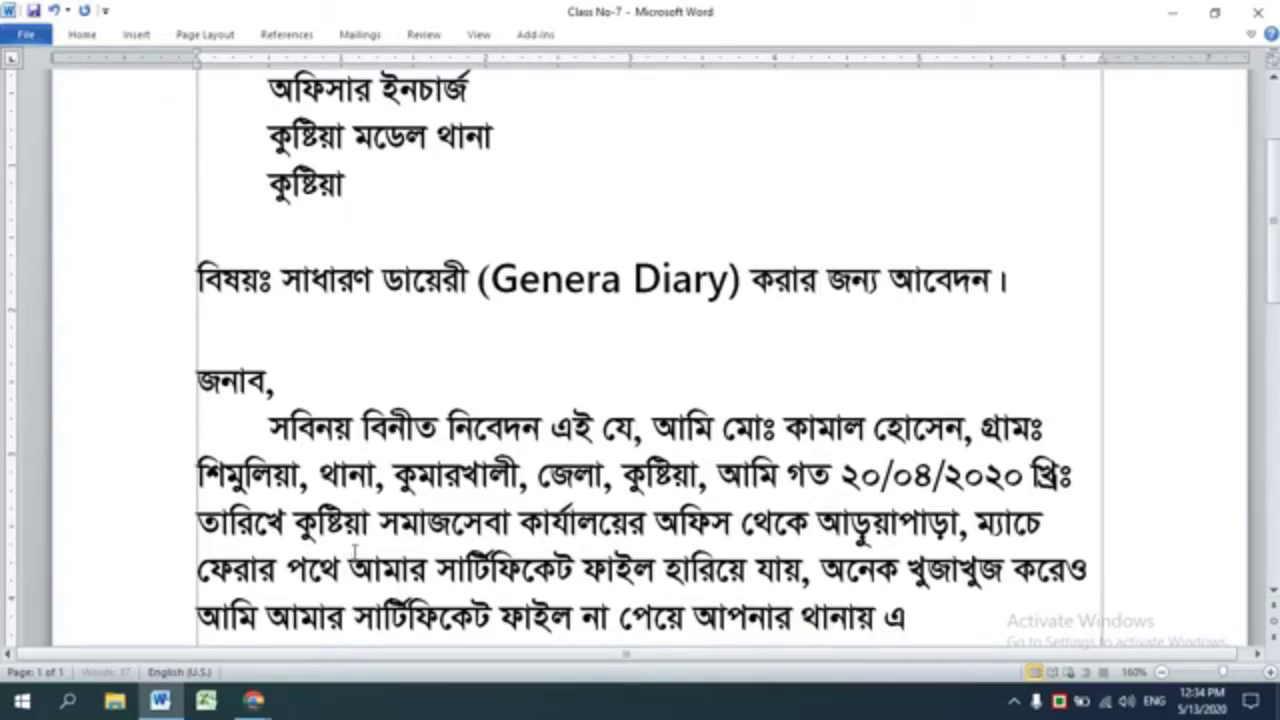
{"action": "type", "text": "সে"}
{"action": "type", "text": " ে"}
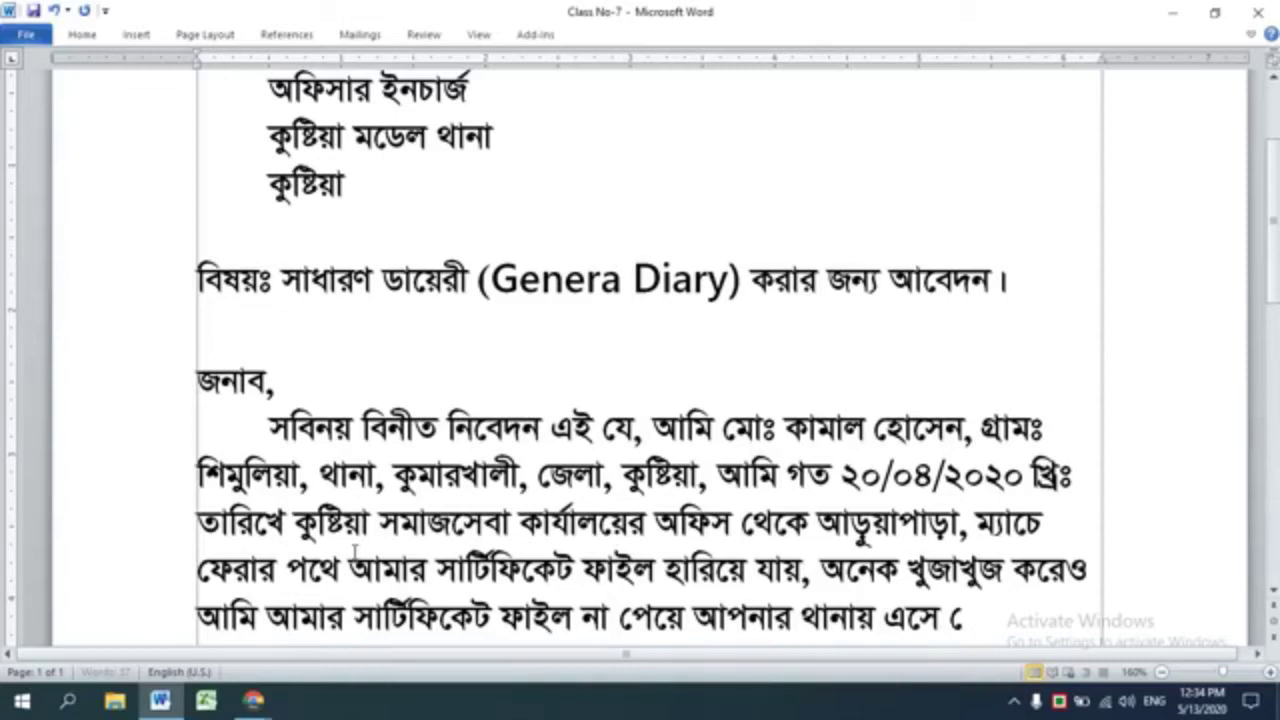
- Finish the sentence with 'সাধারণ ডায়েরী করার জন্য আবেদন করছি।', correcting সাধারণ
{"action": "key", "text": "BackSpace"}
{"action": "type", "text": "সা"}
{"action": "type", "text": "ধার"}
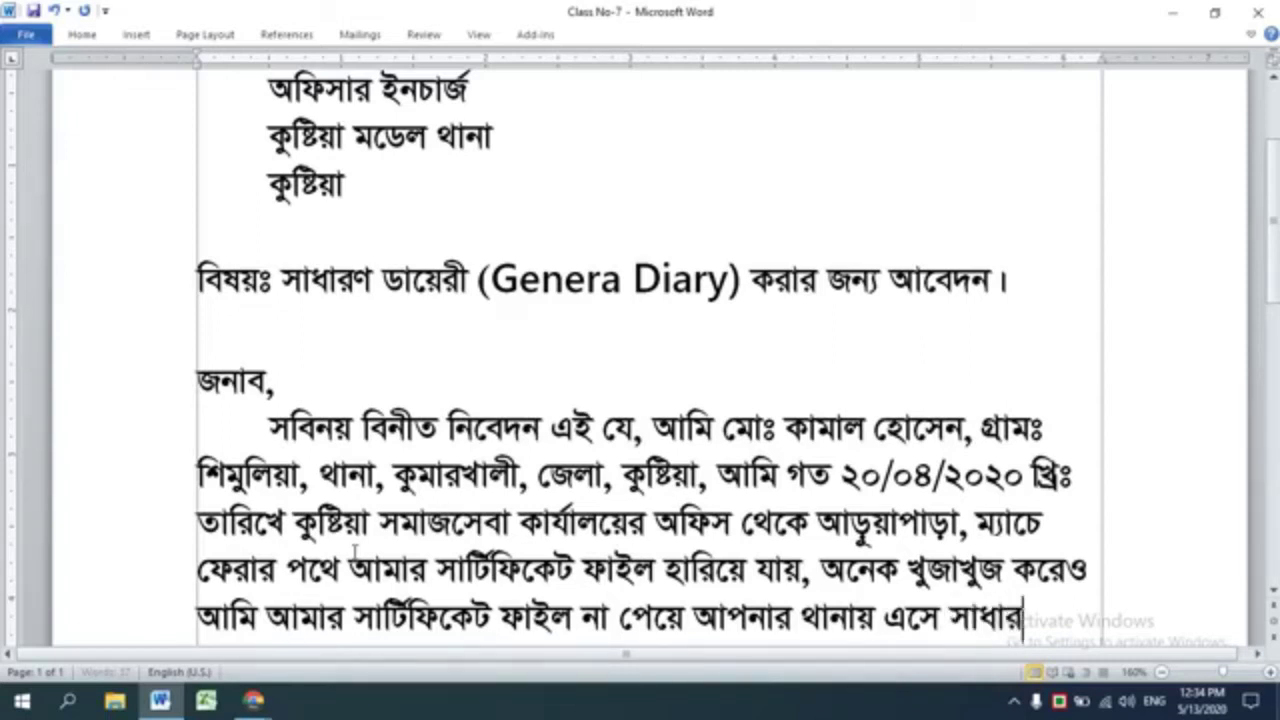
{"action": "type", "text": "ন"}
{"action": "key", "text": "BackSpace"}
{"action": "type", "text": "ণ "}
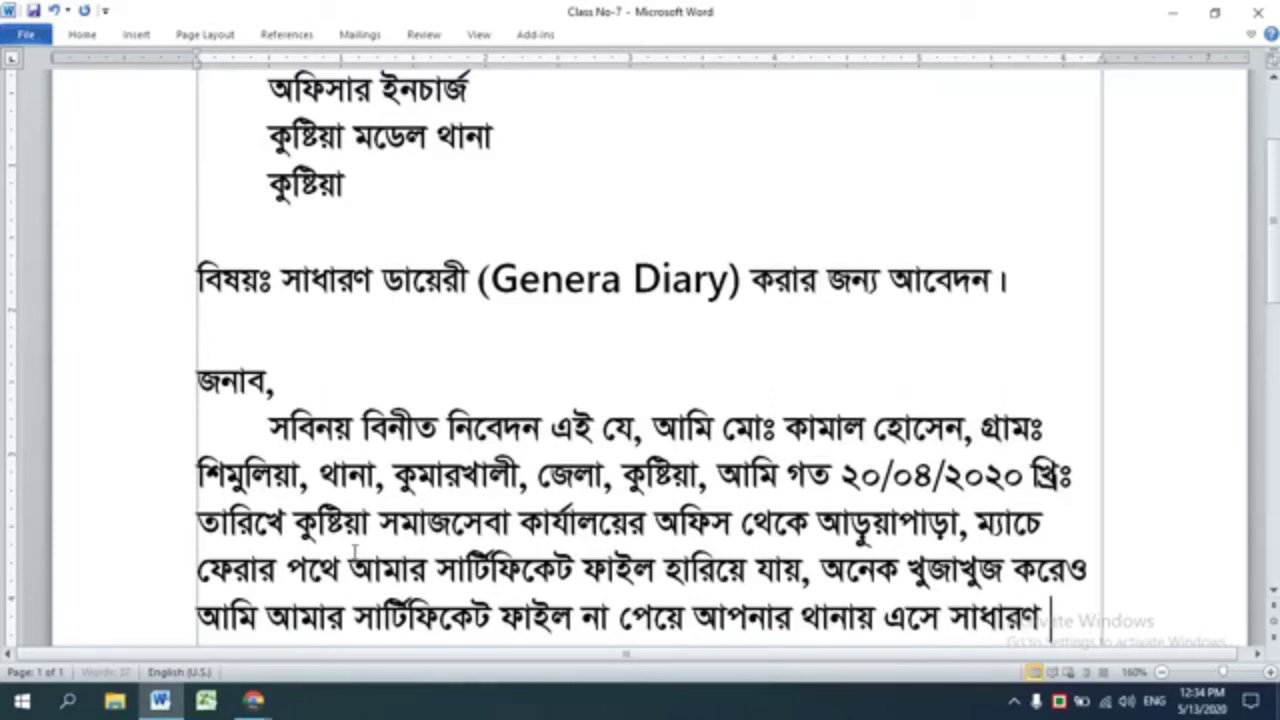
{"action": "type", "text": "ডা"}
{"action": "type", "text": "য়"}
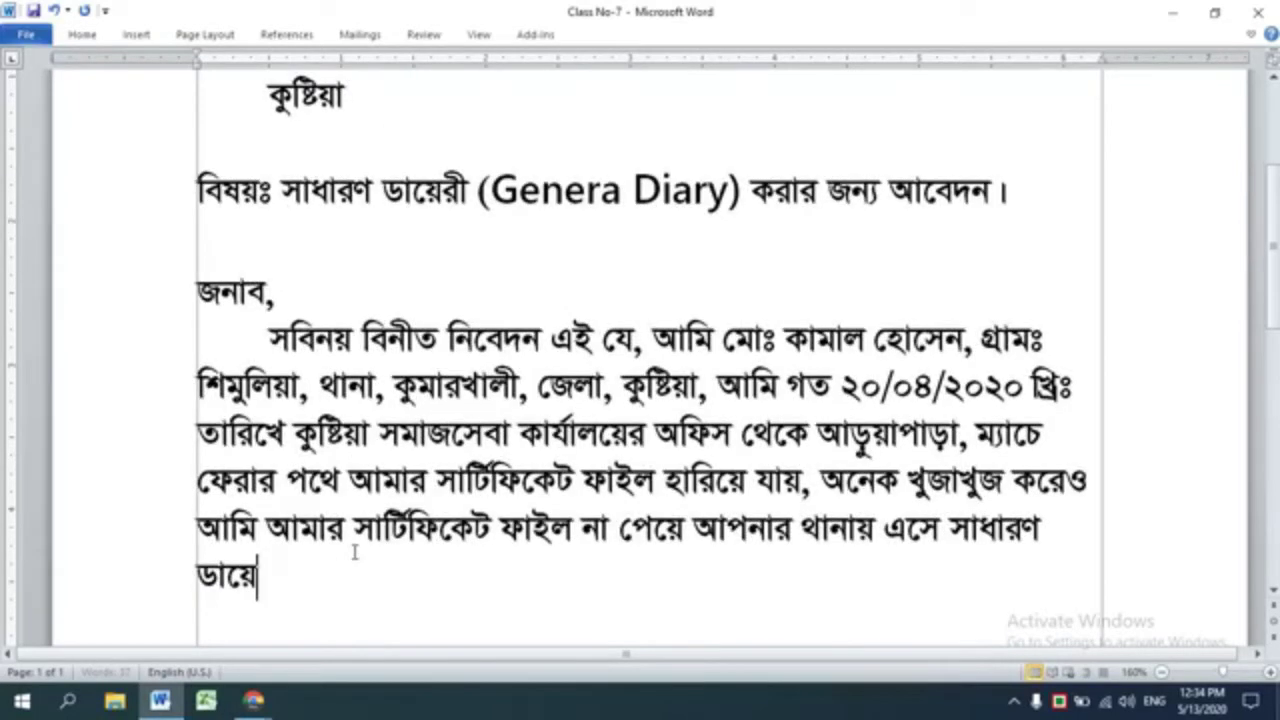
{"action": "type", "text": "েরী"}
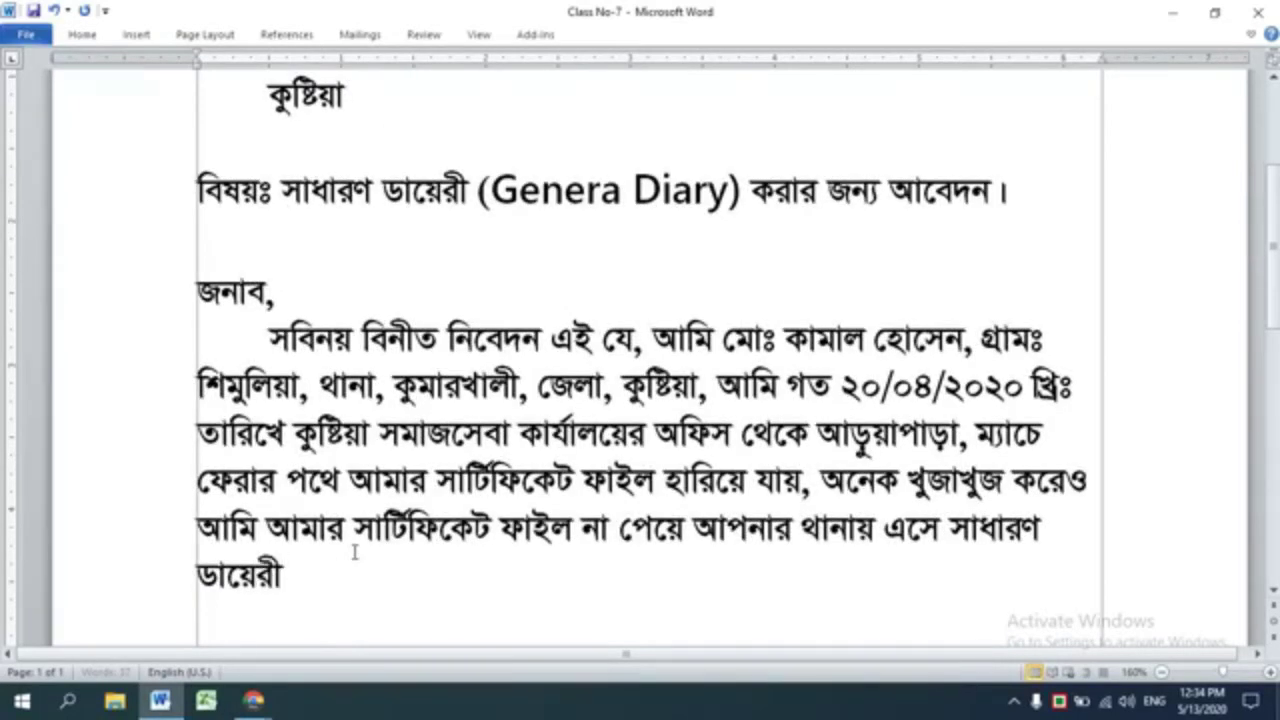
{"action": "type", "text": " করা"}
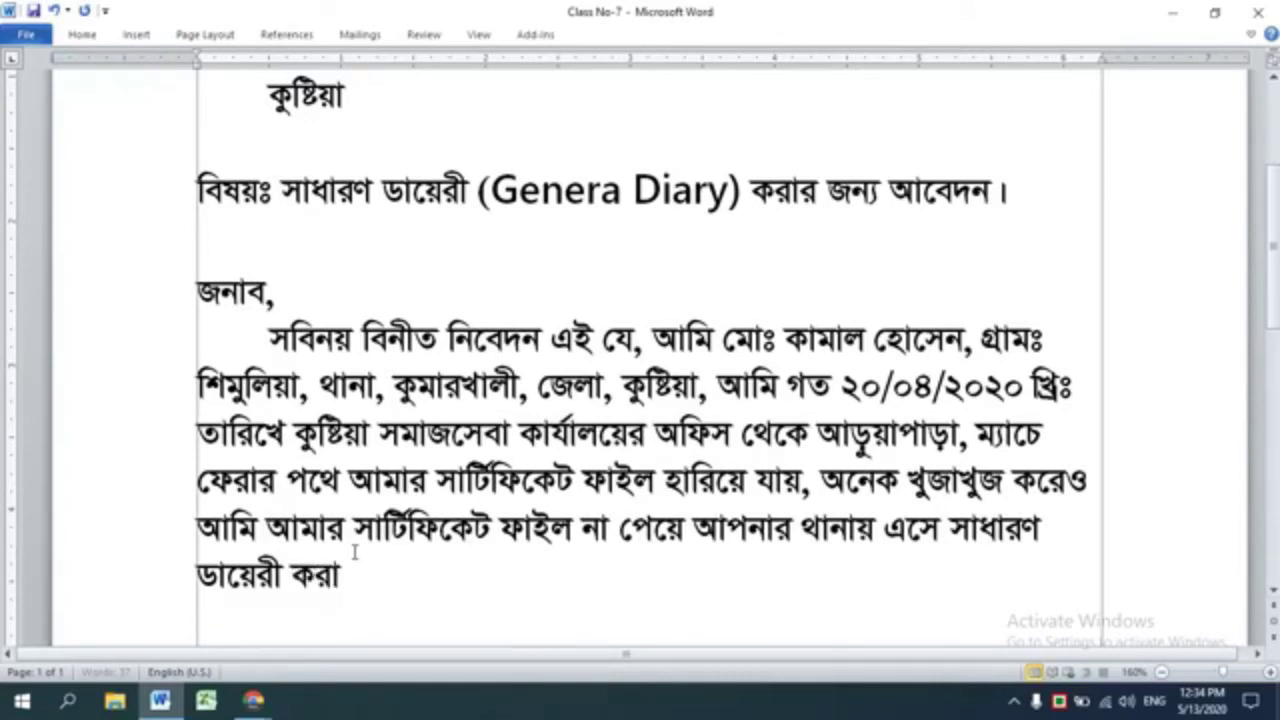
{"action": "type", "text": "র"}
{"action": "type", "text": " জন্য"}
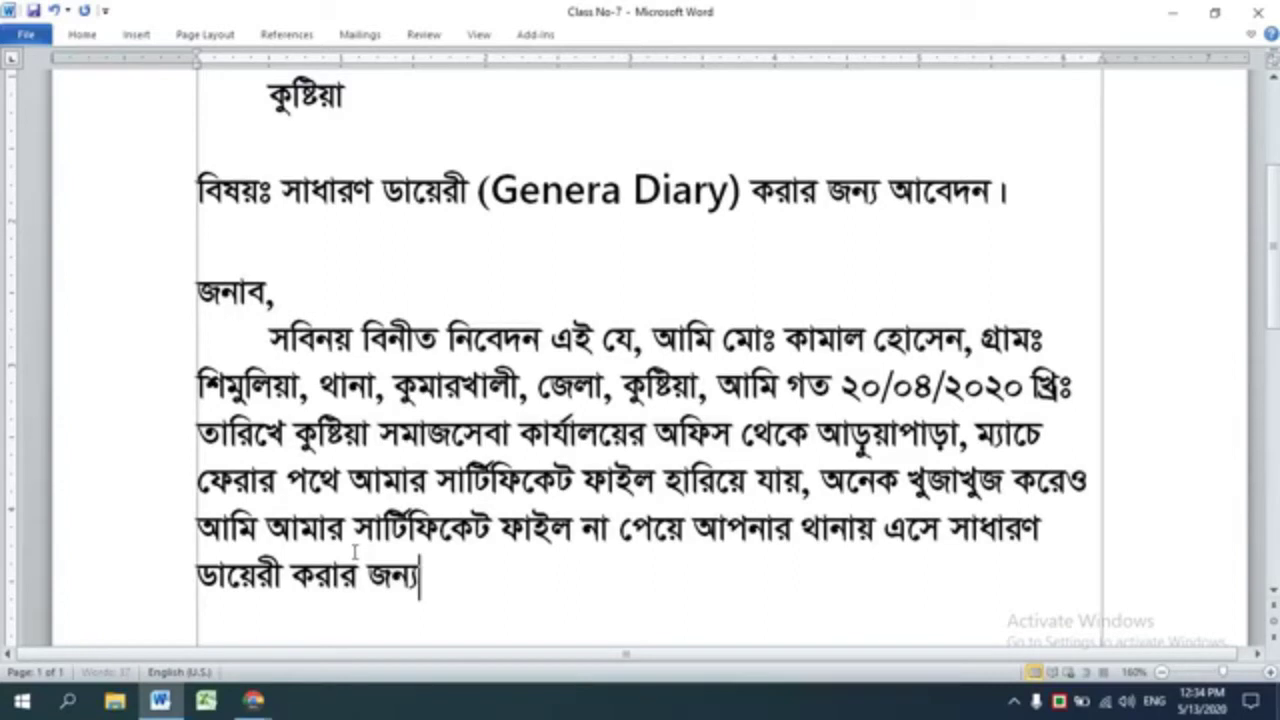
{"action": "type", "text": " আবে"}
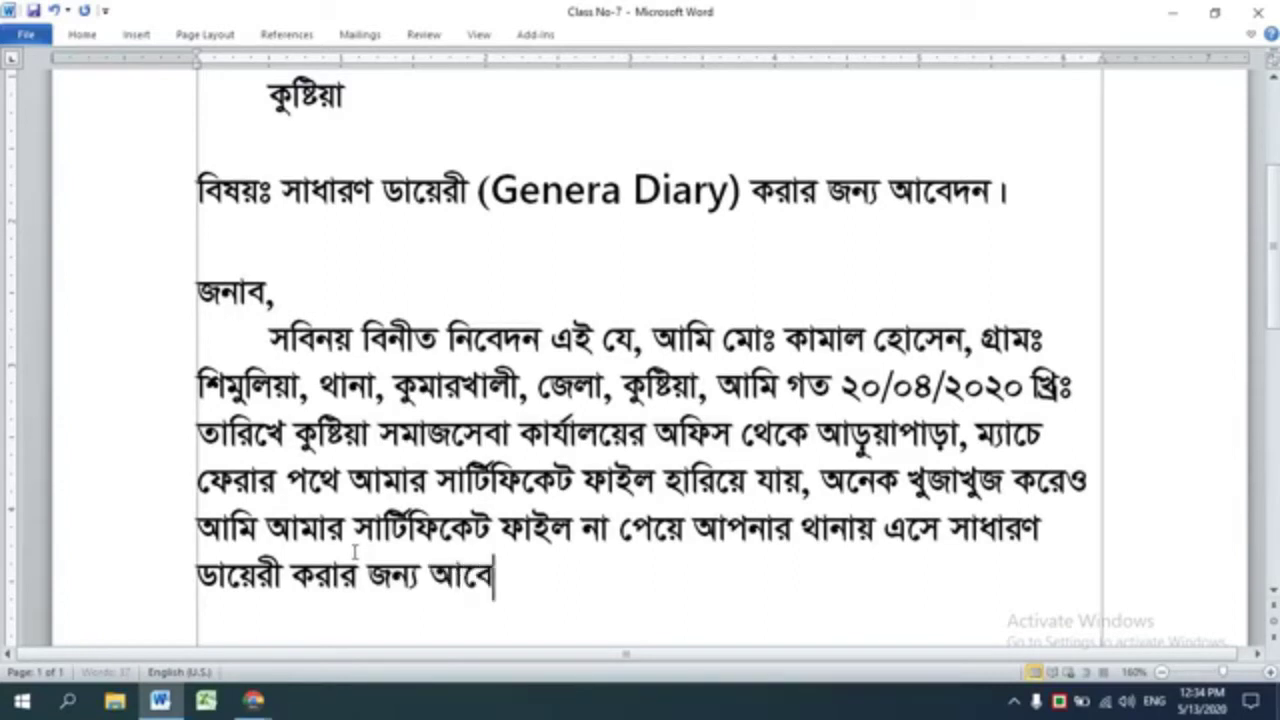
{"action": "type", "text": "দন"}
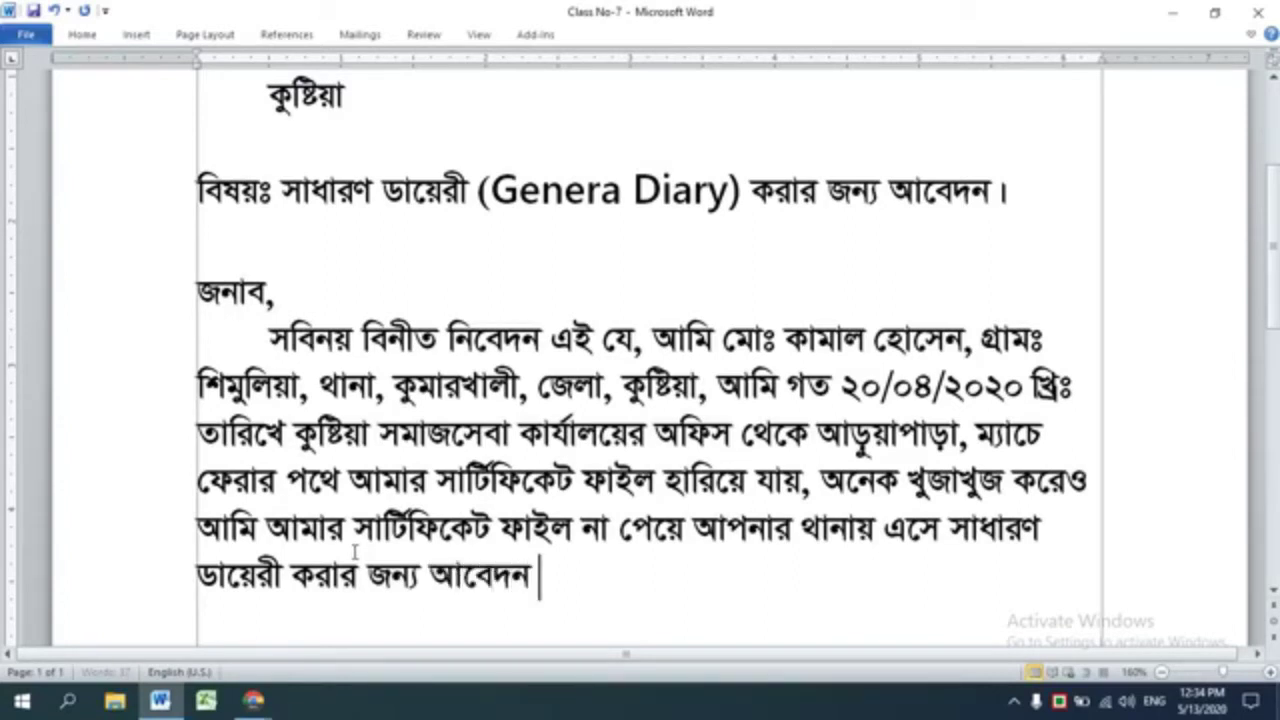
{"action": "type", "text": " কর"}
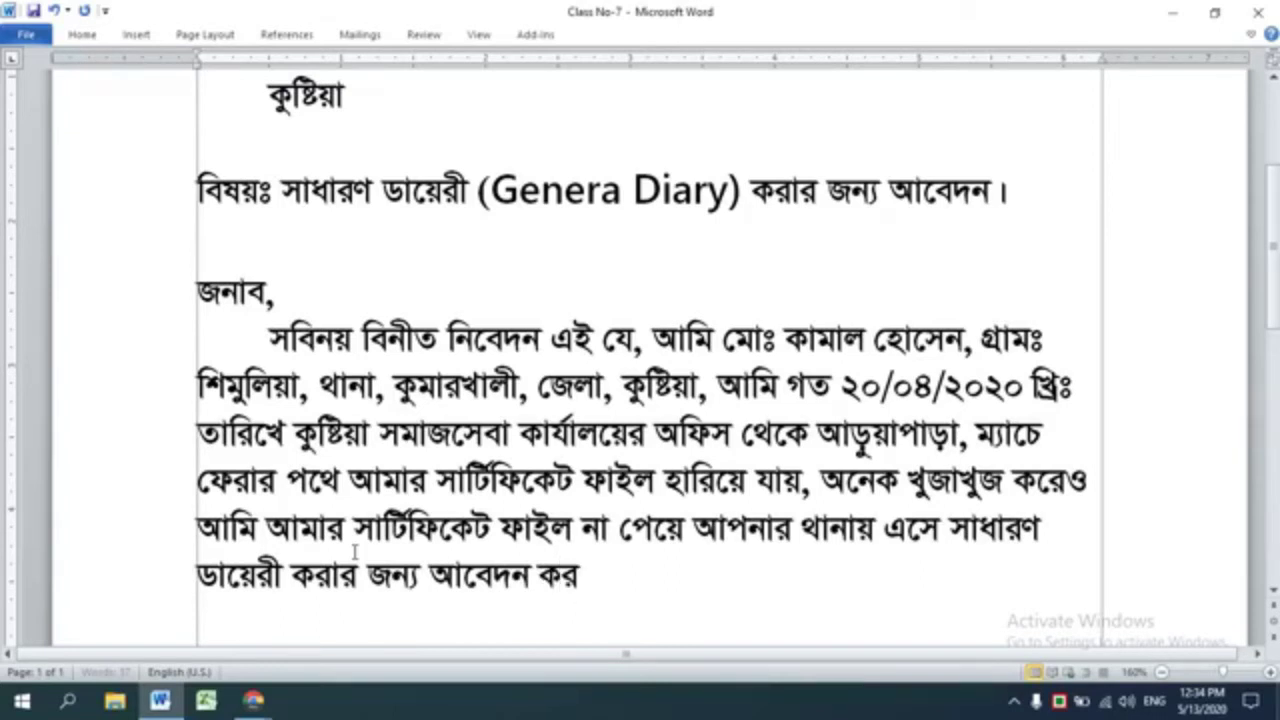
{"action": "type", "text": "া"}
{"action": "type", "text": "ছি"}
{"action": "type", "text": "।"}
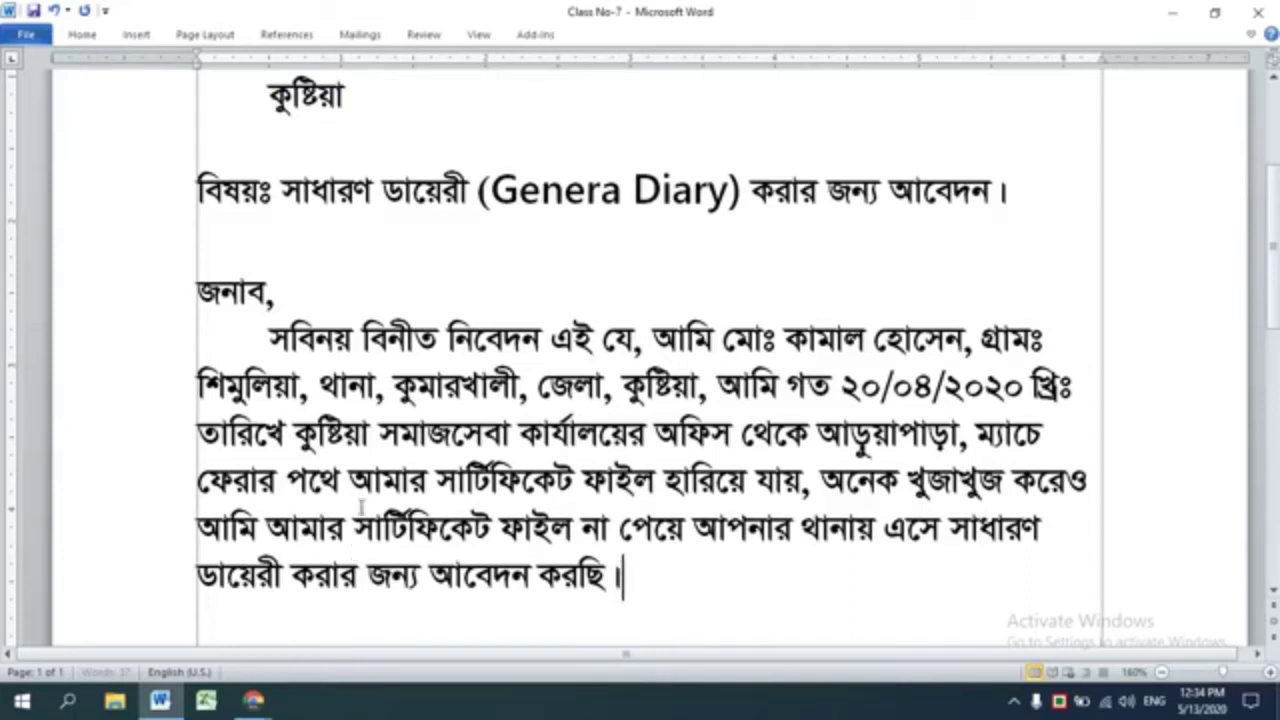
- Type 'উল্লেখ্য ফাইলের মধ্যে আমার এস.এস.সি. এইস.এস.সি' after the request sentence
{"action": "scroll", "coordinate": [357, 506], "scroll_direction": "up", "scroll_amount": 1, "text": "ctrl"}
{"action": "scroll", "coordinate": [357, 506], "scroll_direction": "up", "scroll_amount": 1}
{"action": "scroll", "coordinate": [371, 506], "scroll_direction": "up", "scroll_amount": 2}
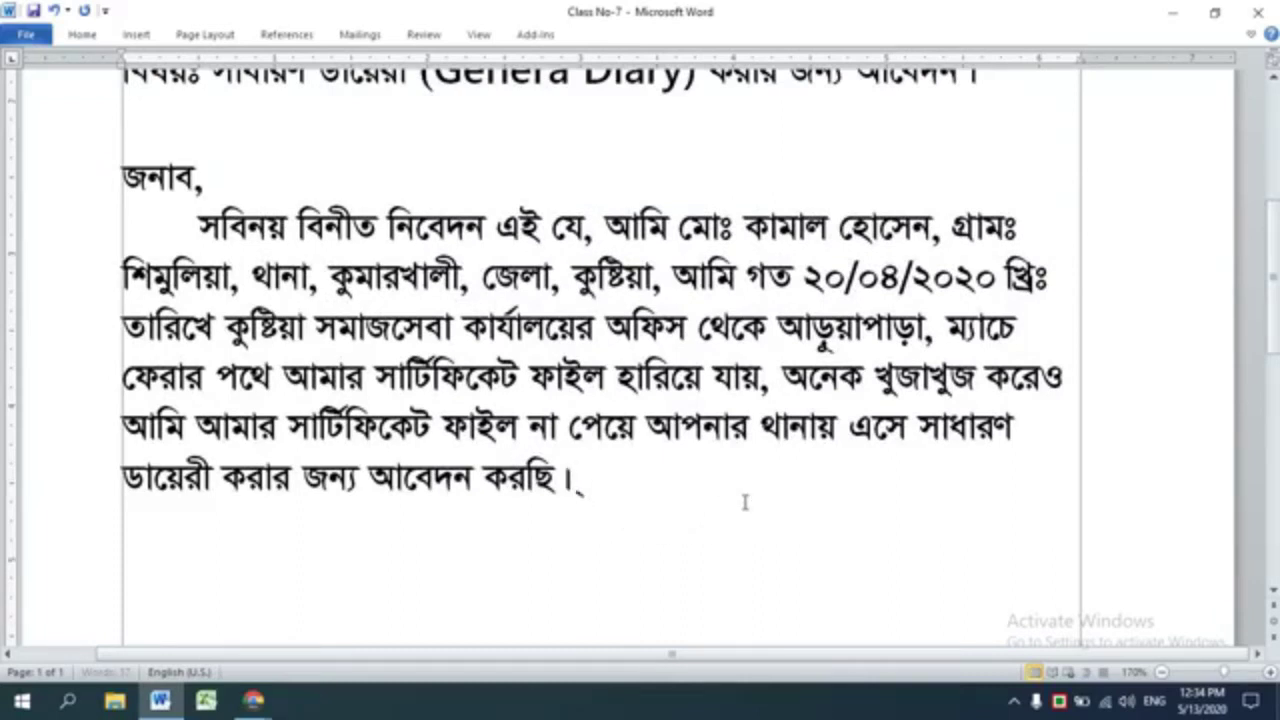
{"action": "type", "text": "উলে্লে"}
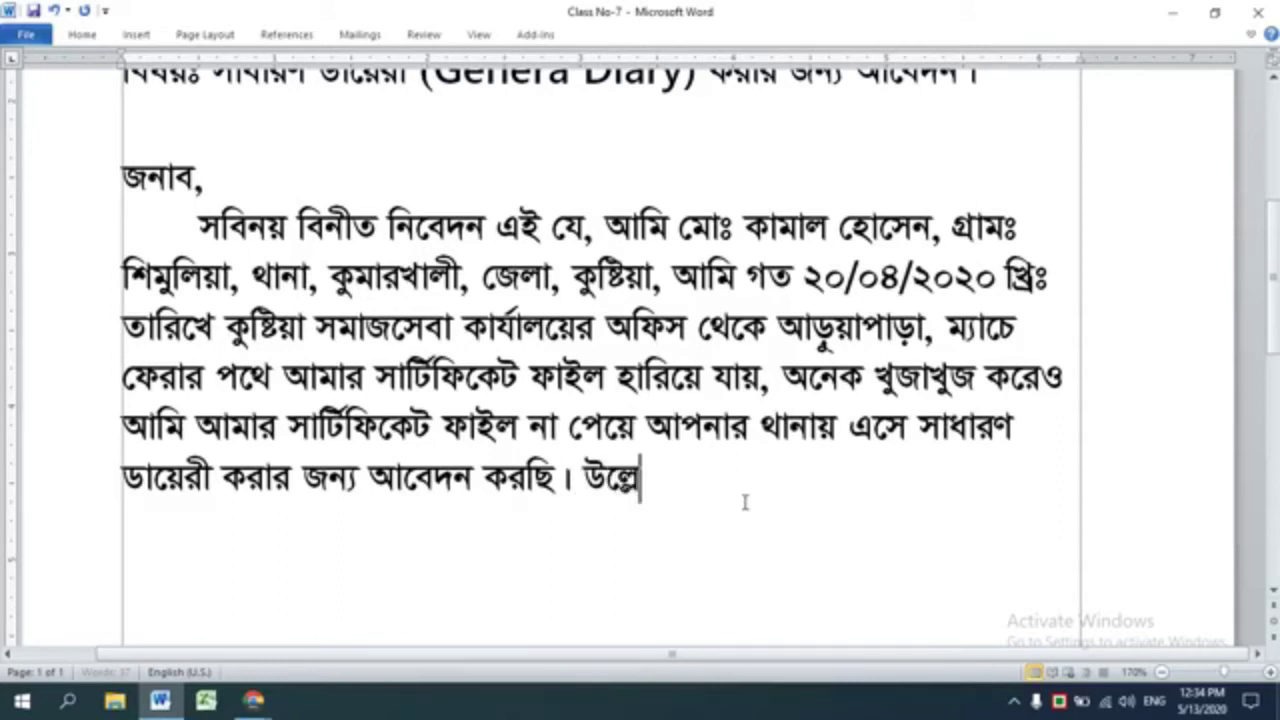
{"action": "type", "text": "খ্য"}
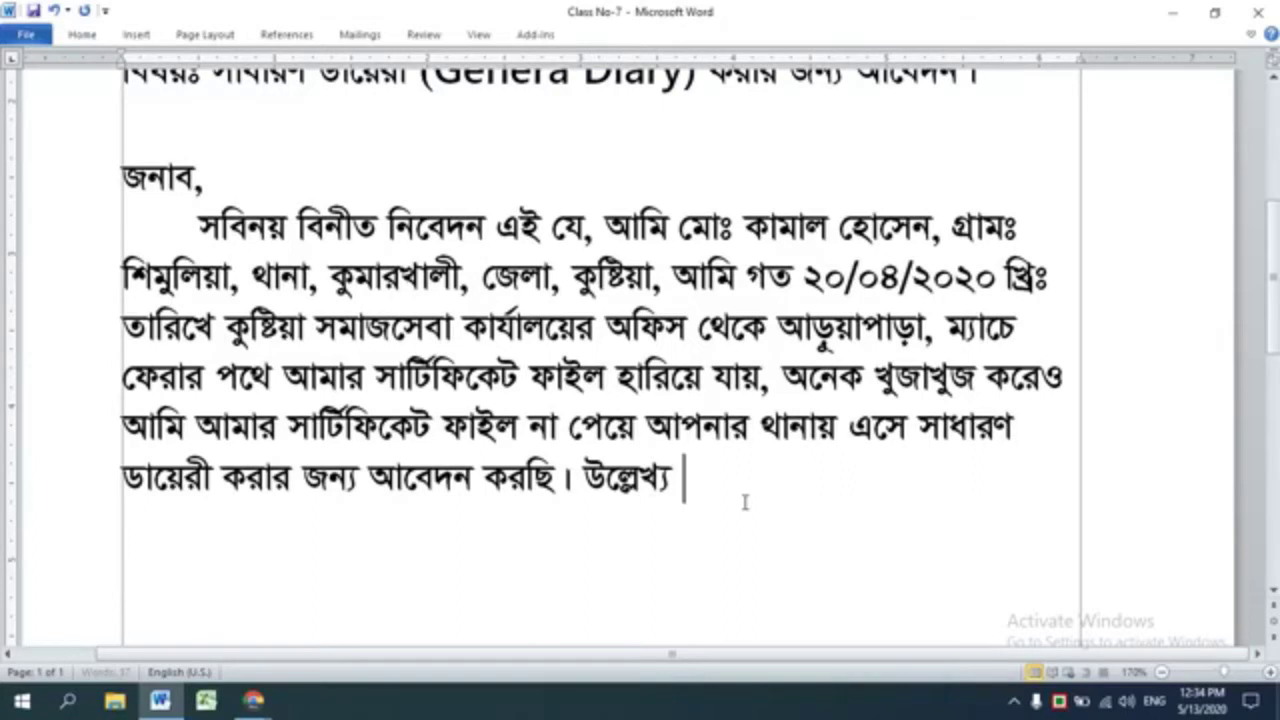
{"action": "type", "text": " ফাই"}
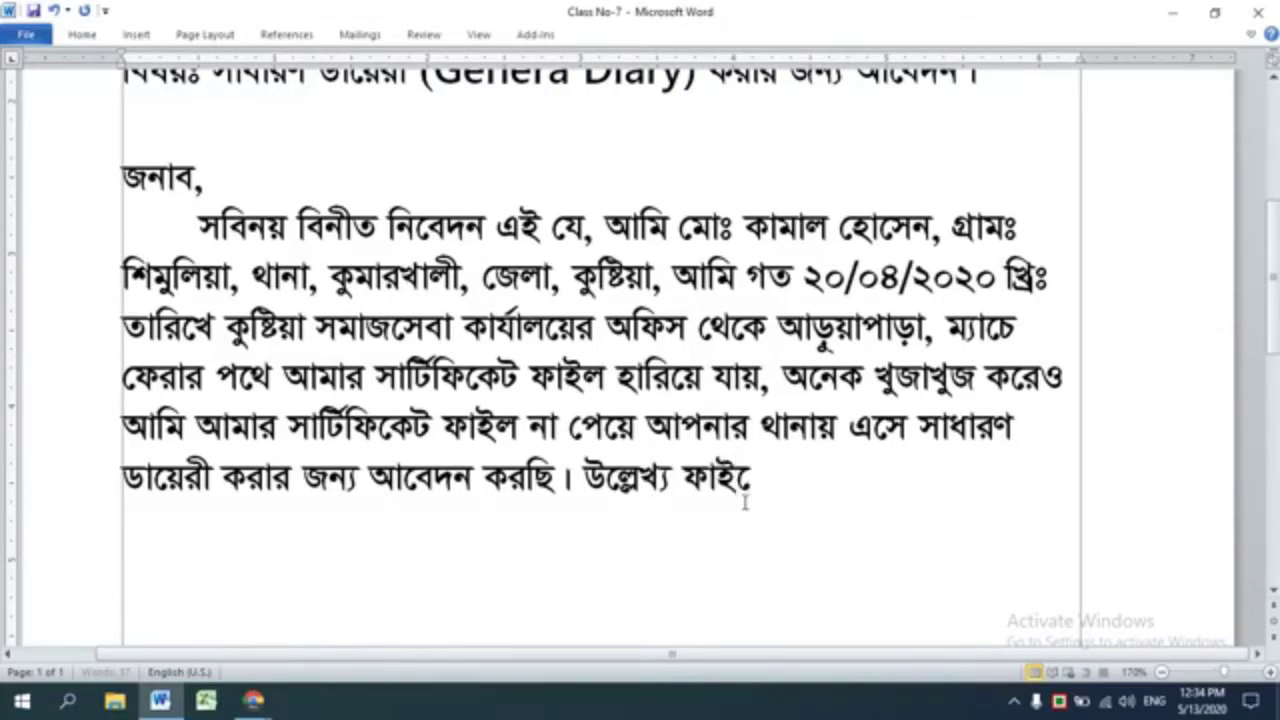
{"action": "type", "text": "লে"}
{"action": "type", "text": "র"}
{"action": "type", "text": " মধে্যে"}
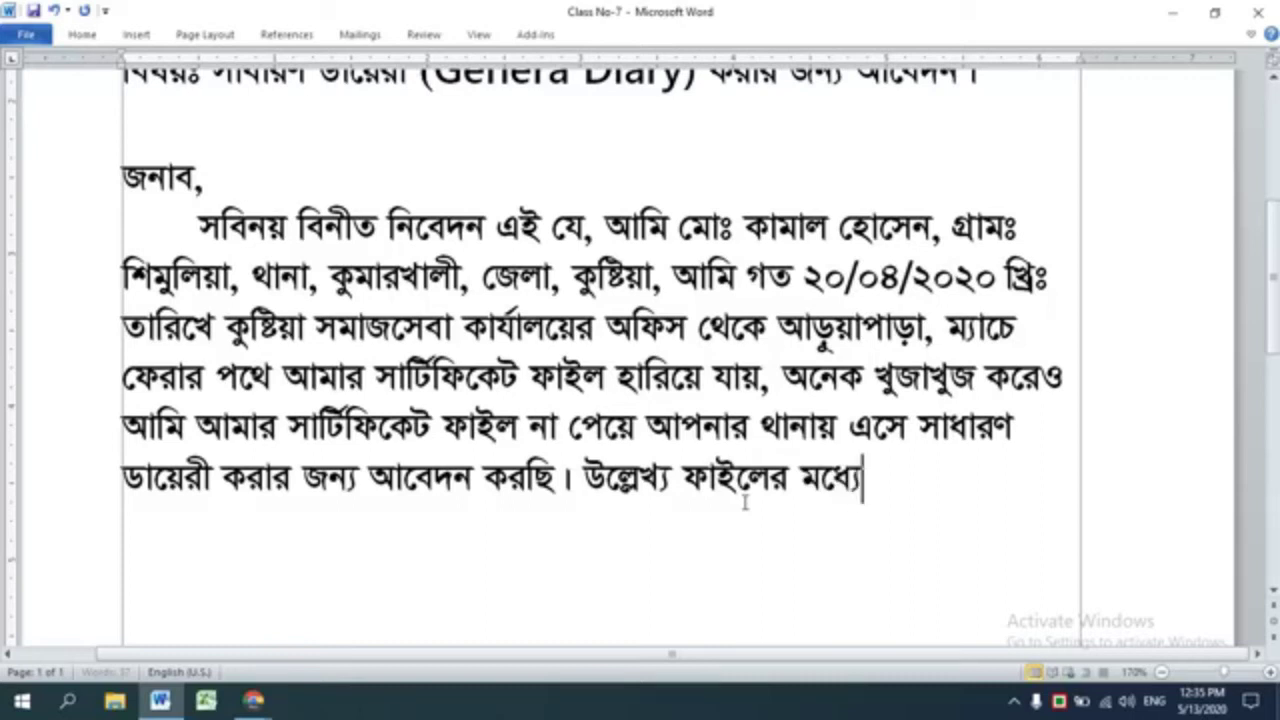
{"action": "type", "text": " আম"}
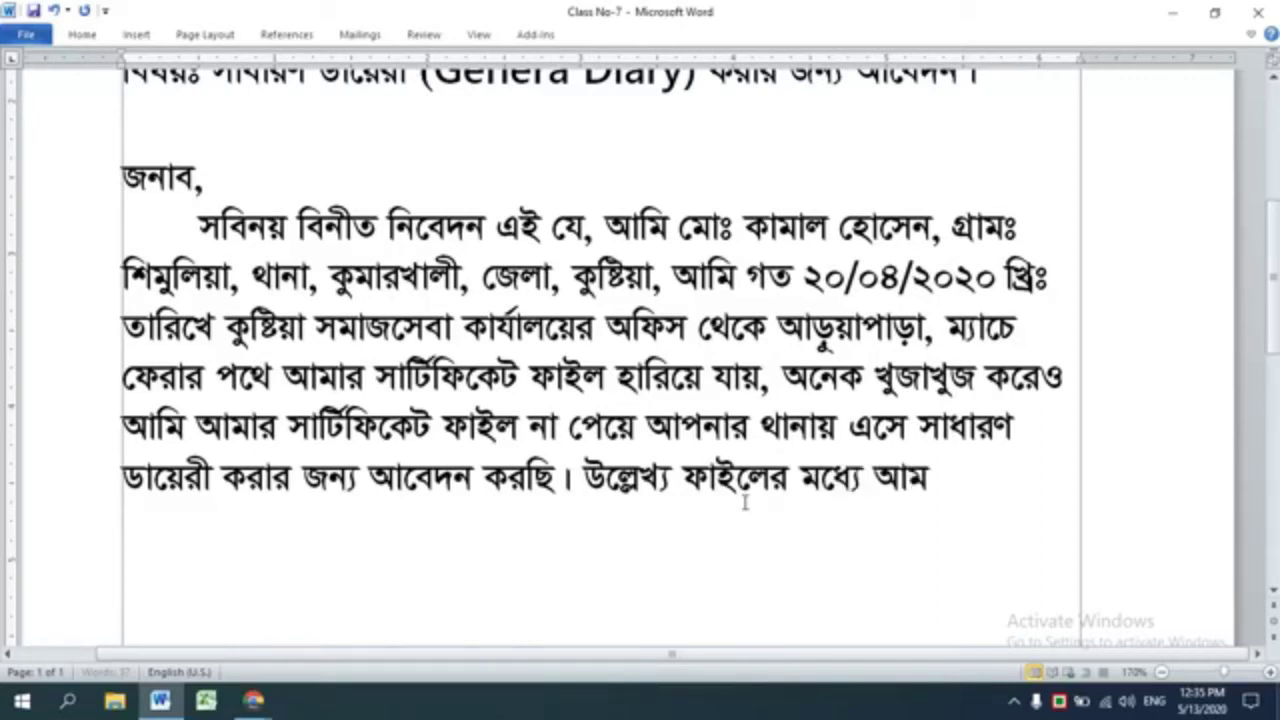
{"action": "type", "text": "ার এস"}
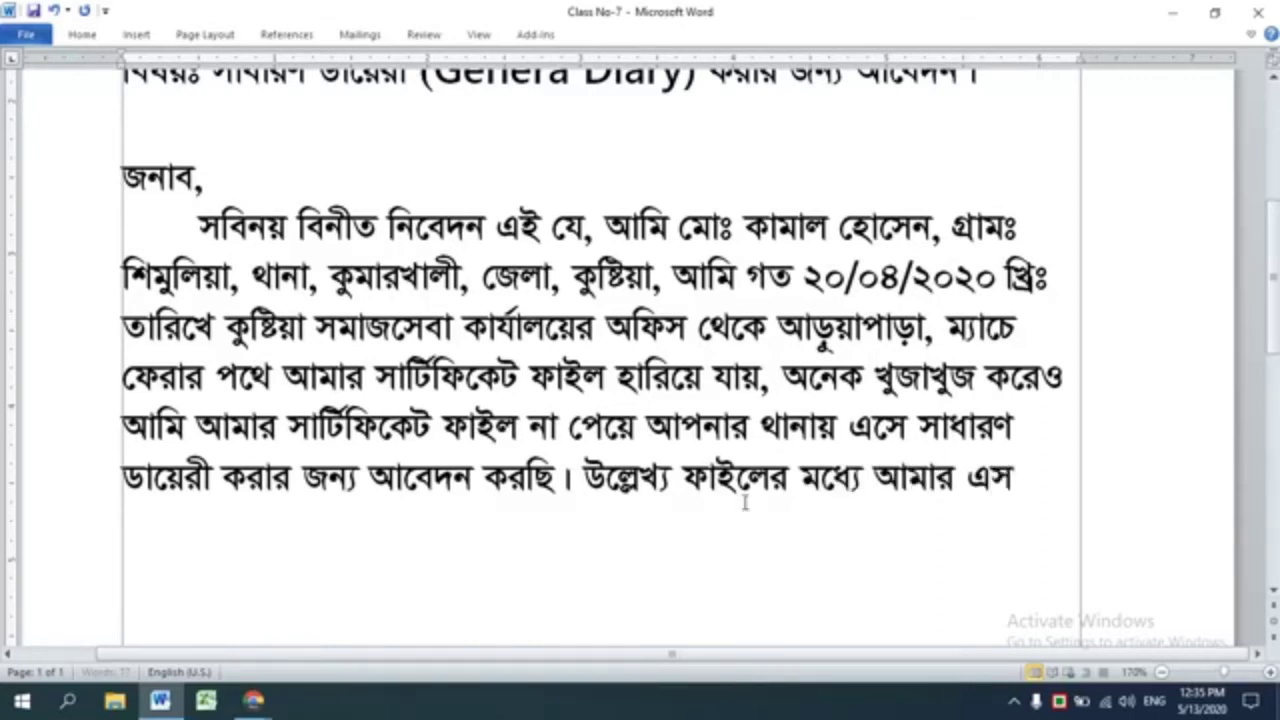
{"action": "type", "text": ".এস"}
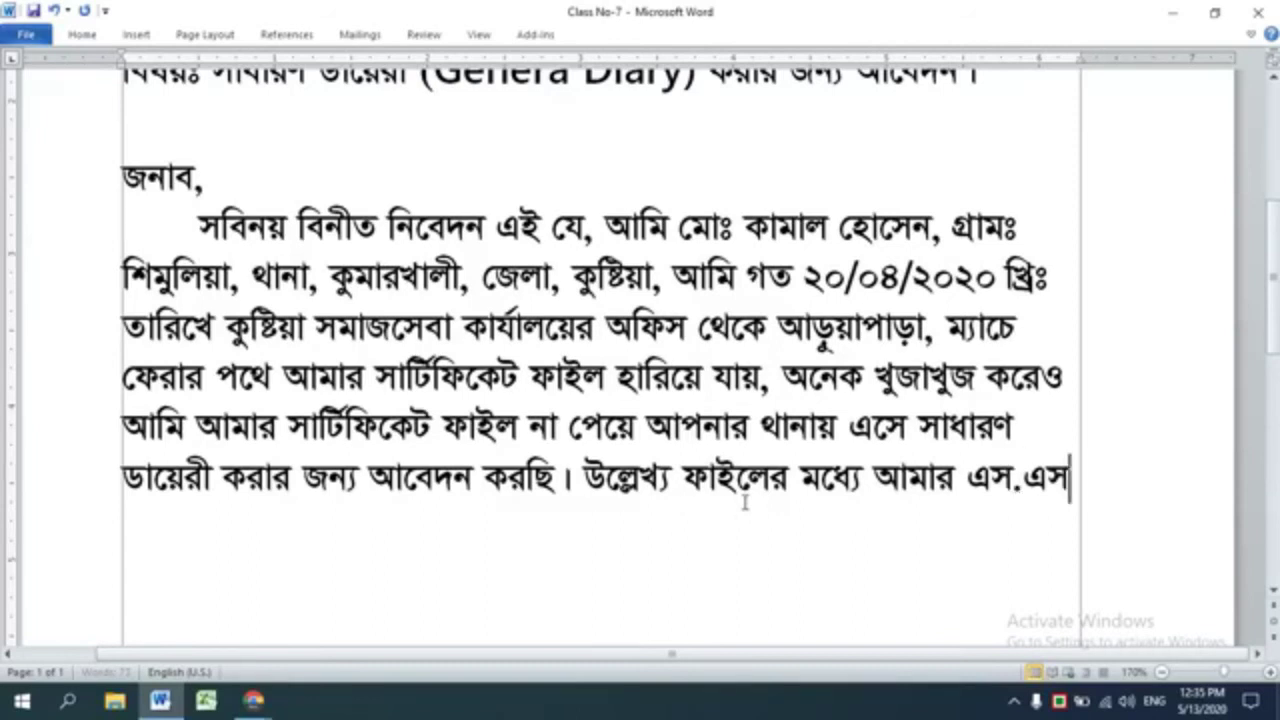
{"action": "type", "text": "."}
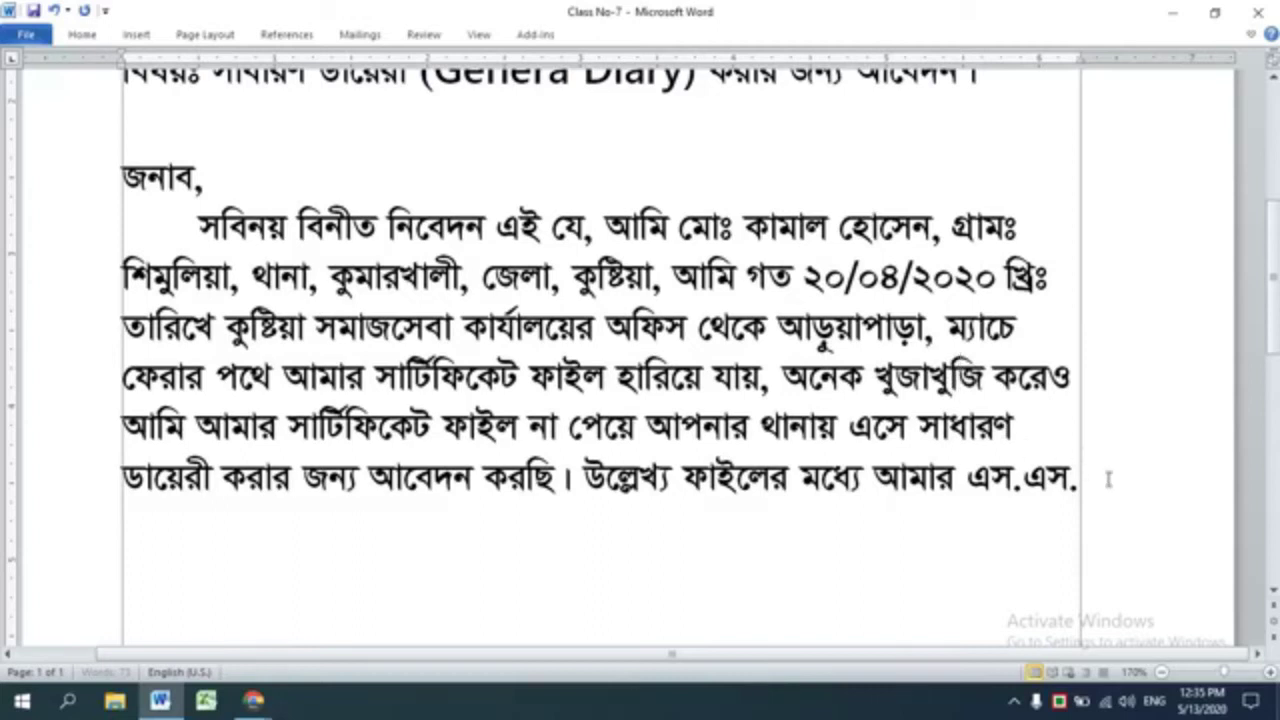
{"action": "type", "text": "ি"}
{"action": "type", "text": "স"}
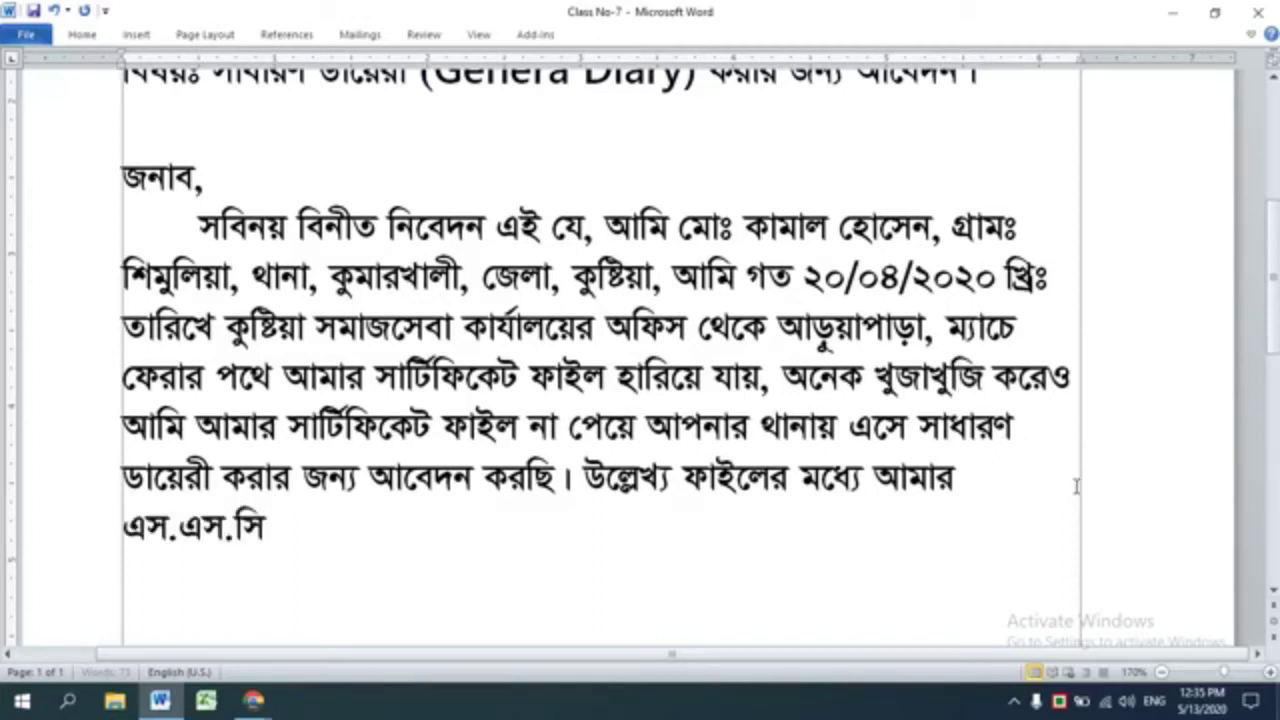
{"action": "type", "text": "."}
{"action": "type", "text": " এই"}
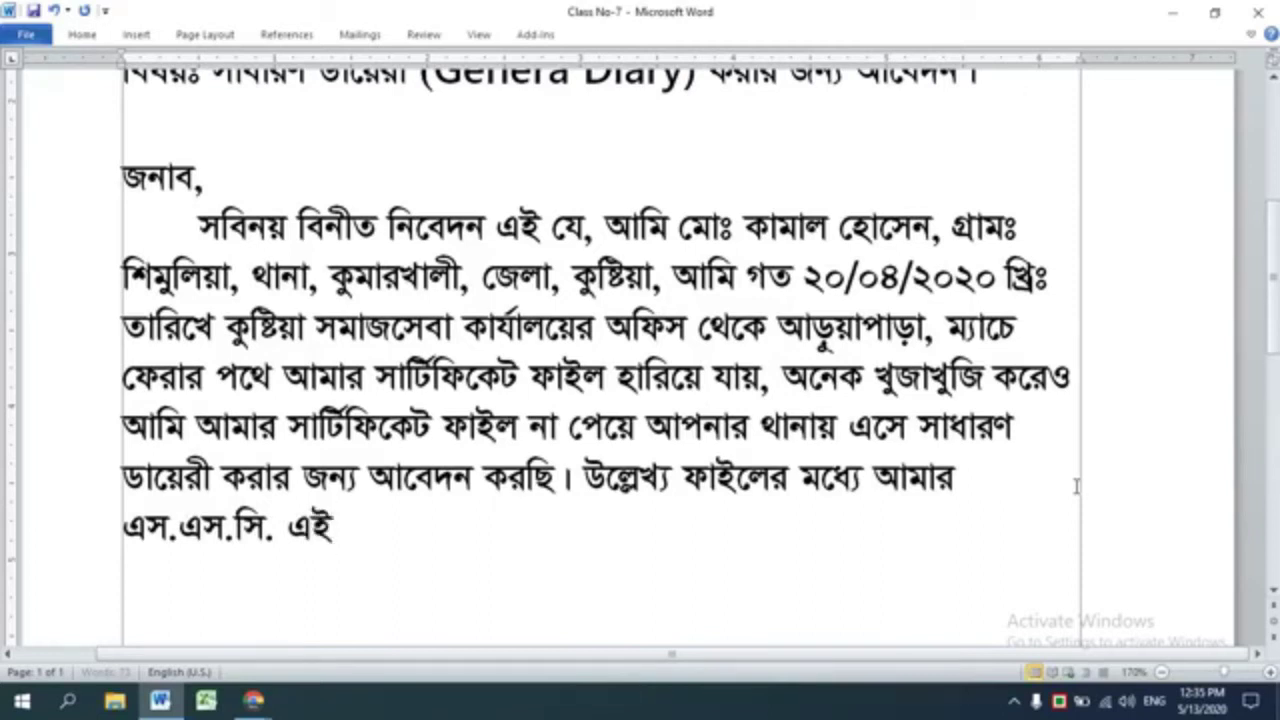
{"action": "type", "text": "স."}
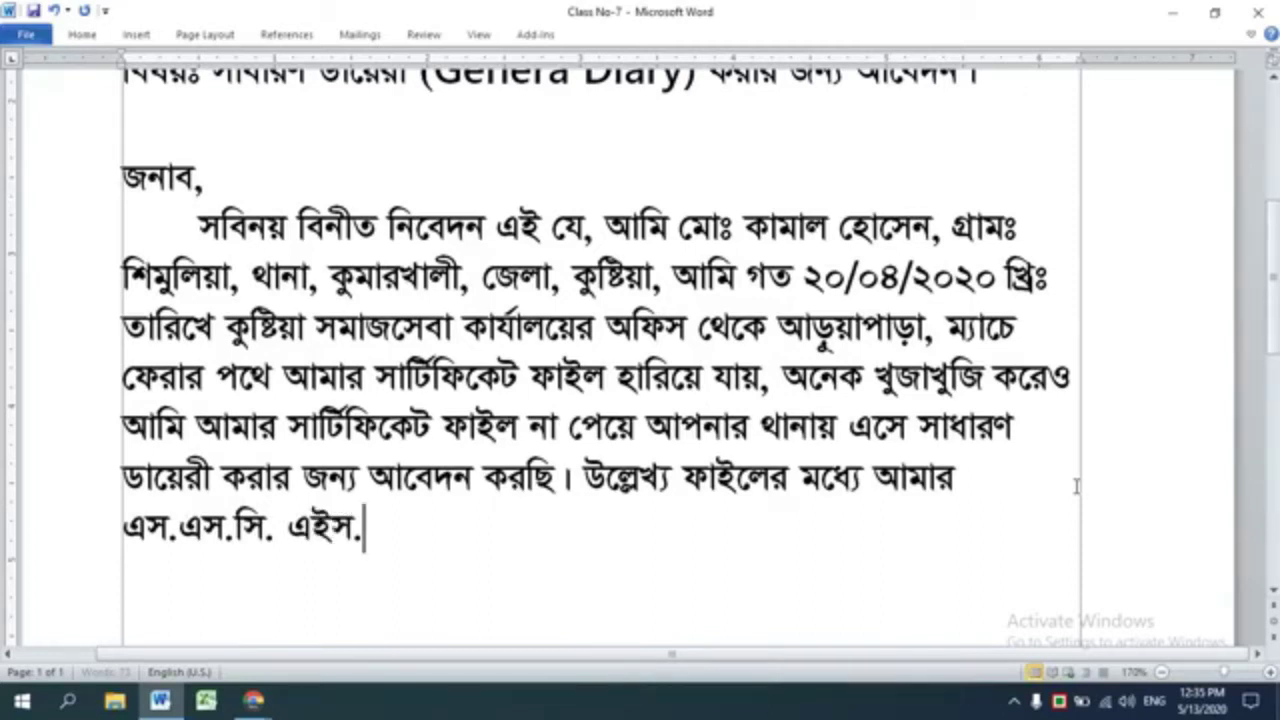
{"action": "type", "text": "এস"}
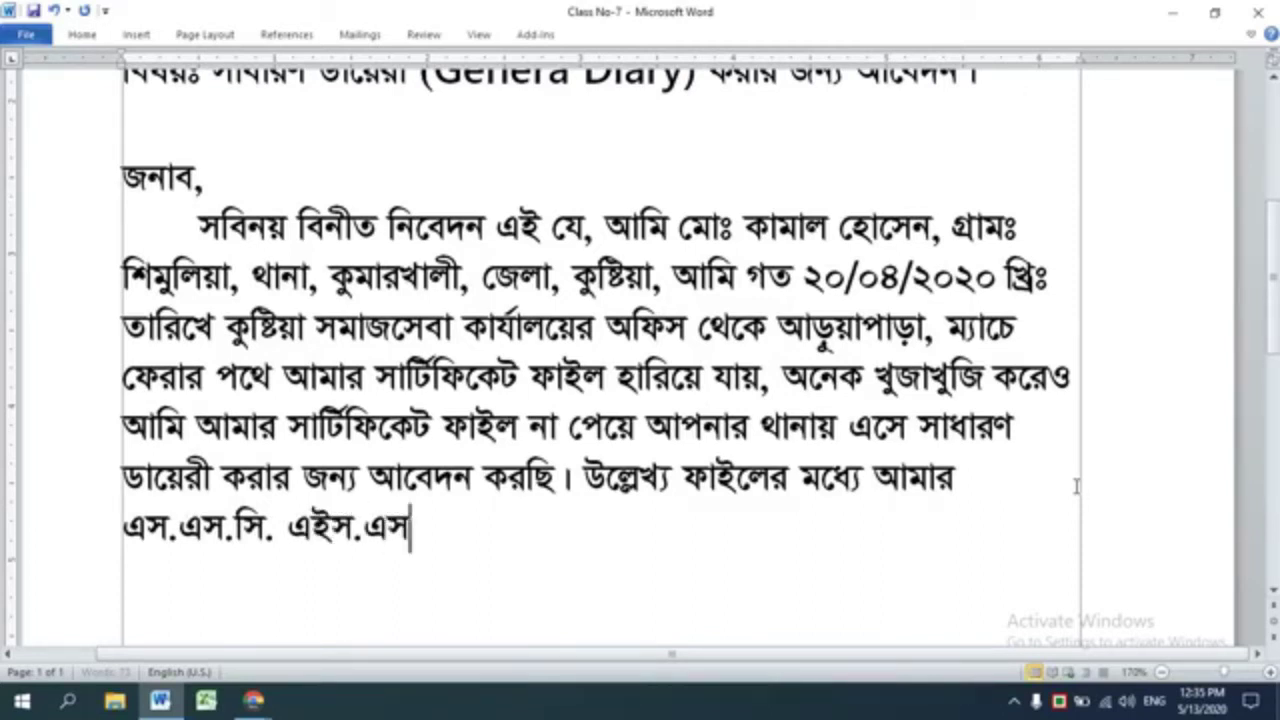
{"action": "type", "text": ".সি"}
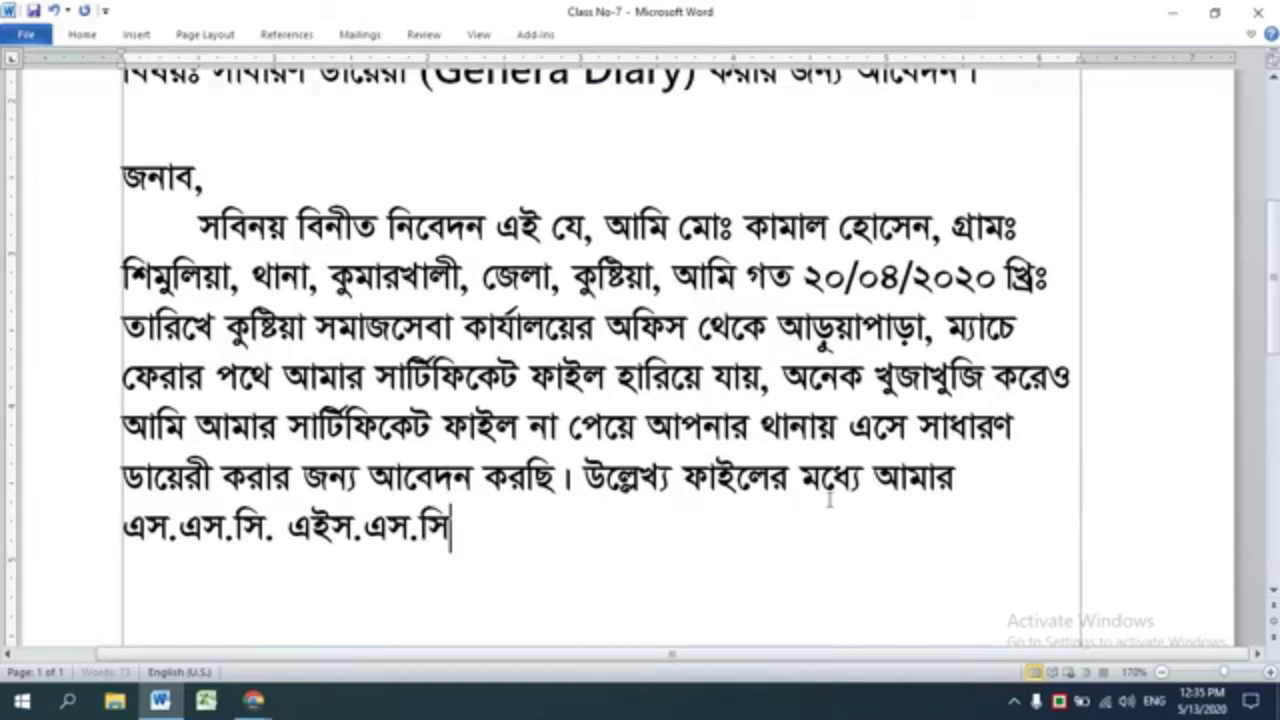
- Replace the period after এস.এস.সি with a comma and remove the extra comma after এইস.এস.সি
{"action": "left_click", "coordinate": [274, 532]}
{"action": "key", "text": "BackSpace"}
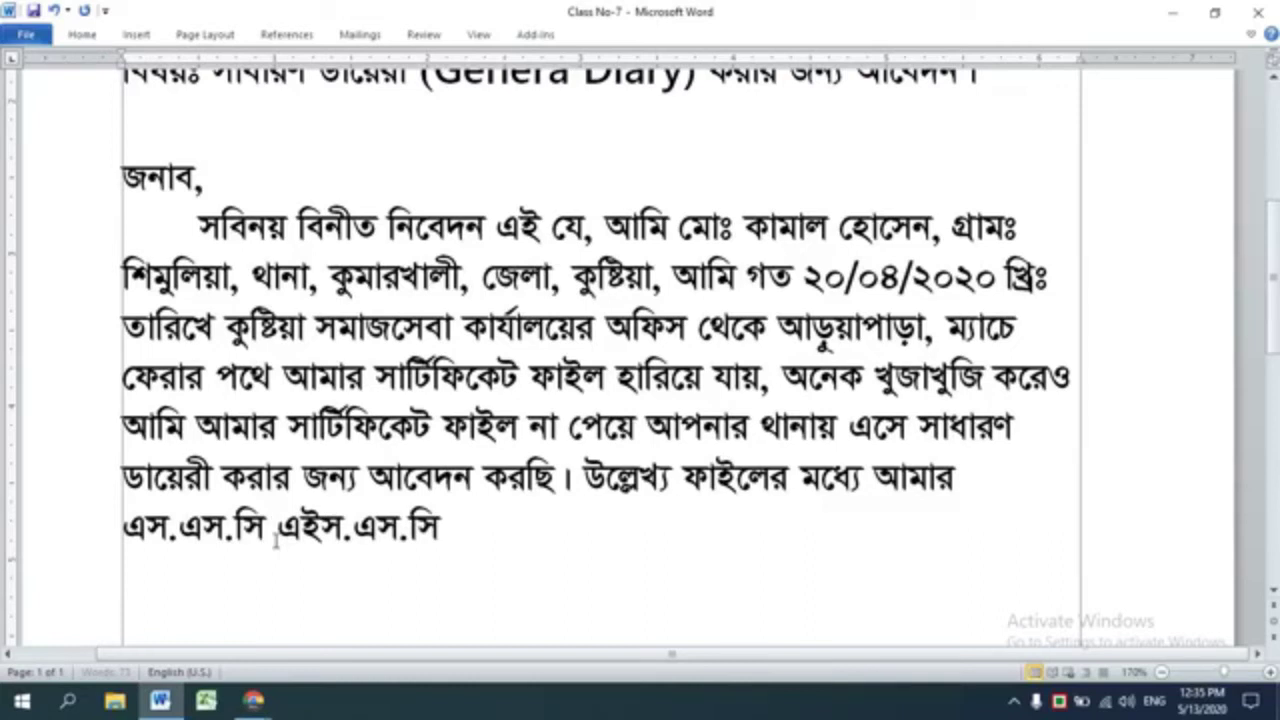
{"action": "type", "text": ","}
{"action": "left_click", "coordinate": [469, 533]}
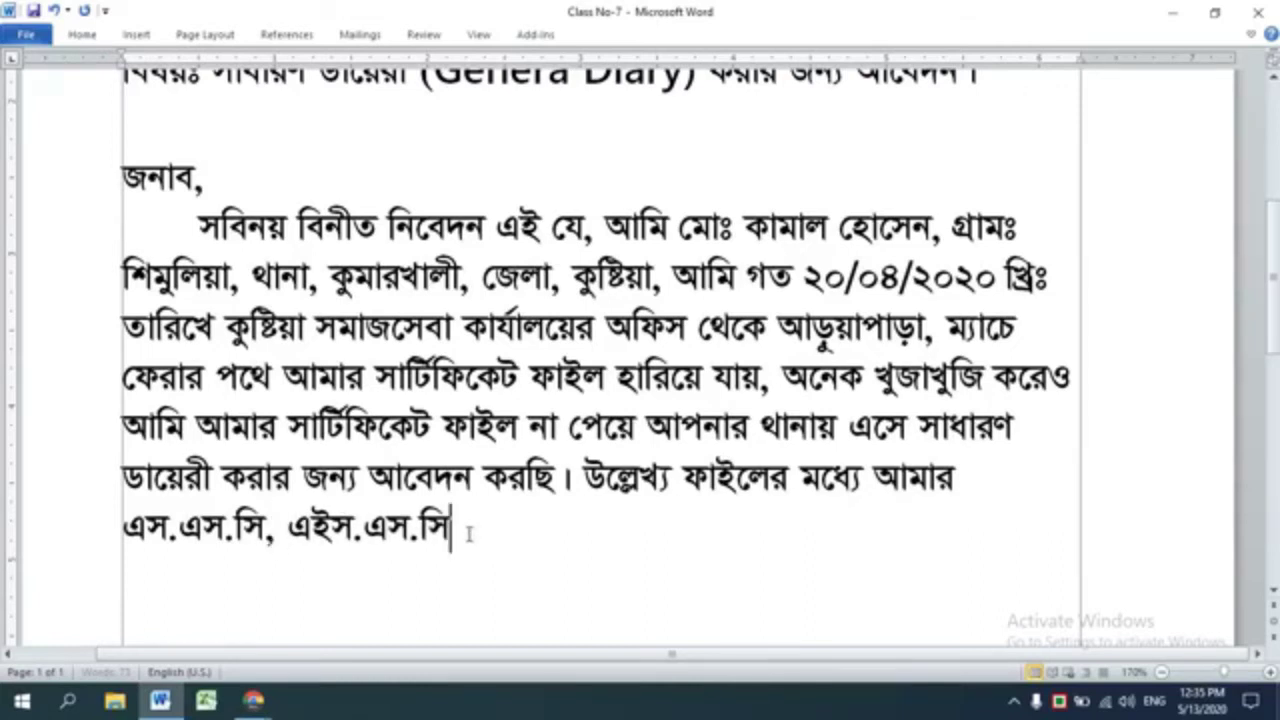
{"action": "type", "text": ","}
{"action": "key", "text": "BackSpace"}
- Add 'পাশের সার্টিফিকেটসহ বেশকিছু মূল্যবান কাগজপত্র রয়েছে।' and review the paragraph
{"action": "type", "text": "পাশে"}
{"action": "type", "text": "র সা"}
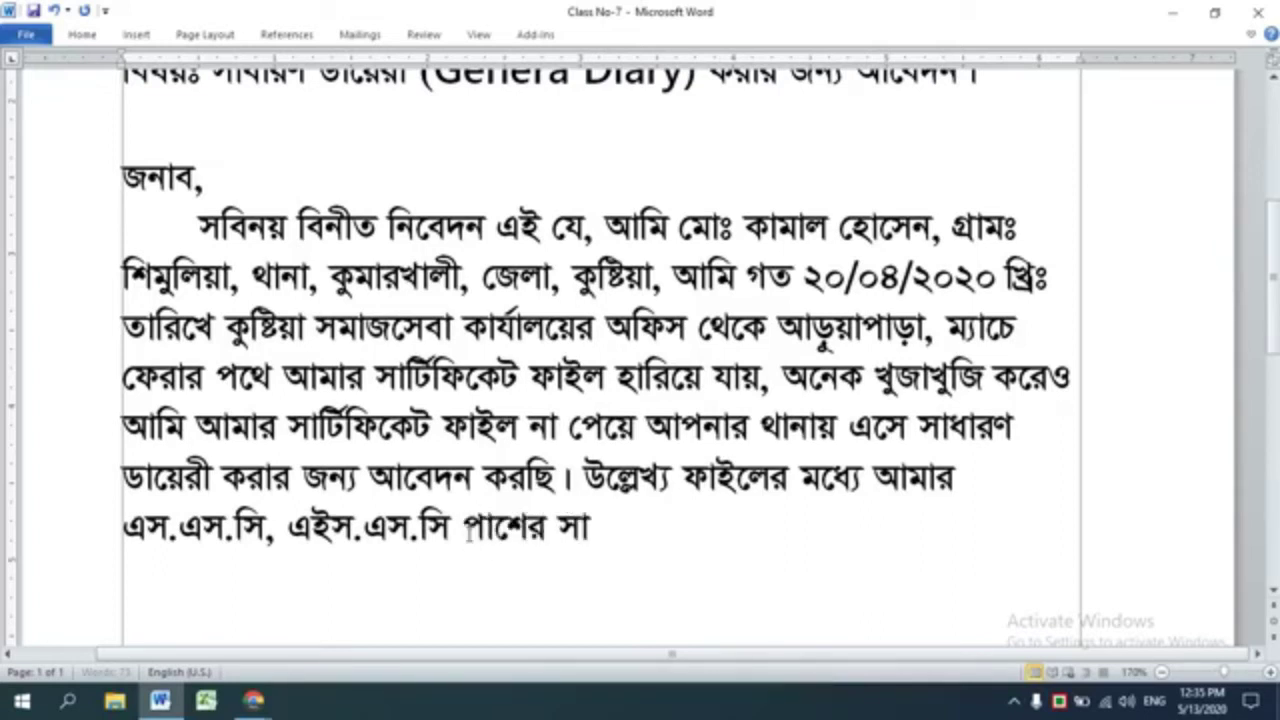
{"action": "type", "text": "র্টি"}
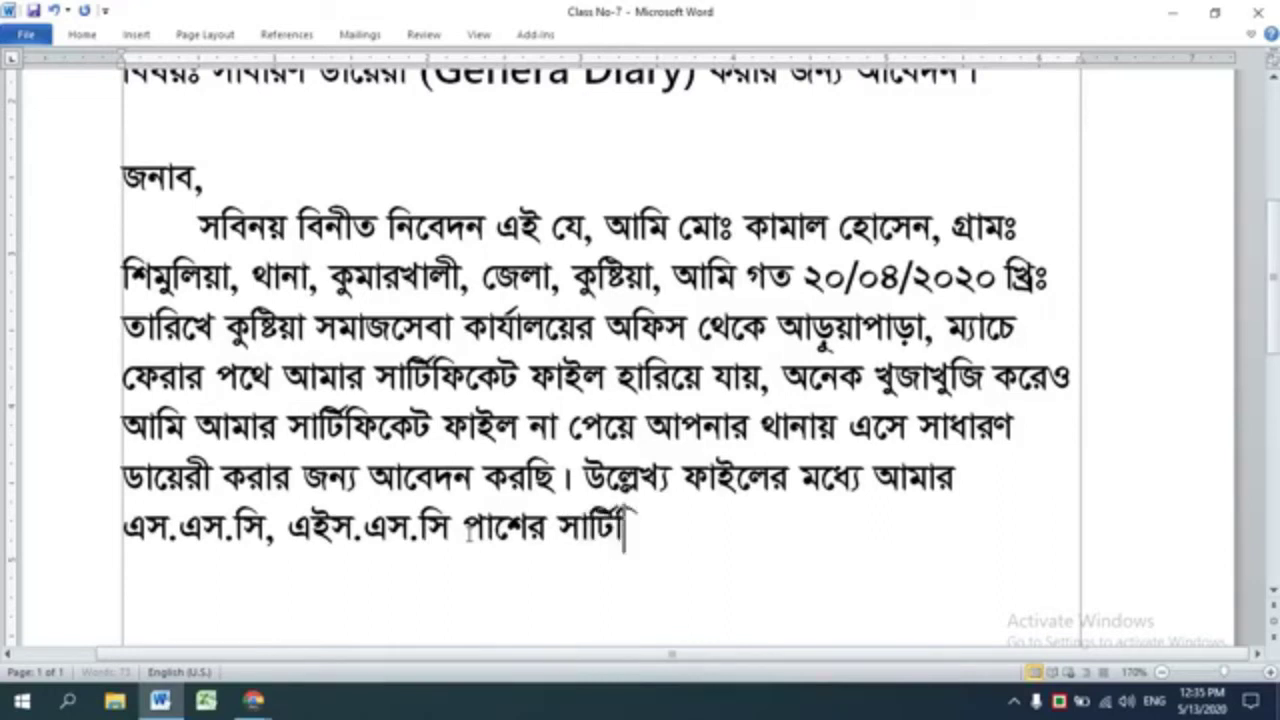
{"action": "type", "text": "ফিকেট "}
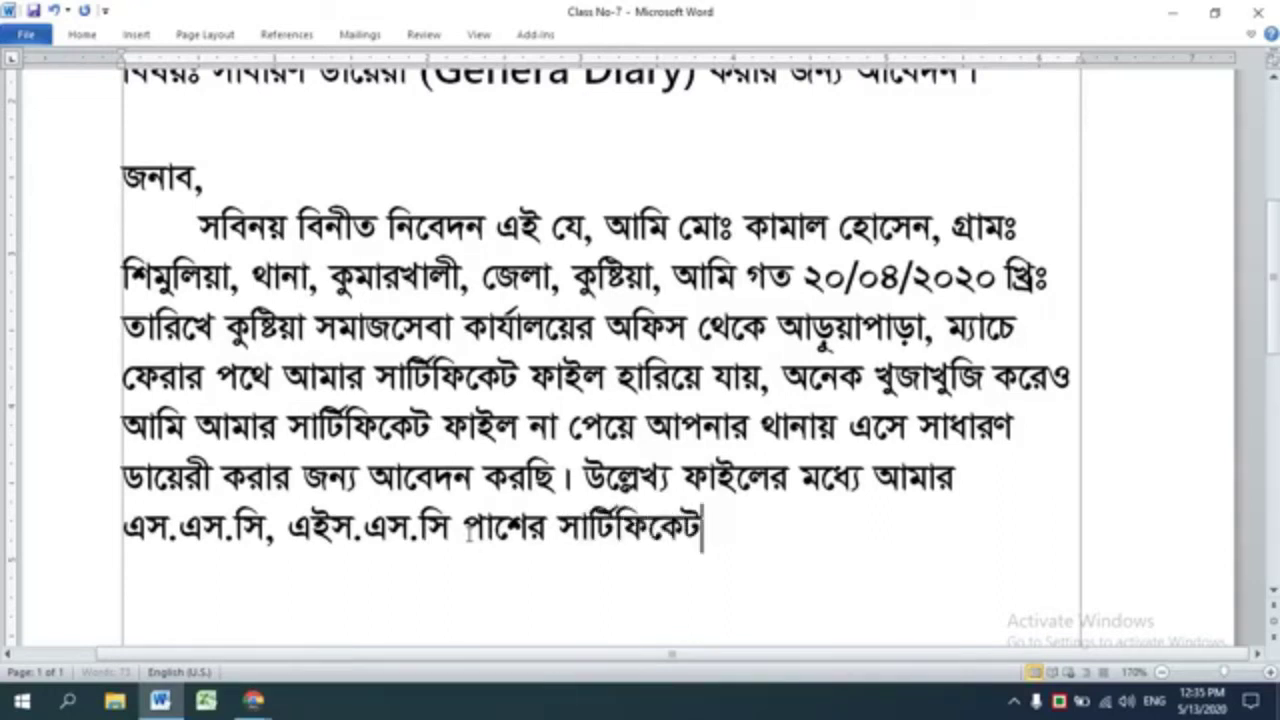
{"action": "type", "text": "সহ"}
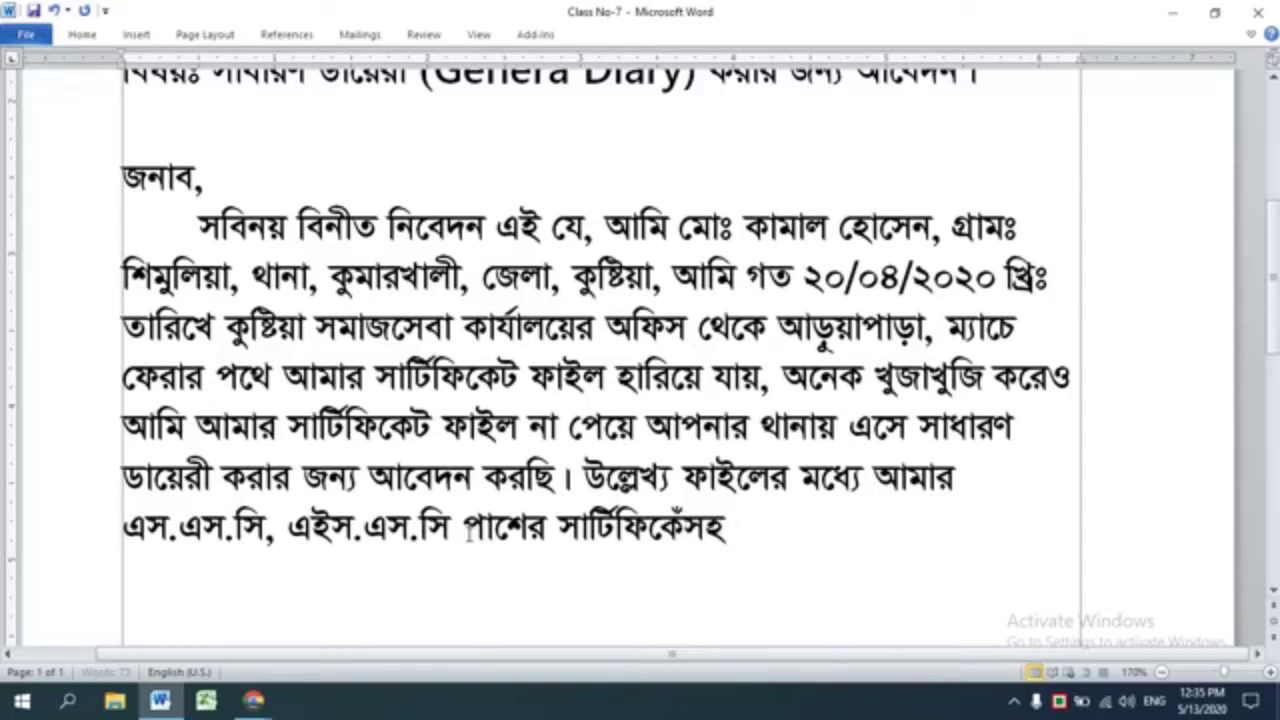
{"action": "key", "text": "BackSpace"}
{"action": "key", "text": "BackSpace"}
{"action": "key", "text": "BackSpace"}
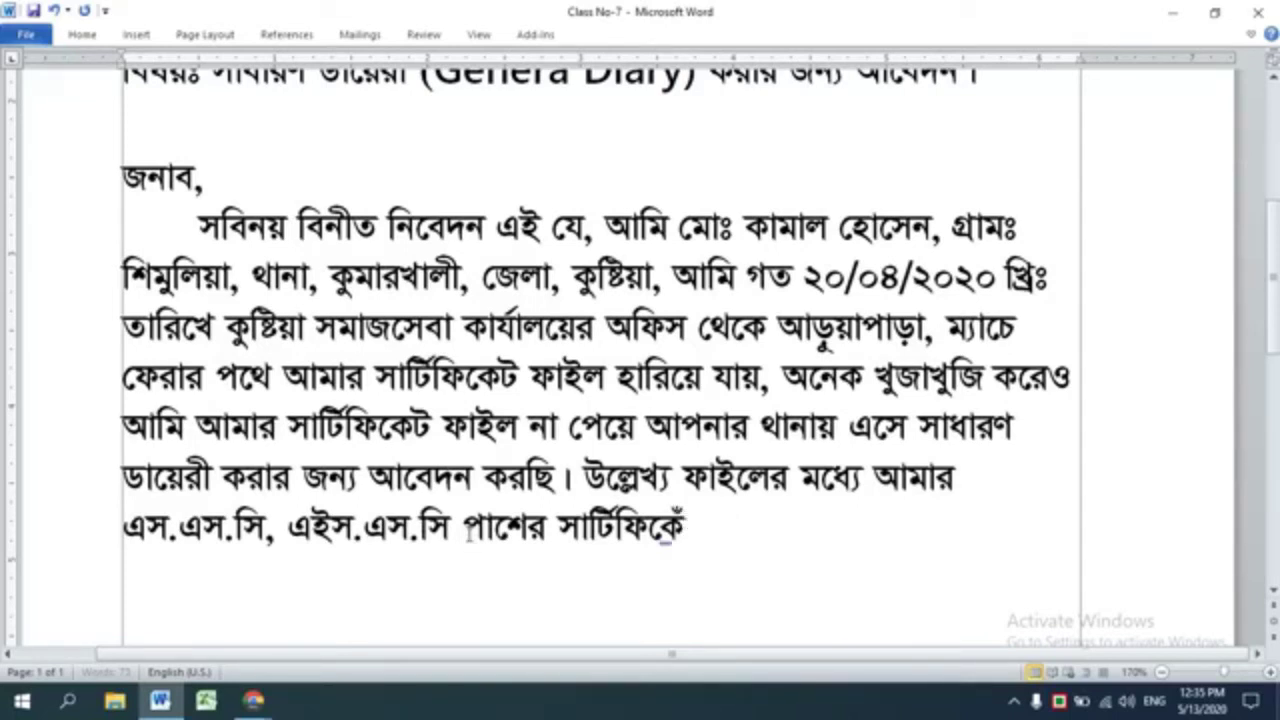
{"action": "key", "text": "BackSpace"}
{"action": "type", "text": "টস"}
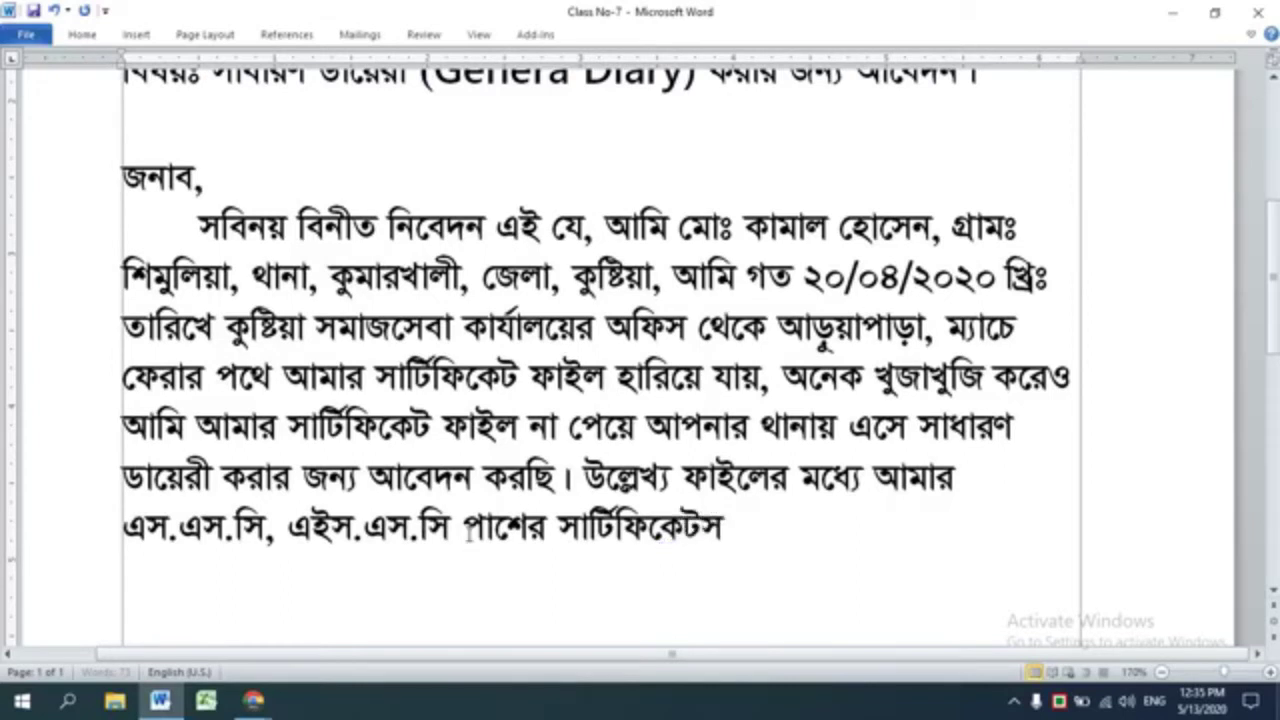
{"action": "type", "text": "হ "}
{"action": "type", "text": "বে"}
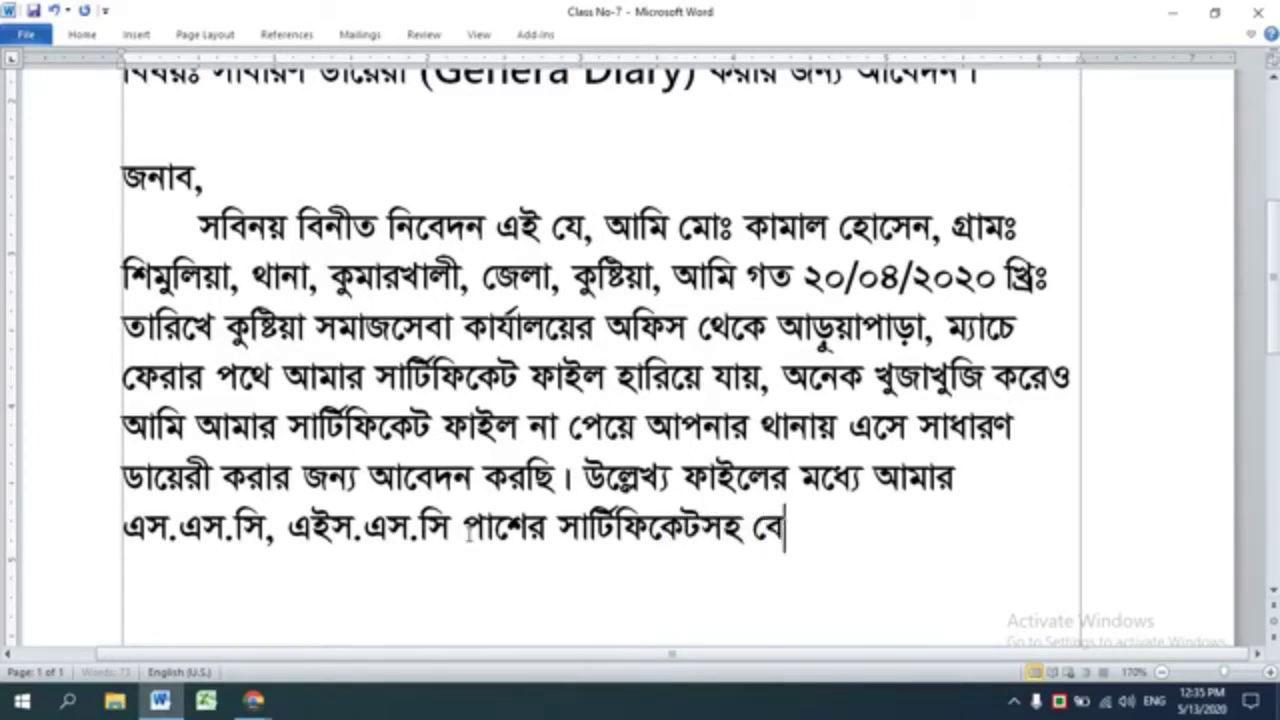
{"action": "type", "text": "শক"}
{"action": "type", "text": "িক"}
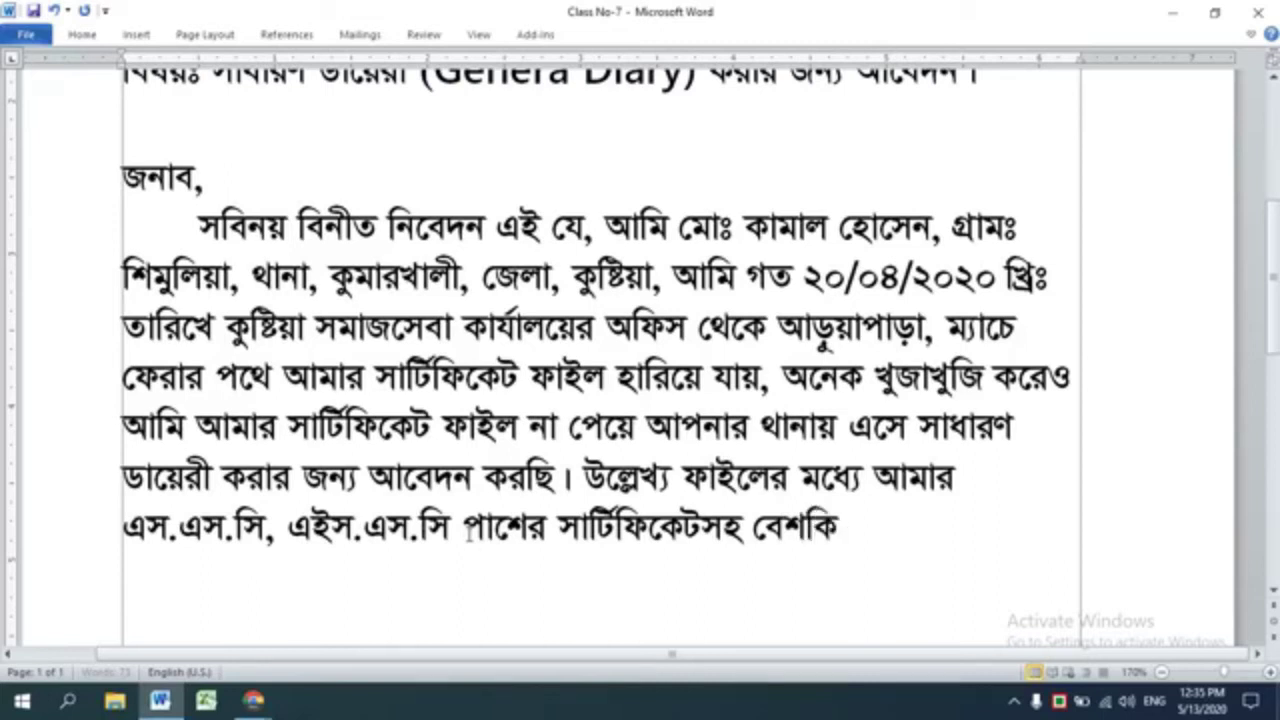
{"action": "type", "text": "ছু ম"}
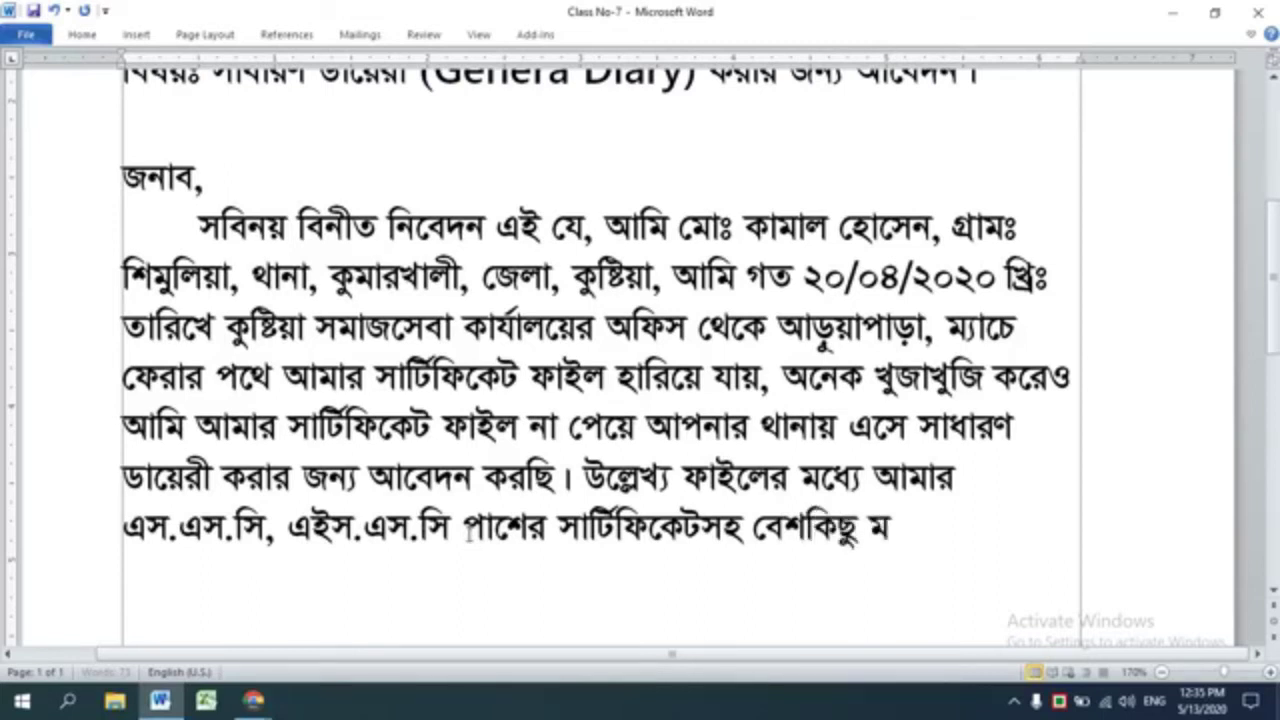
{"action": "type", "text": "ল্যবা"}
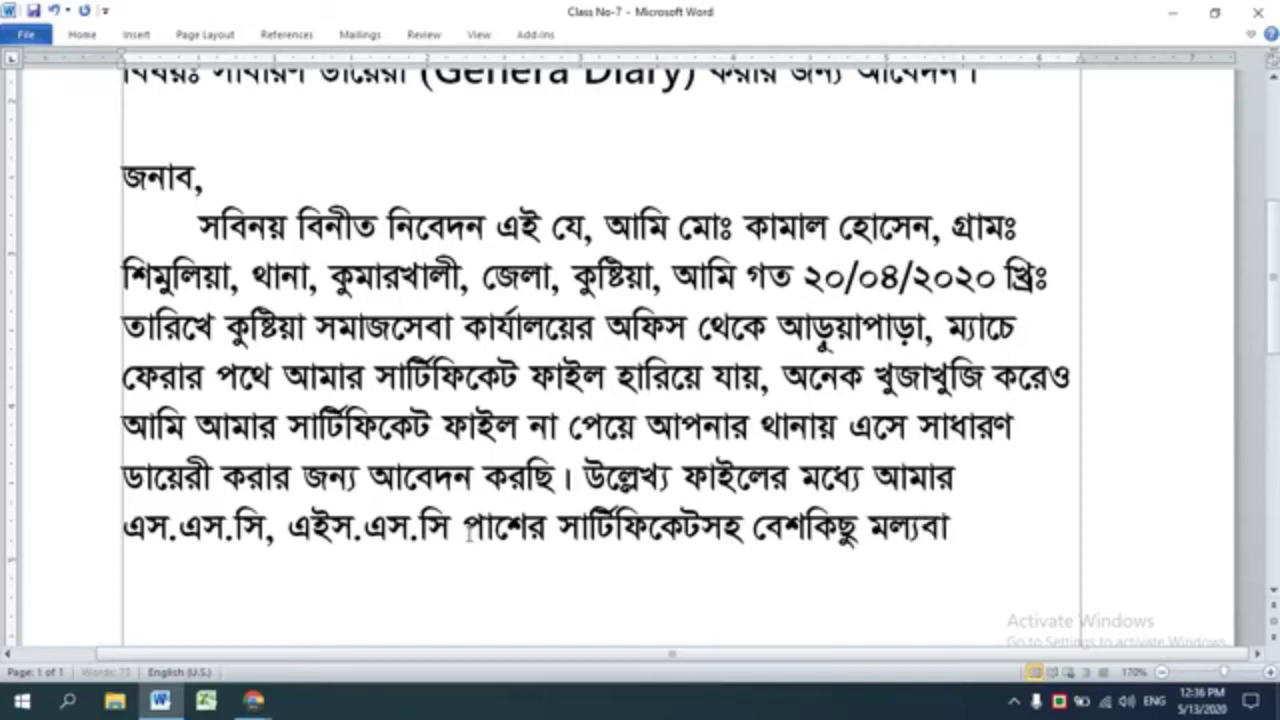
{"action": "type", "text": "ন কা"}
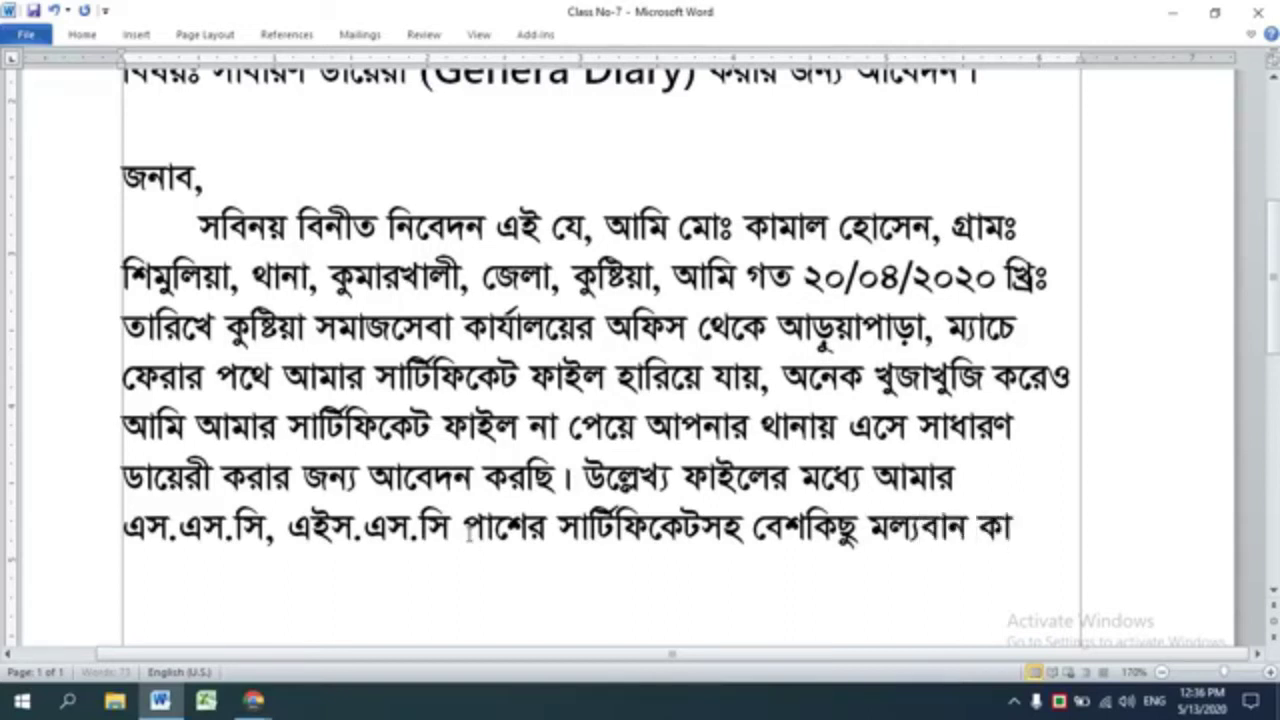
{"action": "type", "text": "গজ"}
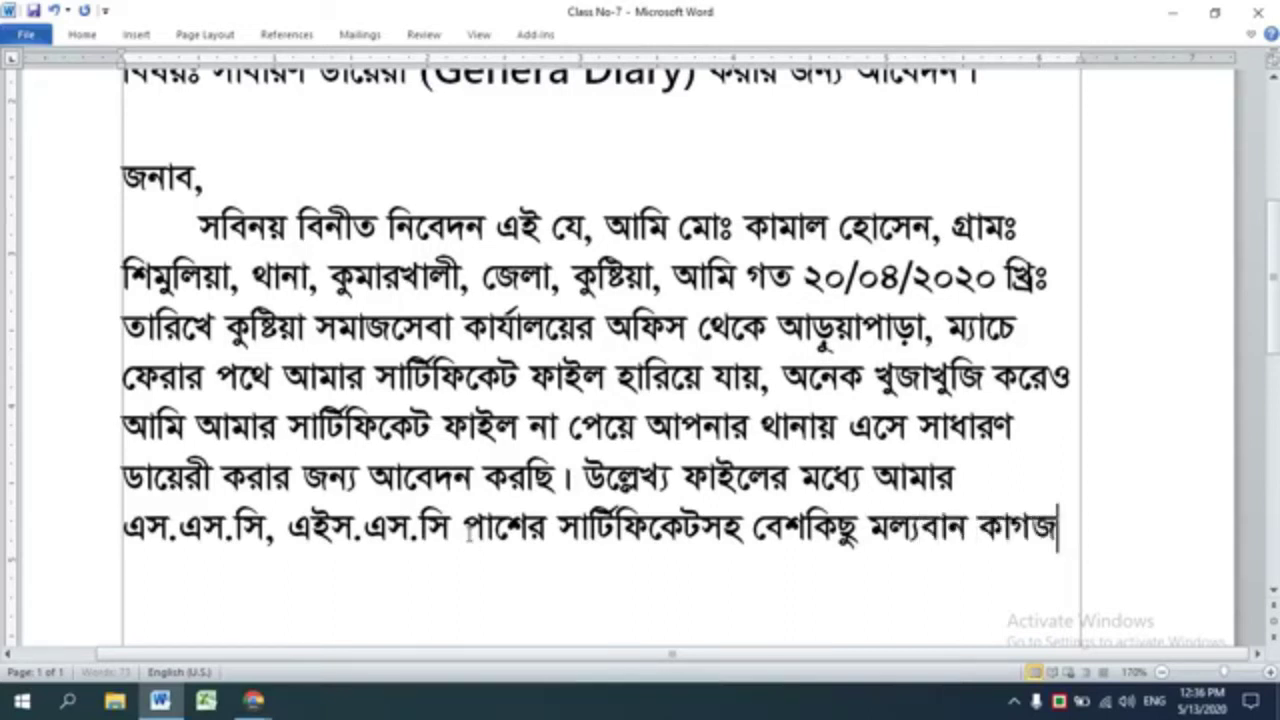
{"action": "type", "text": "পত্র"}
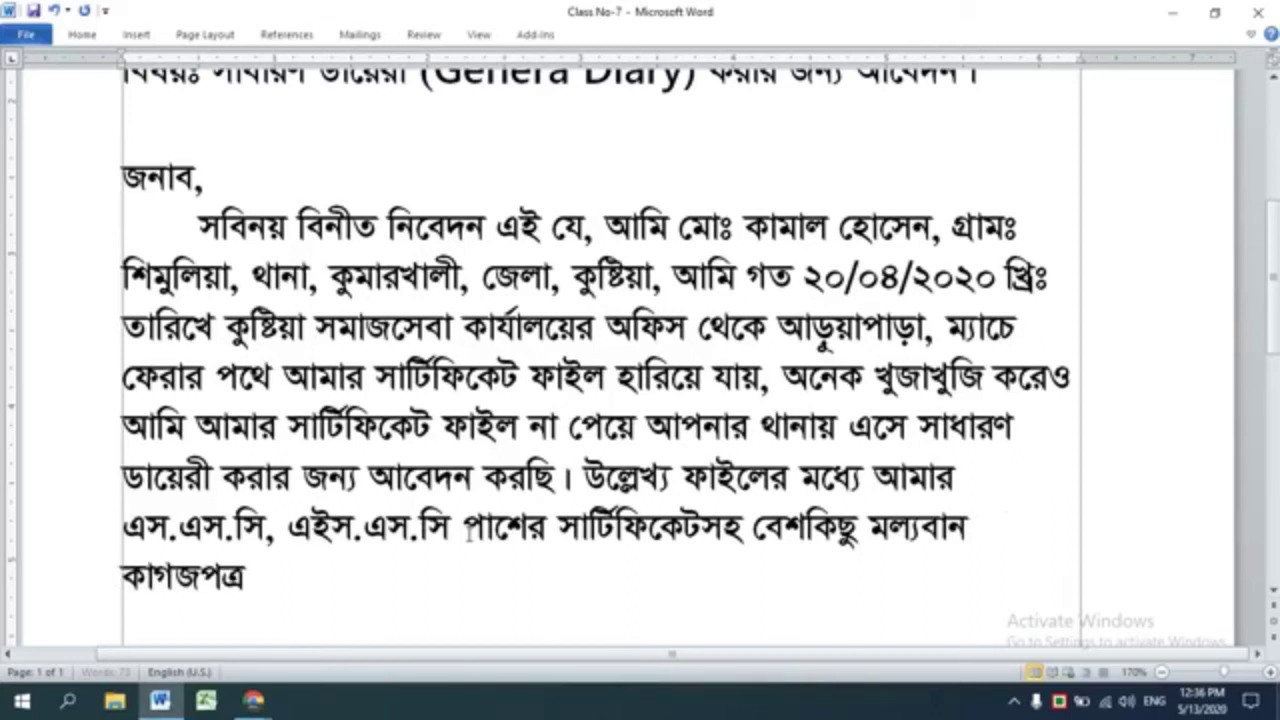
{"action": "type", "text": " রয়ে"}
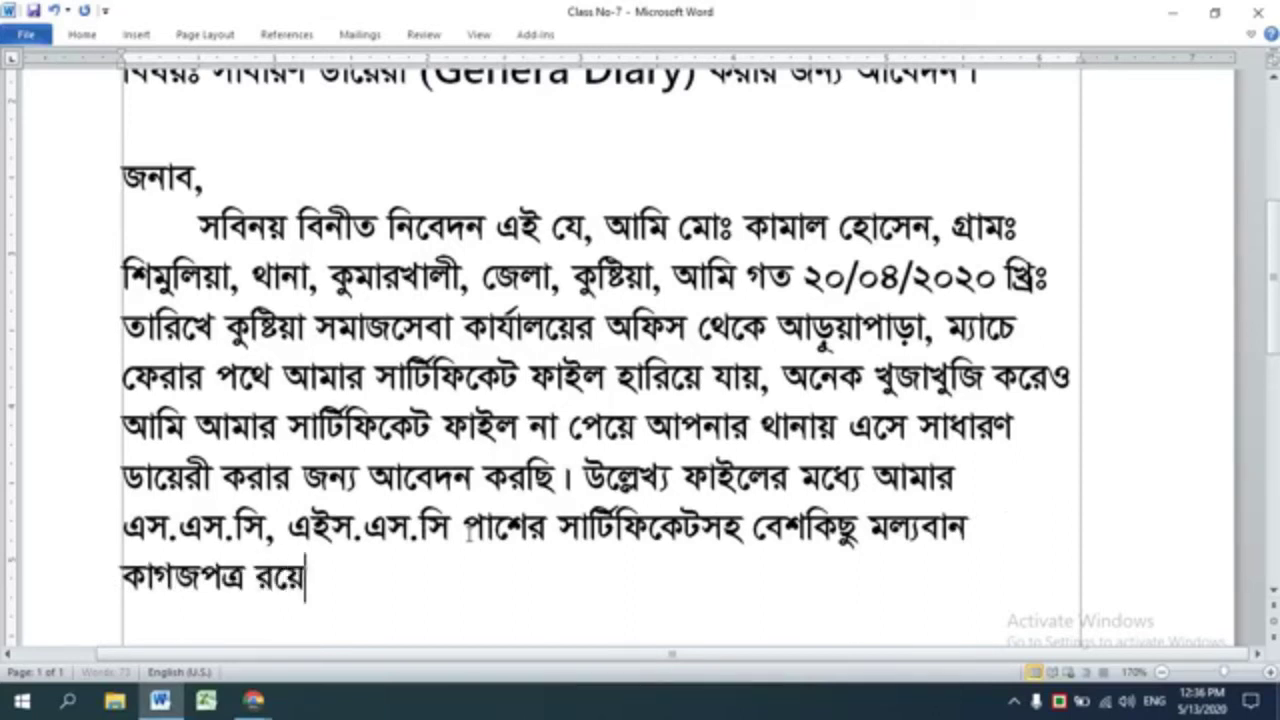
{"action": "type", "text": "ছে"}
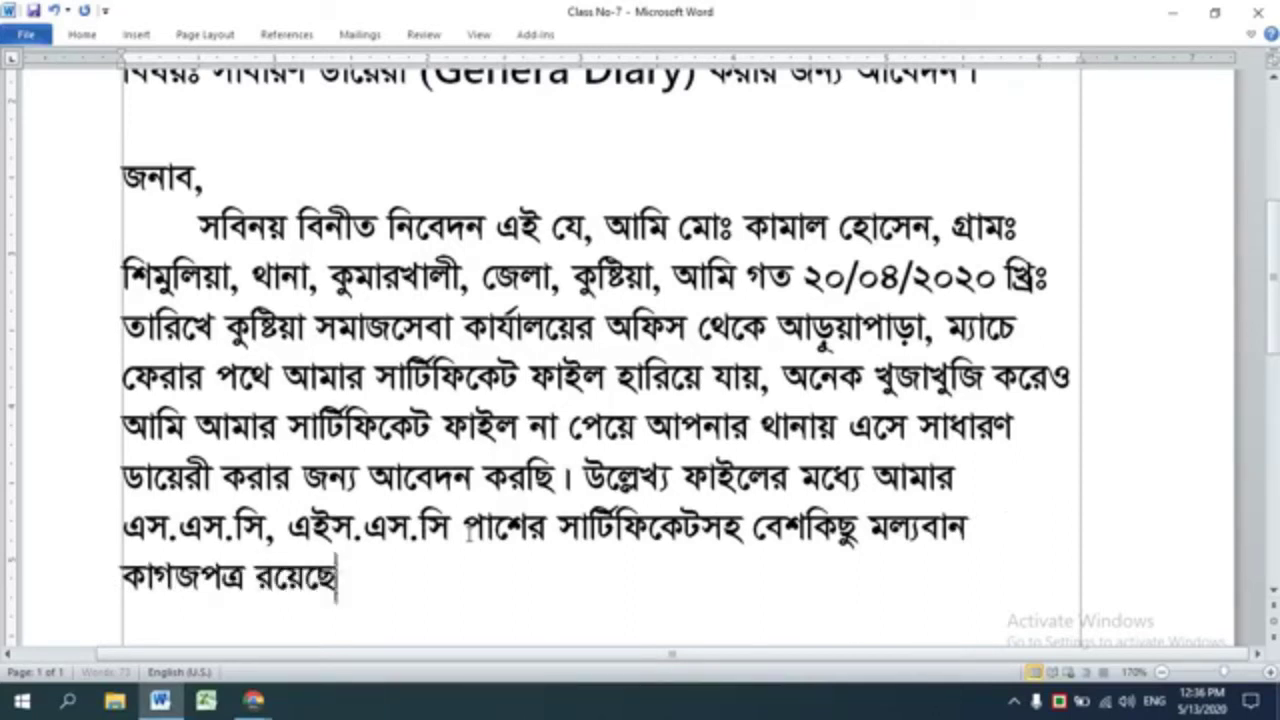
{"action": "type", "text": "।"}
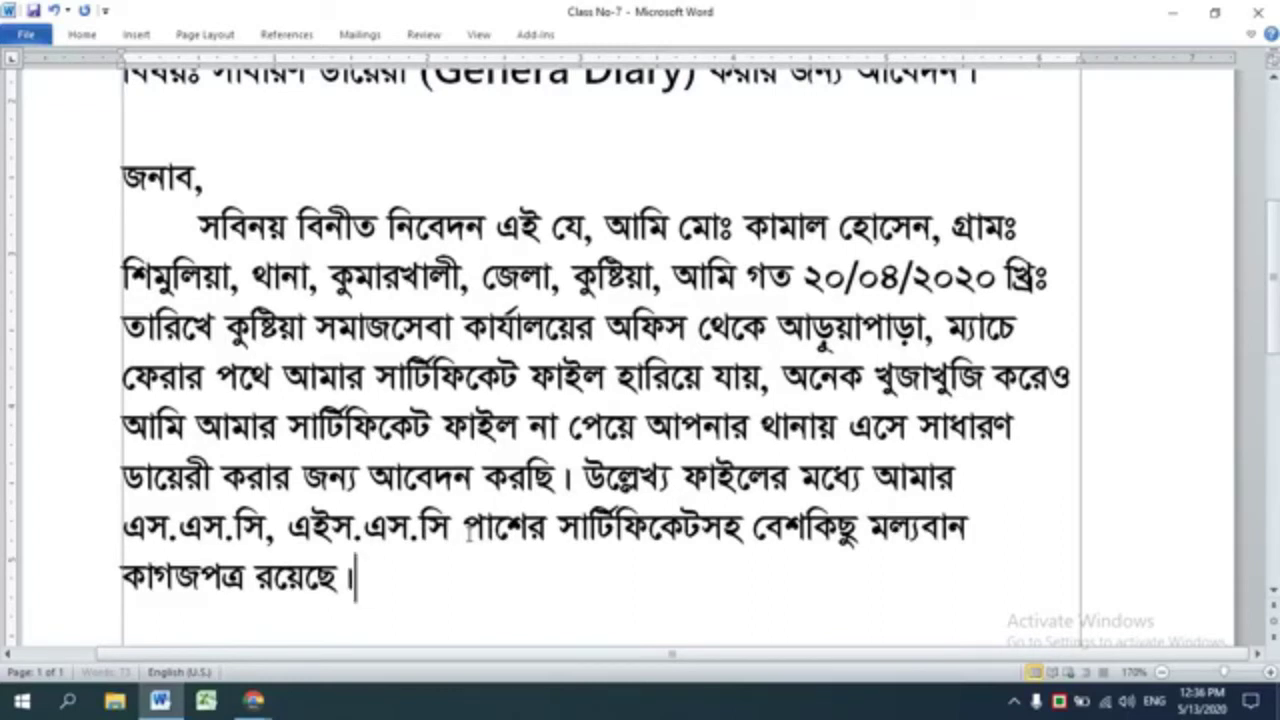
{"action": "scroll", "coordinate": [412, 355], "scroll_direction": "up", "scroll_amount": 1}
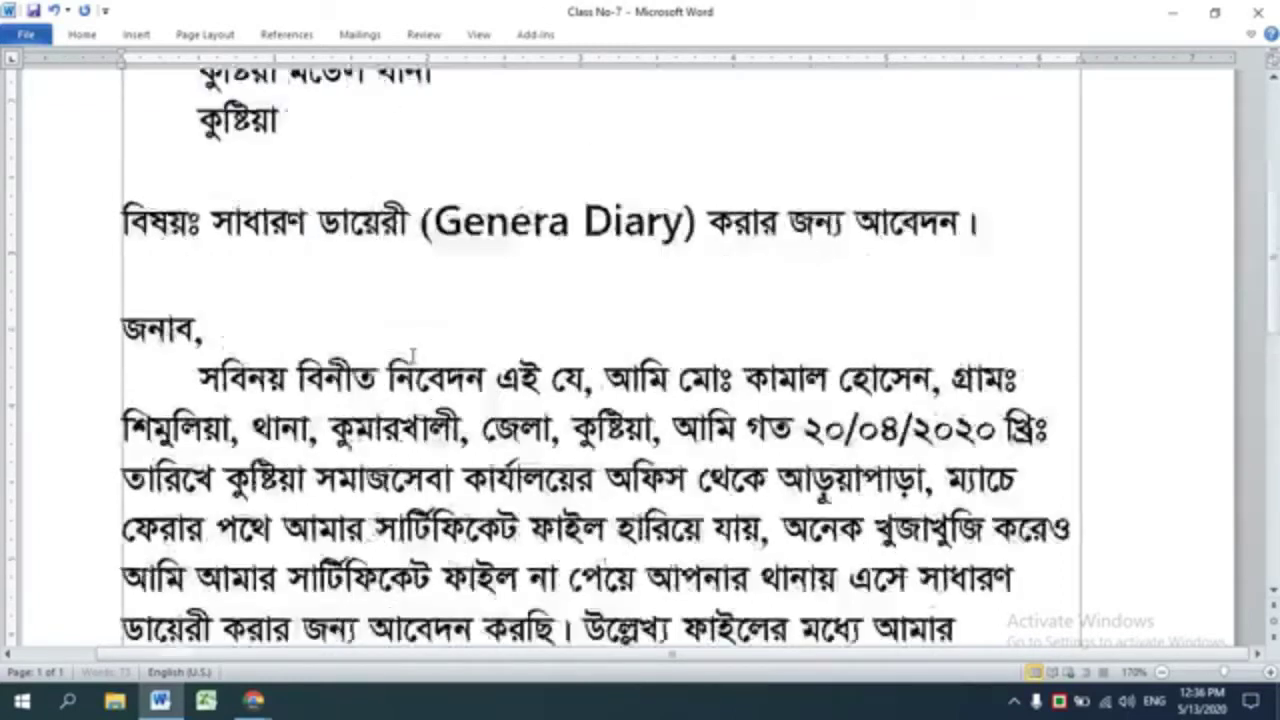
{"action": "scroll", "coordinate": [412, 355], "scroll_direction": "up", "scroll_amount": 3}
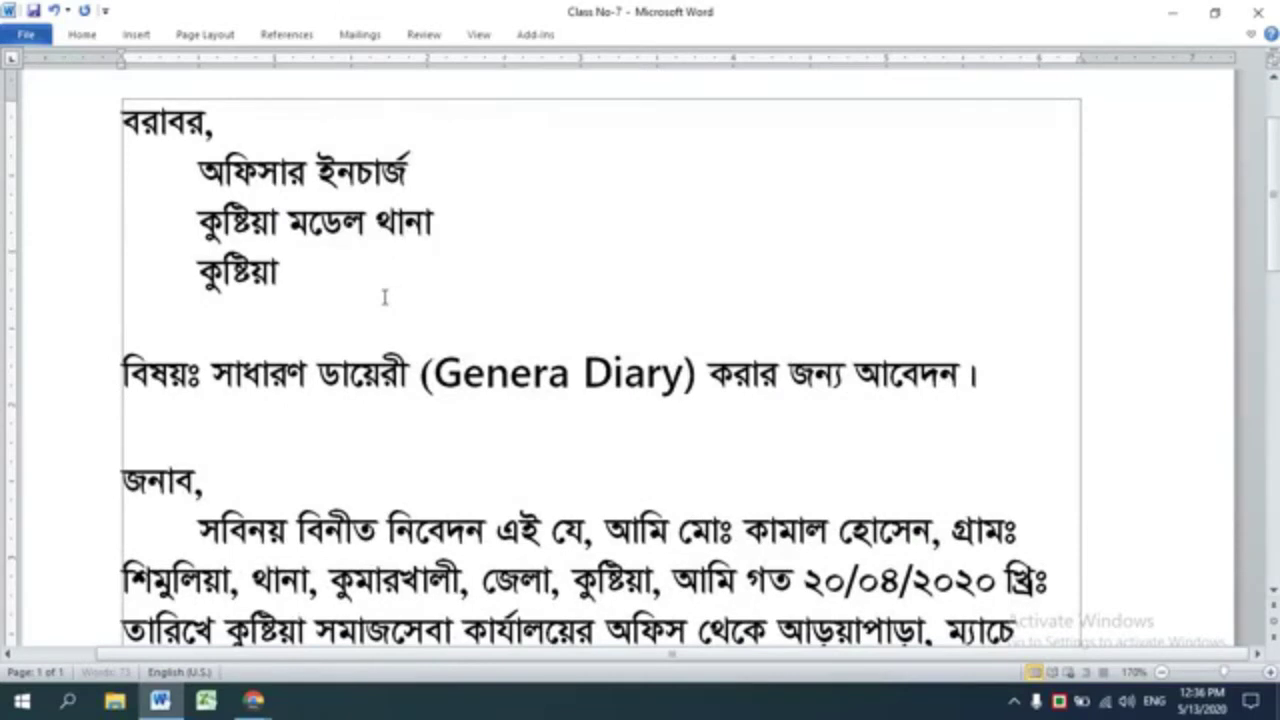
{"action": "scroll", "coordinate": [368, 290], "scroll_direction": "down", "scroll_amount": 3}
{"action": "scroll", "coordinate": [370, 295], "scroll_direction": "down", "scroll_amount": 1}
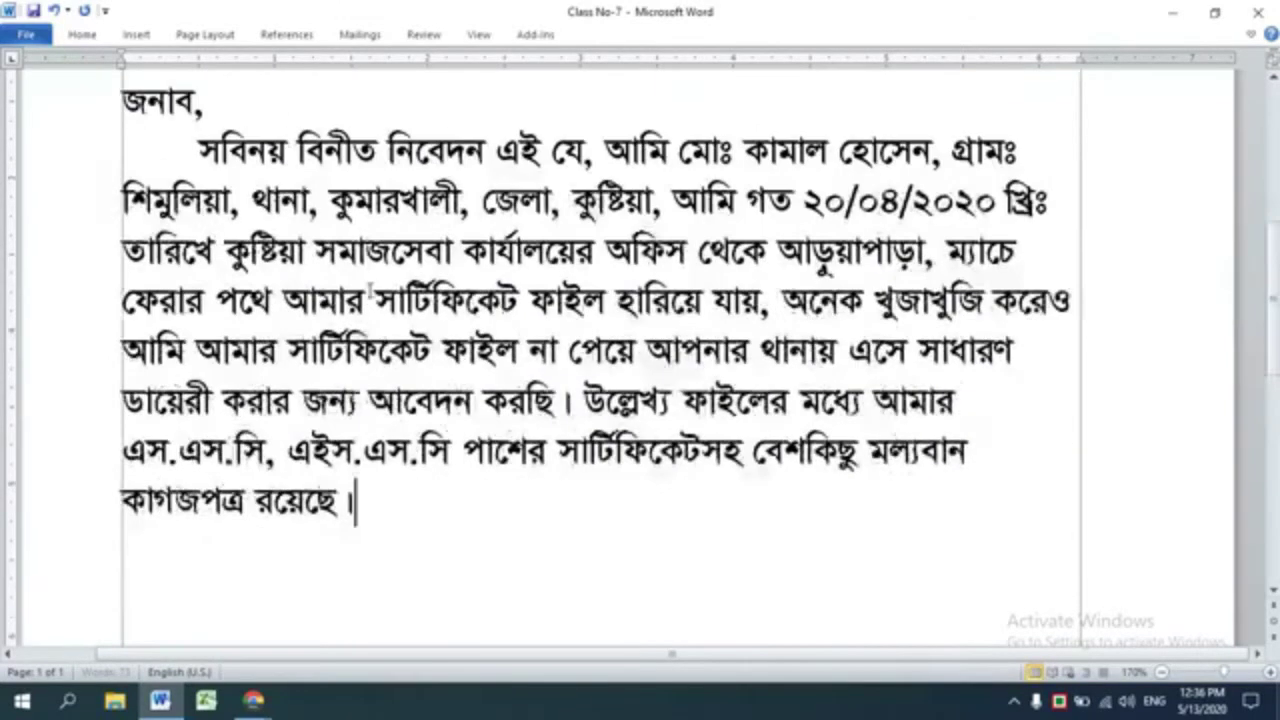
{"action": "scroll", "coordinate": [375, 305], "scroll_direction": "down", "scroll_amount": 2}
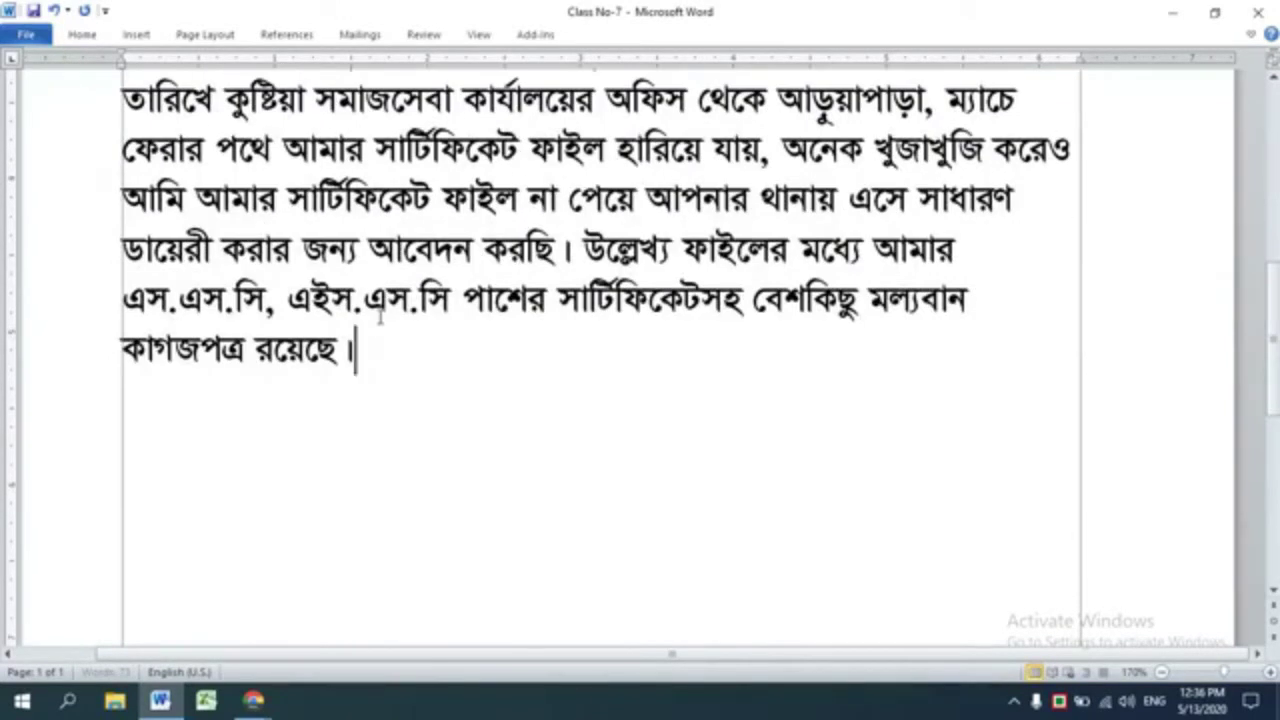
- Start a new paragraph 'অতএব মহোদয়ের নিকট আকুল আবেদন আমাকে উক্ত সমস্যাটি বিবেচনা করে'
{"action": "key", "text": "Return"}
{"action": "type", "text": "অ"}
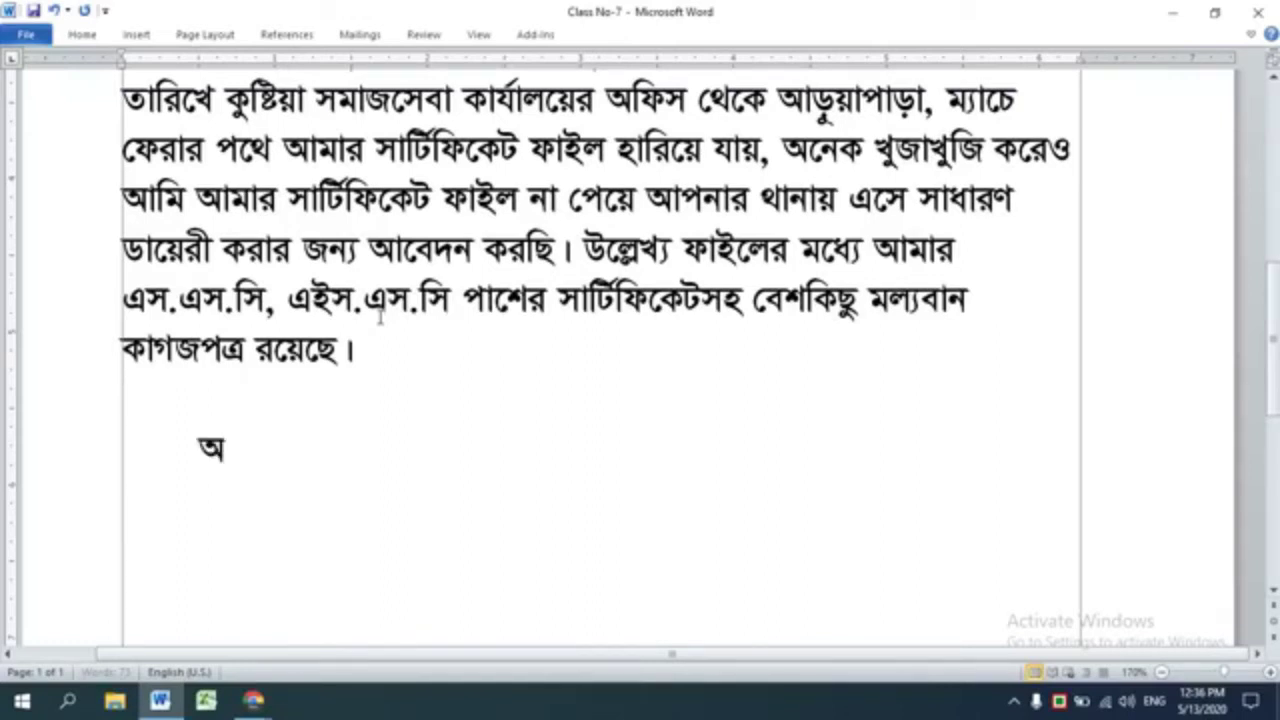
{"action": "type", "text": "তএ"}
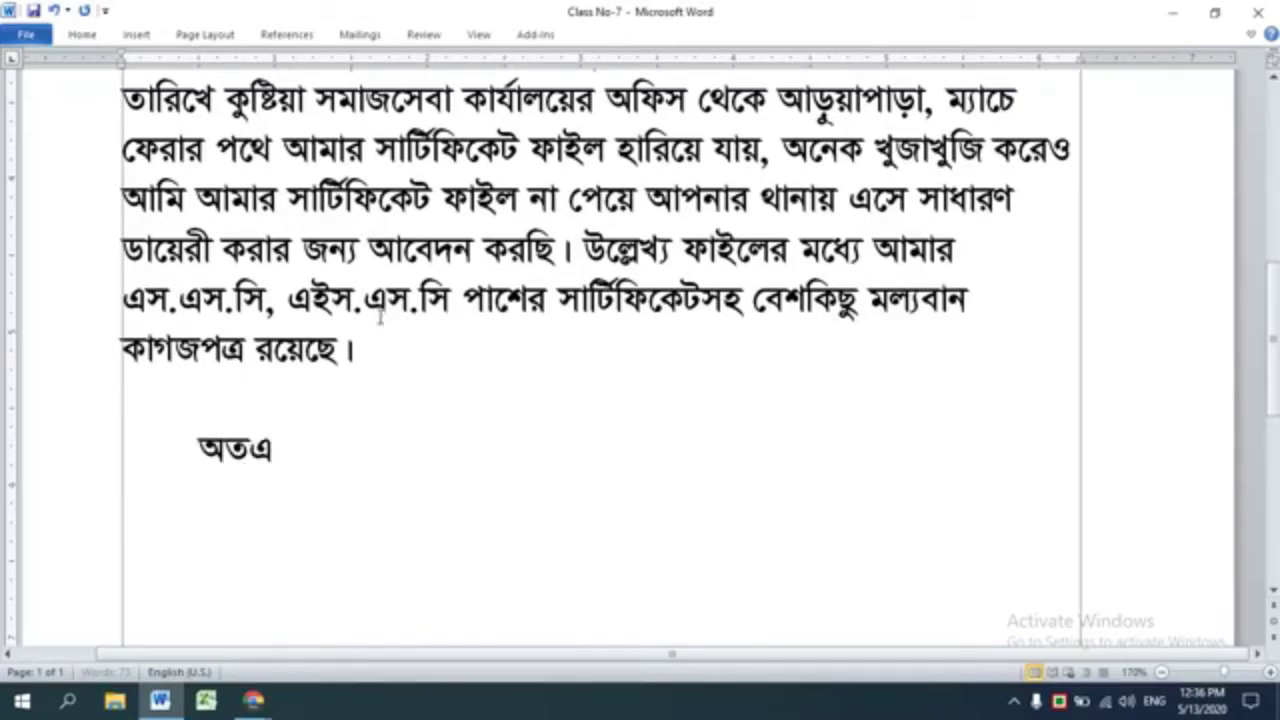
{"action": "type", "text": "ব মহো"}
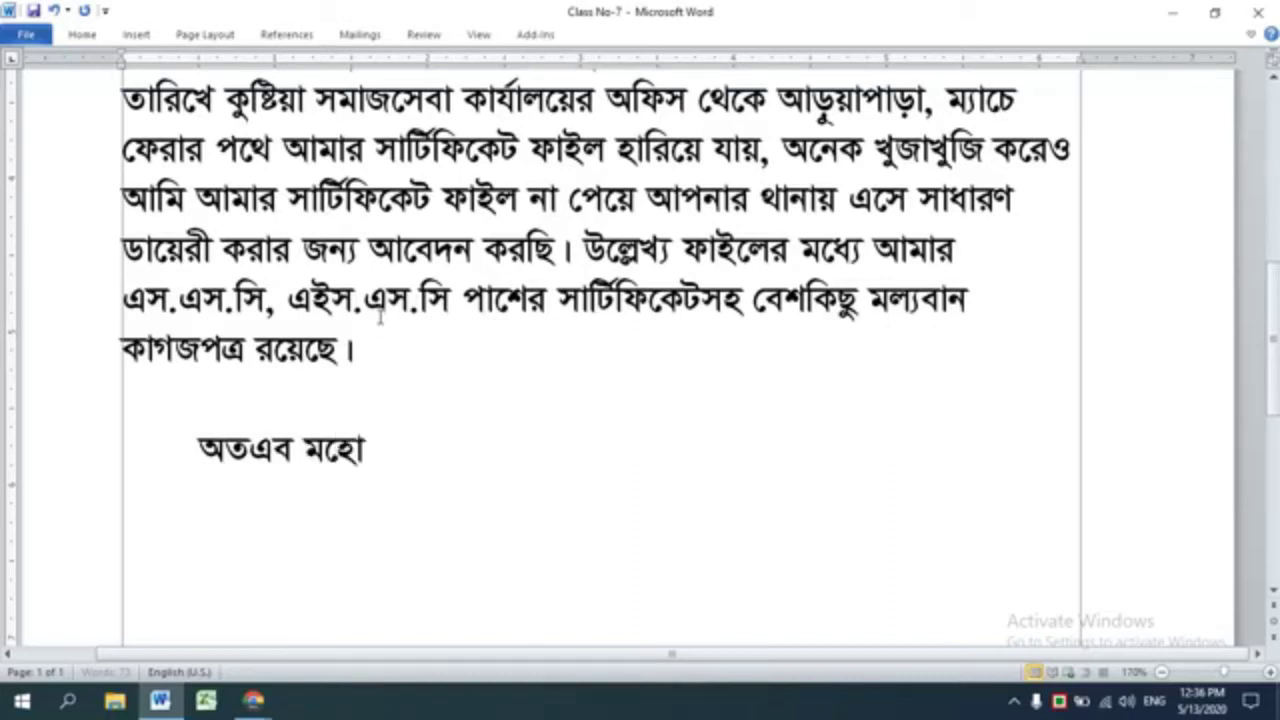
{"action": "type", "text": "দ"}
{"action": "key", "text": "BackSpace"}
{"action": "type", "text": "দ"}
{"action": "type", "text": "য়ের িন"}
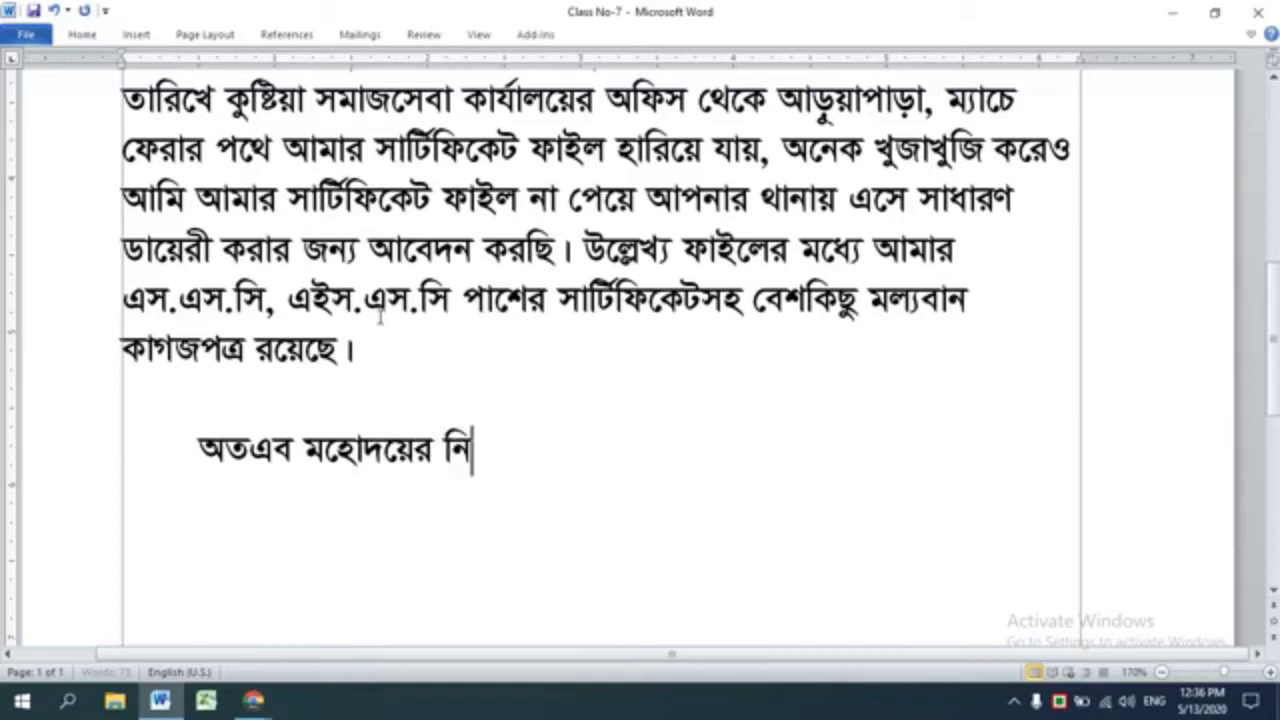
{"action": "type", "text": "কট আক"}
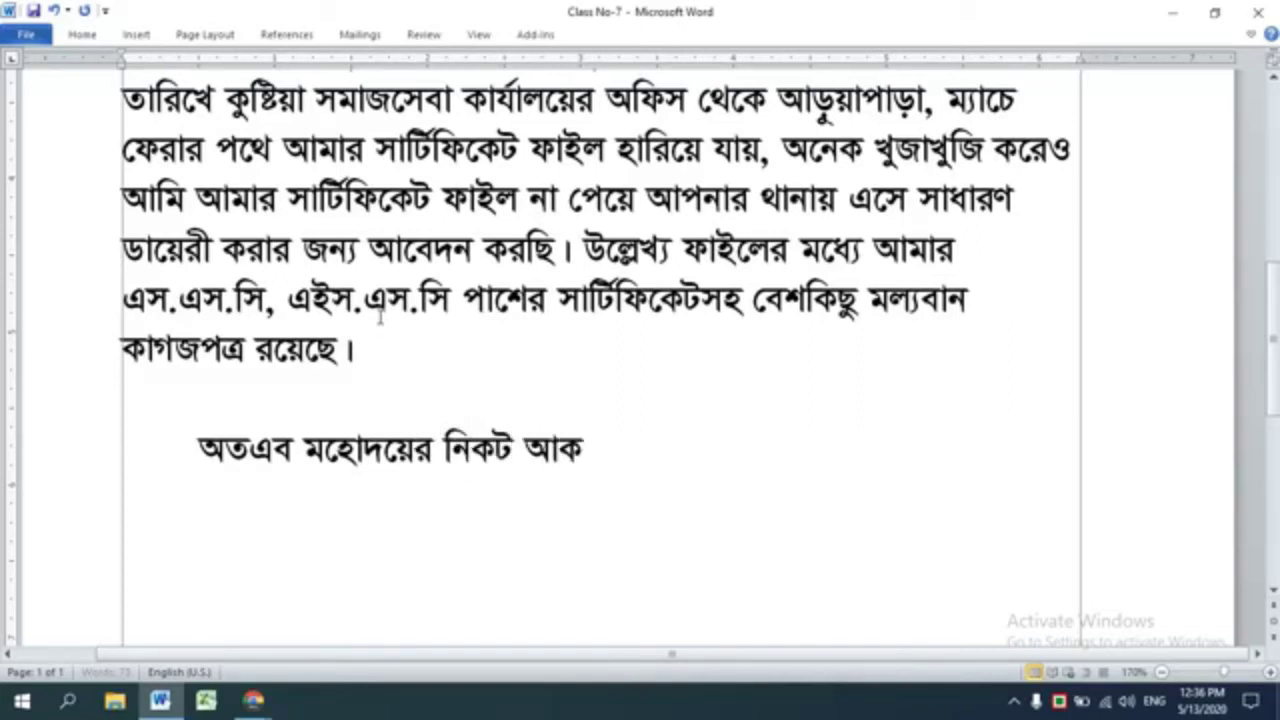
{"action": "type", "text": "ল আ"}
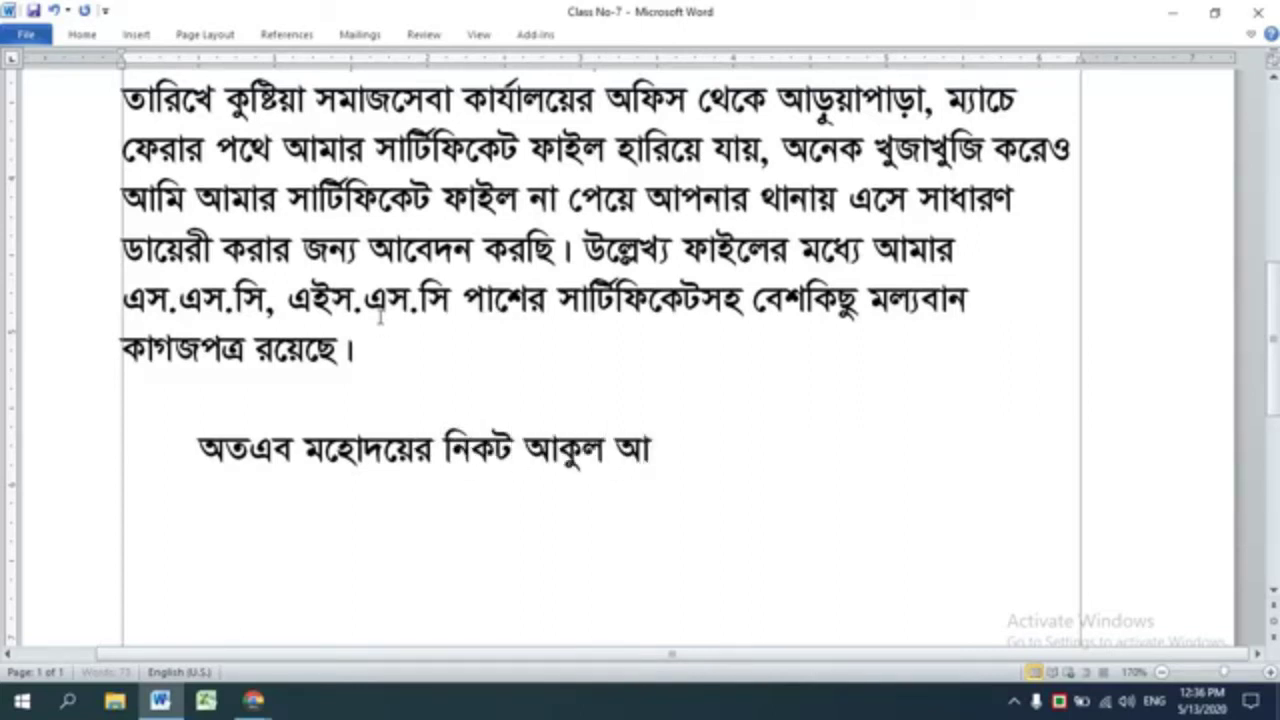
{"action": "type", "text": "েবদন"}
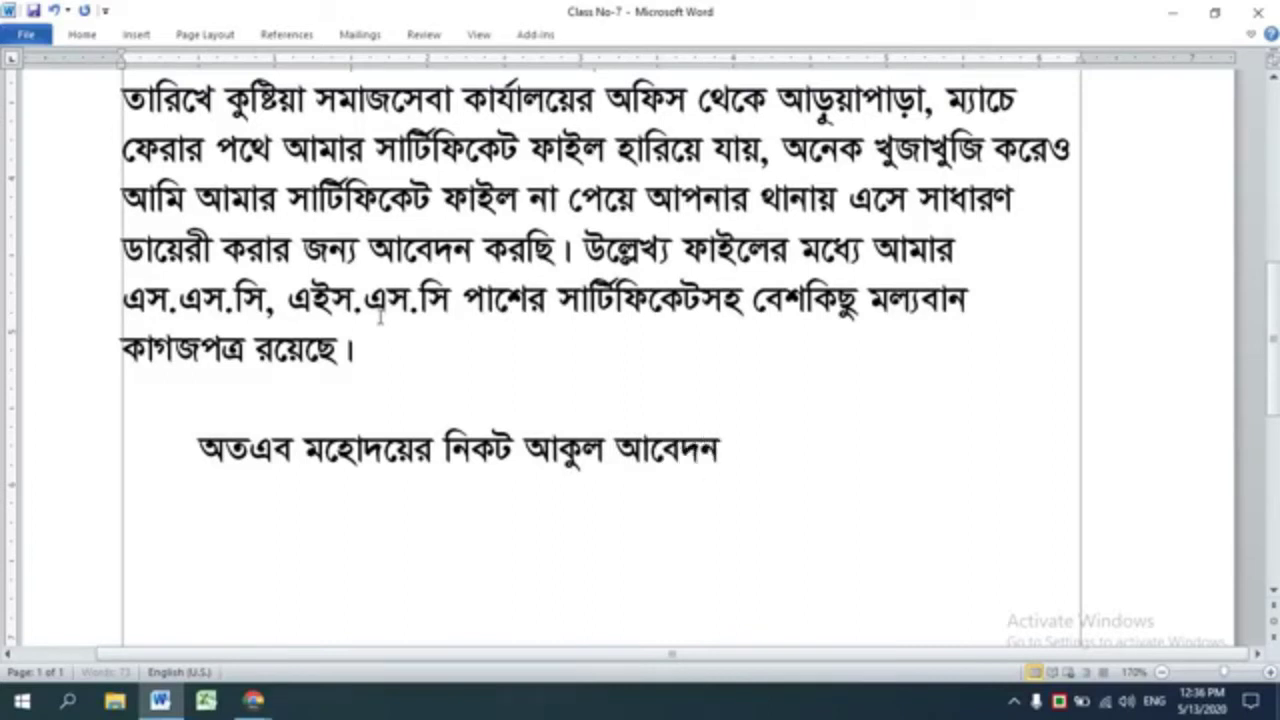
{"action": "type", "text": " আ"}
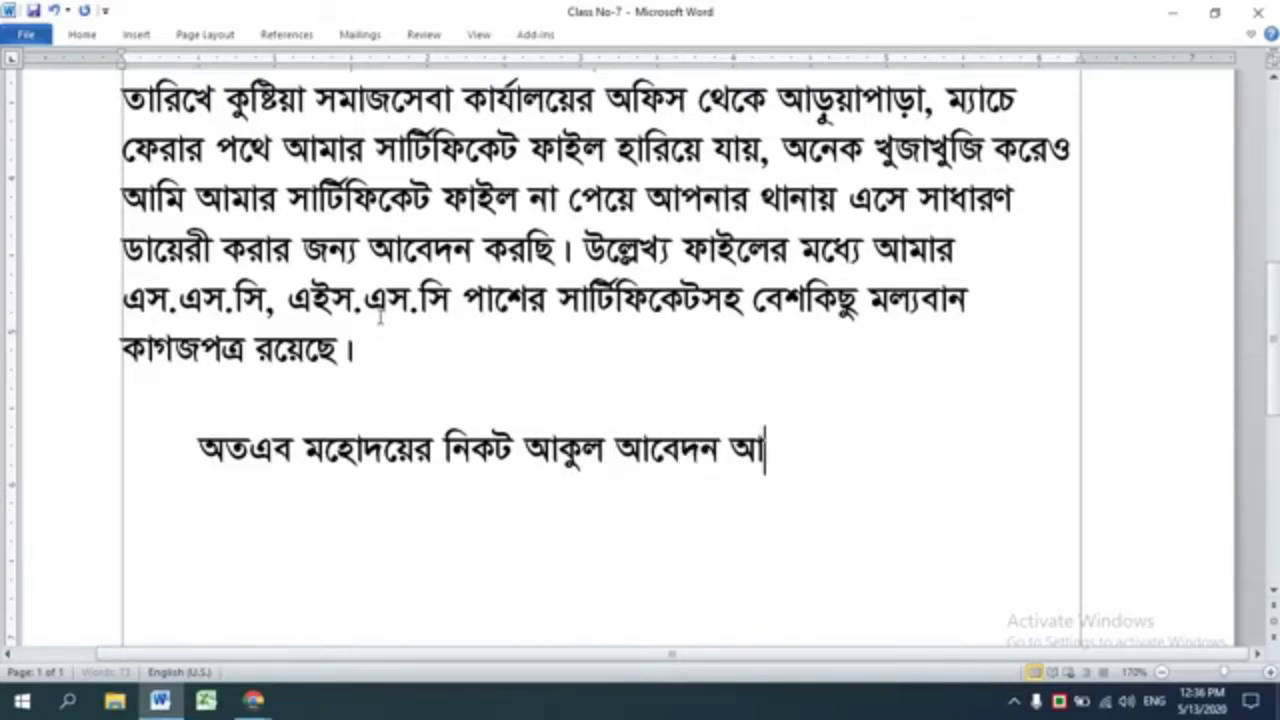
{"action": "type", "text": "মাকে"}
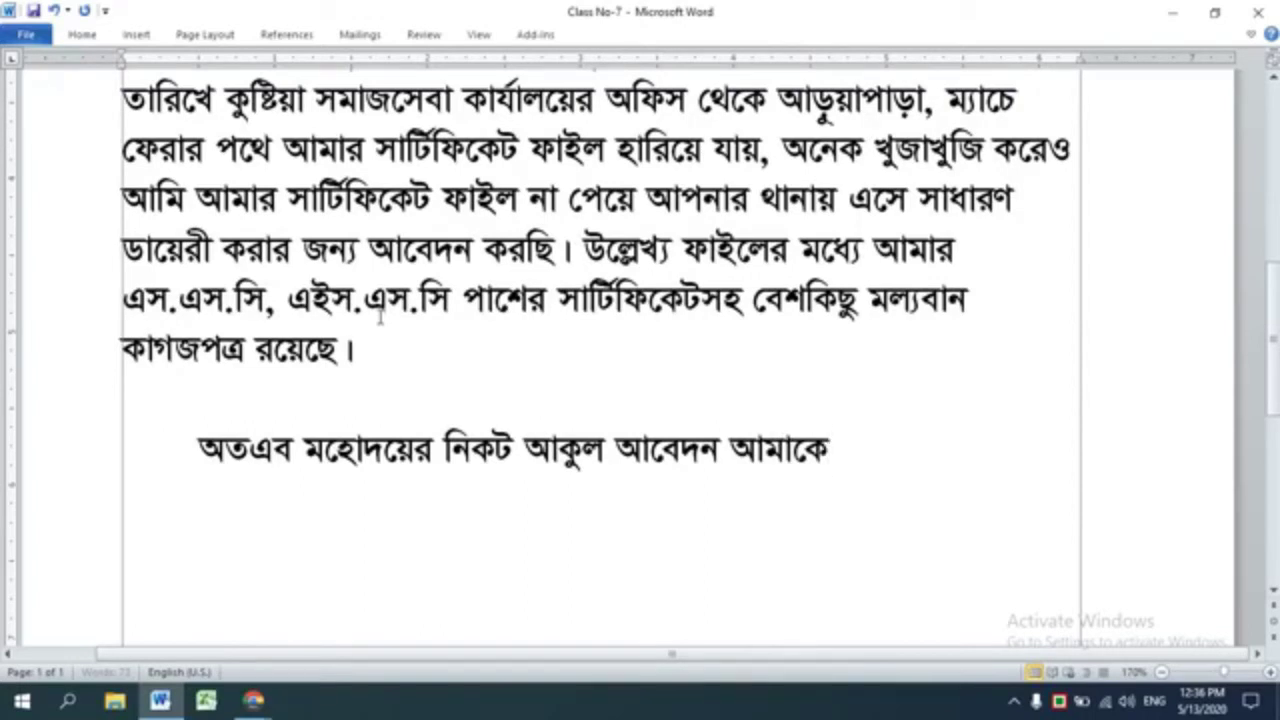
{"action": "type", "text": " উক্ত"}
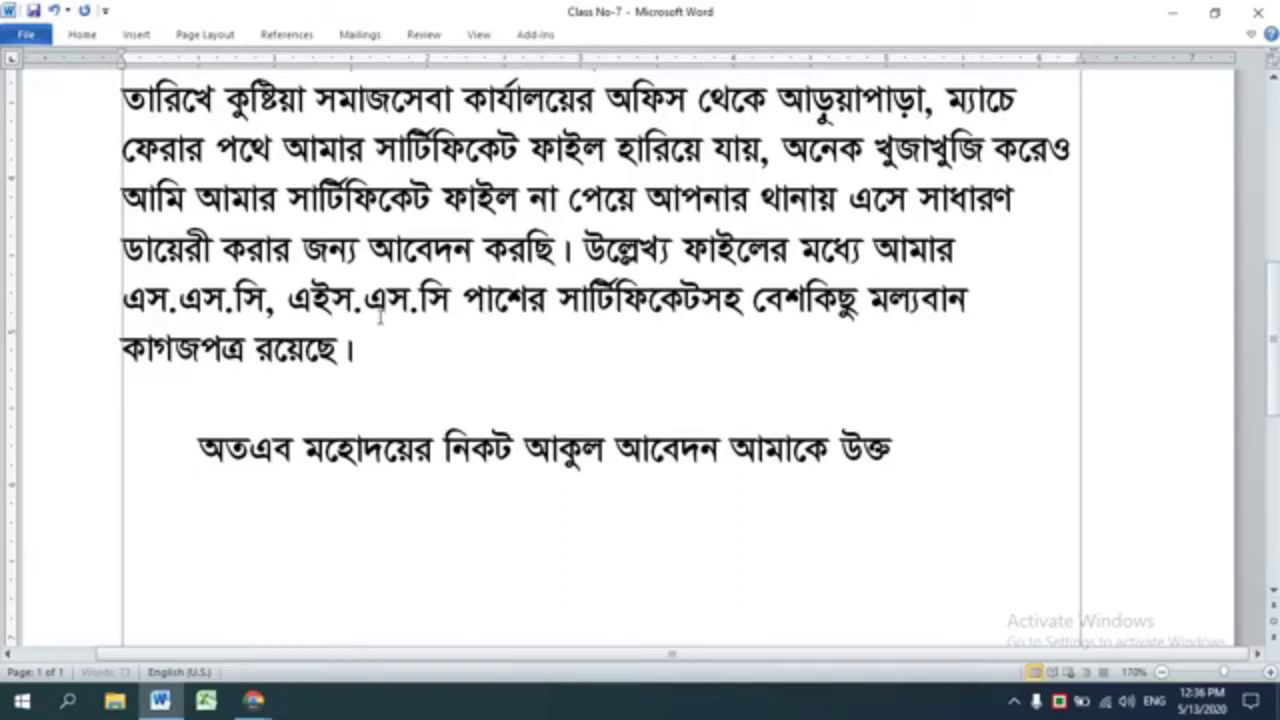
{"action": "type", "text": " স"}
{"action": "type", "text": "মস্য"}
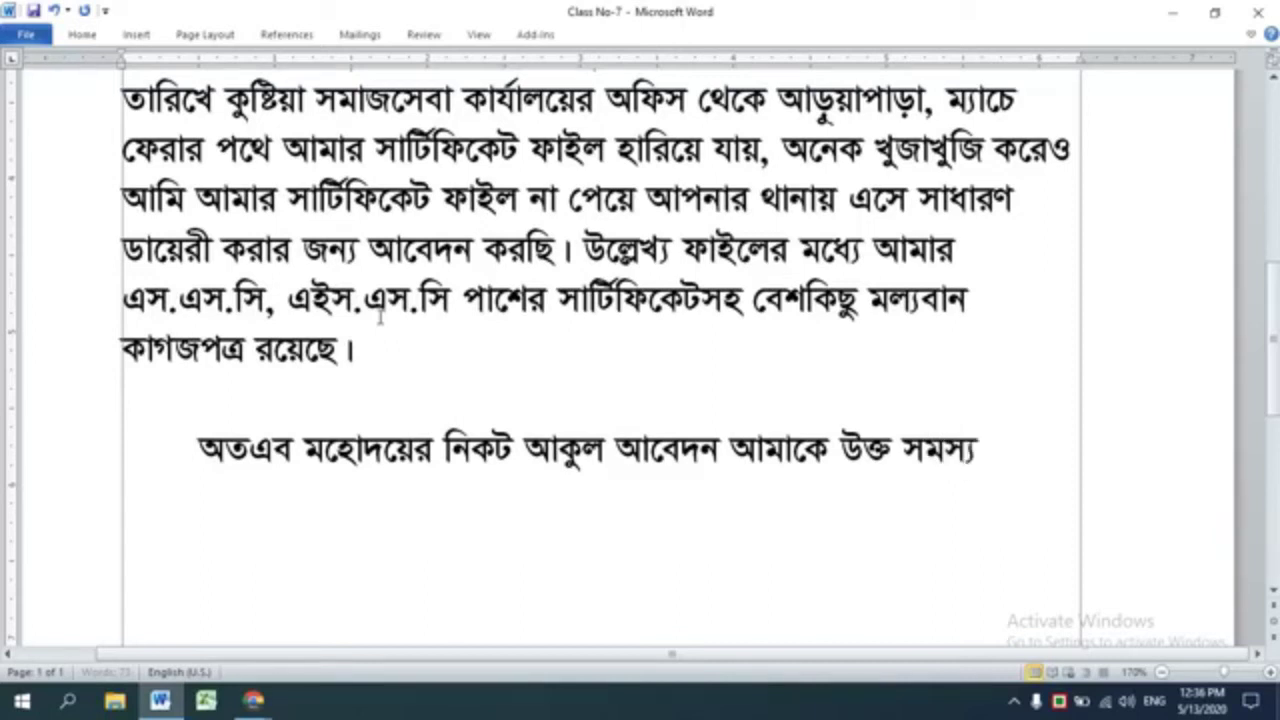
{"action": "type", "text": "াটি ি"}
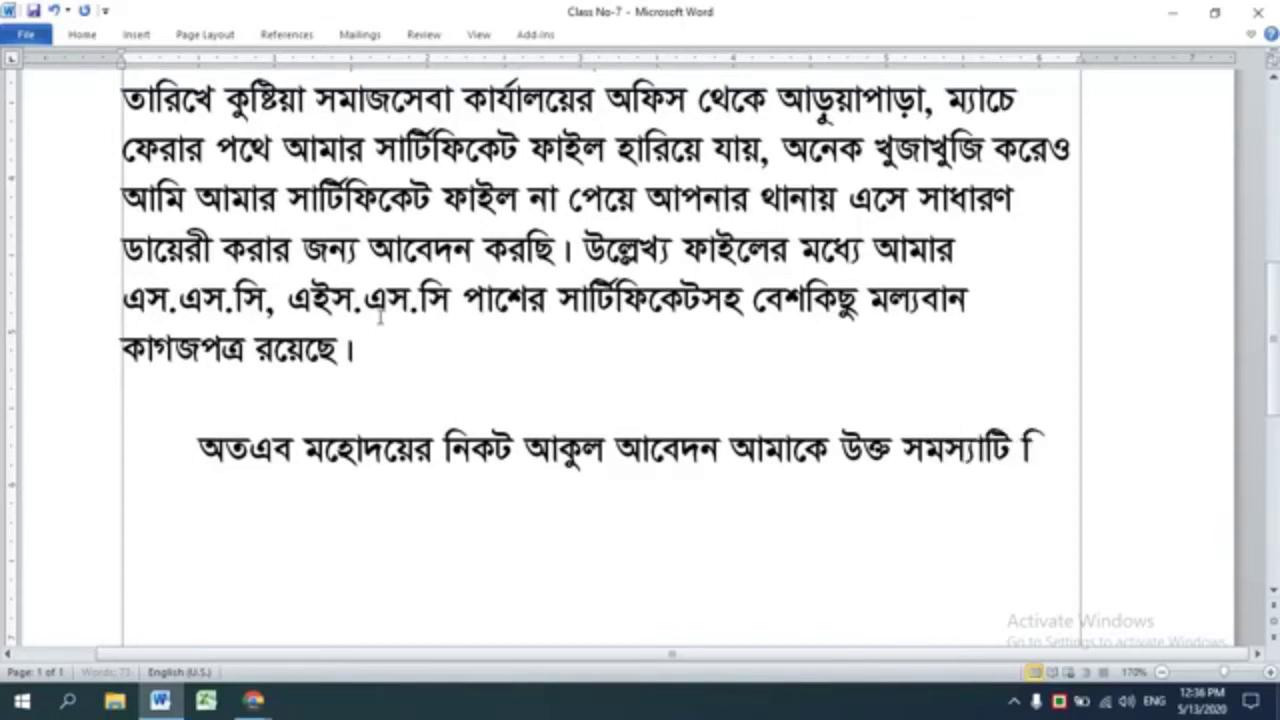
{"action": "type", "text": "ব"}
{"action": "type", "text": "ব"}
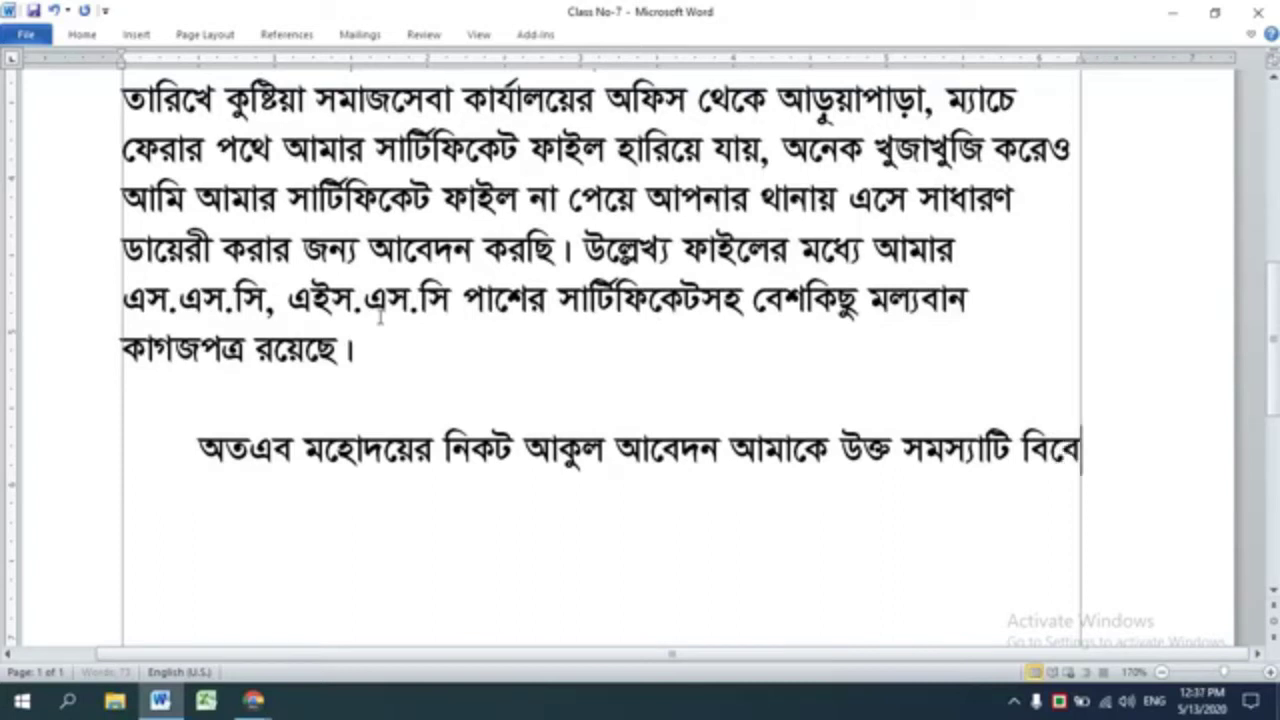
{"action": "type", "text": "চনা"}
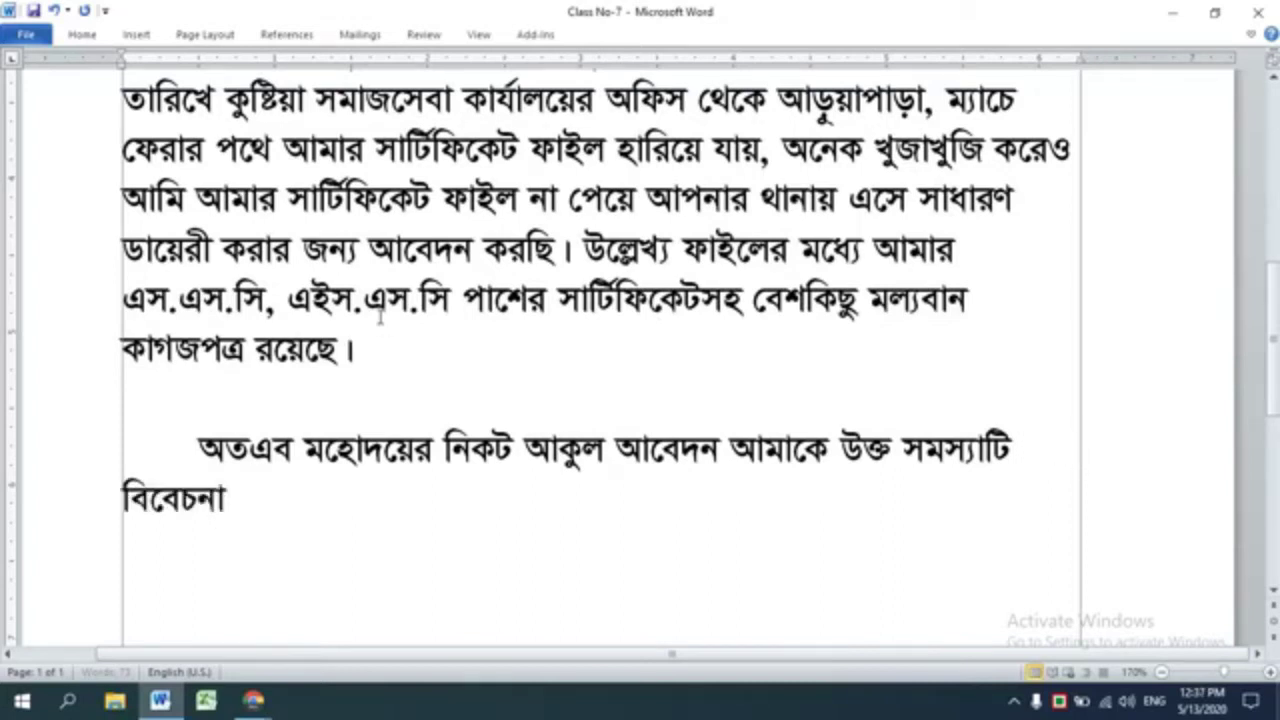
{"action": "type", "text": " কের"}
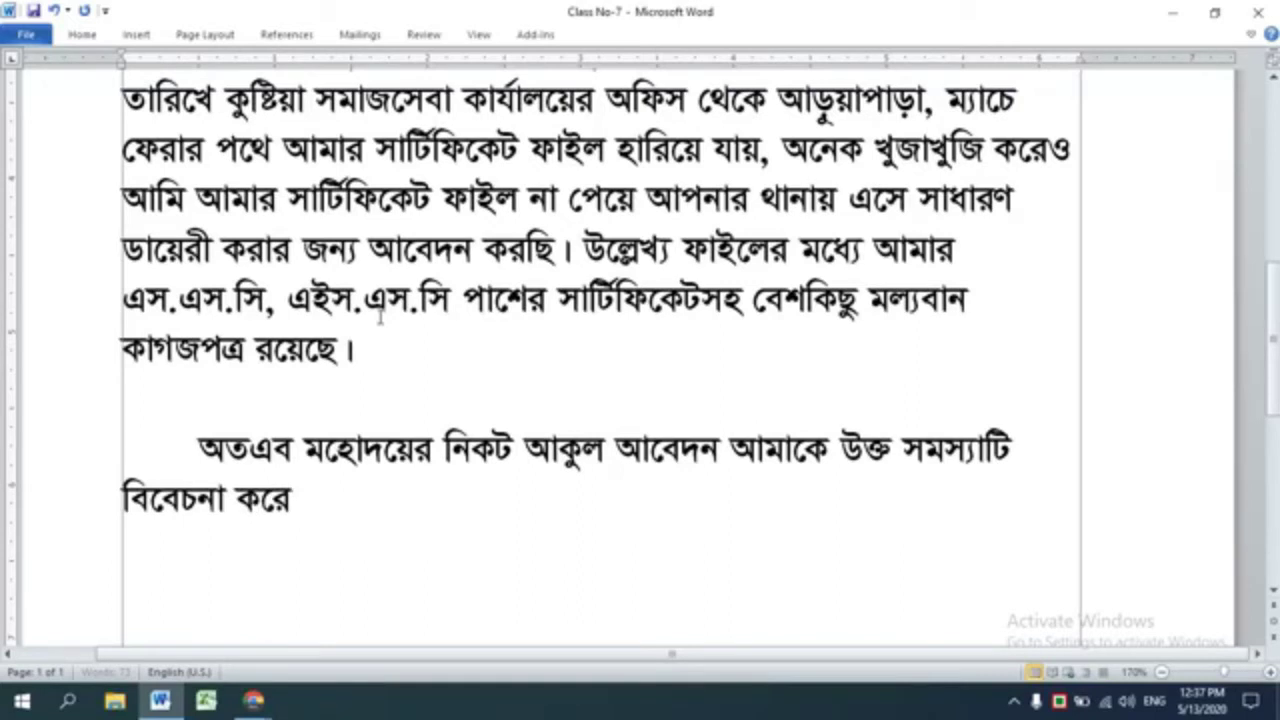
{"action": "type", "text": " সাধার"}
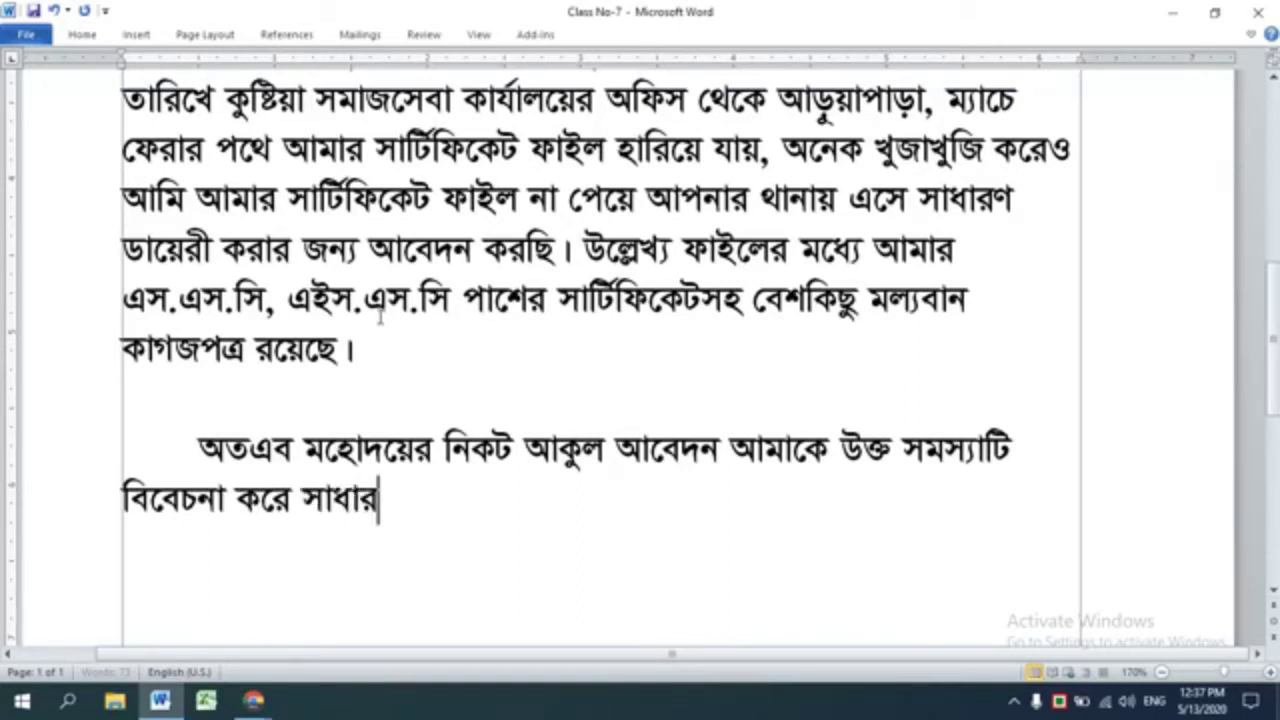
- Complete the closing with 'আমার সমস্যাটি সাধারণ ডায়েরী করতে আপনা একান্ত মর্জি হয়।'
{"action": "key", "text": "BackSpace"}
{"action": "key", "text": "BackSpace"}
{"action": "key", "text": "BackSpace"}
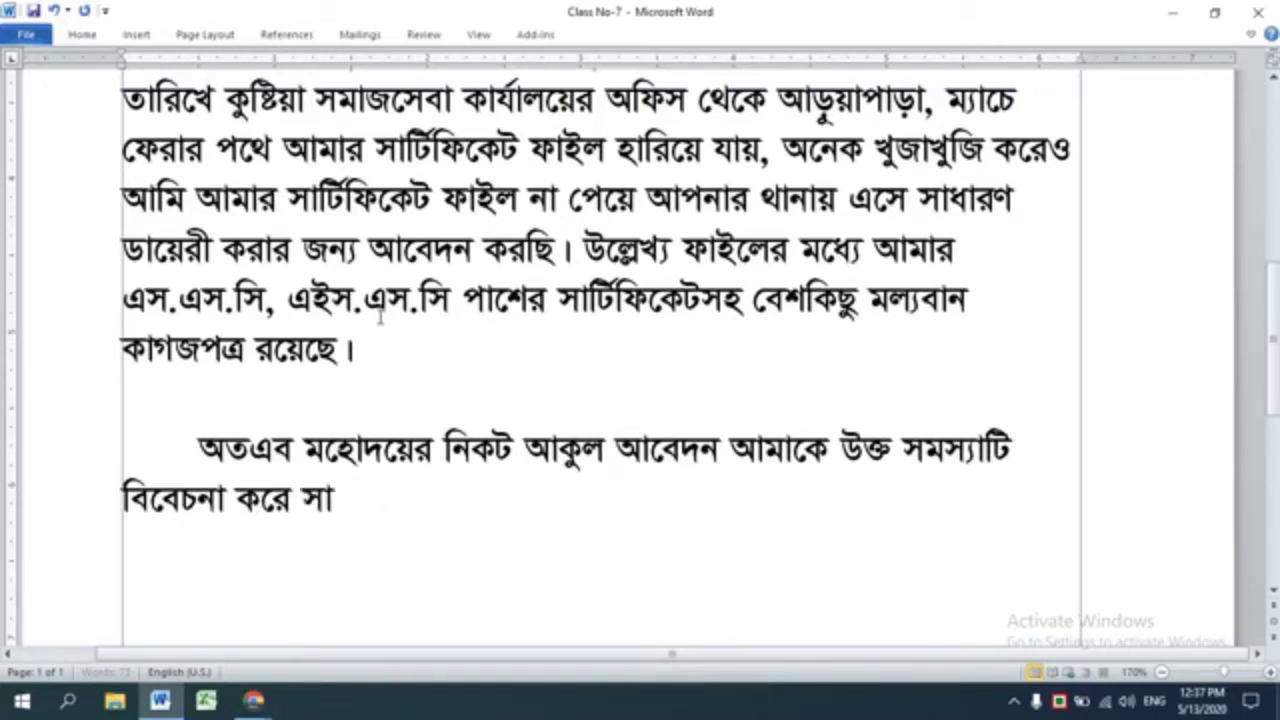
{"action": "key", "text": "BackSpace"}
{"action": "key", "text": "BackSpace"}
{"action": "key", "text": "BackSpace"}
{"action": "type", "text": "আমা"}
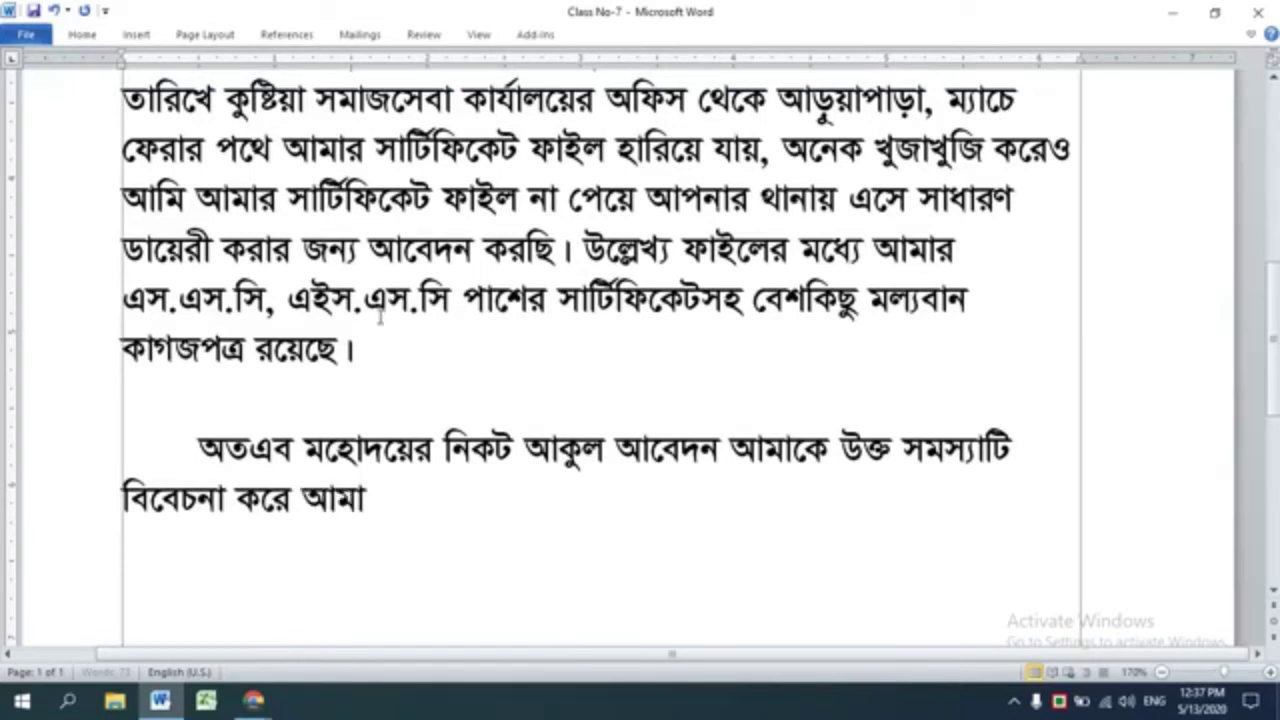
{"action": "type", "text": "র স"}
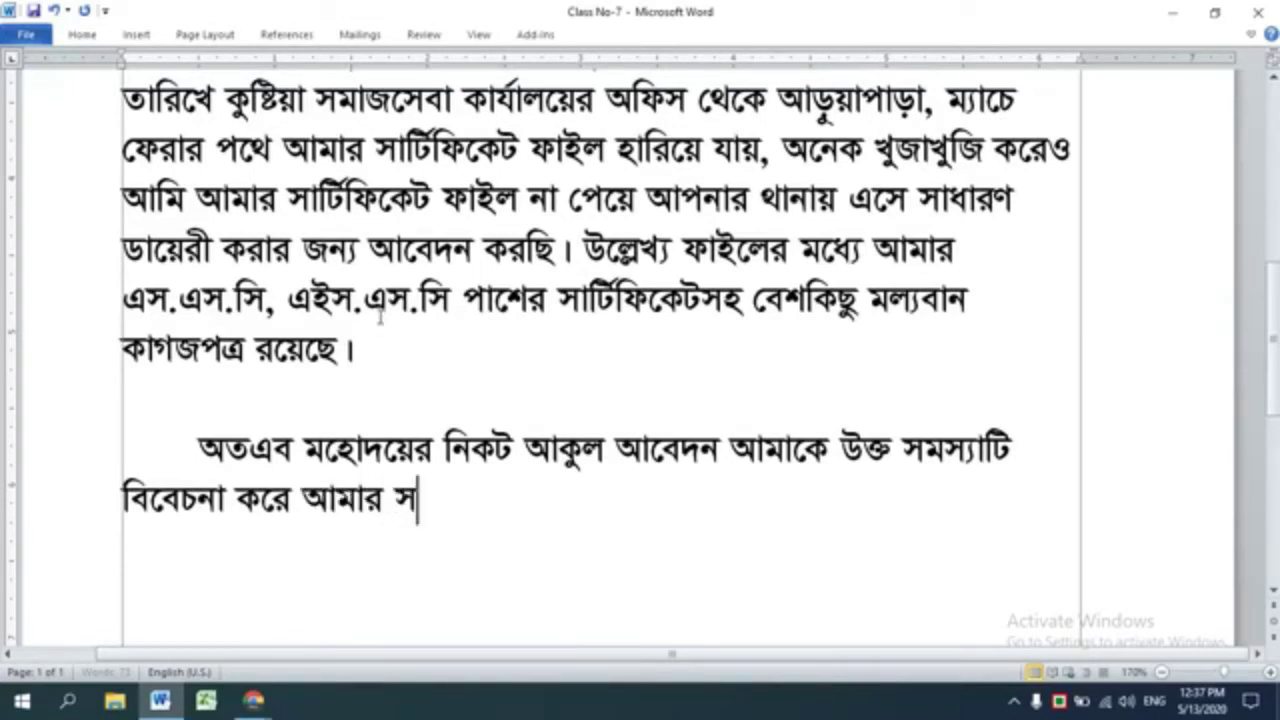
{"action": "type", "text": "ম"}
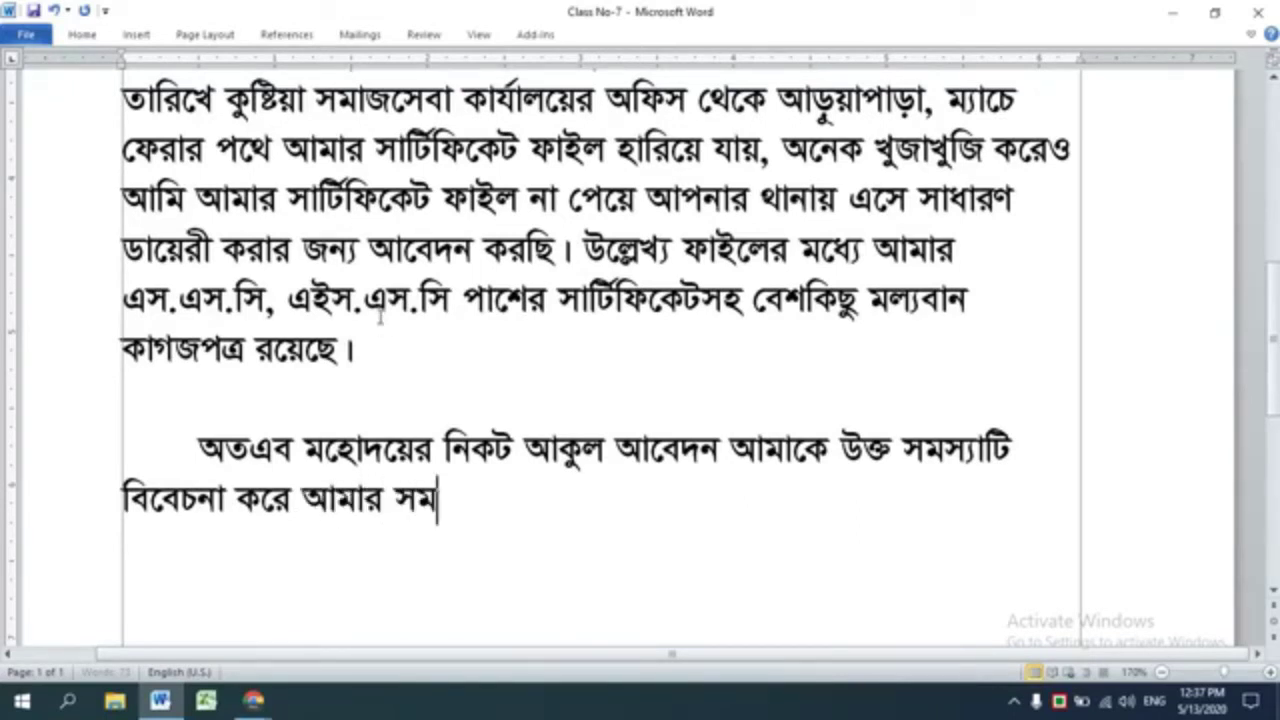
{"action": "type", "text": "স্যা"}
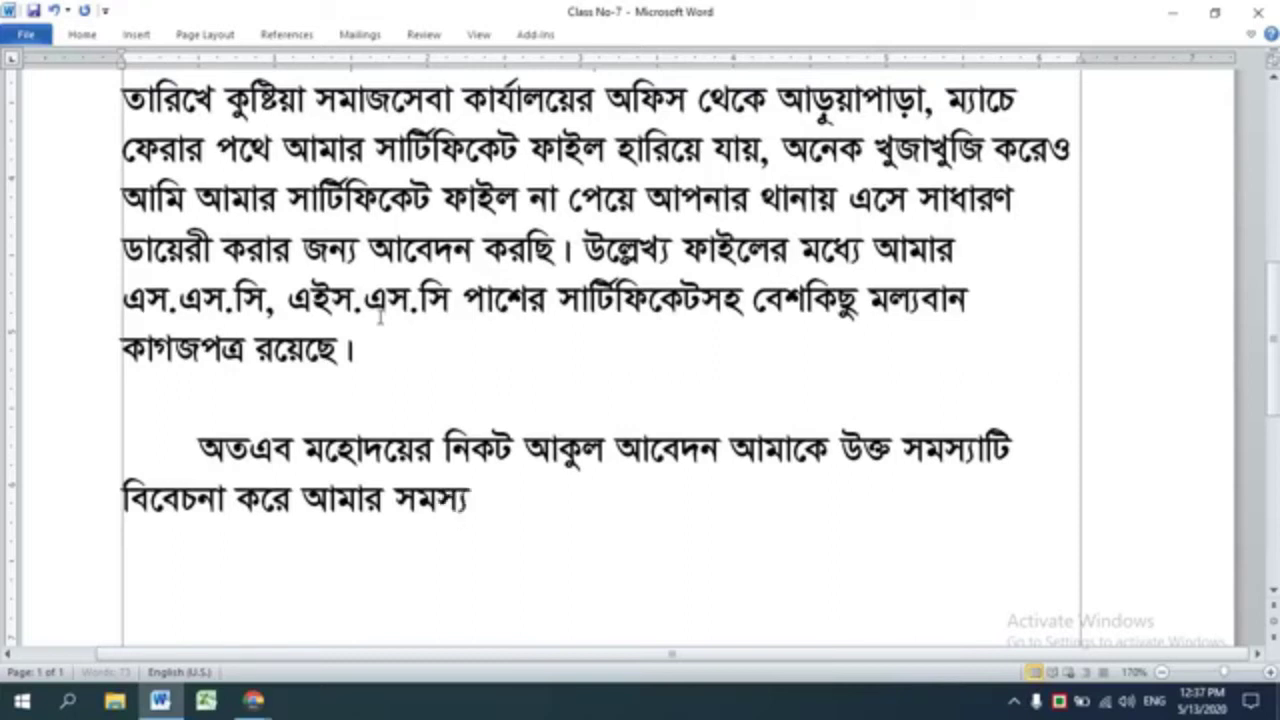
{"action": "type", "text": "টি"}
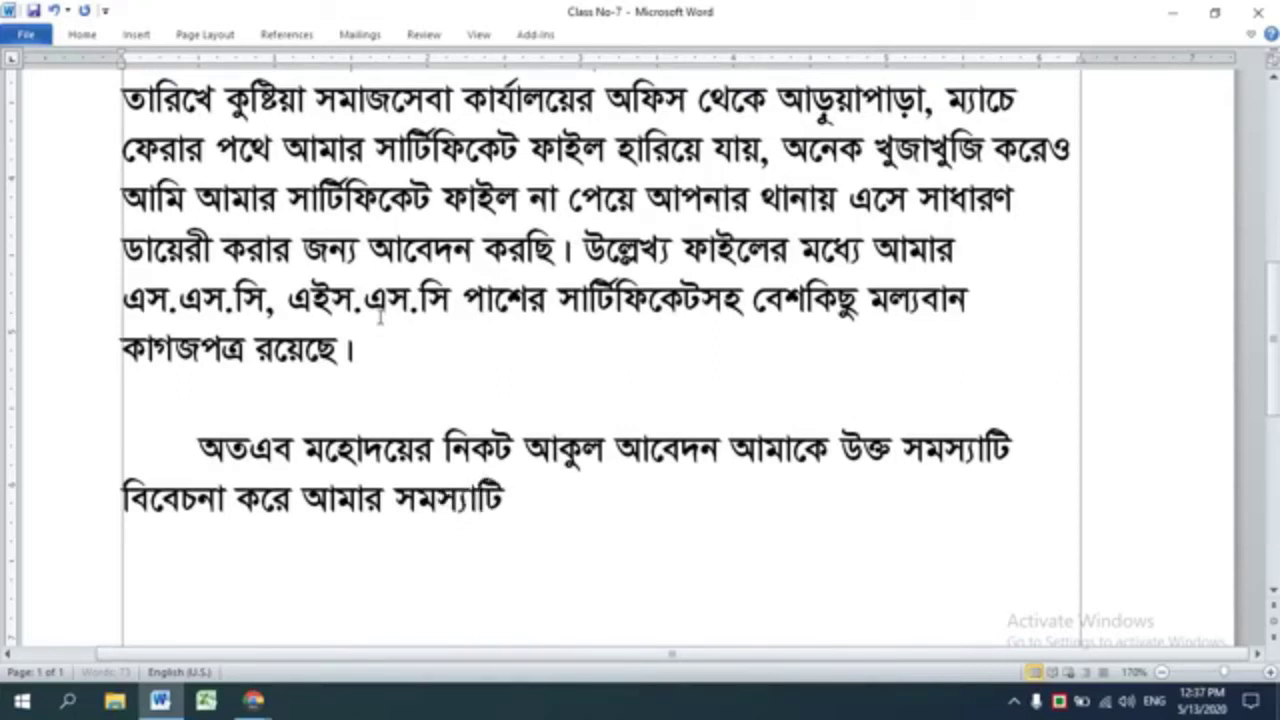
{"action": "type", "text": " সাধ"}
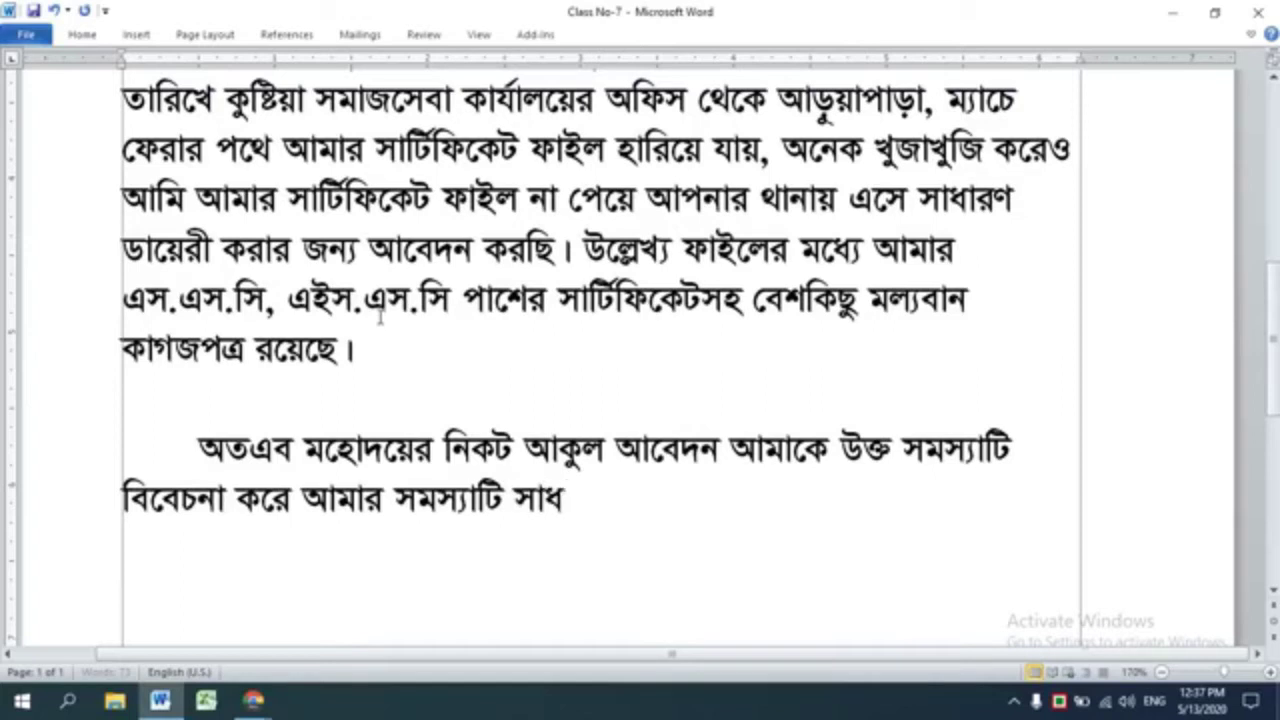
{"action": "type", "text": "ানর"}
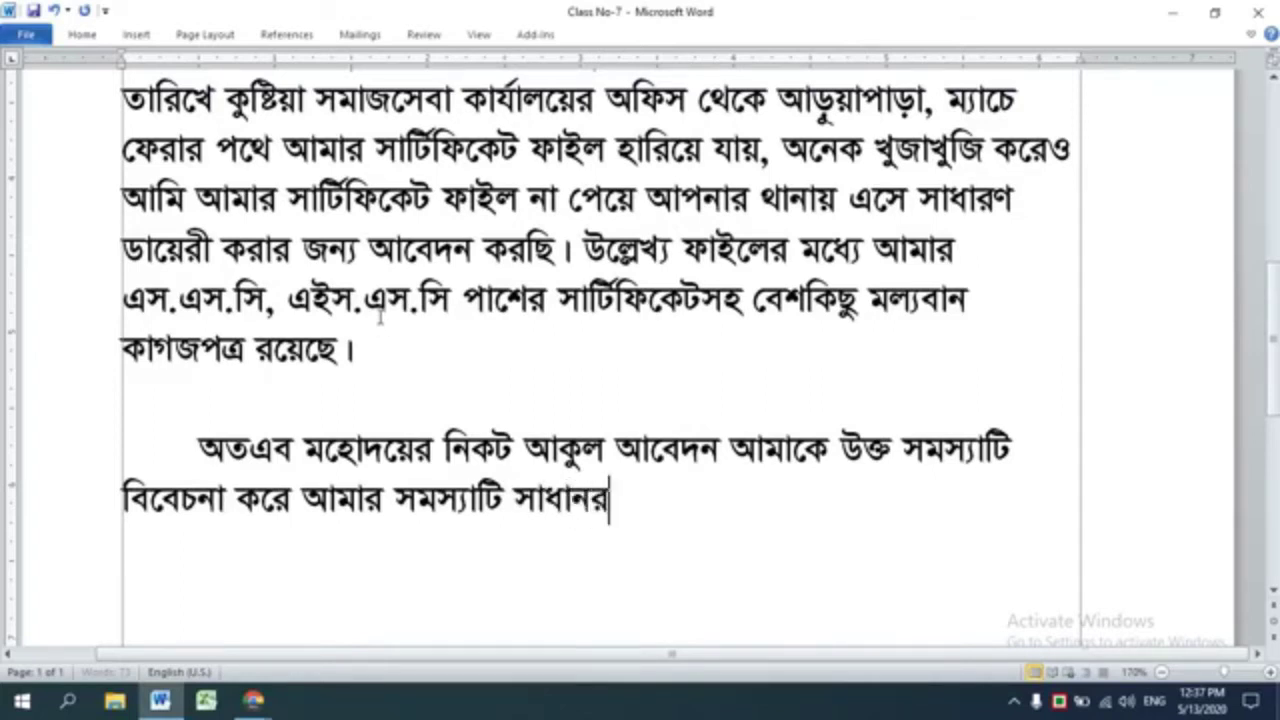
{"action": "key", "text": "BackSpace"}
{"action": "key", "text": "BackSpace"}
{"action": "type", "text": "রণ"}
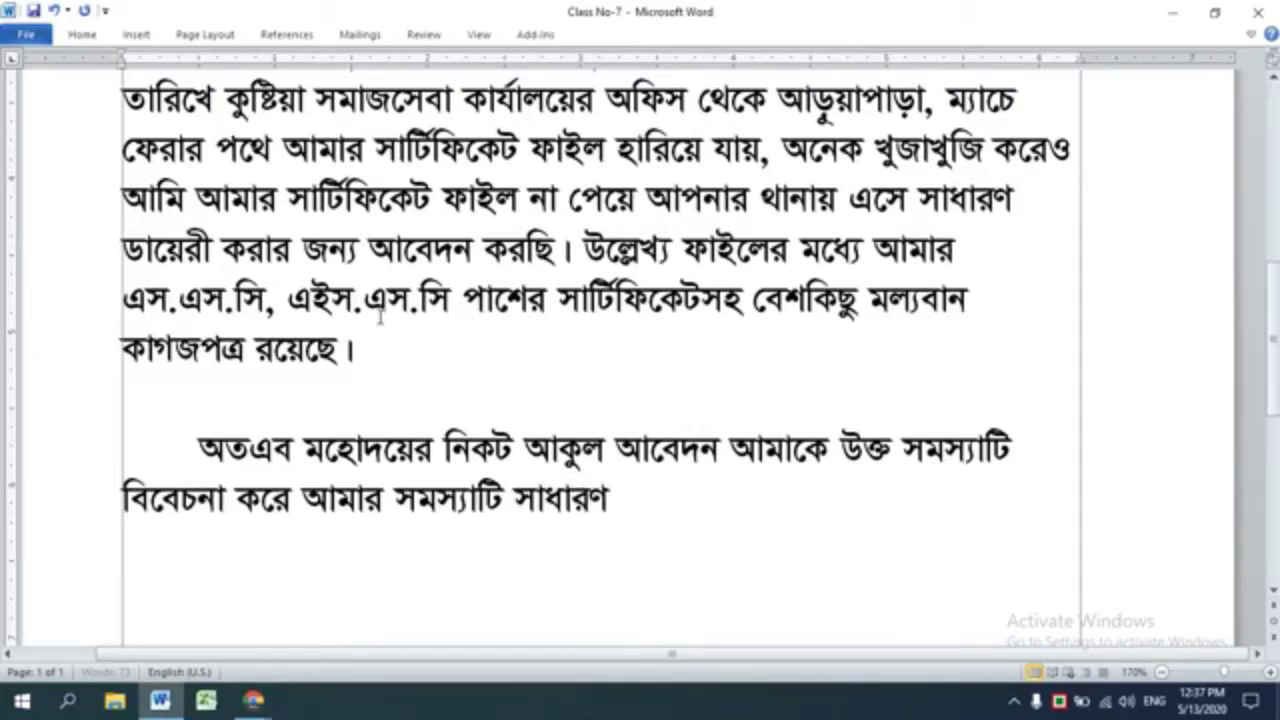
{"action": "type", "text": " ডায়"}
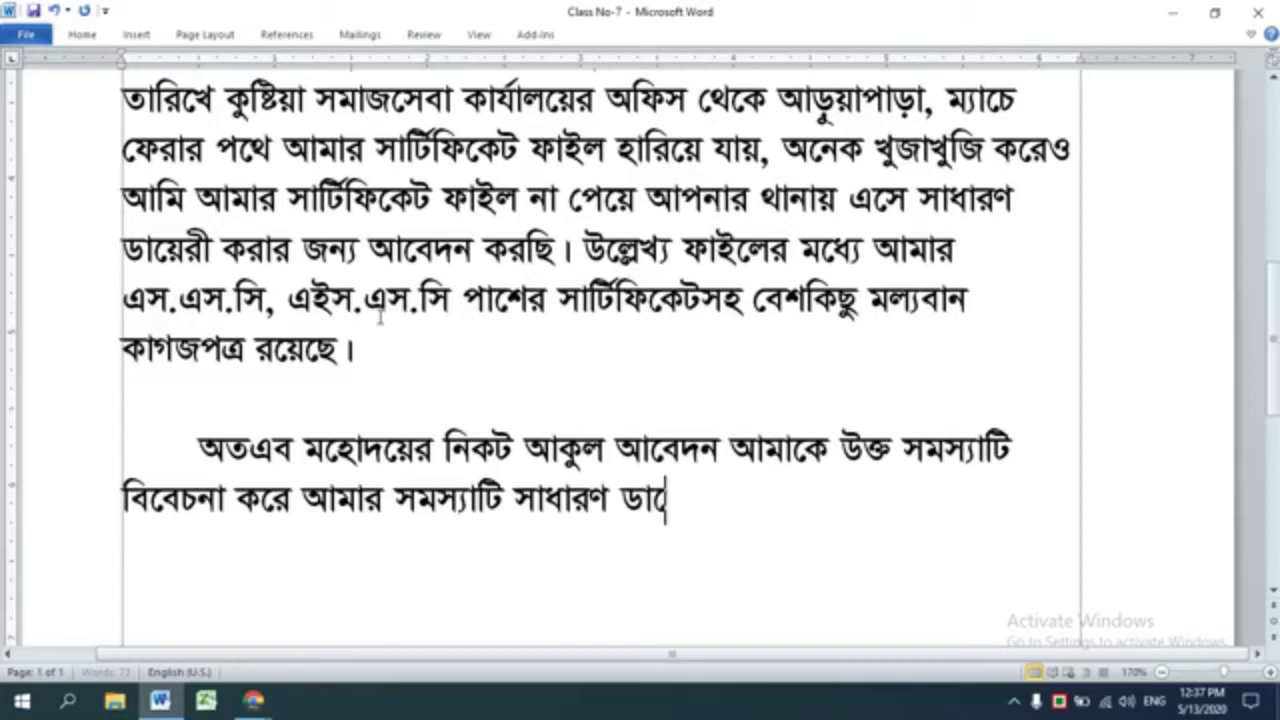
{"action": "type", "text": "েরী ক"}
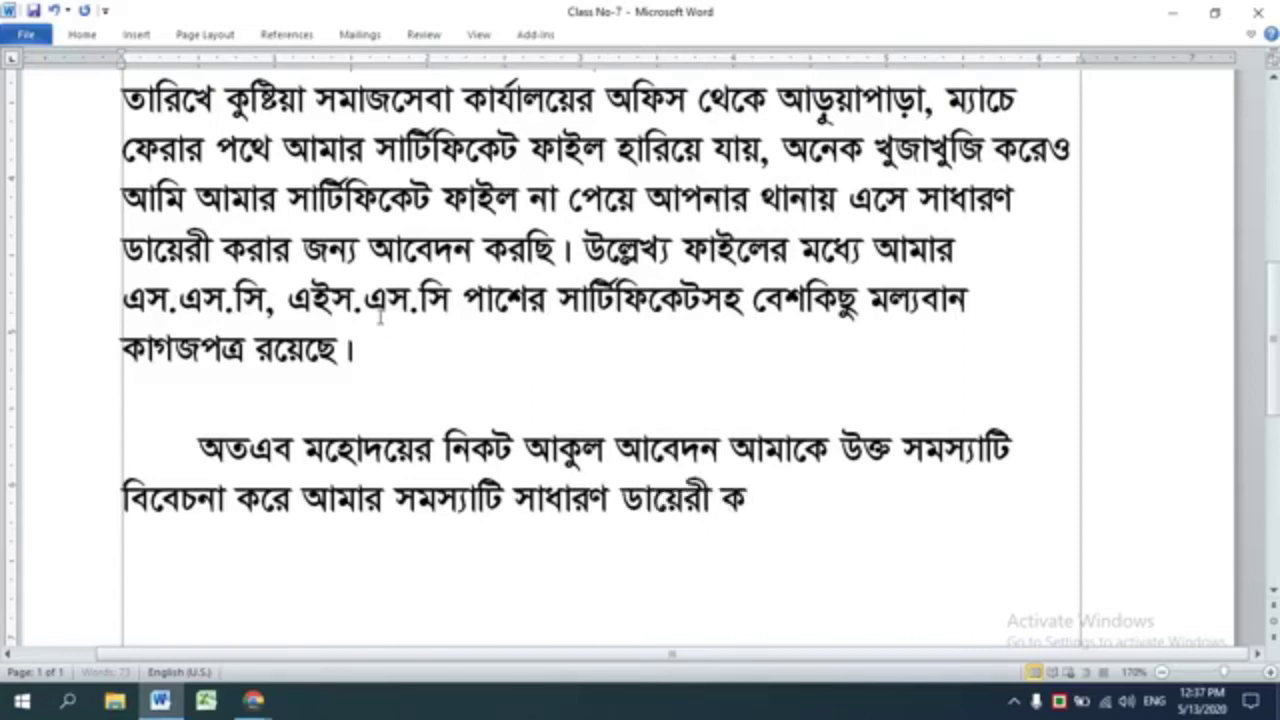
{"action": "type", "text": "রতে আ"}
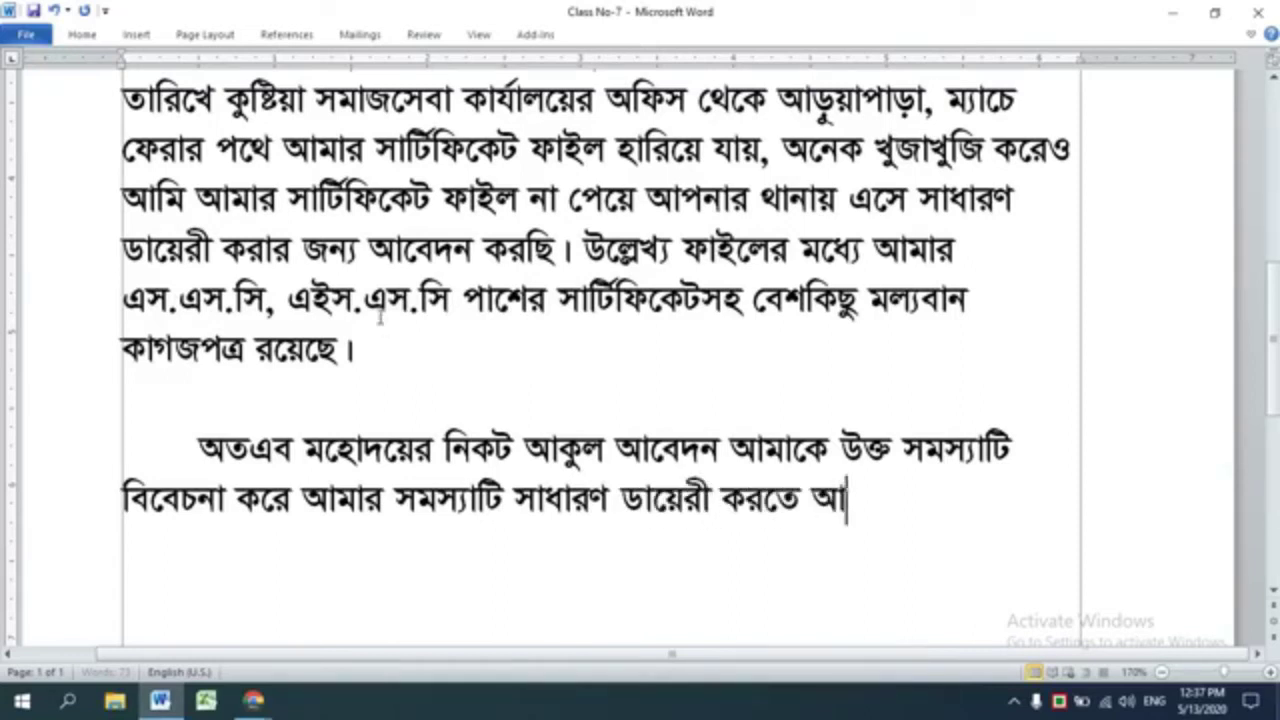
{"action": "type", "text": "পনা"}
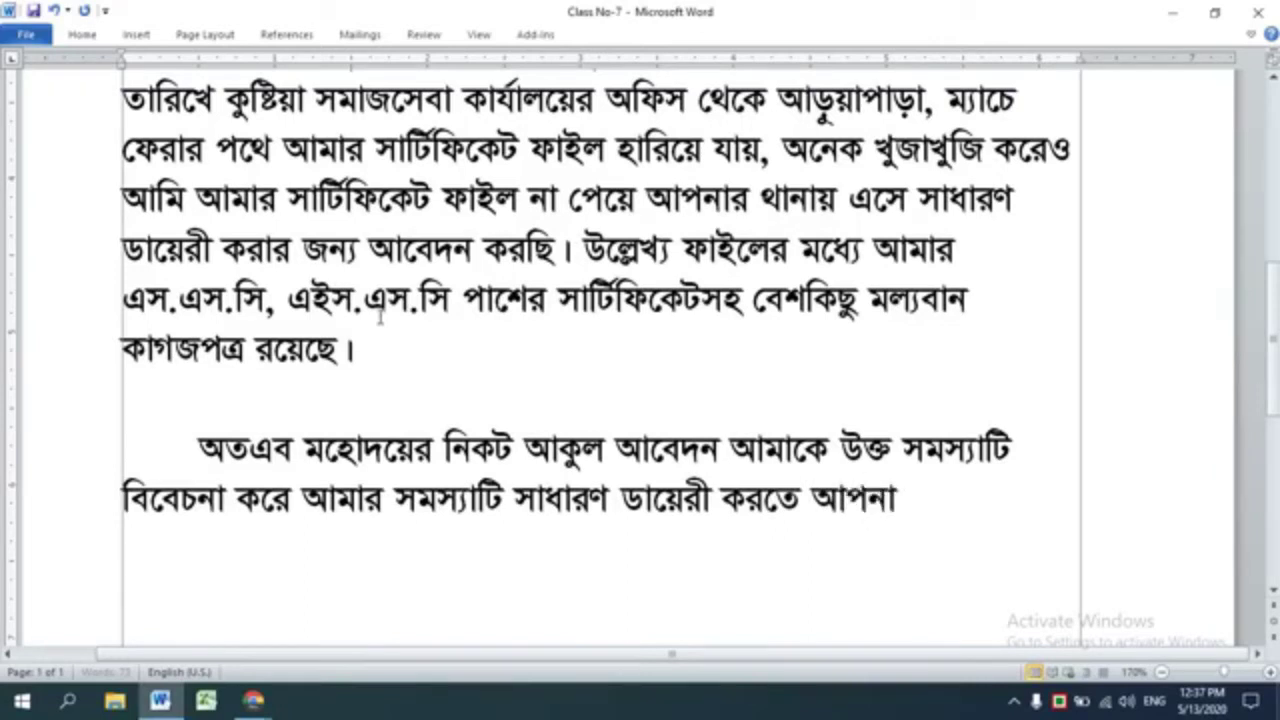
{"action": "type", "text": " একান্"}
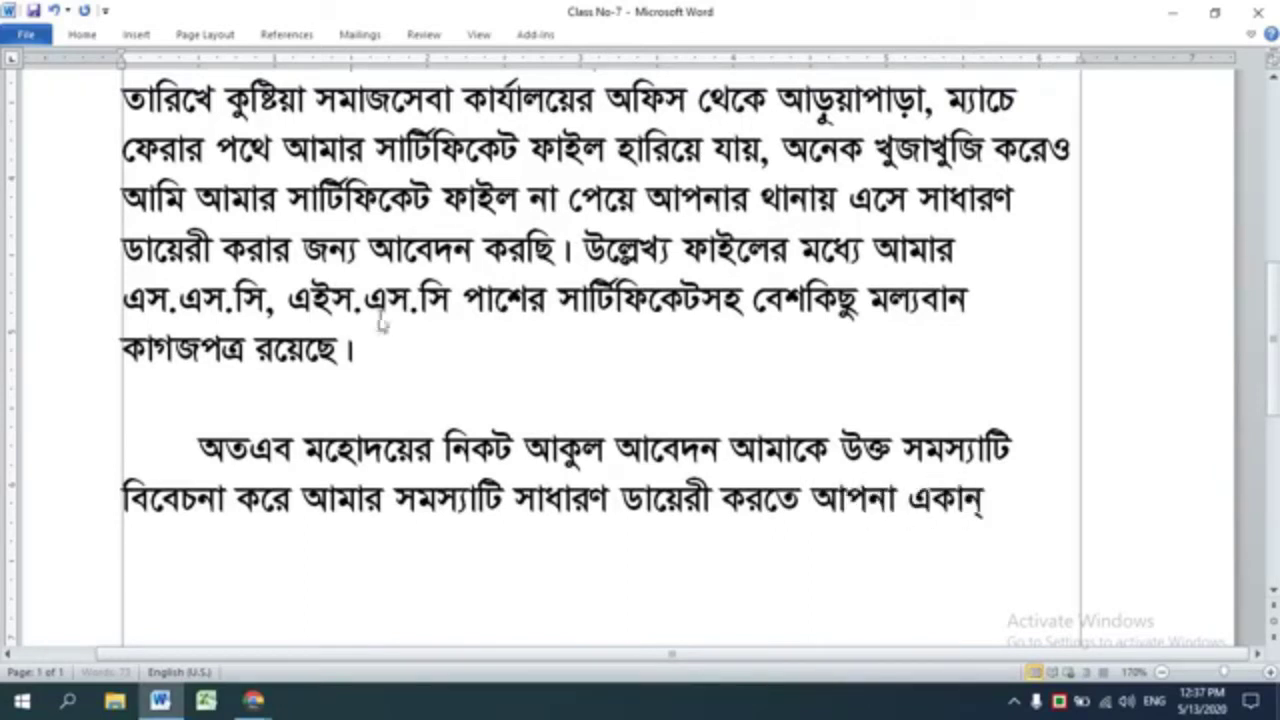
{"action": "type", "text": "ত ম"}
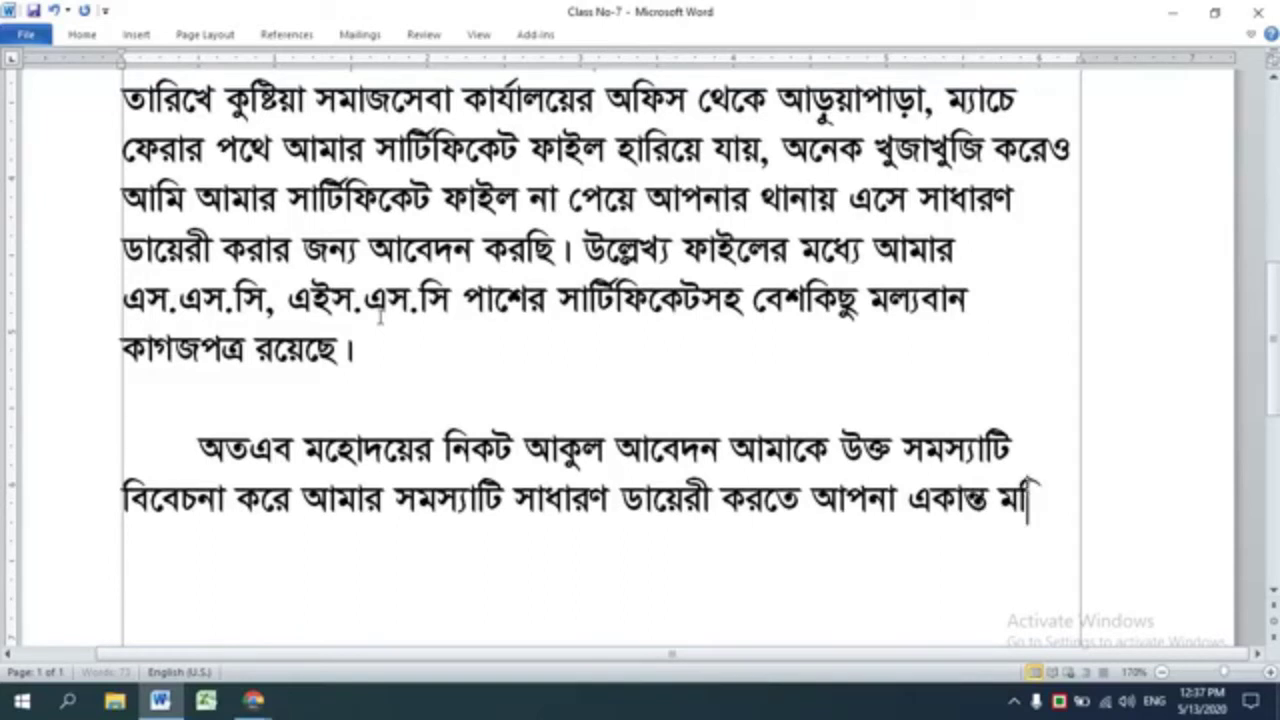
{"action": "type", "text": "র্জি"}
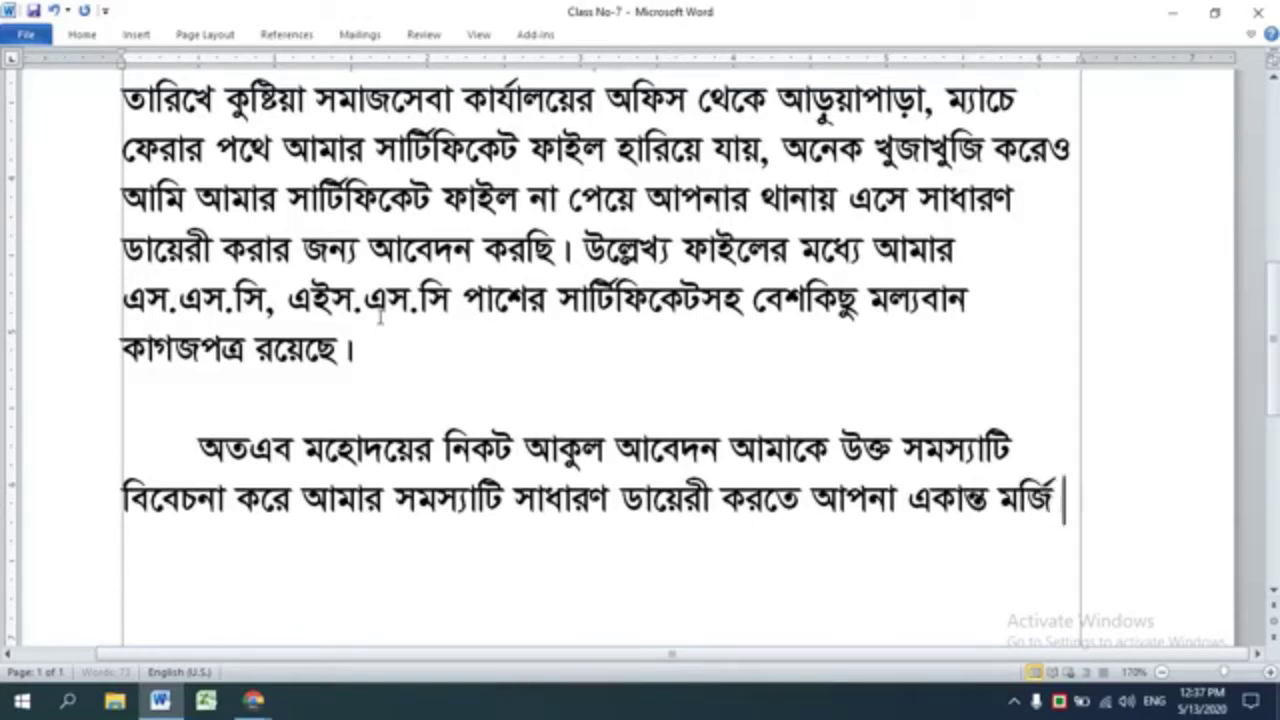
{"action": "type", "text": " হয় ।"}
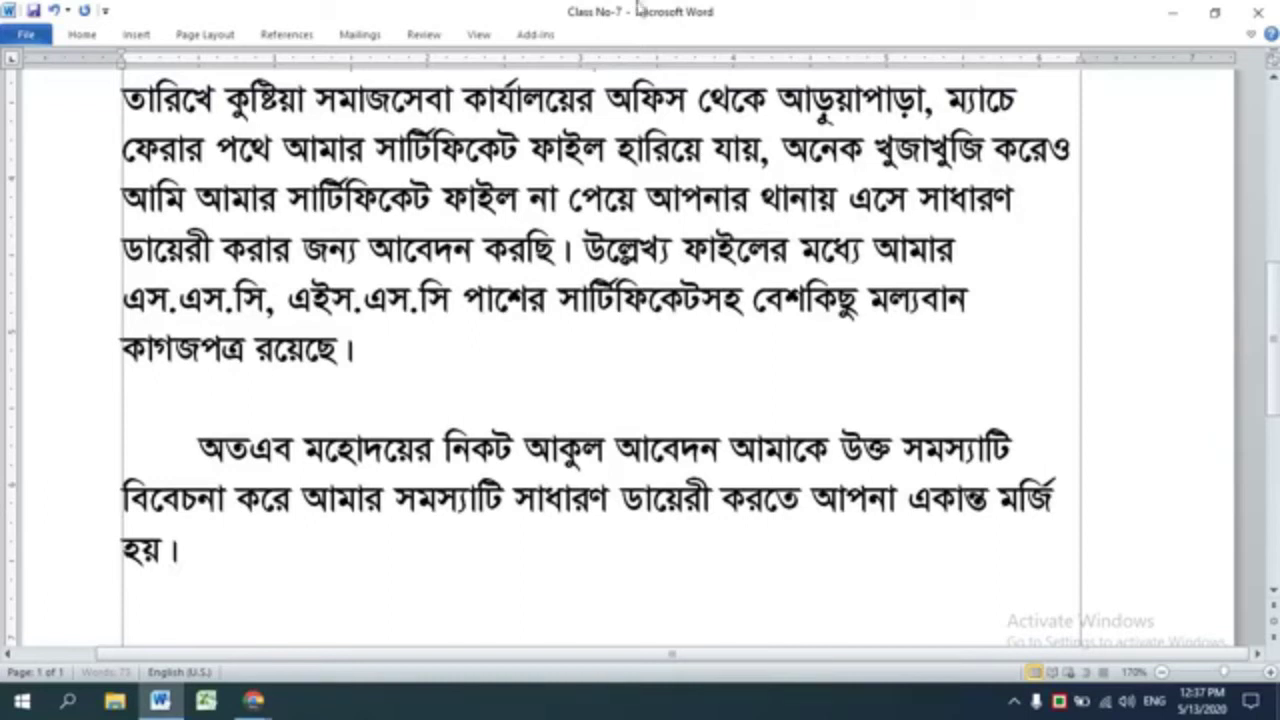
- Pin the full ribbon permanently, scrolling to the letter's top and back down
{"action": "scroll", "coordinate": [634, 305], "scroll_direction": "down", "scroll_amount": 3, "text": "ctrl"}
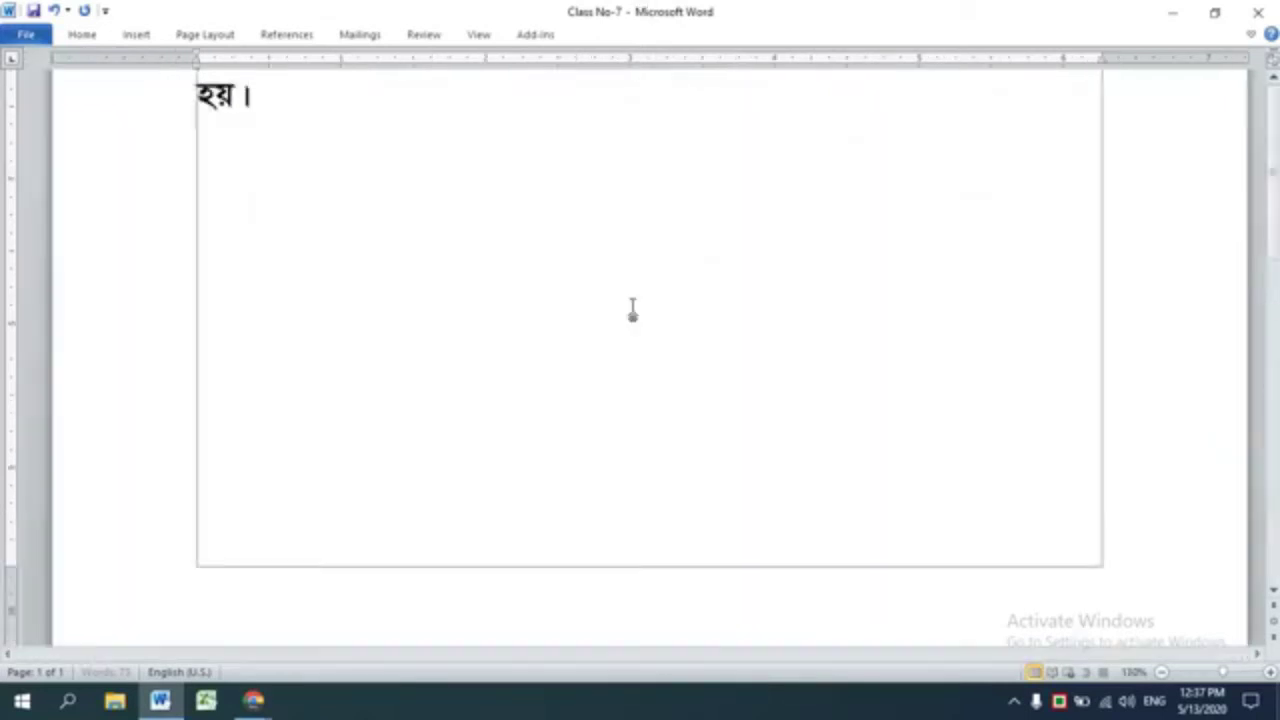
{"action": "scroll", "coordinate": [632, 310], "scroll_direction": "up", "scroll_amount": 1}
{"action": "scroll", "coordinate": [634, 305], "scroll_direction": "up", "scroll_amount": 3}
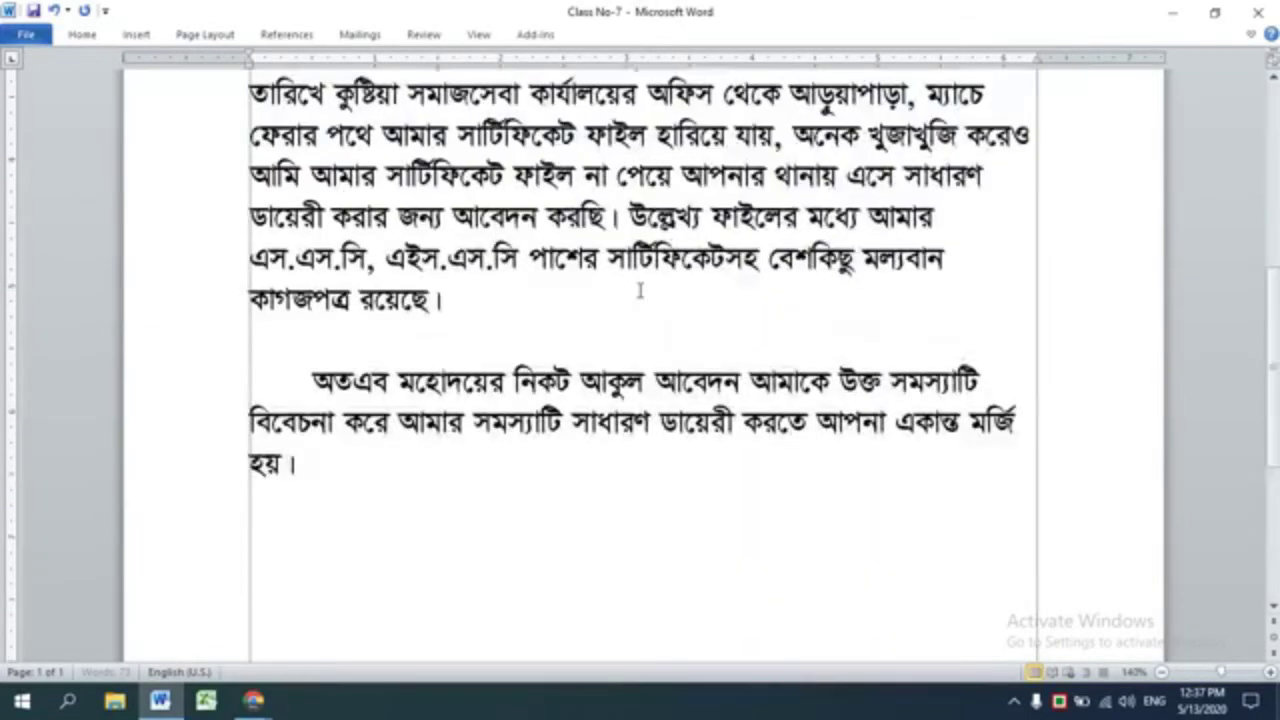
{"action": "scroll", "coordinate": [636, 300], "scroll_direction": "up", "scroll_amount": 2}
{"action": "scroll", "coordinate": [640, 290], "scroll_direction": "up", "scroll_amount": 2}
{"action": "scroll", "coordinate": [640, 290], "scroll_direction": "up", "scroll_amount": 1}
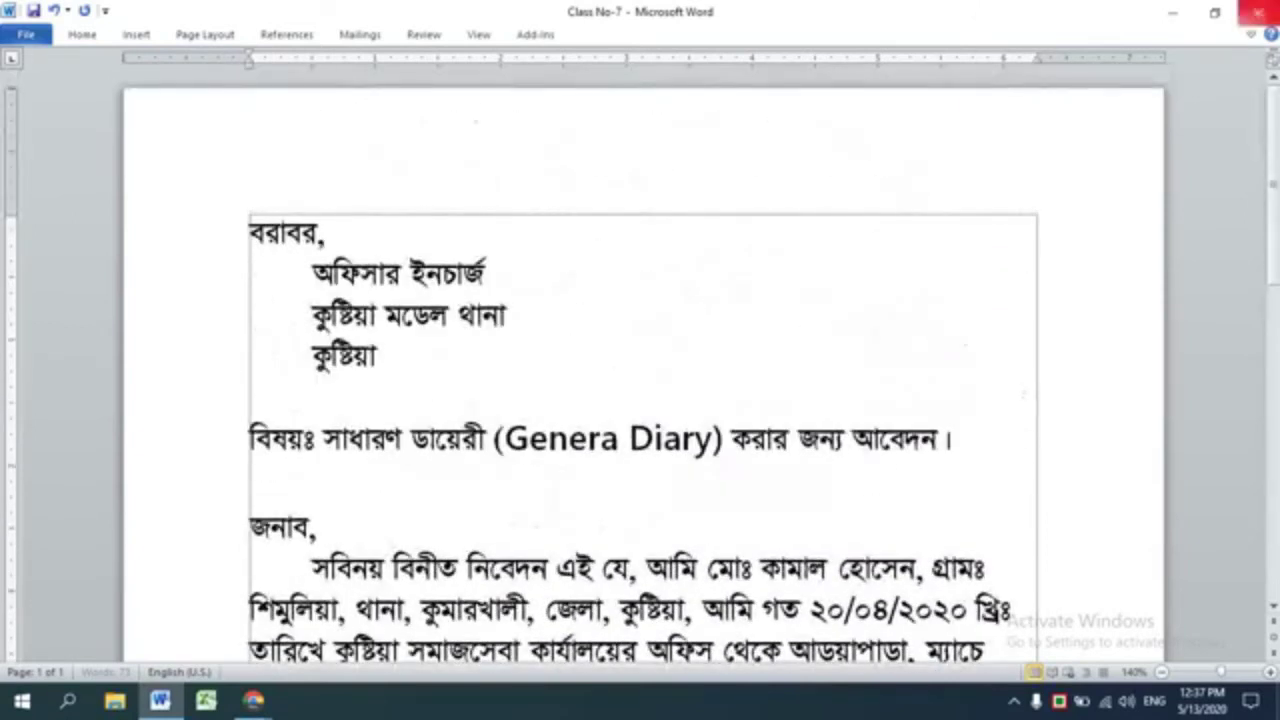
{"action": "left_click", "coordinate": [1250, 34]}
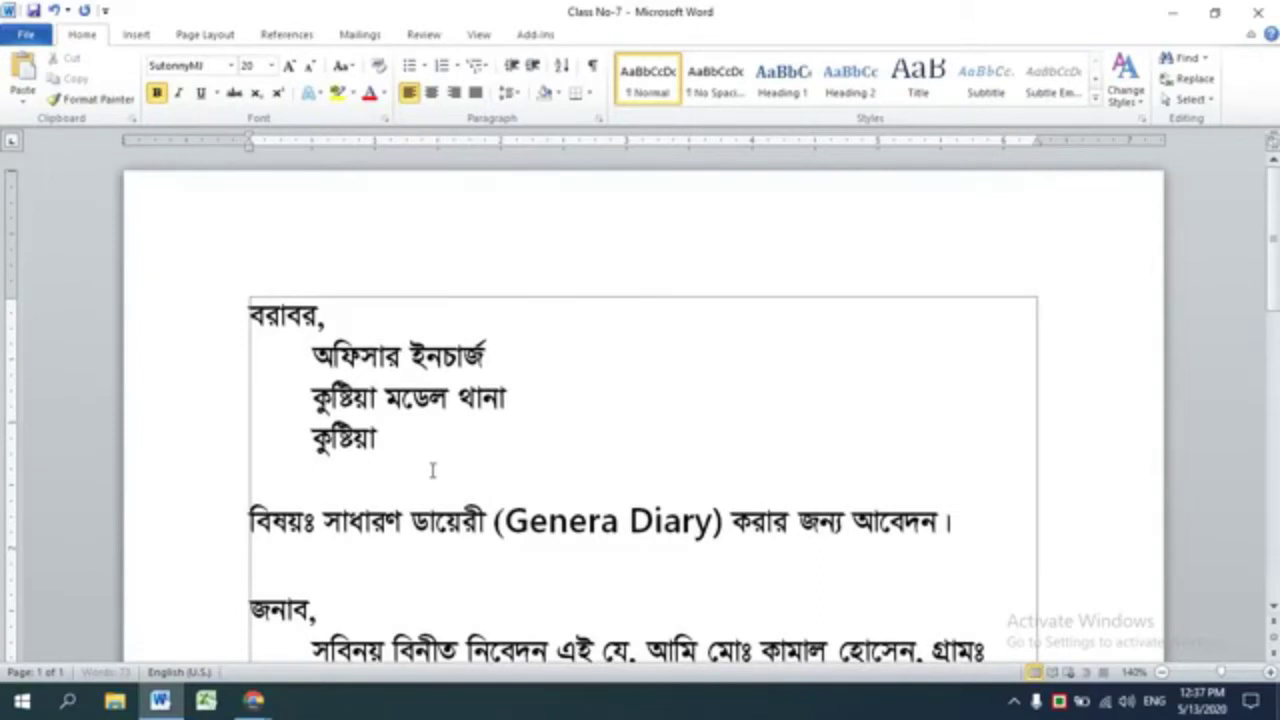
{"action": "scroll", "coordinate": [434, 466], "scroll_direction": "down", "scroll_amount": 1}
{"action": "scroll", "coordinate": [434, 466], "scroll_direction": "down", "scroll_amount": 2}
{"action": "scroll", "coordinate": [434, 466], "scroll_direction": "down", "scroll_amount": 1}
{"action": "scroll", "coordinate": [434, 466], "scroll_direction": "down", "scroll_amount": 1}
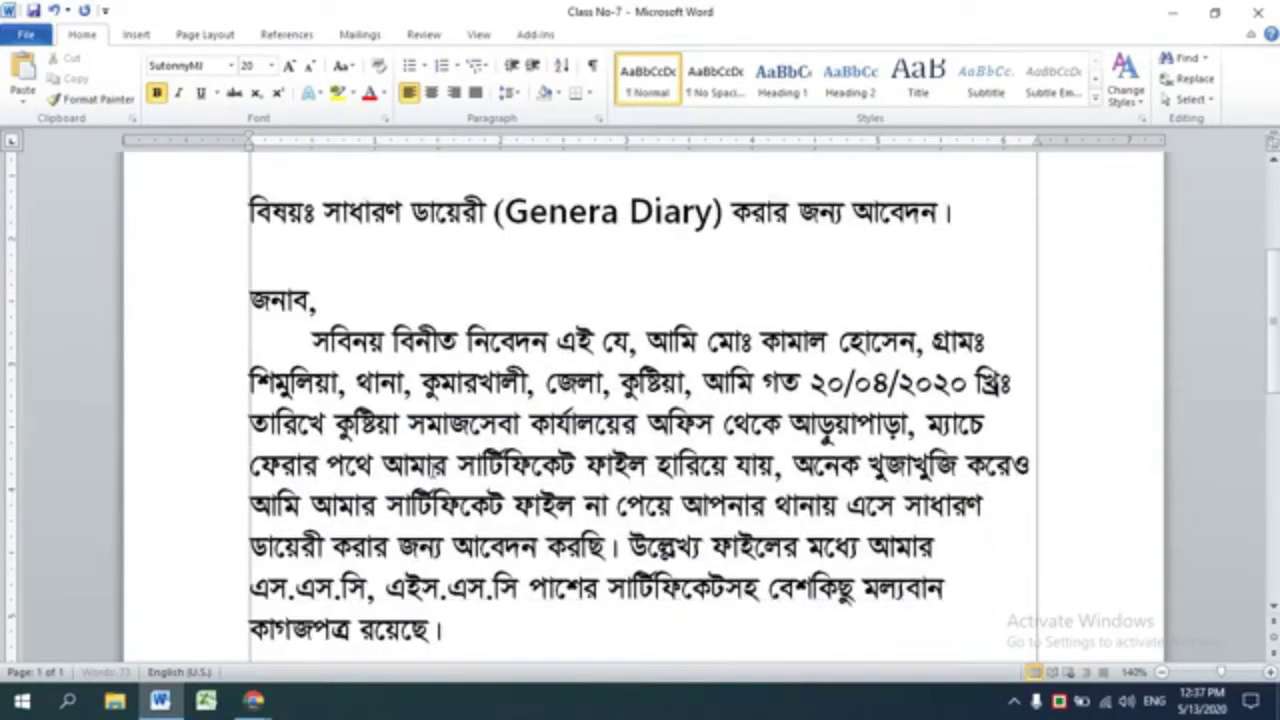
{"action": "scroll", "coordinate": [434, 466], "scroll_direction": "down", "scroll_amount": 1}
{"action": "scroll", "coordinate": [434, 466], "scroll_direction": "down", "scroll_amount": 1}
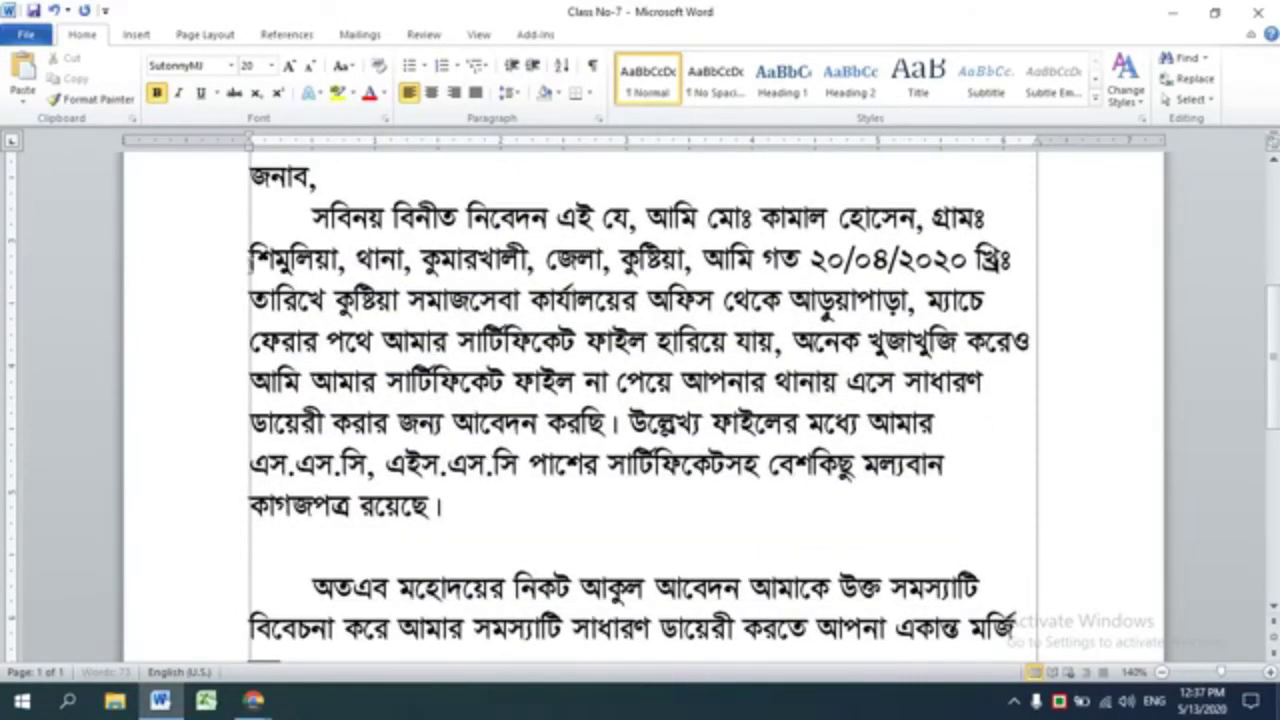
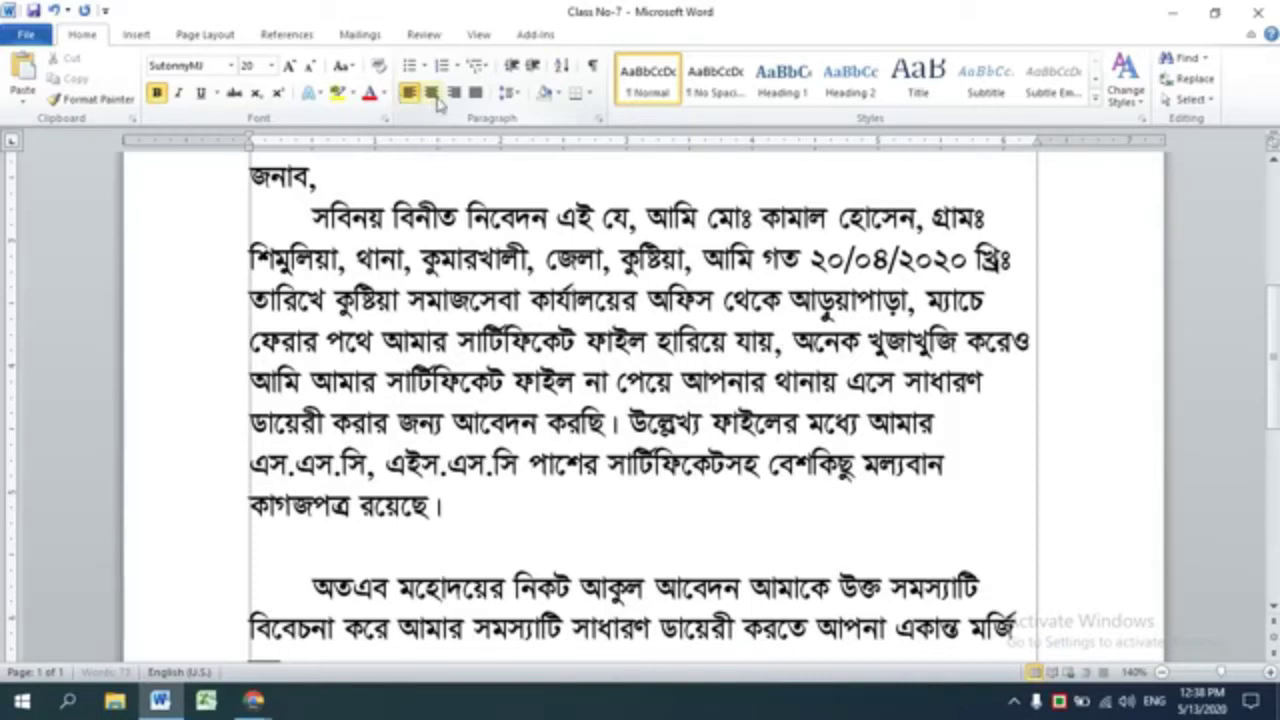
- Justify the সবিনয় body paragraph and indent its first line with a tab
{"action": "left_click", "coordinate": [431, 92]}
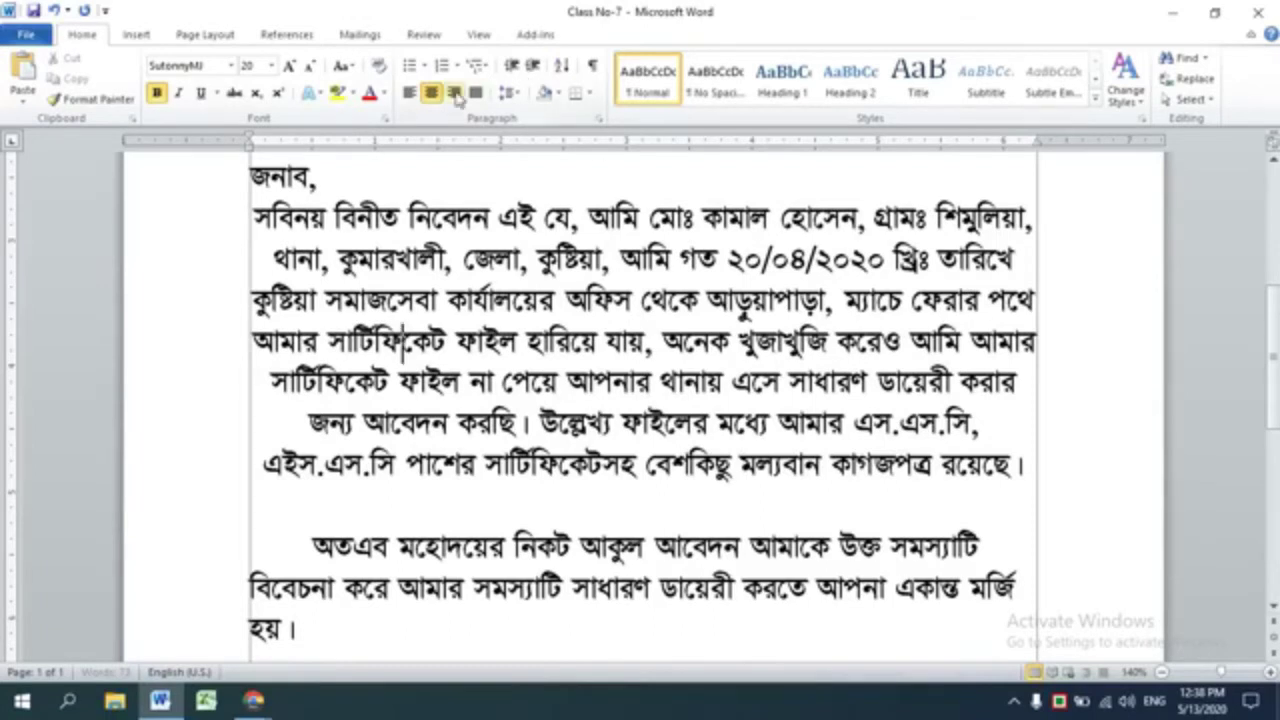
{"action": "left_click", "coordinate": [455, 93]}
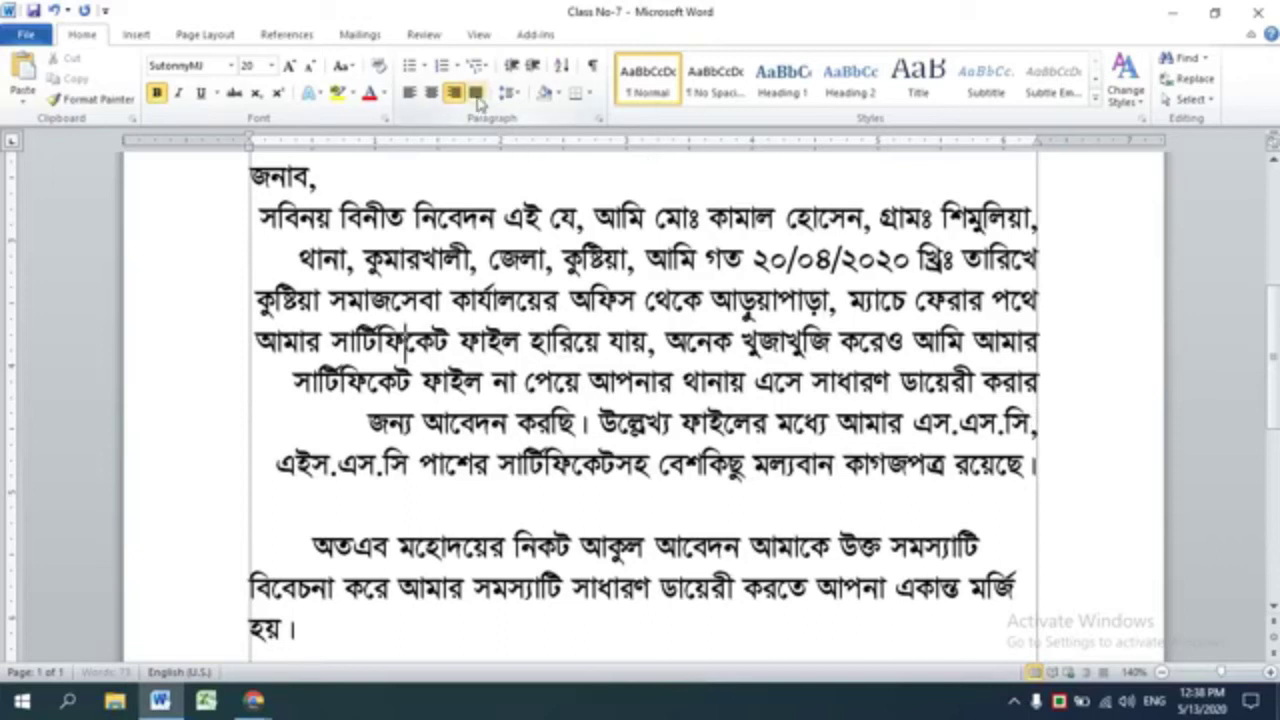
{"action": "left_click", "coordinate": [405, 344]}
{"action": "left_click", "coordinate": [476, 94]}
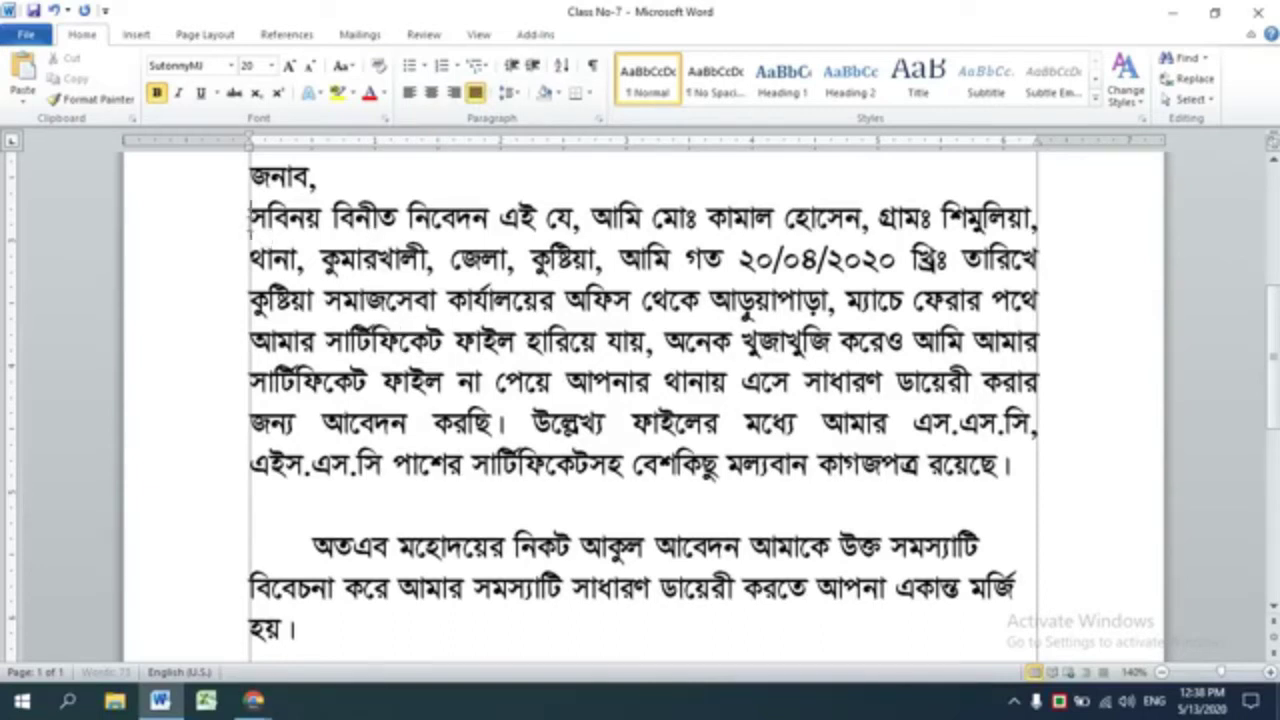
{"action": "key", "text": "Tab"}
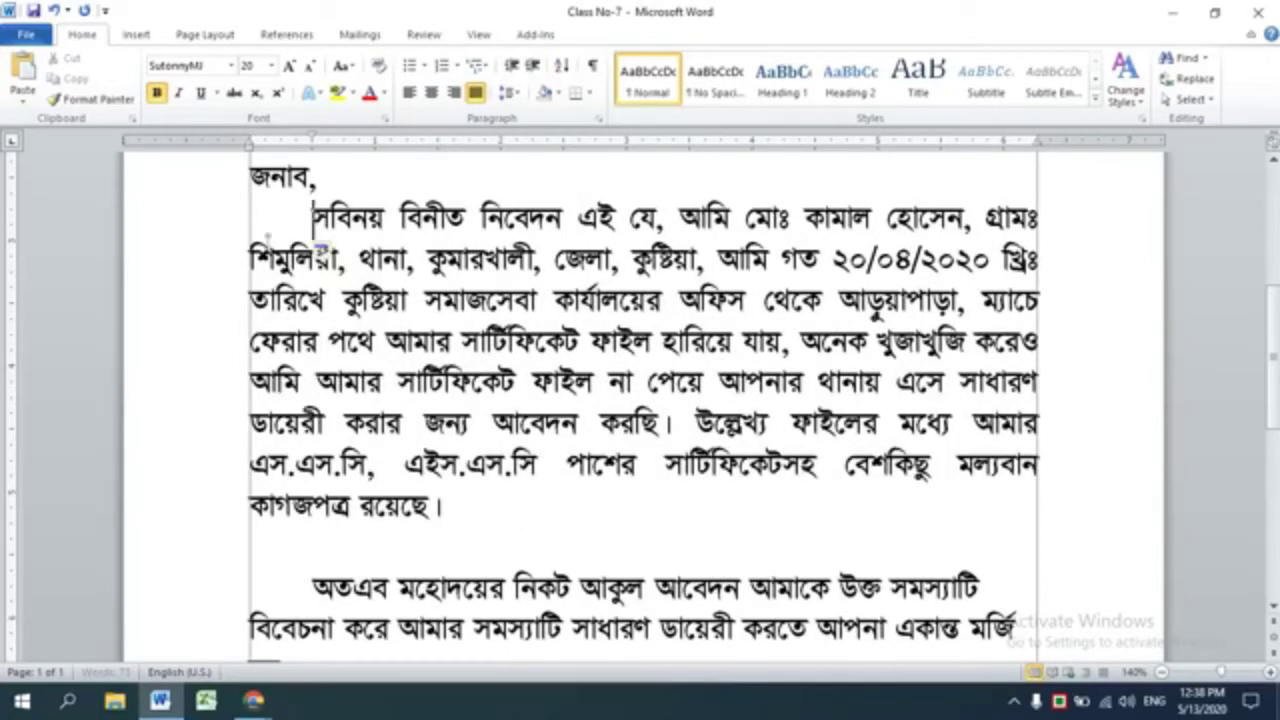
- Justify the closing অতএব paragraph as well
{"action": "scroll", "coordinate": [797, 576], "scroll_direction": "down", "scroll_amount": 1}
{"action": "left_click", "coordinate": [797, 478]}
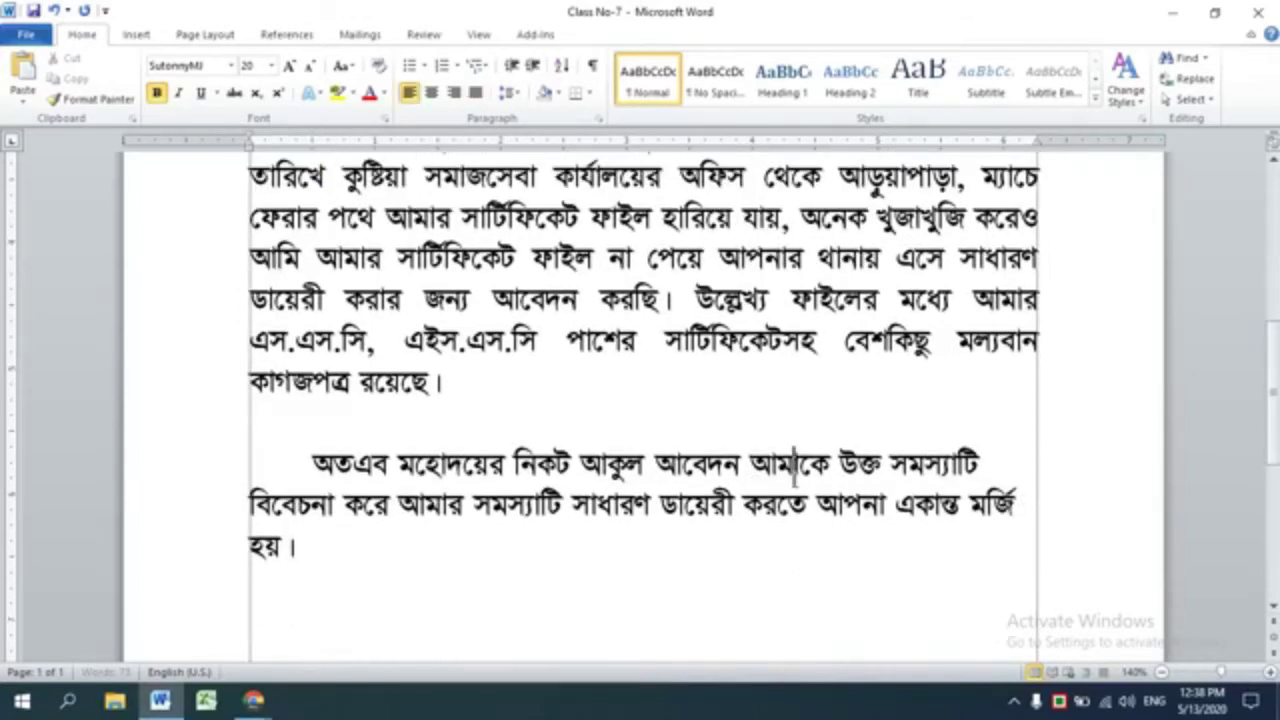
{"action": "left_click", "coordinate": [762, 506]}
{"action": "left_click", "coordinate": [476, 93]}
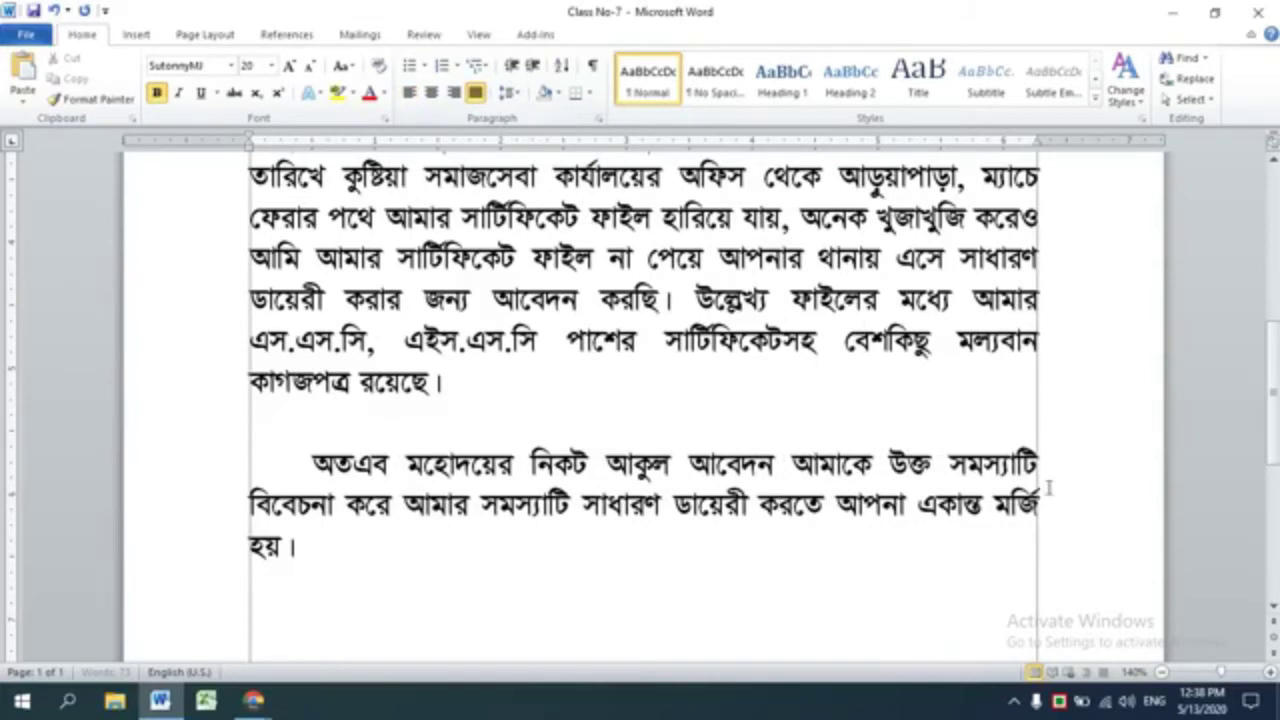
- Try left, centre and right alignment on the body paragraph, then set it back to justified
{"action": "scroll", "coordinate": [1049, 490], "scroll_direction": "up", "scroll_amount": 2}
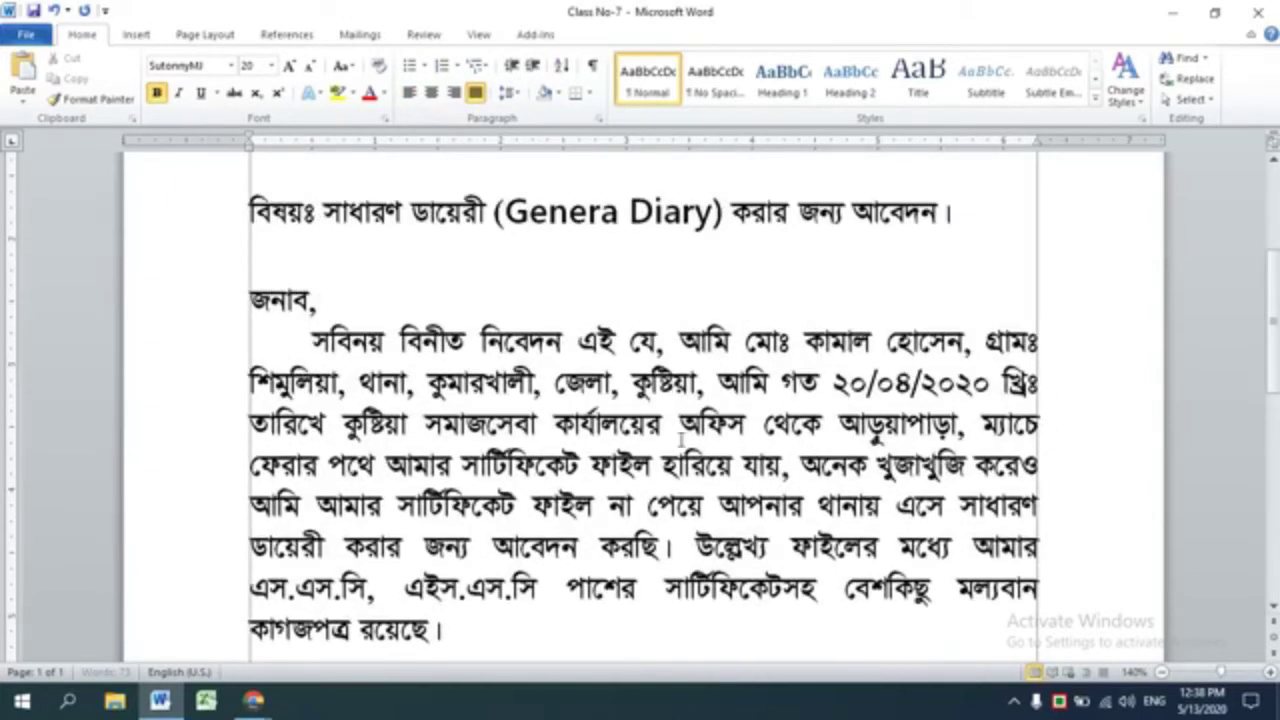
{"action": "scroll", "coordinate": [680, 440], "scroll_direction": "down", "scroll_amount": 2}
{"action": "scroll", "coordinate": [680, 440], "scroll_direction": "down", "scroll_amount": 1}
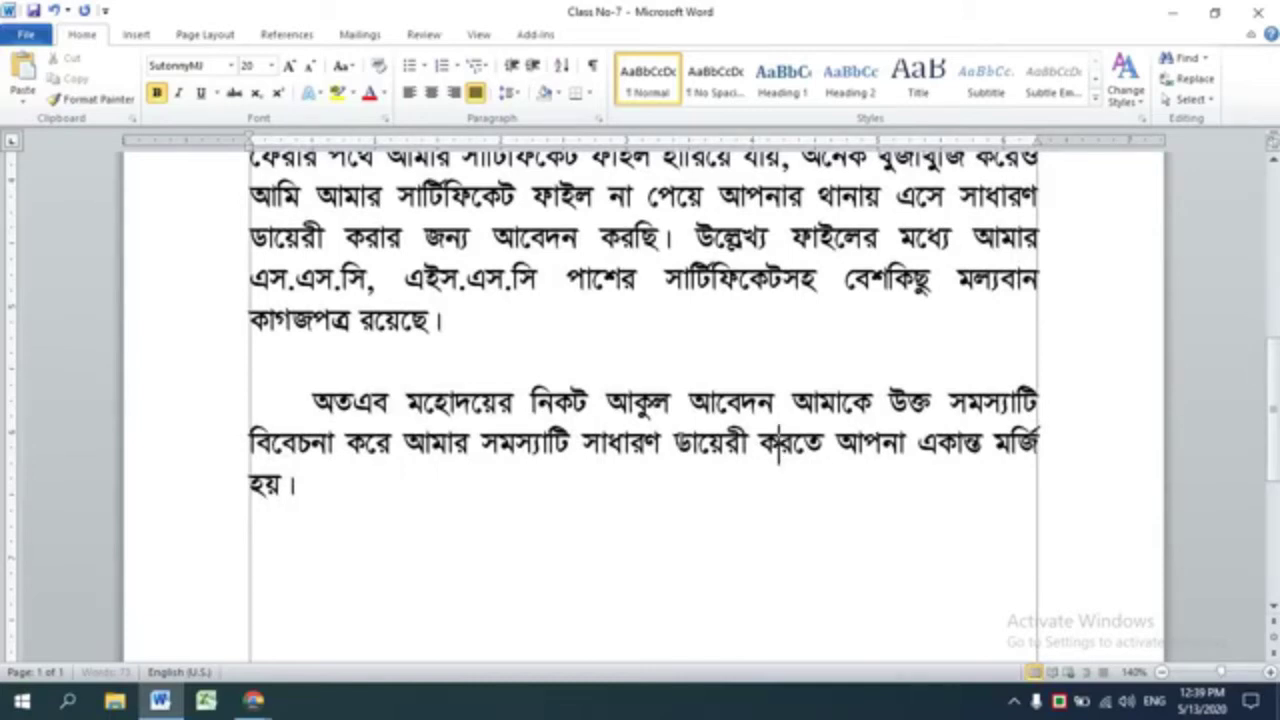
{"action": "scroll", "coordinate": [728, 529], "scroll_direction": "up", "scroll_amount": 3}
{"action": "scroll", "coordinate": [728, 529], "scroll_direction": "up", "scroll_amount": 2}
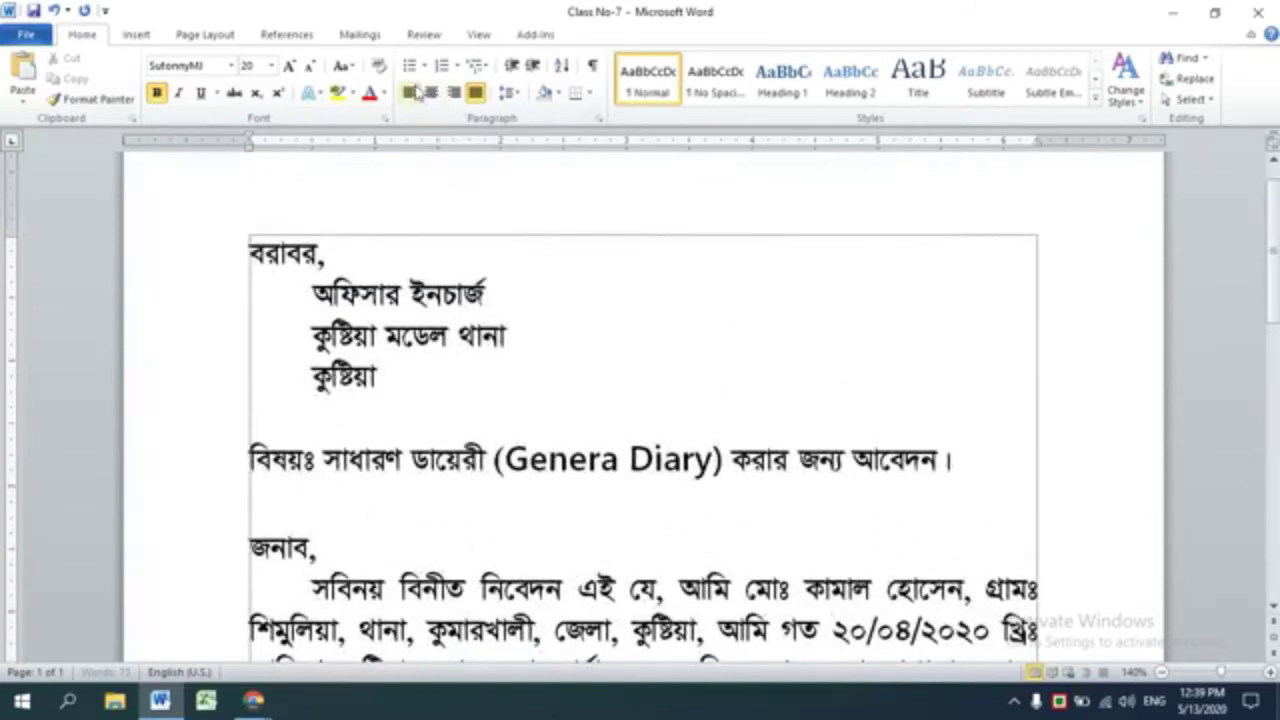
{"action": "scroll", "coordinate": [472, 411], "scroll_direction": "down", "scroll_amount": 1}
{"action": "left_click", "coordinate": [484, 510]}
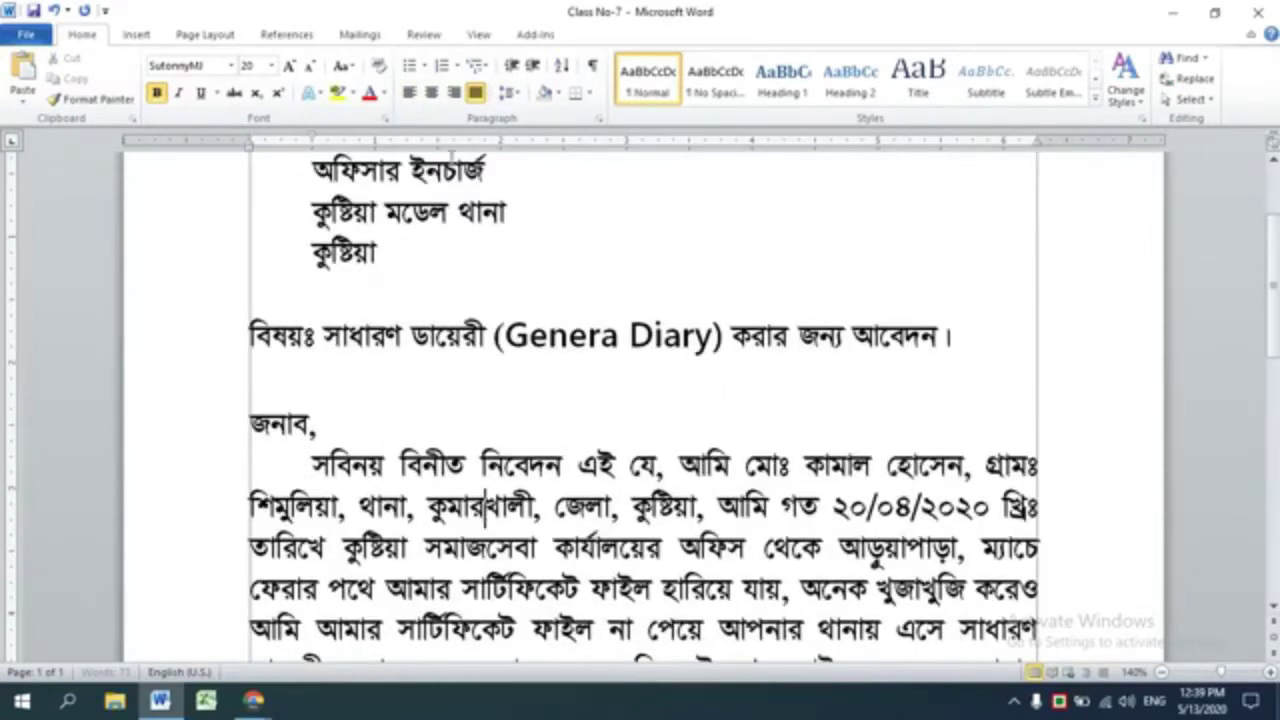
{"action": "left_click", "coordinate": [409, 92]}
{"action": "scroll", "coordinate": [316, 555], "scroll_direction": "down", "scroll_amount": 1}
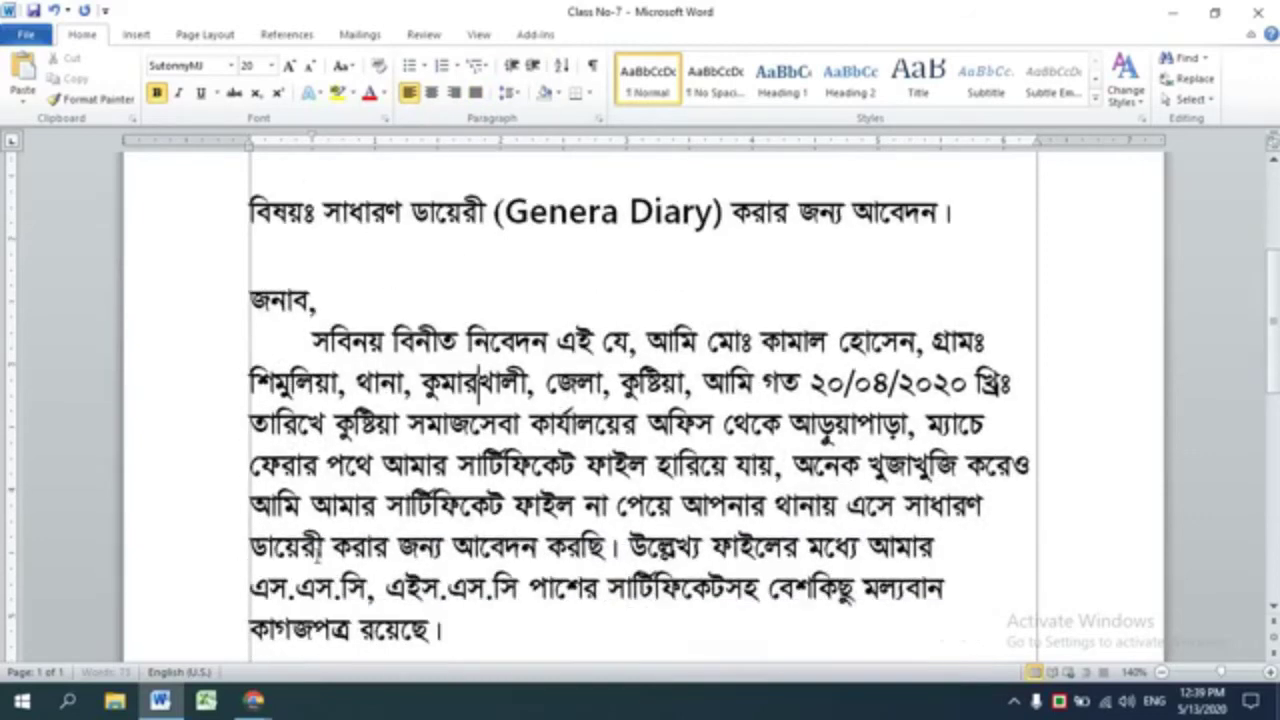
{"action": "left_click", "coordinate": [431, 92]}
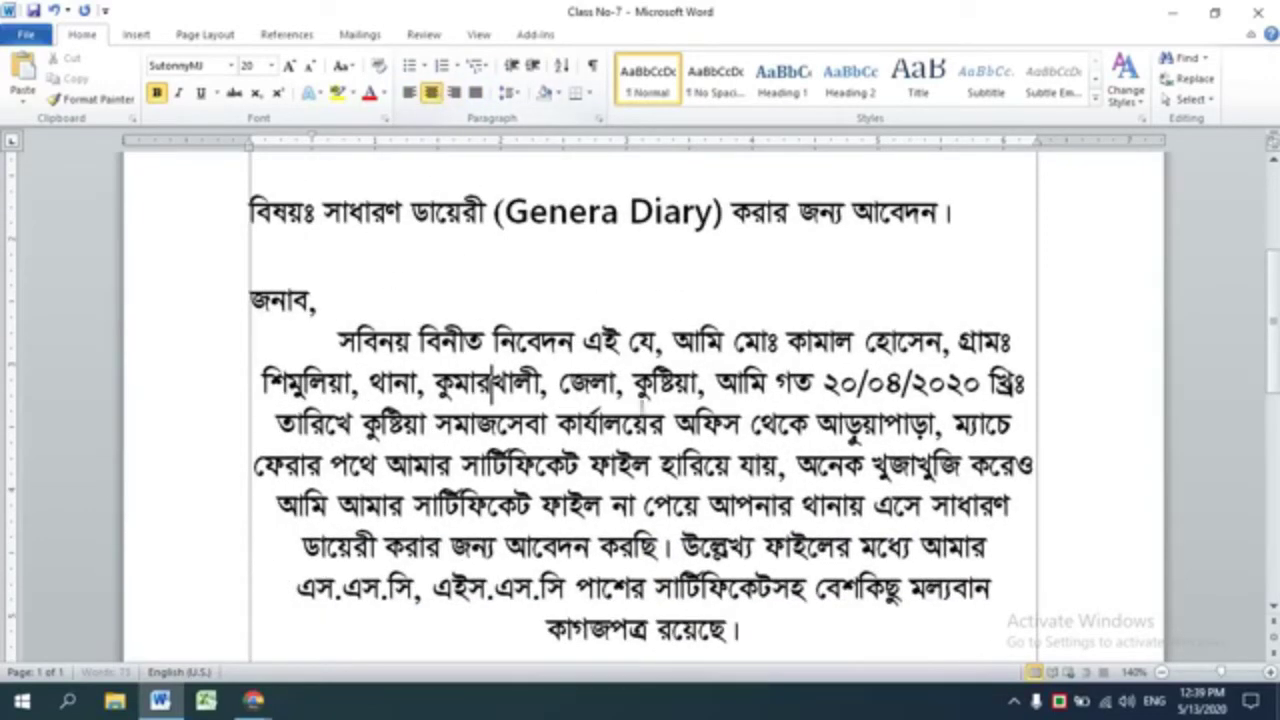
{"action": "left_click", "coordinate": [455, 92]}
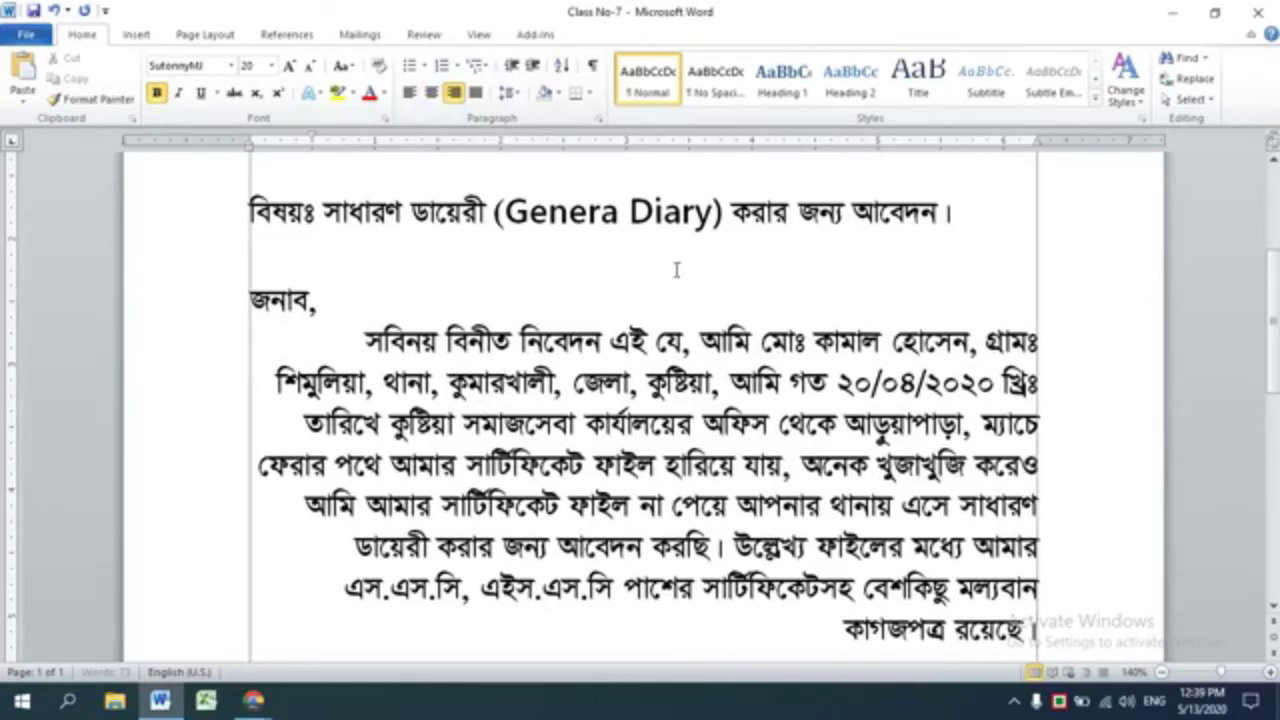
{"action": "left_click", "coordinate": [475, 92]}
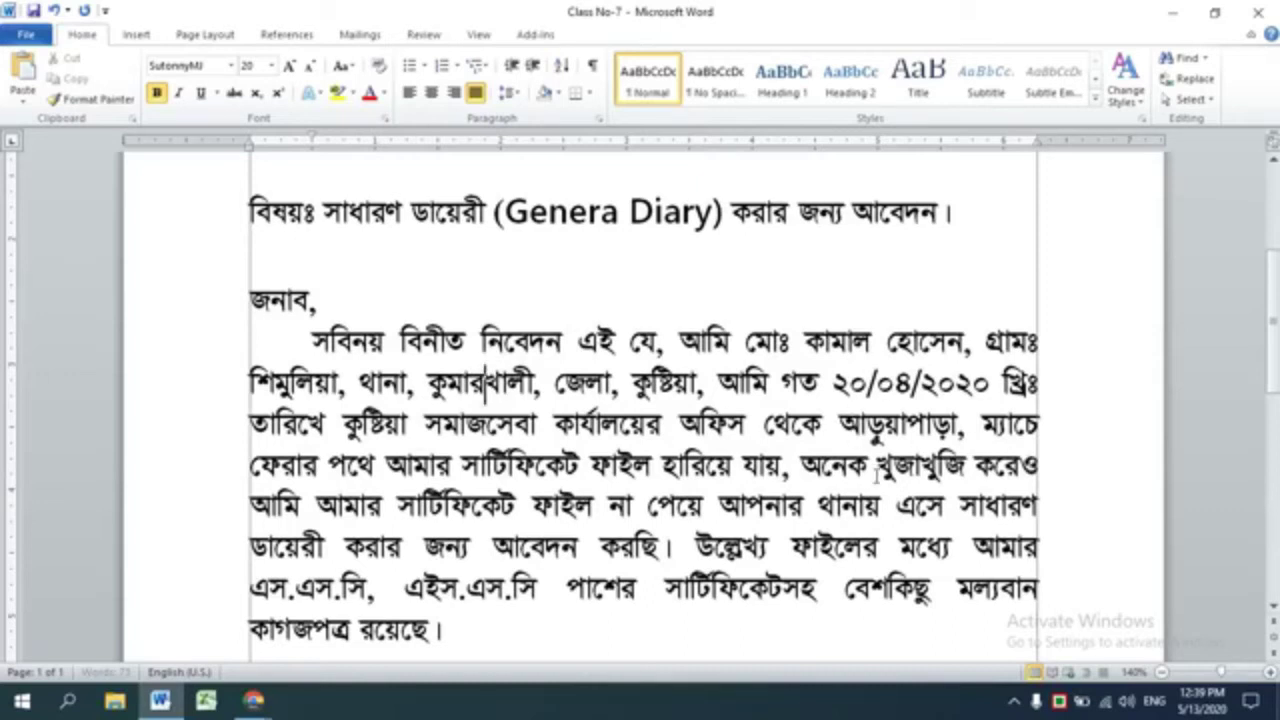
{"action": "scroll", "coordinate": [1015, 436], "scroll_direction": "up", "scroll_amount": 5}
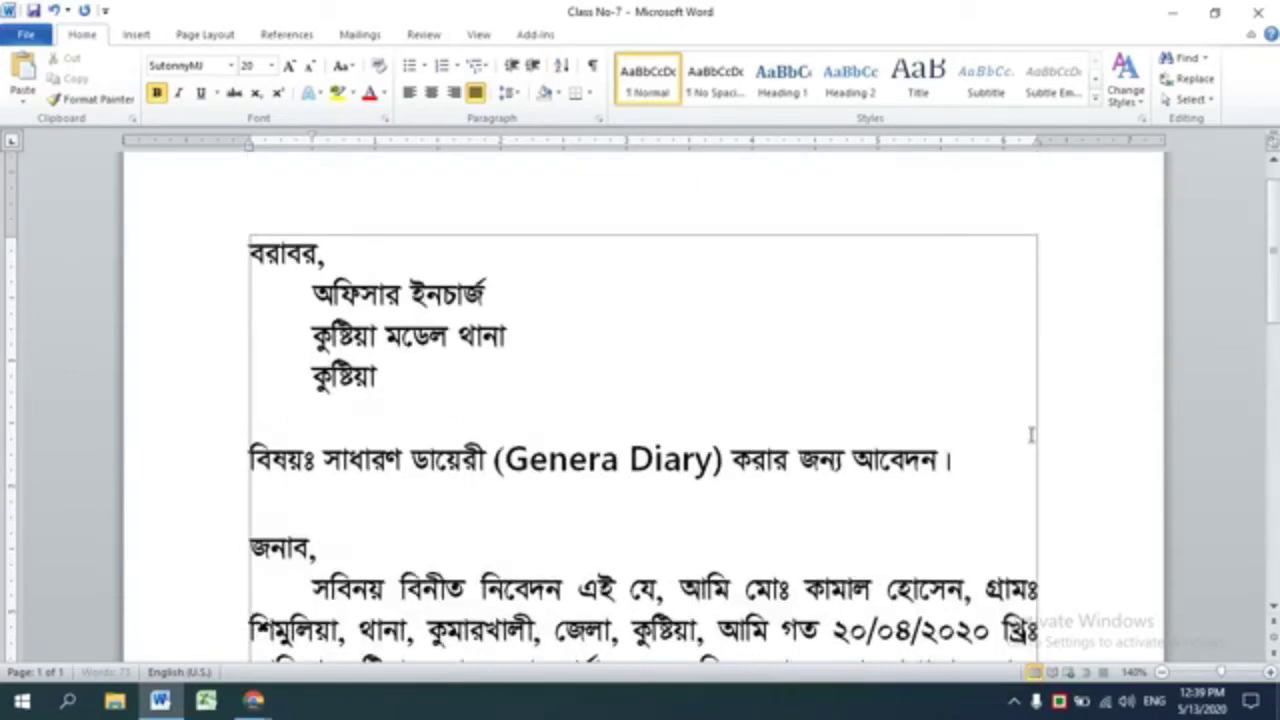
{"action": "left_click", "coordinate": [370, 398]}
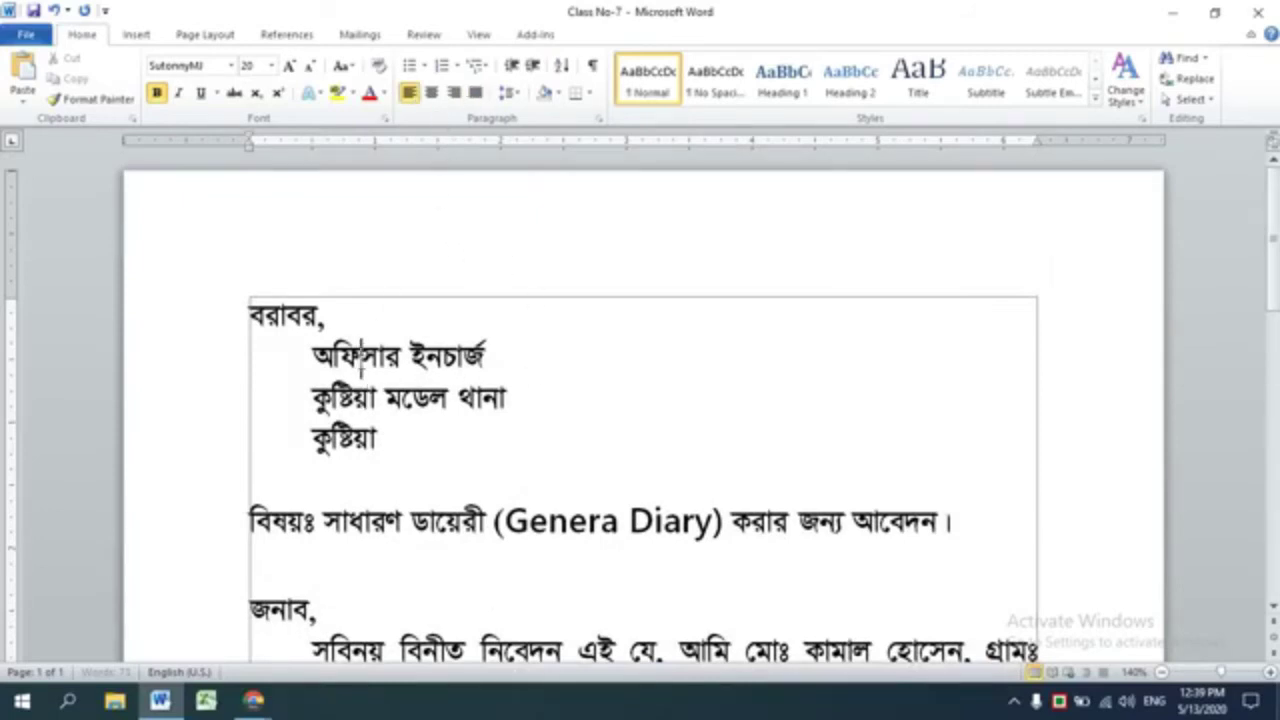
{"action": "left_click", "coordinate": [431, 94]}
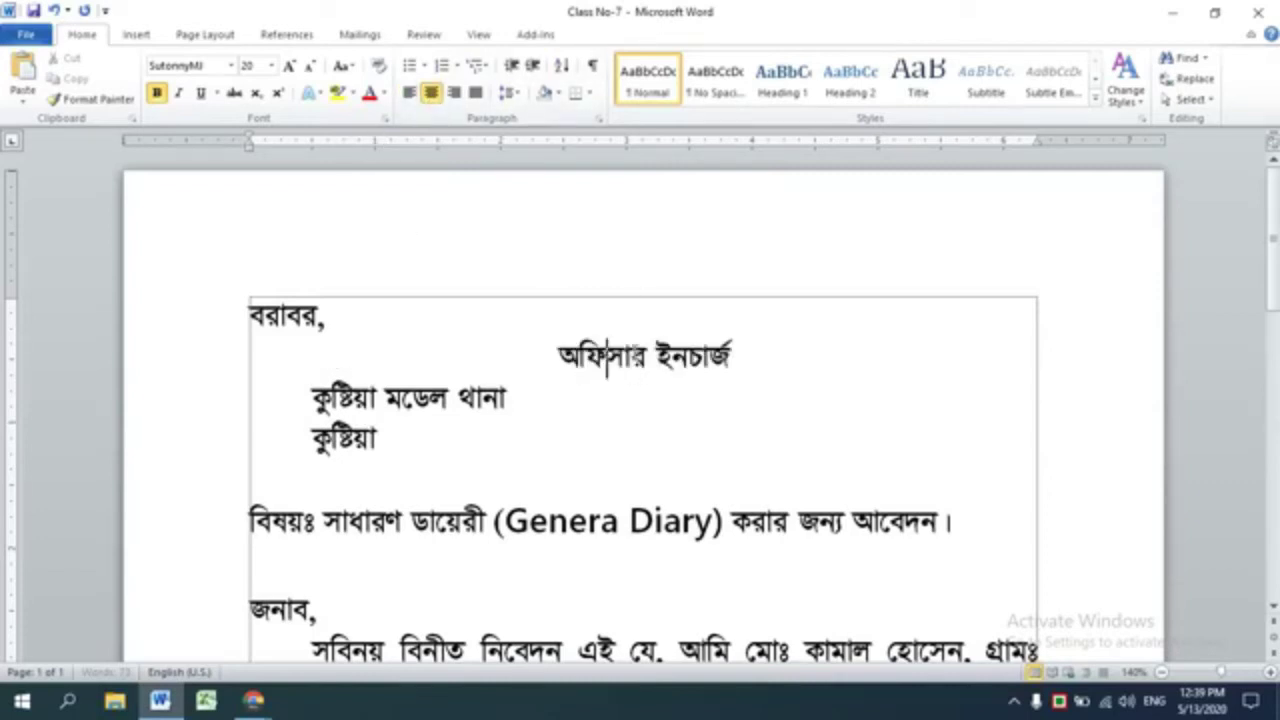
{"action": "left_click", "coordinate": [454, 92]}
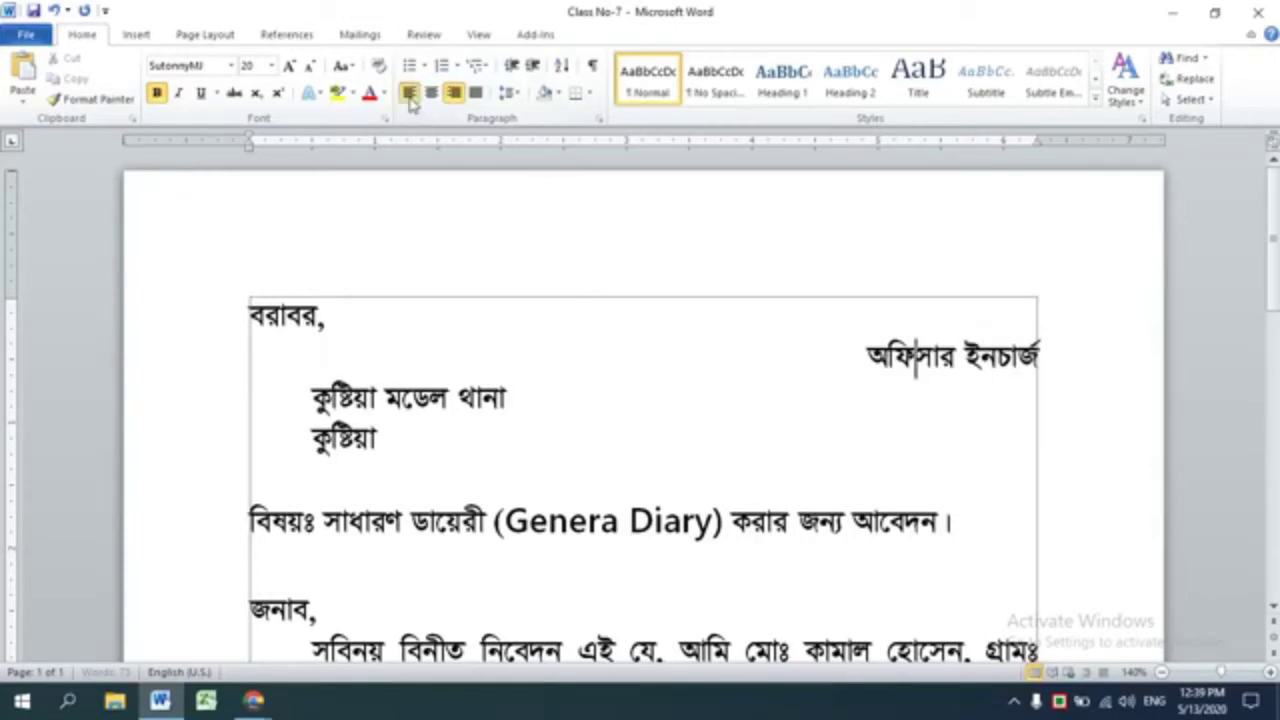
{"action": "left_click", "coordinate": [410, 95]}
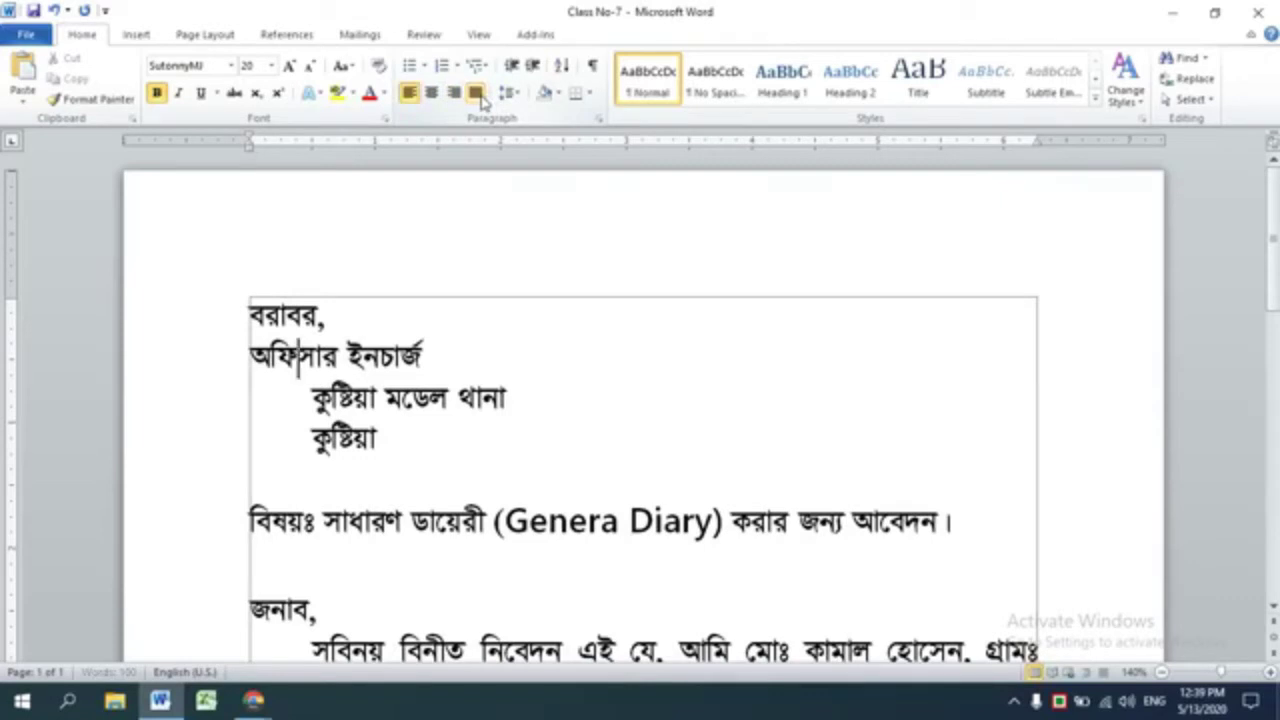
{"action": "left_click", "coordinate": [254, 360]}
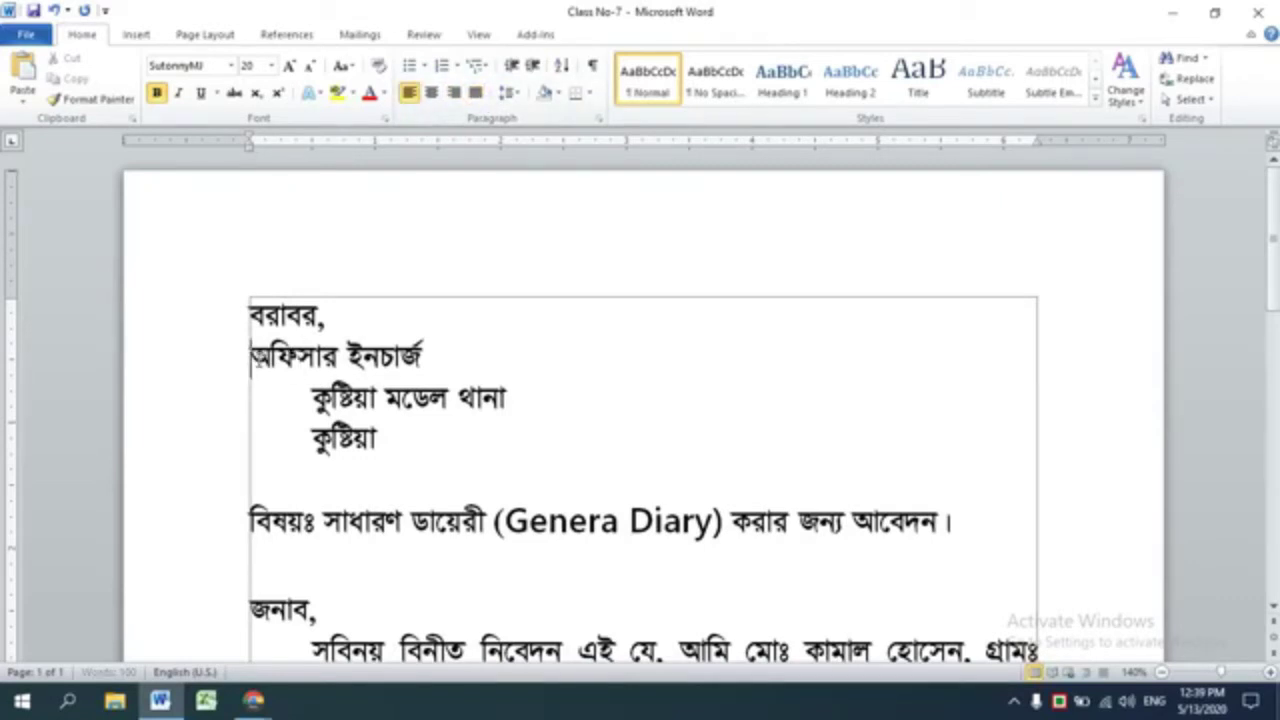
{"action": "key", "text": "Tab"}
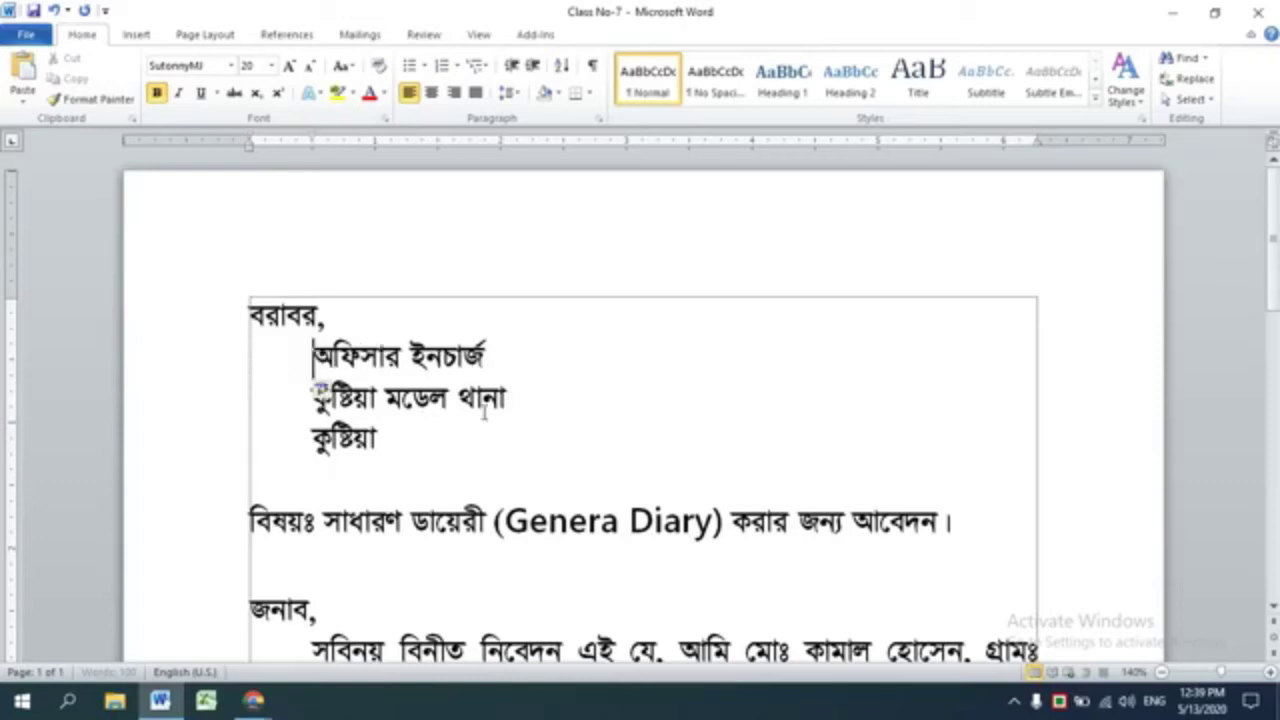
{"action": "left_click", "coordinate": [406, 437]}
{"action": "scroll", "coordinate": [398, 437], "scroll_direction": "down", "scroll_amount": 2}
{"action": "scroll", "coordinate": [398, 437], "scroll_direction": "down", "scroll_amount": 3}
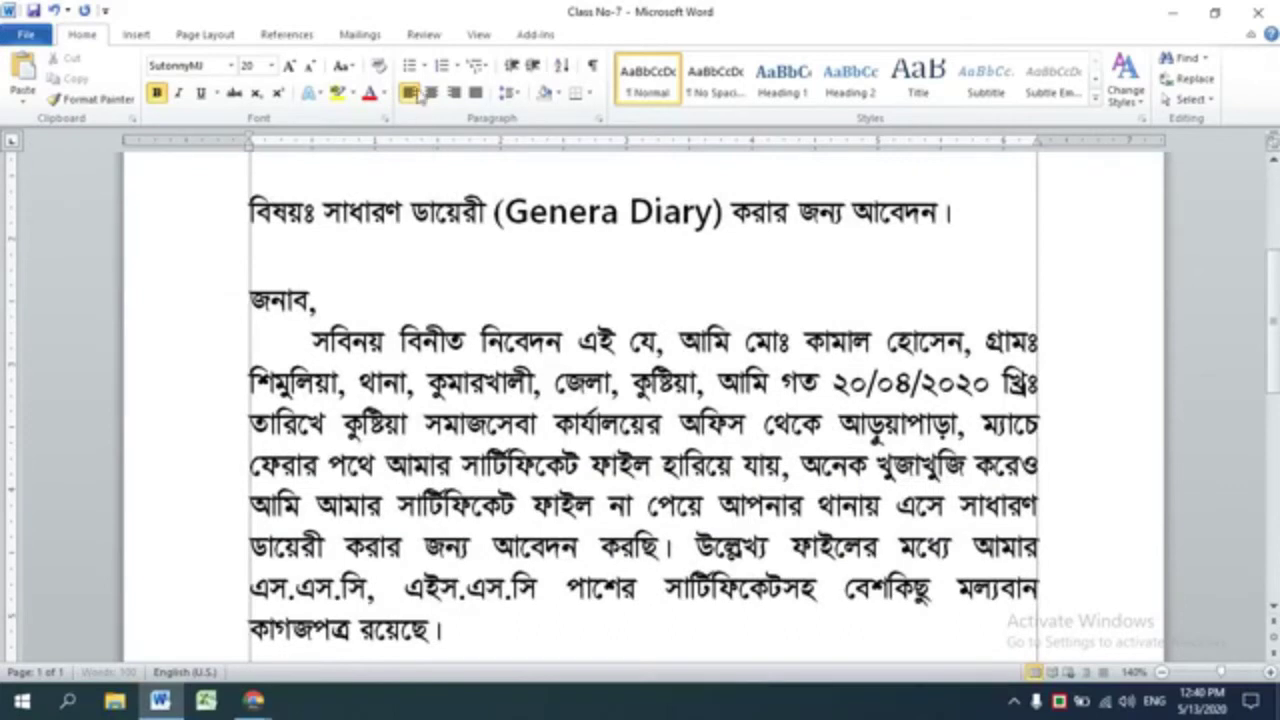
- Try left, centre and right alignment on the body paragraph, ending with Justify
{"action": "left_click", "coordinate": [548, 458]}
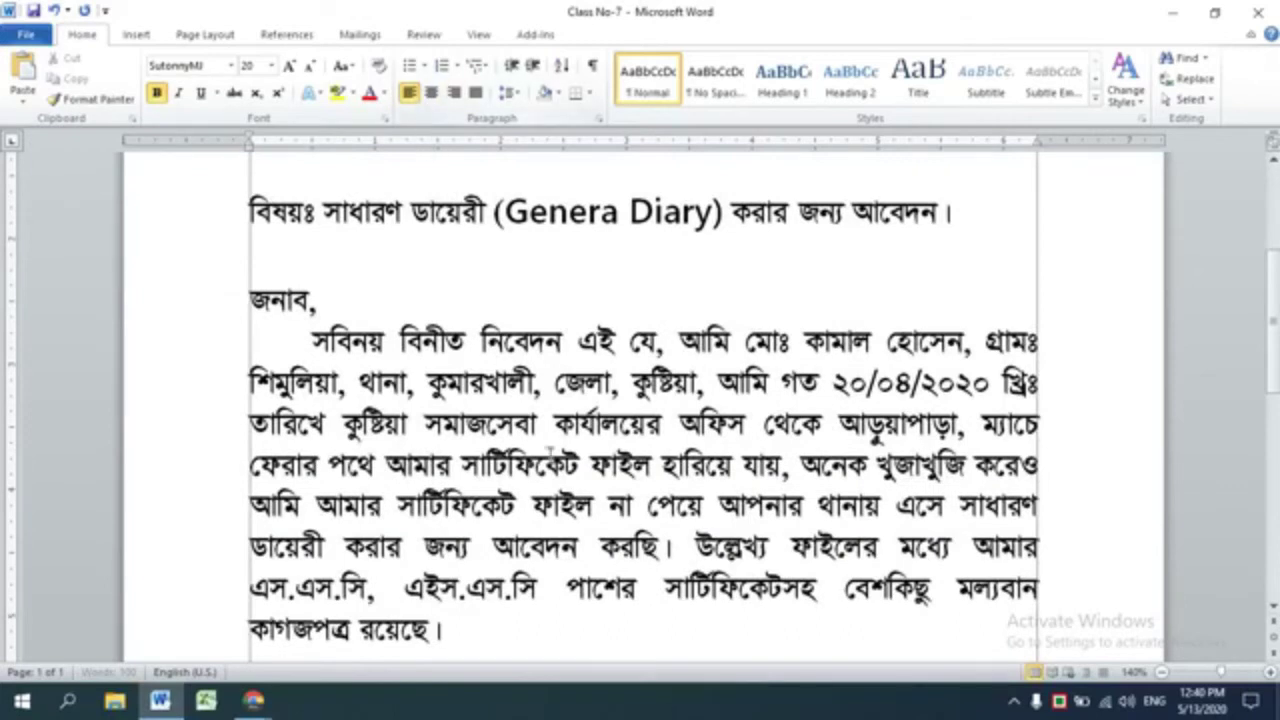
{"action": "left_click", "coordinate": [409, 92]}
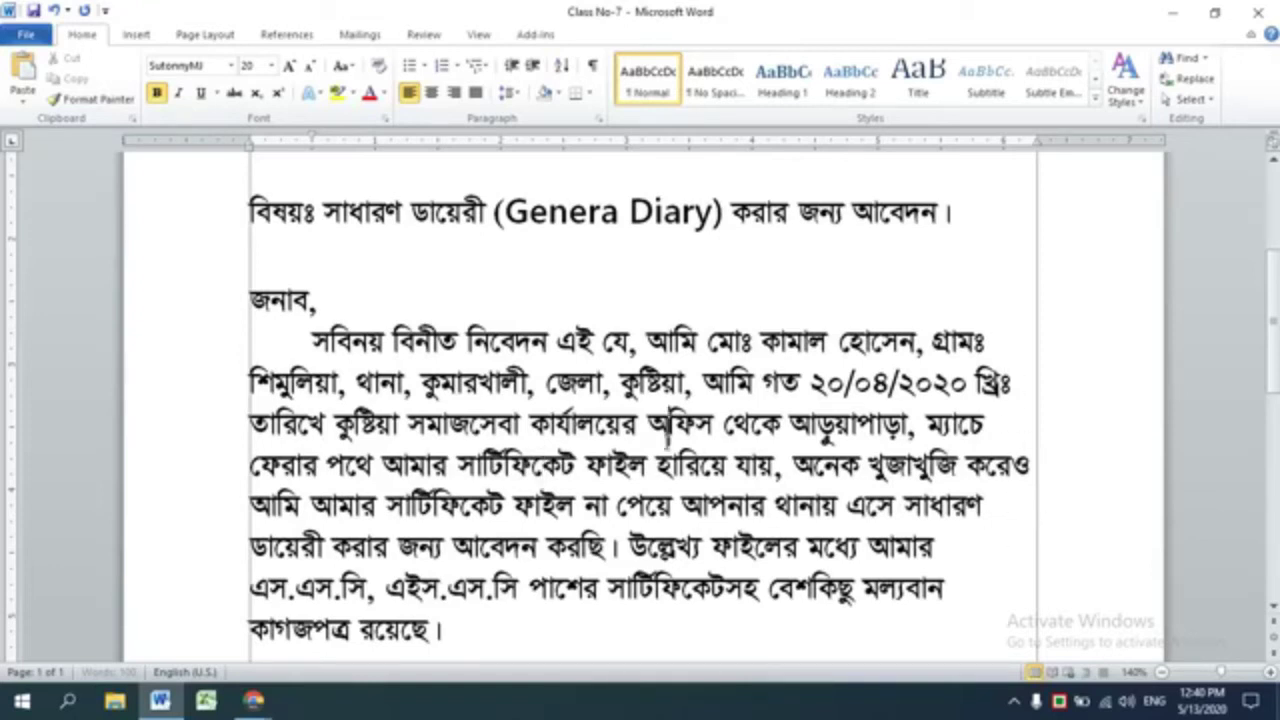
{"action": "left_click", "coordinate": [431, 92]}
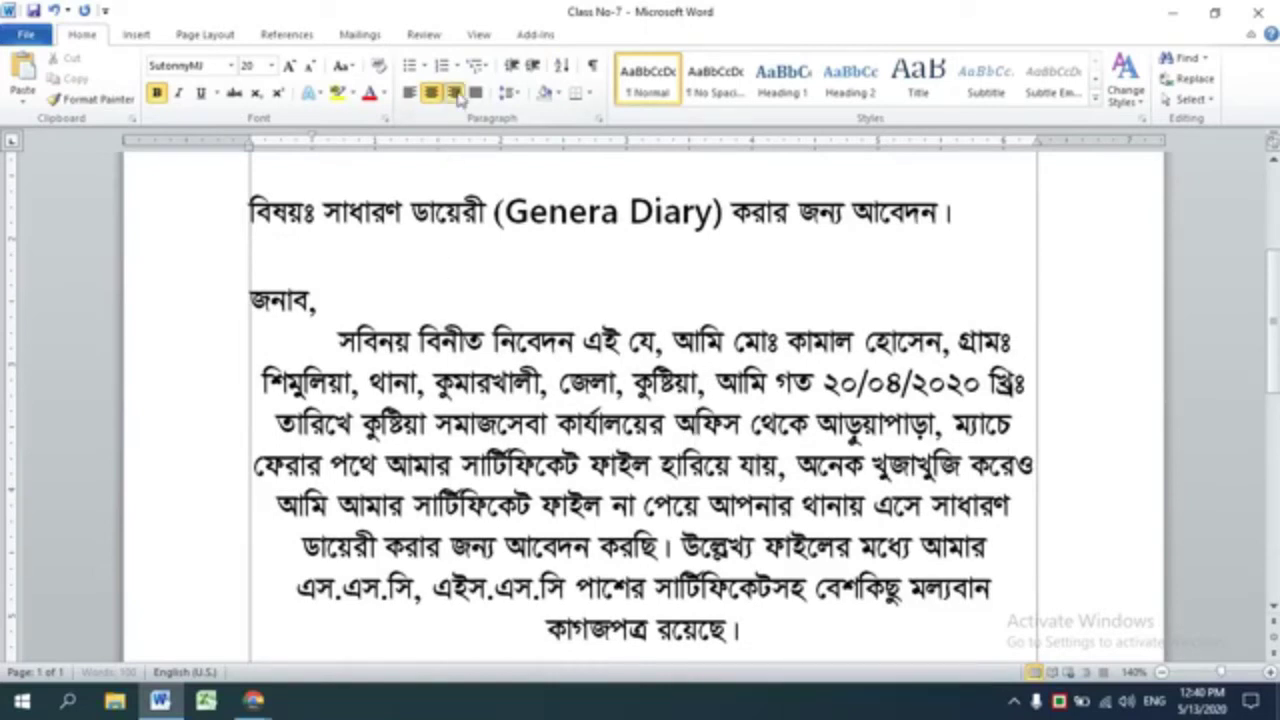
{"action": "left_click", "coordinate": [453, 92]}
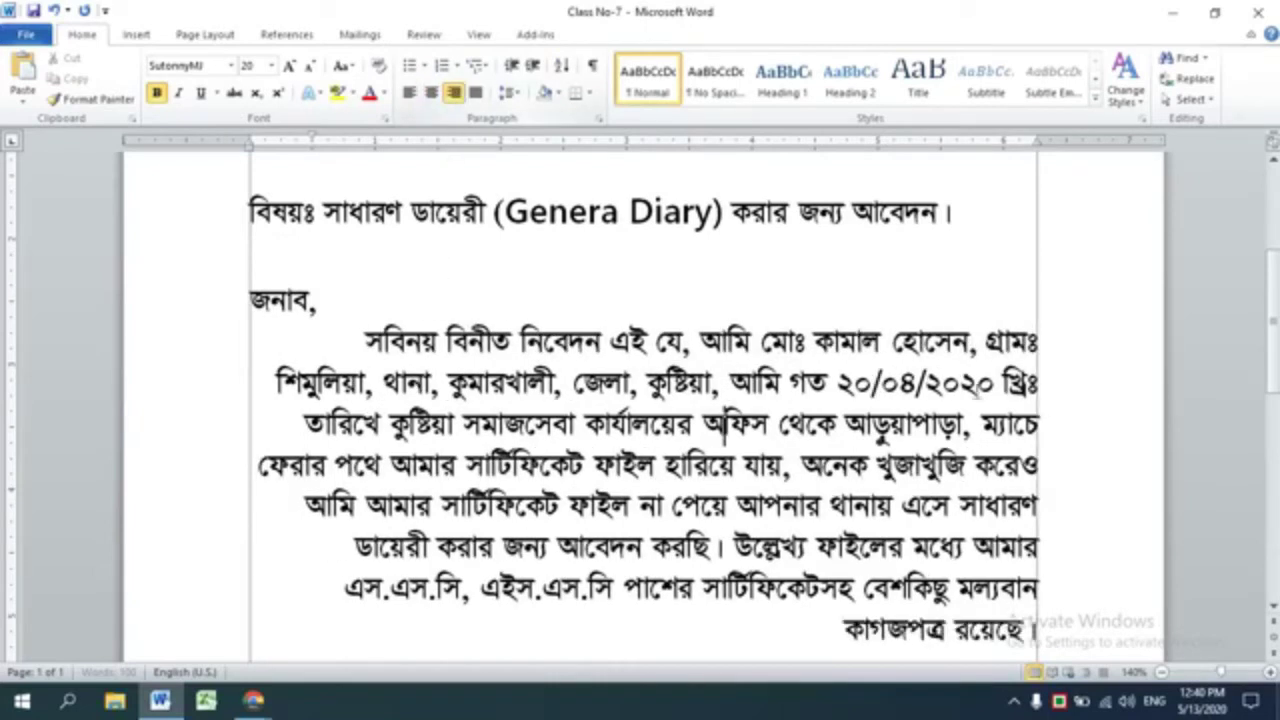
{"action": "left_click", "coordinate": [476, 95]}
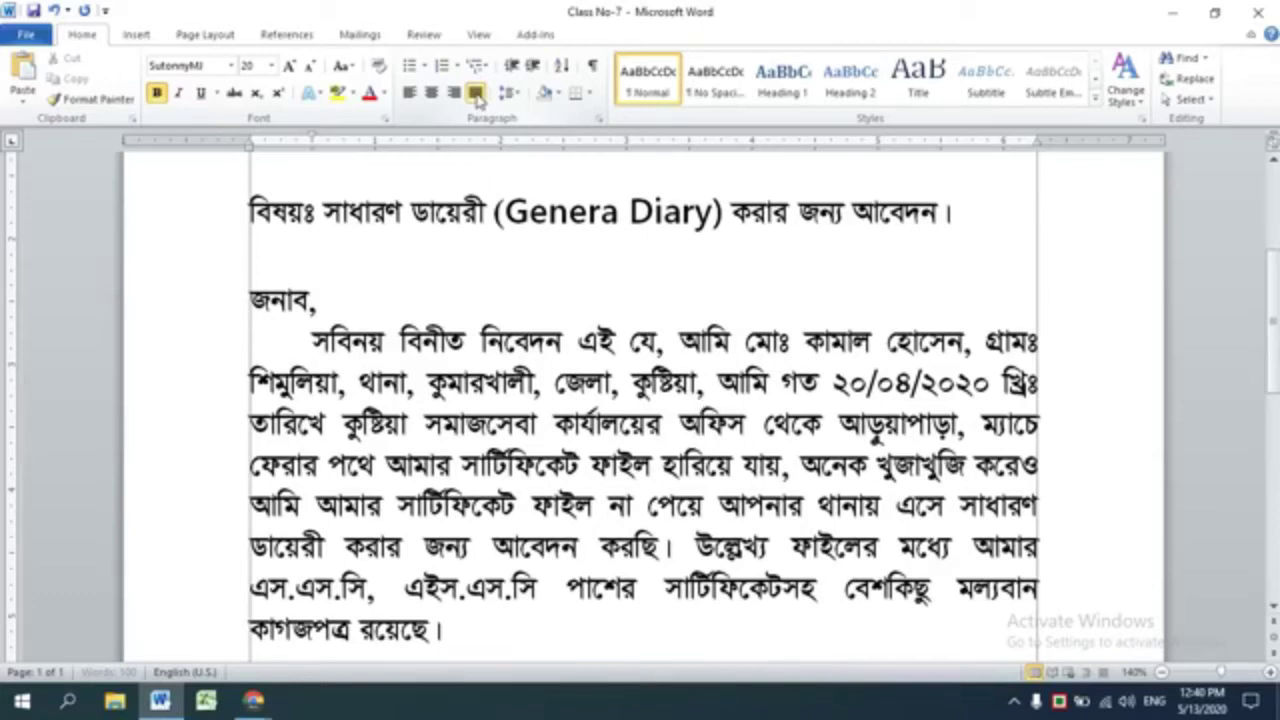
- Collapse the ribbon and place the caret in the blank space below the closing paragraph
{"action": "left_click", "coordinate": [1248, 37]}
{"action": "scroll", "coordinate": [637, 376], "scroll_direction": "down", "scroll_amount": 3}
{"action": "scroll", "coordinate": [637, 376], "scroll_direction": "down", "scroll_amount": 5}
{"action": "scroll", "coordinate": [637, 376], "scroll_direction": "down", "scroll_amount": 3}
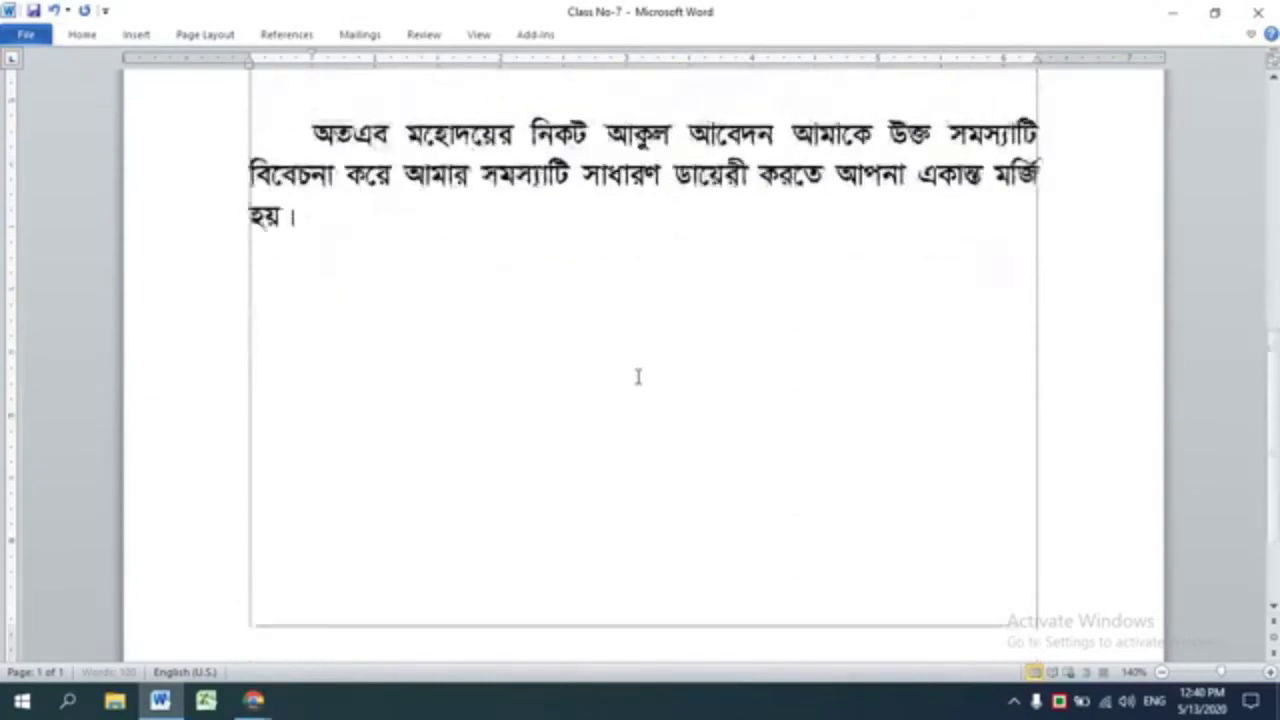
{"action": "scroll", "coordinate": [637, 376], "scroll_direction": "down", "scroll_amount": 1}
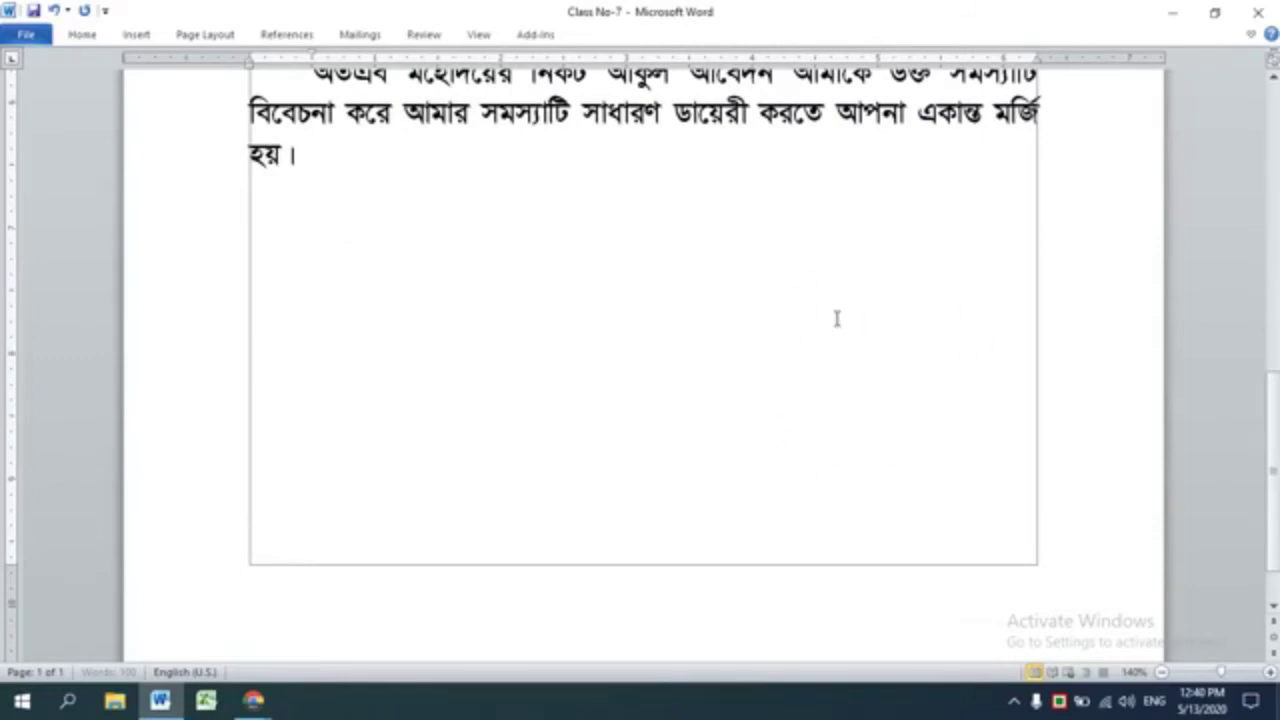
{"action": "left_click", "coordinate": [337, 170]}
- Restore the ribbon and type the closing বিনীত নিবেদক on its own line
{"action": "left_click", "coordinate": [1250, 36]}
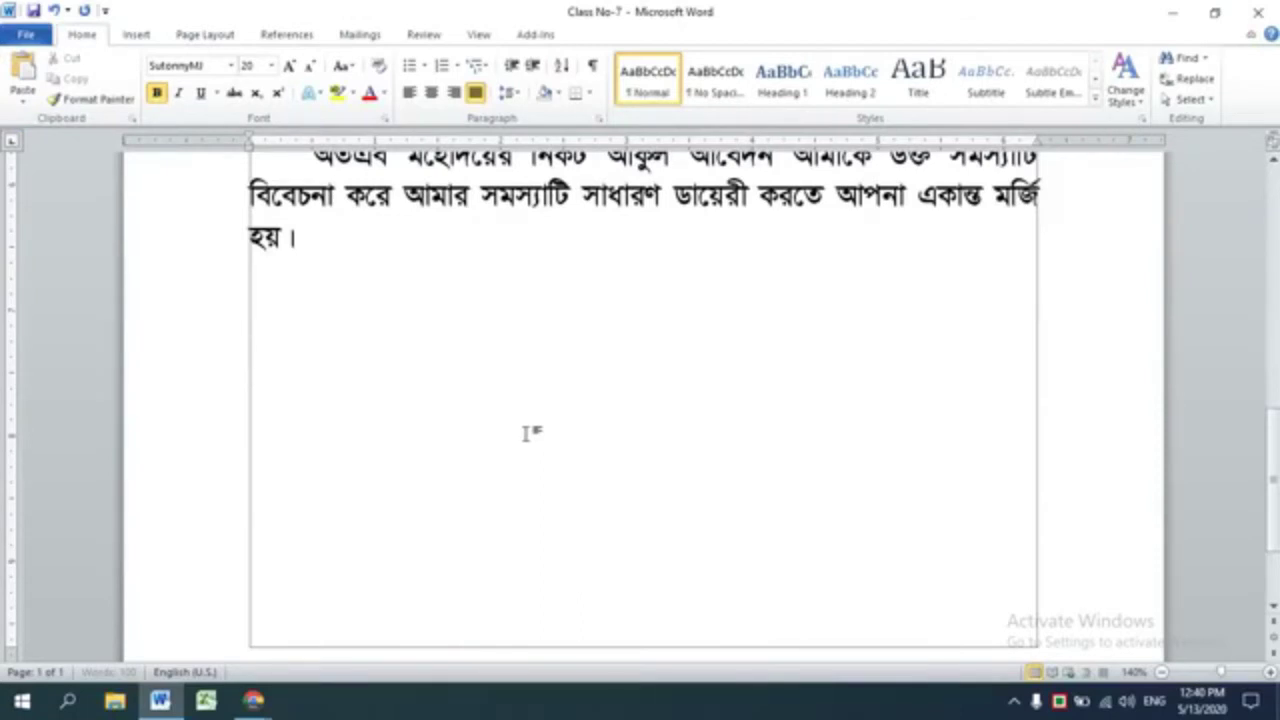
{"action": "type", "text": "ি"}
{"action": "type", "text": "ব"}
{"action": "type", "text": "নীত"}
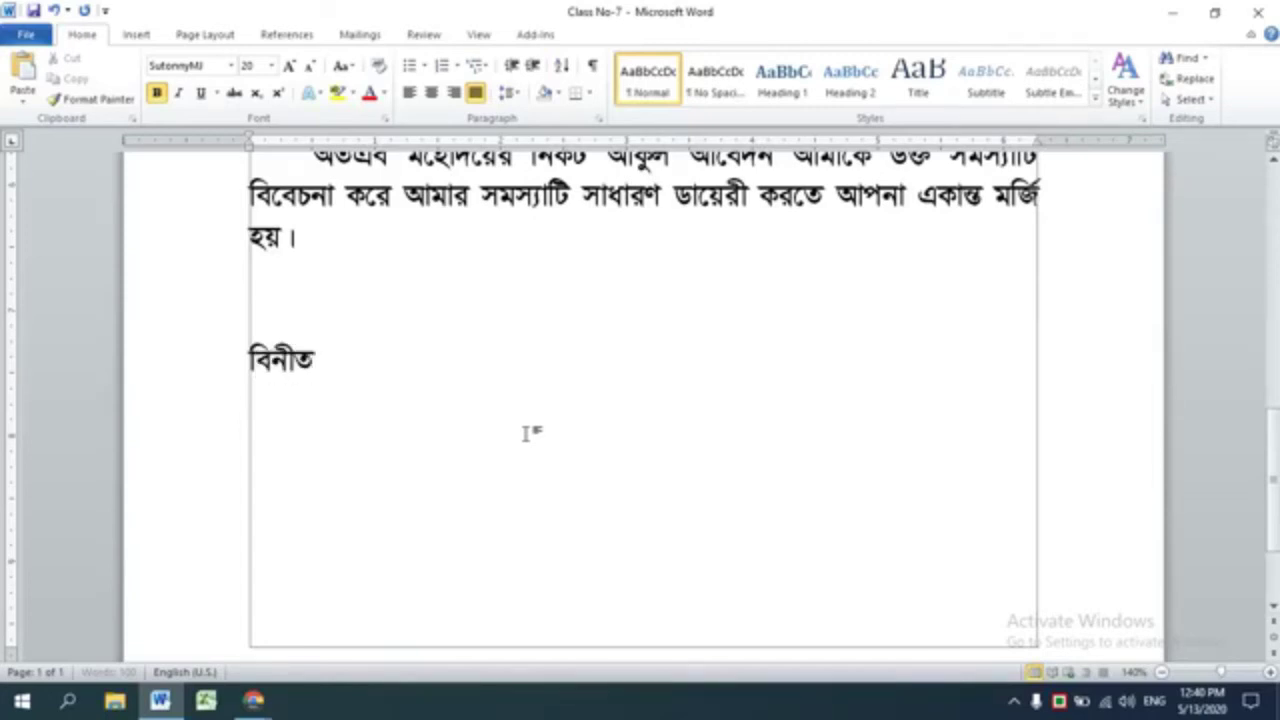
{"action": "type", "text": "নিবেদ"}
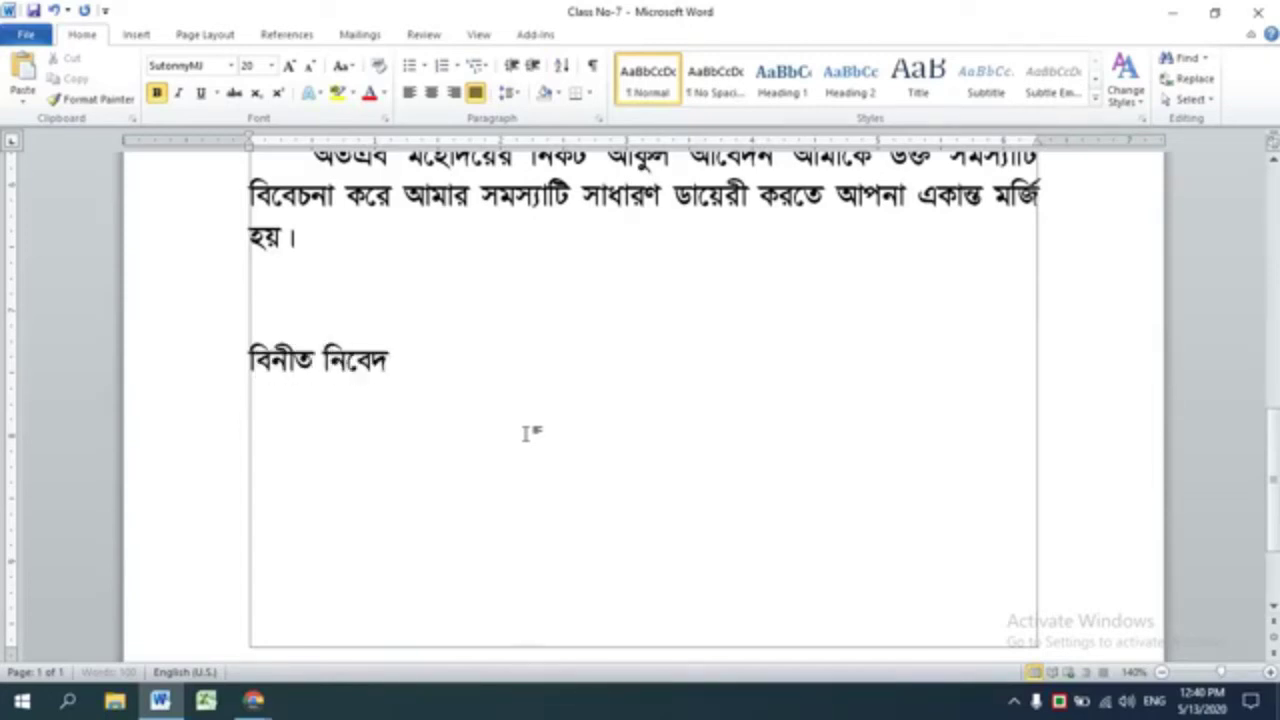
{"action": "type", "text": "ক"}
{"action": "key", "text": "Return"}
- Type the sender's name on the line below the closing
{"action": "type", "text": "েমা"}
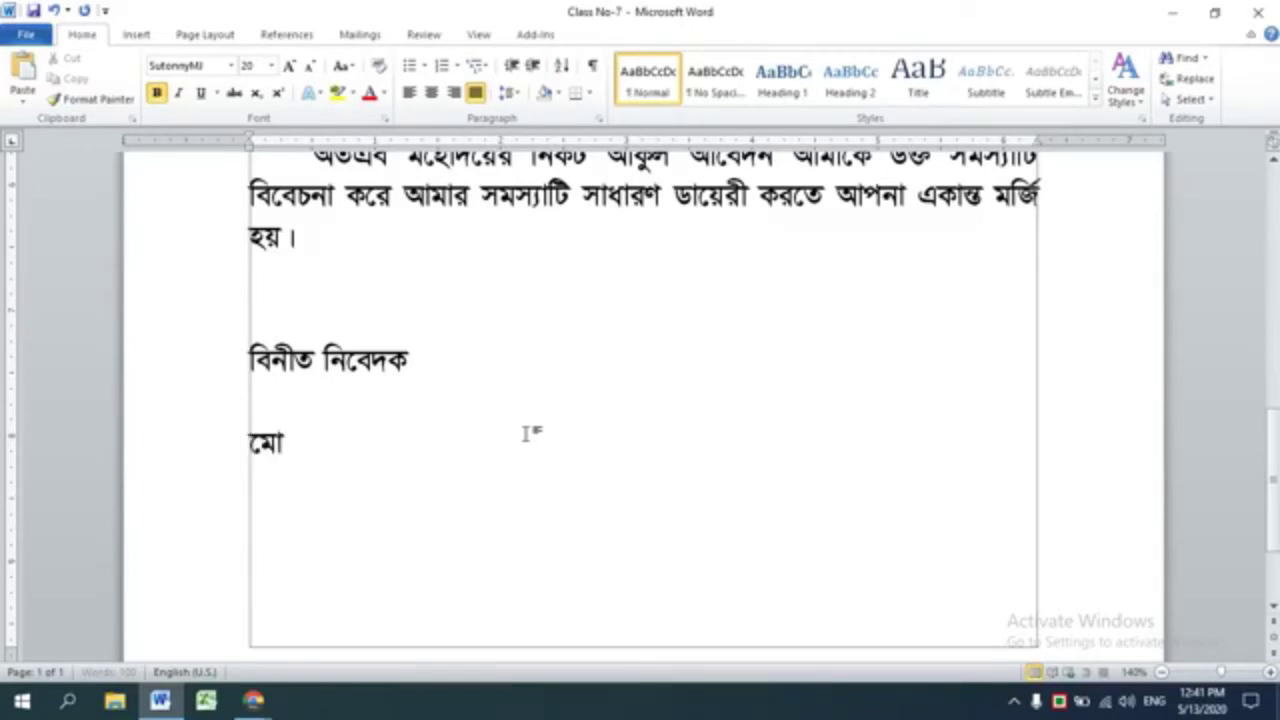
{"action": "type", "text": "ঃ"}
{"action": "scroll", "coordinate": [527, 433], "scroll_direction": "up", "scroll_amount": 2}
{"action": "scroll", "coordinate": [527, 432], "scroll_direction": "up", "scroll_amount": 2}
{"action": "scroll", "coordinate": [527, 432], "scroll_direction": "down", "scroll_amount": 3}
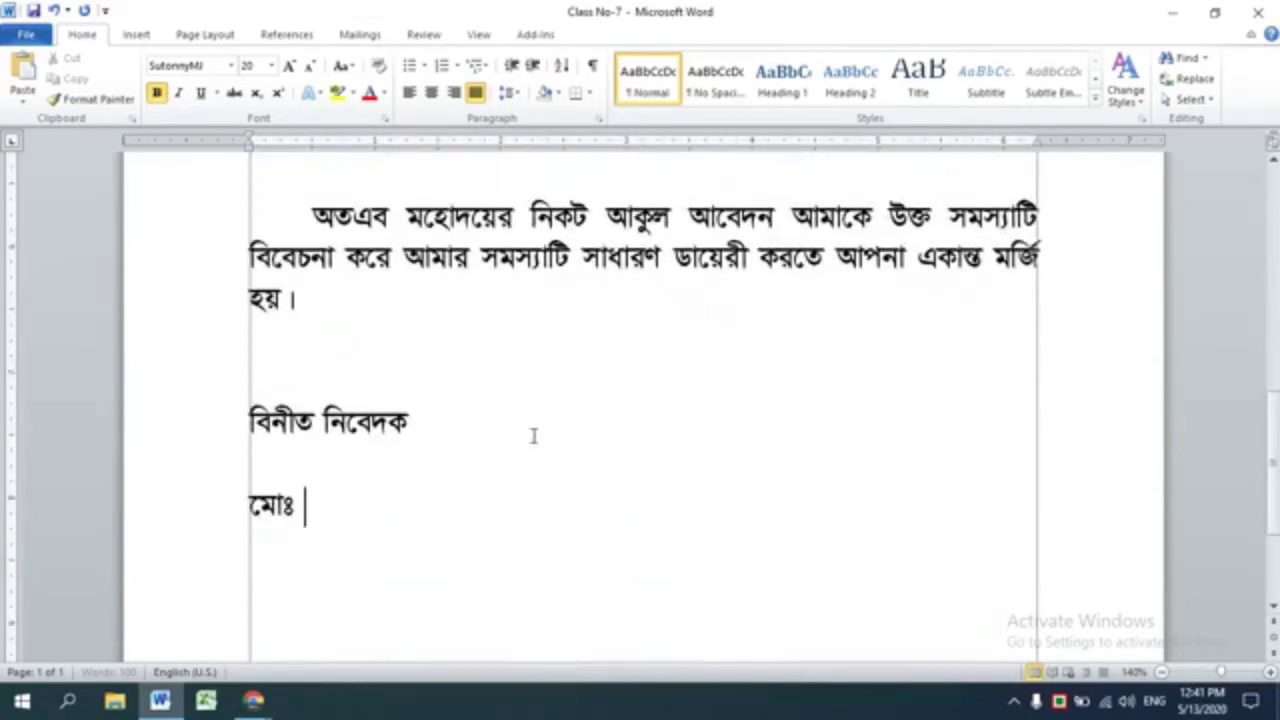
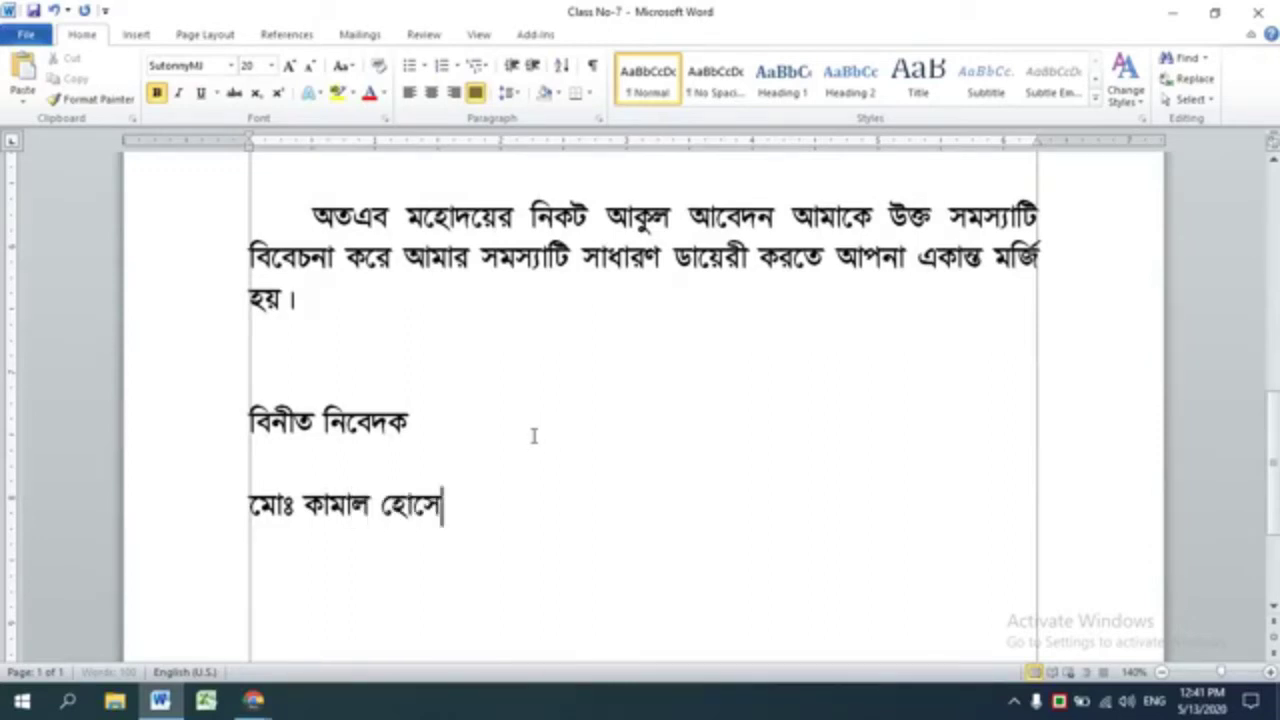
- Add the sender's mobile number on the next line and select the three signature lines
{"action": "key", "text": "Return"}
{"action": "type", "text": "মে"}
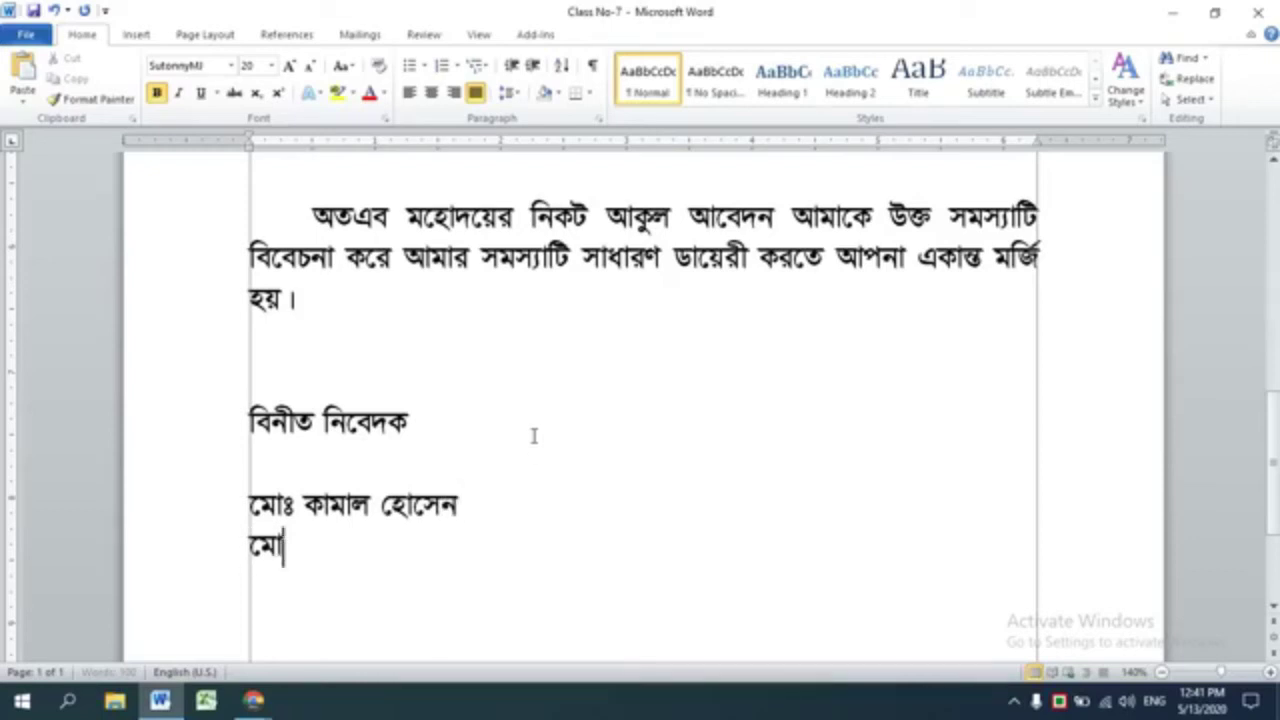
{"action": "type", "text": "বা"}
{"action": "type", "text": "ঃ"}
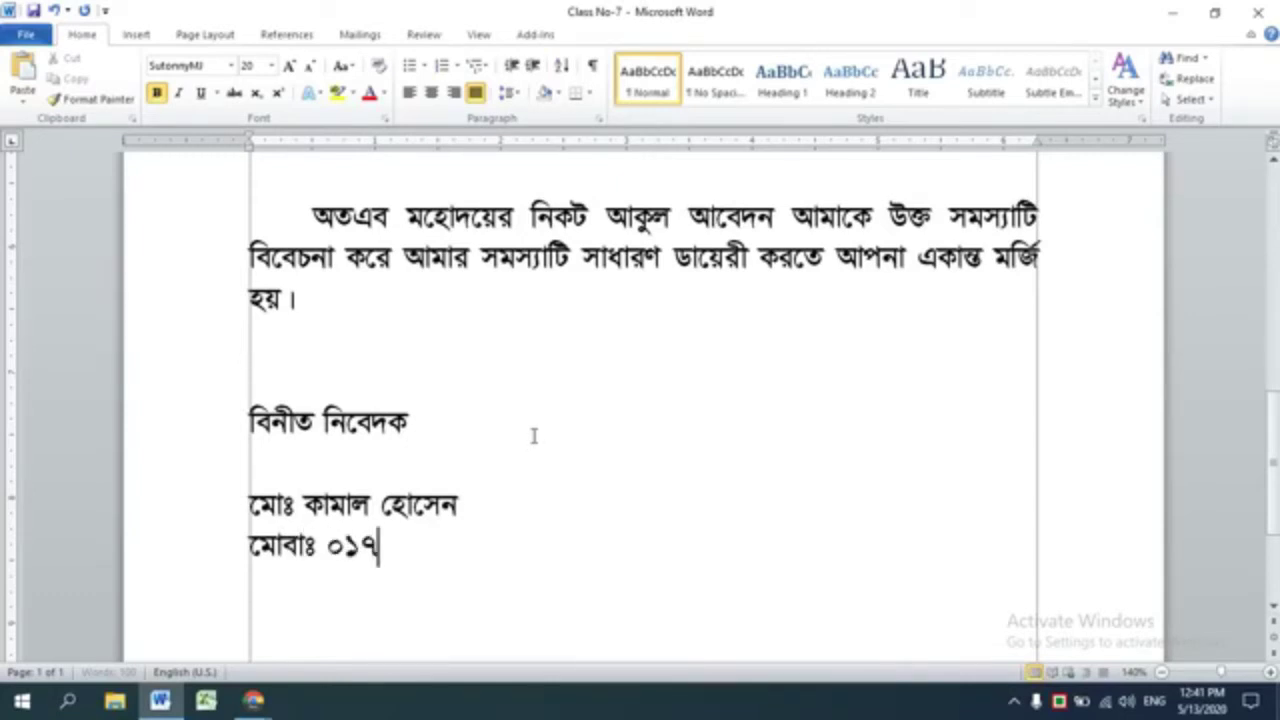
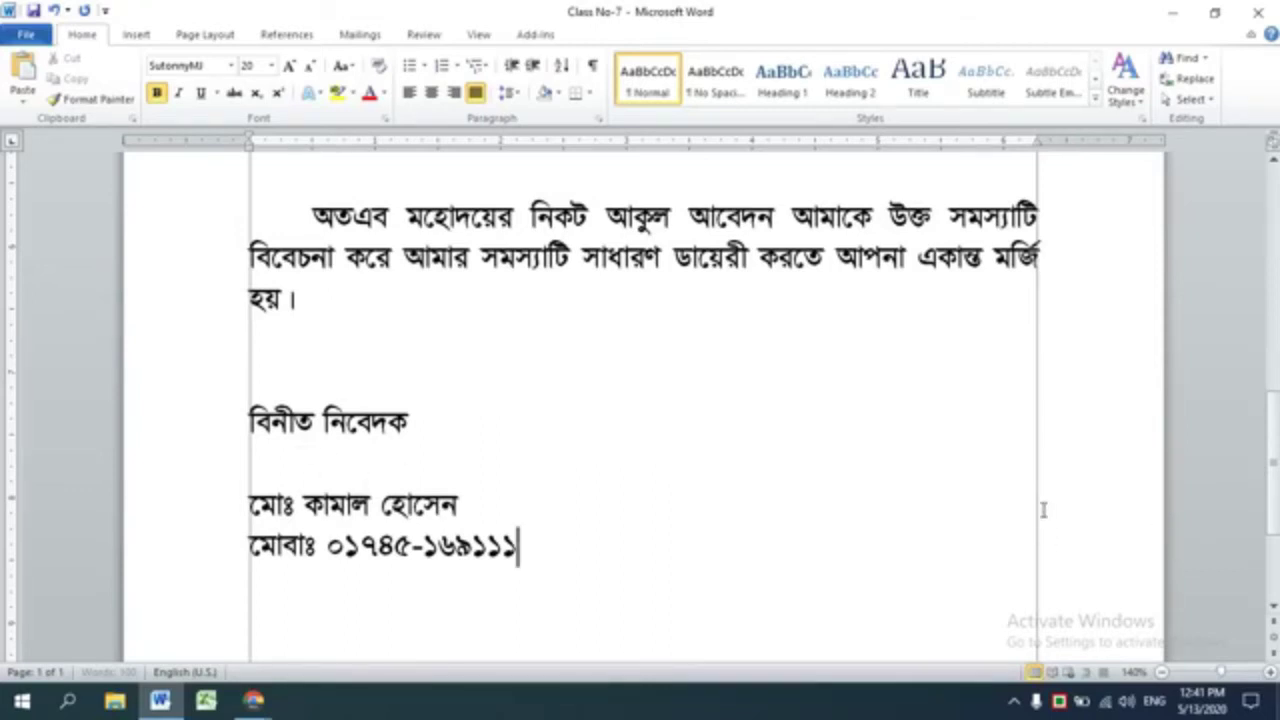
{"action": "scroll", "coordinate": [1040, 512], "scroll_direction": "down", "scroll_amount": 3}
{"action": "scroll", "coordinate": [1010, 456], "scroll_direction": "up", "scroll_amount": 1}
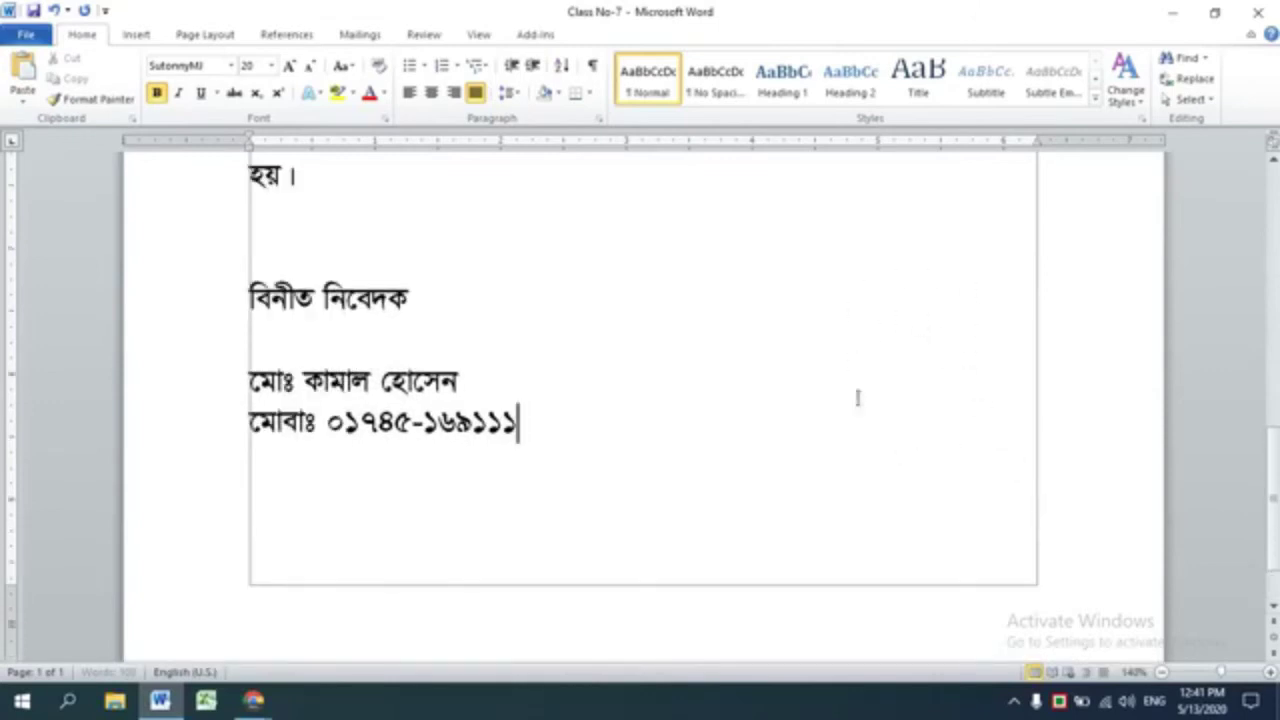
{"action": "scroll", "coordinate": [895, 364], "scroll_direction": "up", "scroll_amount": 1}
{"action": "scroll", "coordinate": [895, 364], "scroll_direction": "up", "scroll_amount": 2}
{"action": "scroll", "coordinate": [895, 364], "scroll_direction": "up", "scroll_amount": 2}
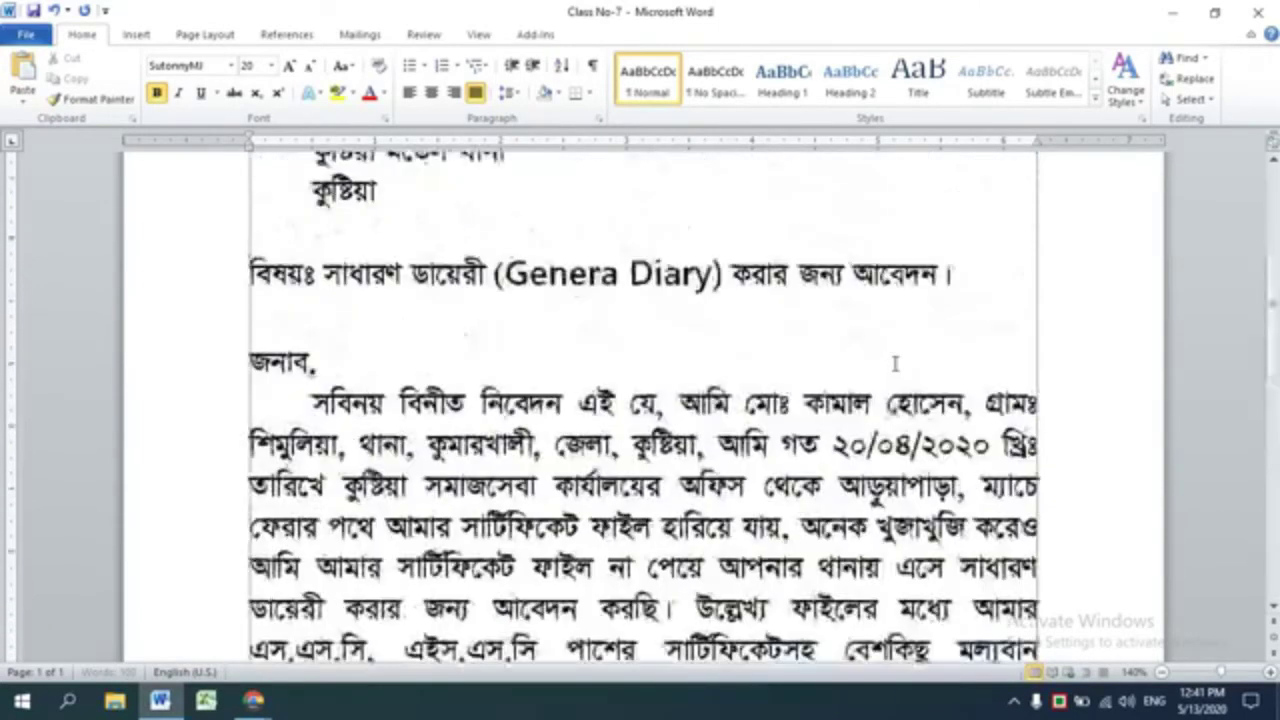
{"action": "scroll", "coordinate": [895, 364], "scroll_direction": "up", "scroll_amount": 2}
{"action": "scroll", "coordinate": [895, 364], "scroll_direction": "down", "scroll_amount": 2}
{"action": "scroll", "coordinate": [895, 364], "scroll_direction": "down", "scroll_amount": 3}
{"action": "scroll", "coordinate": [895, 363], "scroll_direction": "down", "scroll_amount": 2}
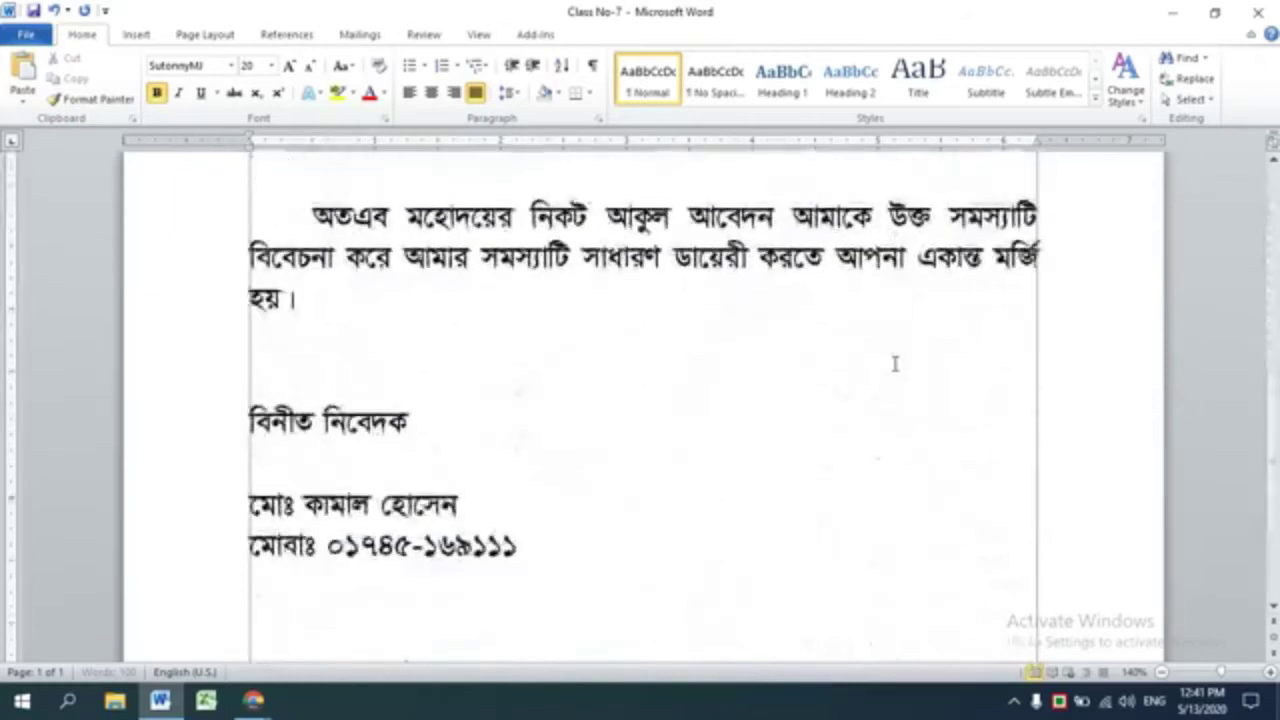
{"action": "scroll", "coordinate": [895, 363], "scroll_direction": "down", "scroll_amount": 1}
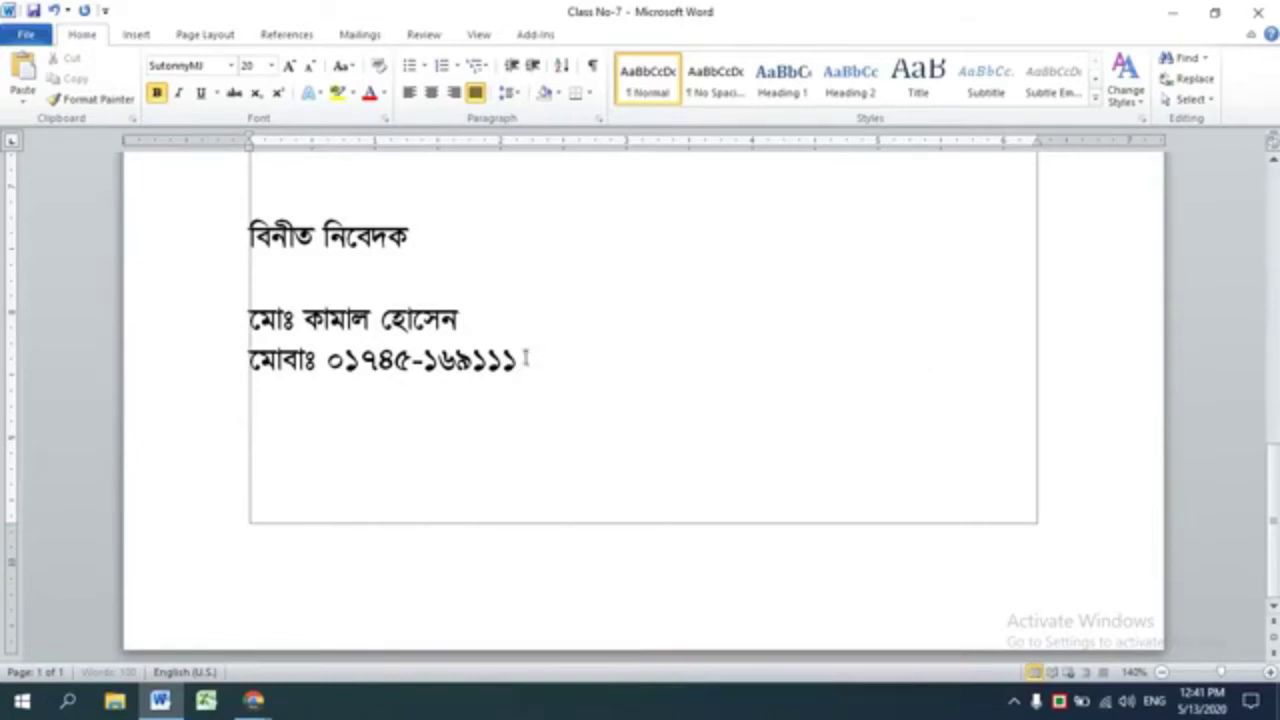
{"action": "left_click_drag", "start_coordinate": [518, 360], "coordinate": [262, 230]}
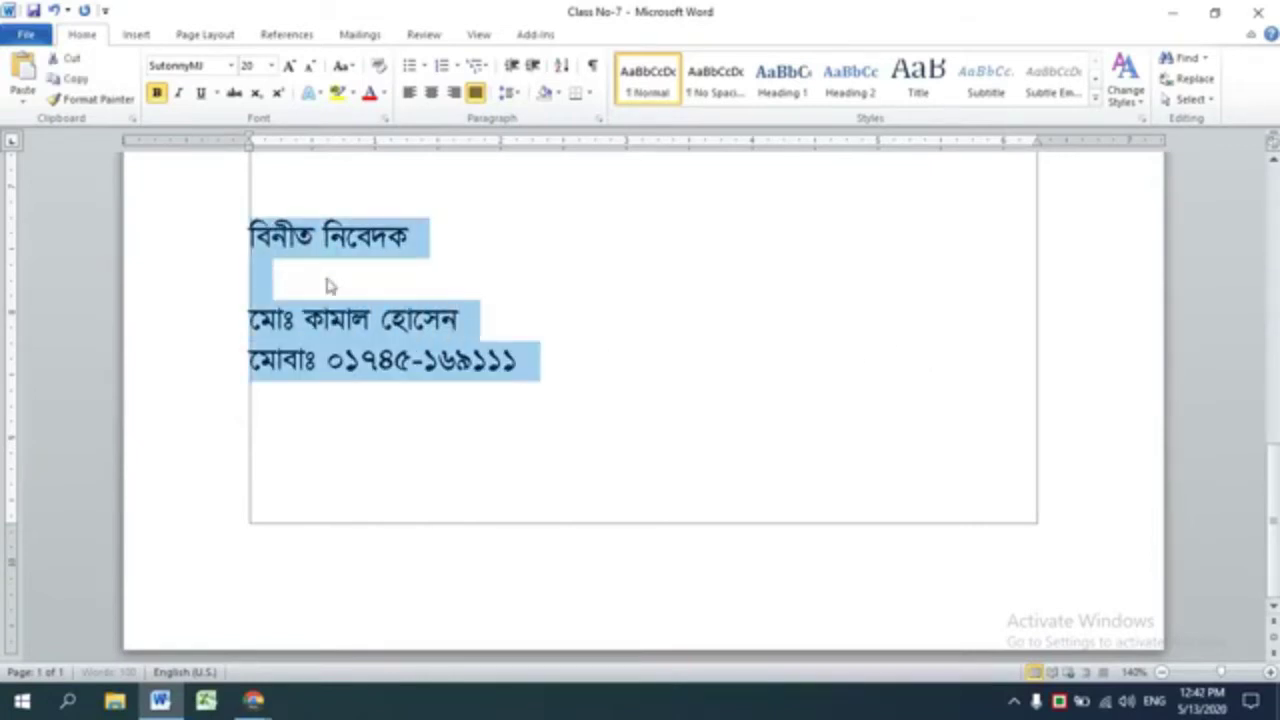
- Try centre, right and left alignment on the selected signature lines, finishing centred
{"action": "left_click", "coordinate": [431, 92]}
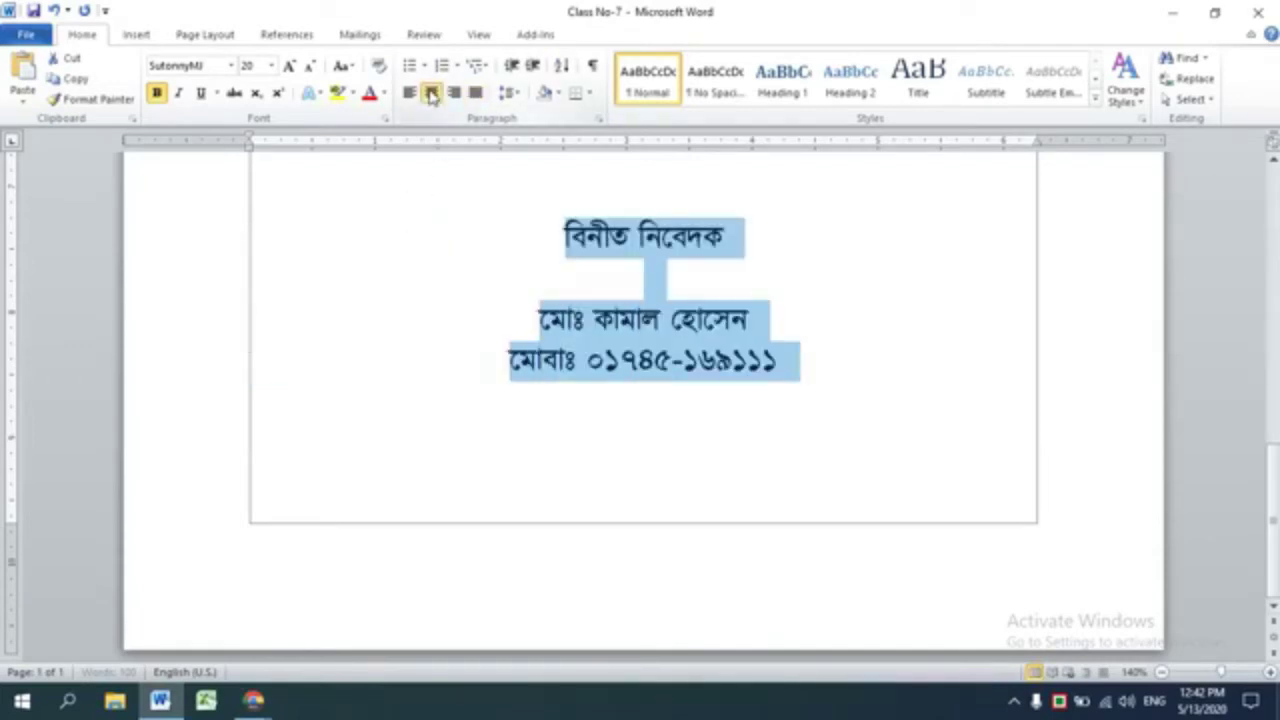
{"action": "left_click", "coordinate": [454, 92]}
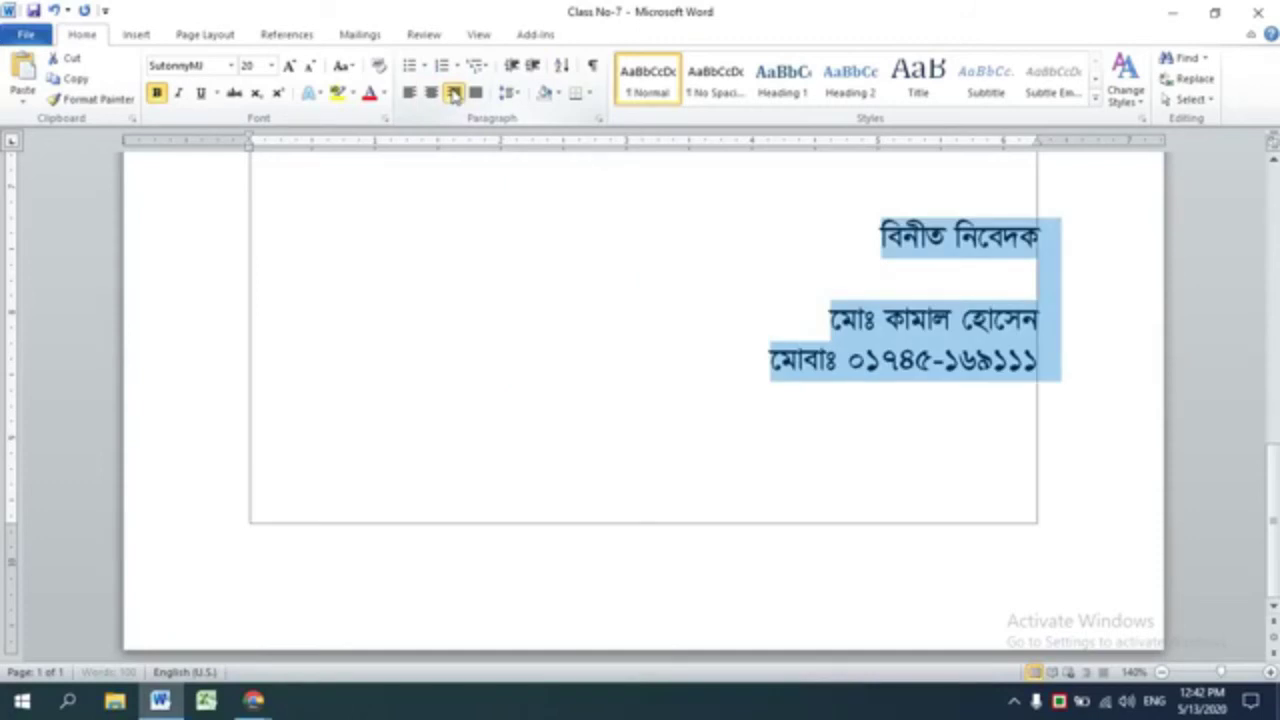
{"action": "left_click", "coordinate": [411, 95]}
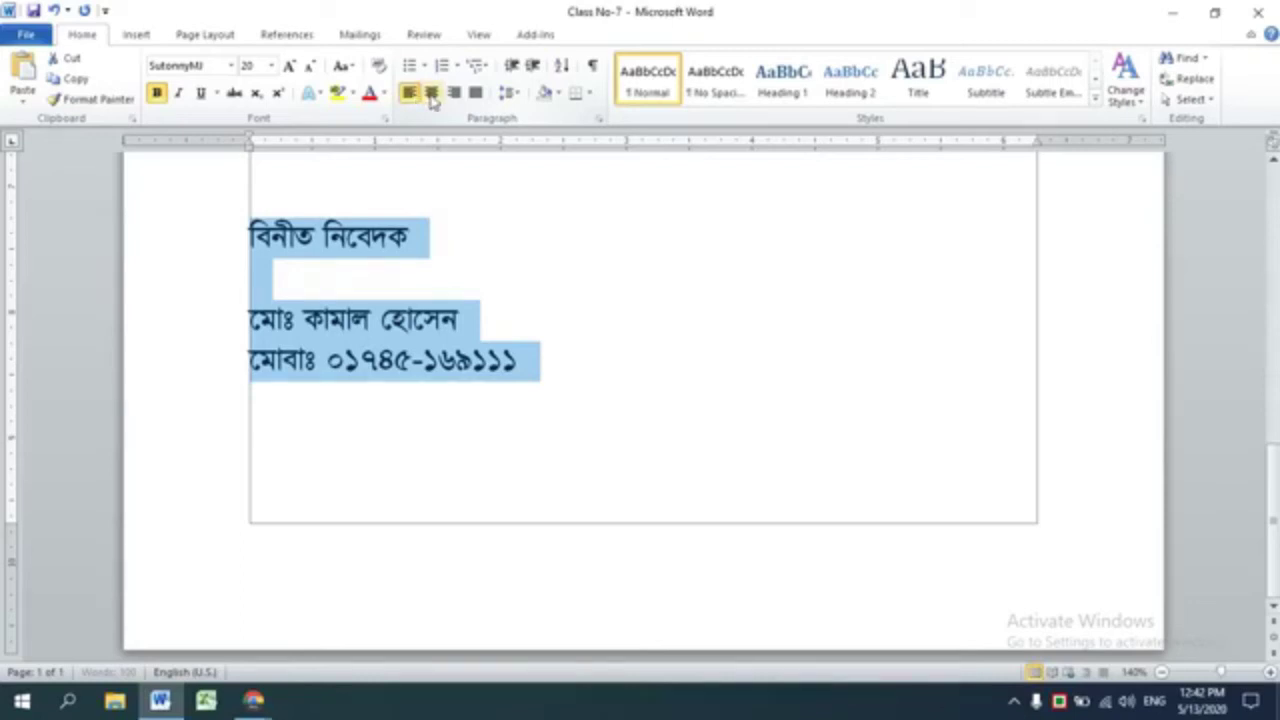
{"action": "left_click", "coordinate": [431, 94]}
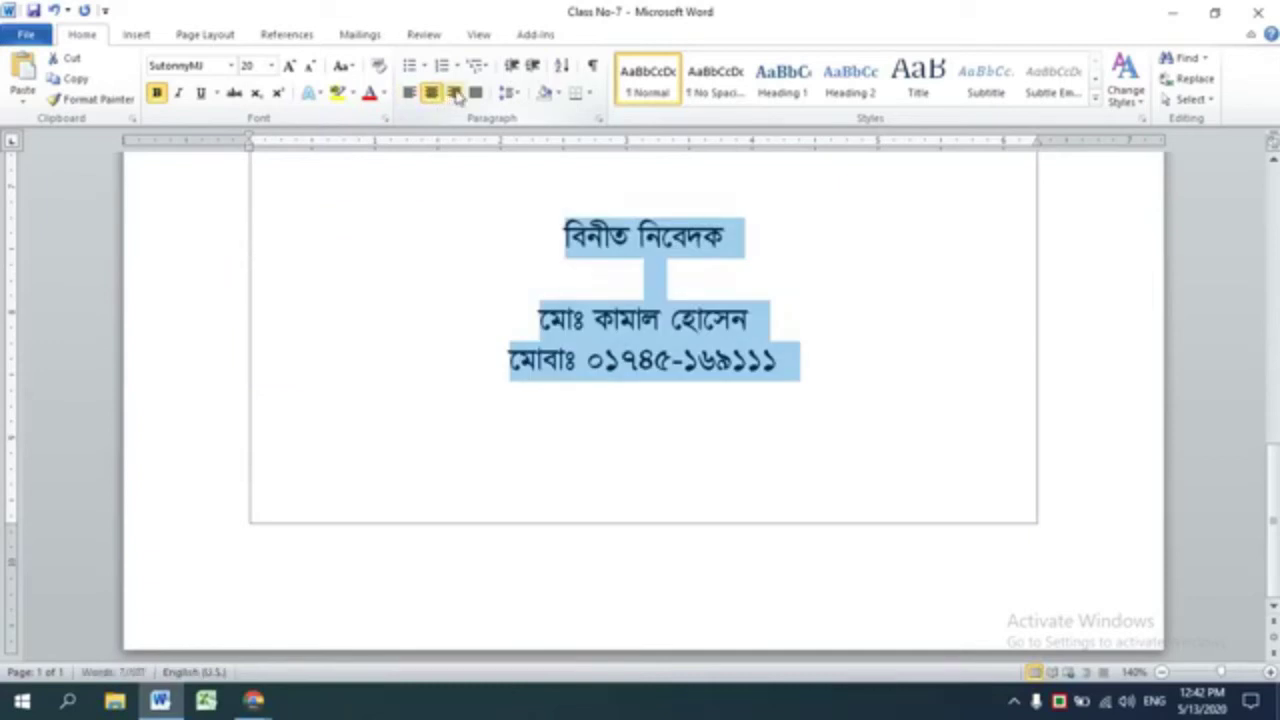
{"action": "left_click", "coordinate": [453, 92]}
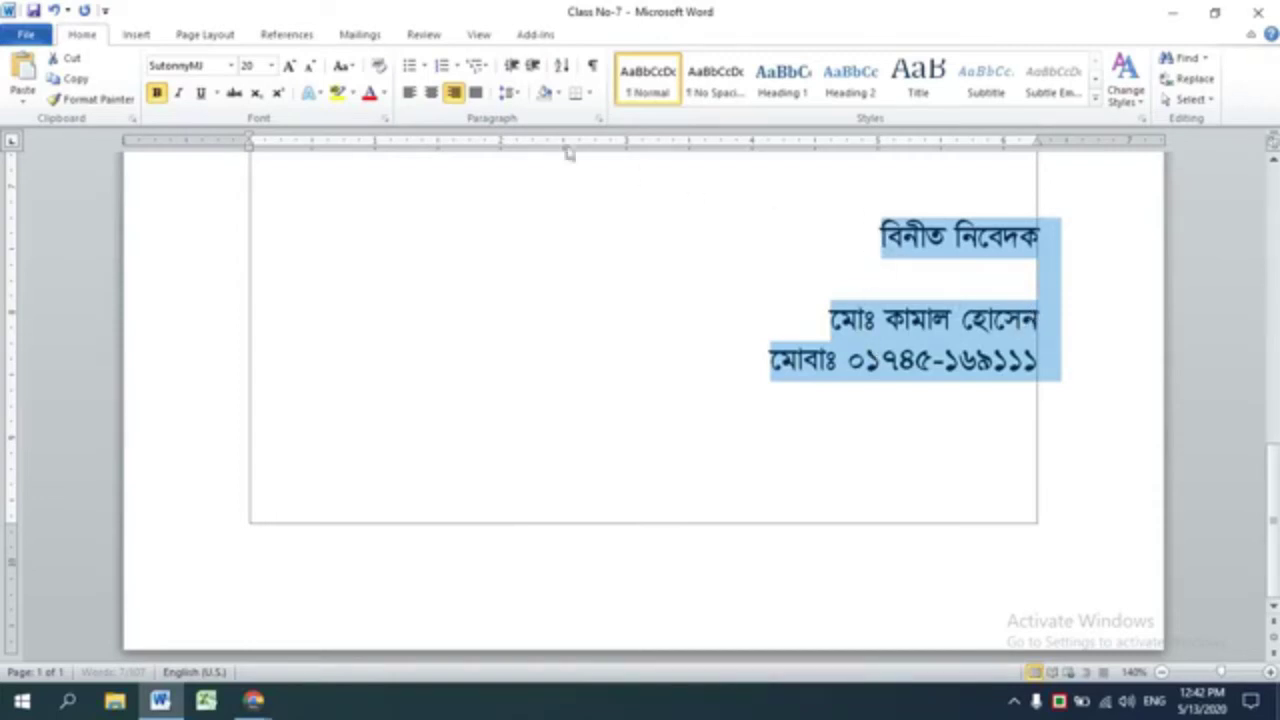
{"action": "left_click", "coordinate": [432, 92]}
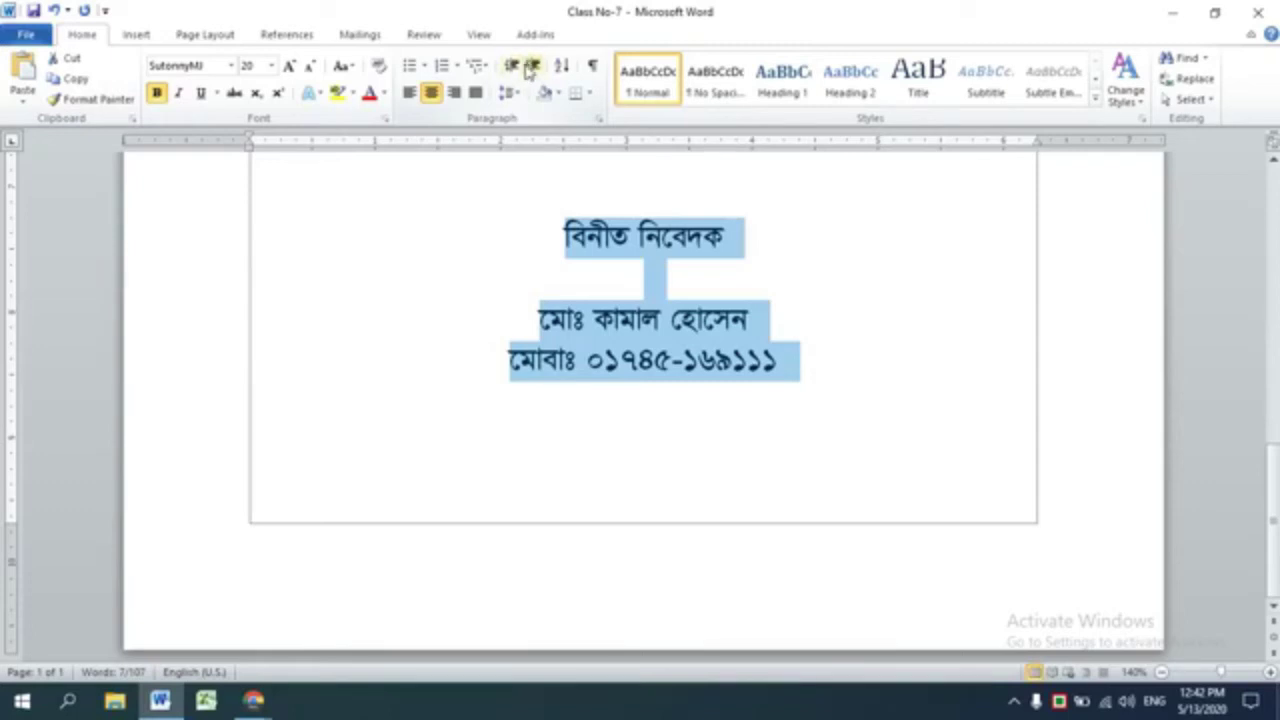
- Push the signature block seven indent steps right, then back six steps left
{"action": "left_click", "coordinate": [531, 67]}
{"action": "left_click", "coordinate": [531, 67]}
{"action": "left_click", "coordinate": [531, 67]}
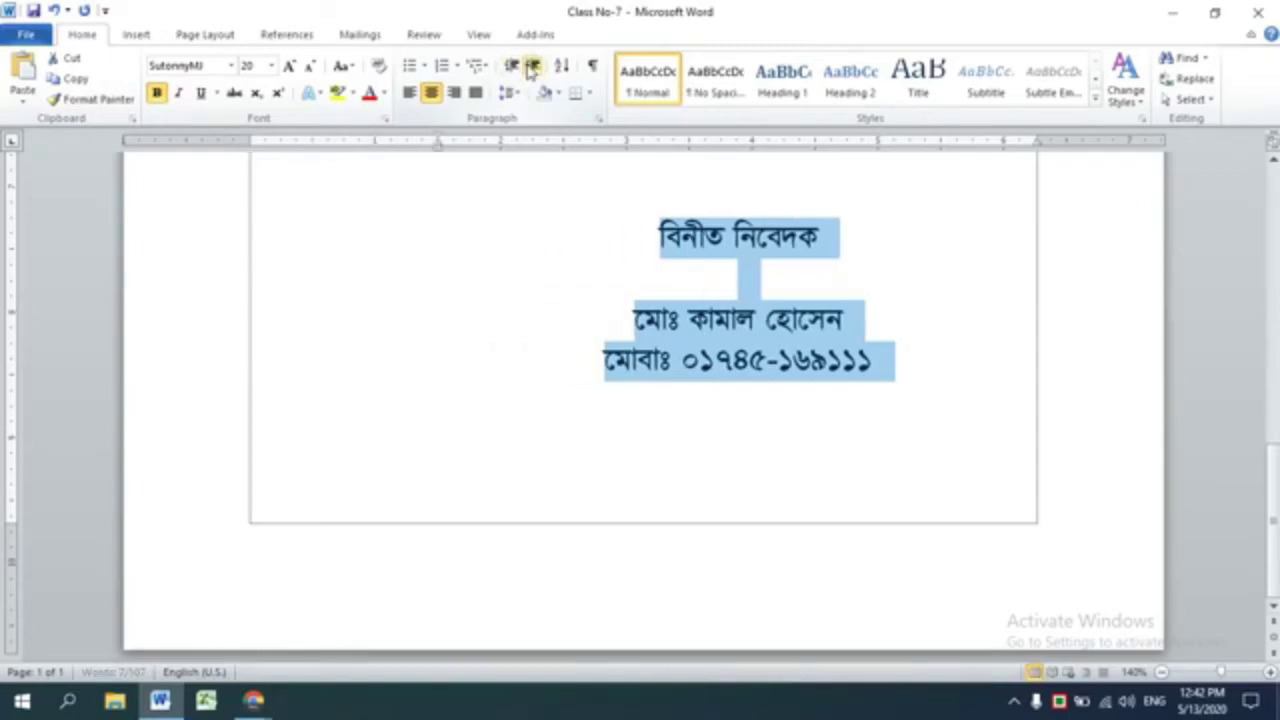
{"action": "left_click", "coordinate": [531, 67]}
{"action": "left_click", "coordinate": [531, 67]}
{"action": "left_click", "coordinate": [531, 67]}
{"action": "left_click", "coordinate": [531, 67]}
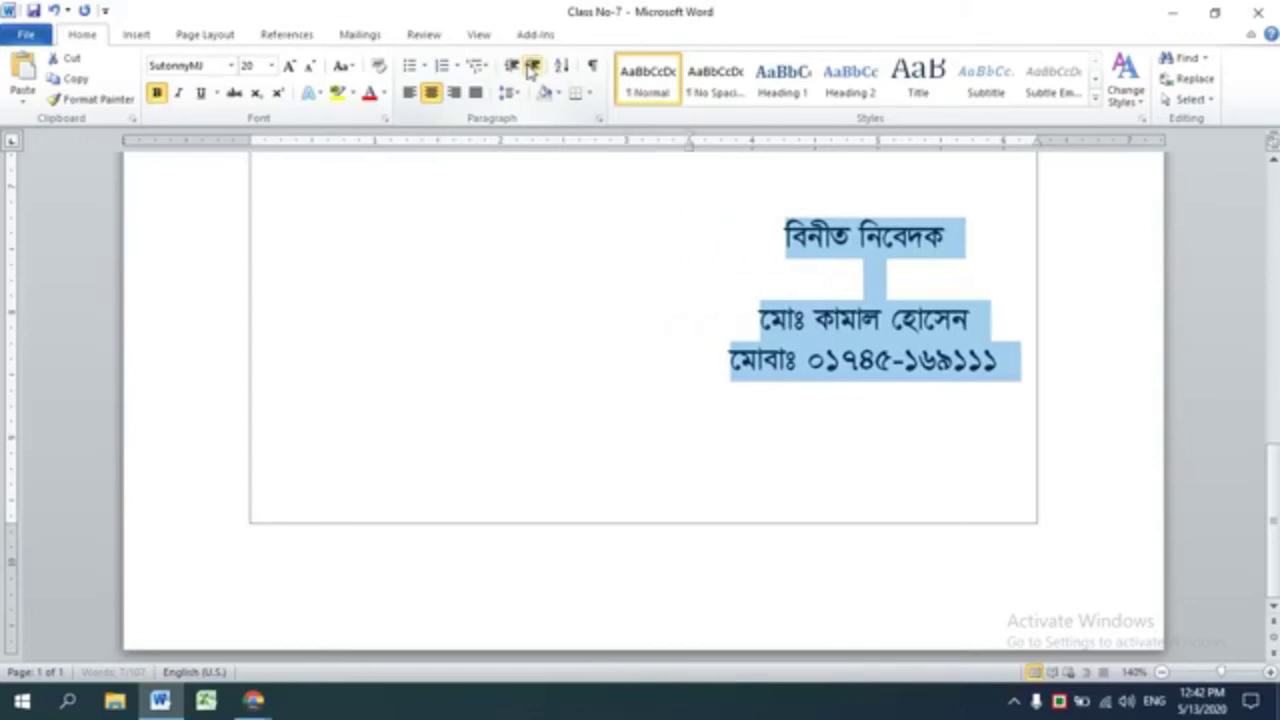
{"action": "left_click", "coordinate": [510, 67]}
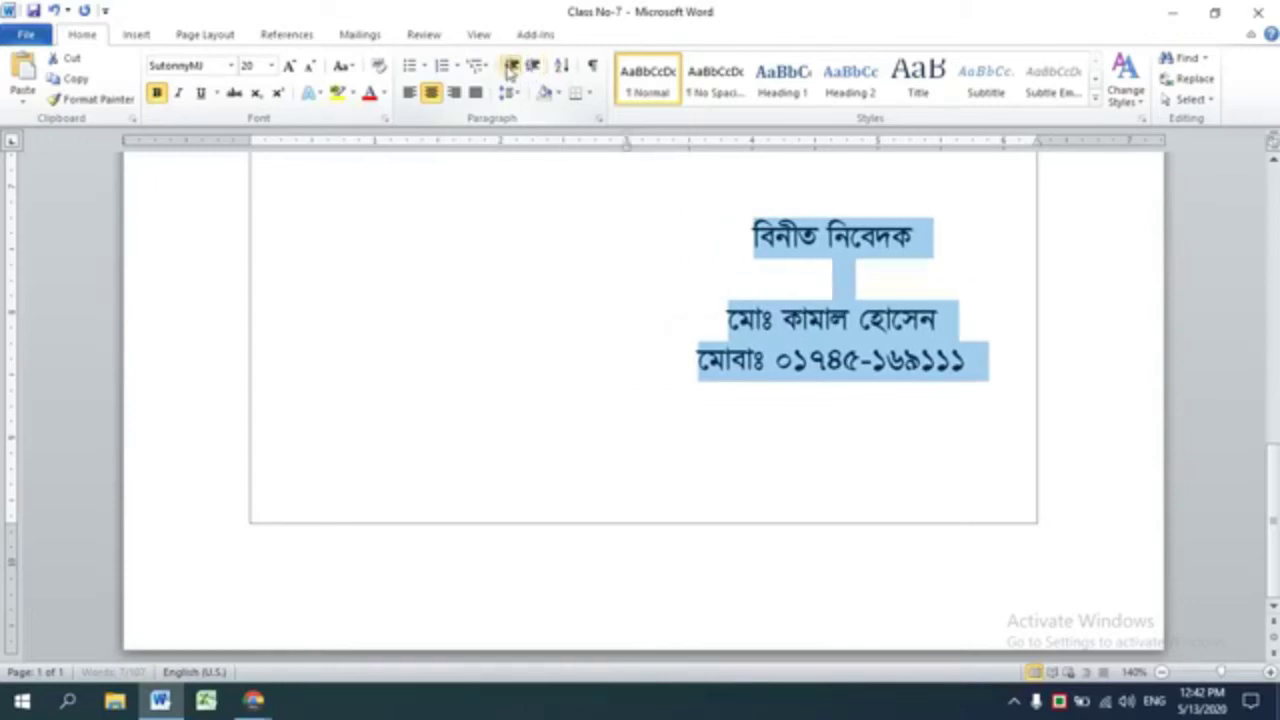
{"action": "left_click", "coordinate": [510, 67]}
{"action": "left_click", "coordinate": [510, 67]}
{"action": "left_click", "coordinate": [510, 67]}
{"action": "left_click", "coordinate": [510, 67]}
{"action": "left_click", "coordinate": [510, 67]}
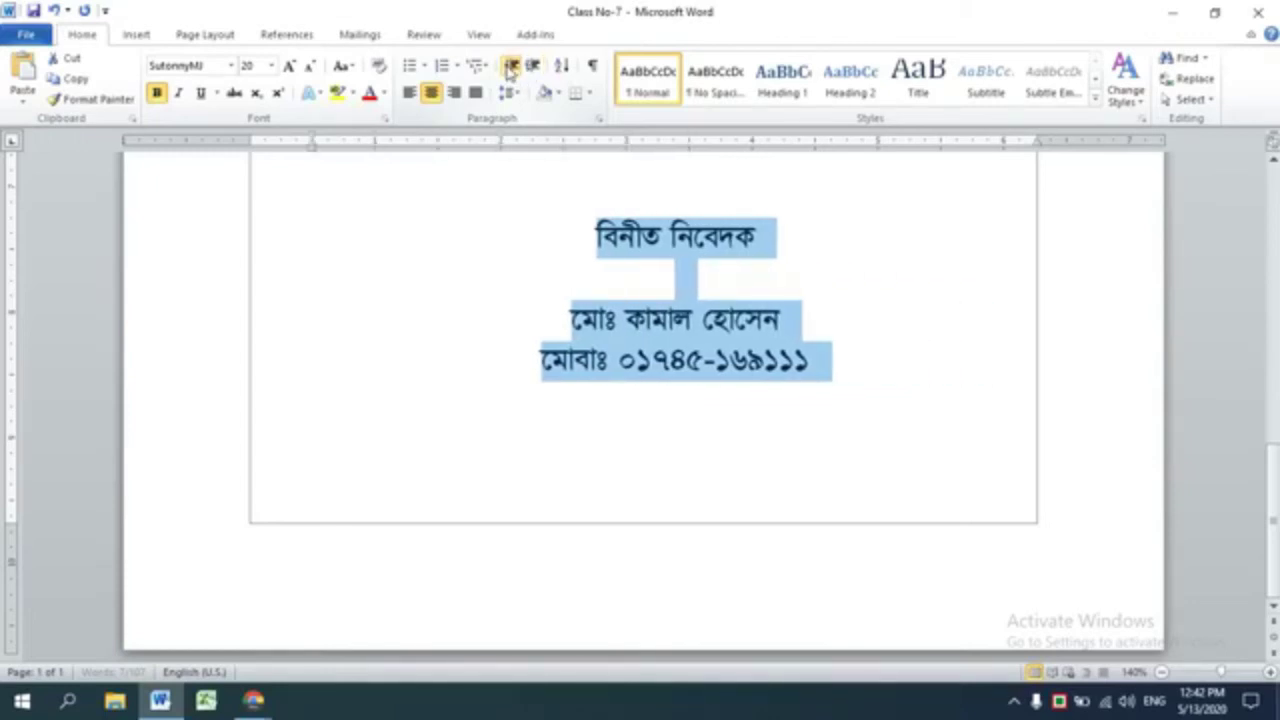
{"action": "left_click", "coordinate": [510, 67]}
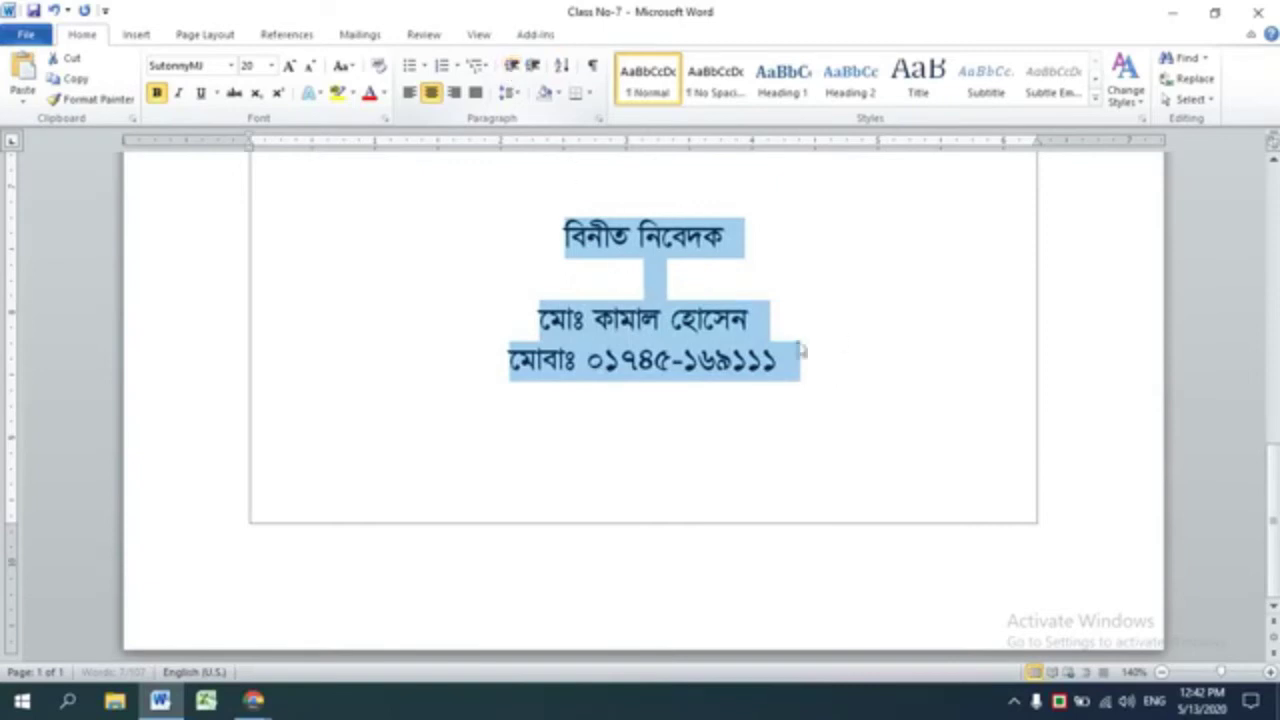
- Reselect the signature lines and try each alignment, leaving them centred
{"action": "left_click", "coordinate": [828, 360]}
{"action": "left_click_drag", "start_coordinate": [815, 362], "coordinate": [560, 229]}
{"action": "left_click", "coordinate": [409, 94]}
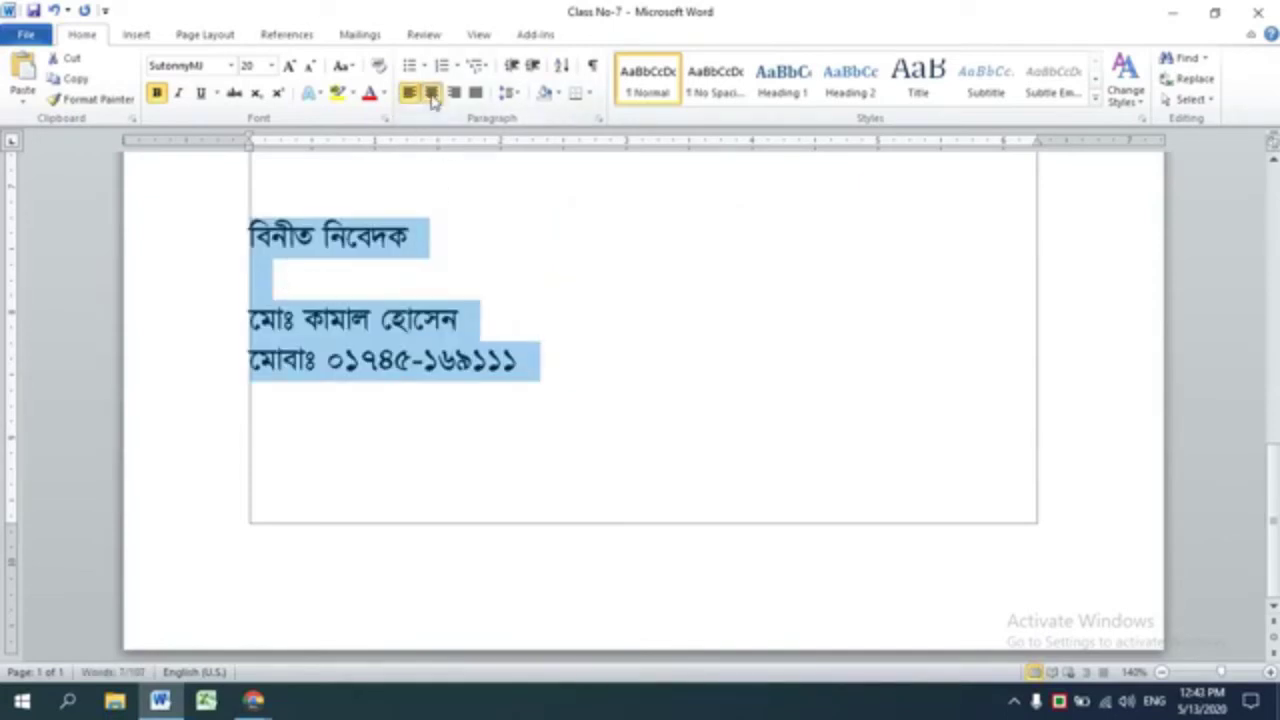
{"action": "left_click", "coordinate": [431, 93]}
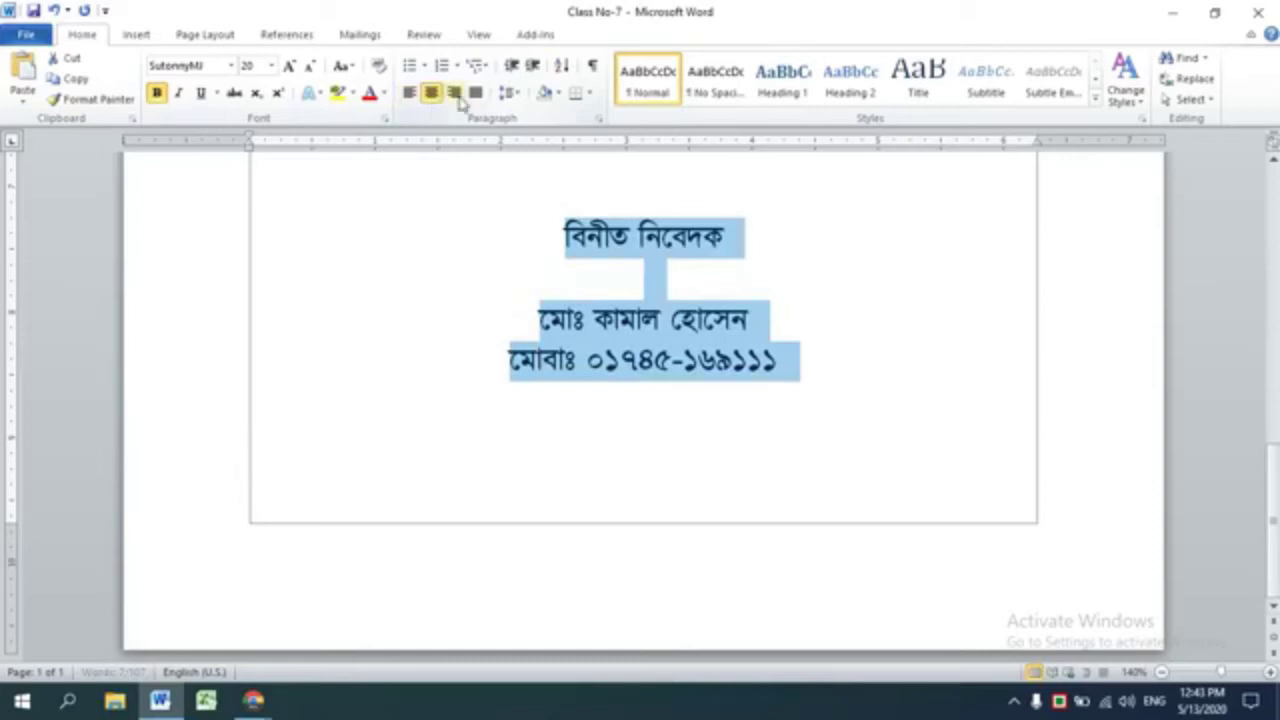
{"action": "left_click", "coordinate": [454, 93]}
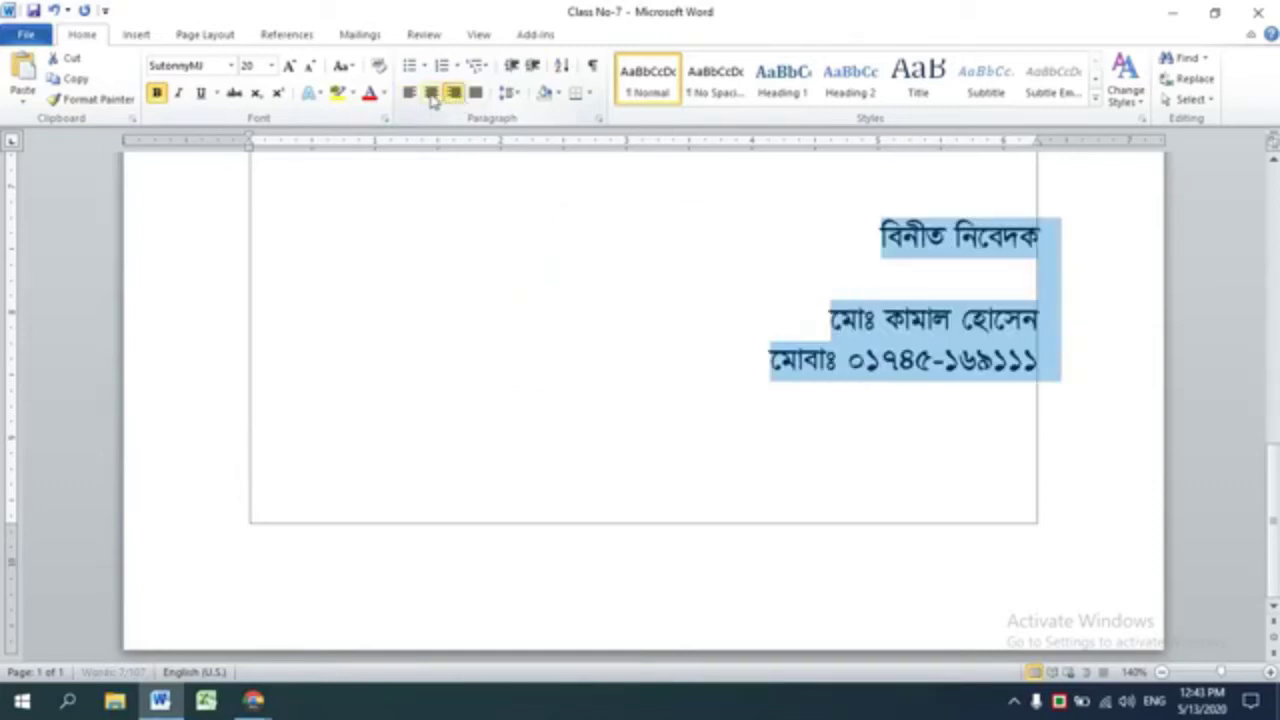
{"action": "left_click", "coordinate": [431, 93]}
{"action": "left_click", "coordinate": [409, 93]}
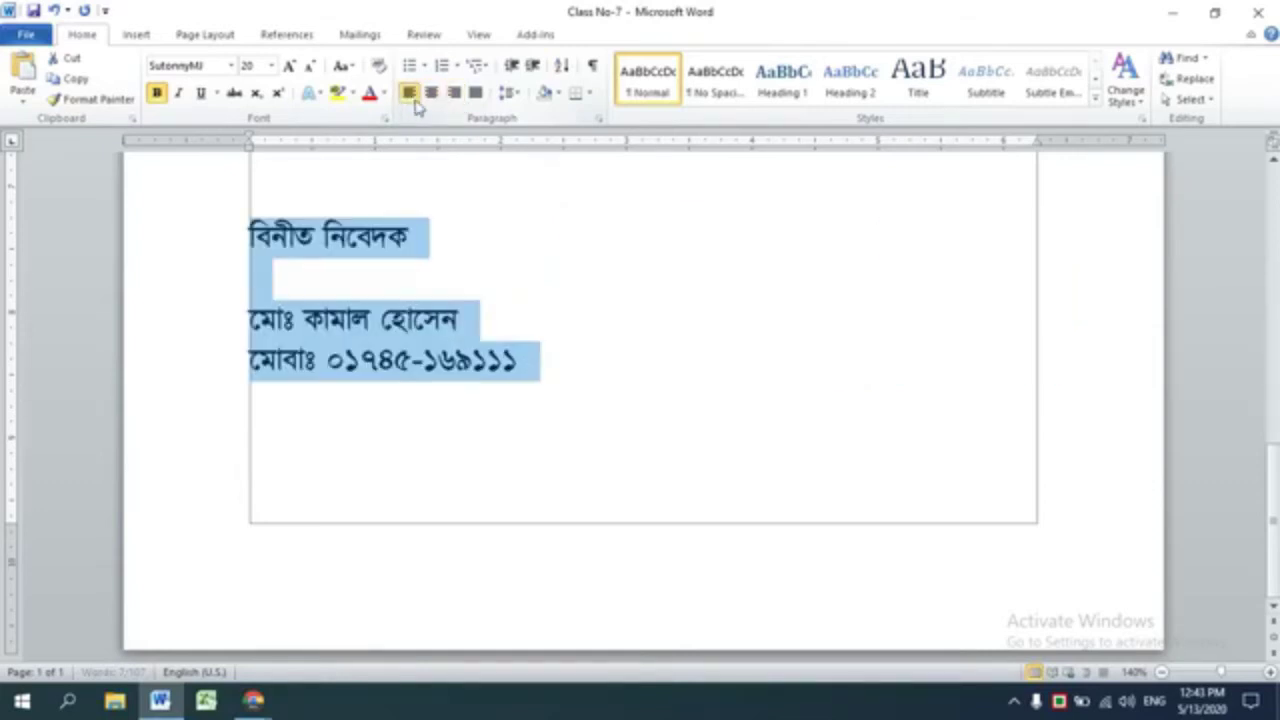
{"action": "left_click", "coordinate": [431, 93]}
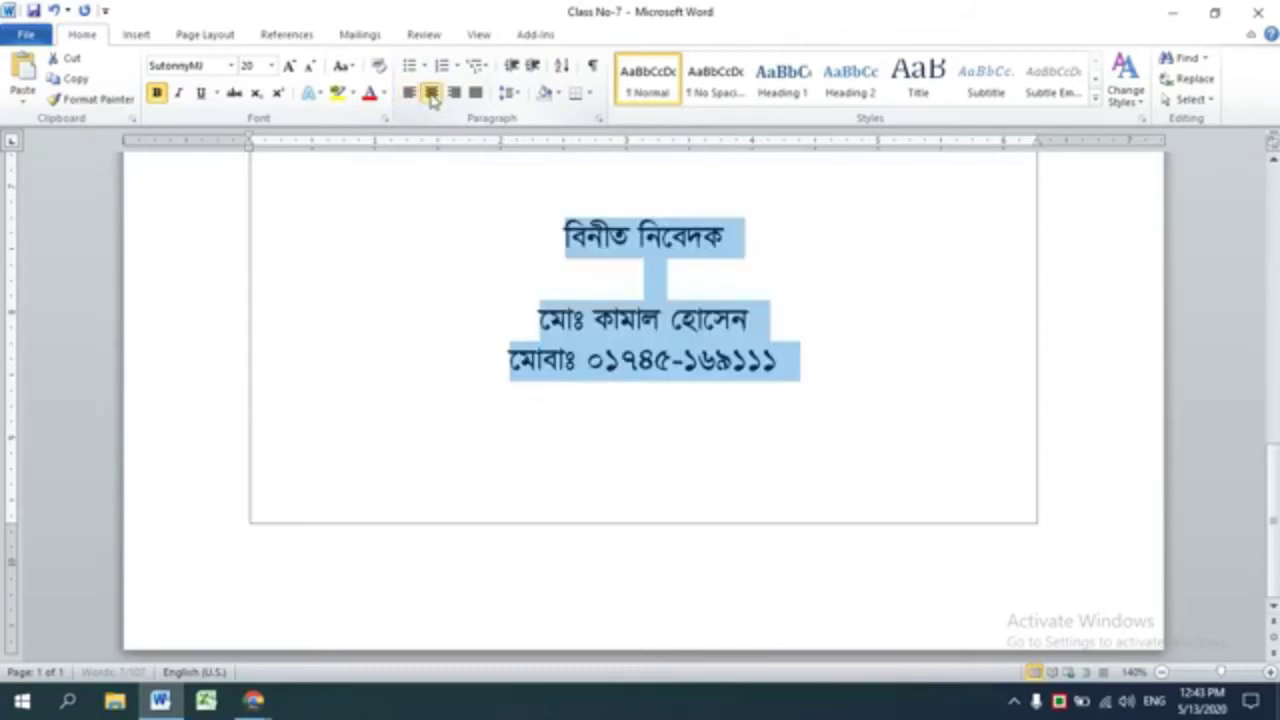
- Indent the centred signature block five steps further right
{"action": "left_click", "coordinate": [533, 66]}
{"action": "left_click", "coordinate": [533, 66]}
{"action": "left_click", "coordinate": [533, 66]}
{"action": "left_click", "coordinate": [533, 66]}
{"action": "left_click", "coordinate": [533, 66]}
{"action": "left_click", "coordinate": [533, 66]}
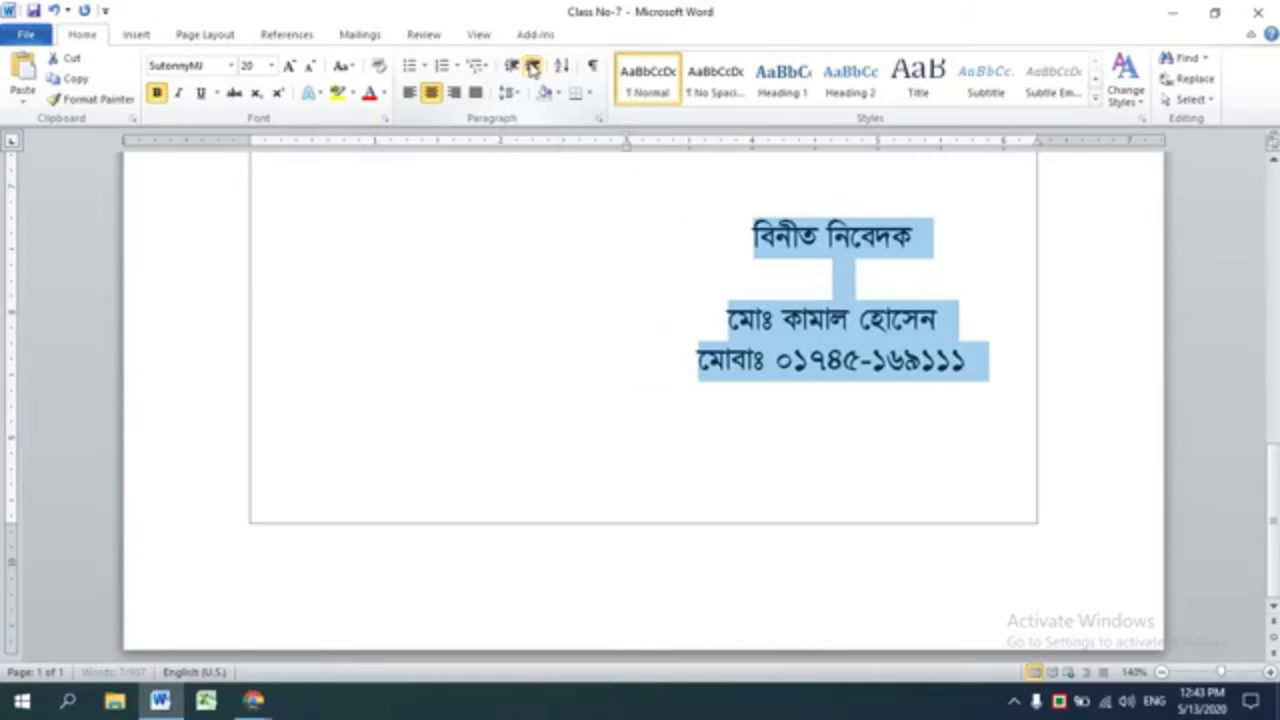
{"action": "left_click", "coordinate": [533, 66]}
- Give the signature block one more indent step and scroll through the letter to review it
{"action": "left_click", "coordinate": [889, 273]}
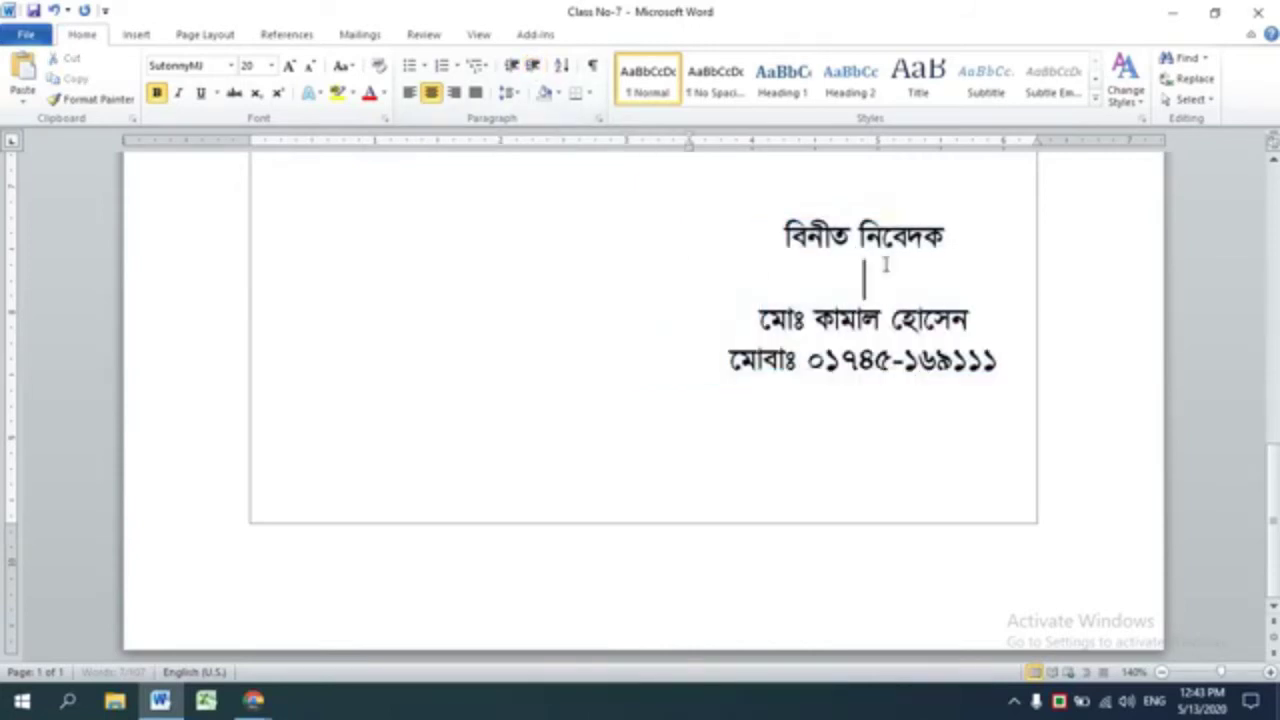
{"action": "scroll", "coordinate": [889, 273], "scroll_direction": "up", "scroll_amount": 3}
{"action": "scroll", "coordinate": [897, 274], "scroll_direction": "up", "scroll_amount": 3}
{"action": "scroll", "coordinate": [897, 274], "scroll_direction": "up", "scroll_amount": 4}
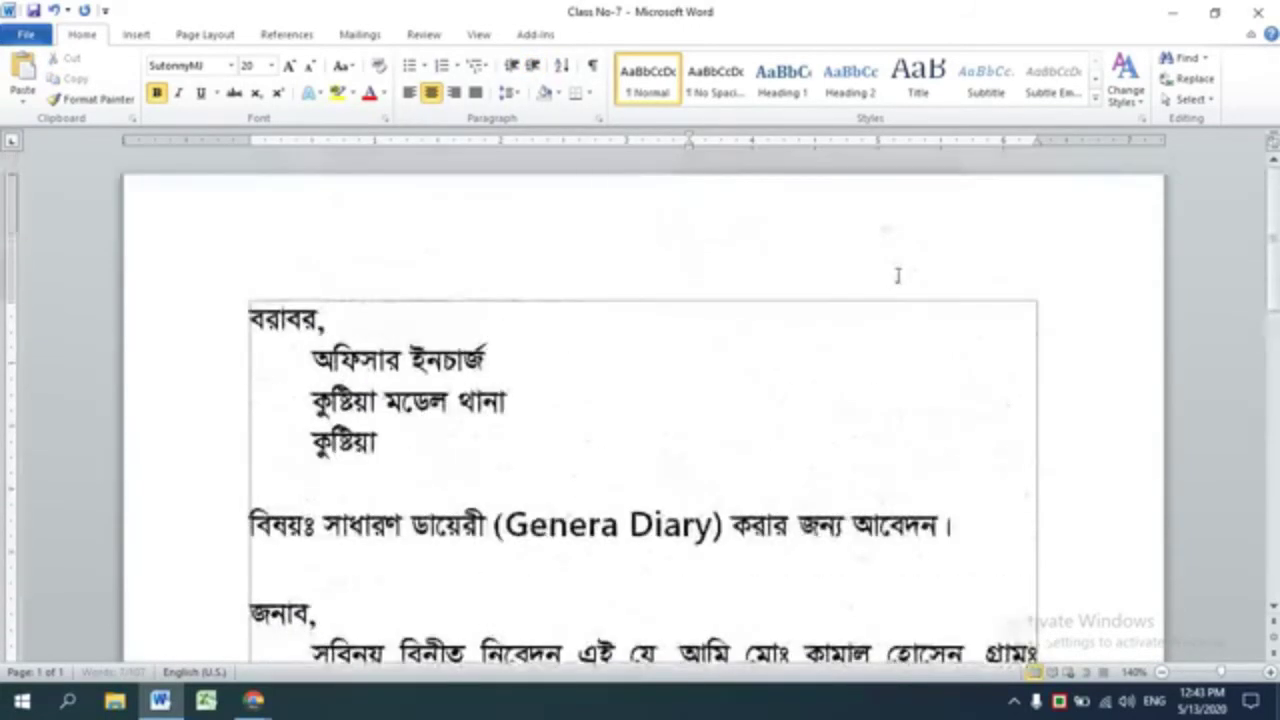
{"action": "scroll", "coordinate": [898, 276], "scroll_direction": "down", "scroll_amount": 1}
{"action": "scroll", "coordinate": [898, 276], "scroll_direction": "down", "scroll_amount": 1}
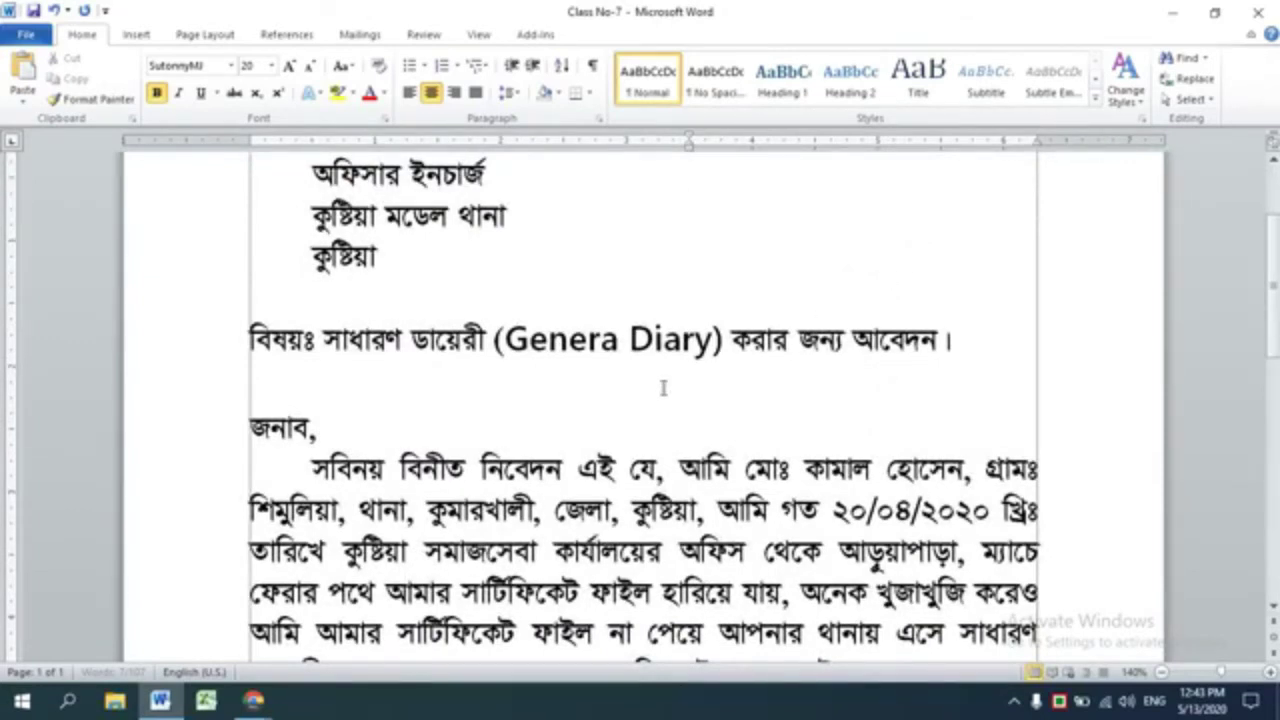
{"action": "scroll", "coordinate": [663, 384], "scroll_direction": "down", "scroll_amount": 4}
{"action": "scroll", "coordinate": [663, 384], "scroll_direction": "down", "scroll_amount": 4}
{"action": "scroll", "coordinate": [662, 380], "scroll_direction": "down", "scroll_amount": 2}
{"action": "scroll", "coordinate": [662, 380], "scroll_direction": "down", "scroll_amount": 1}
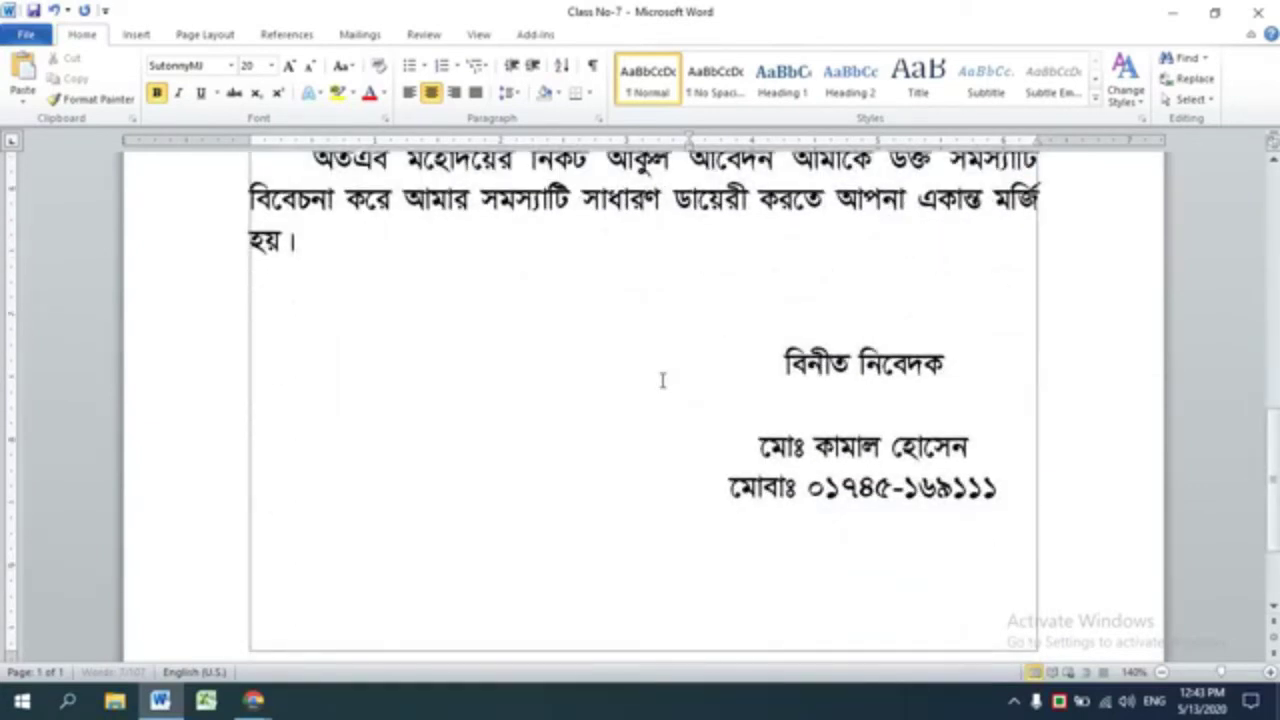
{"action": "scroll", "coordinate": [662, 380], "scroll_direction": "up", "scroll_amount": 4}
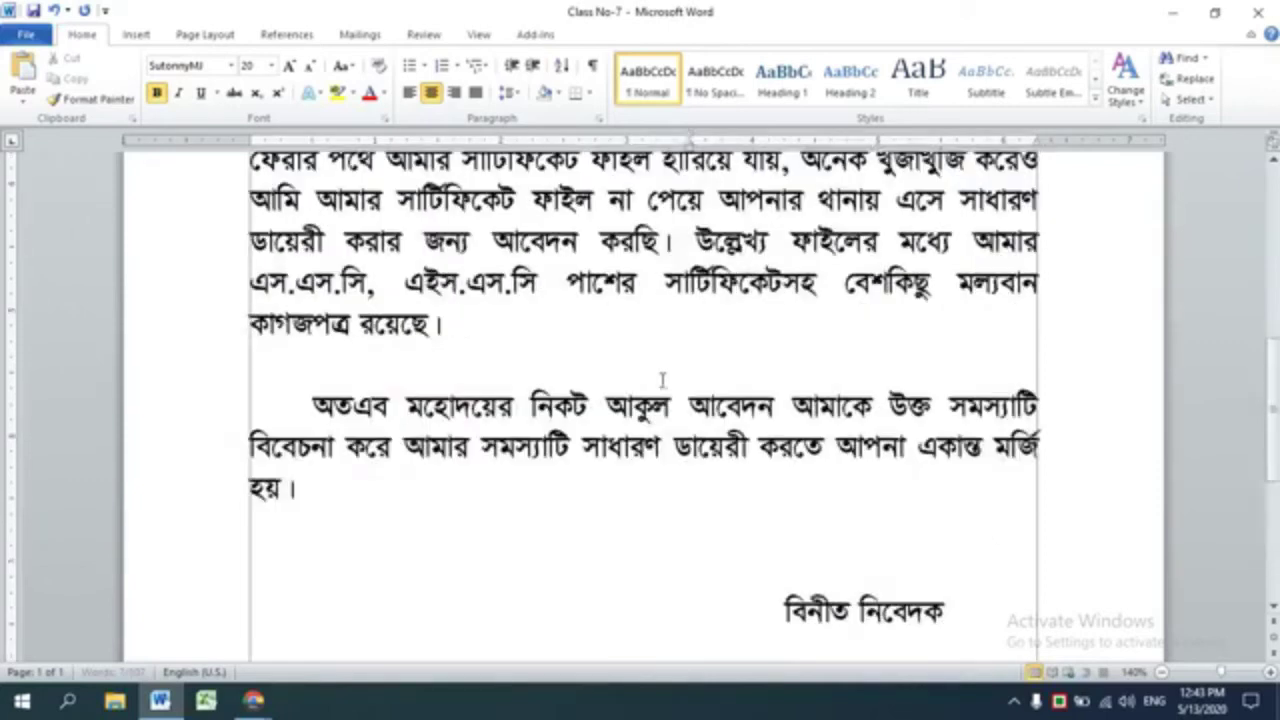
{"action": "scroll", "coordinate": [662, 380], "scroll_direction": "up", "scroll_amount": 1}
{"action": "scroll", "coordinate": [662, 380], "scroll_direction": "up", "scroll_amount": 5}
{"action": "scroll", "coordinate": [662, 380], "scroll_direction": "up", "scroll_amount": 4}
{"action": "scroll", "coordinate": [662, 380], "scroll_direction": "up", "scroll_amount": 1}
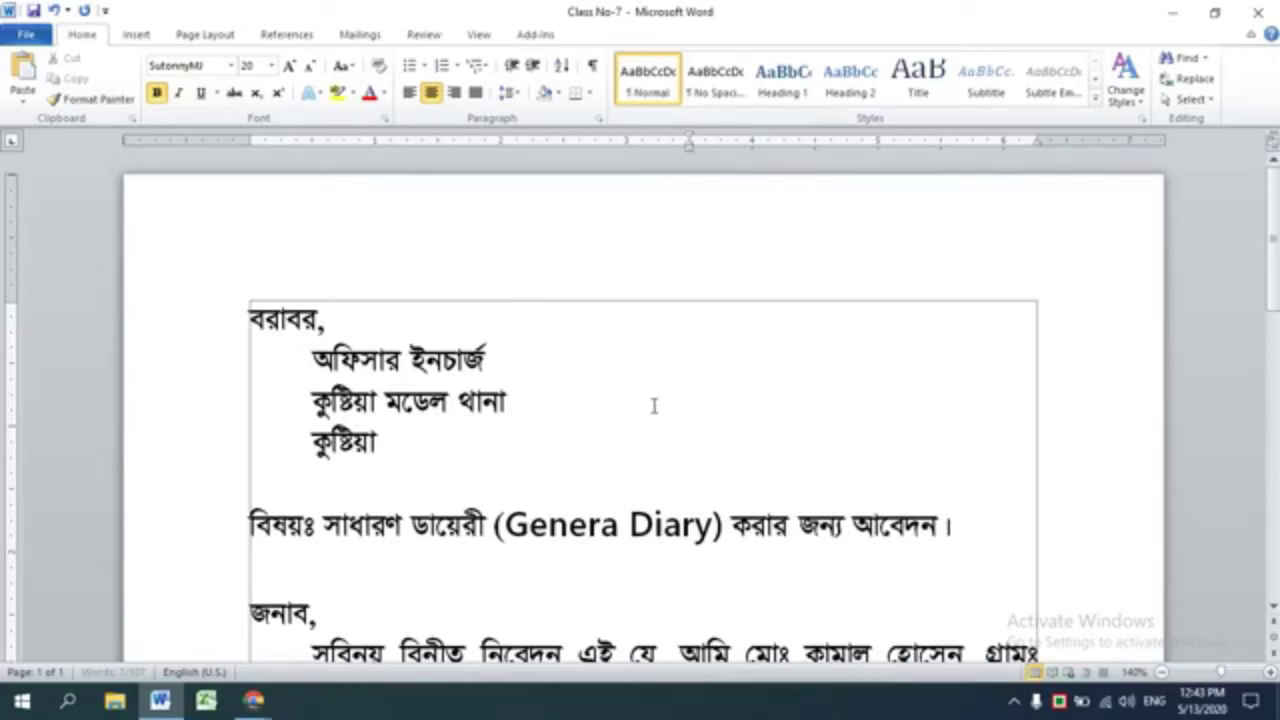
- Add a dari (।) after কুষ্টিয়া in the address and save the Class No-7 letter
{"action": "left_click", "coordinate": [409, 432]}
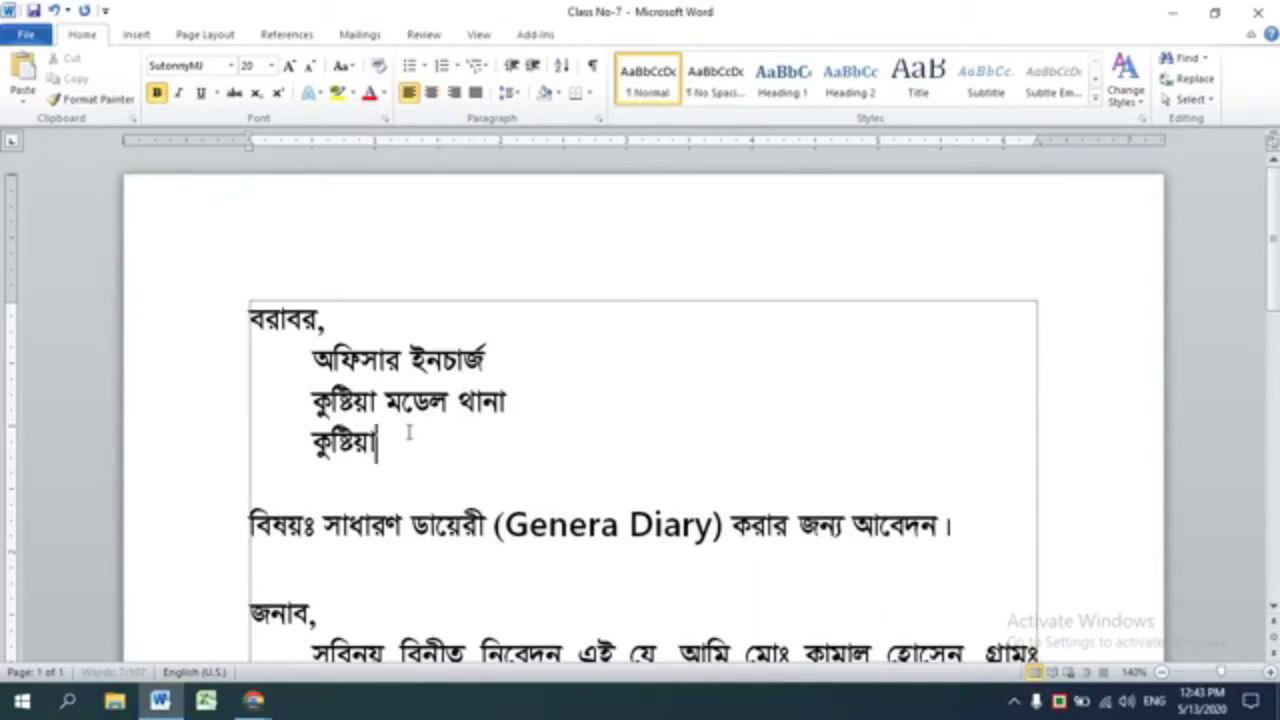
{"action": "type", "text": "|"}
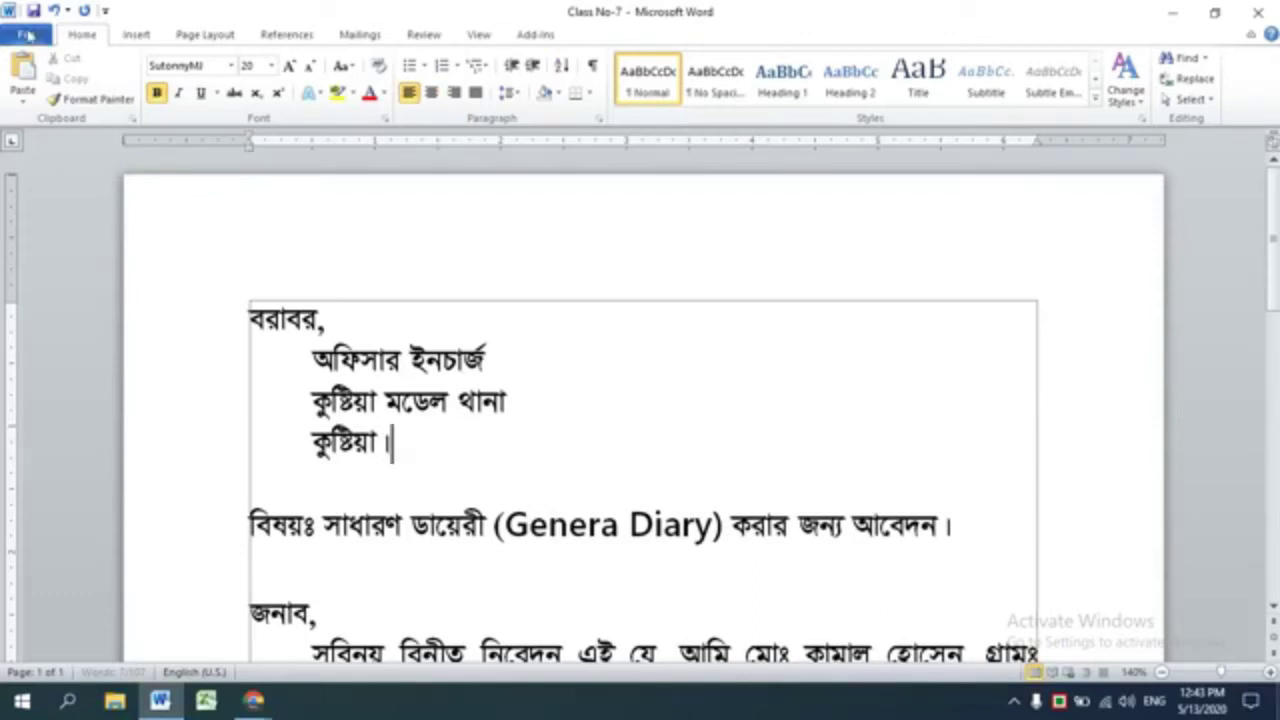
{"action": "left_click", "coordinate": [27, 35]}
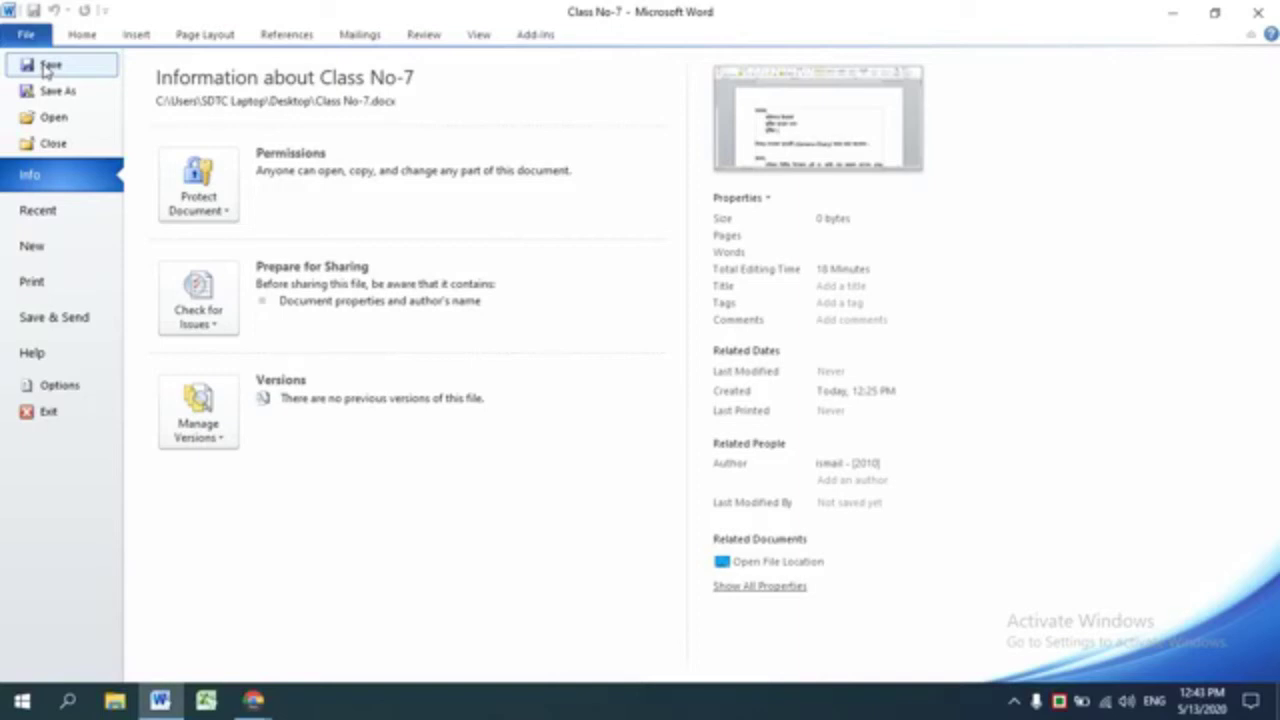
{"action": "left_click", "coordinate": [45, 68]}
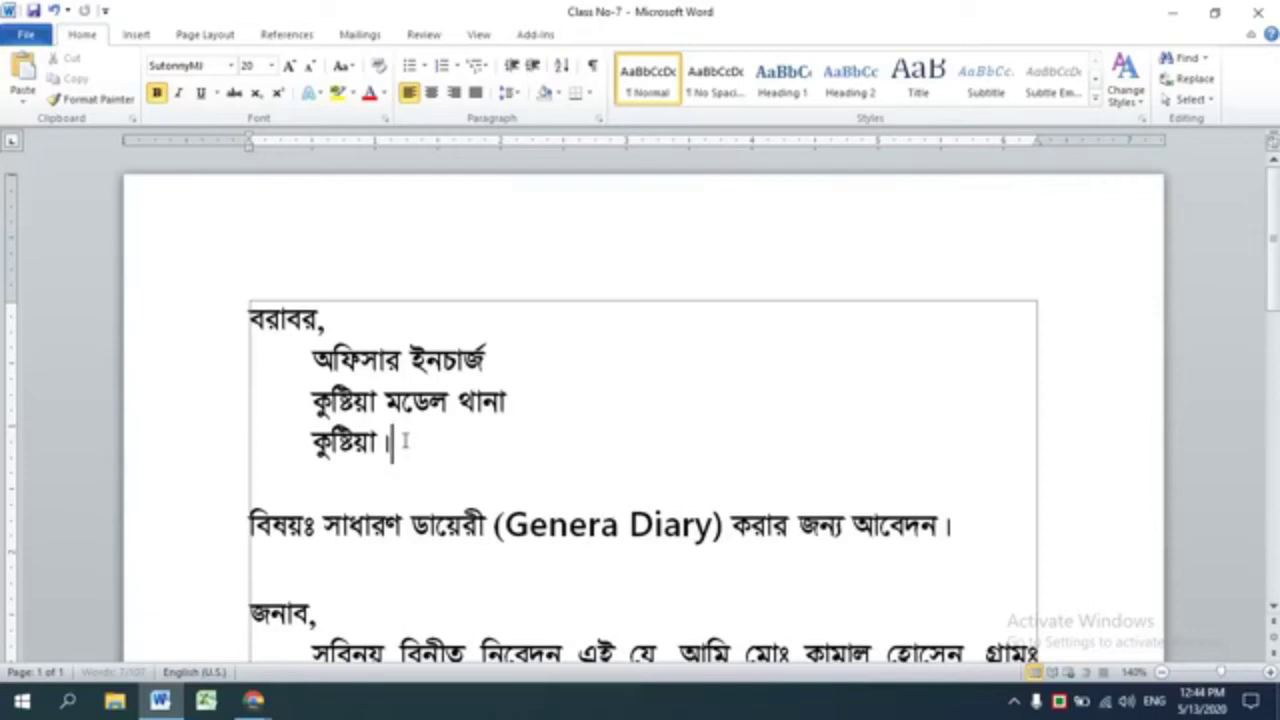
{"action": "scroll", "coordinate": [693, 442], "scroll_direction": "down", "scroll_amount": 3}
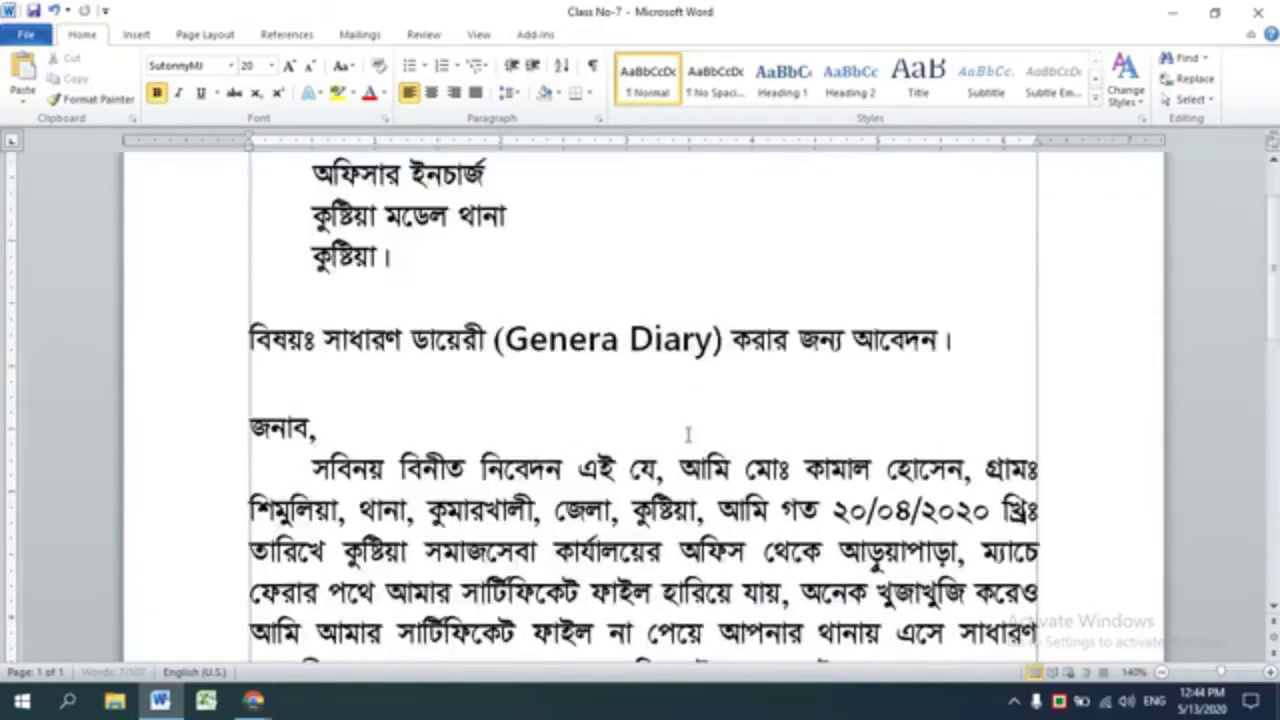
{"action": "scroll", "coordinate": [690, 438], "scroll_direction": "down", "scroll_amount": 2}
{"action": "scroll", "coordinate": [688, 435], "scroll_direction": "down", "scroll_amount": 2}
{"action": "scroll", "coordinate": [688, 435], "scroll_direction": "down", "scroll_amount": 2}
{"action": "scroll", "coordinate": [688, 435], "scroll_direction": "up", "scroll_amount": 3}
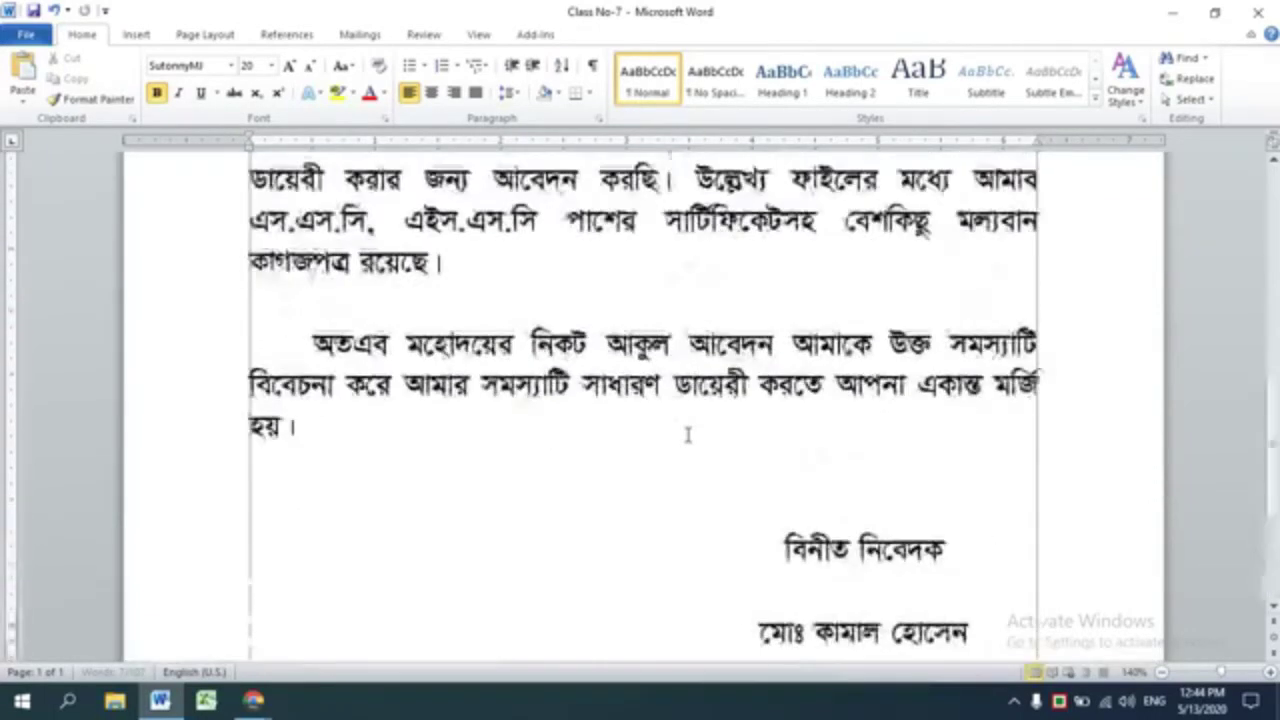
{"action": "scroll", "coordinate": [688, 434], "scroll_direction": "up", "scroll_amount": 3}
{"action": "scroll", "coordinate": [687, 433], "scroll_direction": "up", "scroll_amount": 3}
{"action": "scroll", "coordinate": [687, 433], "scroll_direction": "up", "scroll_amount": 1}
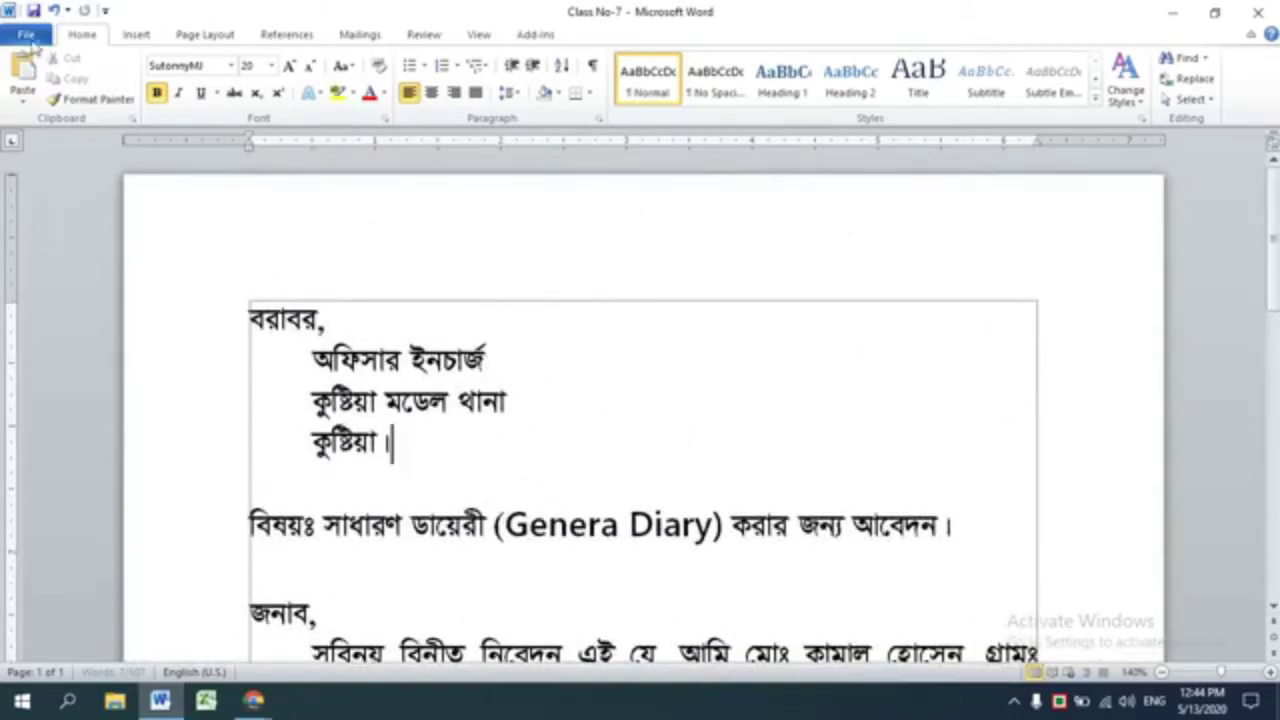
- Save a copy of Class No-7 to the Desktop in PDF format
{"action": "left_click", "coordinate": [26, 37]}
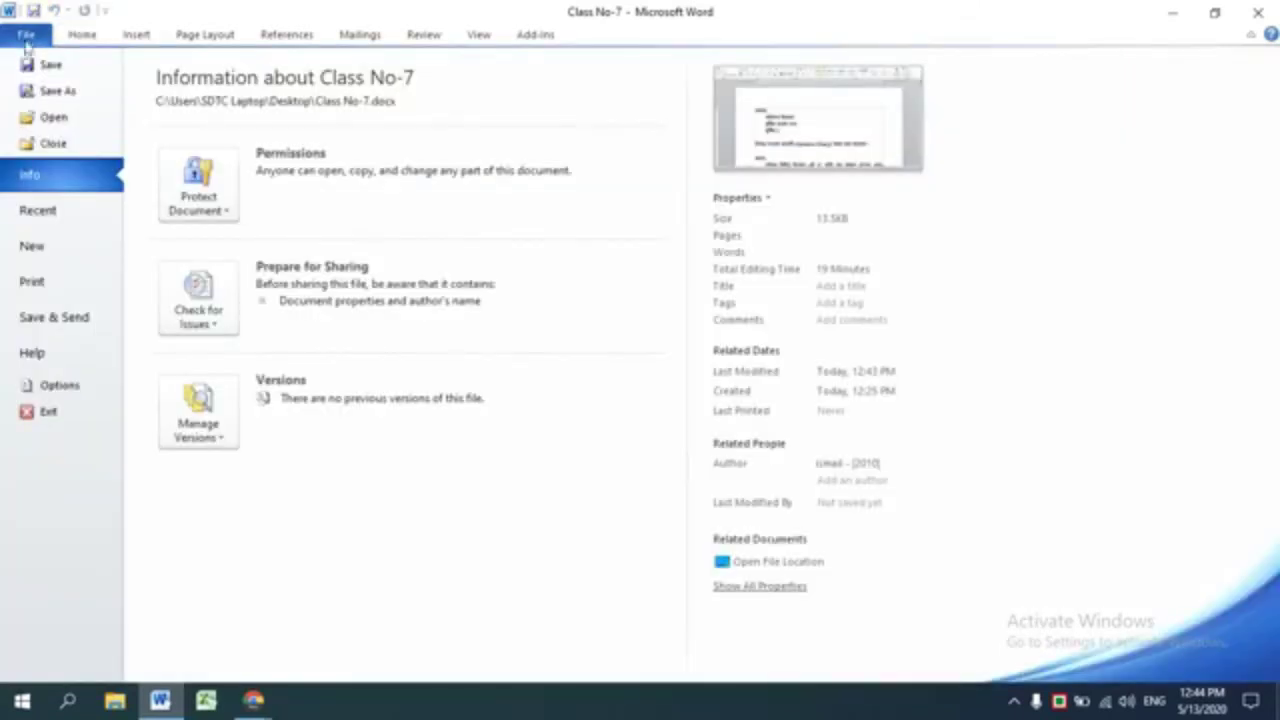
{"action": "left_click", "coordinate": [42, 93]}
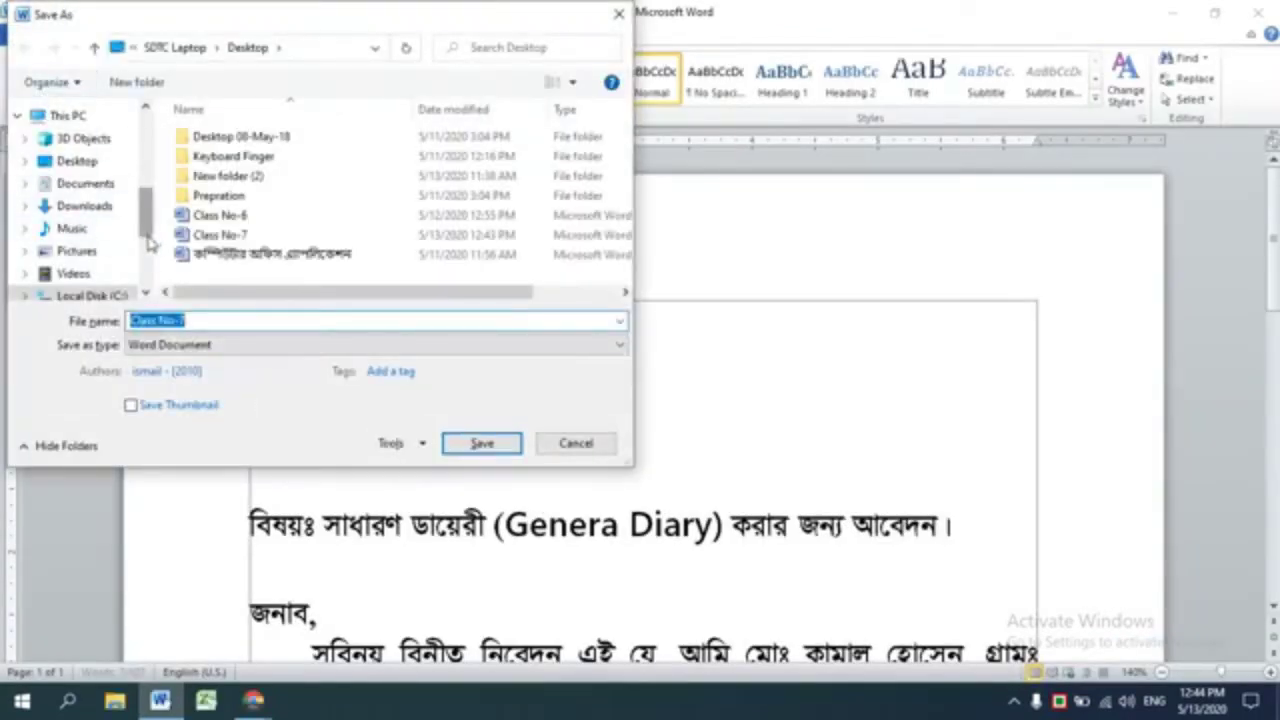
{"action": "left_click_drag", "start_coordinate": [148, 232], "coordinate": [145, 165]}
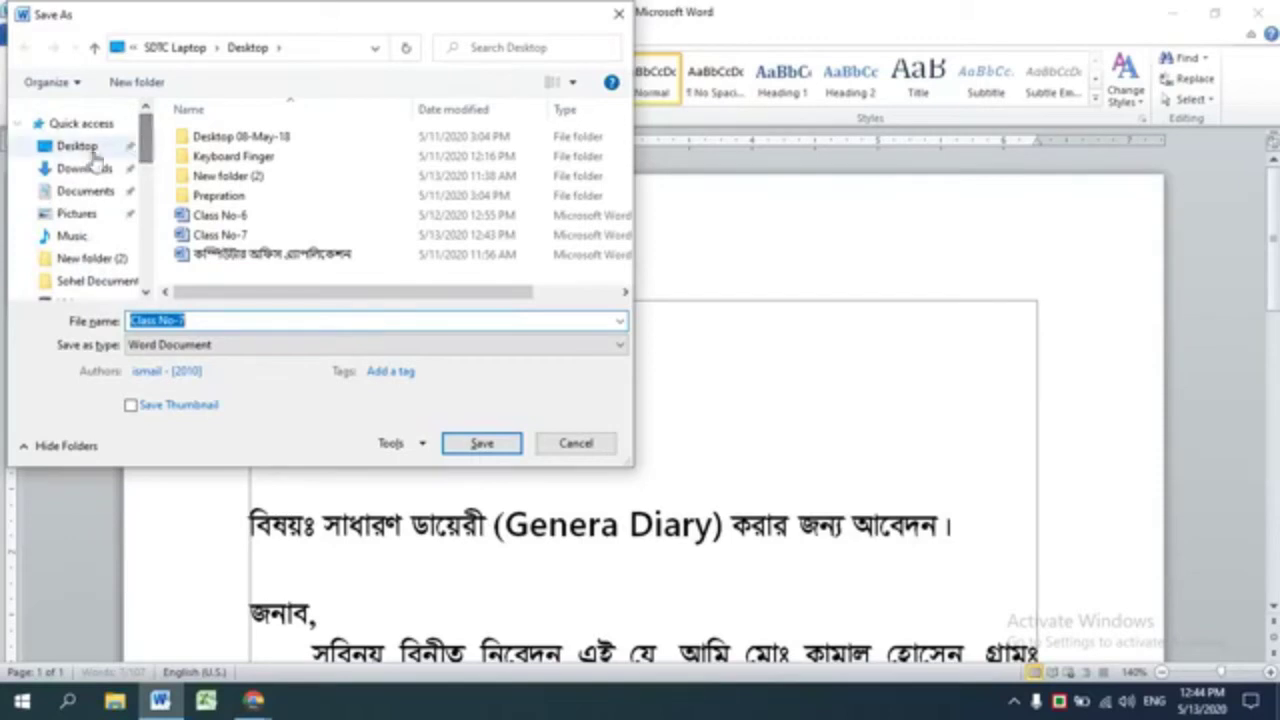
{"action": "left_click", "coordinate": [69, 150]}
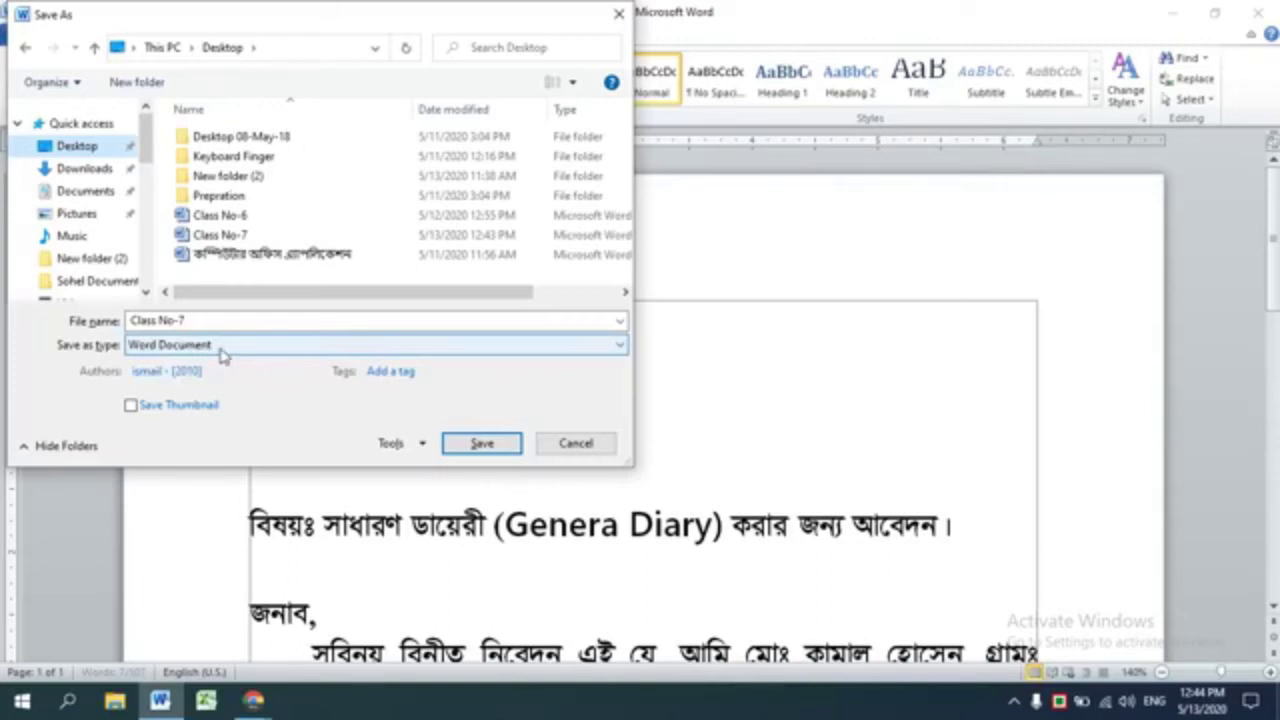
{"action": "left_click", "coordinate": [614, 350]}
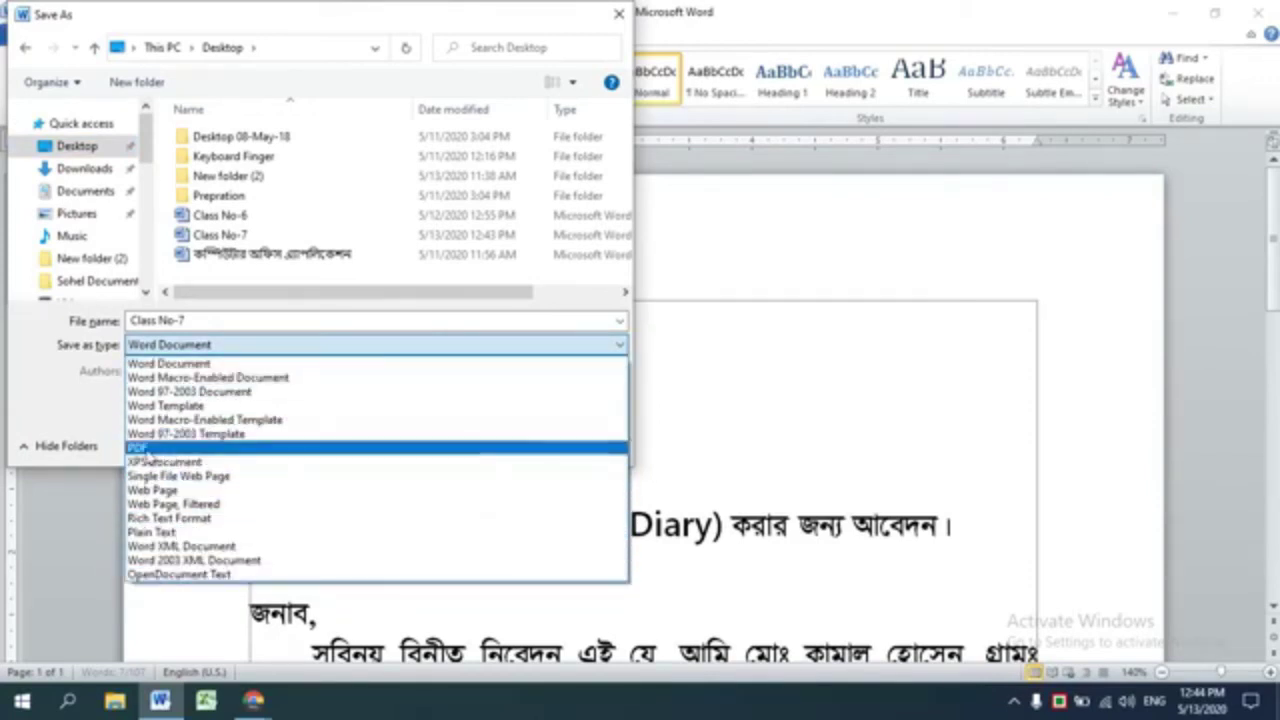
{"action": "left_click", "coordinate": [150, 450]}
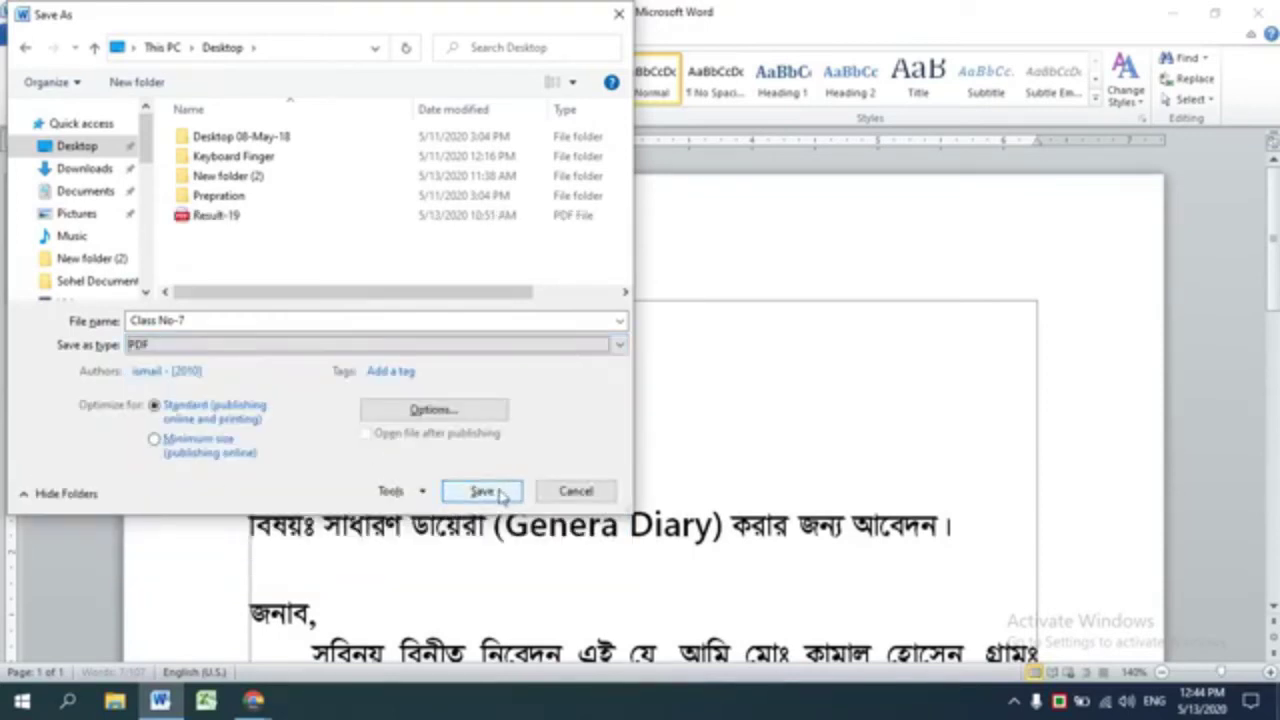
{"action": "left_click", "coordinate": [481, 490]}
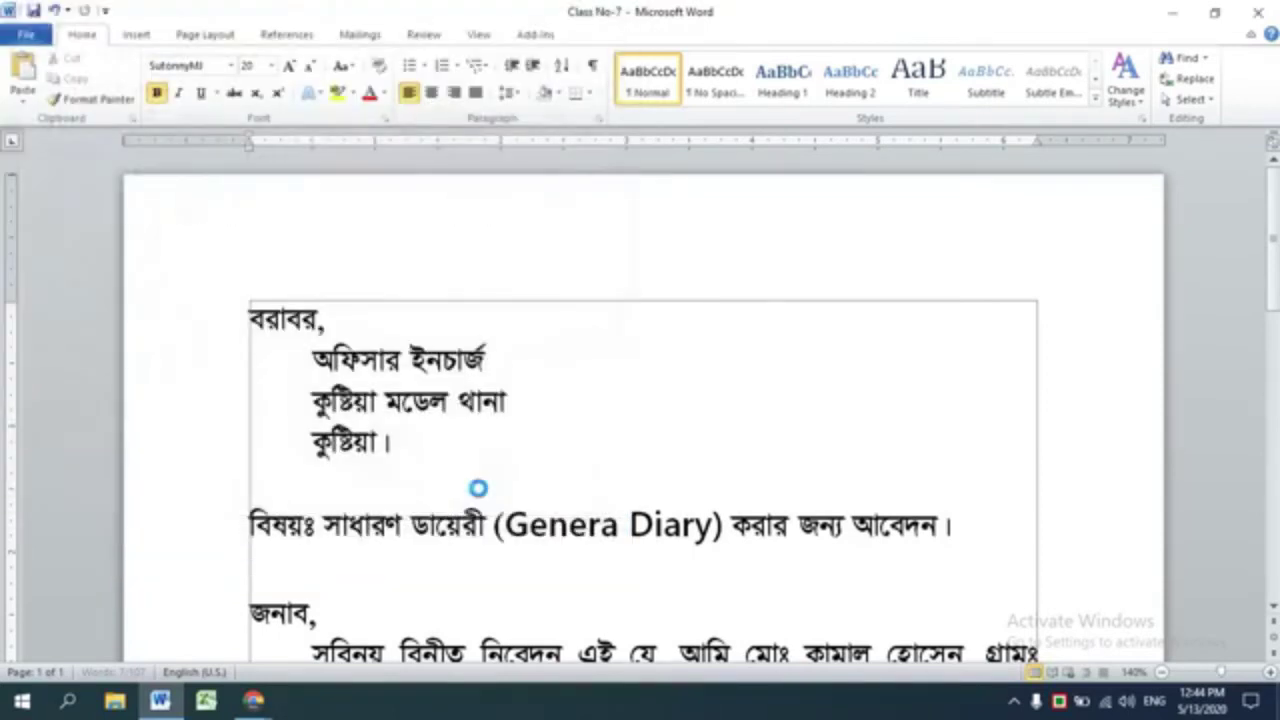
- Minimise Word, open the Class No-7 PDF from the desktop in Edge, review it and close Edge
{"action": "left_click", "coordinate": [1174, 13]}
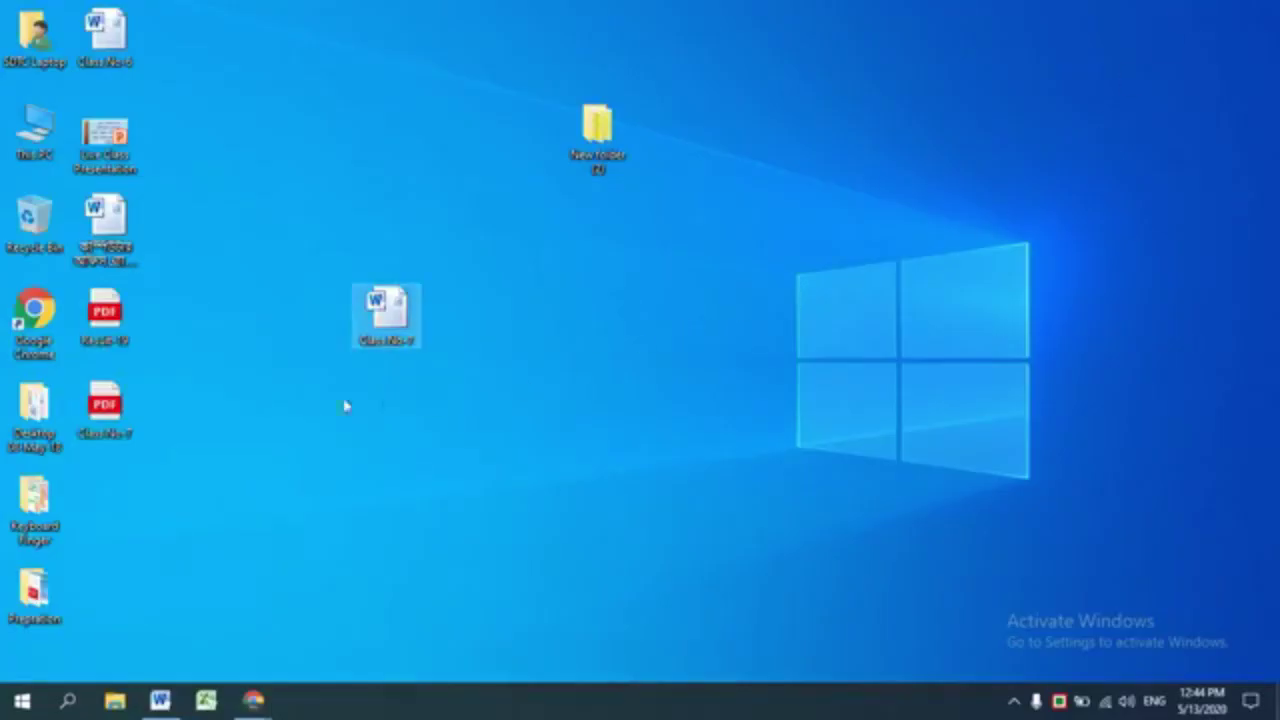
{"action": "double_click", "coordinate": [107, 405]}
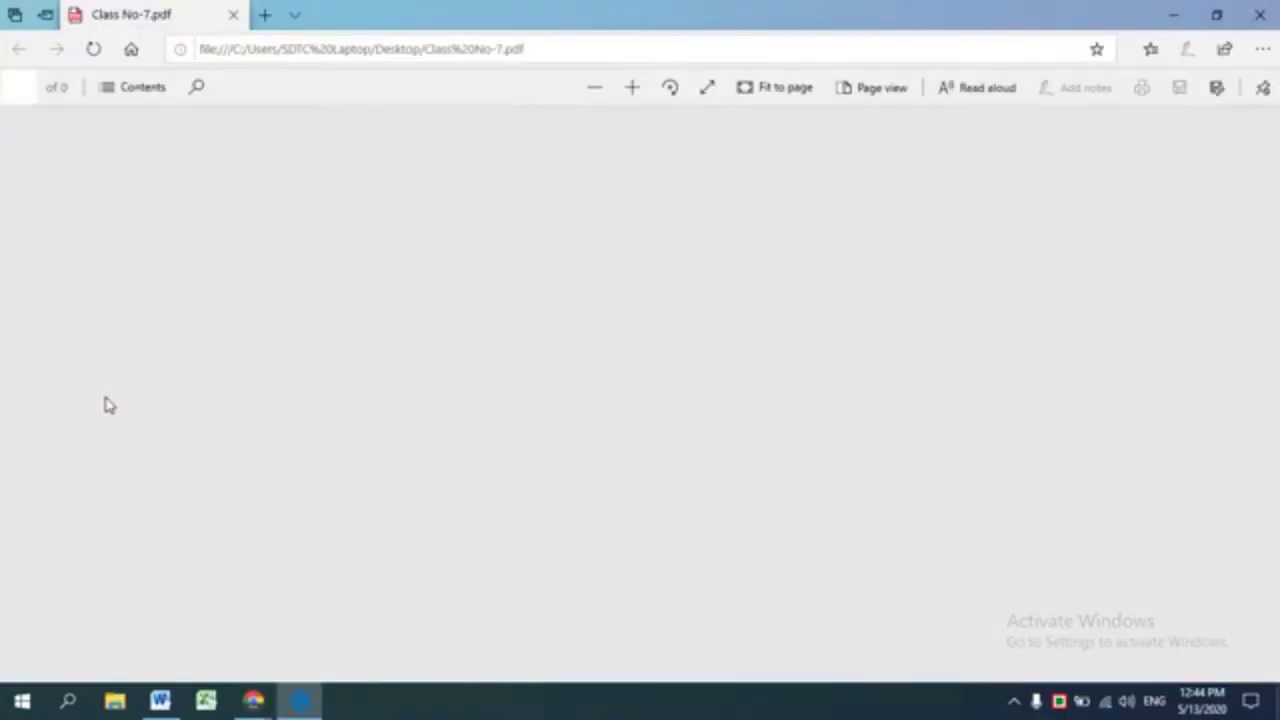
{"action": "scroll", "coordinate": [600, 310], "scroll_direction": "down", "scroll_amount": 5}
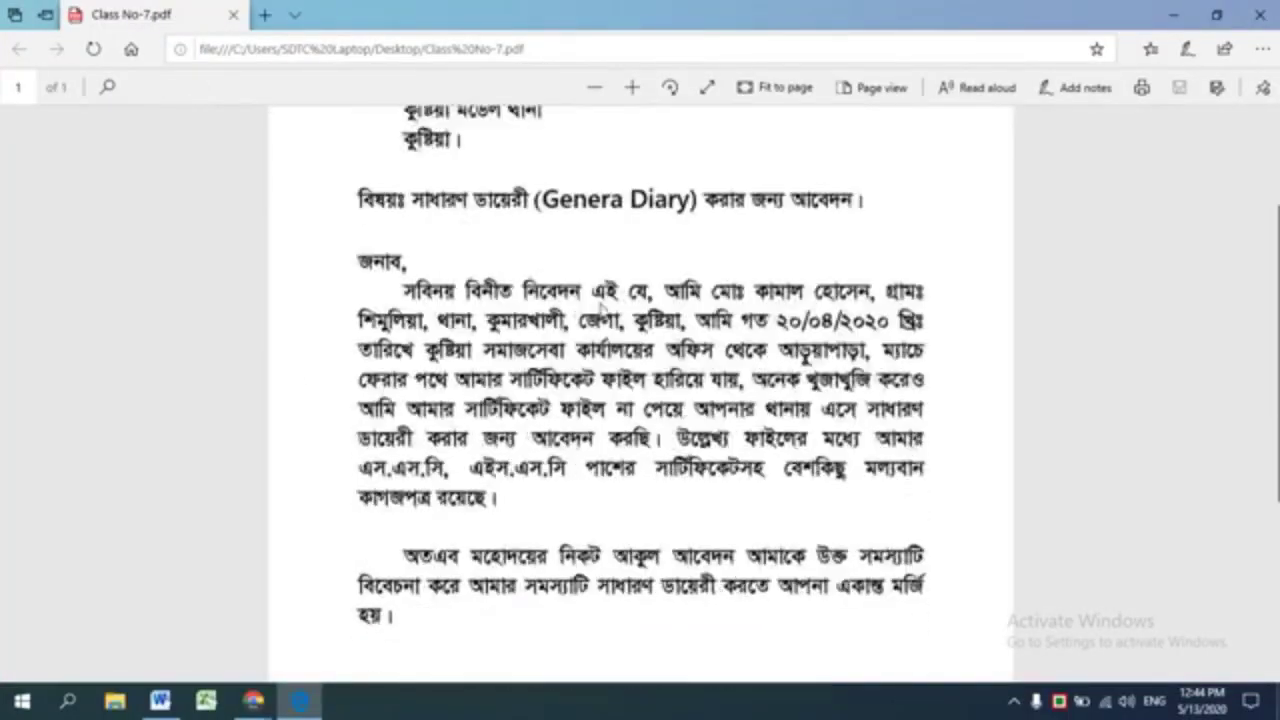
{"action": "scroll", "coordinate": [600, 310], "scroll_direction": "up", "scroll_amount": 5}
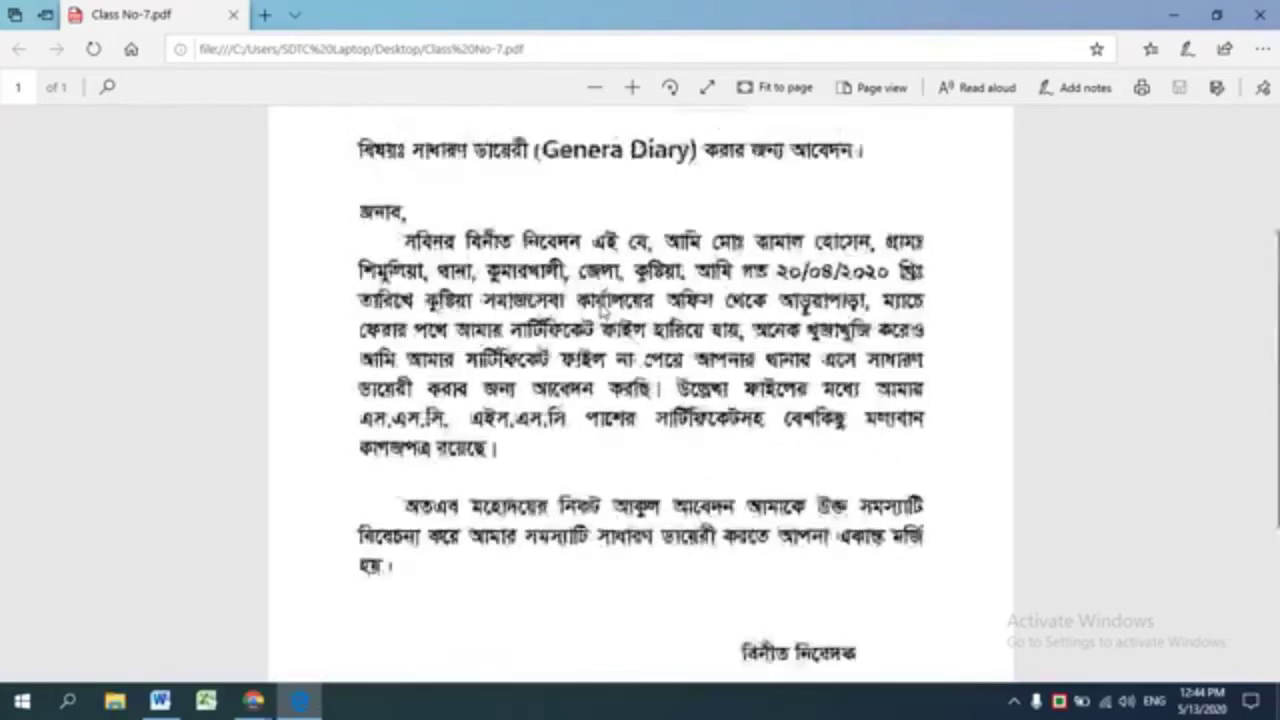
{"action": "left_click", "coordinate": [1260, 14]}
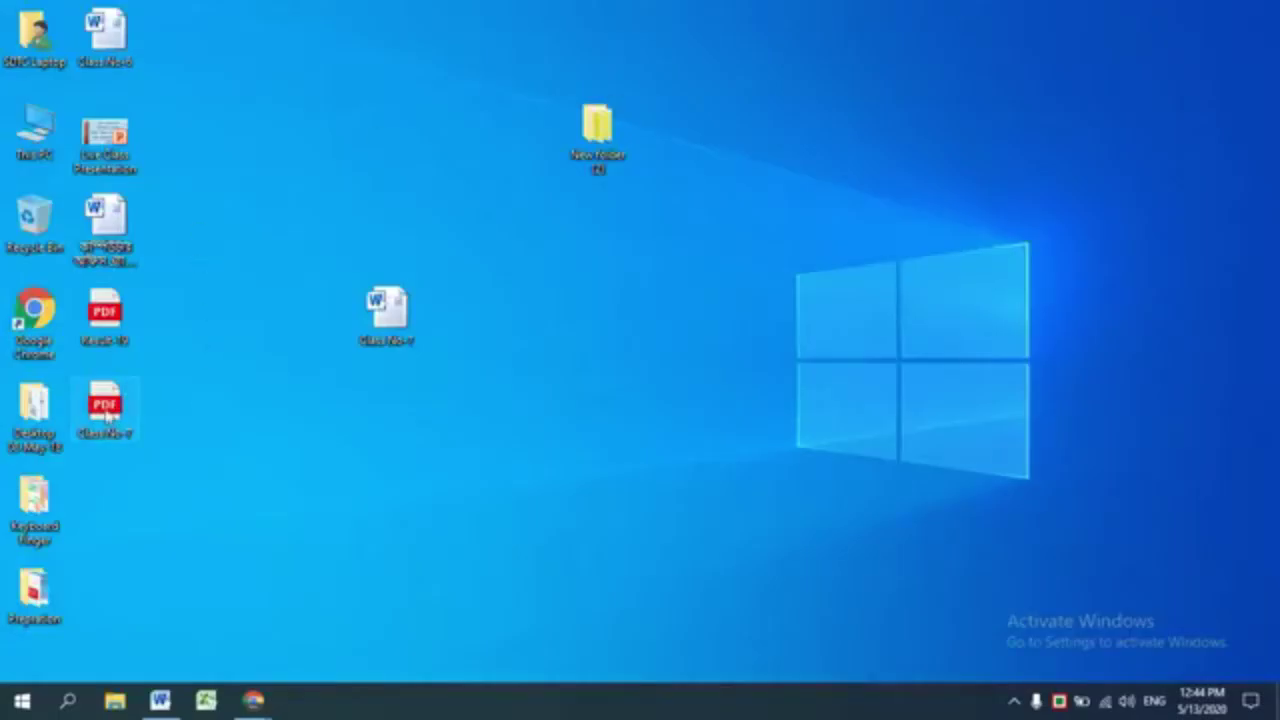
- Delete the Class No-7 PDF from the desktop and reopen the Class No-7 Word document
{"action": "key", "text": "Delete"}
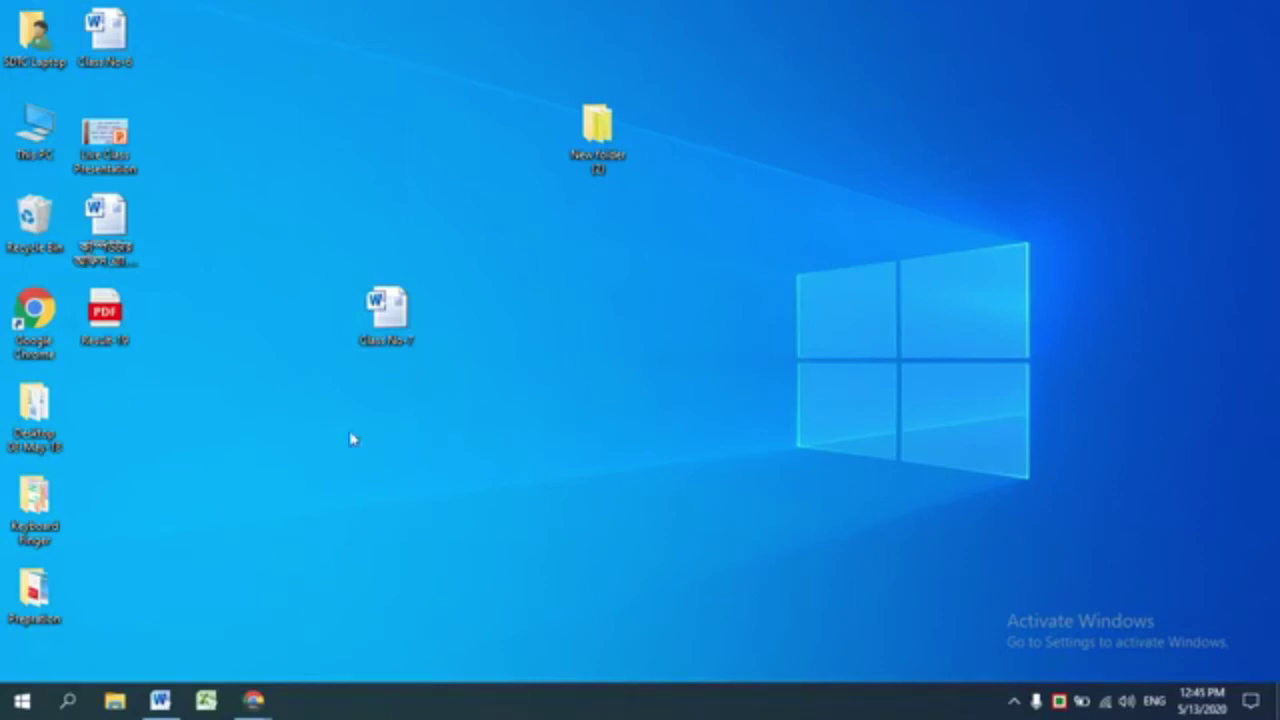
{"action": "double_click", "coordinate": [398, 316]}
- Open Class No-7, save the letter, close Word, and reopen the file from the desktop
{"action": "left_click", "coordinate": [403, 457]}
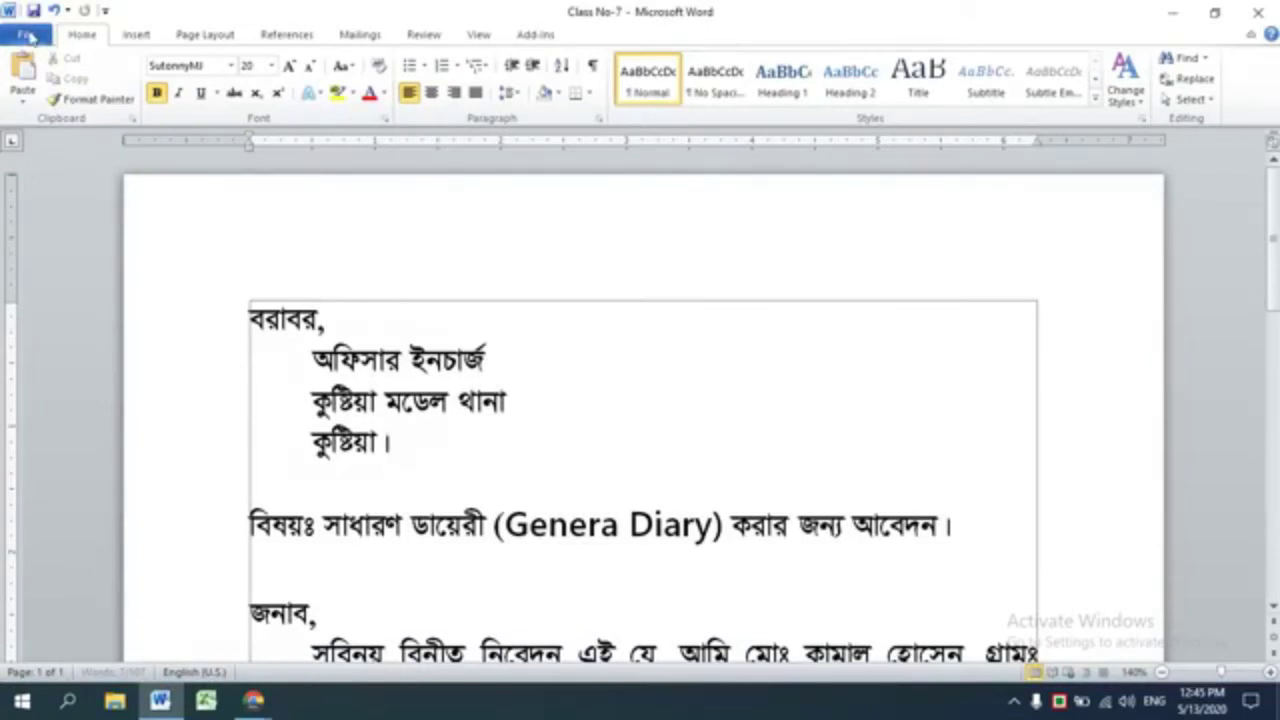
{"action": "left_click", "coordinate": [27, 36]}
{"action": "left_click", "coordinate": [50, 64]}
{"action": "left_click", "coordinate": [38, 37]}
{"action": "left_click", "coordinate": [38, 64]}
{"action": "left_click", "coordinate": [1262, 13]}
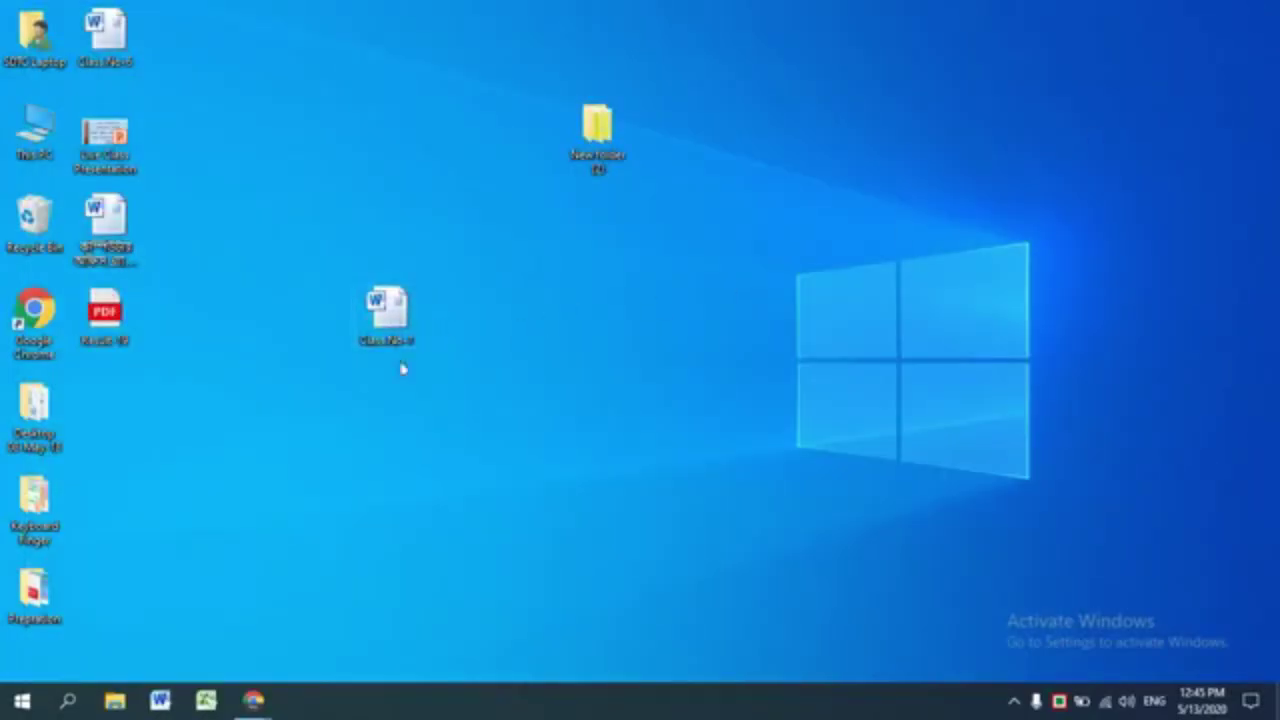
{"action": "double_click", "coordinate": [384, 312]}
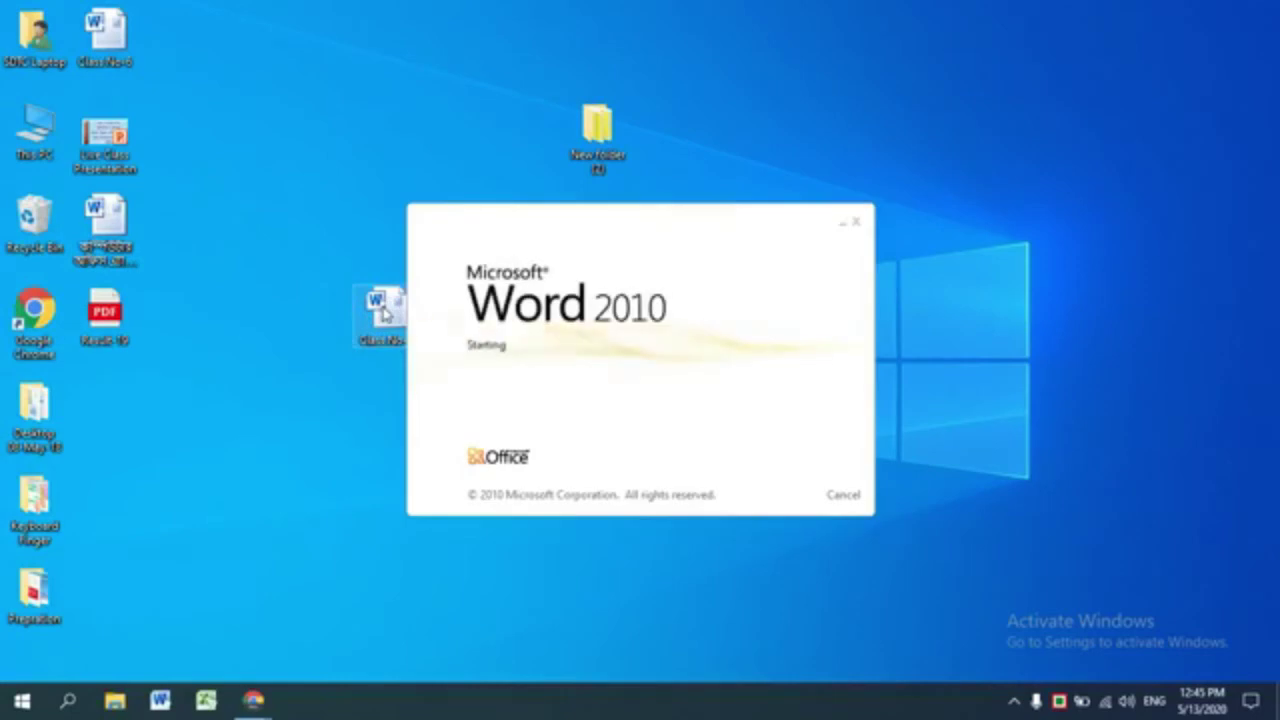
{"action": "scroll", "coordinate": [528, 371], "scroll_direction": "down", "scroll_amount": 2}
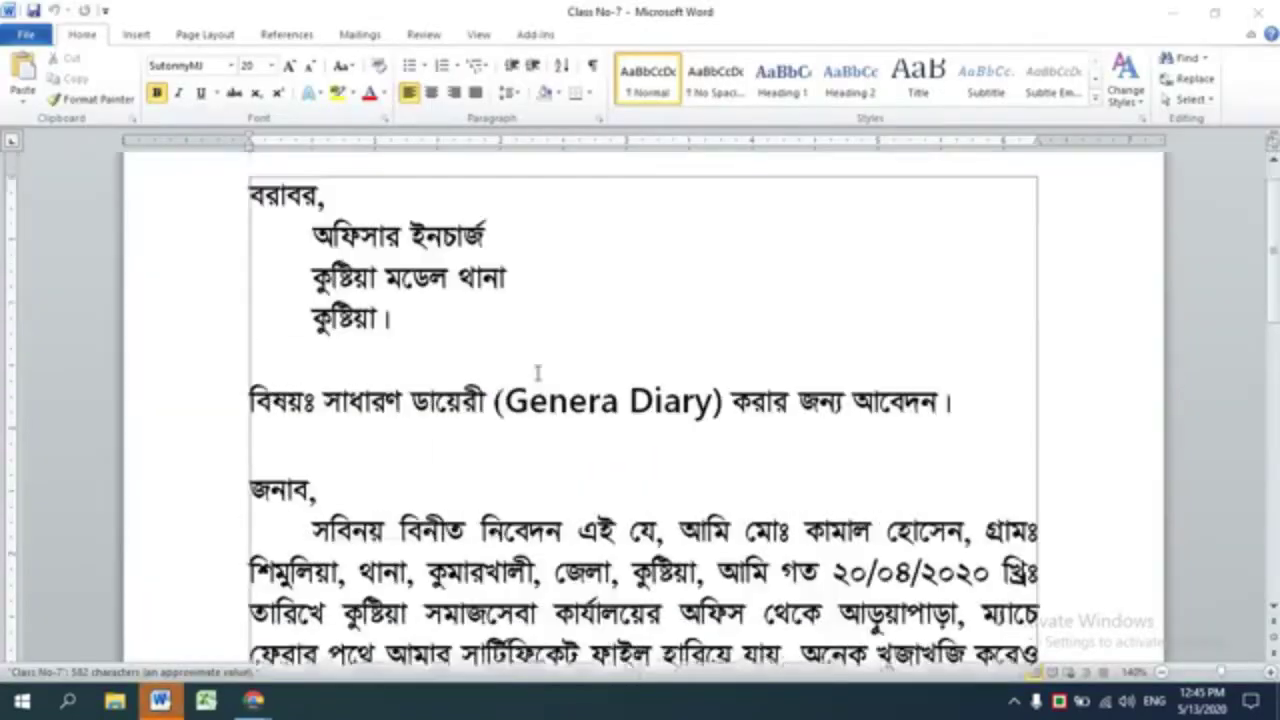
{"action": "scroll", "coordinate": [537, 371], "scroll_direction": "down", "scroll_amount": 2}
{"action": "scroll", "coordinate": [537, 373], "scroll_direction": "down", "scroll_amount": 1}
{"action": "scroll", "coordinate": [537, 373], "scroll_direction": "down", "scroll_amount": 3}
{"action": "scroll", "coordinate": [537, 373], "scroll_direction": "down", "scroll_amount": 3}
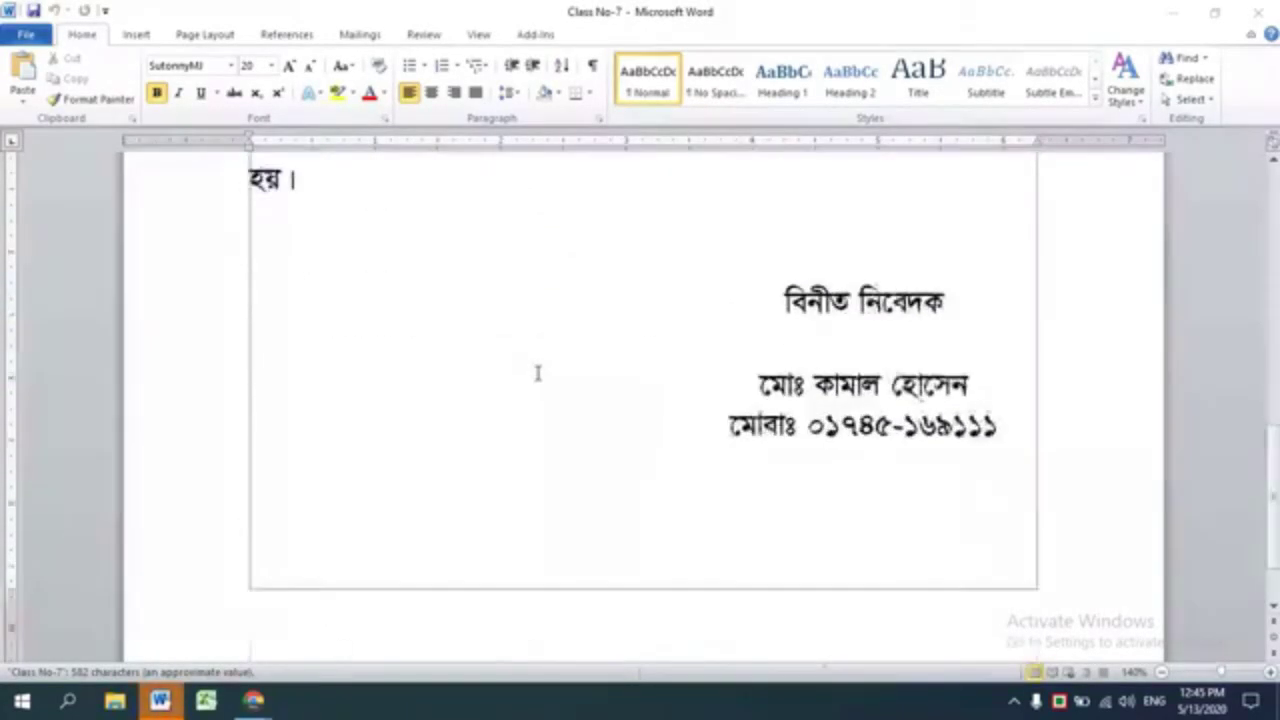
{"action": "scroll", "coordinate": [537, 373], "scroll_direction": "down", "scroll_amount": 1}
{"action": "scroll", "coordinate": [537, 373], "scroll_direction": "up", "scroll_amount": 1}
{"action": "scroll", "coordinate": [537, 373], "scroll_direction": "up", "scroll_amount": 2}
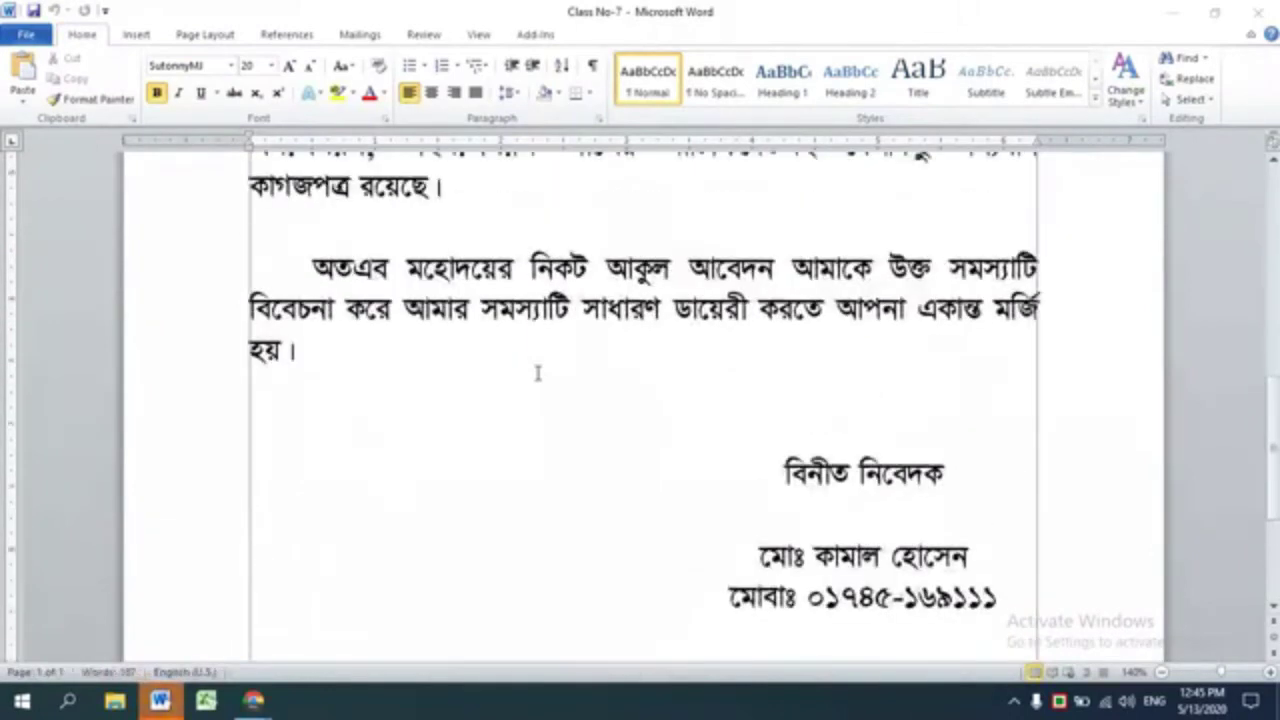
{"action": "scroll", "coordinate": [537, 373], "scroll_direction": "up", "scroll_amount": 1}
{"action": "scroll", "coordinate": [537, 373], "scroll_direction": "up", "scroll_amount": 2}
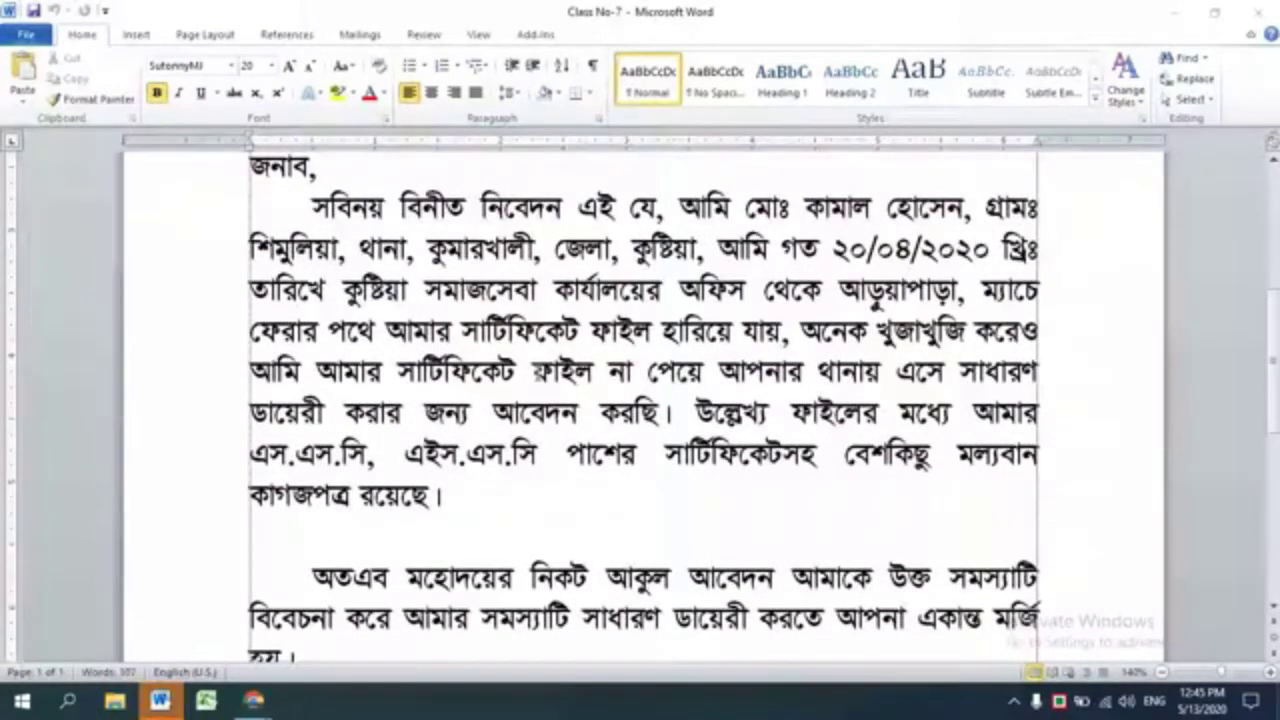
{"action": "scroll", "coordinate": [537, 373], "scroll_direction": "up", "scroll_amount": 1}
{"action": "scroll", "coordinate": [537, 373], "scroll_direction": "up", "scroll_amount": 1}
{"action": "scroll", "coordinate": [537, 373], "scroll_direction": "up", "scroll_amount": 1}
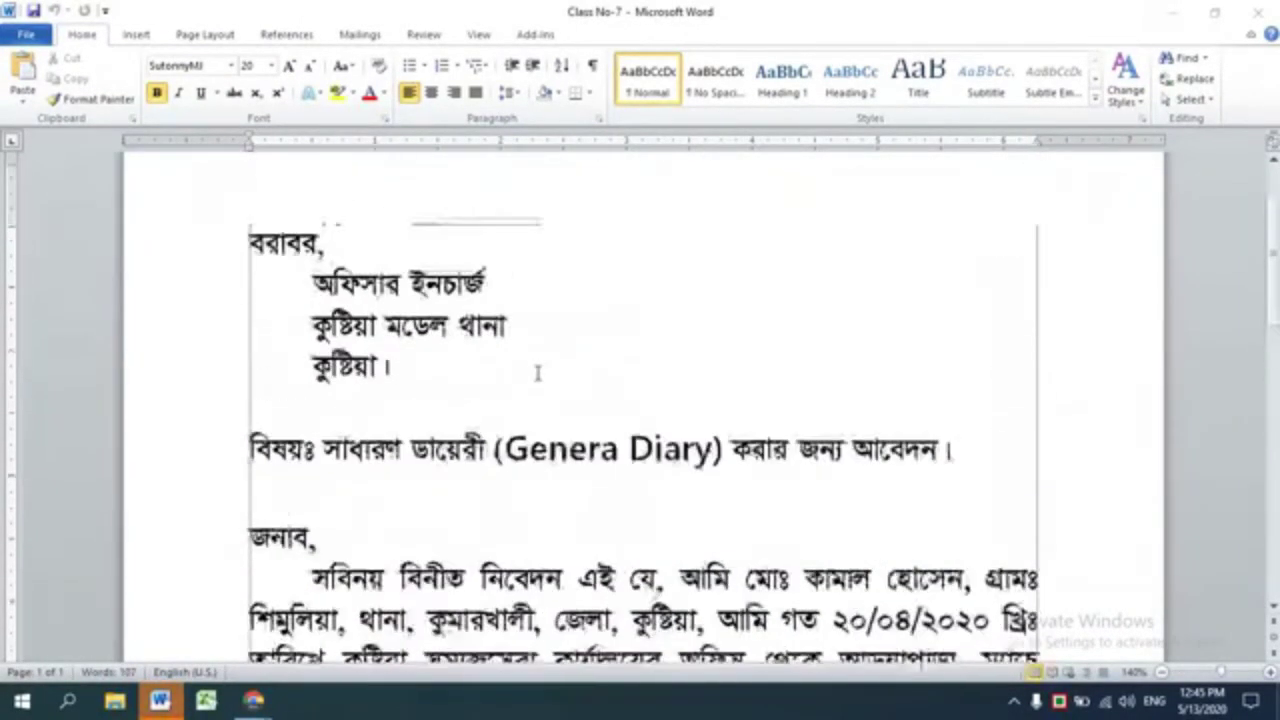
{"action": "scroll", "coordinate": [537, 373], "scroll_direction": "up", "scroll_amount": 1}
{"action": "scroll", "coordinate": [423, 477], "scroll_direction": "down", "scroll_amount": 1}
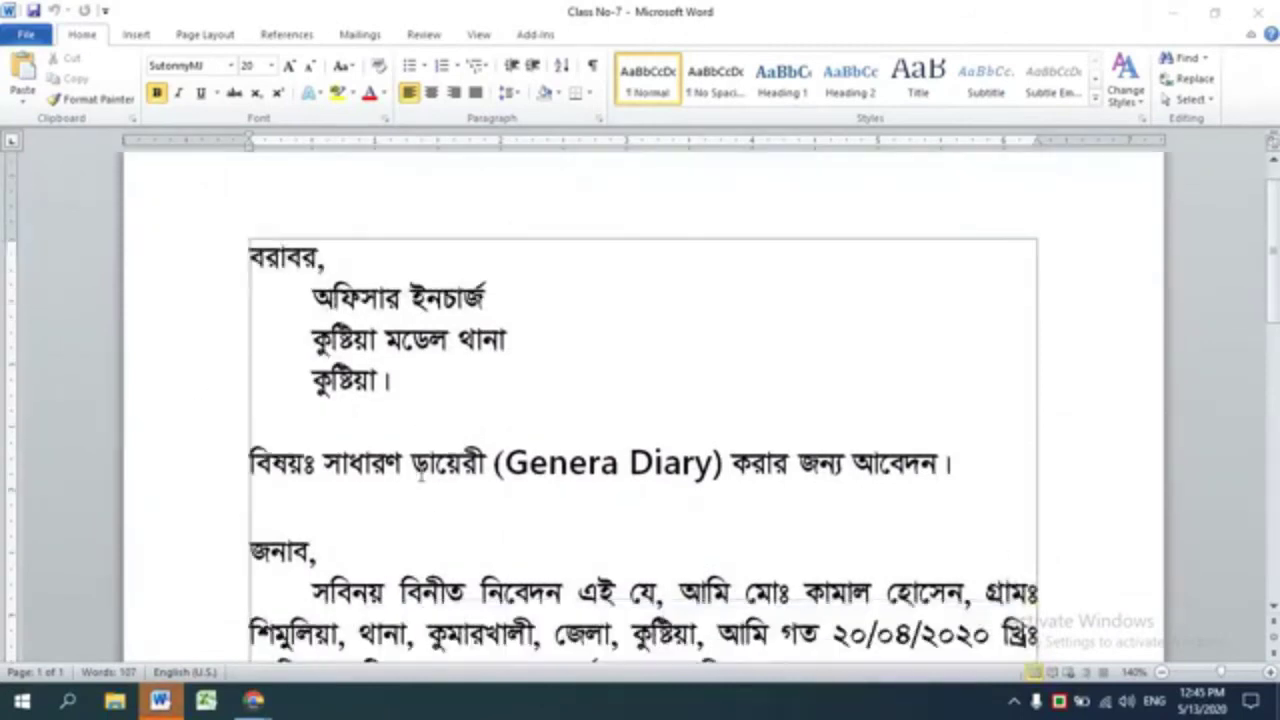
{"action": "scroll", "coordinate": [423, 475], "scroll_direction": "down", "scroll_amount": 3}
{"action": "scroll", "coordinate": [422, 475], "scroll_direction": "down", "scroll_amount": 1}
{"action": "scroll", "coordinate": [422, 474], "scroll_direction": "down", "scroll_amount": 3}
{"action": "scroll", "coordinate": [422, 473], "scroll_direction": "down", "scroll_amount": 2}
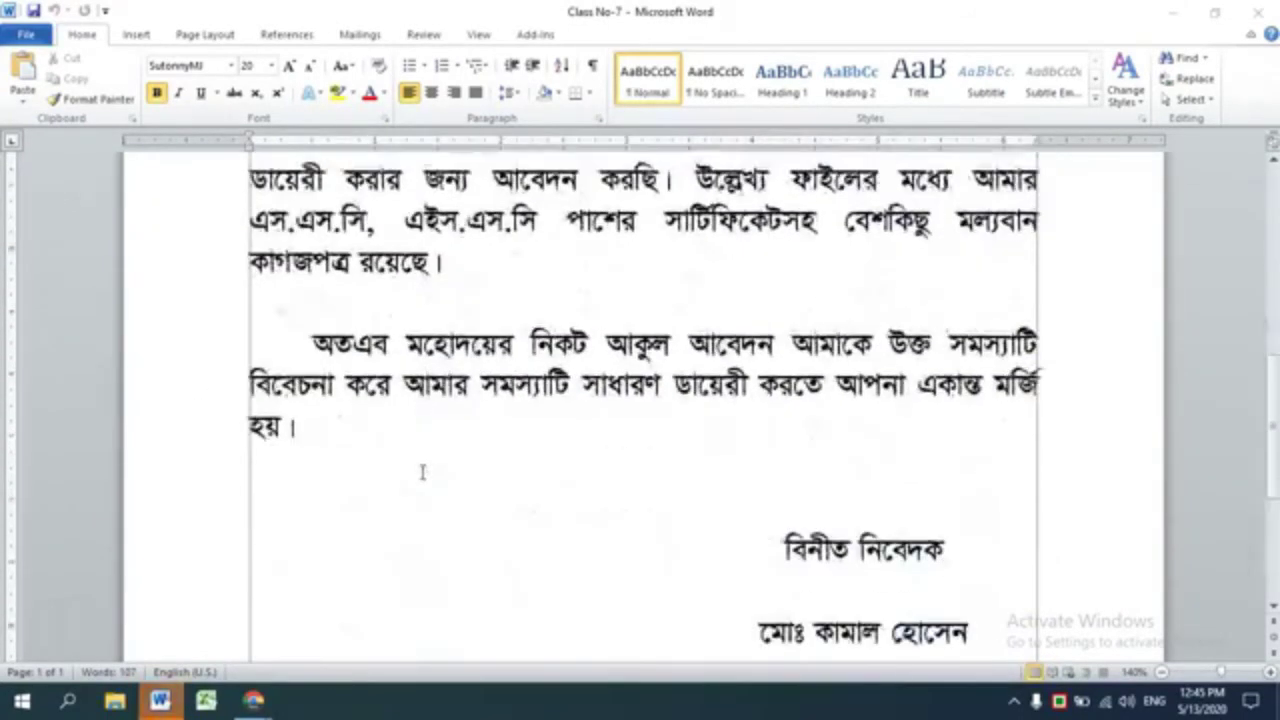
{"action": "scroll", "coordinate": [422, 472], "scroll_direction": "down", "scroll_amount": 2}
{"action": "scroll", "coordinate": [422, 472], "scroll_direction": "up", "scroll_amount": 4}
{"action": "scroll", "coordinate": [422, 472], "scroll_direction": "up", "scroll_amount": 4}
{"action": "scroll", "coordinate": [422, 472], "scroll_direction": "up", "scroll_amount": 7}
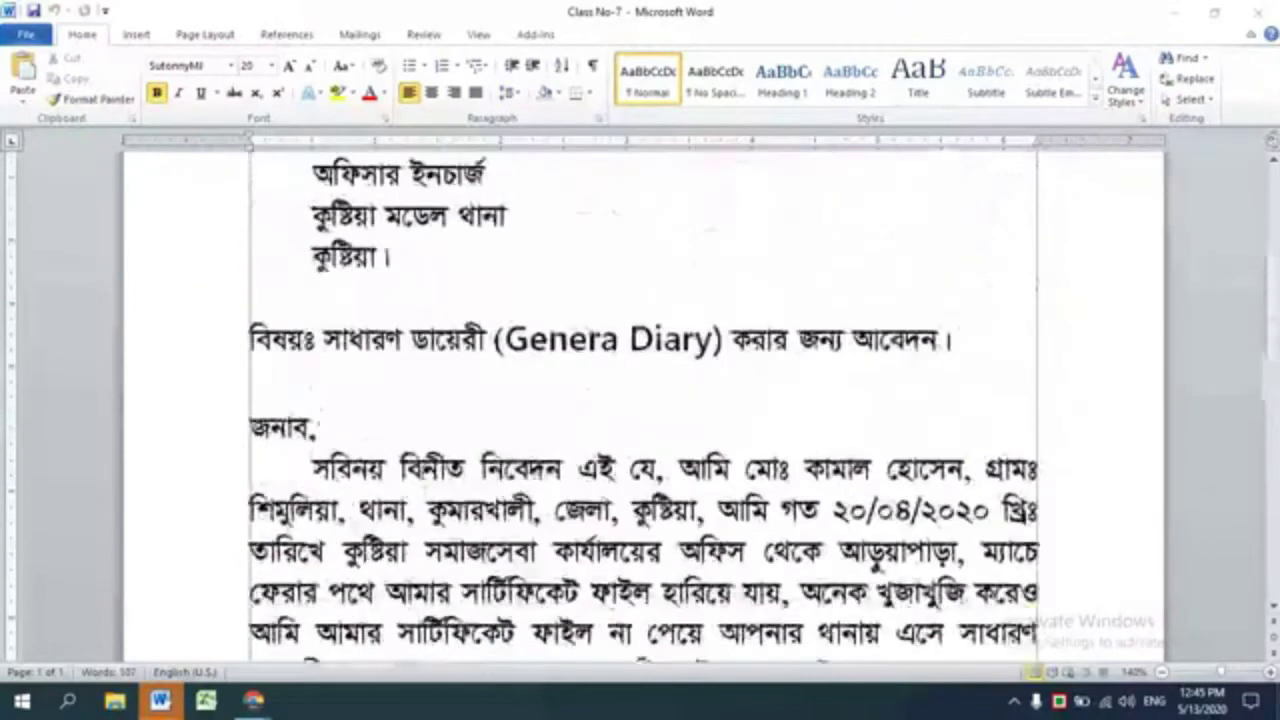
{"action": "scroll", "coordinate": [422, 472], "scroll_direction": "up", "scroll_amount": 3}
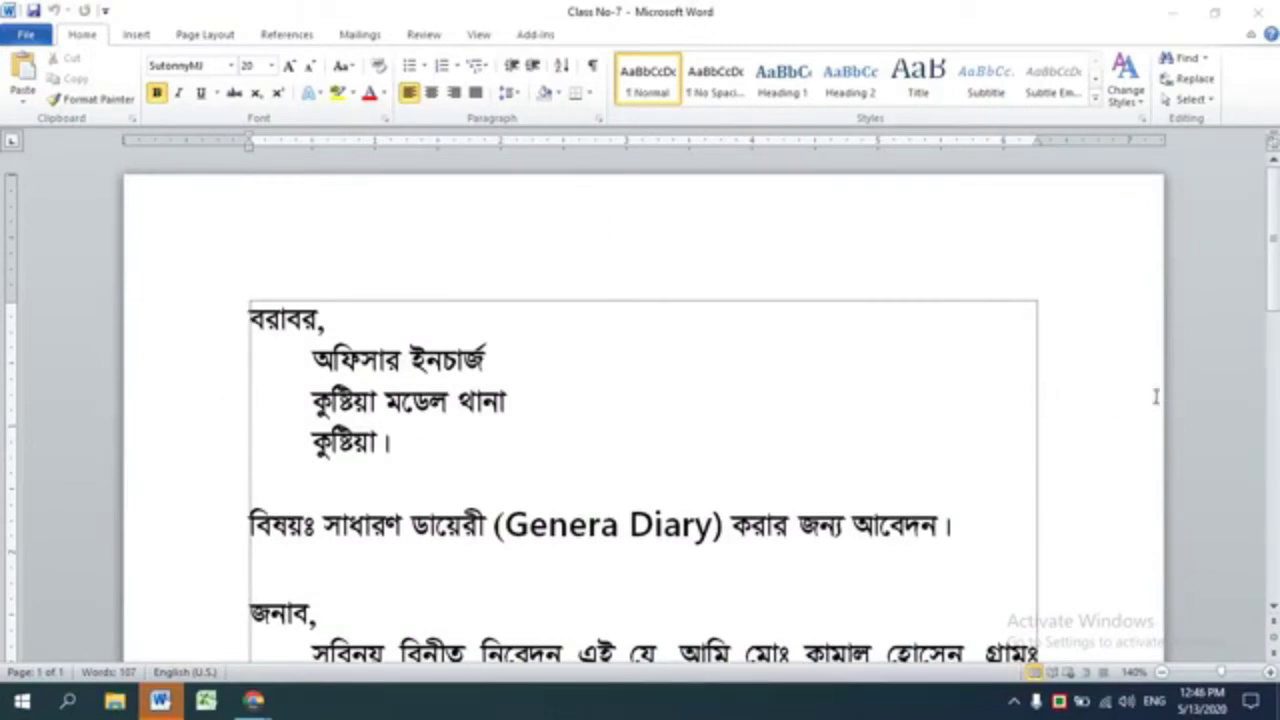
{"action": "scroll", "coordinate": [756, 349], "scroll_direction": "down", "scroll_amount": 6}
{"action": "scroll", "coordinate": [743, 334], "scroll_direction": "down", "scroll_amount": 4}
{"action": "scroll", "coordinate": [743, 334], "scroll_direction": "down", "scroll_amount": 2}
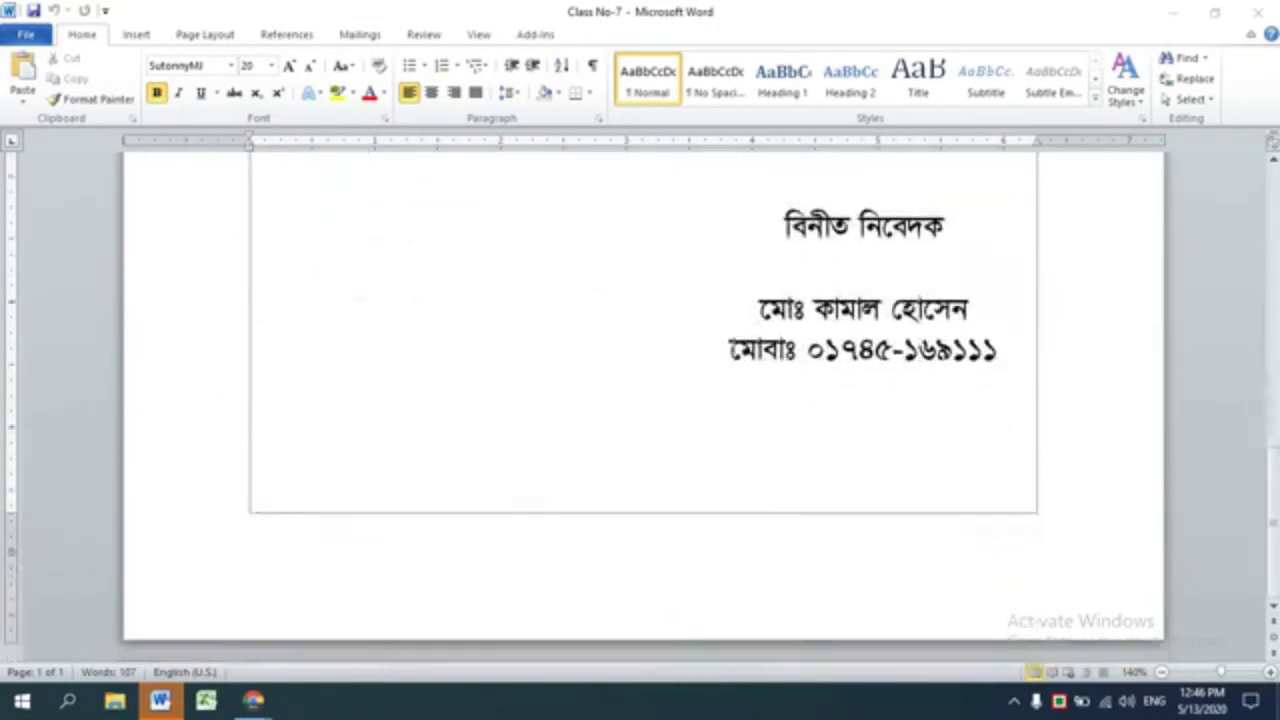
{"action": "scroll", "coordinate": [588, 532], "scroll_direction": "up", "scroll_amount": 3}
{"action": "scroll", "coordinate": [588, 532], "scroll_direction": "up", "scroll_amount": 3}
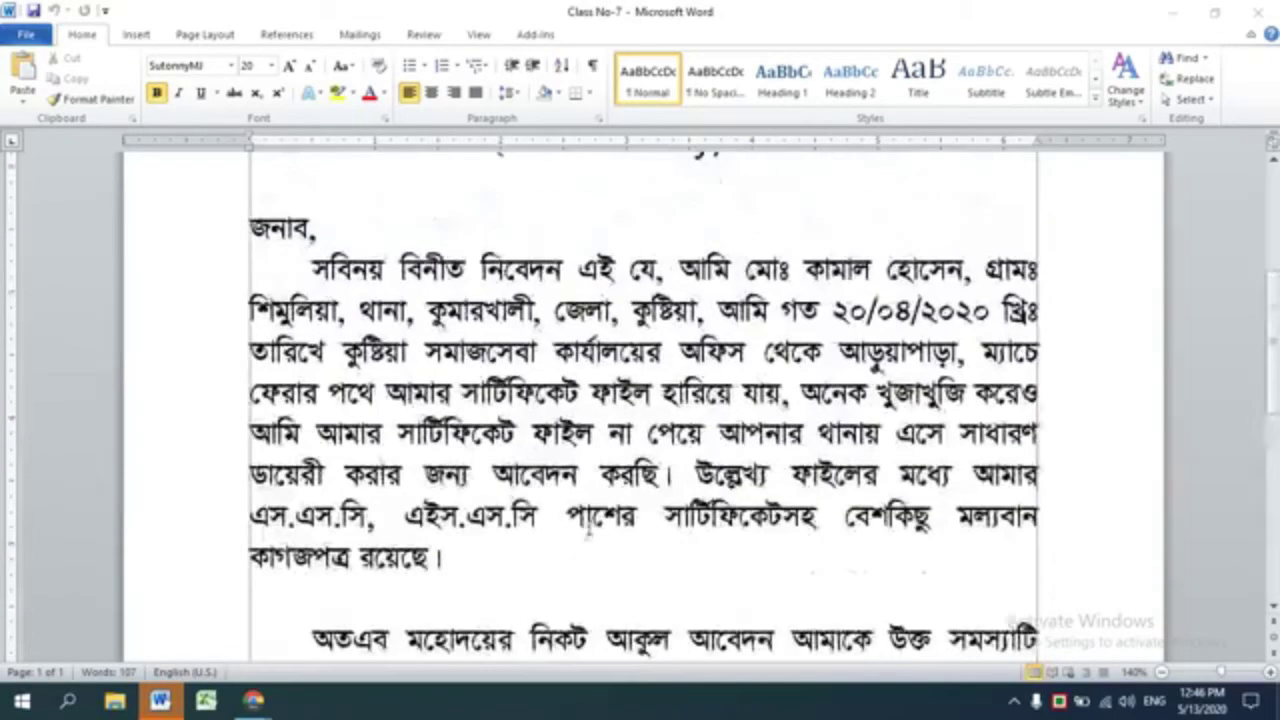
{"action": "scroll", "coordinate": [588, 532], "scroll_direction": "up", "scroll_amount": 4}
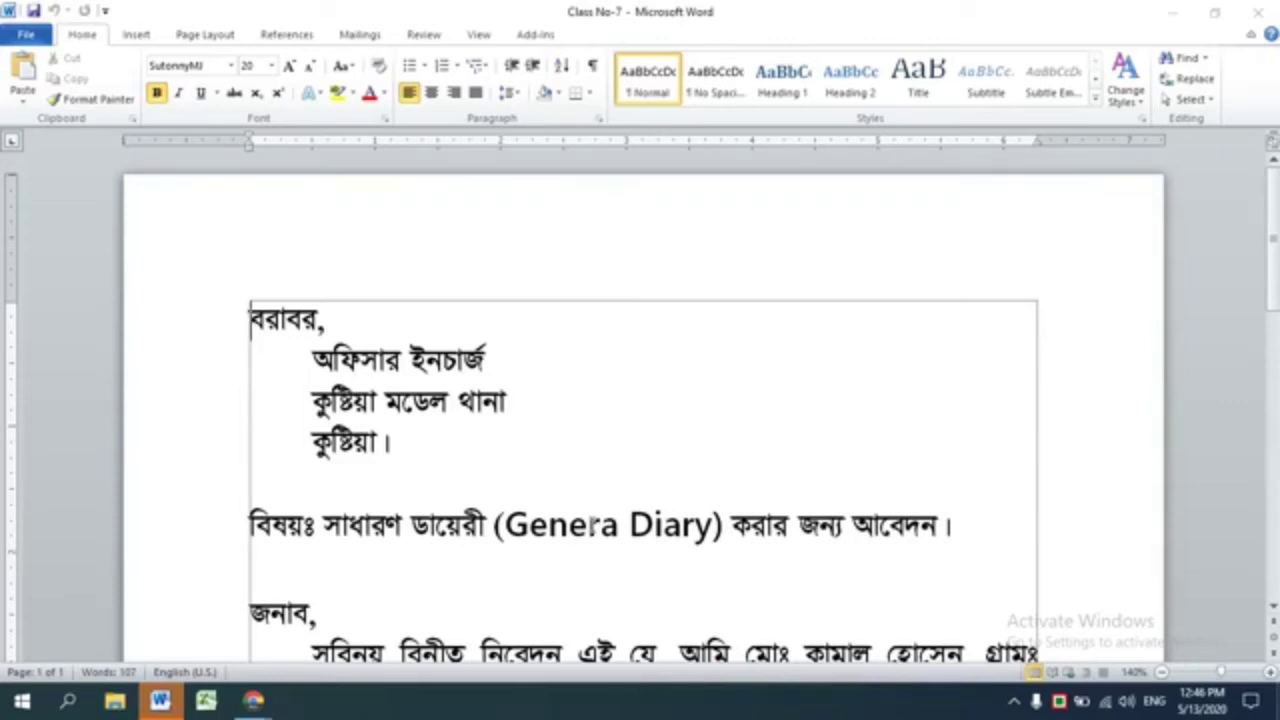
- Apply custom page margins of 1.2" top and 1.5" left to the letter
{"action": "left_click", "coordinate": [202, 35]}
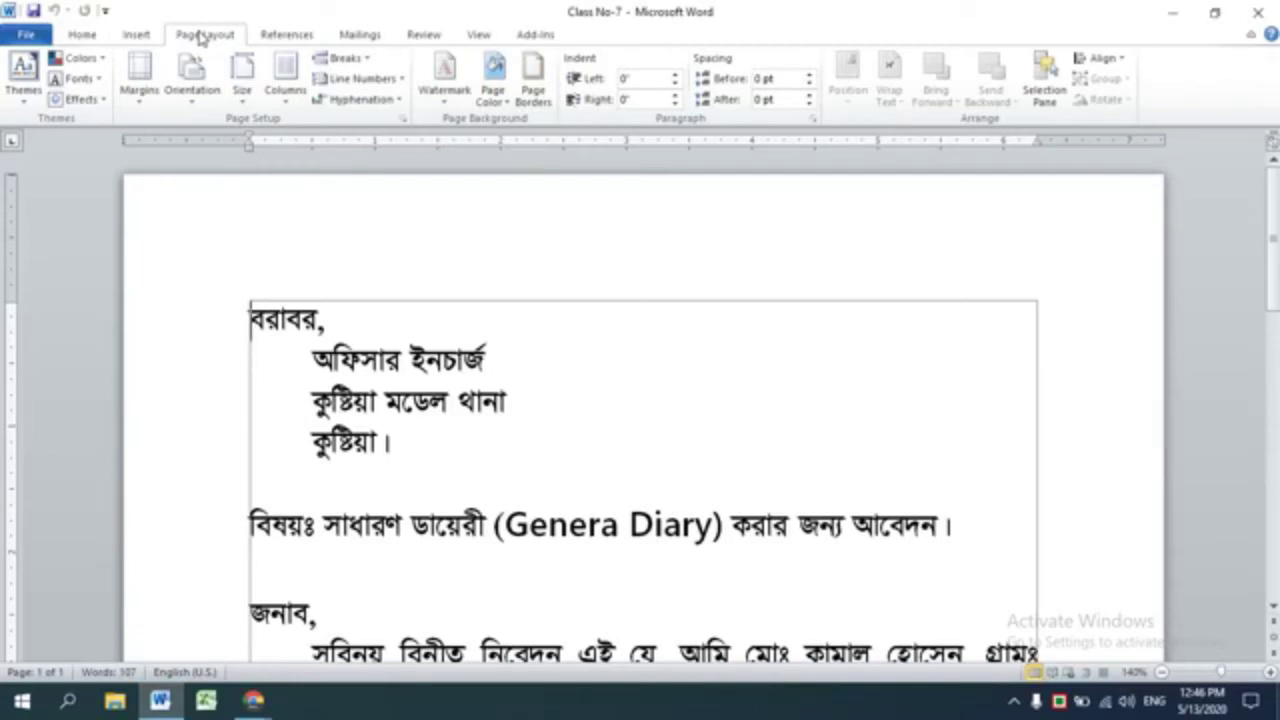
{"action": "left_click", "coordinate": [140, 92]}
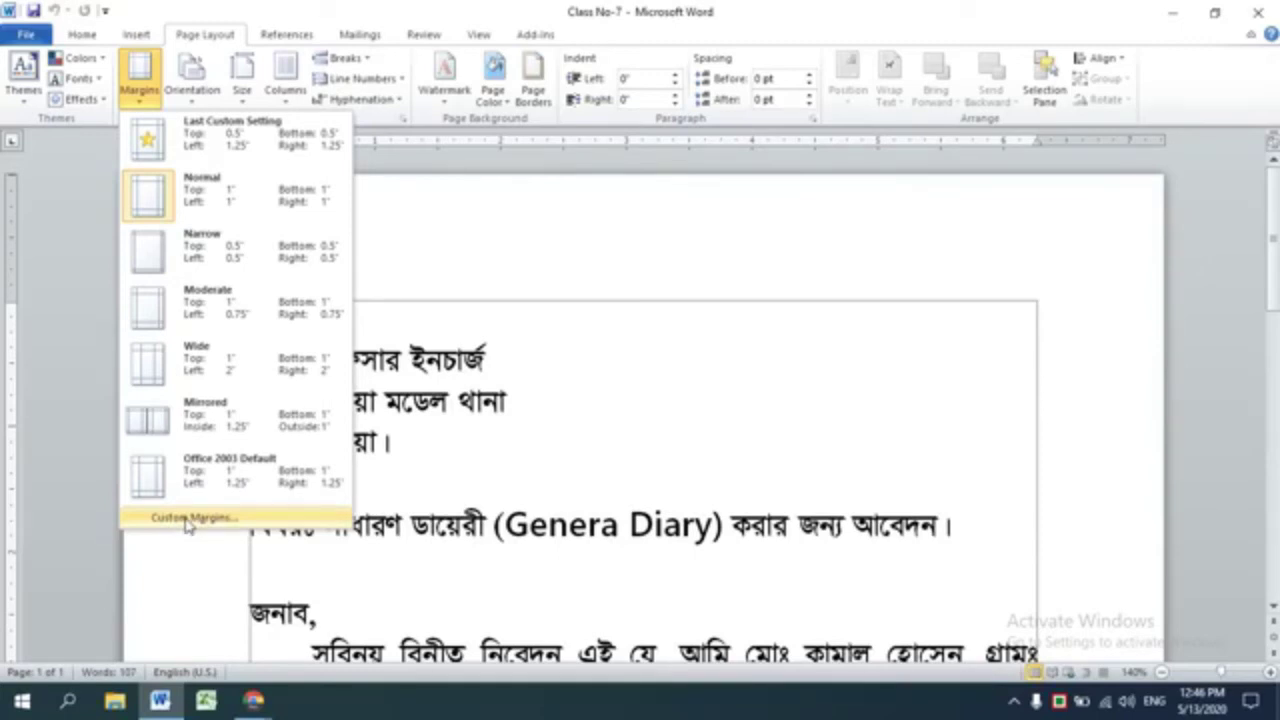
{"action": "left_click", "coordinate": [187, 518]}
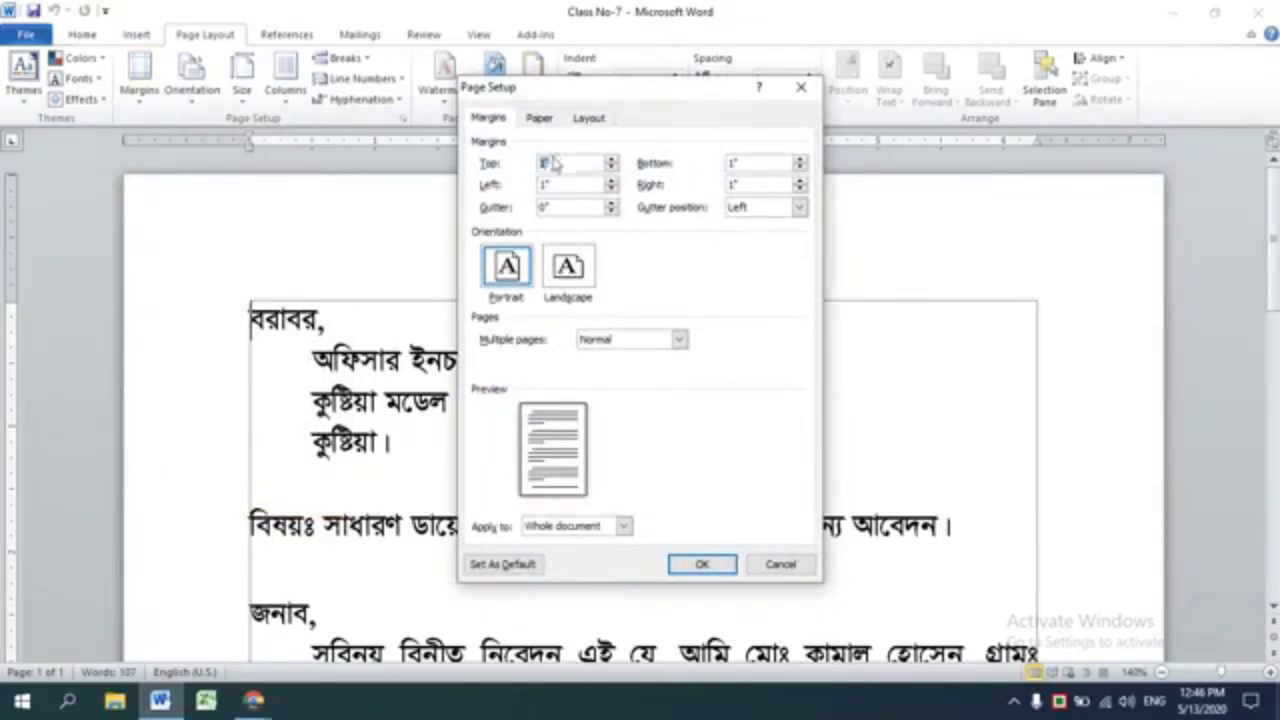
{"action": "left_click", "coordinate": [612, 159]}
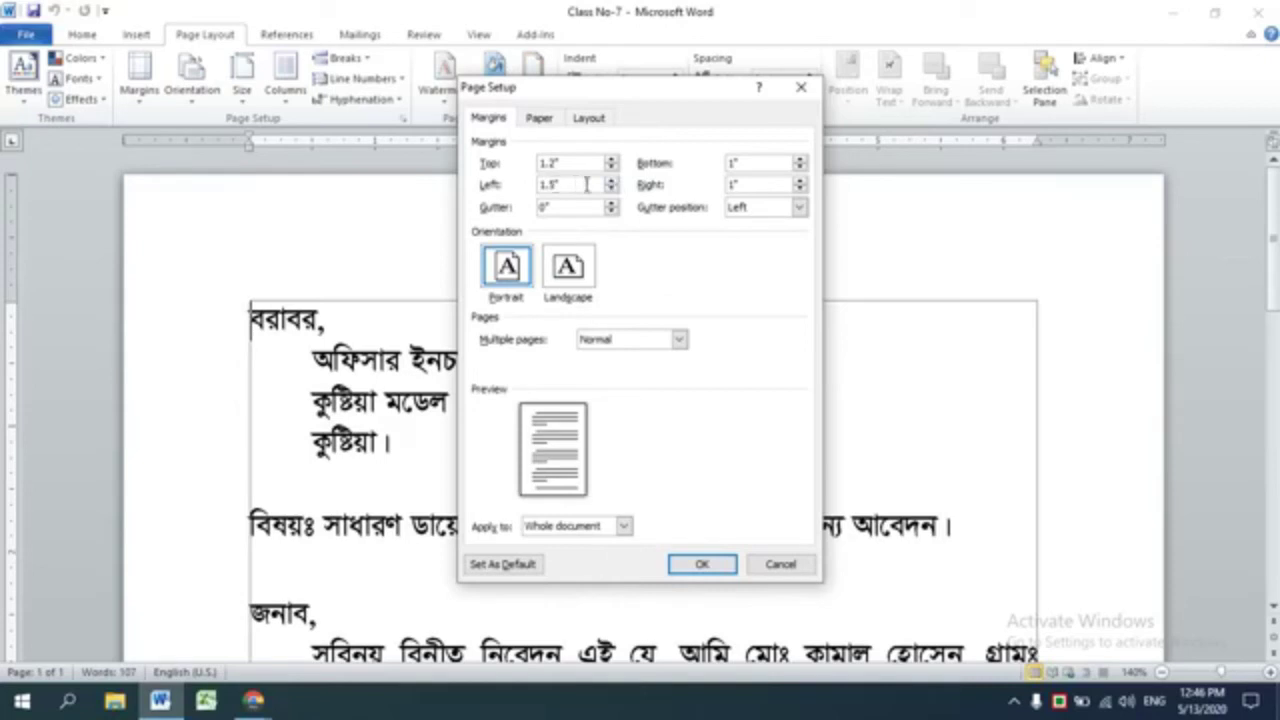
{"action": "left_click", "coordinate": [566, 189]}
{"action": "left_click", "coordinate": [703, 564]}
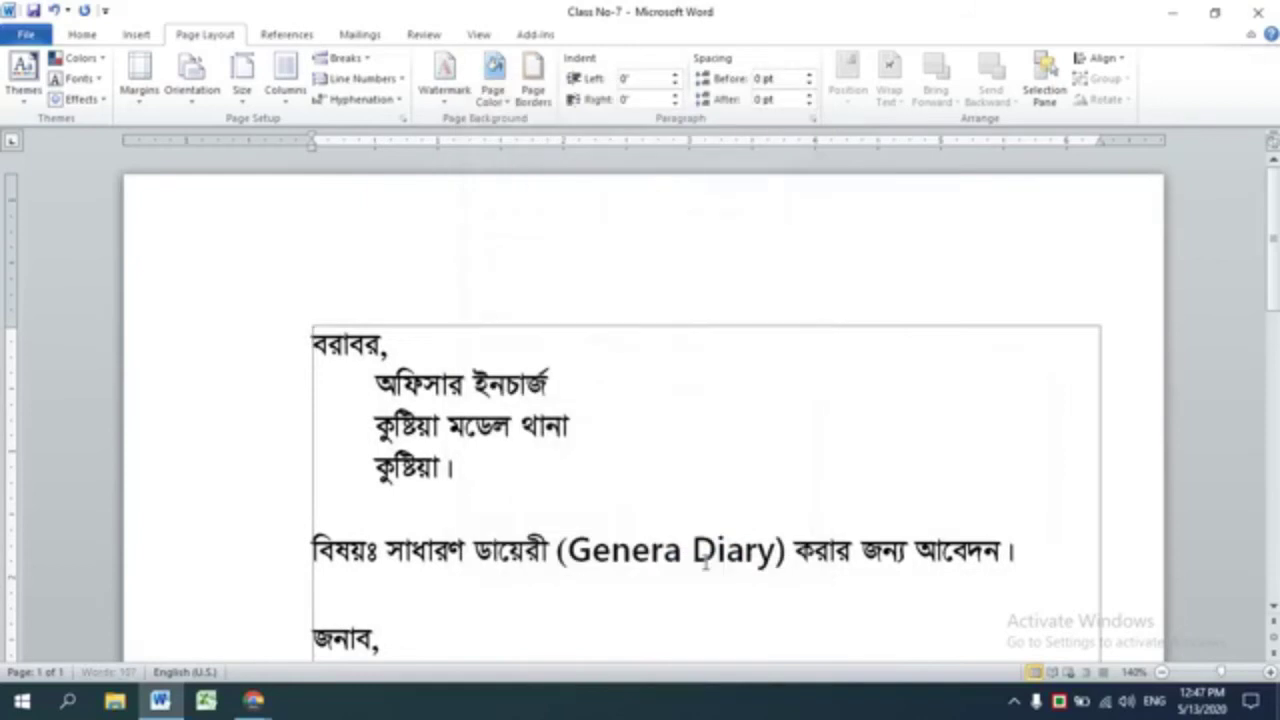
- Review the Class No-7 letter, save it, and close Word
{"action": "scroll", "coordinate": [705, 488], "scroll_direction": "down", "scroll_amount": 1}
{"action": "scroll", "coordinate": [705, 488], "scroll_direction": "down", "scroll_amount": 1}
{"action": "scroll", "coordinate": [705, 488], "scroll_direction": "down", "scroll_amount": 3}
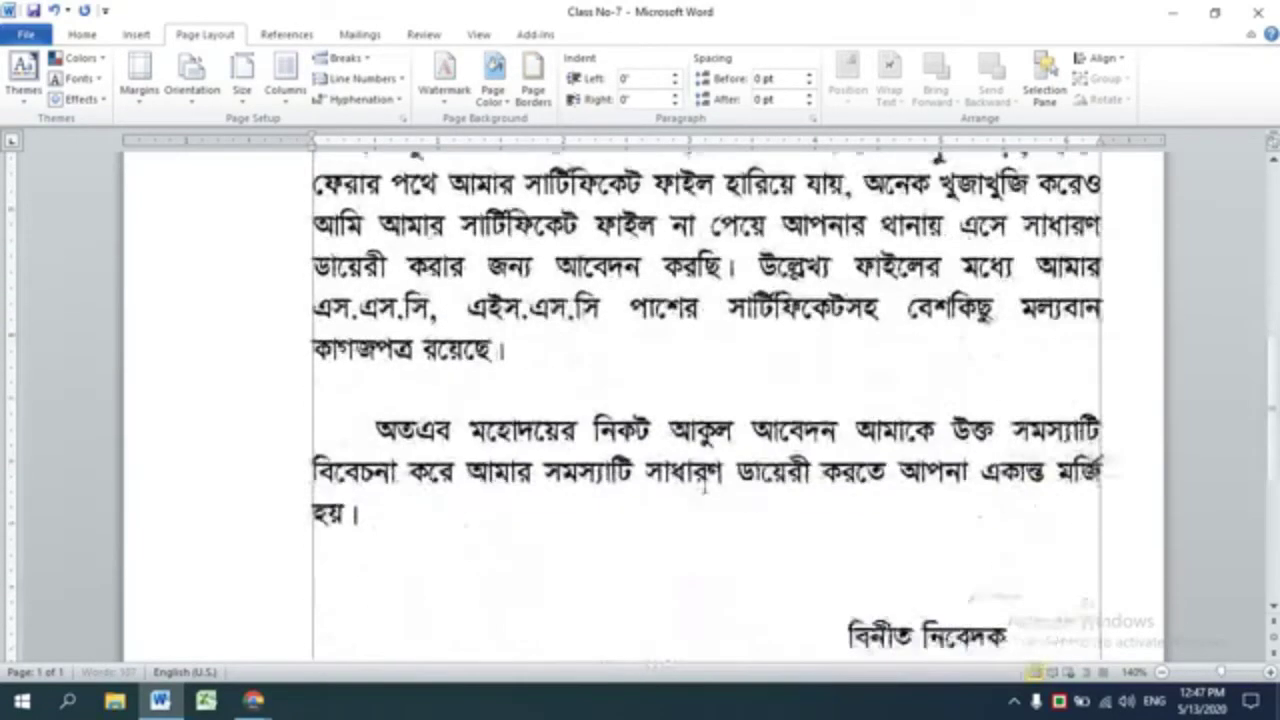
{"action": "scroll", "coordinate": [705, 488], "scroll_direction": "down", "scroll_amount": 3}
{"action": "scroll", "coordinate": [703, 486], "scroll_direction": "down", "scroll_amount": 1}
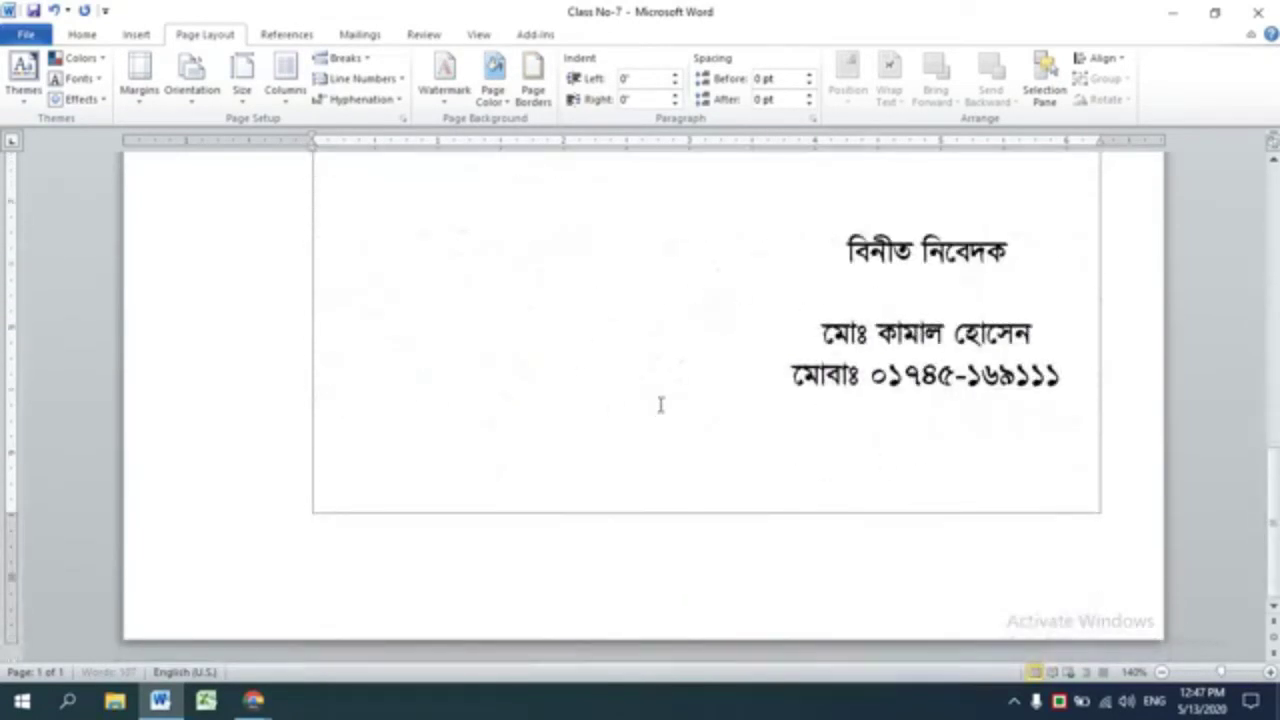
{"action": "scroll", "coordinate": [660, 404], "scroll_direction": "up", "scroll_amount": 4}
{"action": "scroll", "coordinate": [660, 404], "scroll_direction": "up", "scroll_amount": 2}
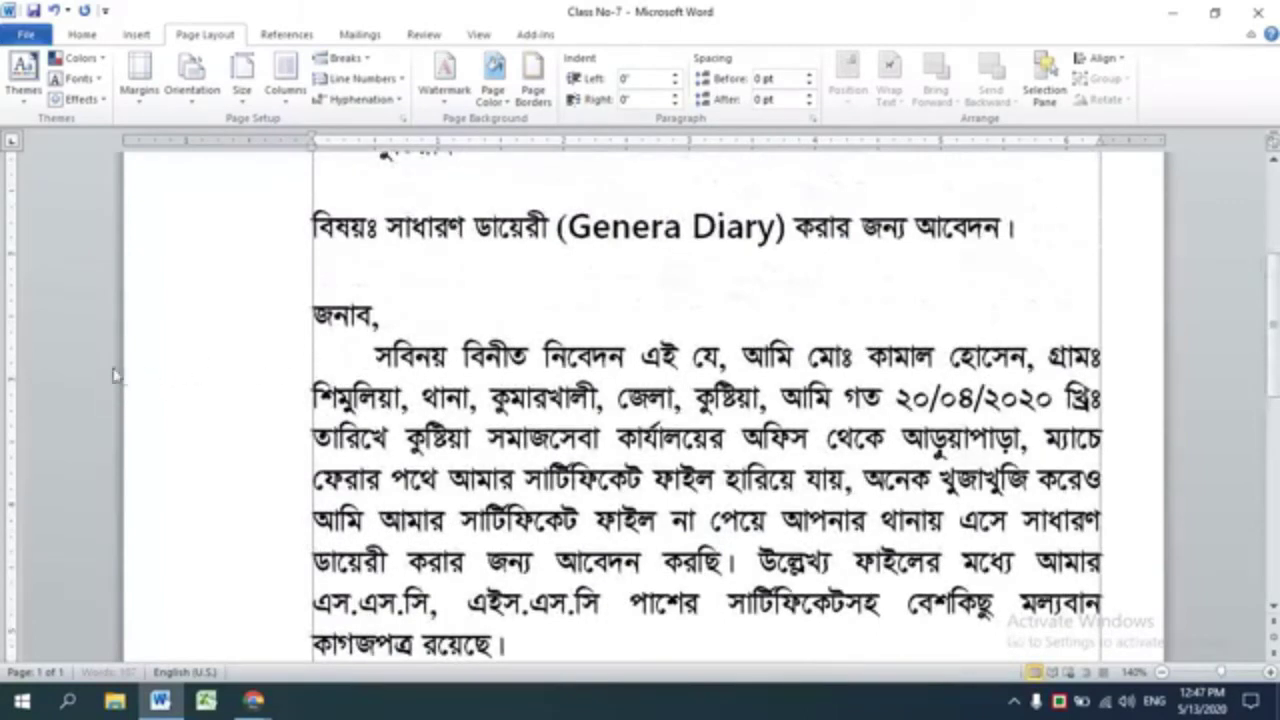
{"action": "scroll", "coordinate": [205, 362], "scroll_direction": "up", "scroll_amount": 1}
{"action": "scroll", "coordinate": [205, 362], "scroll_direction": "up", "scroll_amount": 2}
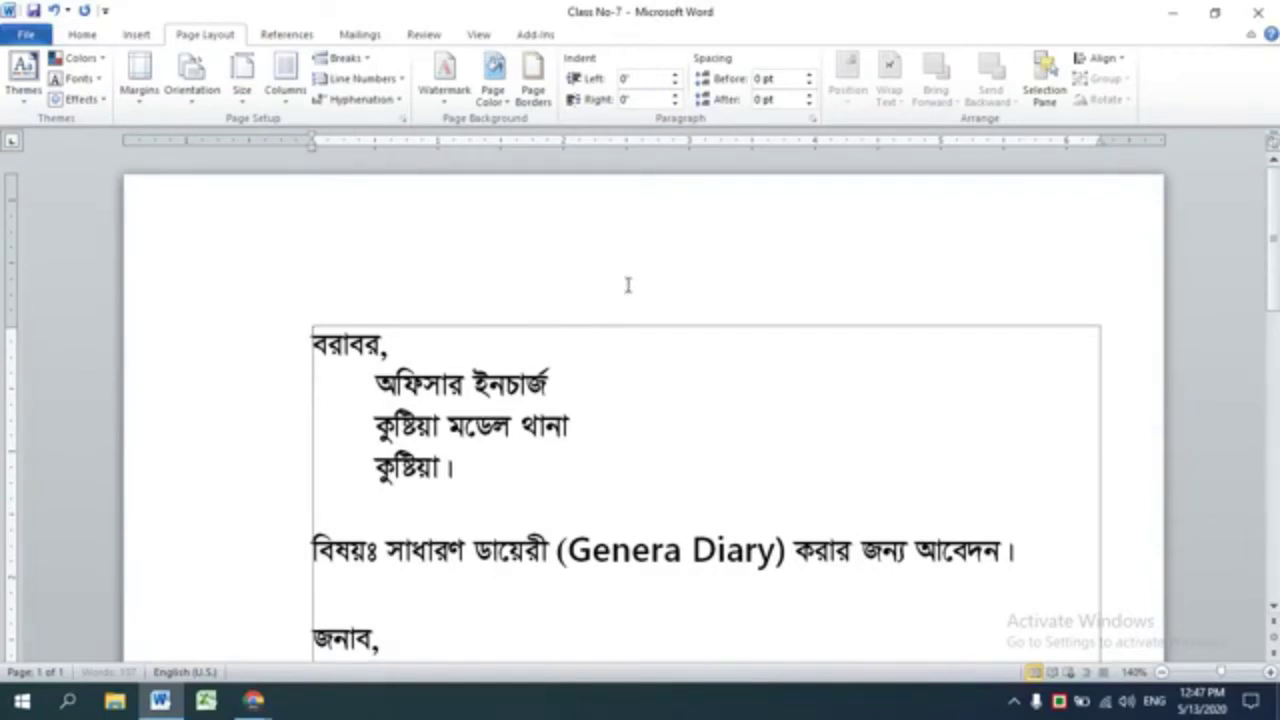
{"action": "scroll", "coordinate": [628, 285], "scroll_direction": "down", "scroll_amount": 1}
{"action": "scroll", "coordinate": [628, 285], "scroll_direction": "down", "scroll_amount": 2}
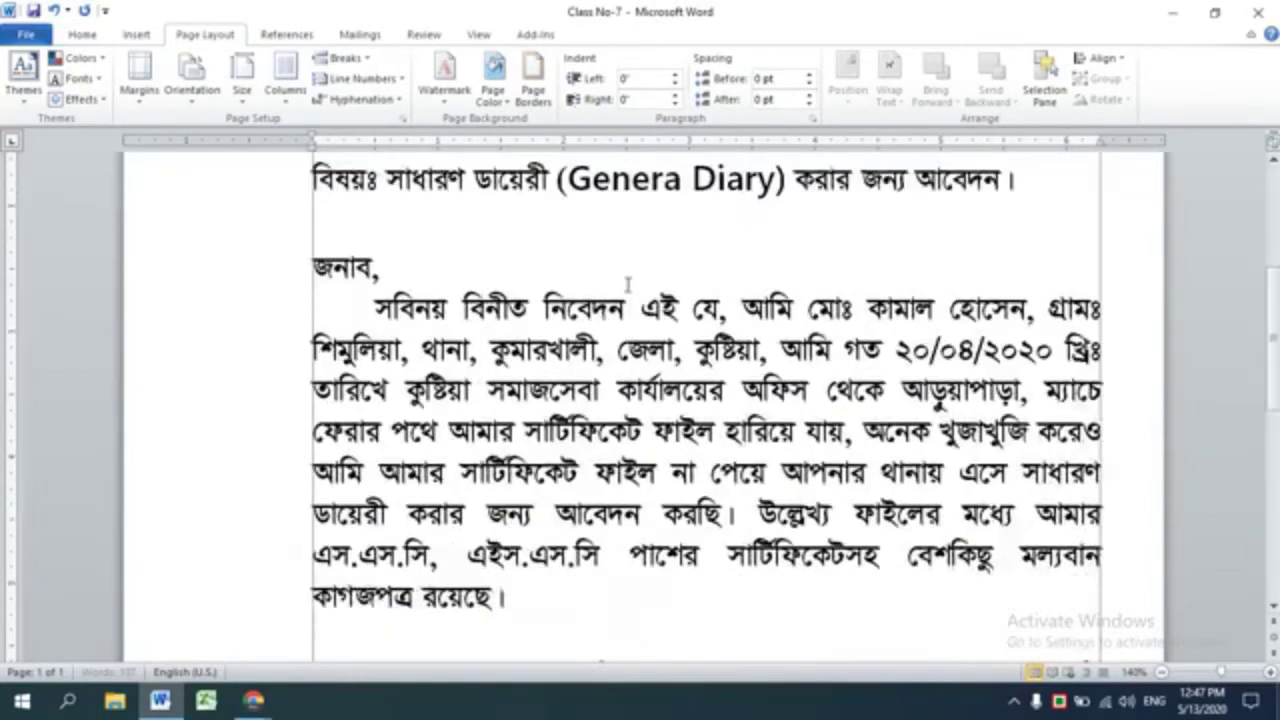
{"action": "scroll", "coordinate": [628, 285], "scroll_direction": "down", "scroll_amount": 3}
{"action": "scroll", "coordinate": [628, 285], "scroll_direction": "down", "scroll_amount": 1}
{"action": "scroll", "coordinate": [628, 285], "scroll_direction": "up", "scroll_amount": 3}
{"action": "scroll", "coordinate": [628, 285], "scroll_direction": "up", "scroll_amount": 1}
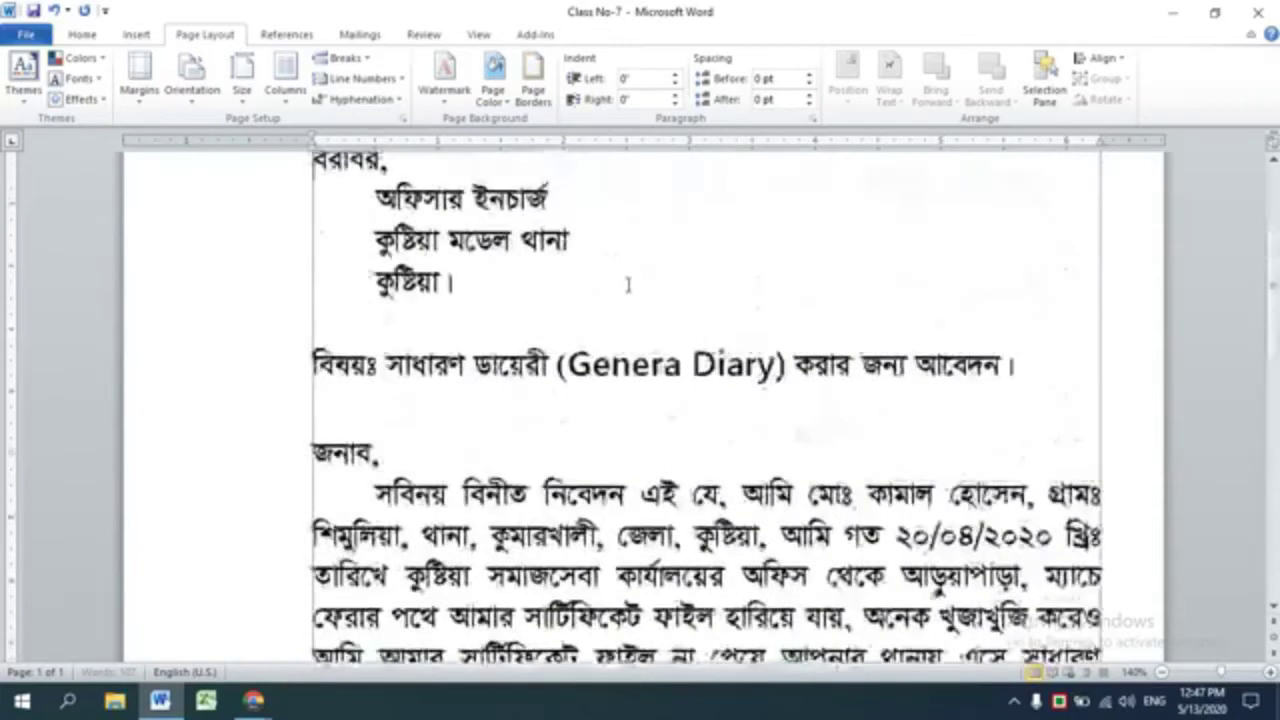
{"action": "scroll", "coordinate": [628, 285], "scroll_direction": "up", "scroll_amount": 3}
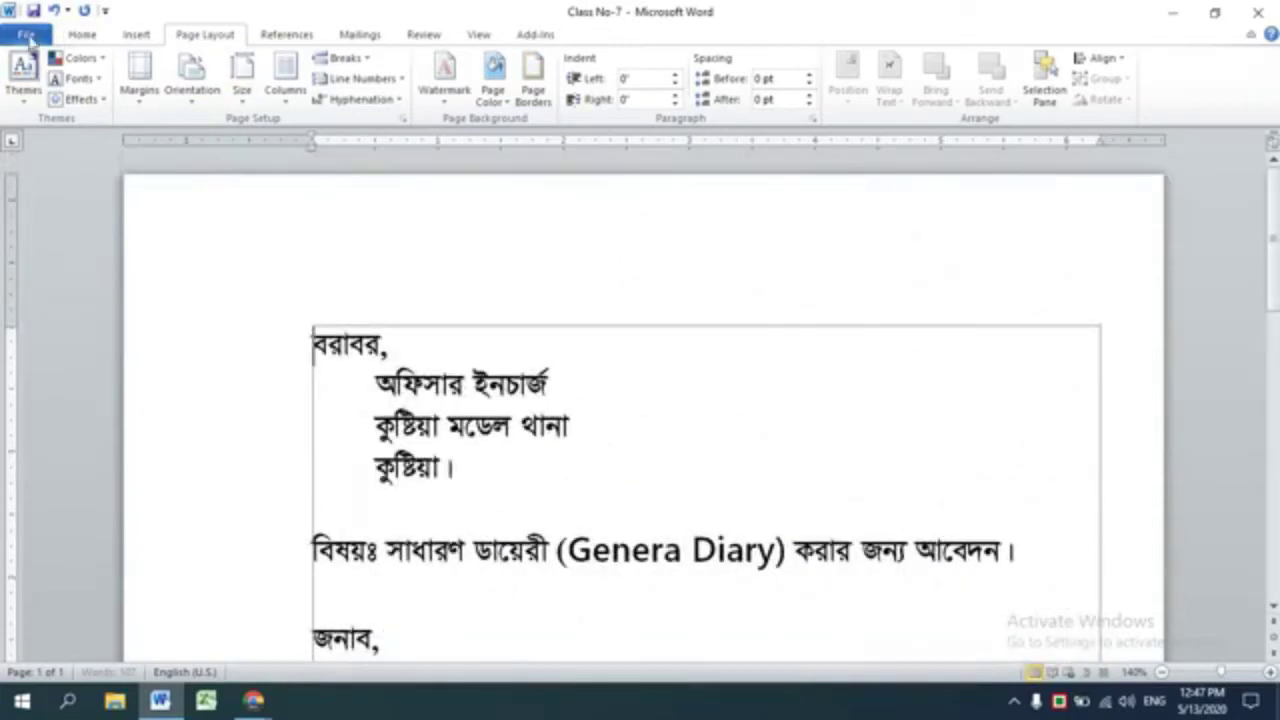
{"action": "left_click", "coordinate": [28, 38]}
{"action": "left_click", "coordinate": [45, 62]}
{"action": "left_click", "coordinate": [1262, 12]}
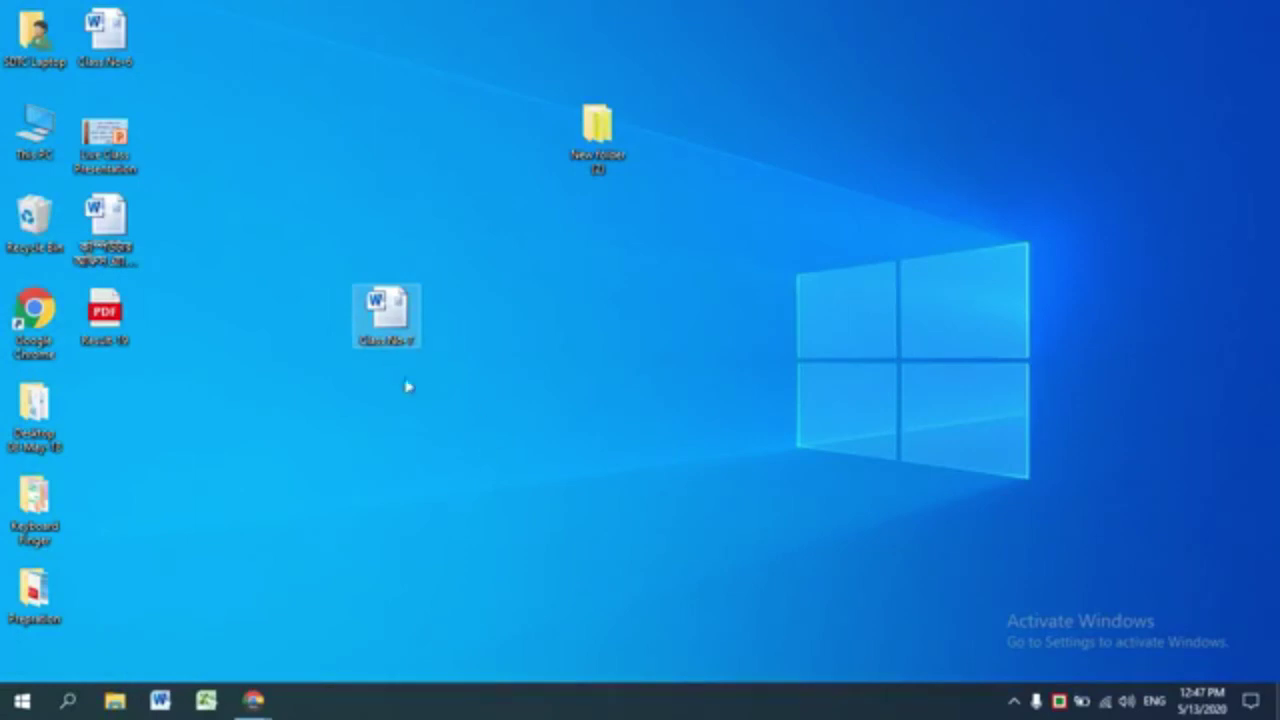
{"action": "left_click", "coordinate": [383, 338]}
{"action": "double_click", "coordinate": [394, 318]}
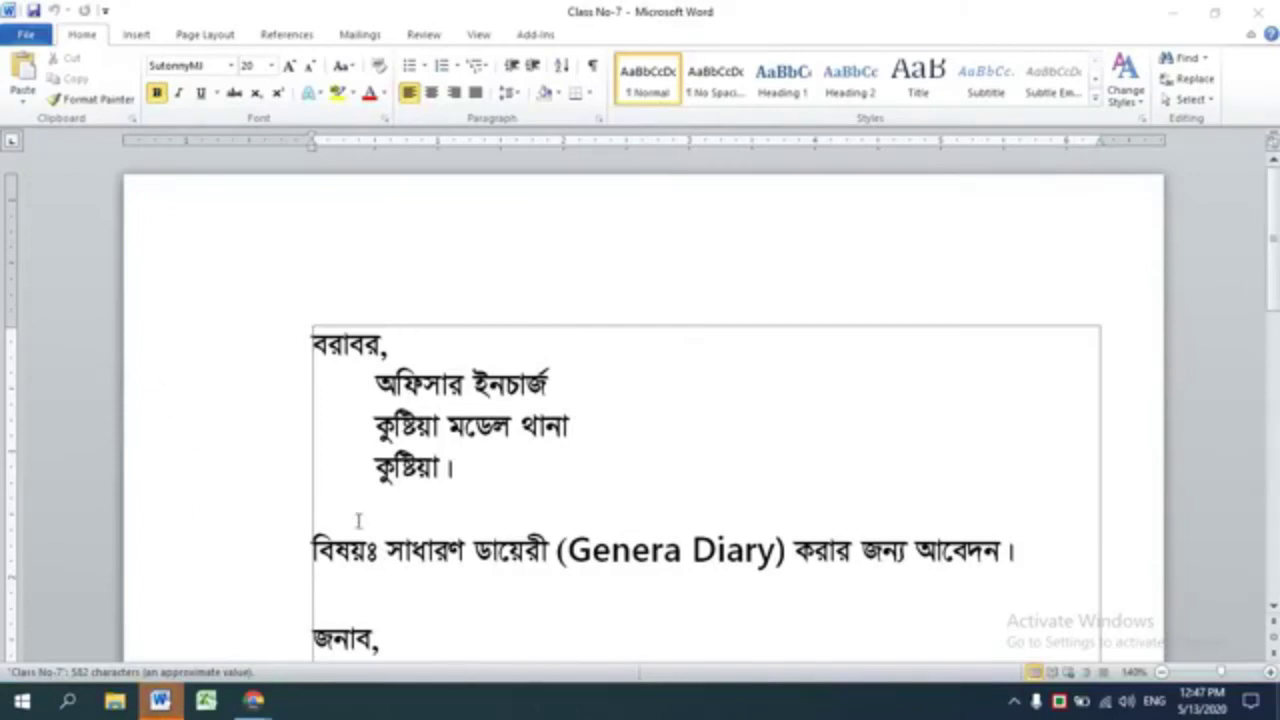
{"action": "scroll", "coordinate": [354, 520], "scroll_direction": "down", "scroll_amount": 2}
{"action": "scroll", "coordinate": [700, 460], "scroll_direction": "down", "scroll_amount": 2}
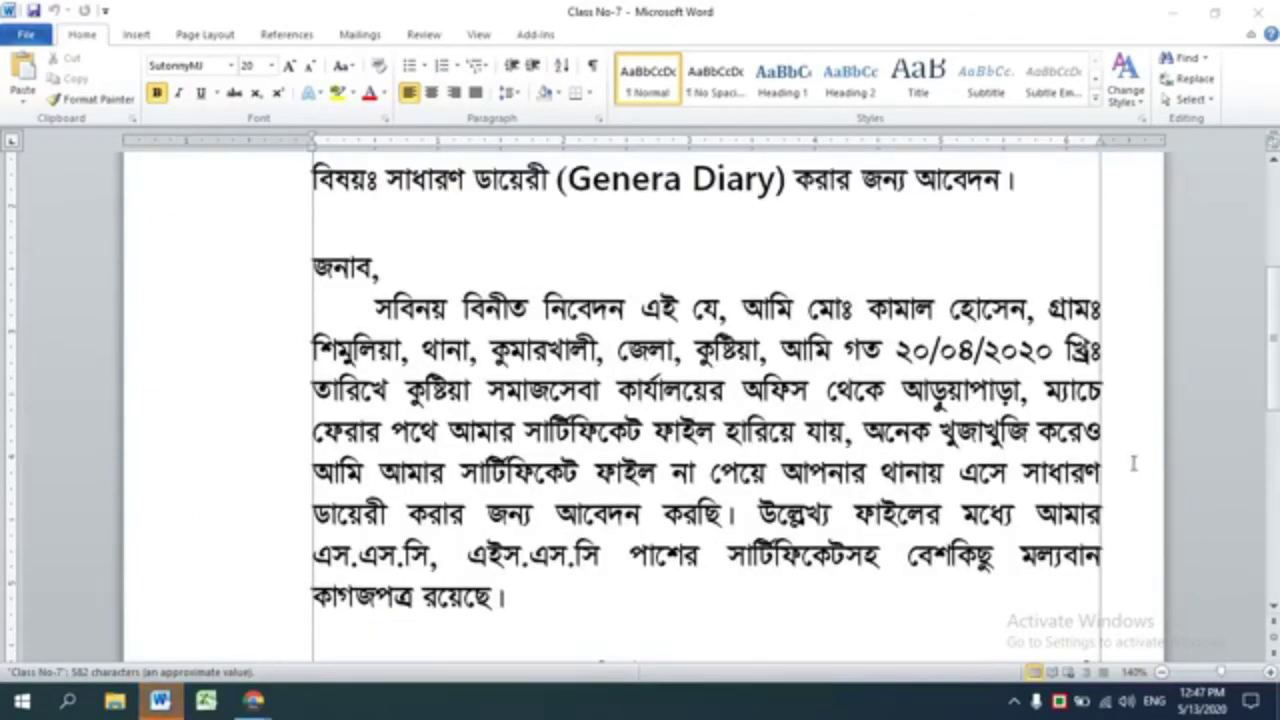
{"action": "scroll", "coordinate": [1131, 466], "scroll_direction": "down", "scroll_amount": 2}
{"action": "scroll", "coordinate": [1120, 483], "scroll_direction": "down", "scroll_amount": 2}
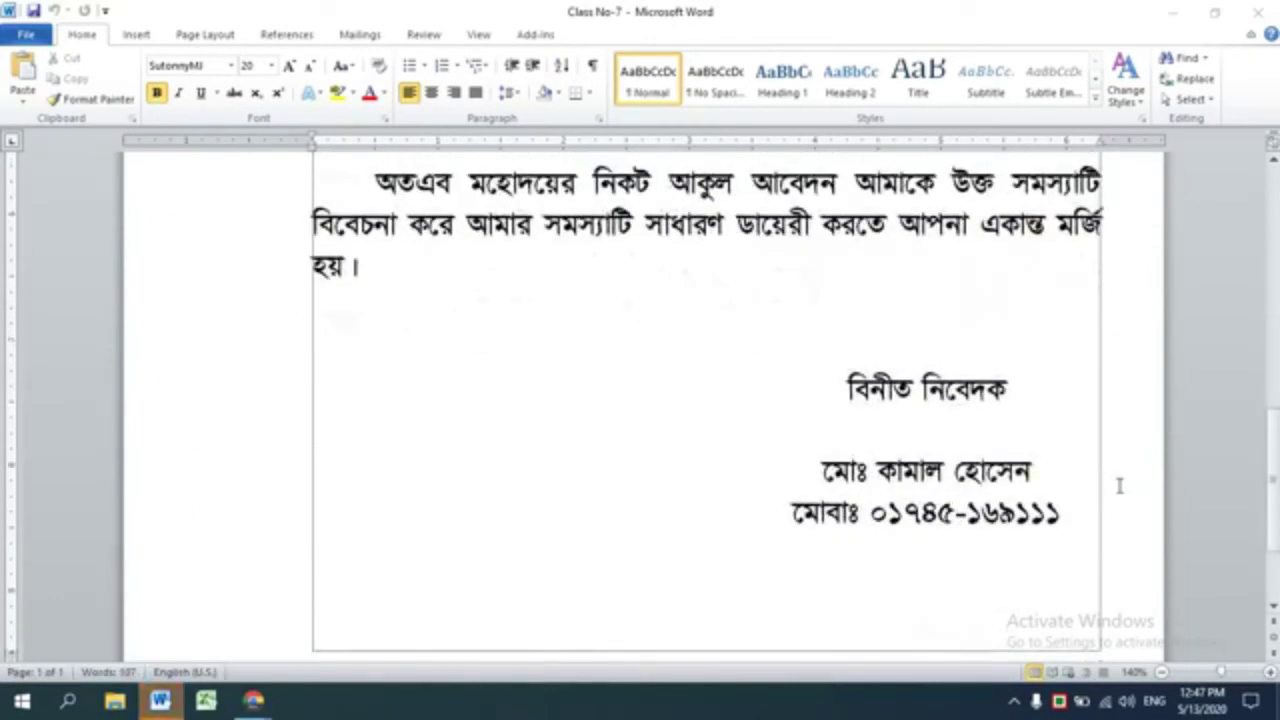
{"action": "scroll", "coordinate": [1120, 486], "scroll_direction": "down", "scroll_amount": 2}
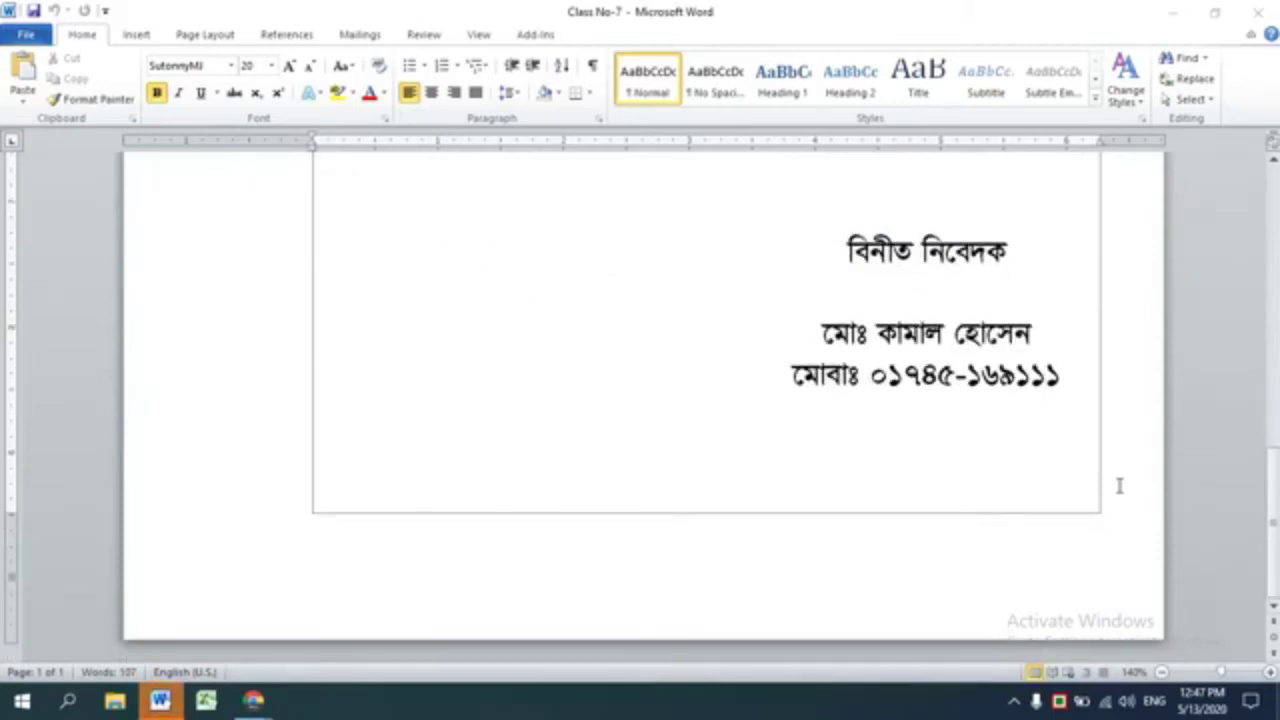
{"action": "scroll", "coordinate": [1120, 486], "scroll_direction": "up", "scroll_amount": 2}
{"action": "scroll", "coordinate": [1120, 486], "scroll_direction": "up", "scroll_amount": 3}
{"action": "scroll", "coordinate": [1120, 486], "scroll_direction": "up", "scroll_amount": 3}
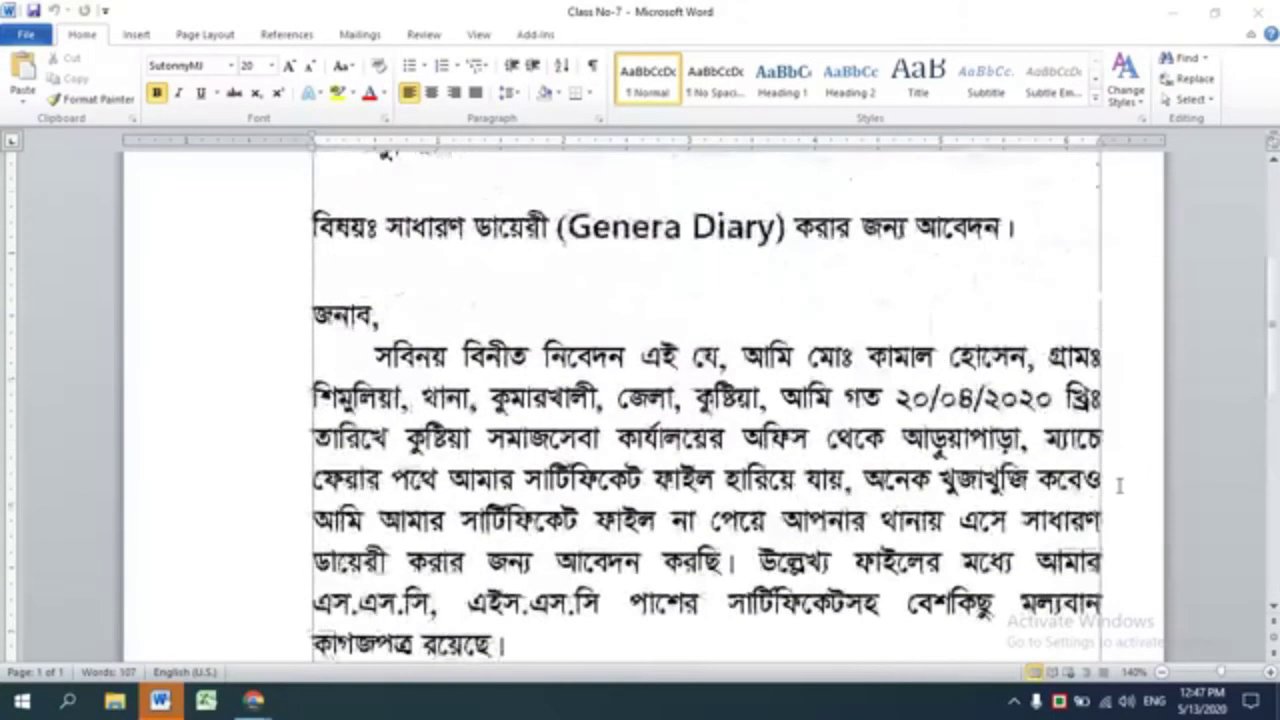
{"action": "scroll", "coordinate": [1120, 486], "scroll_direction": "up", "scroll_amount": 2}
{"action": "scroll", "coordinate": [1120, 486], "scroll_direction": "up", "scroll_amount": 1}
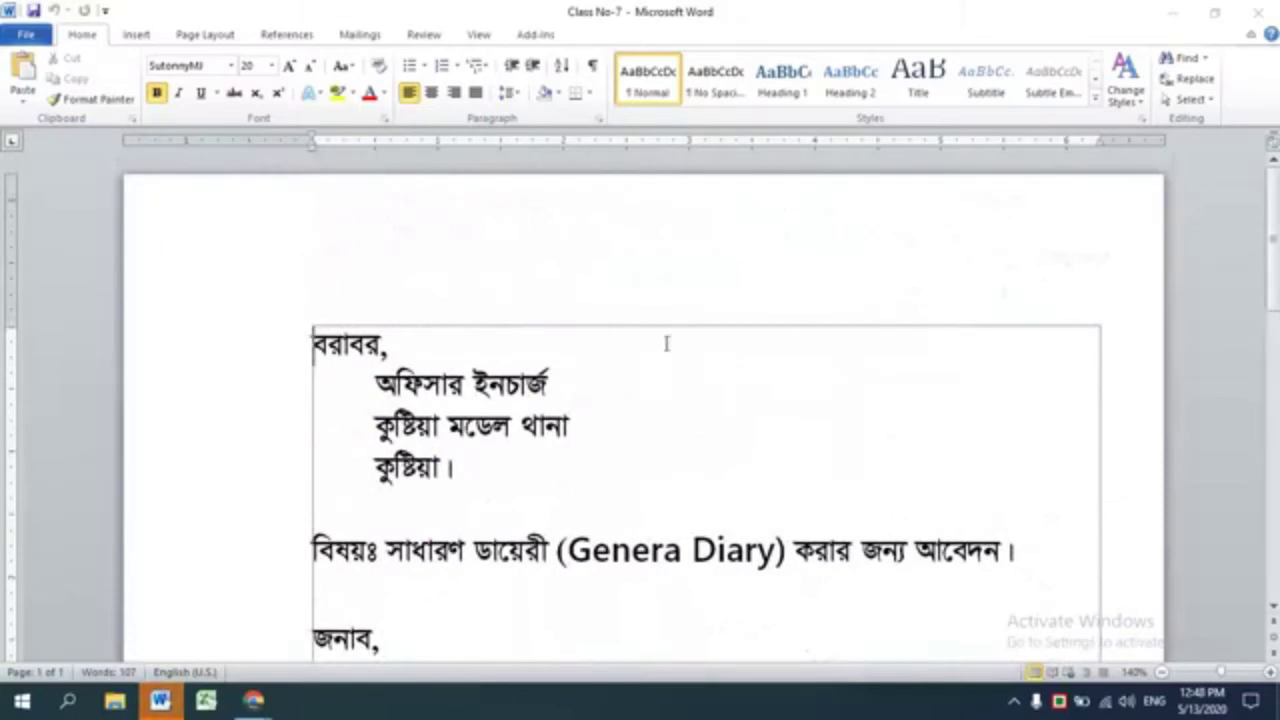
{"action": "left_click", "coordinate": [486, 476]}
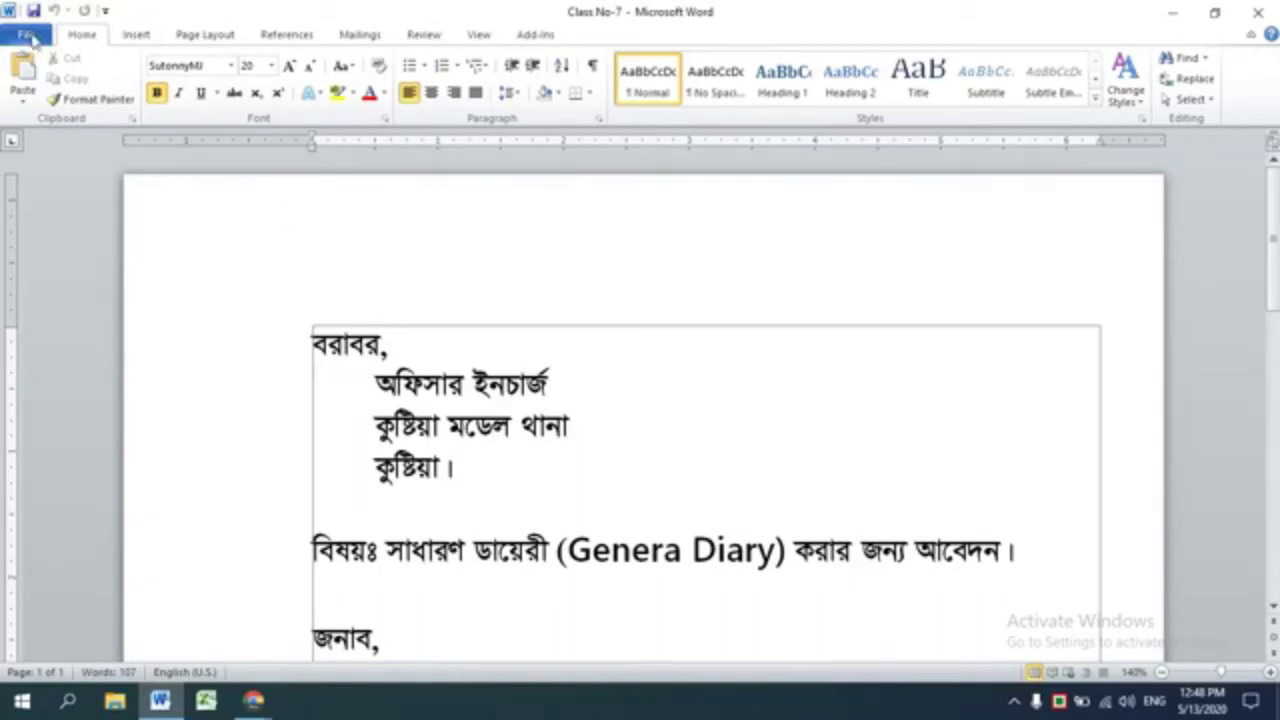
- Show the print settings with a one-page preview of the Class No-7 letter
{"action": "left_click", "coordinate": [31, 37]}
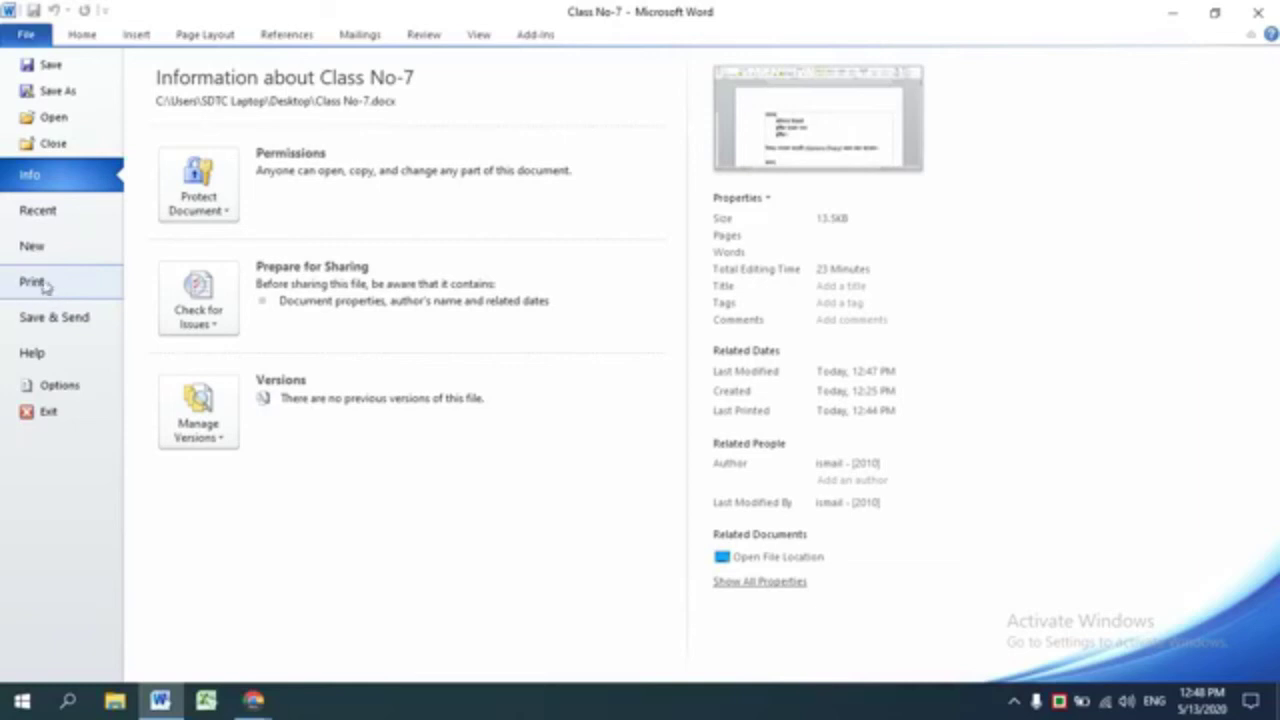
{"action": "left_click", "coordinate": [31, 284]}
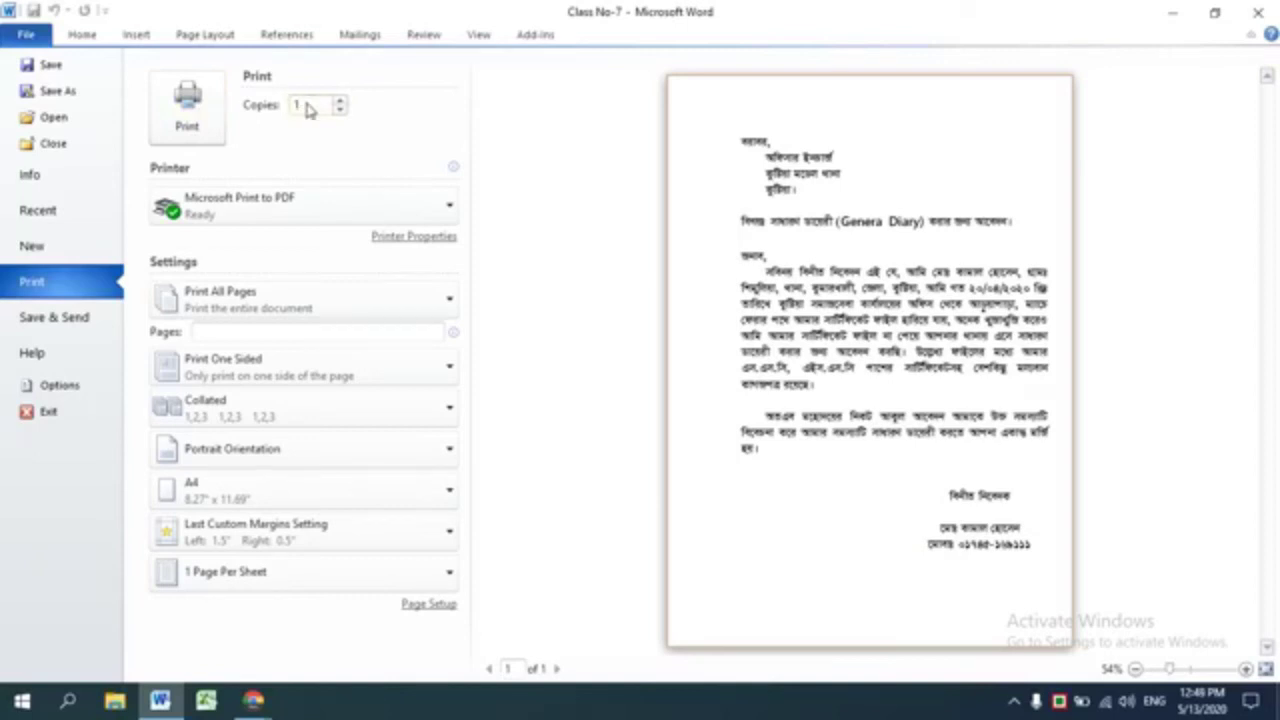
- Raise the print copies to 5 and view the list of available printers
{"action": "left_click", "coordinate": [340, 103]}
{"action": "left_click", "coordinate": [340, 103]}
{"action": "left_click", "coordinate": [340, 103]}
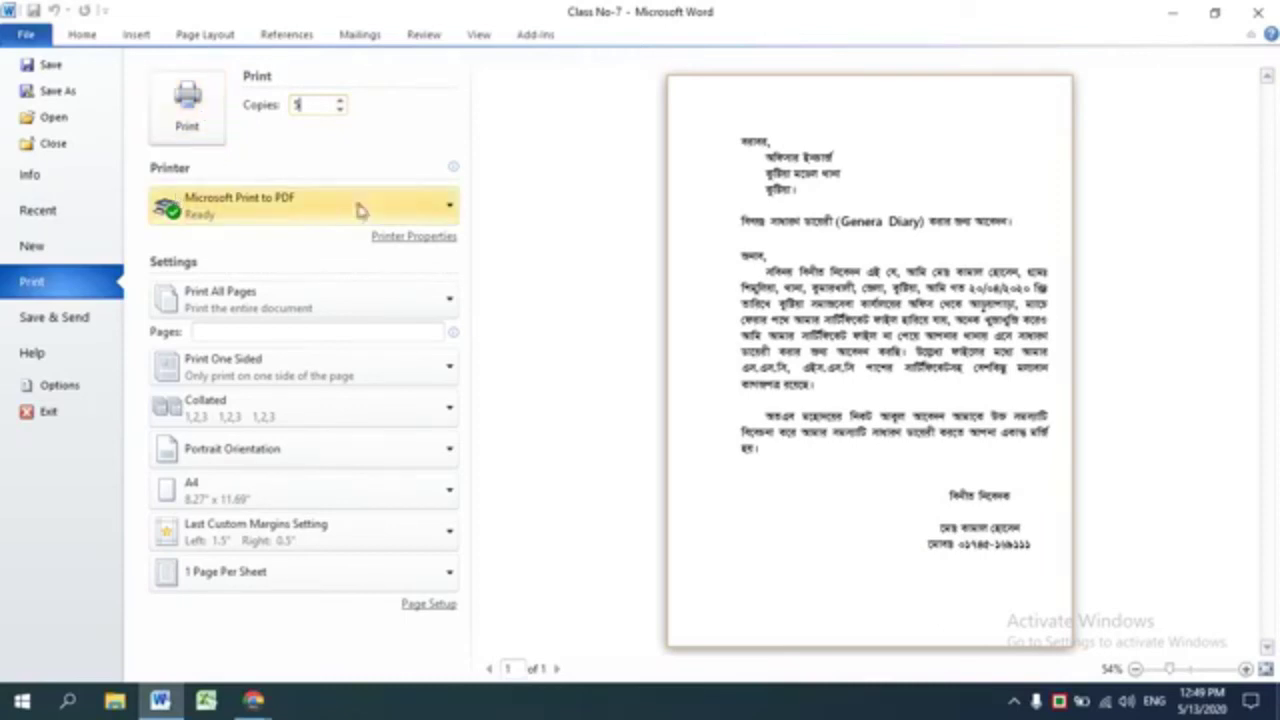
{"action": "left_click", "coordinate": [410, 209]}
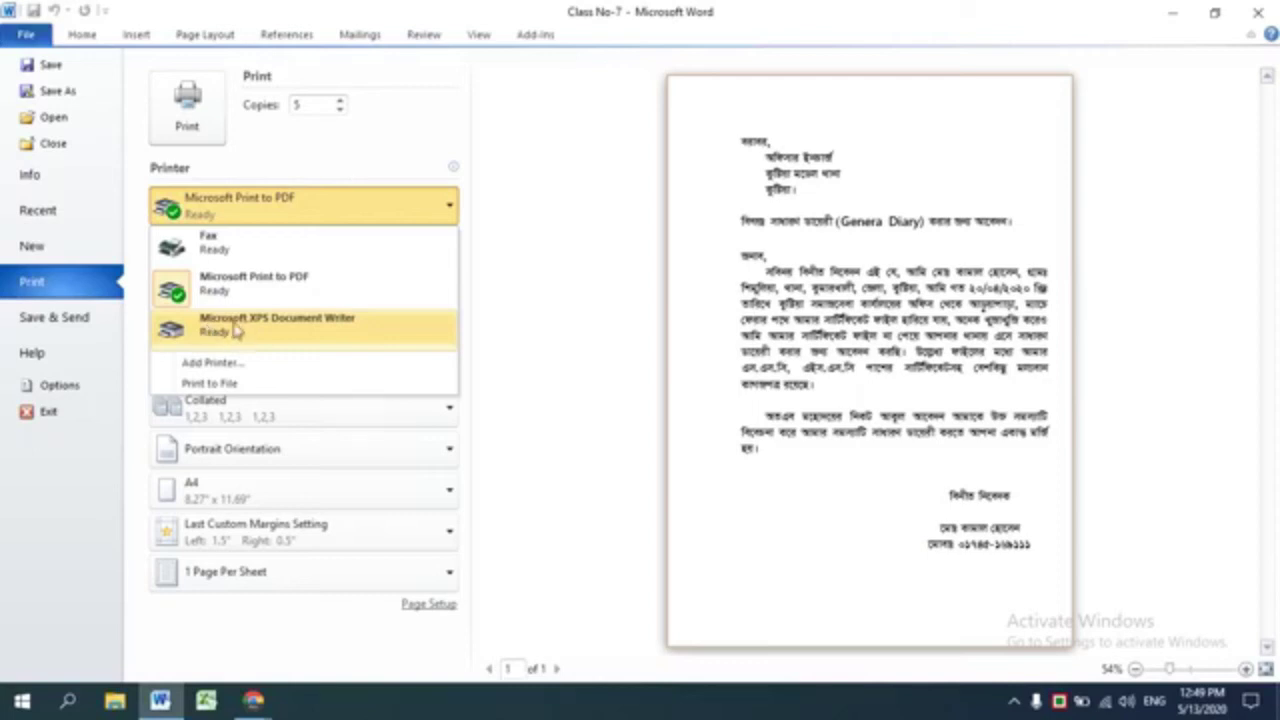
- Try XPS Document Writer and Print to PDF, then leave Fax as the printer
{"action": "left_click", "coordinate": [241, 330]}
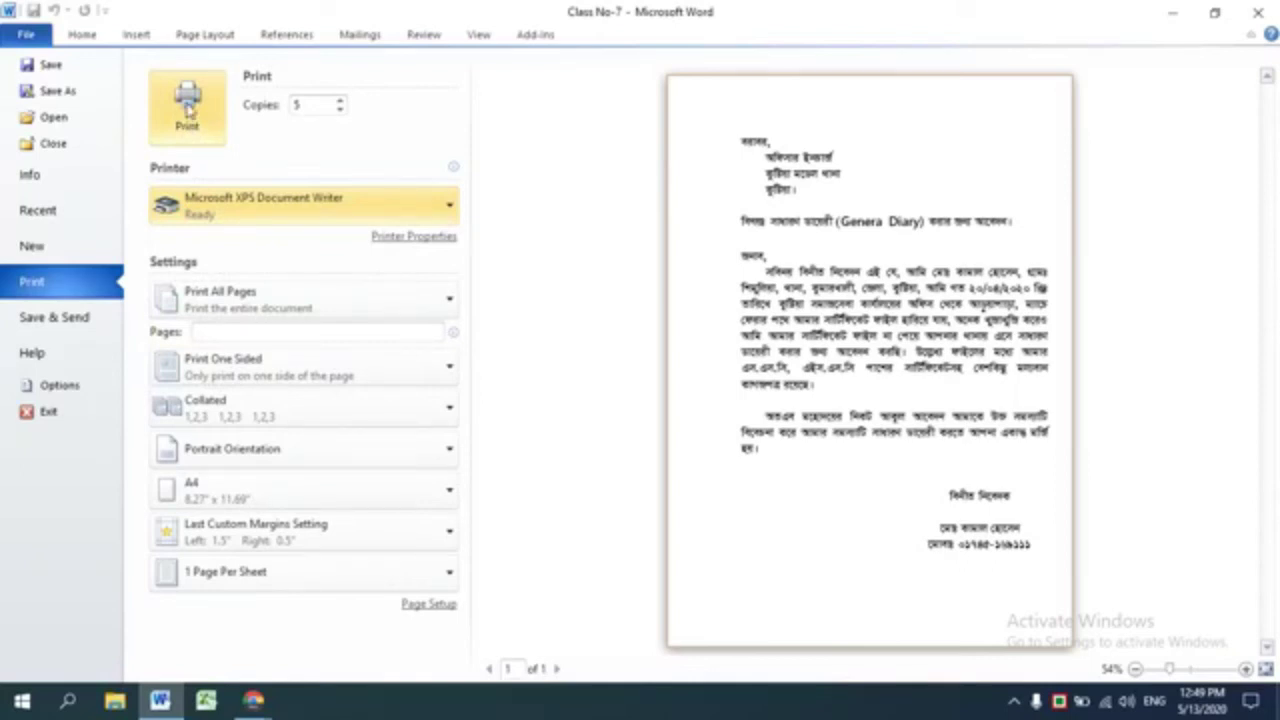
{"action": "left_click", "coordinate": [301, 208]}
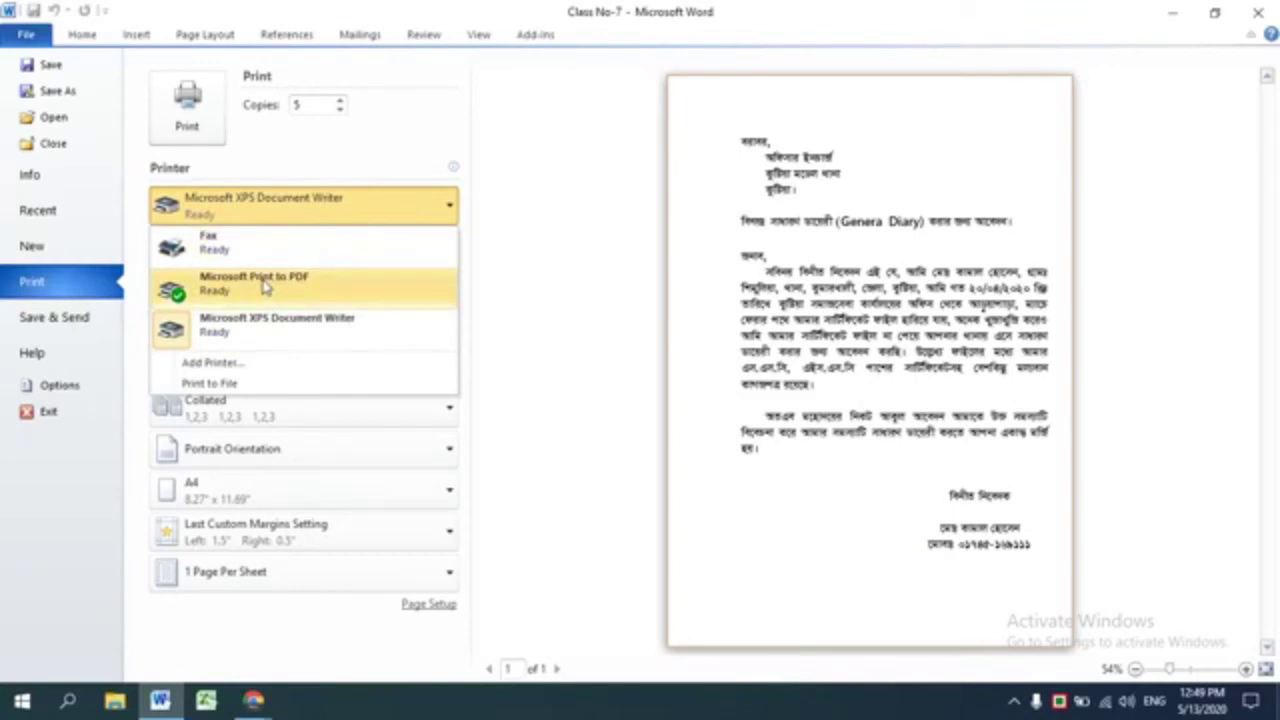
{"action": "left_click", "coordinate": [265, 287]}
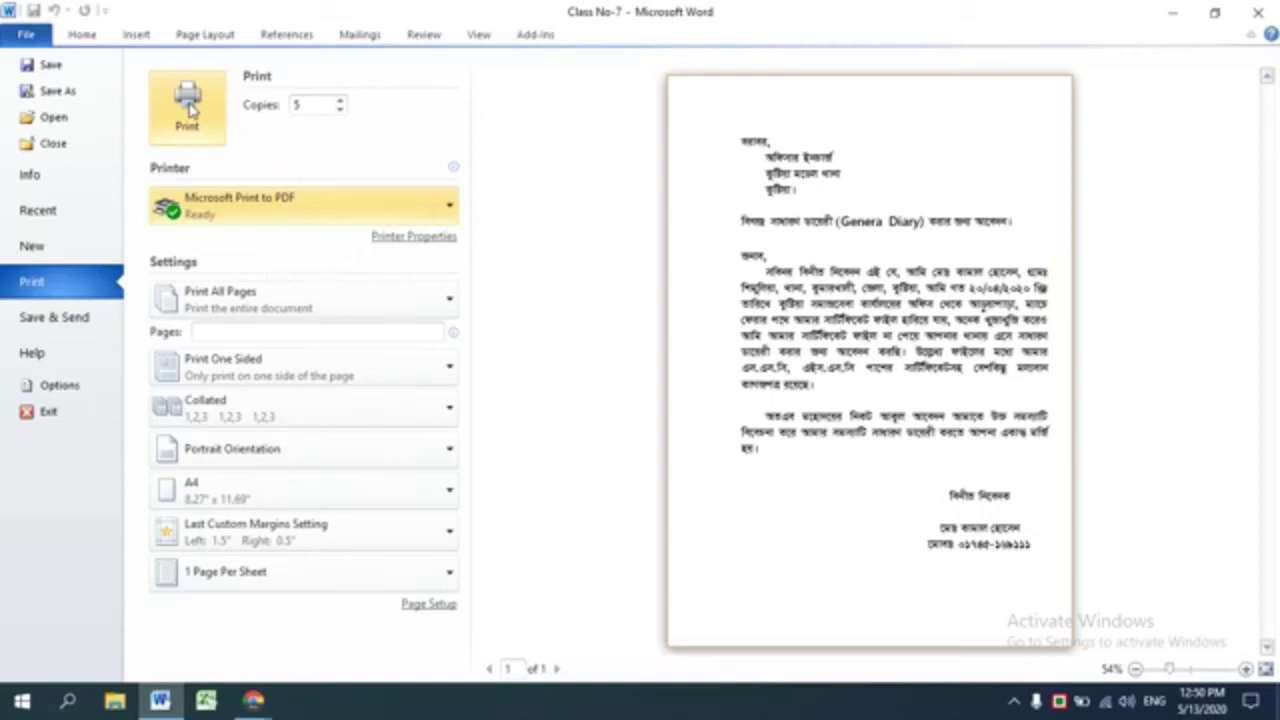
{"action": "left_click", "coordinate": [295, 205]}
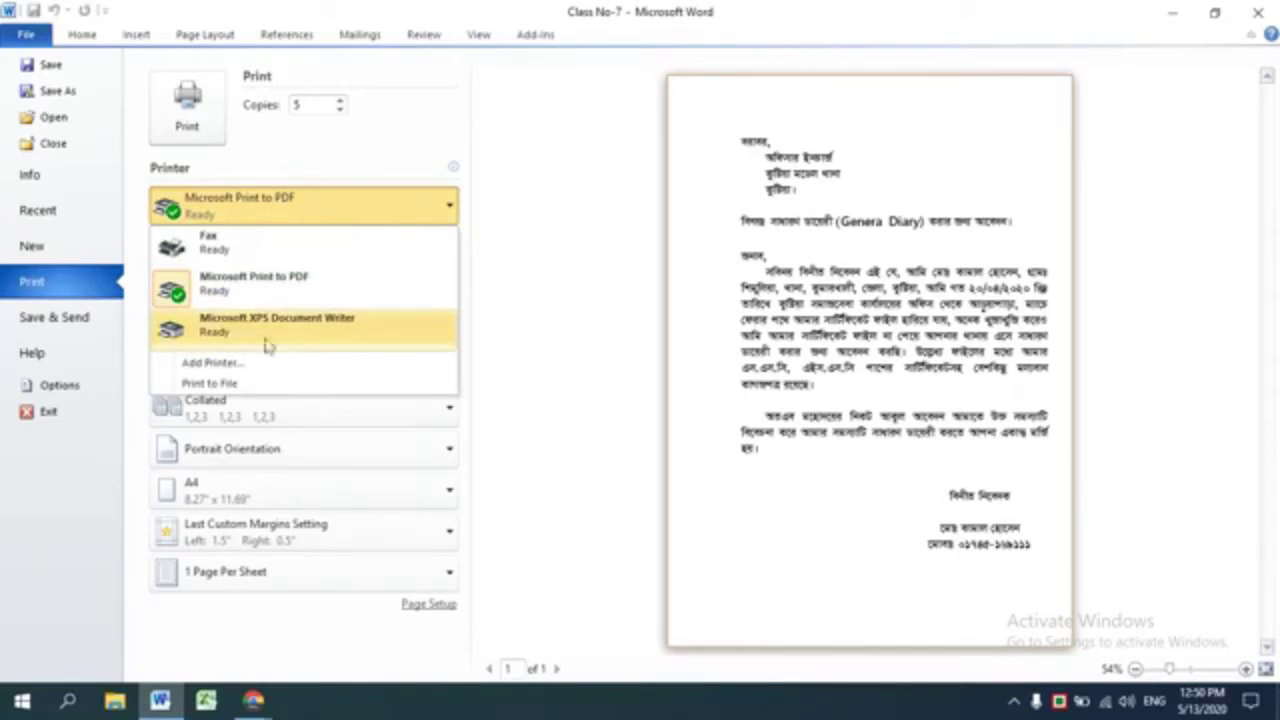
{"action": "left_click", "coordinate": [222, 247]}
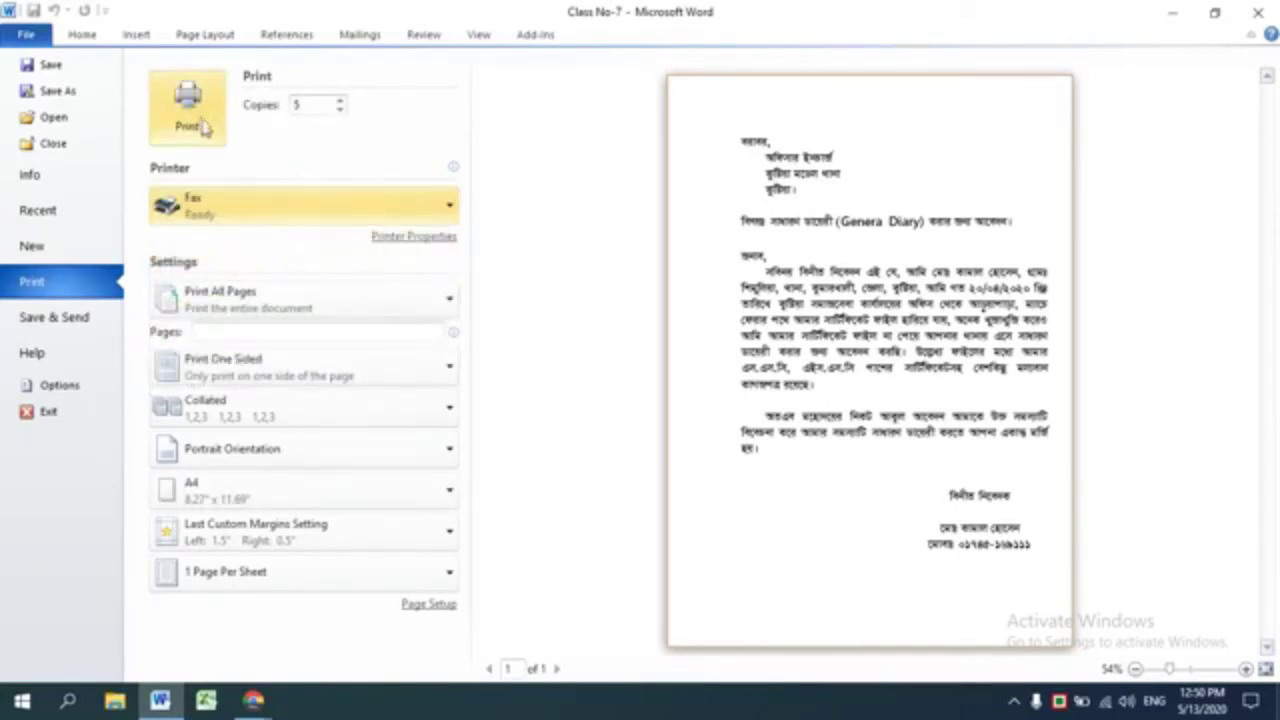
- Return to the letter to look it over, then bring up the document information page
{"action": "left_click", "coordinate": [72, 38]}
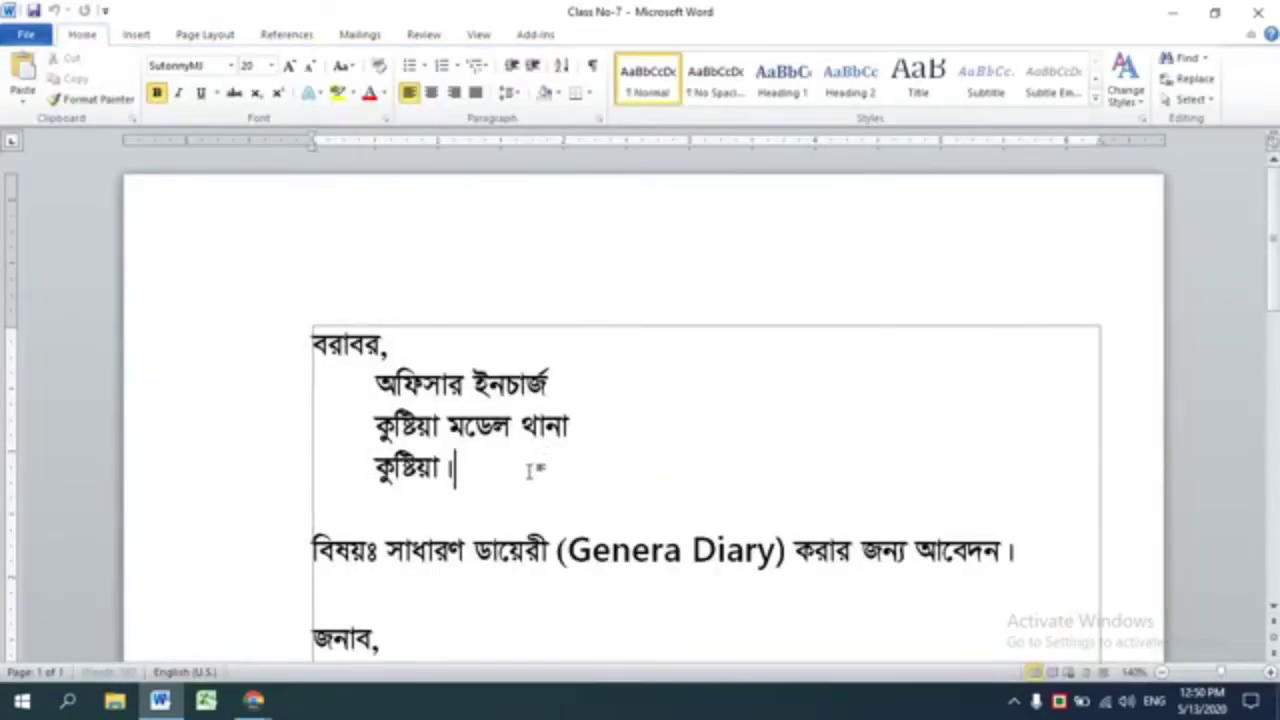
{"action": "scroll", "coordinate": [533, 471], "scroll_direction": "down", "scroll_amount": 3}
{"action": "scroll", "coordinate": [533, 471], "scroll_direction": "down", "scroll_amount": 5}
{"action": "scroll", "coordinate": [533, 471], "scroll_direction": "down", "scroll_amount": 2}
{"action": "scroll", "coordinate": [533, 471], "scroll_direction": "up", "scroll_amount": 4}
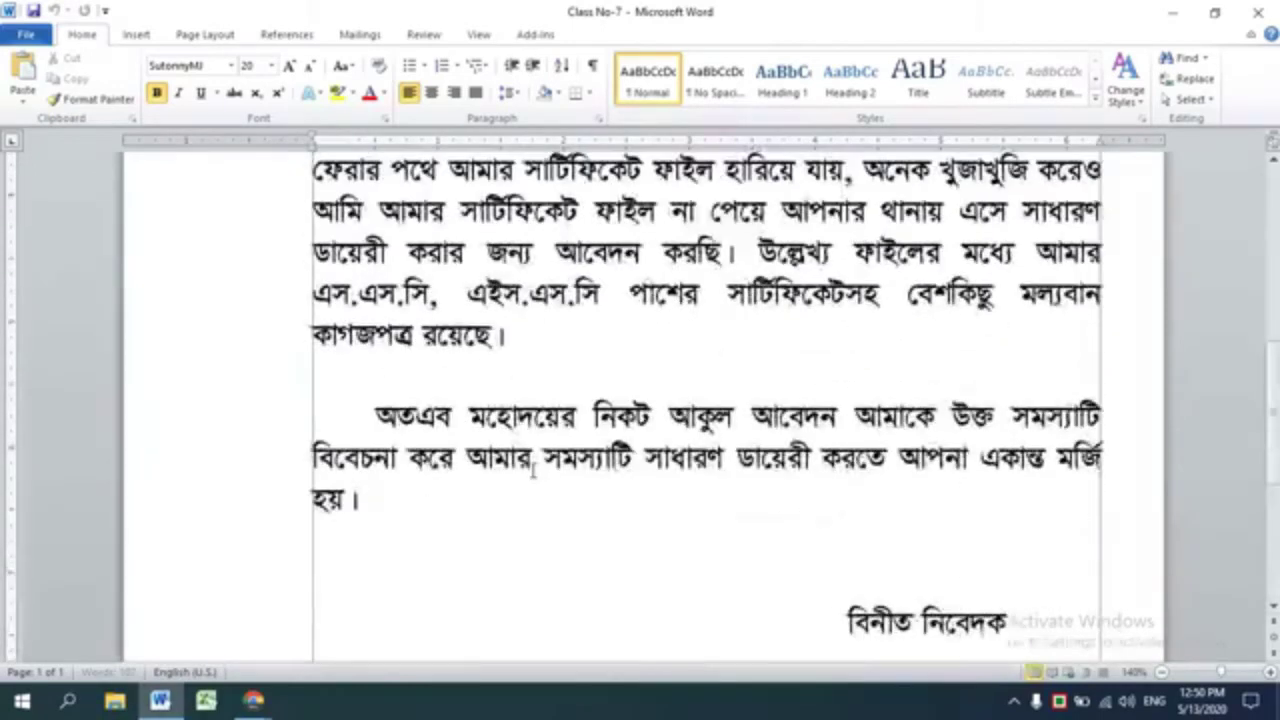
{"action": "scroll", "coordinate": [533, 471], "scroll_direction": "up", "scroll_amount": 5}
{"action": "scroll", "coordinate": [533, 471], "scroll_direction": "up", "scroll_amount": 3}
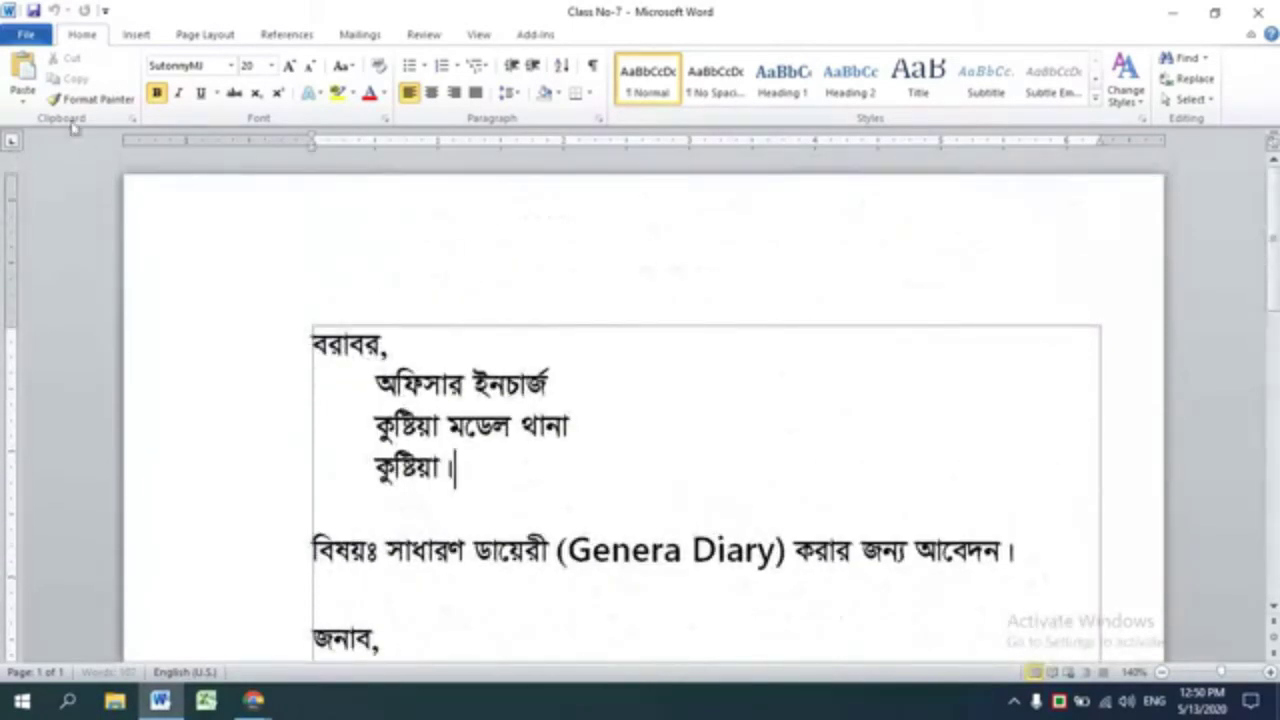
{"action": "left_click", "coordinate": [26, 36]}
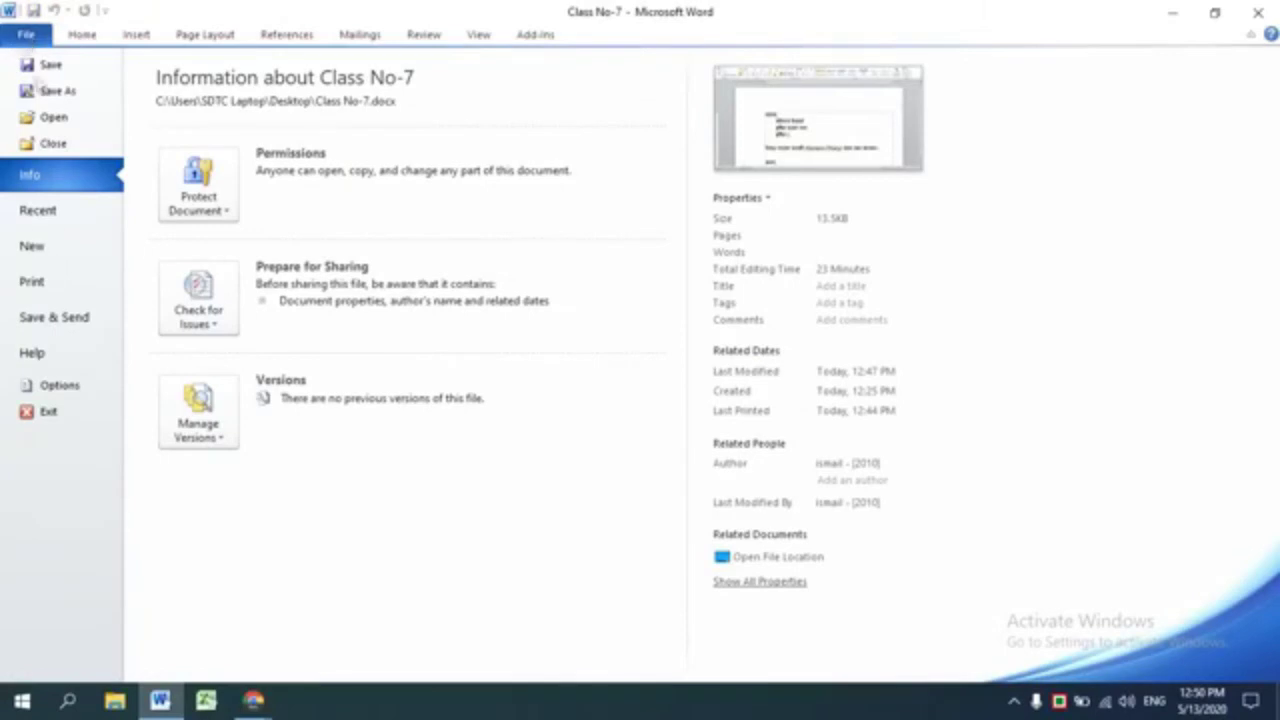
- Set printing to 4 copies on Microsoft Print to PDF, then return to editing
{"action": "left_click", "coordinate": [30, 284]}
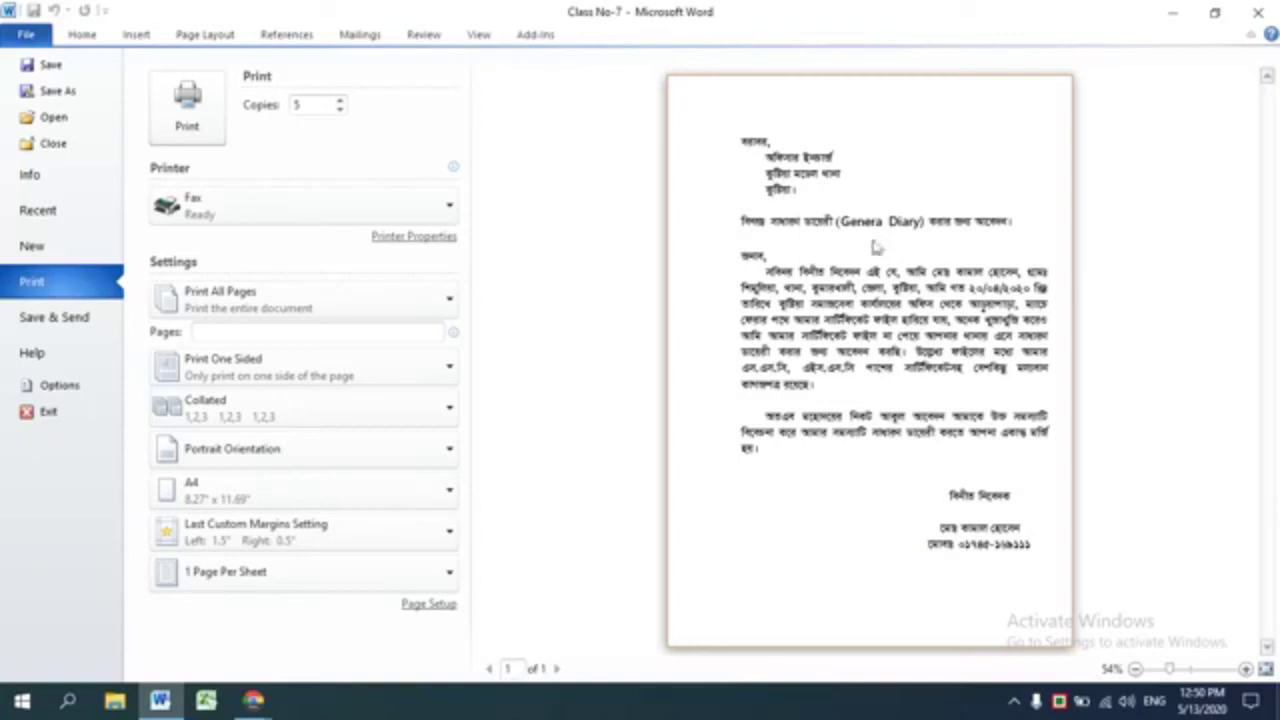
{"action": "left_click", "coordinate": [340, 100]}
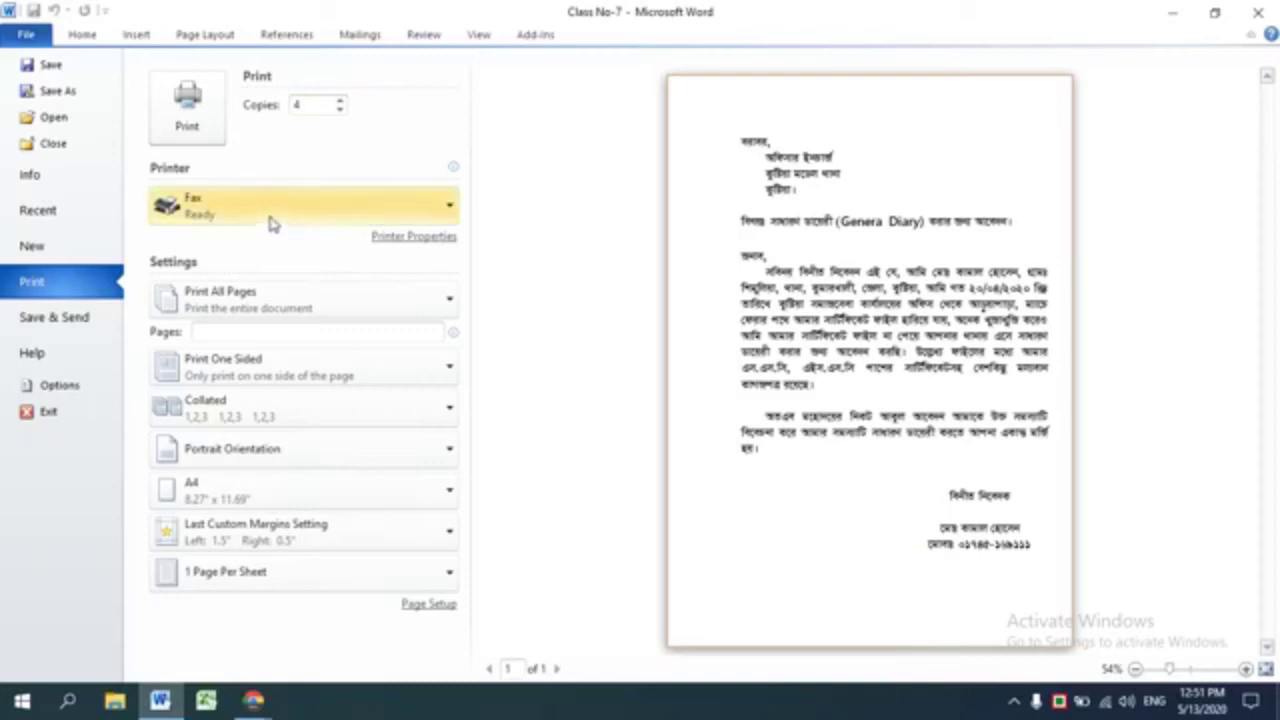
{"action": "left_click", "coordinate": [356, 212]}
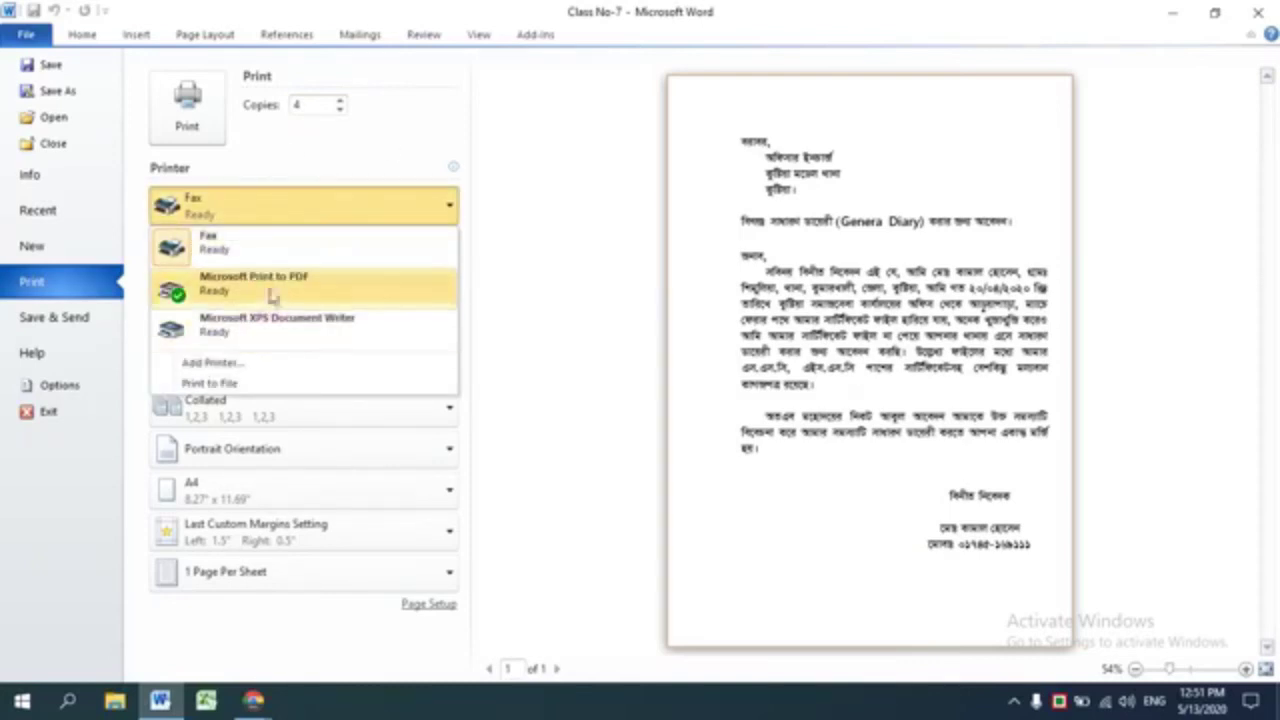
{"action": "left_click", "coordinate": [276, 289]}
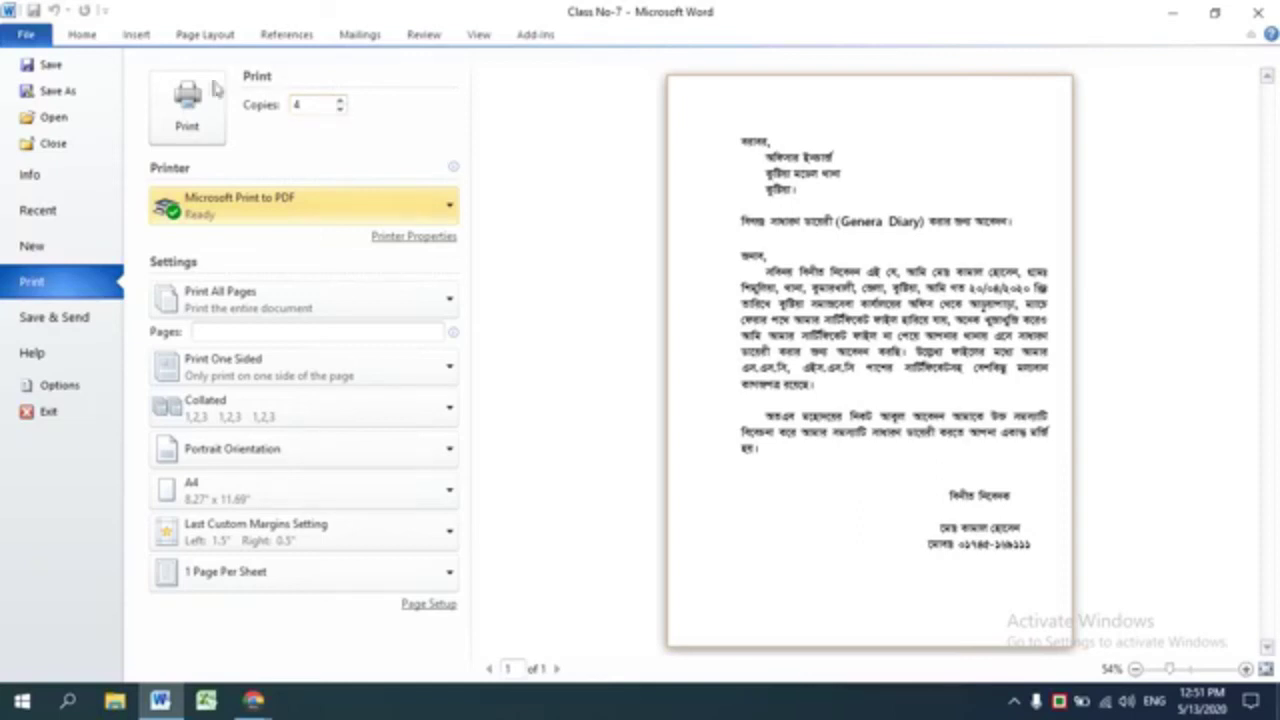
{"action": "left_click", "coordinate": [88, 36]}
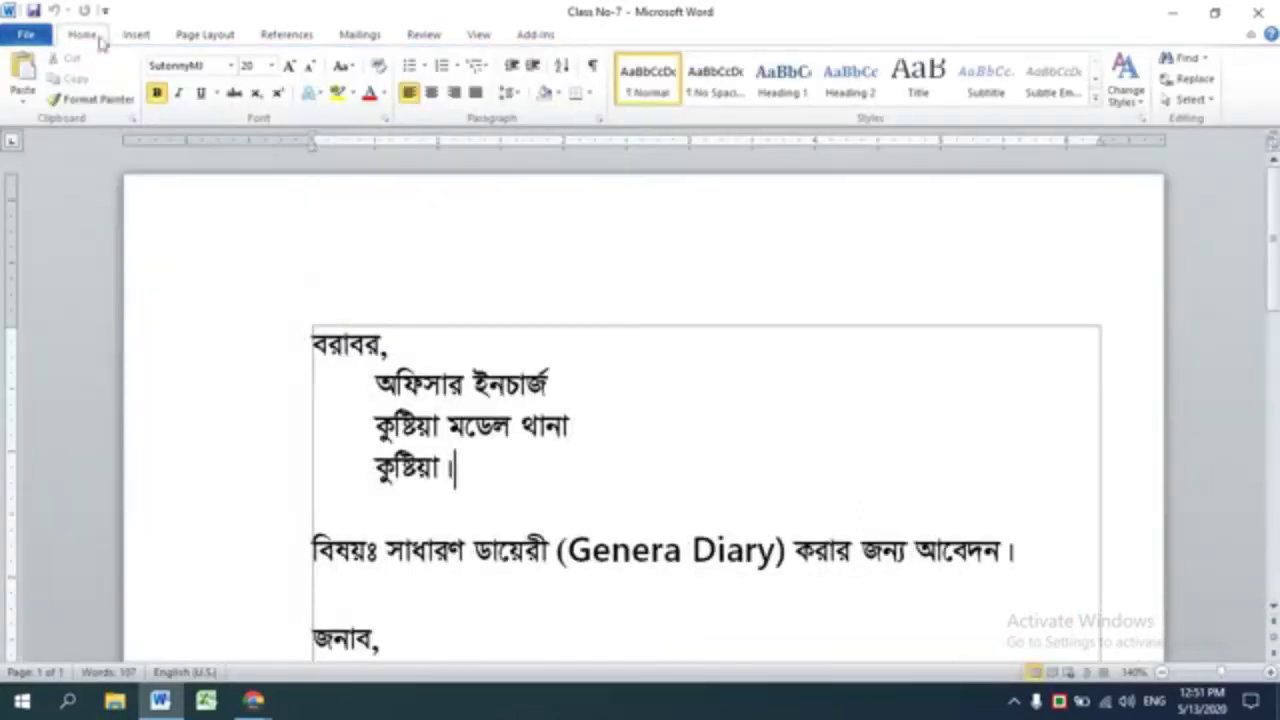
- Make the blank line above the অতএব paragraph font size 36
{"action": "scroll", "coordinate": [683, 378], "scroll_direction": "down", "scroll_amount": 3}
{"action": "scroll", "coordinate": [683, 378], "scroll_direction": "down", "scroll_amount": 3}
{"action": "scroll", "coordinate": [683, 378], "scroll_direction": "down", "scroll_amount": 3}
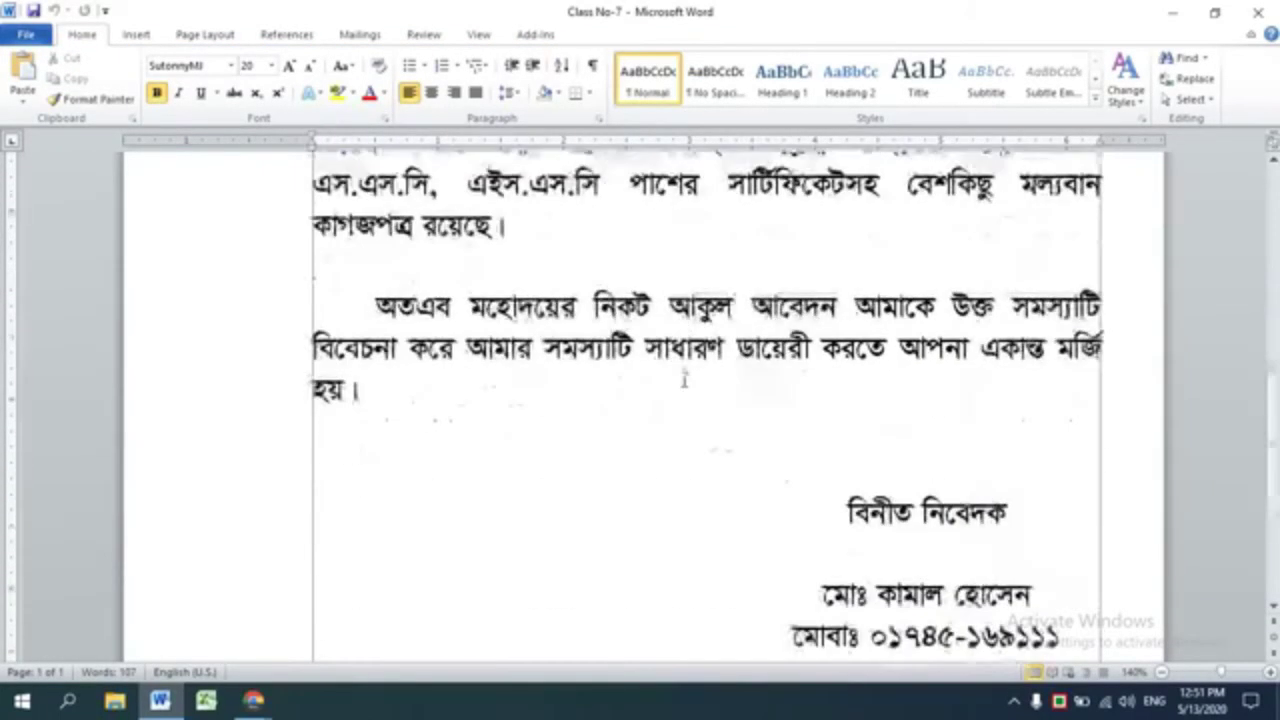
{"action": "left_click", "coordinate": [340, 261]}
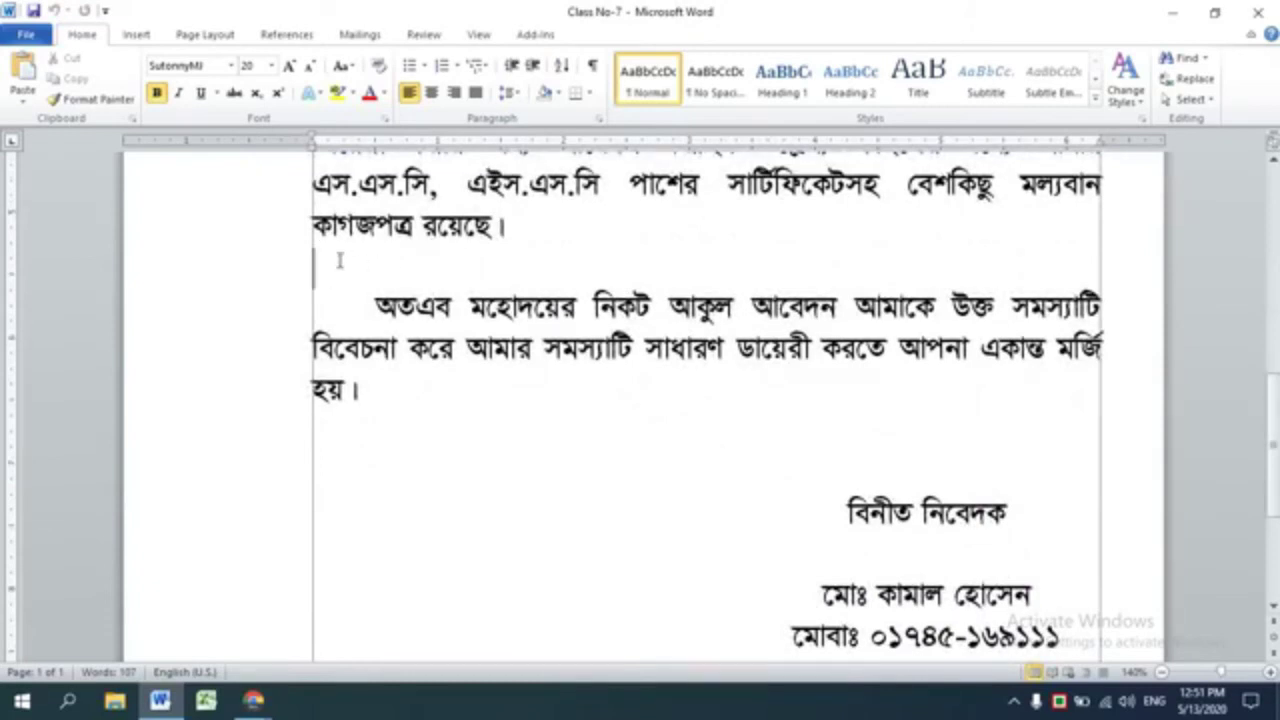
{"action": "left_click", "coordinate": [271, 65]}
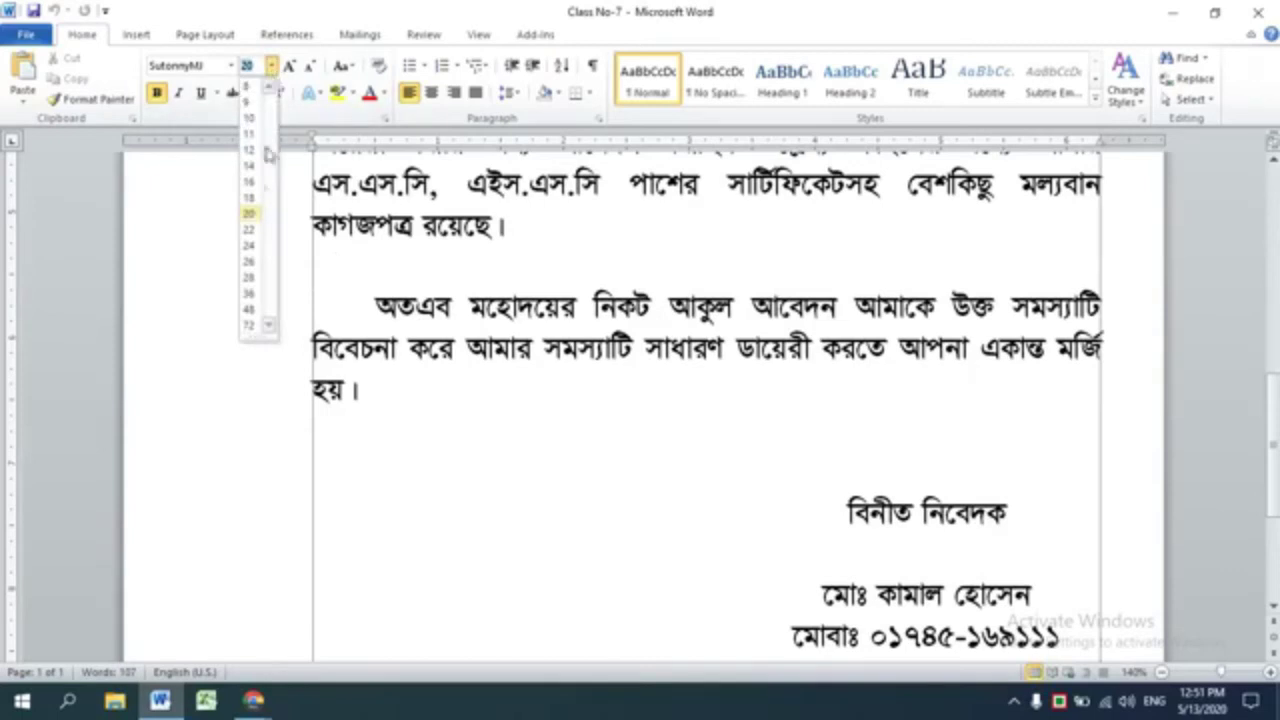
{"action": "left_click", "coordinate": [250, 295]}
{"action": "scroll", "coordinate": [580, 404], "scroll_direction": "down", "scroll_amount": 3}
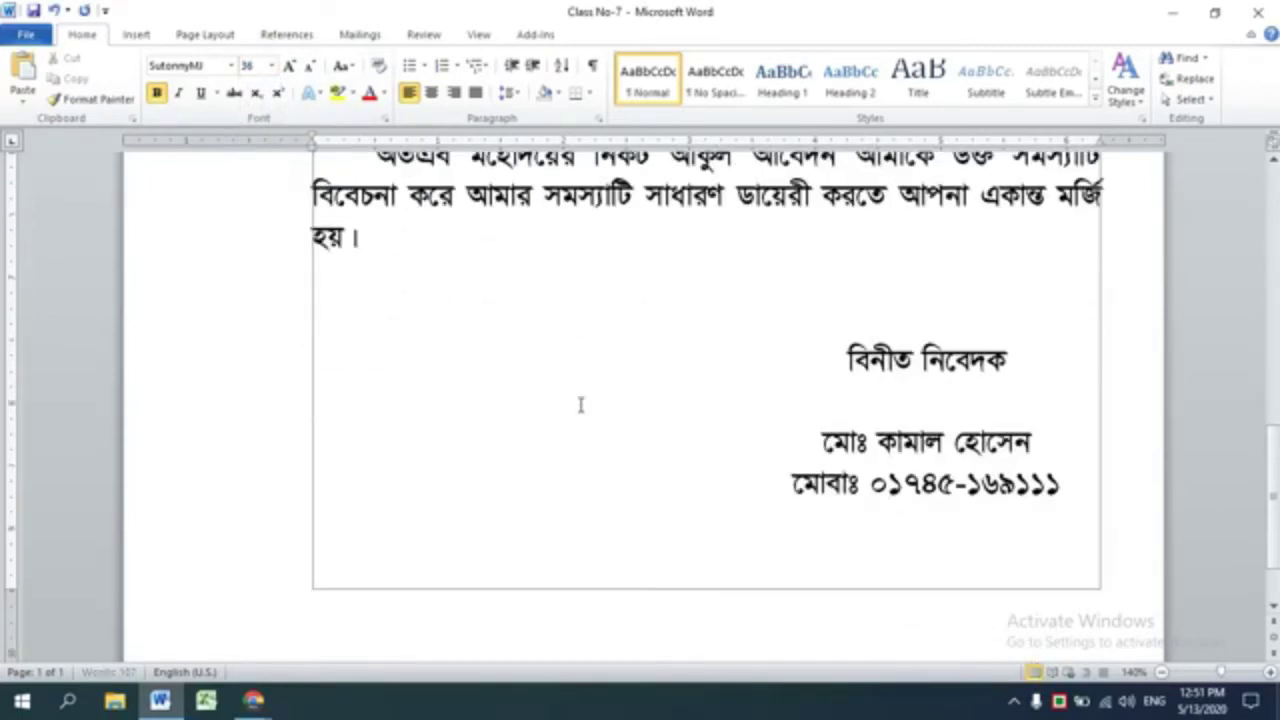
{"action": "scroll", "coordinate": [580, 403], "scroll_direction": "up", "scroll_amount": 4}
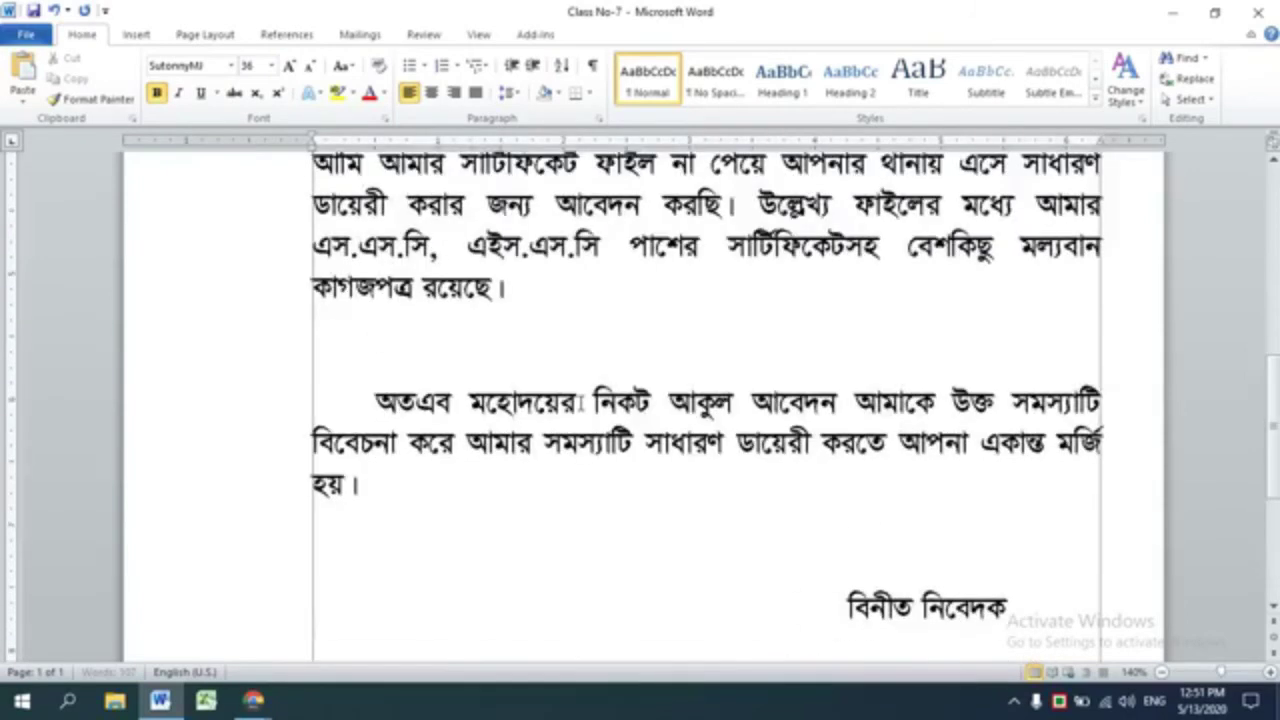
{"action": "scroll", "coordinate": [580, 403], "scroll_direction": "up", "scroll_amount": 5}
{"action": "scroll", "coordinate": [580, 403], "scroll_direction": "up", "scroll_amount": 4}
{"action": "scroll", "coordinate": [580, 403], "scroll_direction": "up", "scroll_amount": 3}
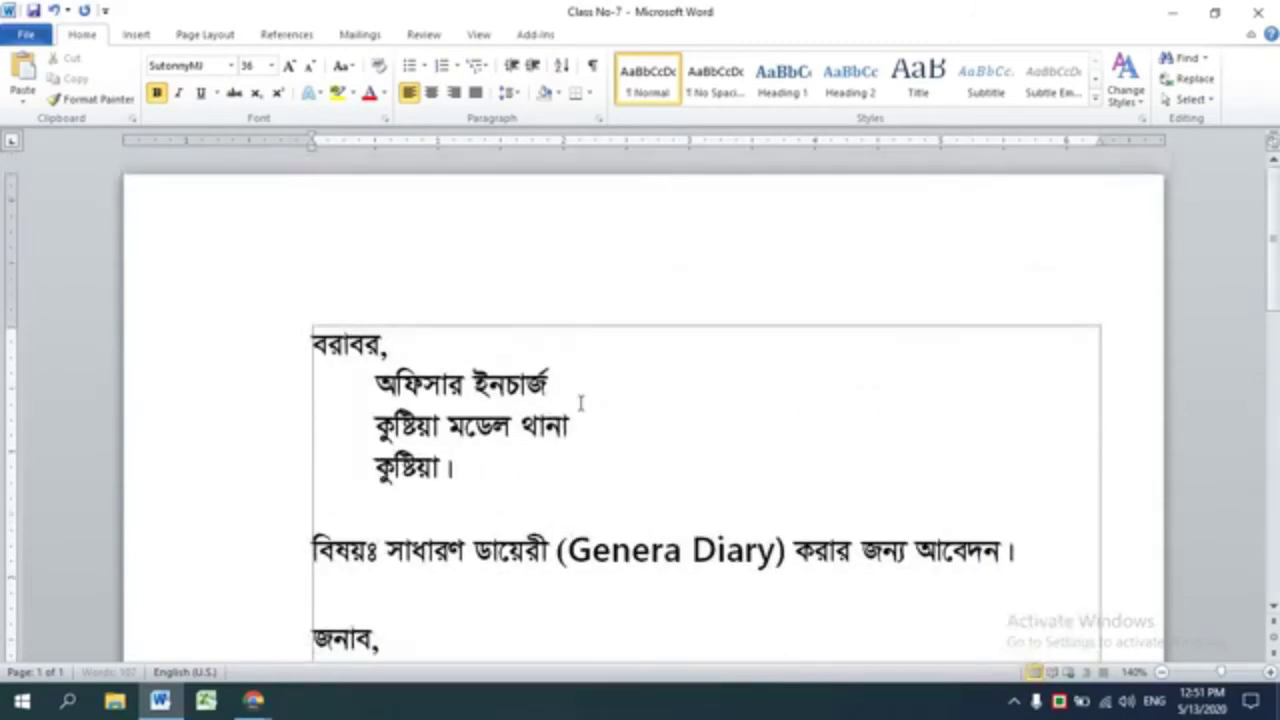
{"action": "scroll", "coordinate": [580, 403], "scroll_direction": "down", "scroll_amount": 1}
{"action": "scroll", "coordinate": [580, 403], "scroll_direction": "down", "scroll_amount": 1}
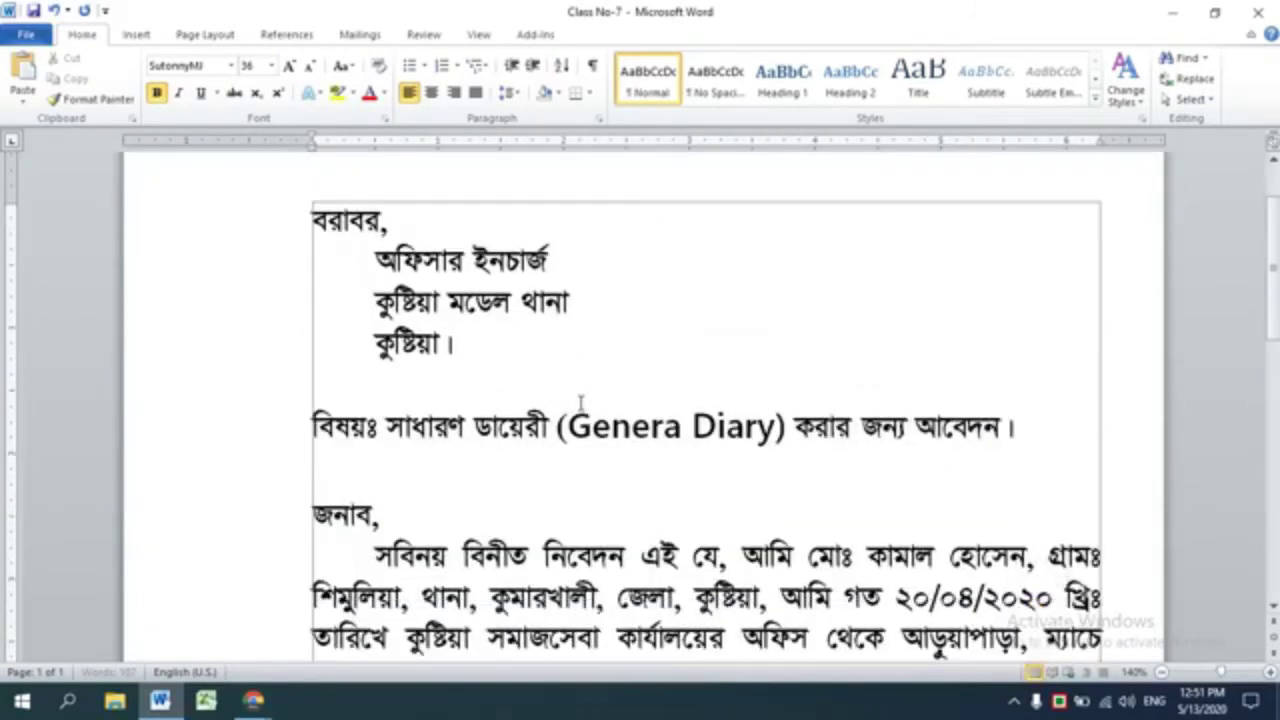
{"action": "scroll", "coordinate": [580, 403], "scroll_direction": "down", "scroll_amount": 1}
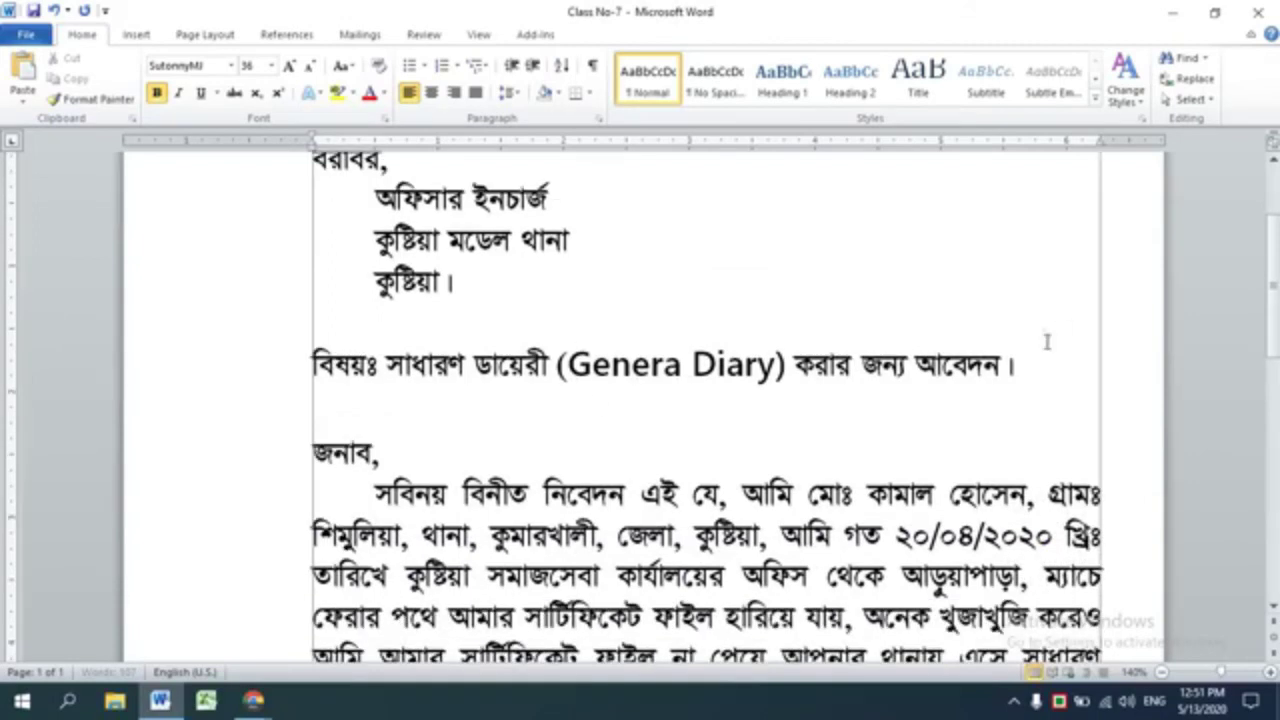
{"action": "mouse_move", "coordinate": [1017, 366]}
{"action": "left_mouse_down"}
{"action": "mouse_move", "coordinate": [482, 351]}
{"action": "mouse_move", "coordinate": [344, 362]}
{"action": "left_mouse_up"}
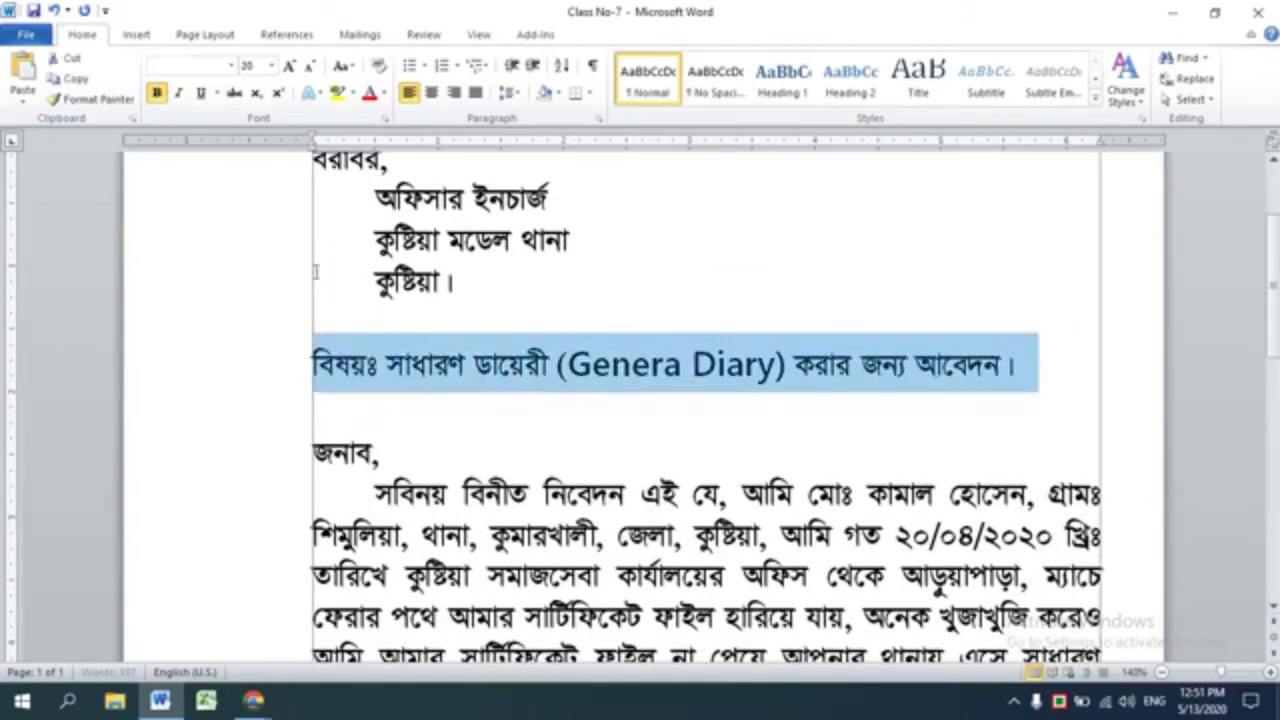
{"action": "left_click", "coordinate": [201, 93]}
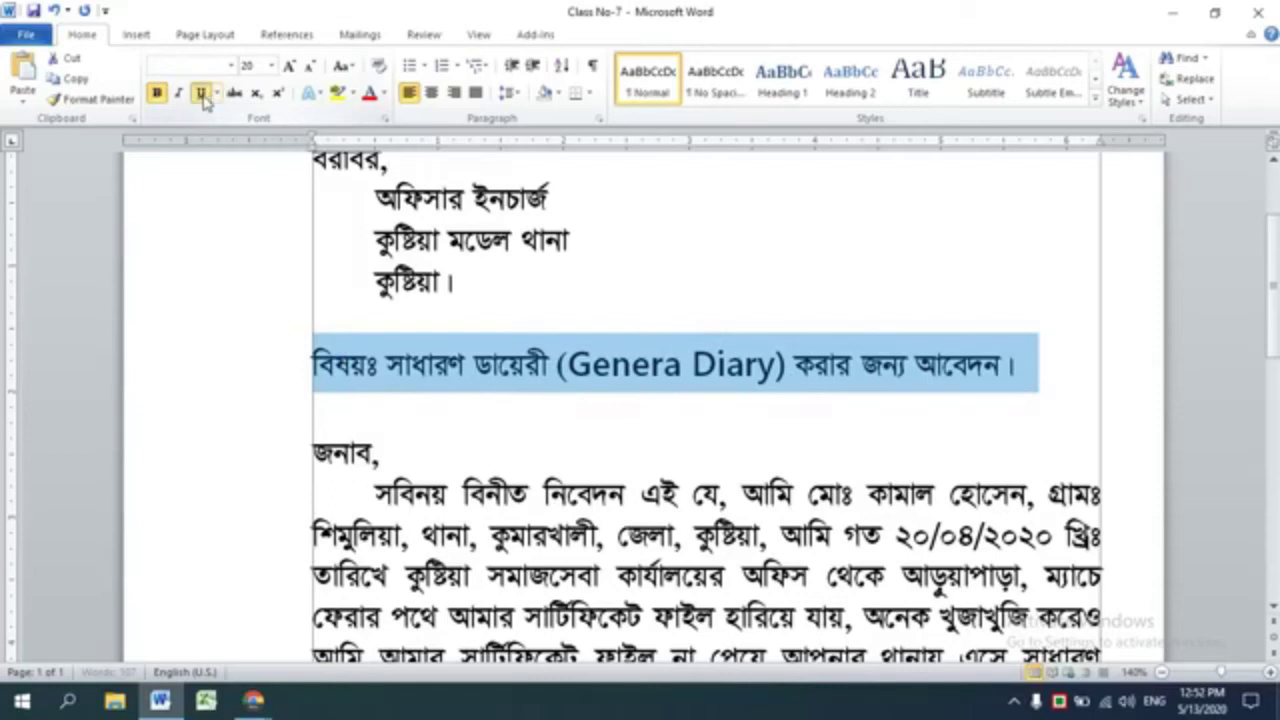
{"action": "left_click", "coordinate": [1028, 362]}
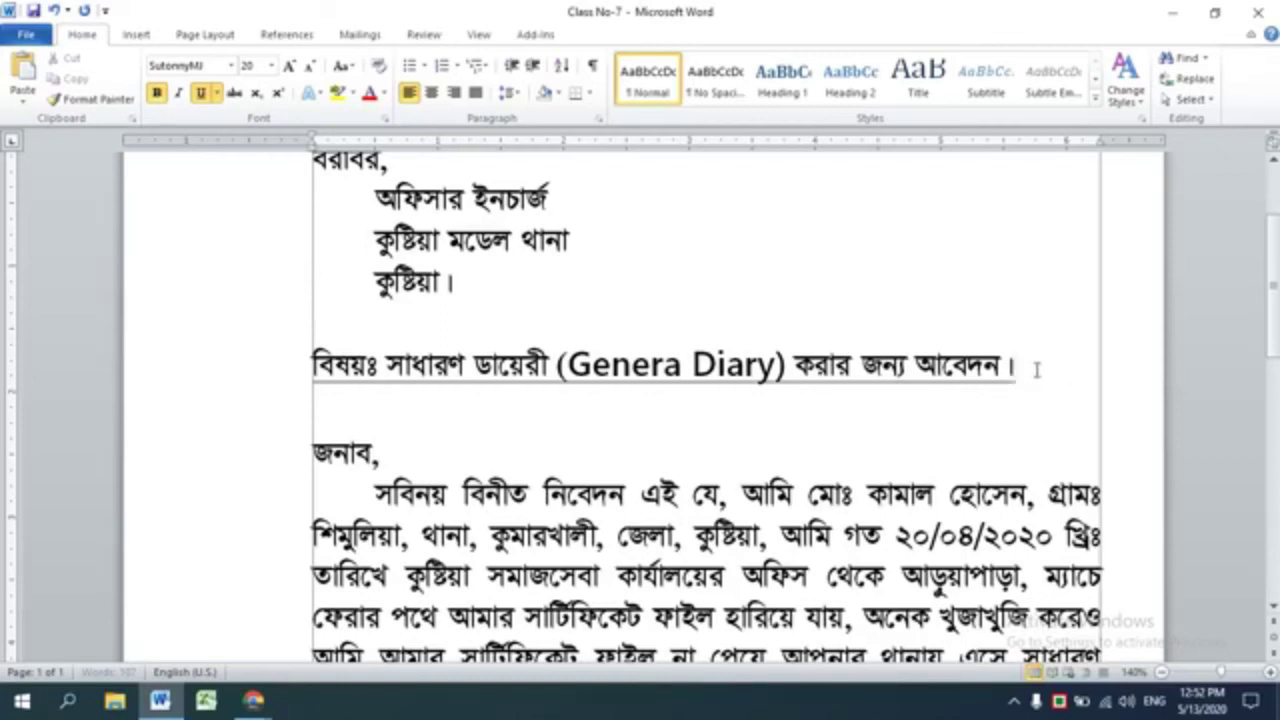
{"action": "left_click_drag", "start_coordinate": [1037, 369], "coordinate": [314, 368]}
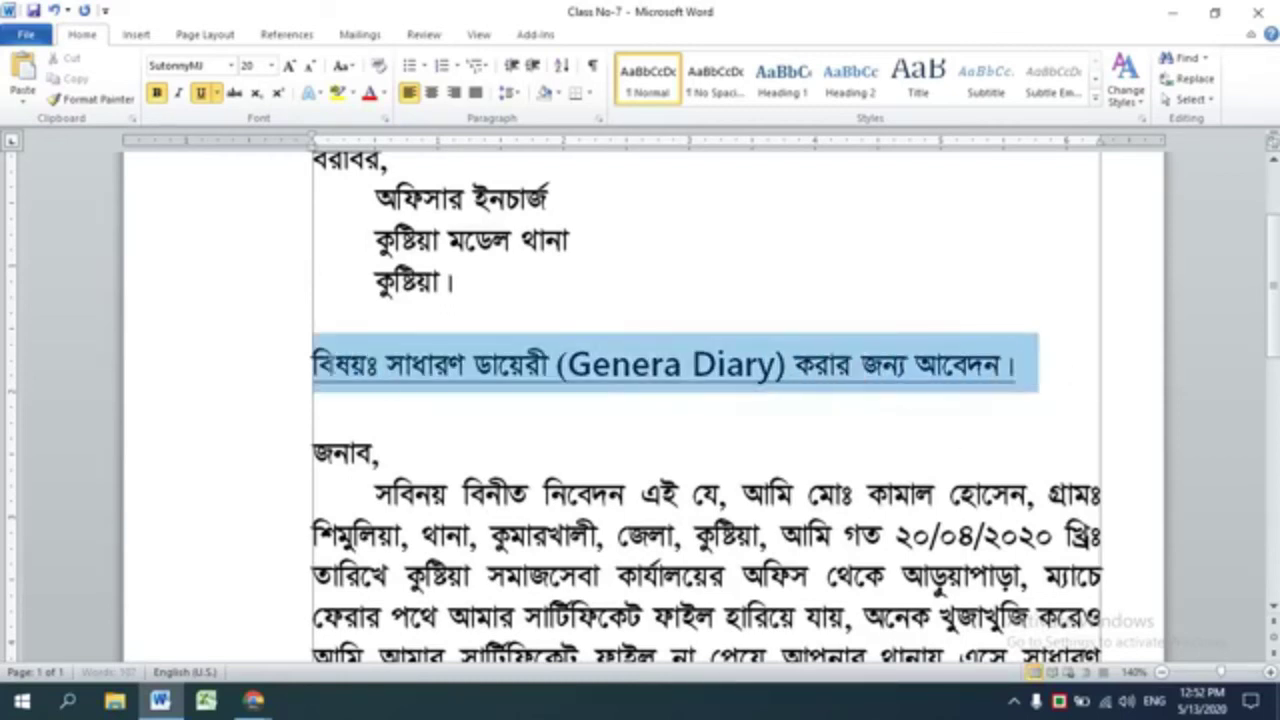
{"action": "left_click", "coordinate": [181, 96]}
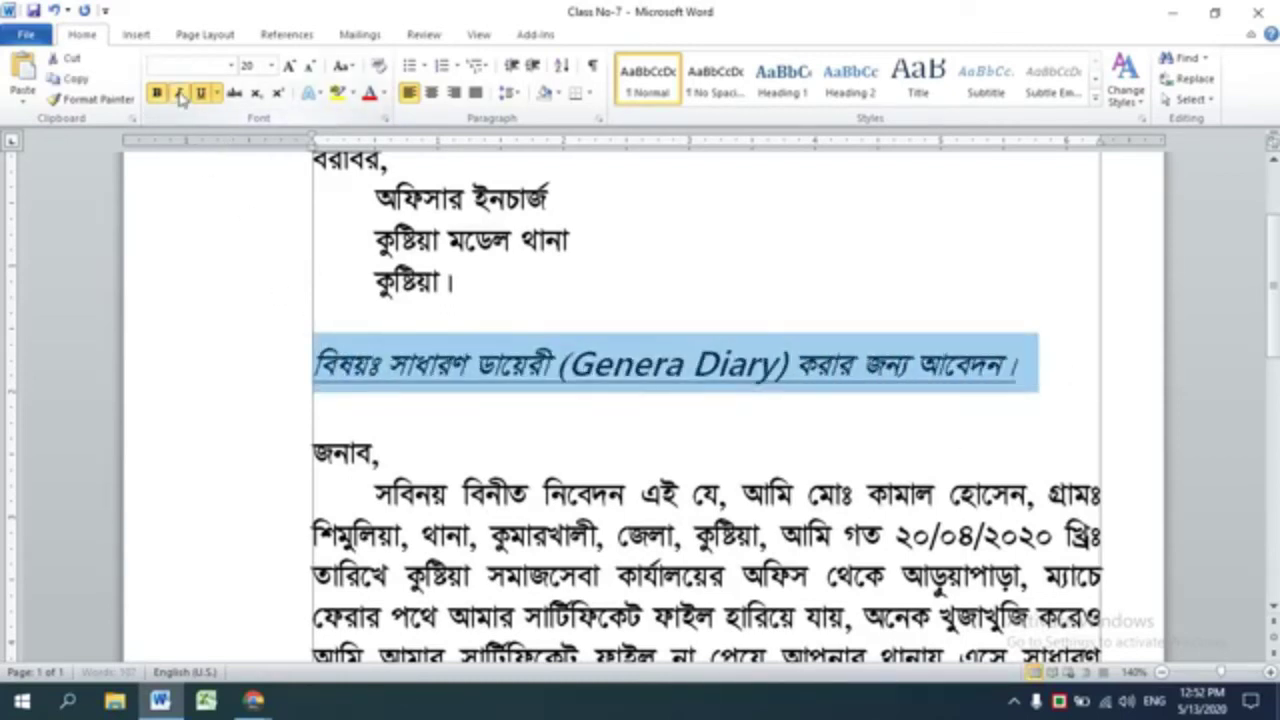
{"action": "left_click", "coordinate": [181, 96]}
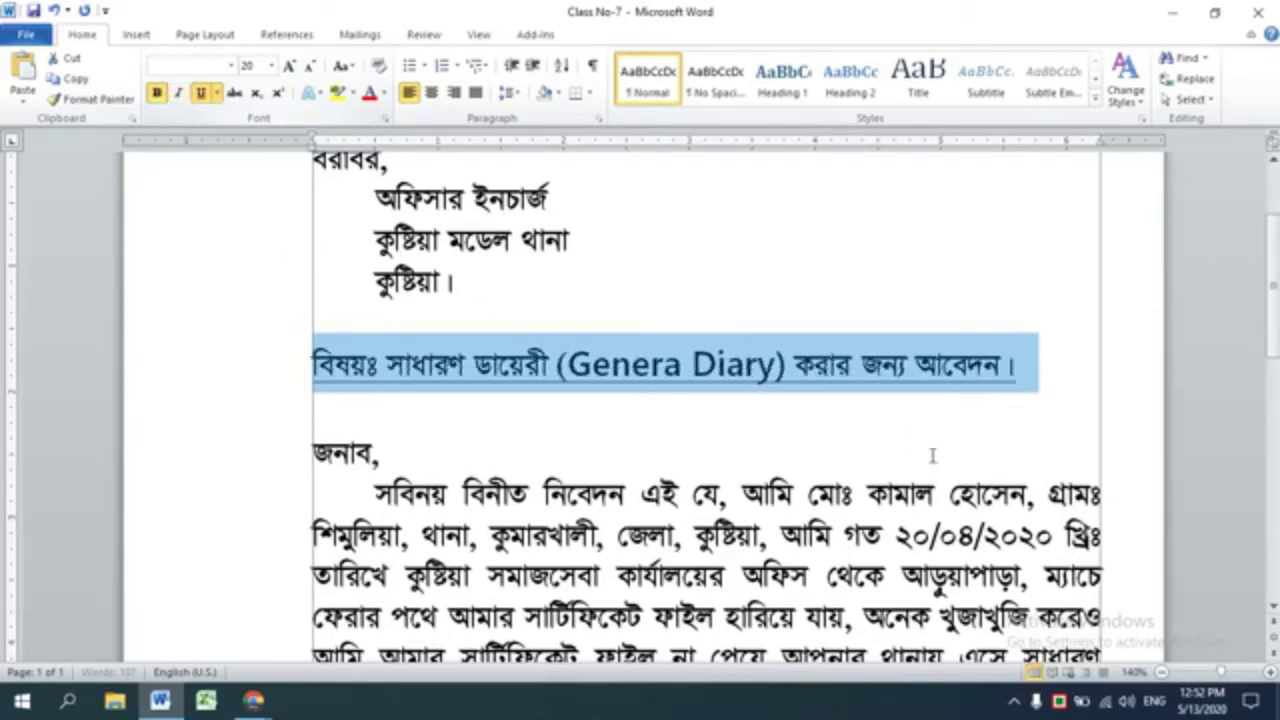
{"action": "left_click", "coordinate": [1035, 377]}
{"action": "scroll", "coordinate": [1036, 381], "scroll_direction": "down", "scroll_amount": 1}
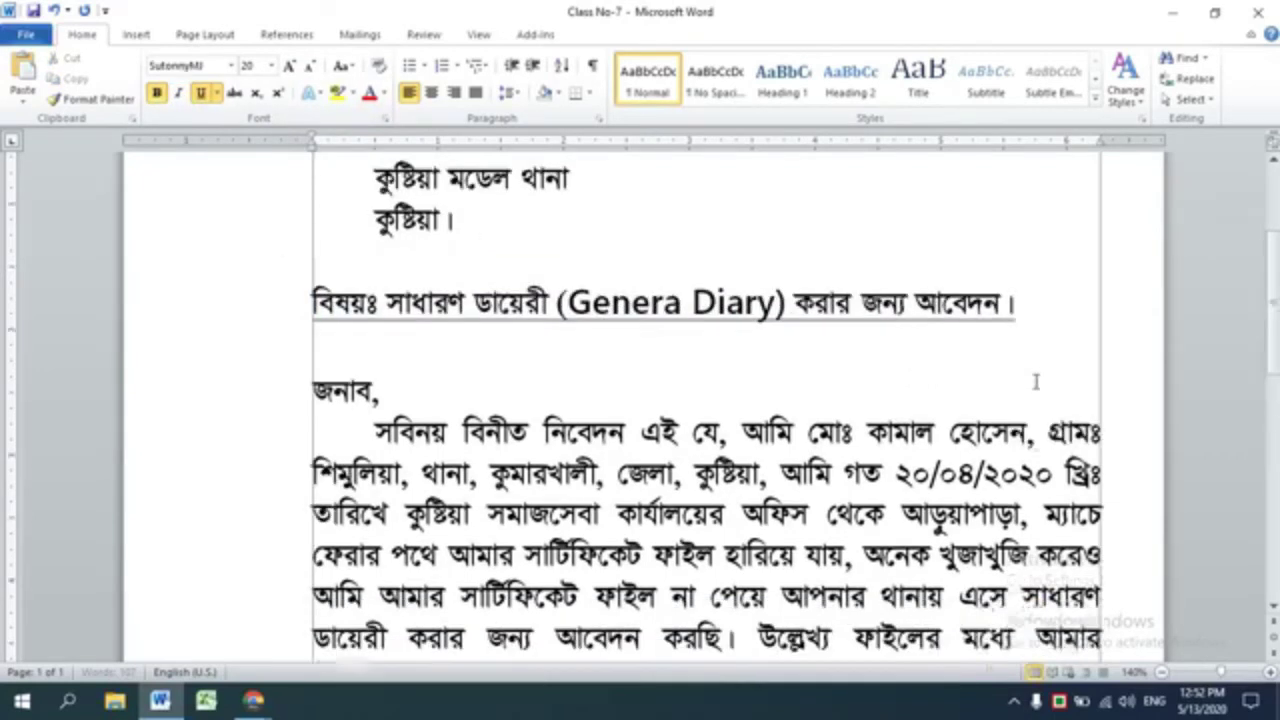
{"action": "scroll", "coordinate": [1036, 381], "scroll_direction": "down", "scroll_amount": 2}
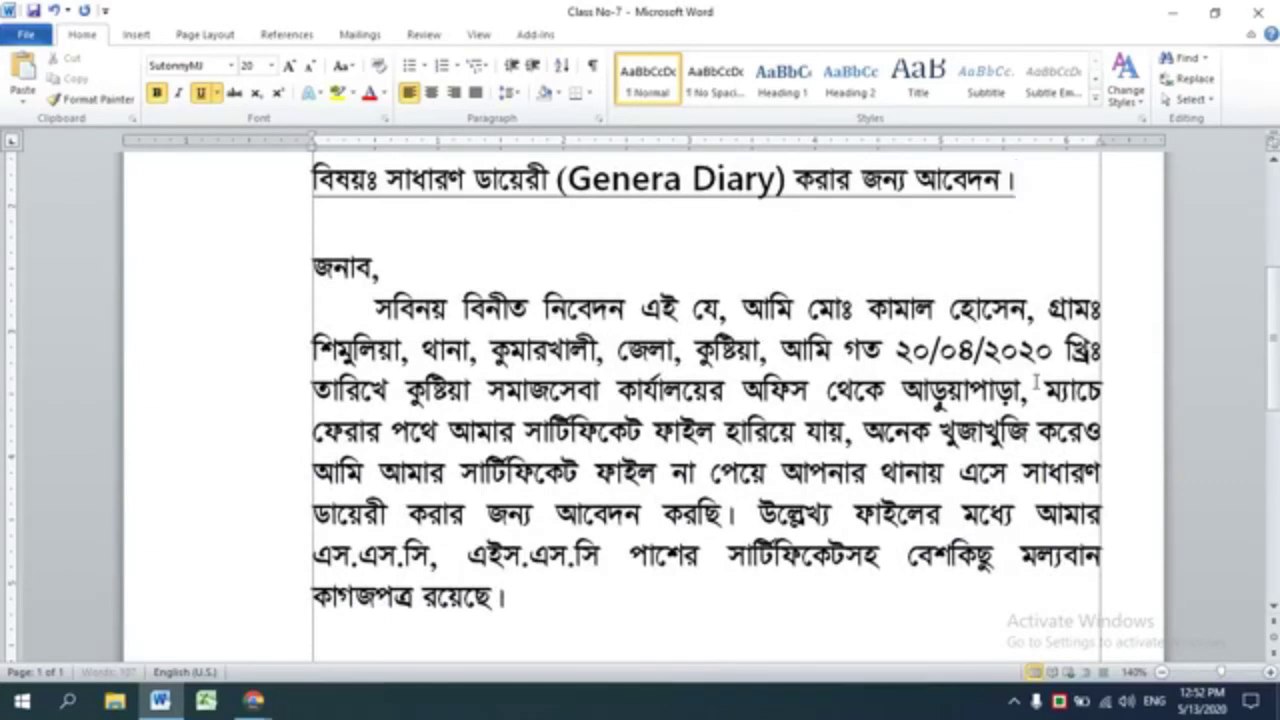
{"action": "scroll", "coordinate": [1036, 381], "scroll_direction": "down", "scroll_amount": 3}
{"action": "scroll", "coordinate": [1036, 381], "scroll_direction": "down", "scroll_amount": 2}
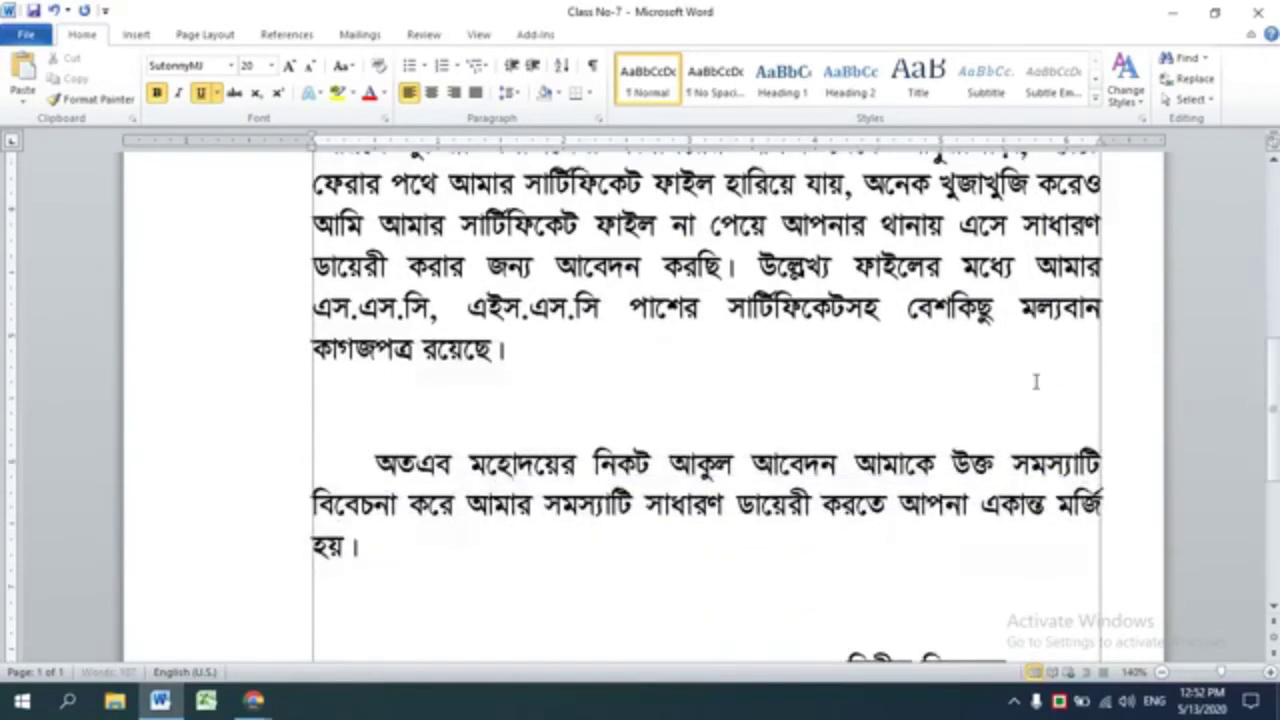
{"action": "scroll", "coordinate": [1036, 381], "scroll_direction": "down", "scroll_amount": 2}
{"action": "scroll", "coordinate": [1036, 381], "scroll_direction": "down", "scroll_amount": 3}
{"action": "scroll", "coordinate": [1036, 381], "scroll_direction": "up", "scroll_amount": 4}
{"action": "scroll", "coordinate": [1036, 381], "scroll_direction": "up", "scroll_amount": 5}
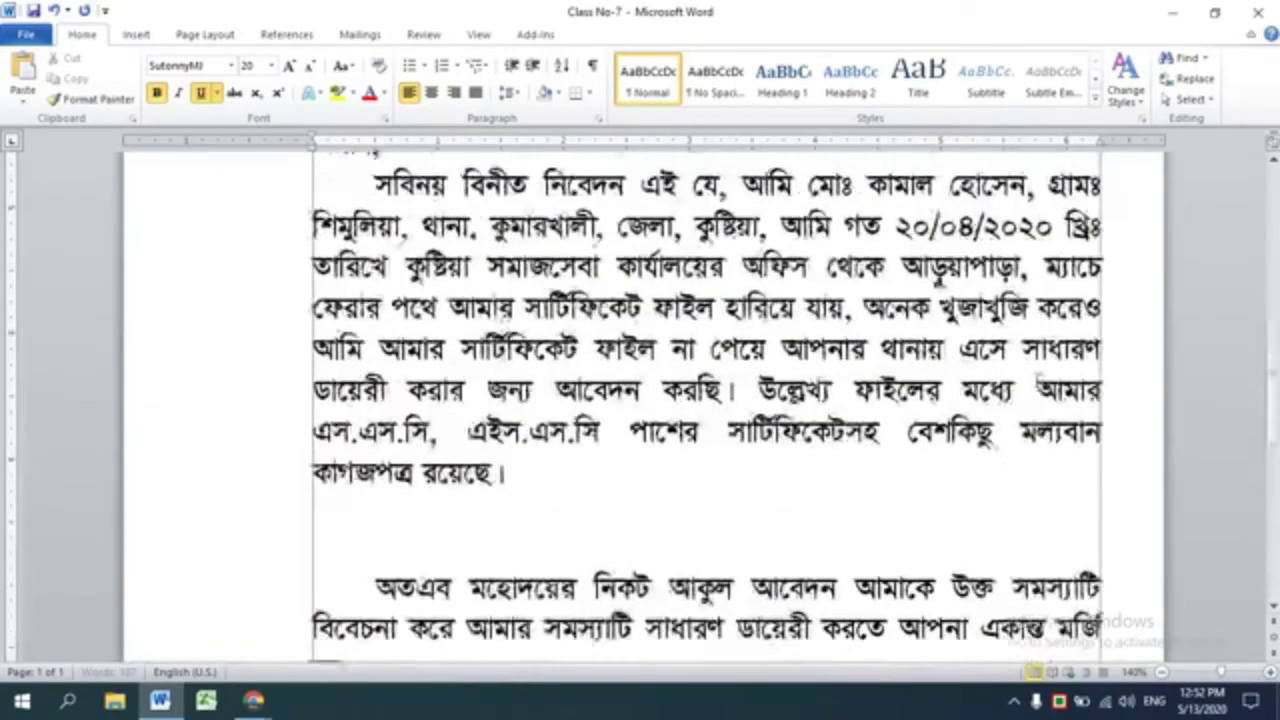
{"action": "scroll", "coordinate": [1036, 381], "scroll_direction": "up", "scroll_amount": 6}
{"action": "scroll", "coordinate": [1036, 381], "scroll_direction": "up", "scroll_amount": 3}
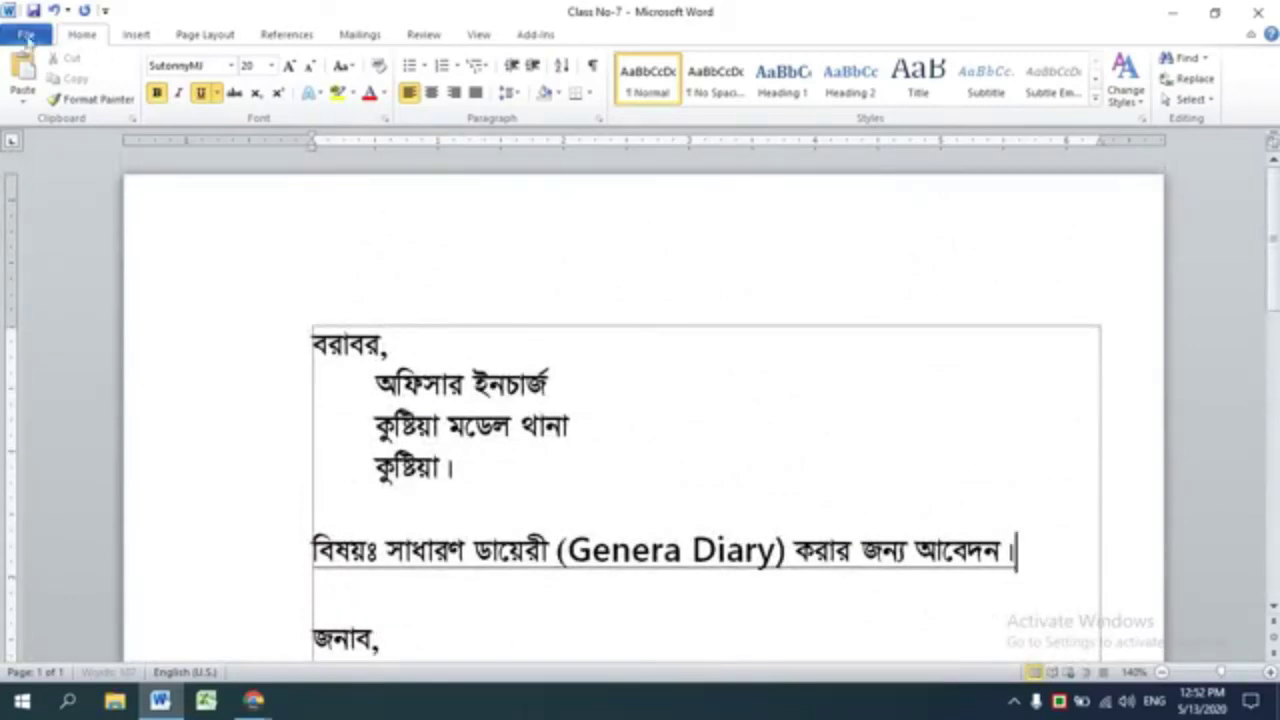
- Save Class No-7, close Word, and reopen the document from its desktop icon
{"action": "left_click", "coordinate": [25, 37]}
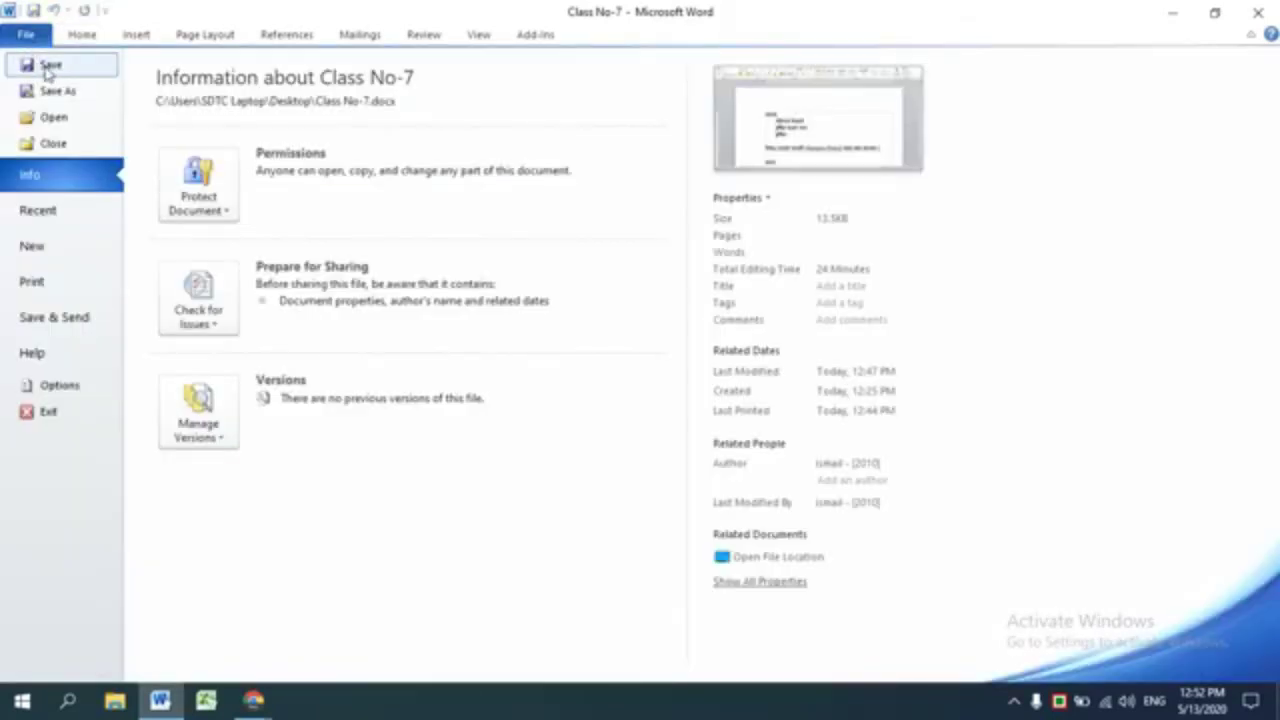
{"action": "left_click", "coordinate": [49, 66]}
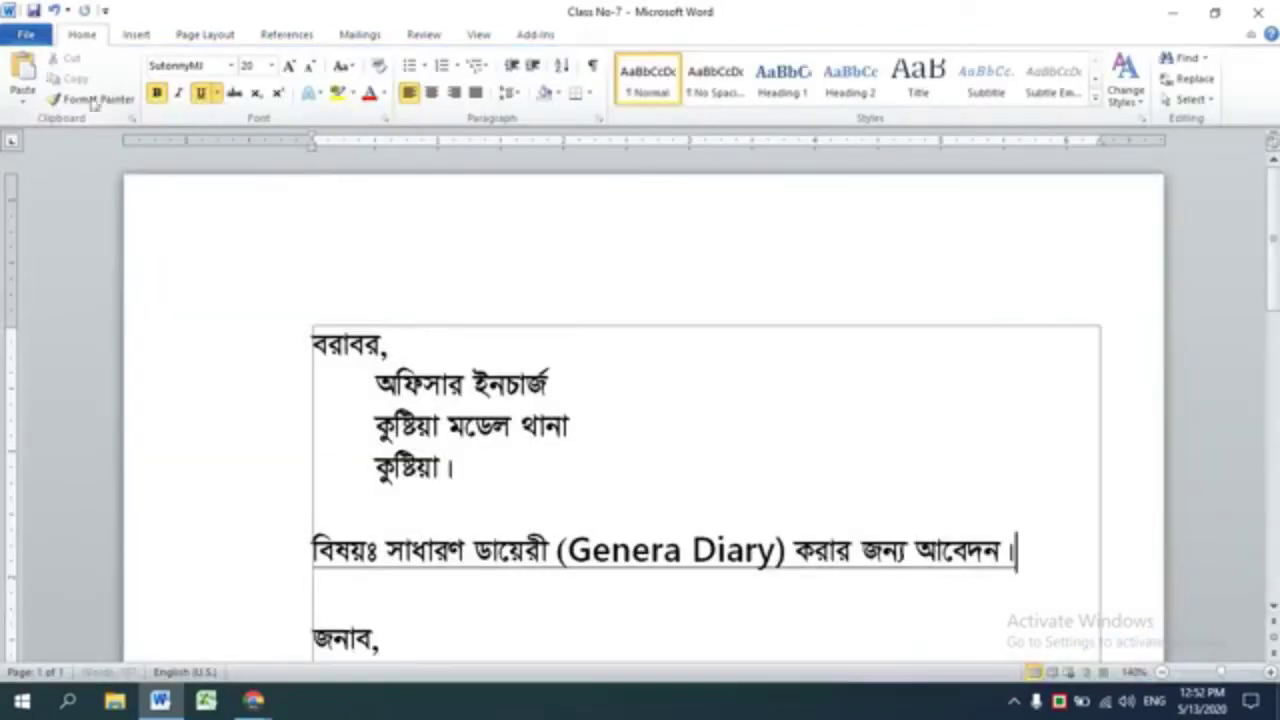
{"action": "left_click", "coordinate": [1258, 12]}
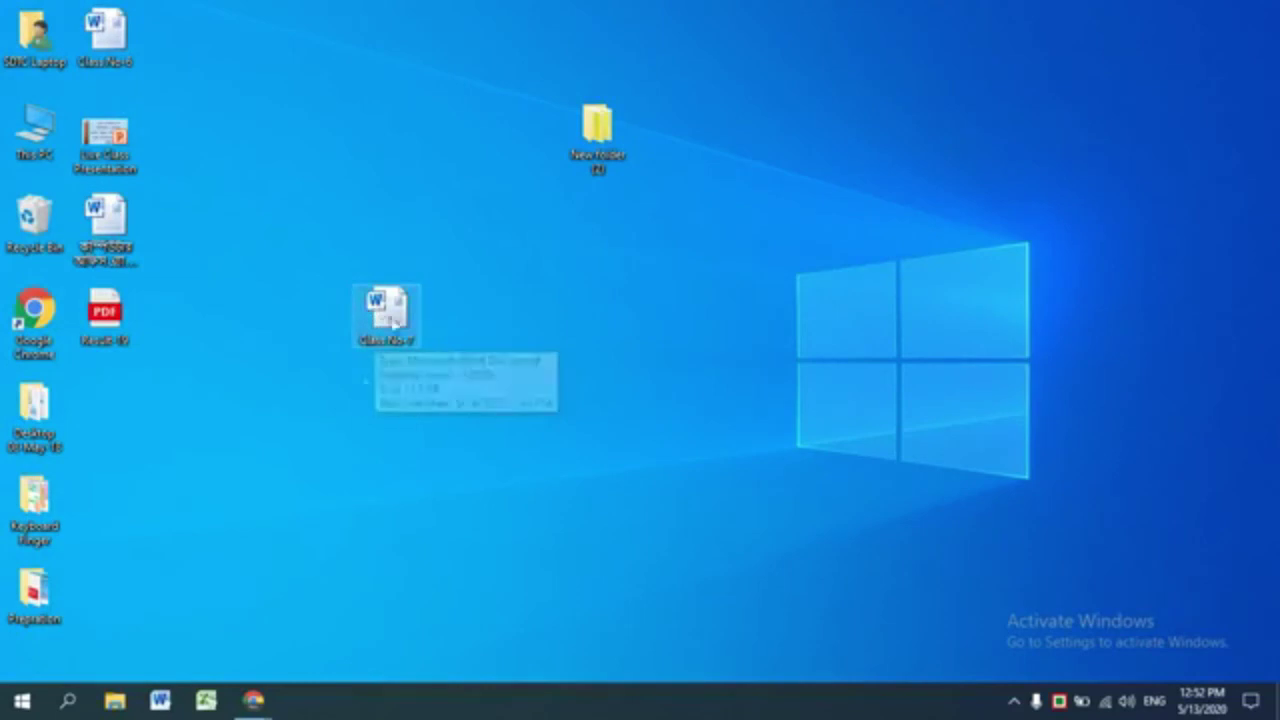
{"action": "double_click", "coordinate": [397, 318]}
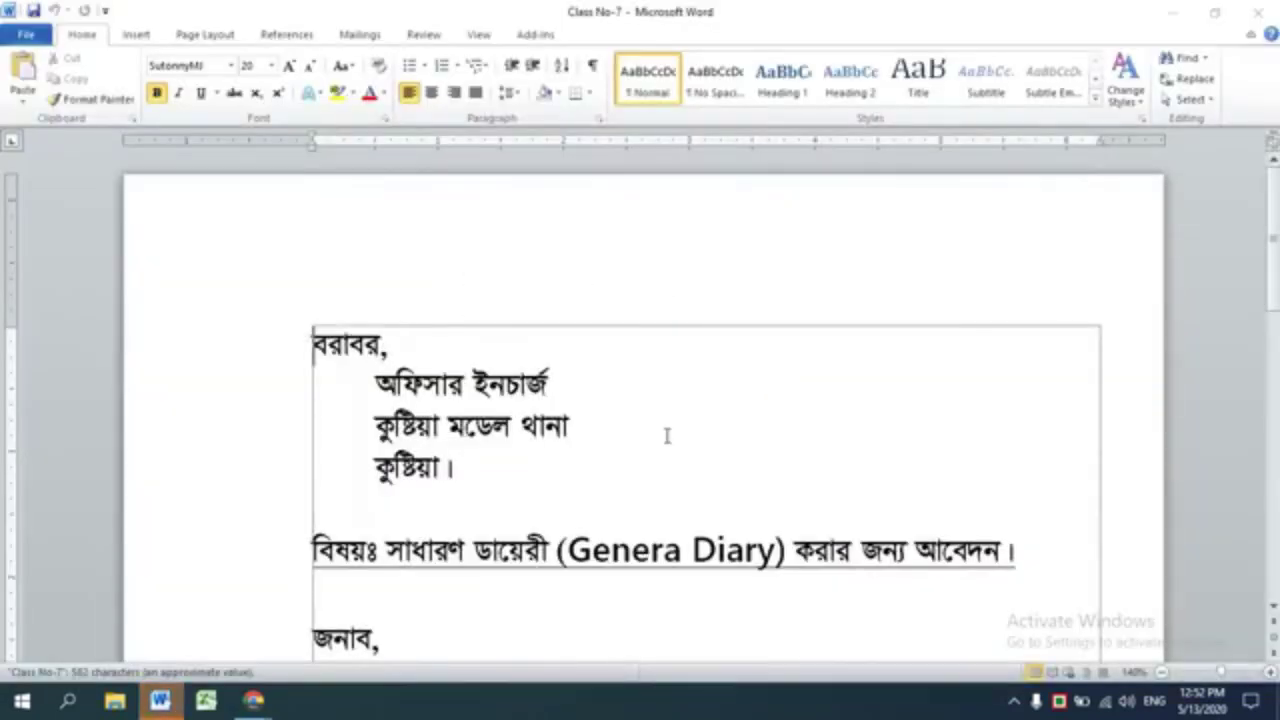
- Delete the signature block from বিনীত নিবেদক through the mobile number line
{"action": "scroll", "coordinate": [666, 434], "scroll_direction": "down", "scroll_amount": 2}
{"action": "scroll", "coordinate": [666, 434], "scroll_direction": "down", "scroll_amount": 2}
{"action": "scroll", "coordinate": [666, 434], "scroll_direction": "down", "scroll_amount": 3}
{"action": "scroll", "coordinate": [666, 434], "scroll_direction": "down", "scroll_amount": 2}
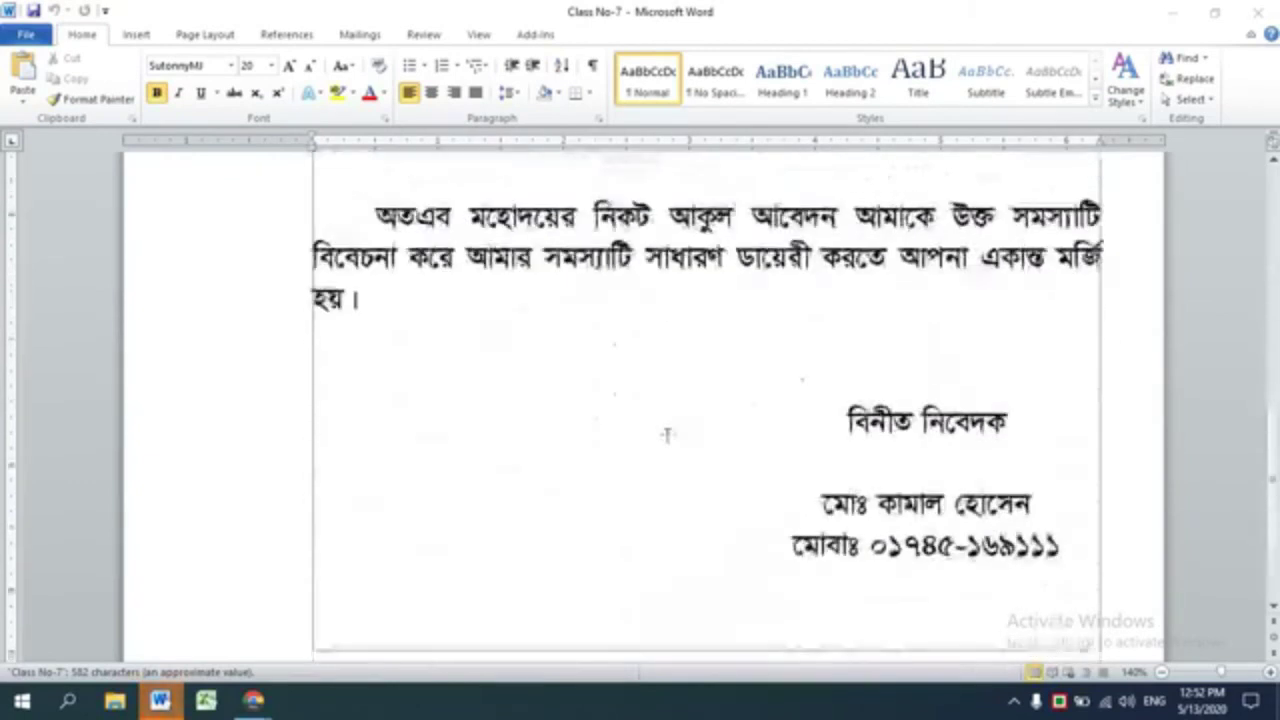
{"action": "scroll", "coordinate": [666, 434], "scroll_direction": "down", "scroll_amount": 1}
{"action": "scroll", "coordinate": [729, 391], "scroll_direction": "up", "scroll_amount": 2}
{"action": "scroll", "coordinate": [726, 389], "scroll_direction": "up", "scroll_amount": 2}
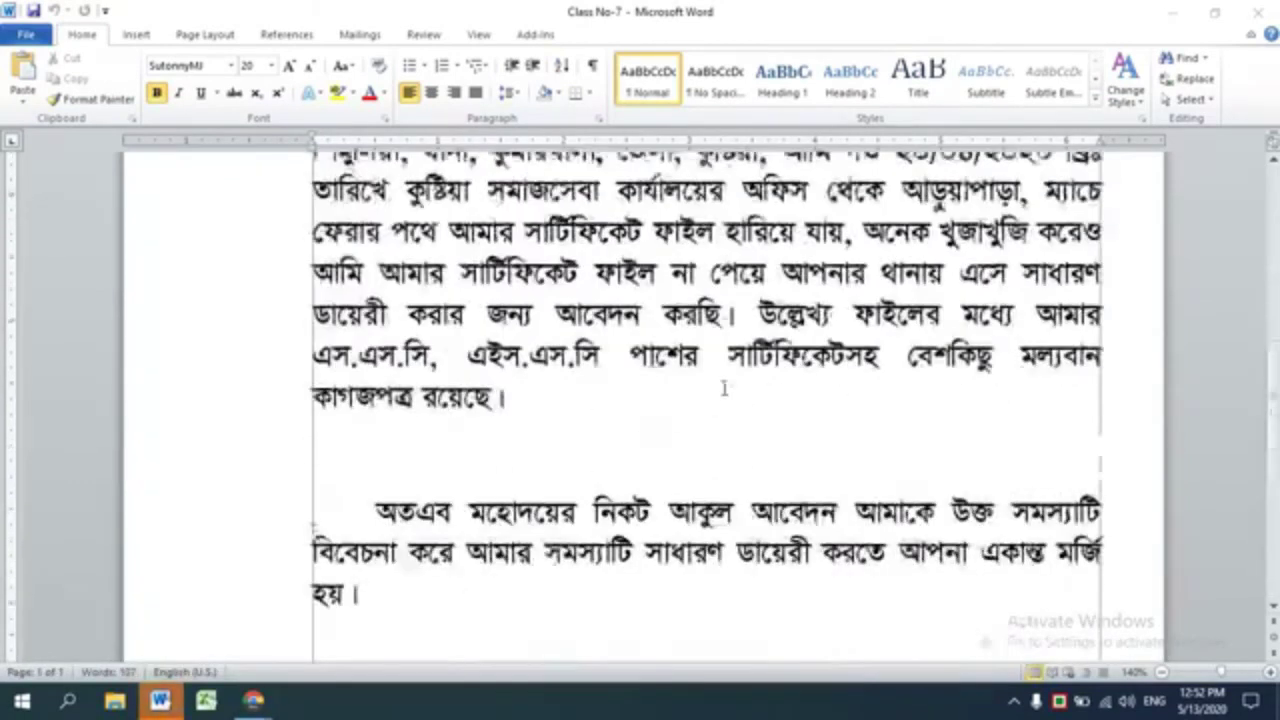
{"action": "scroll", "coordinate": [724, 388], "scroll_direction": "up", "scroll_amount": 3}
{"action": "scroll", "coordinate": [724, 388], "scroll_direction": "up", "scroll_amount": 3}
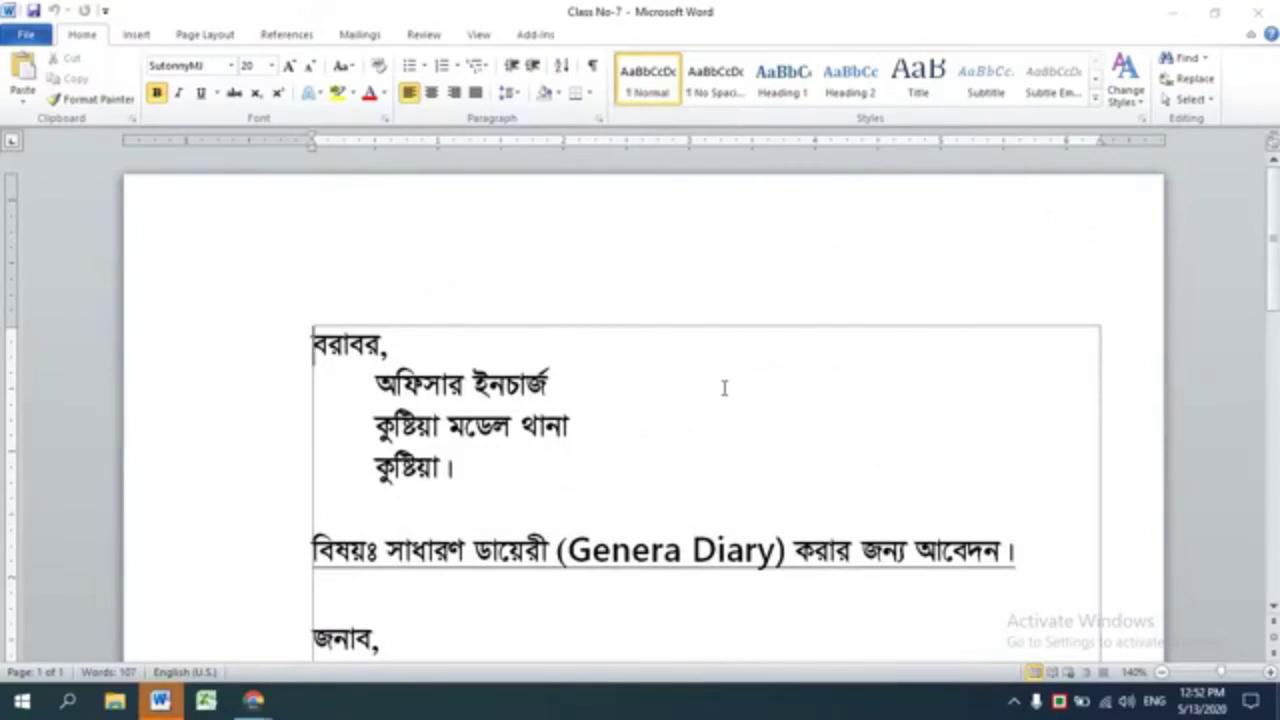
{"action": "scroll", "coordinate": [724, 388], "scroll_direction": "down", "scroll_amount": 3}
{"action": "scroll", "coordinate": [712, 365], "scroll_direction": "down", "scroll_amount": 6}
{"action": "scroll", "coordinate": [709, 360], "scroll_direction": "down", "scroll_amount": 2}
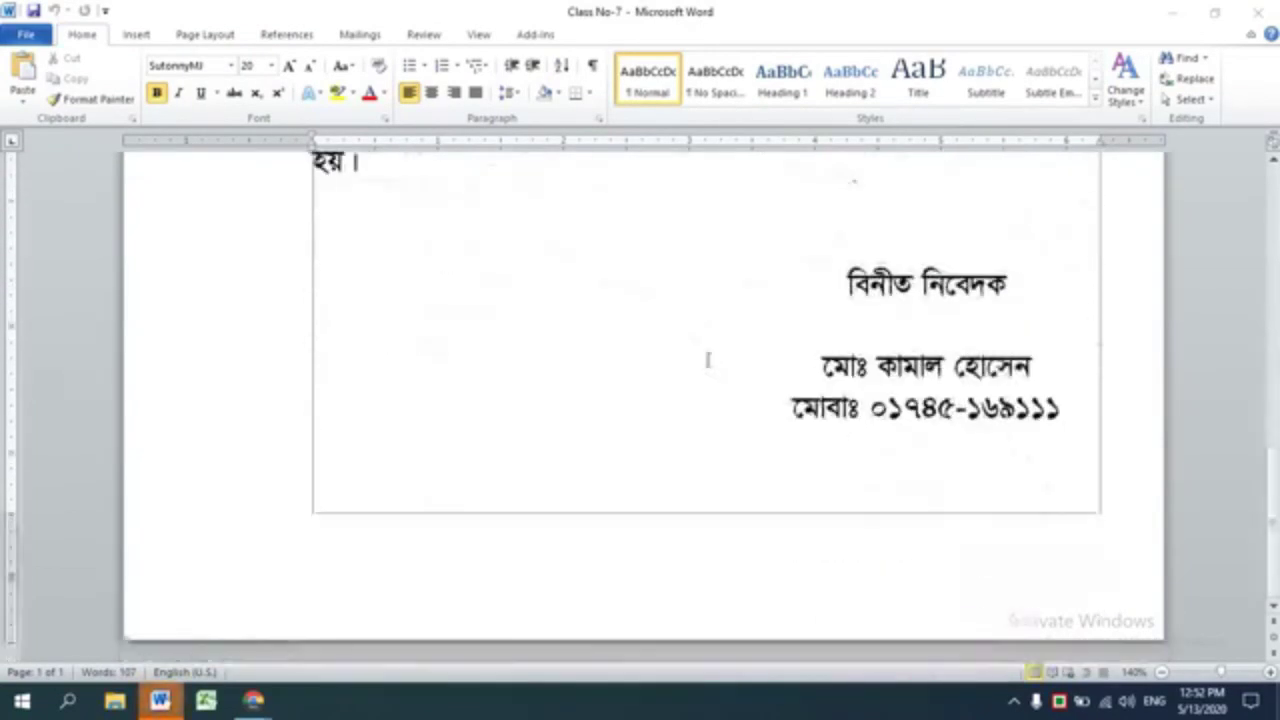
{"action": "left_click_drag", "start_coordinate": [1080, 417], "coordinate": [843, 282]}
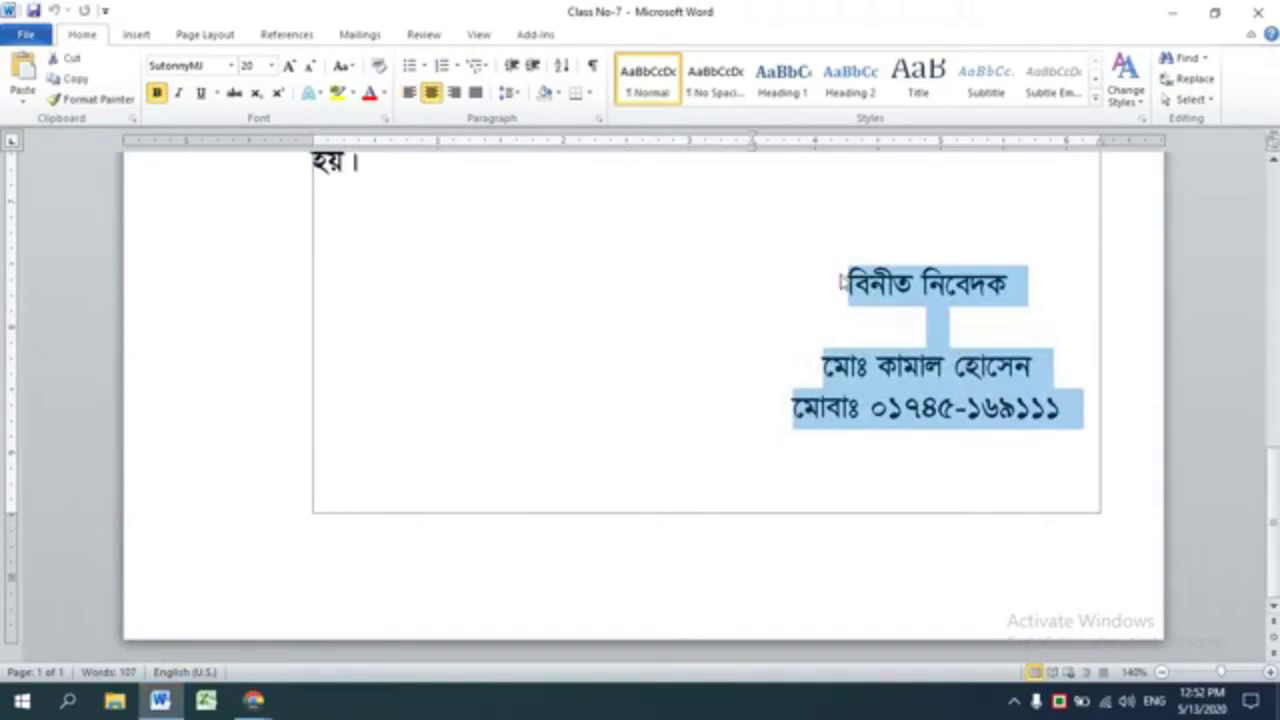
{"action": "key", "text": "Delete"}
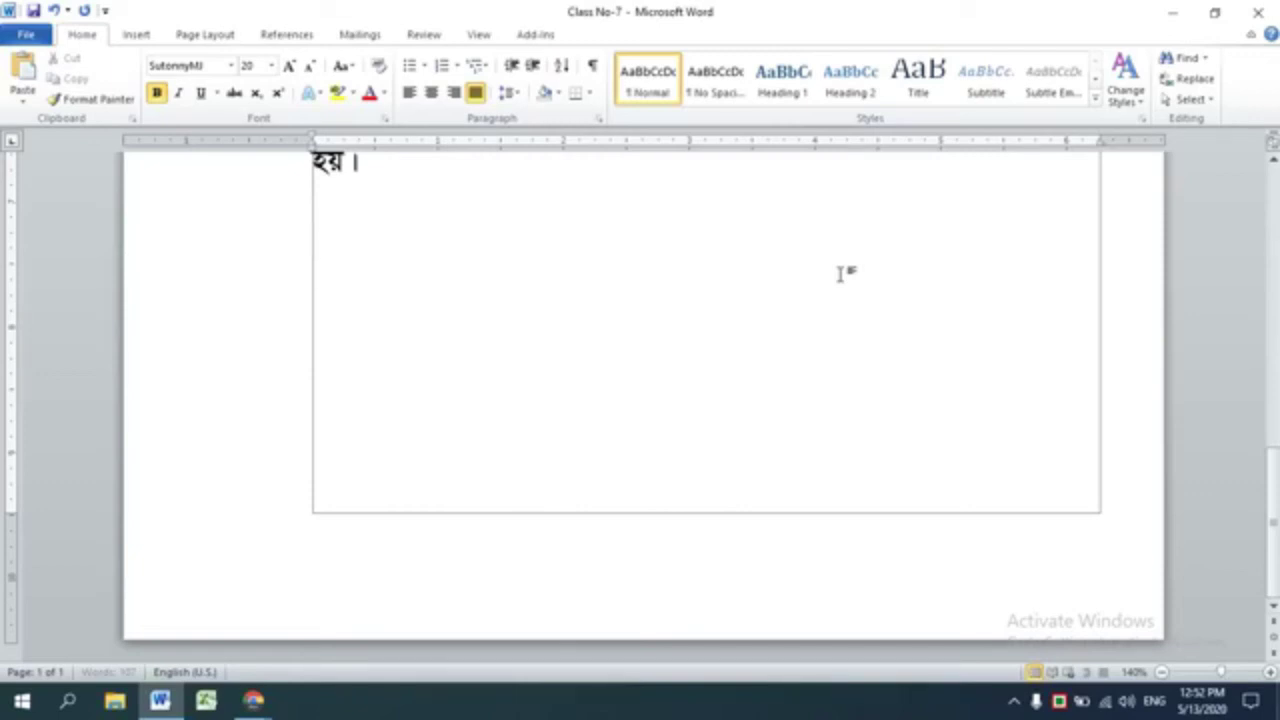
- Draw a text box at the bottom right of the letter, below the closing paragraph
{"action": "left_click", "coordinate": [137, 34]}
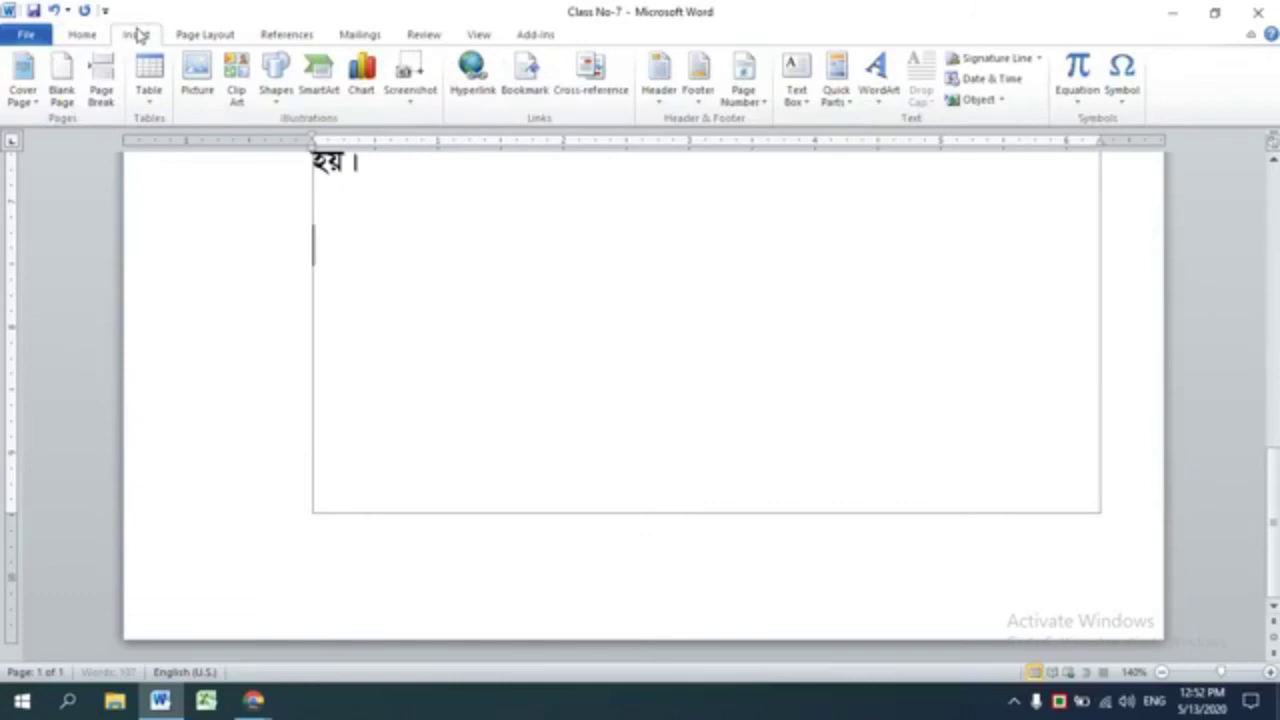
{"action": "left_click", "coordinate": [274, 90]}
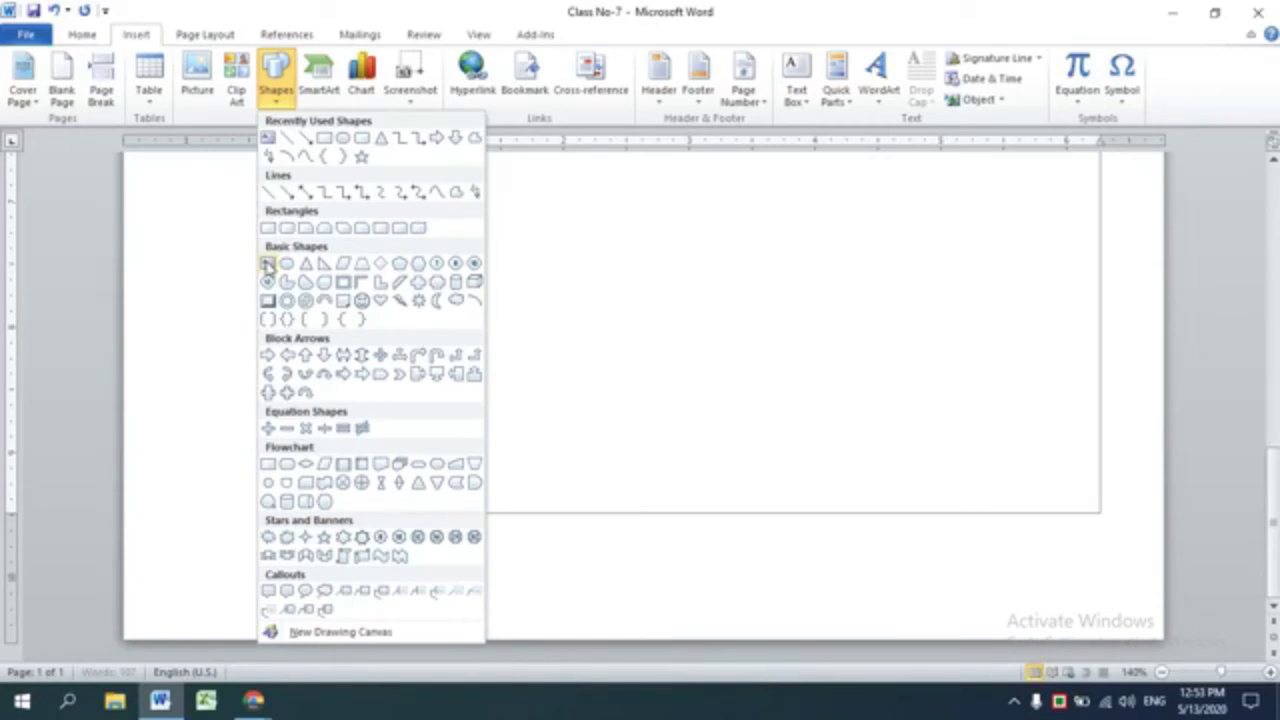
{"action": "left_click", "coordinate": [268, 264]}
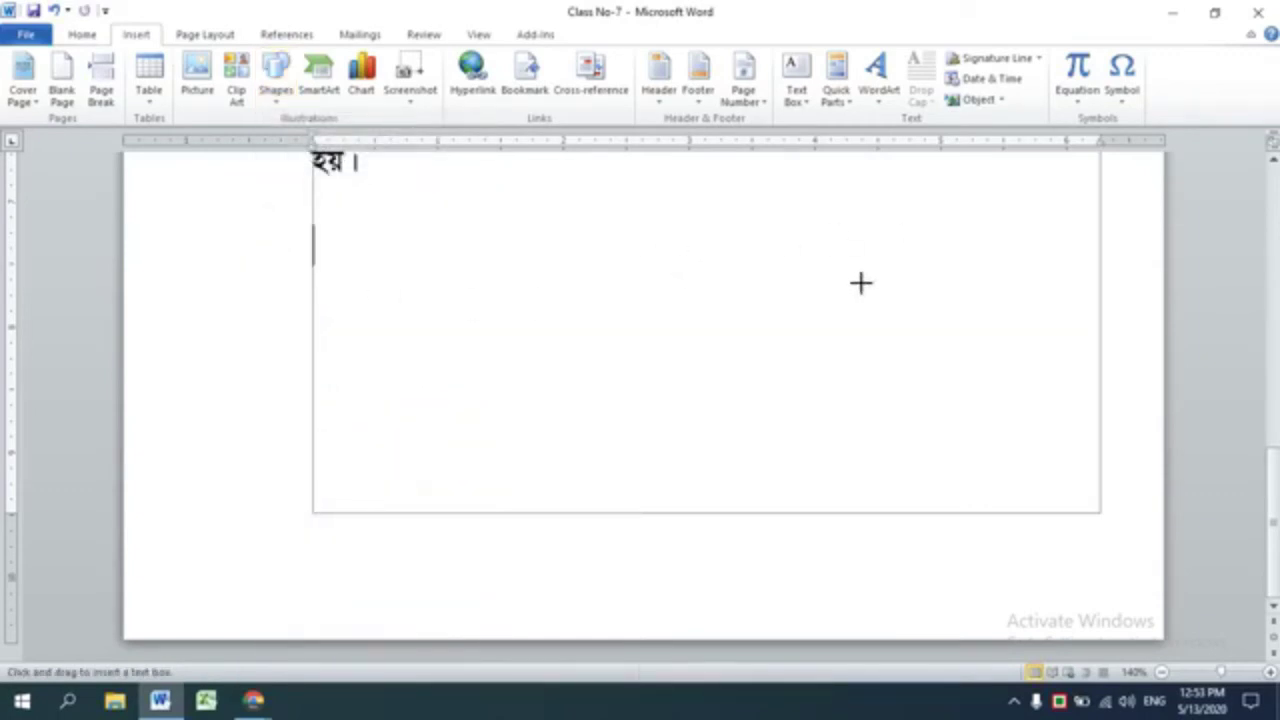
{"action": "scroll", "coordinate": [850, 287], "scroll_direction": "up", "scroll_amount": 3}
{"action": "scroll", "coordinate": [850, 287], "scroll_direction": "down", "scroll_amount": 2}
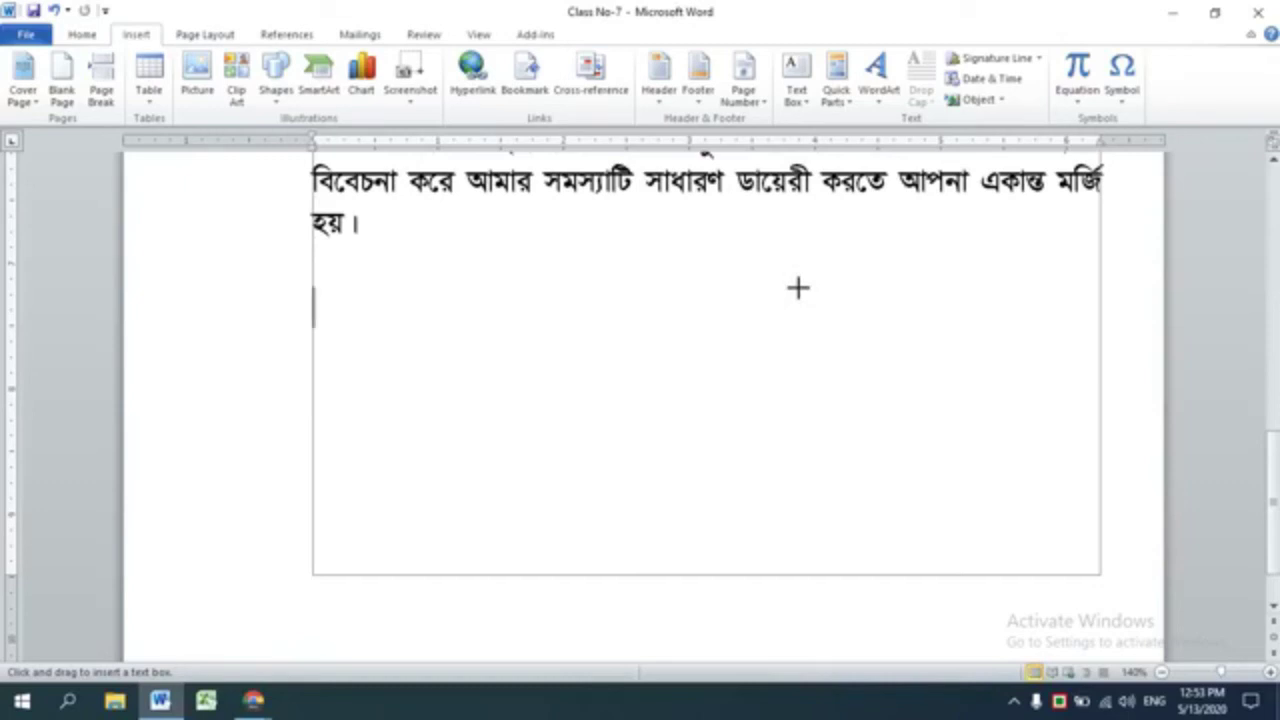
{"action": "left_click_drag", "start_coordinate": [806, 311], "coordinate": [1097, 474]}
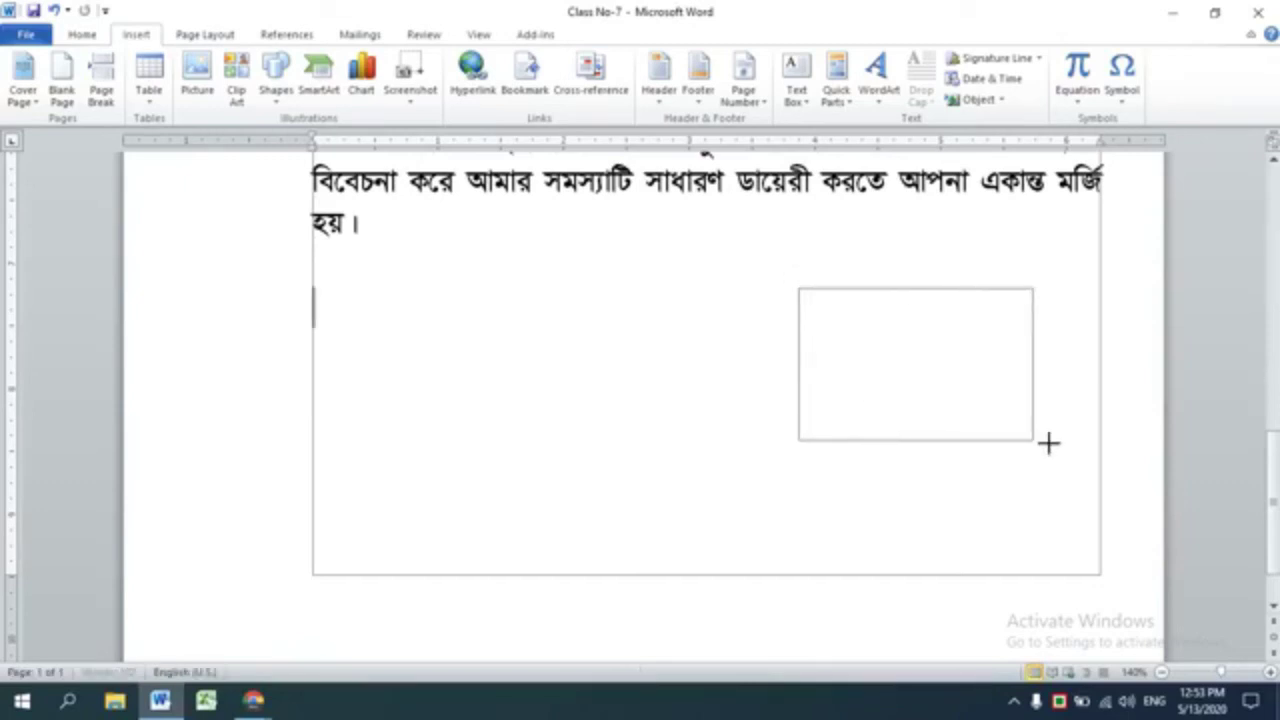
{"action": "left_click_drag", "start_coordinate": [1097, 474], "coordinate": [1122, 503]}
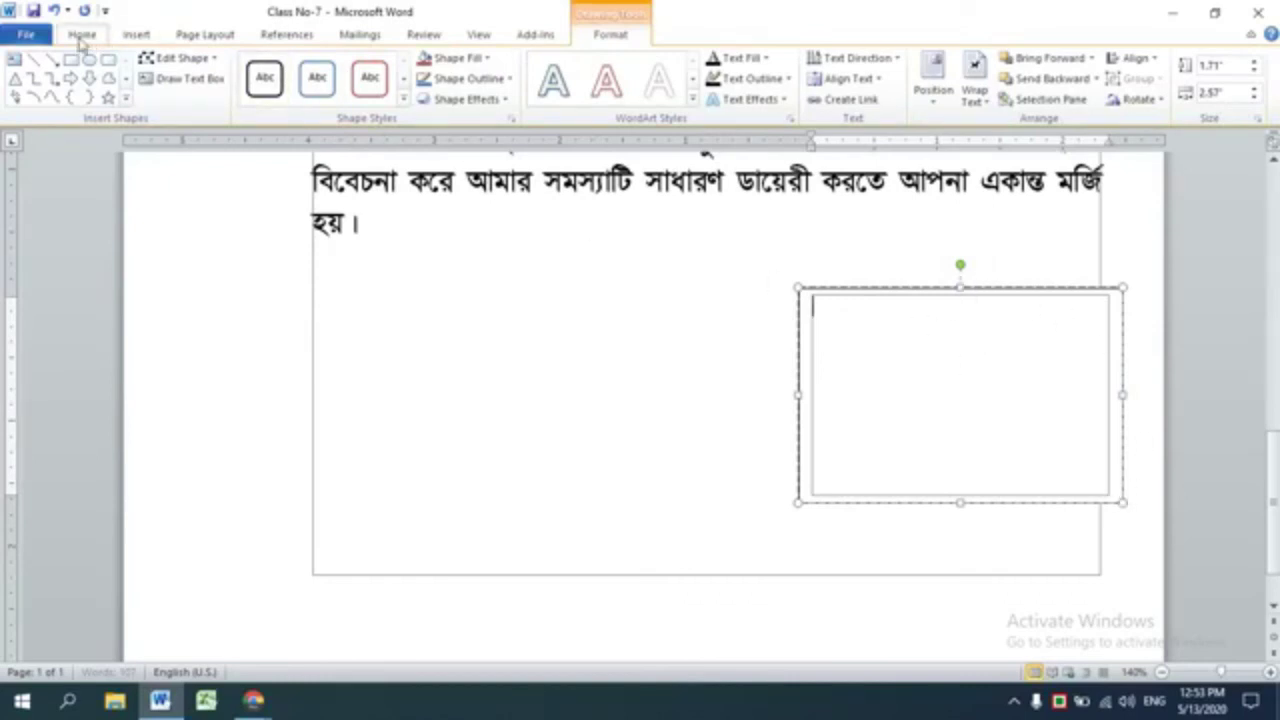
- Format the text box for SutonnyMJ font, size 20, centred
{"action": "left_click", "coordinate": [82, 36]}
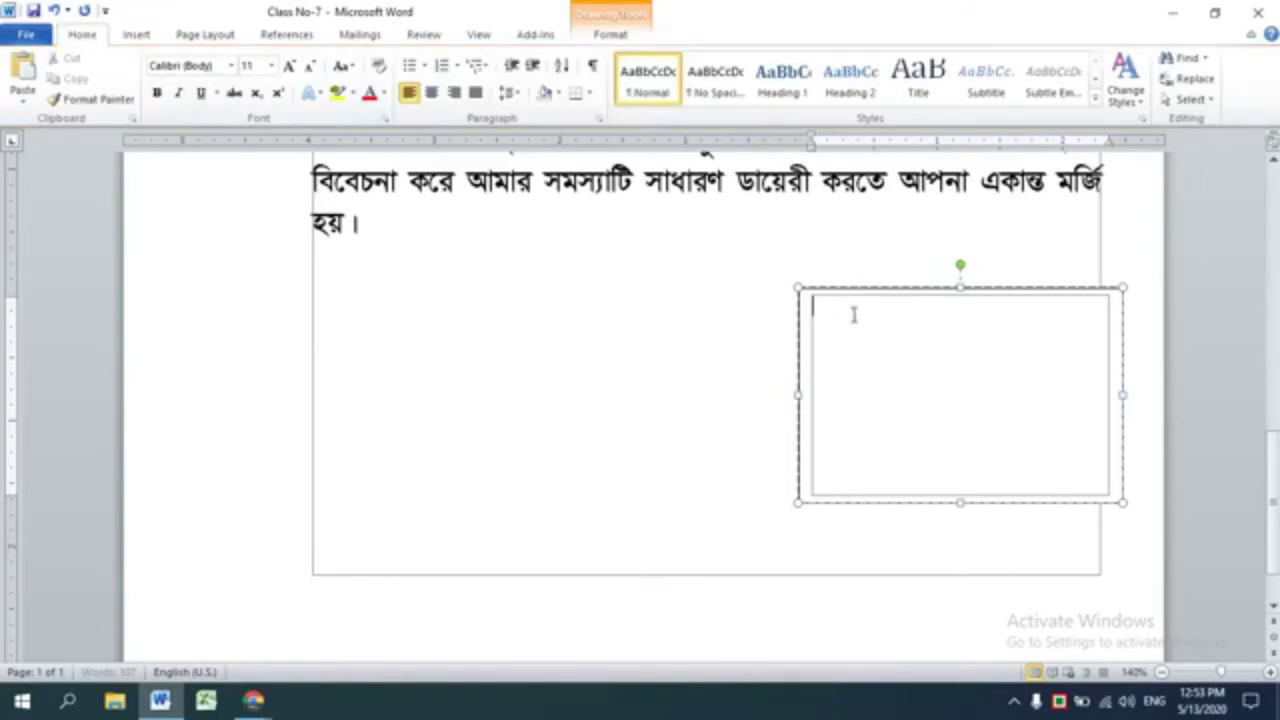
{"action": "left_click", "coordinate": [270, 66]}
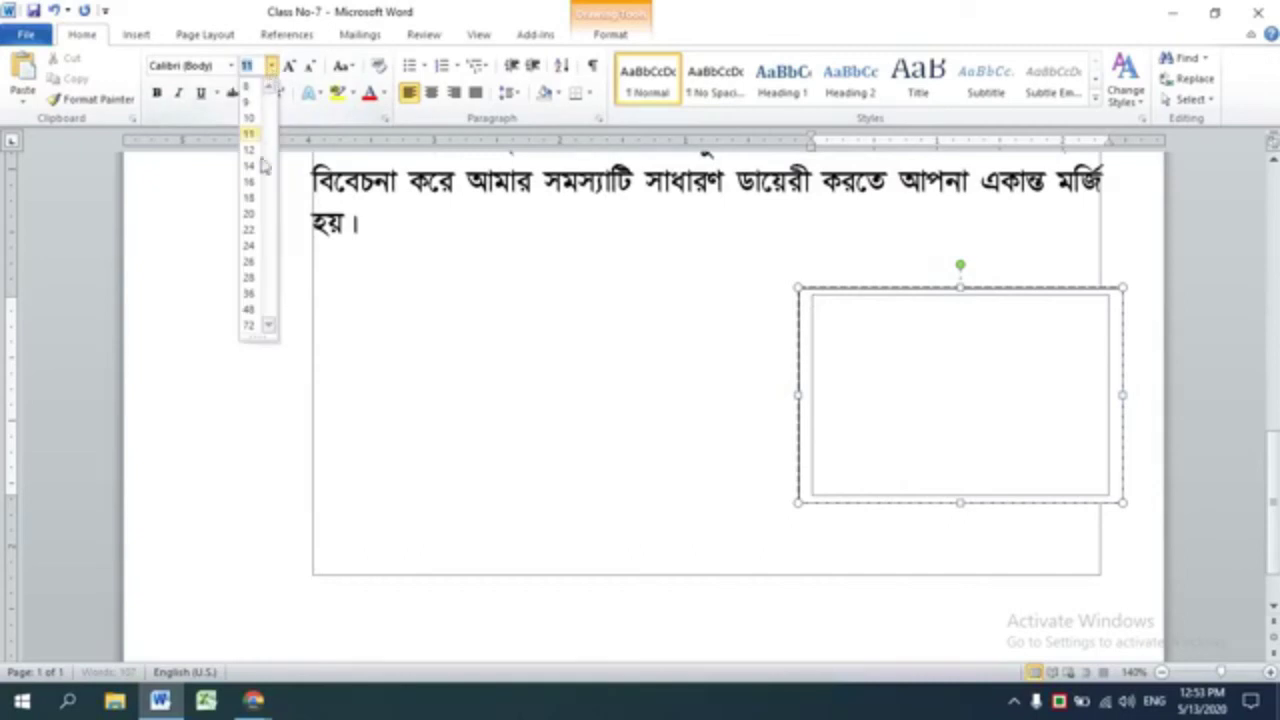
{"action": "left_click", "coordinate": [248, 216]}
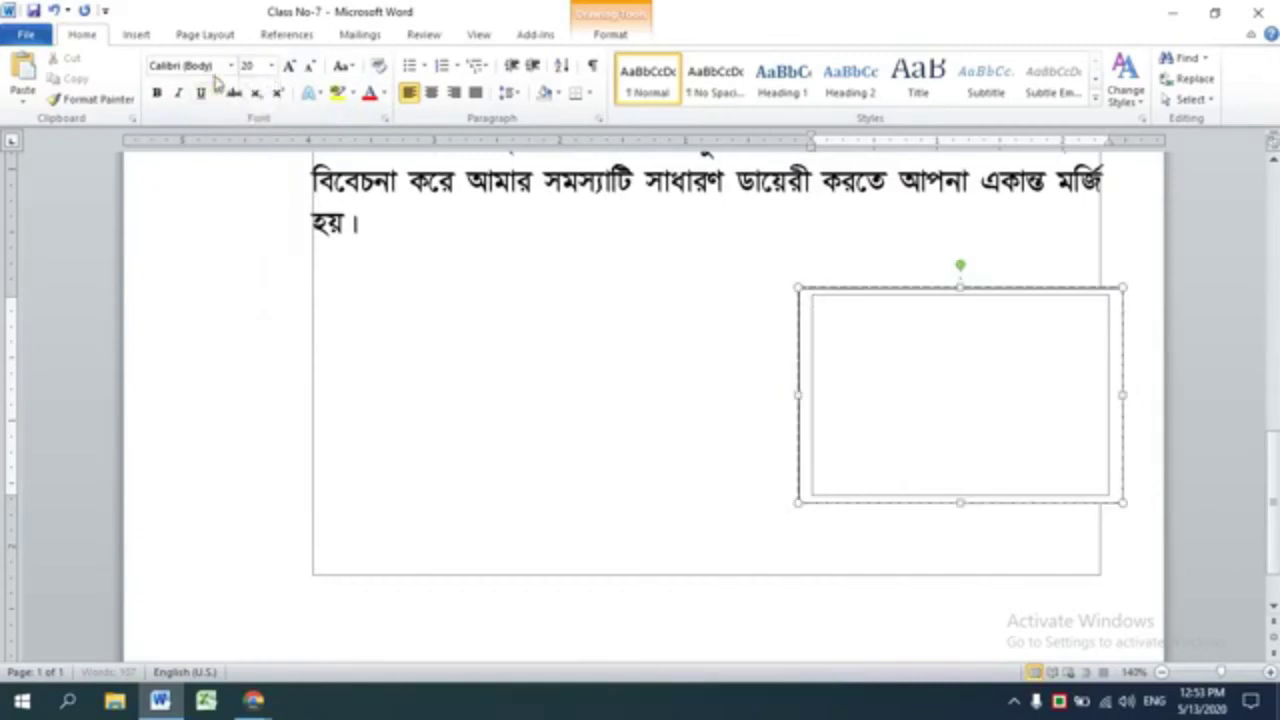
{"action": "left_click", "coordinate": [231, 65]}
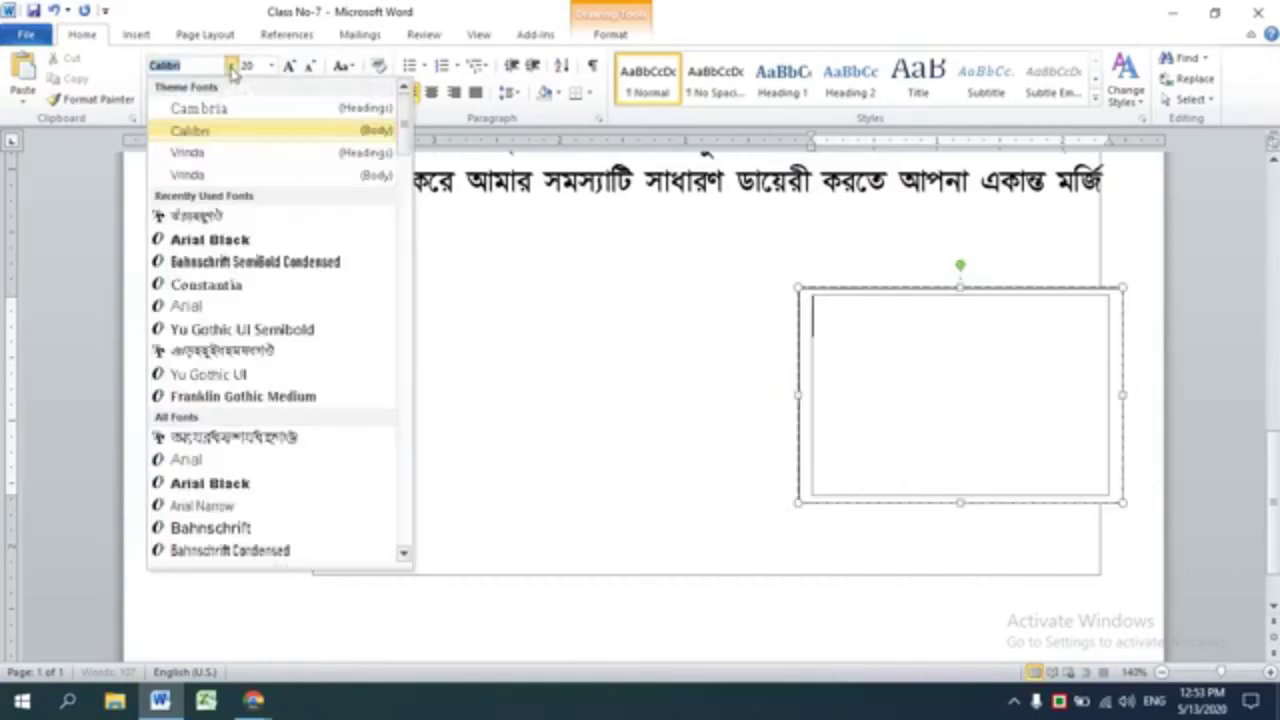
{"action": "left_click", "coordinate": [200, 216]}
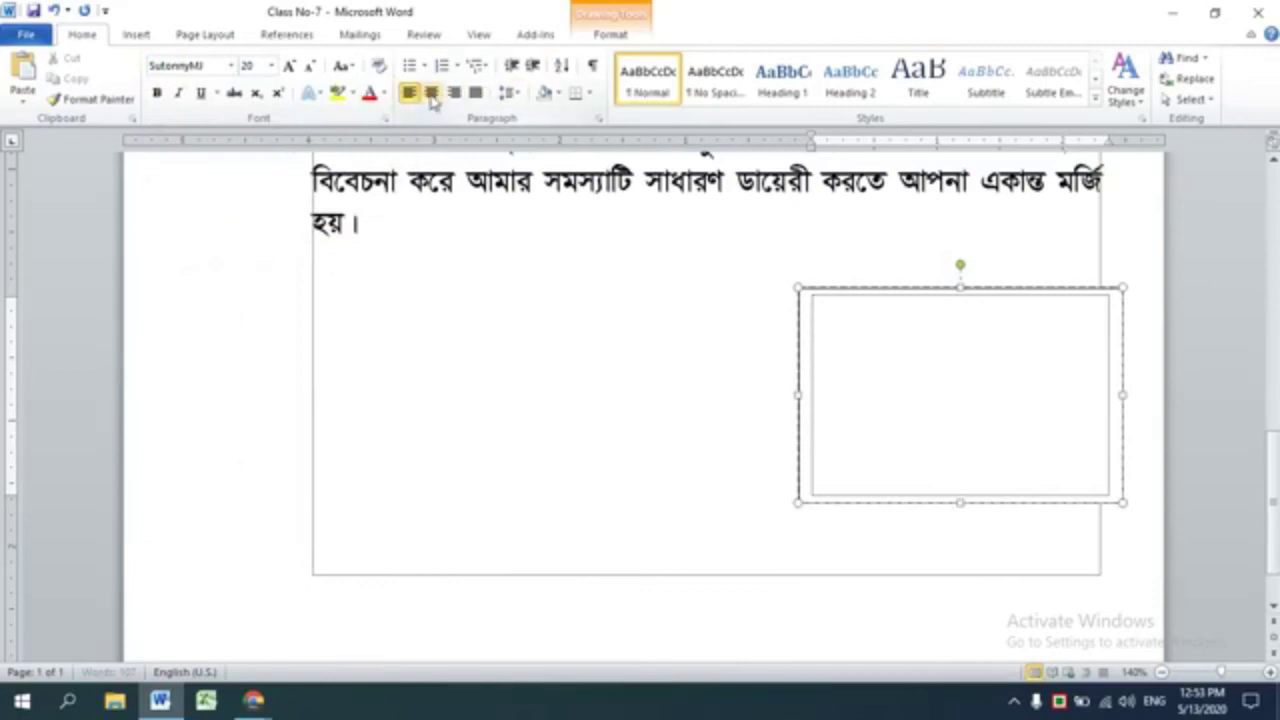
{"action": "left_click", "coordinate": [430, 94]}
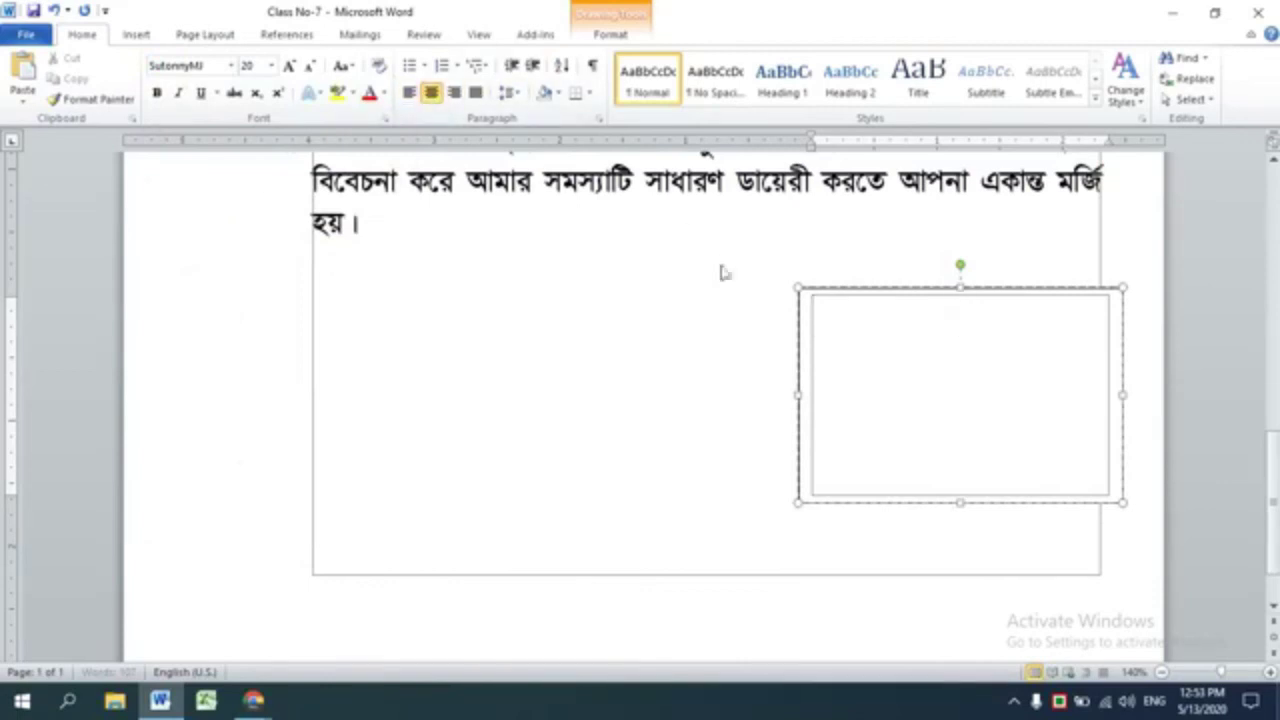
- Type মোঃ followed by the signer's full name in the text box
{"action": "type", "text": "মো"}
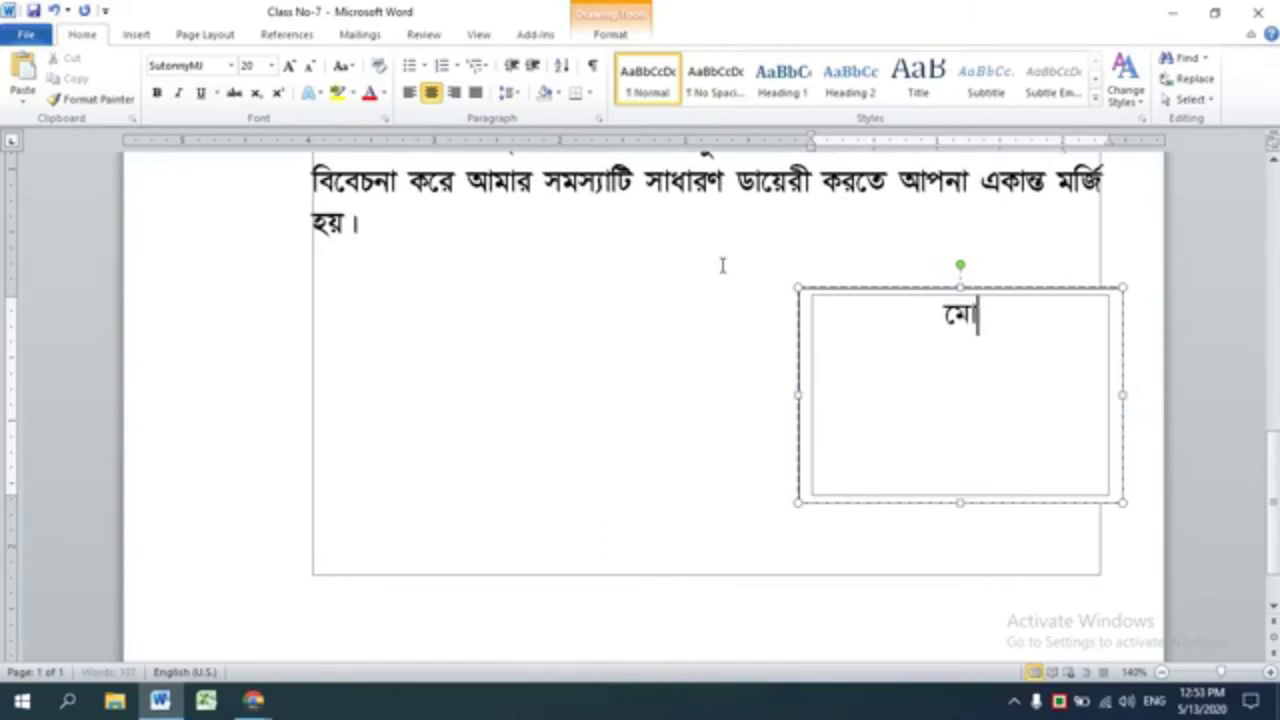
{"action": "type", "text": "ঃ"}
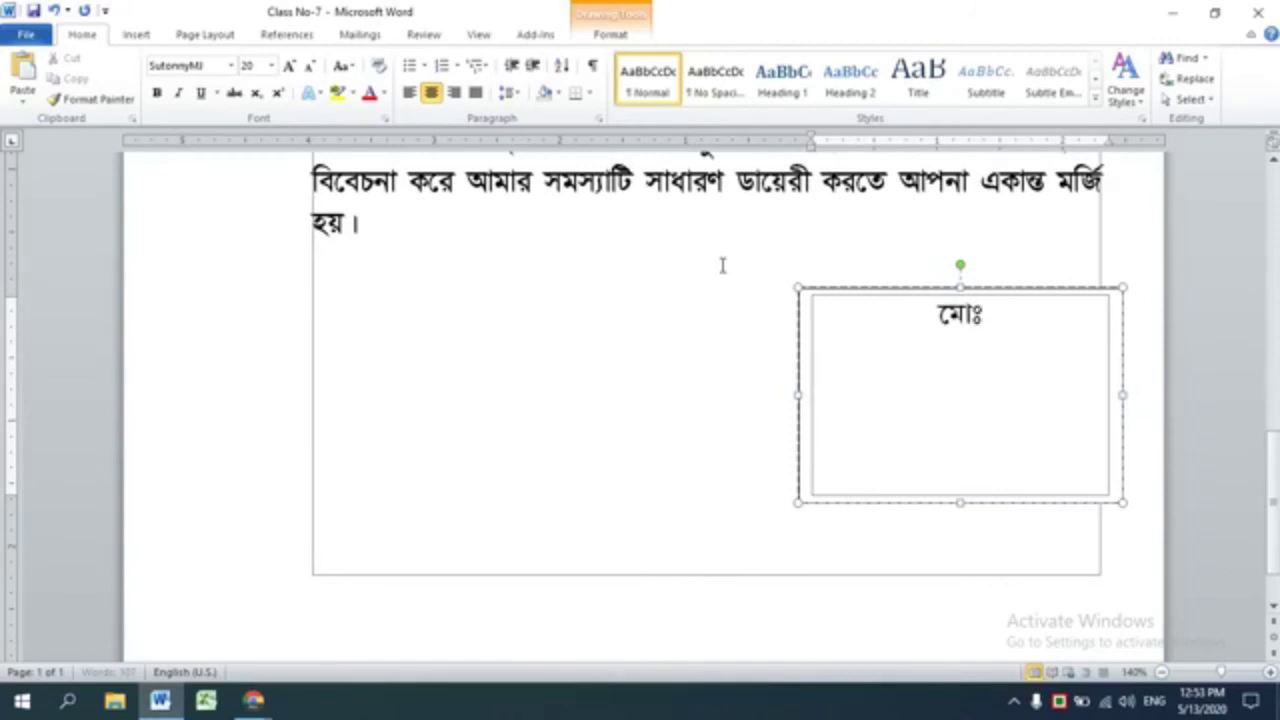
{"action": "scroll", "coordinate": [722, 265], "scroll_direction": "up", "scroll_amount": 6}
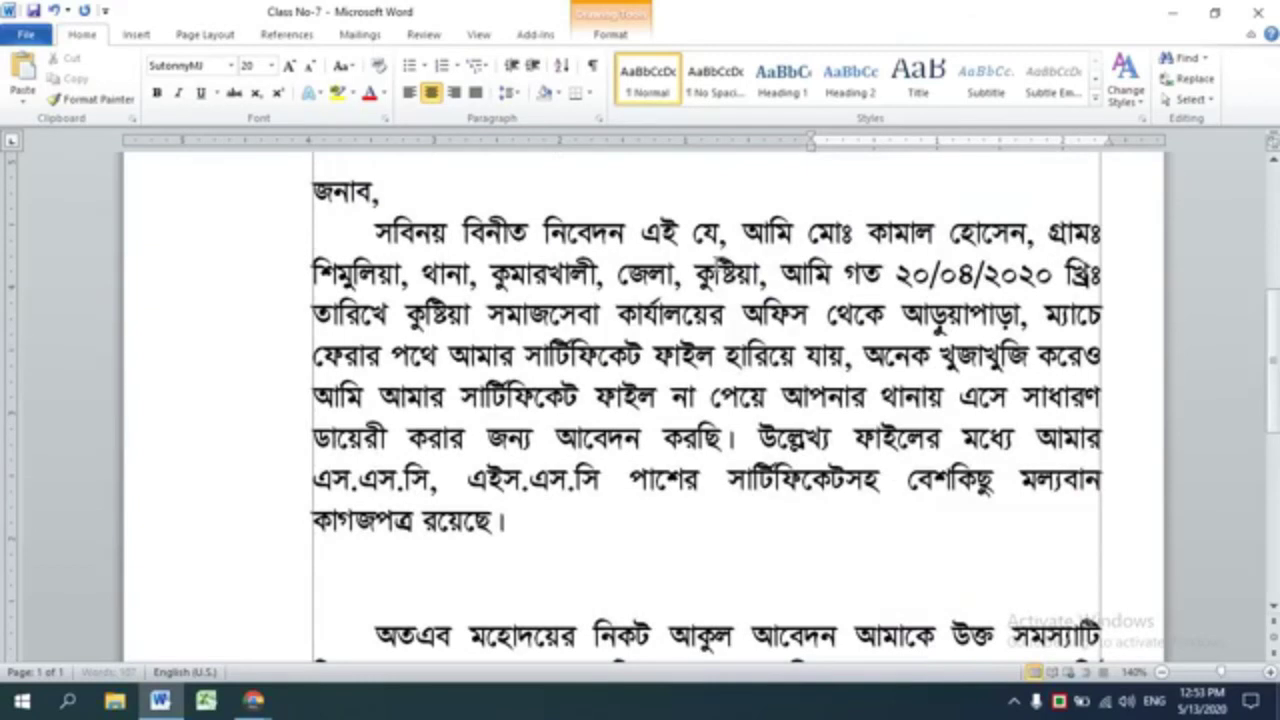
{"action": "scroll", "coordinate": [722, 265], "scroll_direction": "down", "scroll_amount": 4}
{"action": "scroll", "coordinate": [722, 265], "scroll_direction": "down", "scroll_amount": 1}
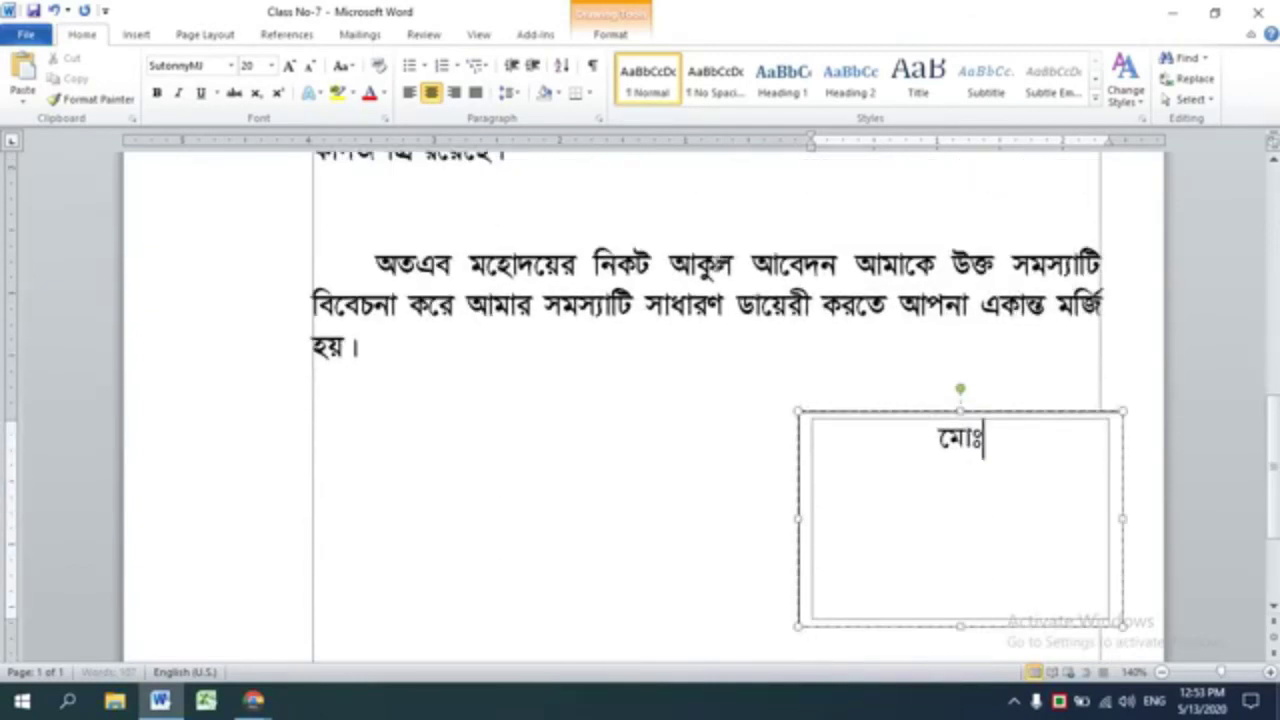
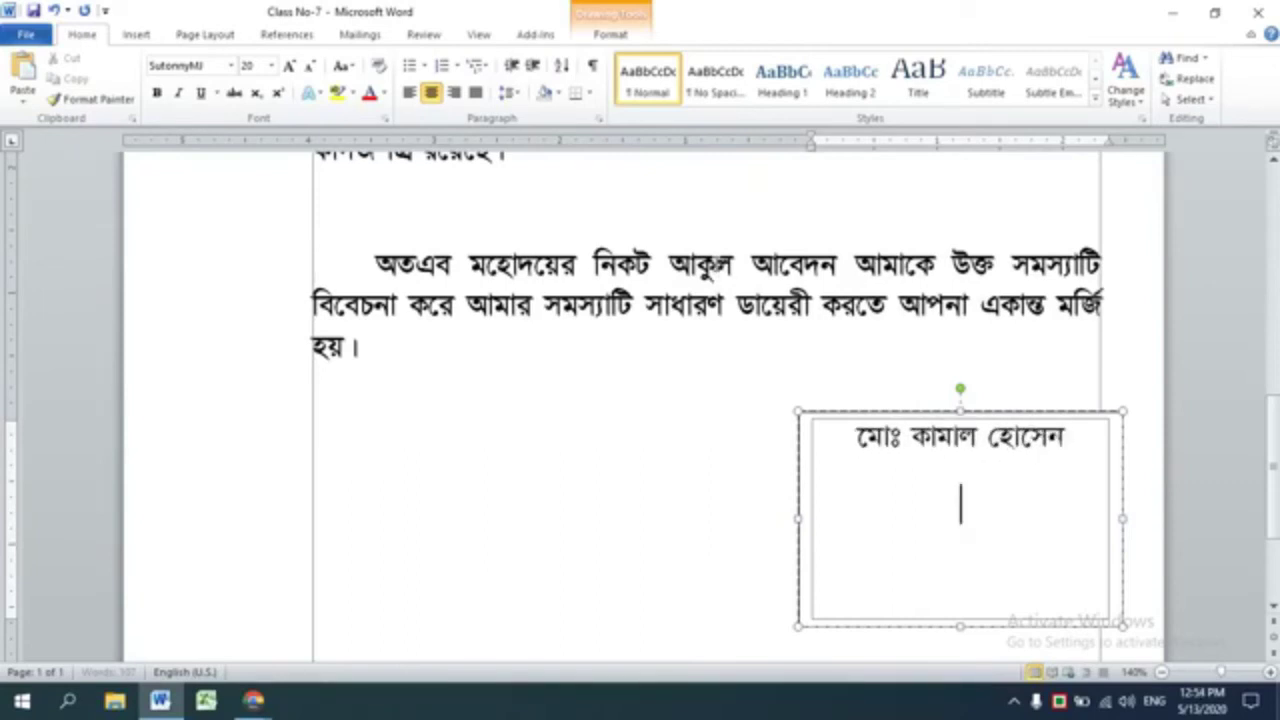
- Give the name line single 1.0 spacing with no space after, and centre it
{"action": "key", "text": "ctrl+l"}
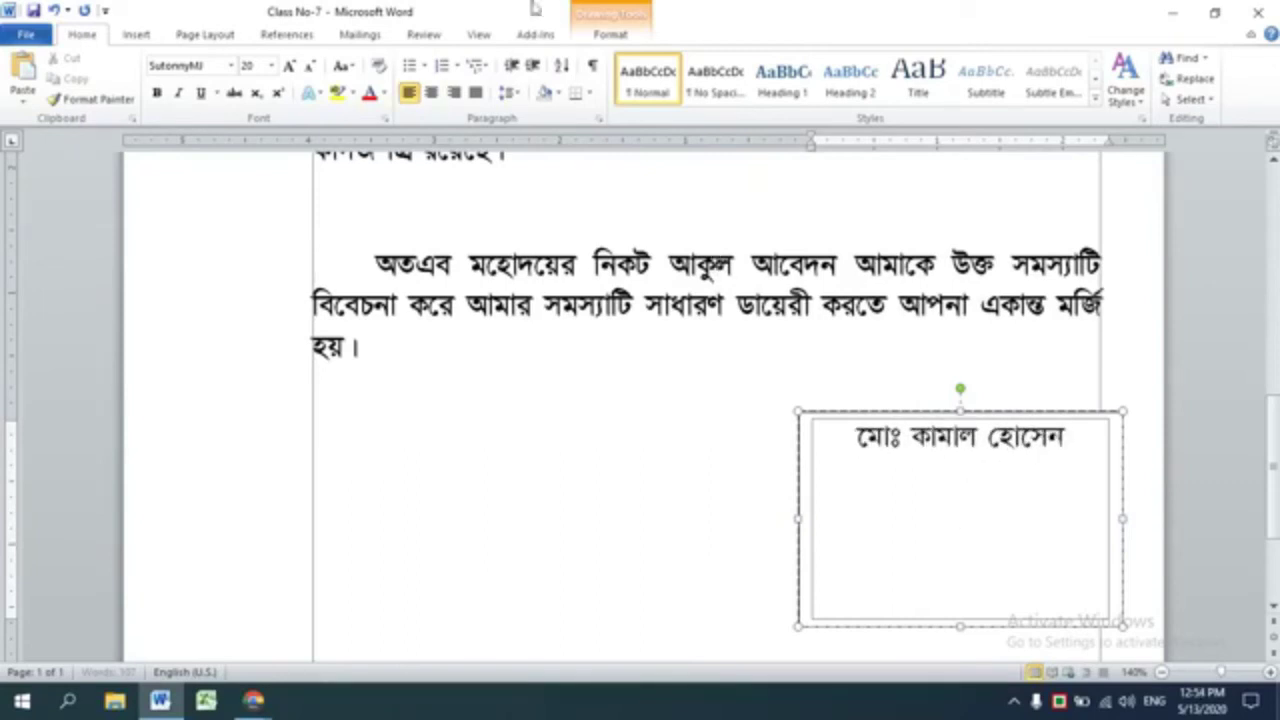
{"action": "left_click", "coordinate": [512, 93]}
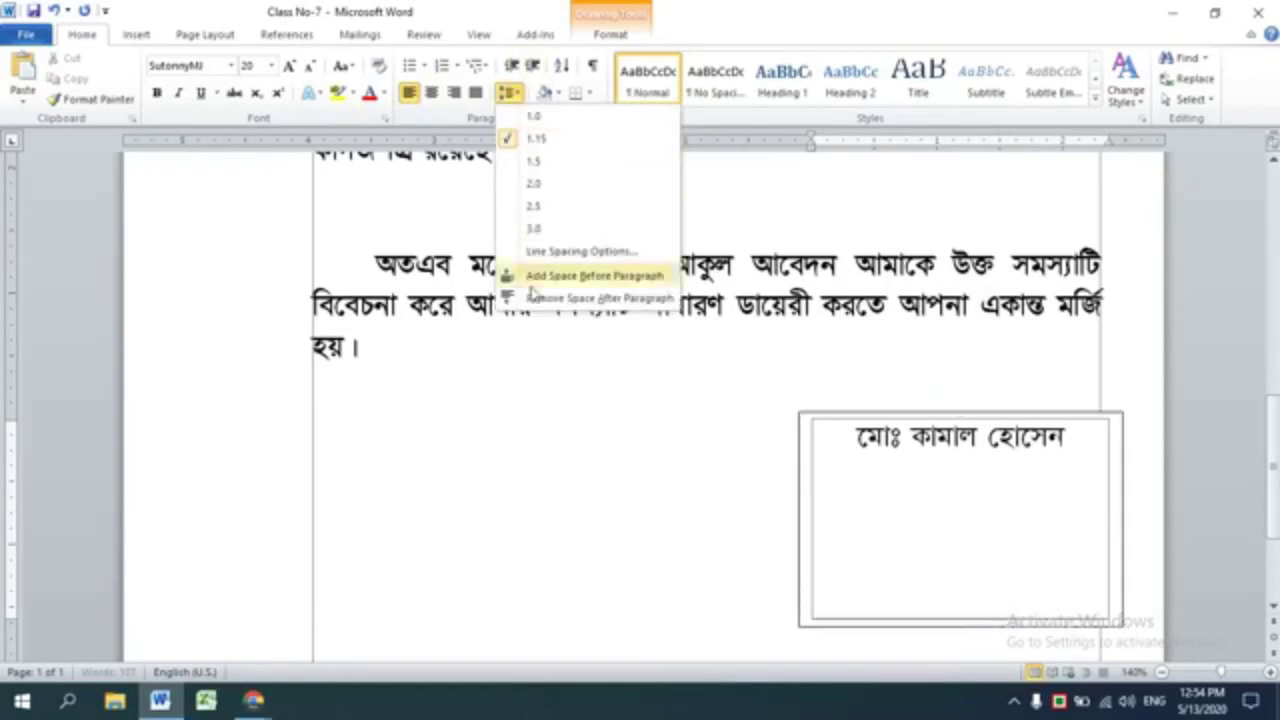
{"action": "left_click", "coordinate": [540, 298]}
{"action": "left_click", "coordinate": [512, 93]}
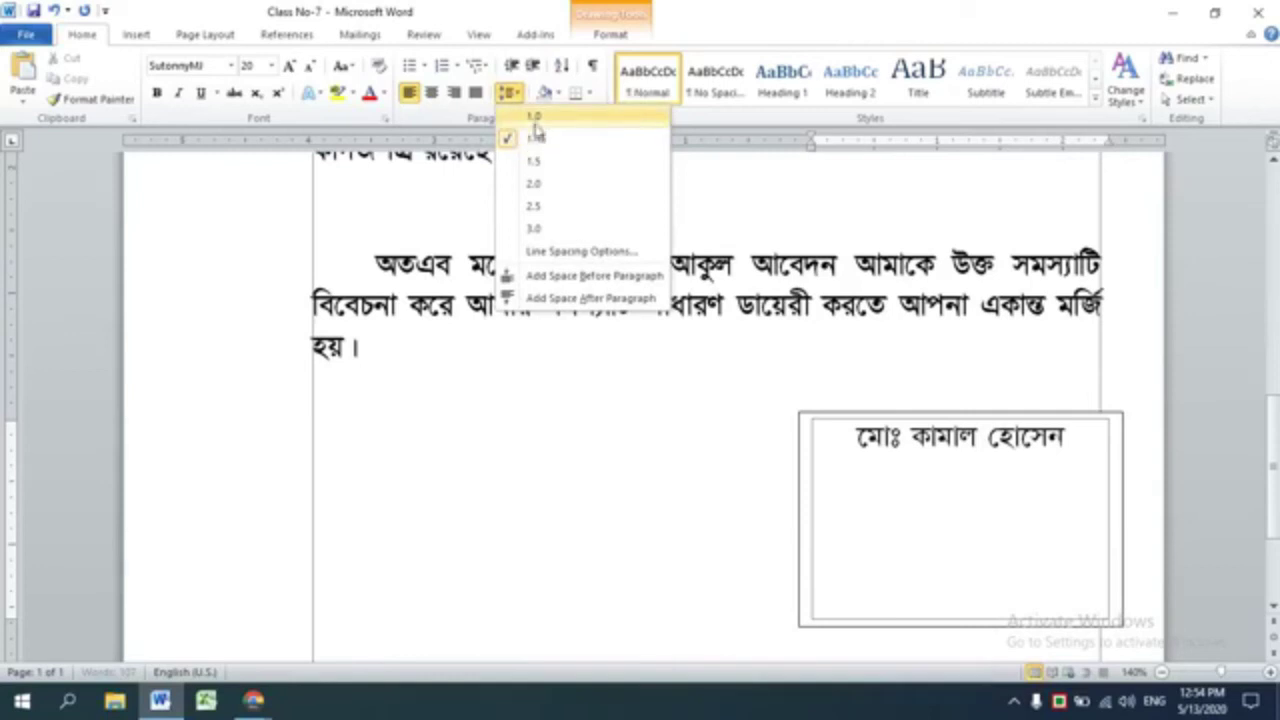
{"action": "left_click", "coordinate": [535, 117]}
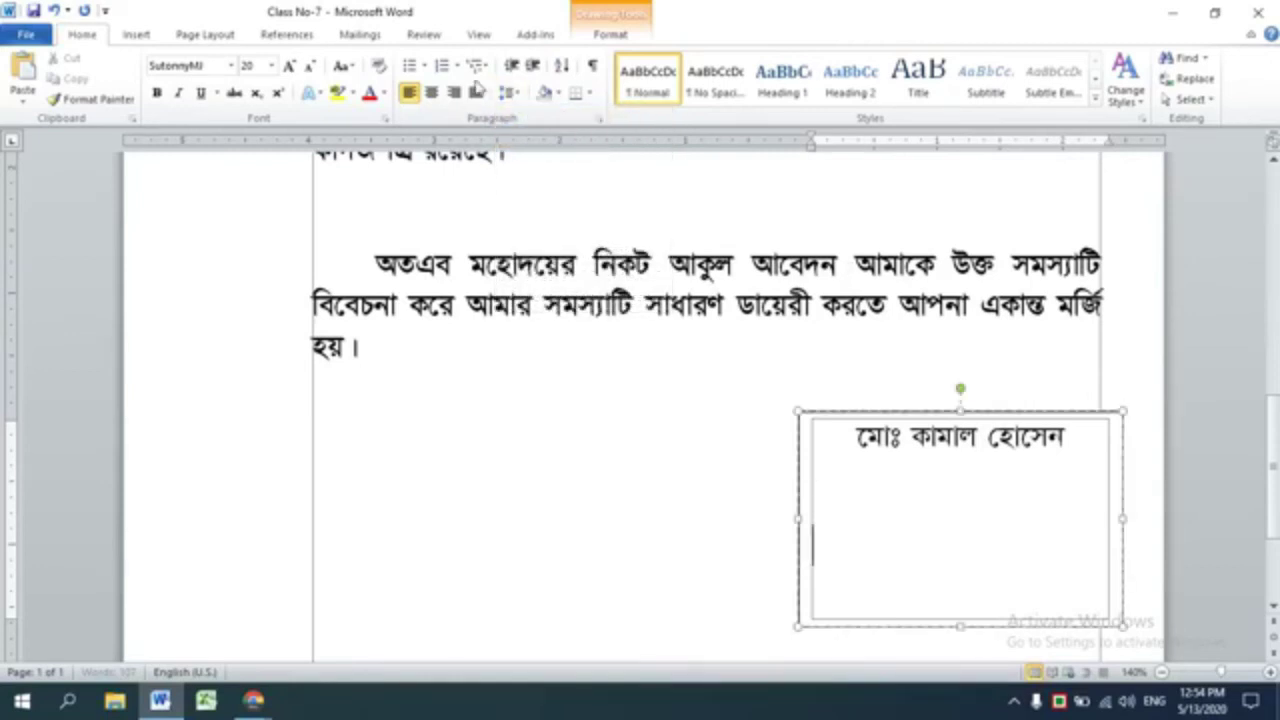
{"action": "left_click", "coordinate": [433, 93]}
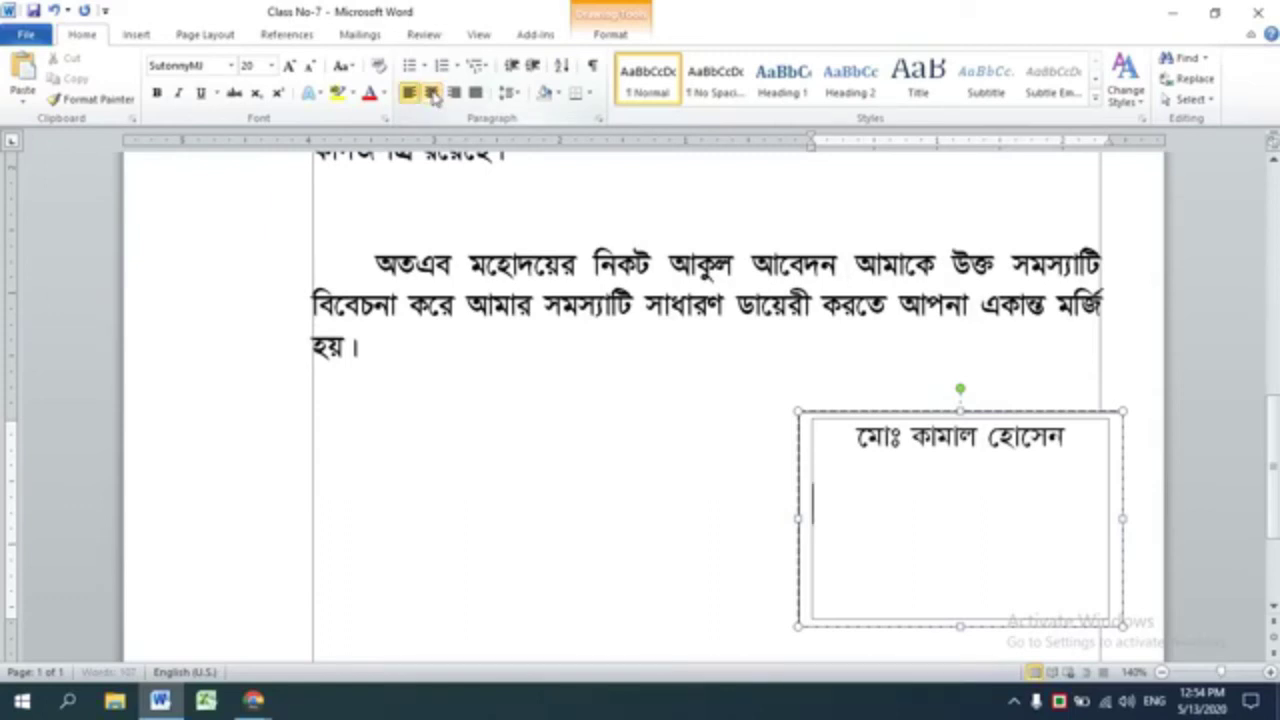
{"action": "left_click", "coordinate": [431, 92]}
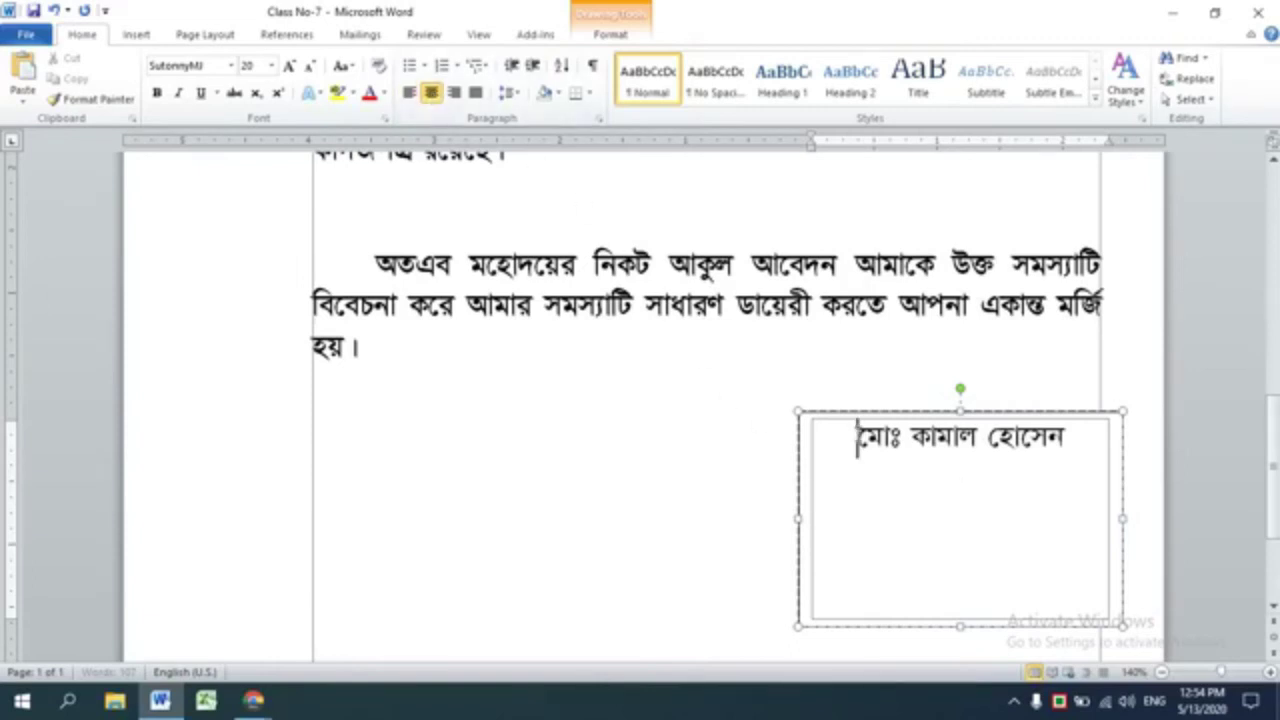
- Add a বিনীত নিবেদক line above the signer's name
{"action": "key", "text": "Return"}
{"action": "double_click", "coordinate": [990, 428]}
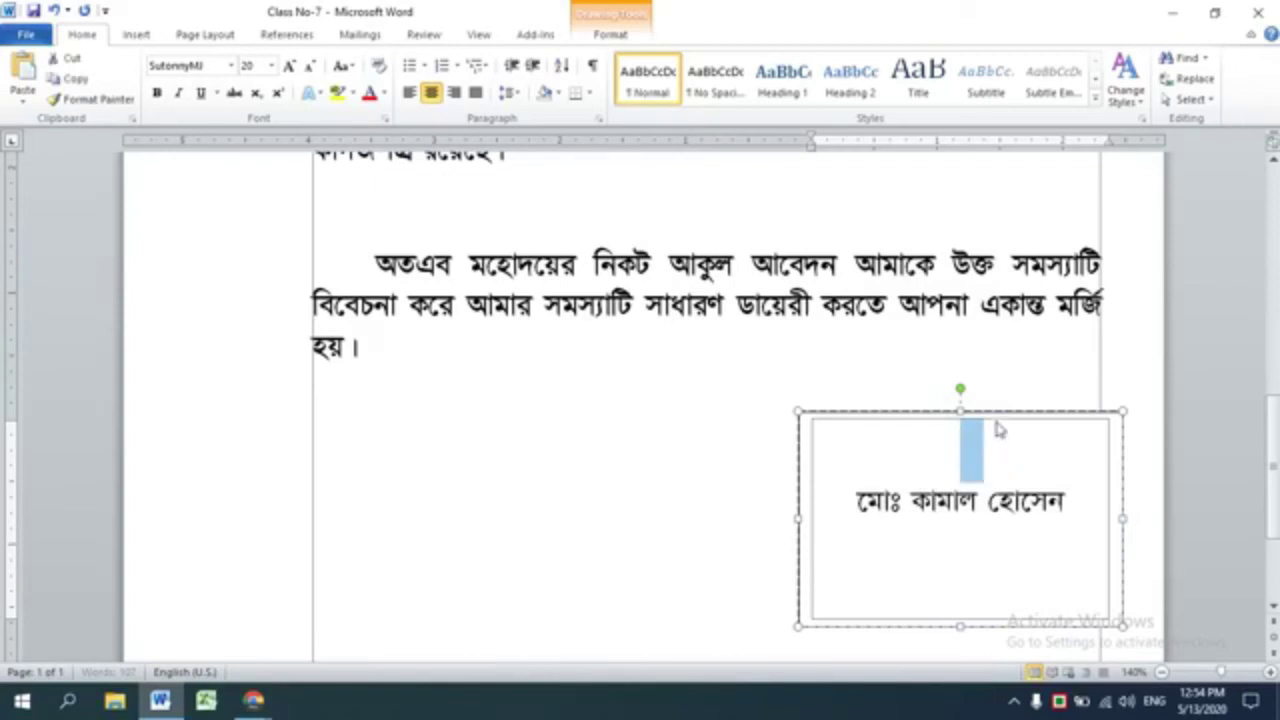
{"action": "left_click", "coordinate": [991, 432]}
{"action": "type", "text": "ি"}
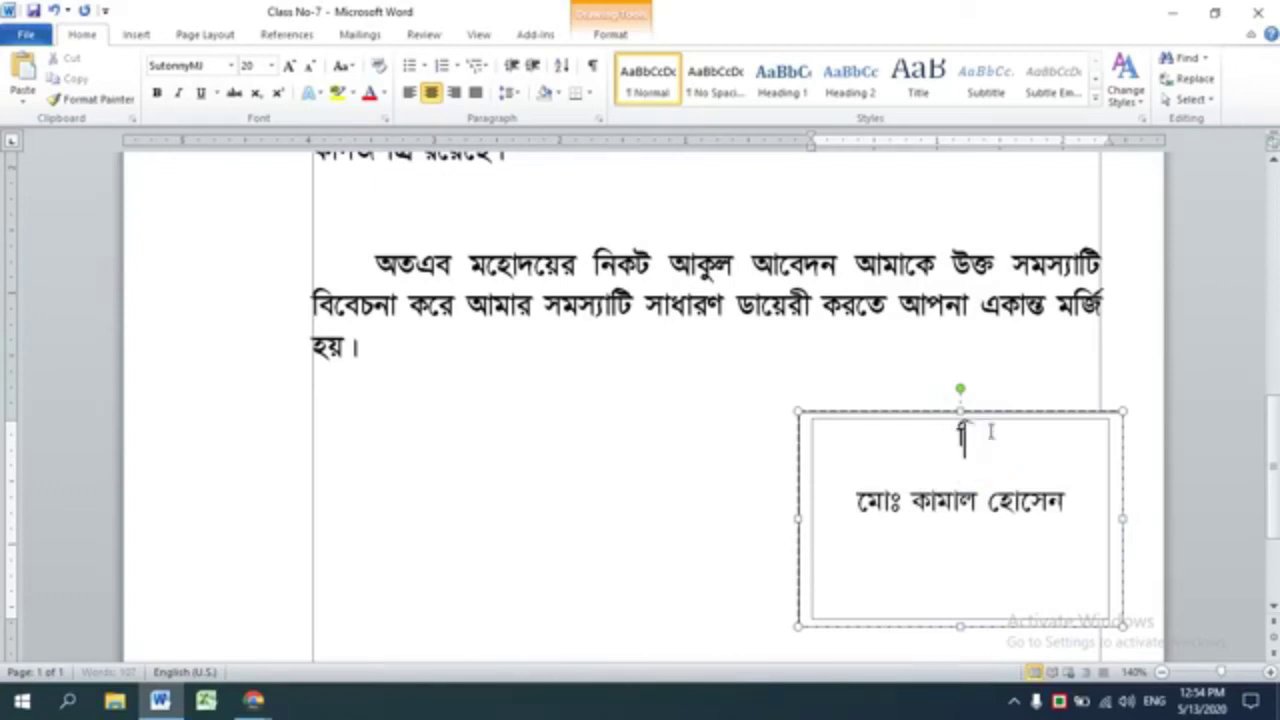
{"action": "type", "text": "বনীত"}
{"action": "type", "text": " ি"}
{"action": "type", "text": "নবেদ"}
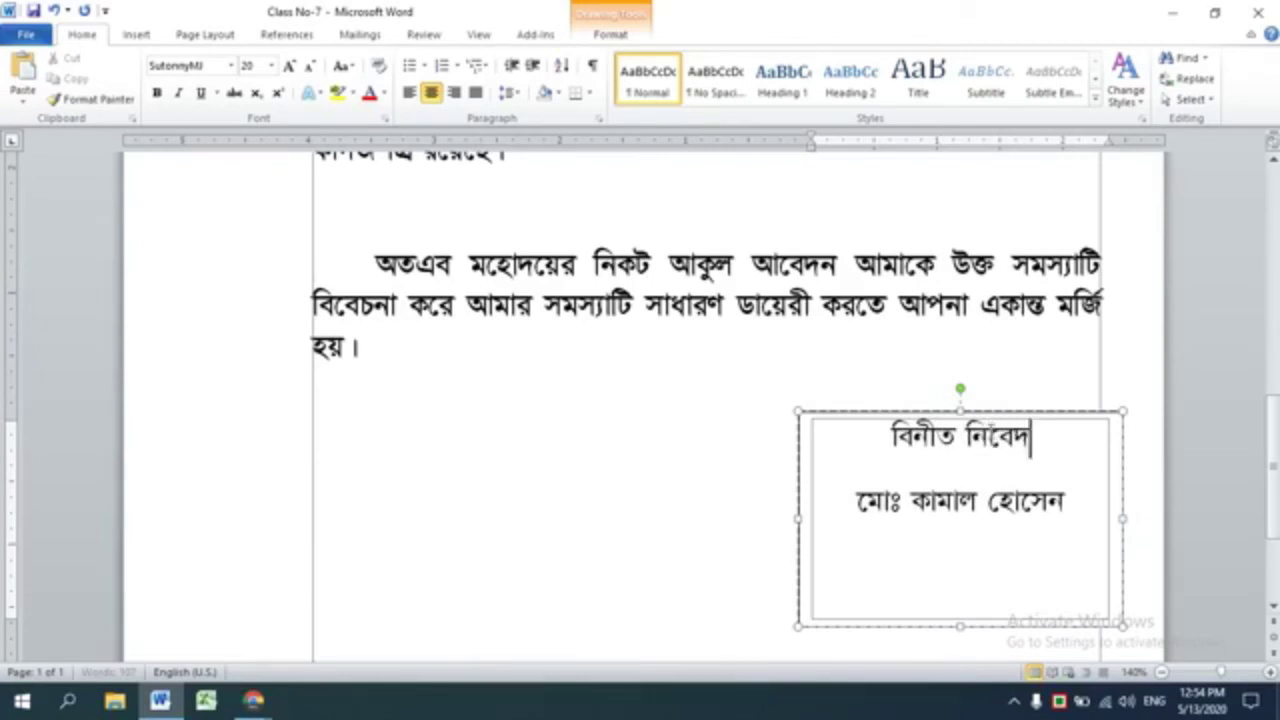
{"action": "type", "text": "ক"}
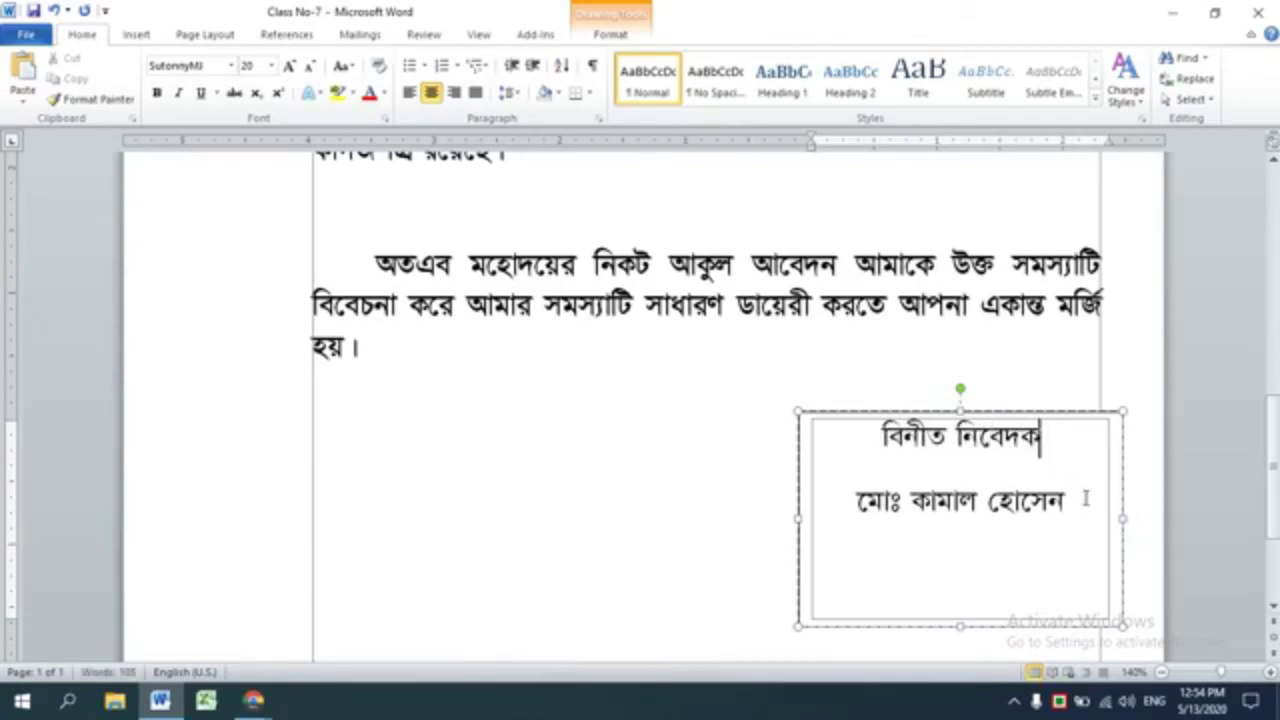
- Start a new line below the name and remove the extra paragraph spacing
{"action": "left_click", "coordinate": [1085, 498]}
{"action": "key", "text": "Return"}
{"action": "key", "text": "Return"}
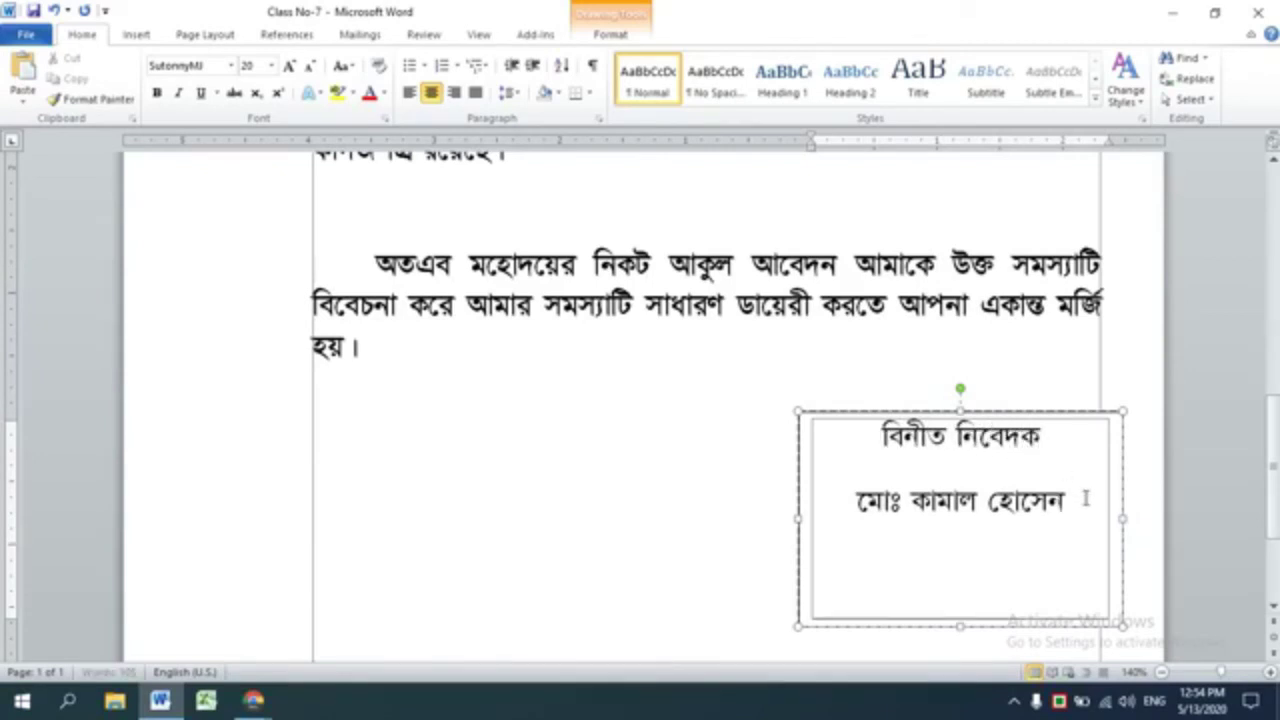
{"action": "type", "text": "তারি"}
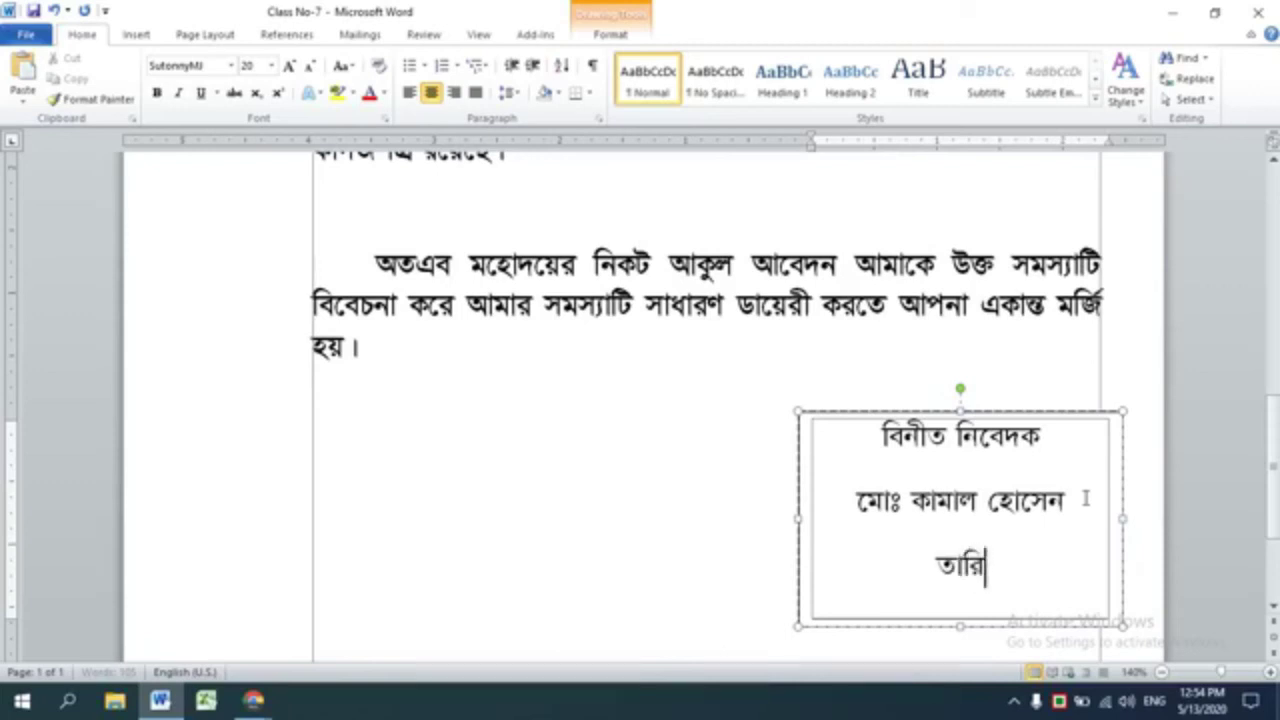
{"action": "type", "text": "খ"}
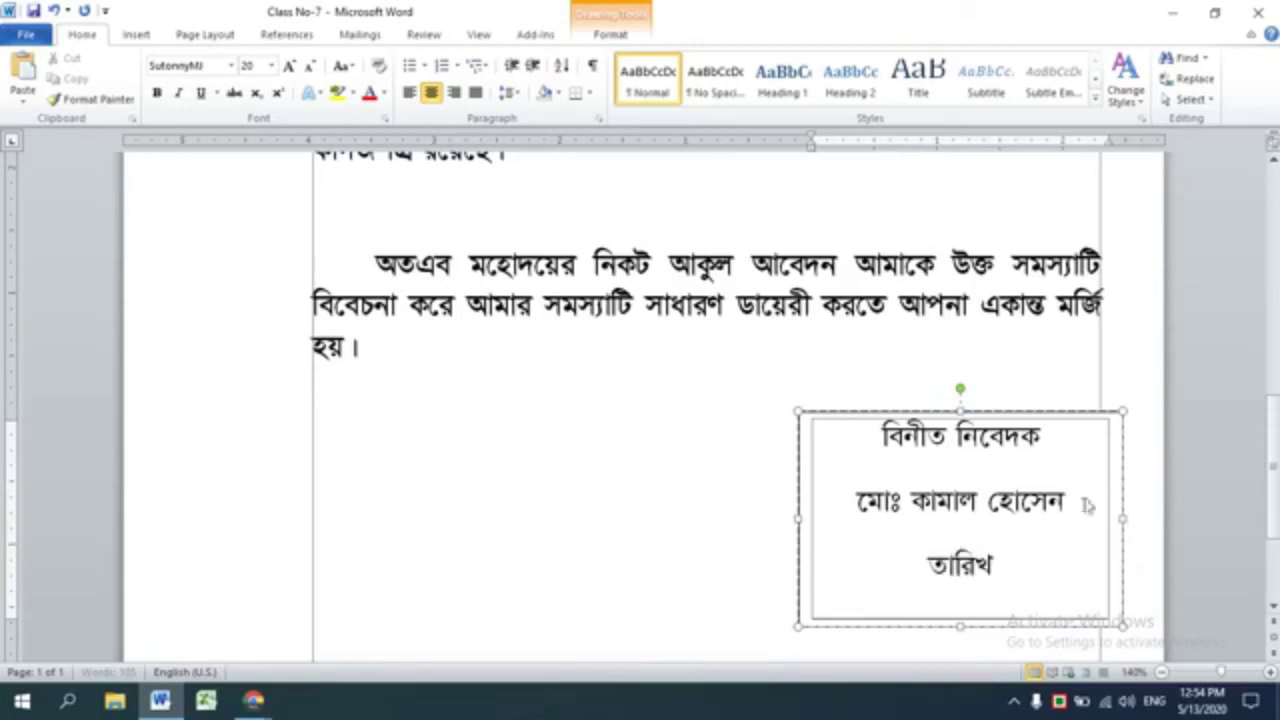
{"action": "key", "text": "BackSpace"}
{"action": "key", "text": "BackSpace"}
{"action": "key", "text": "BackSpace"}
{"action": "key", "text": "BackSpace"}
{"action": "key", "text": "BackSpace"}
{"action": "key", "text": "BackSpace"}
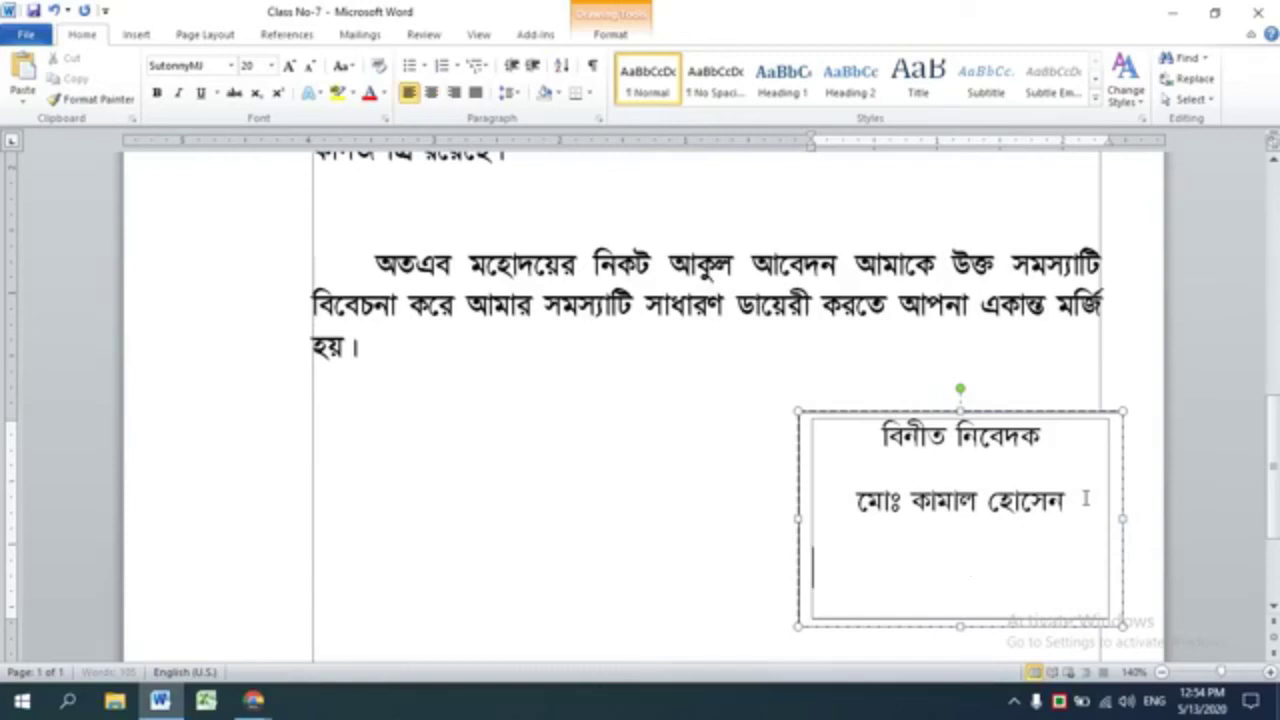
{"action": "key", "text": "BackSpace"}
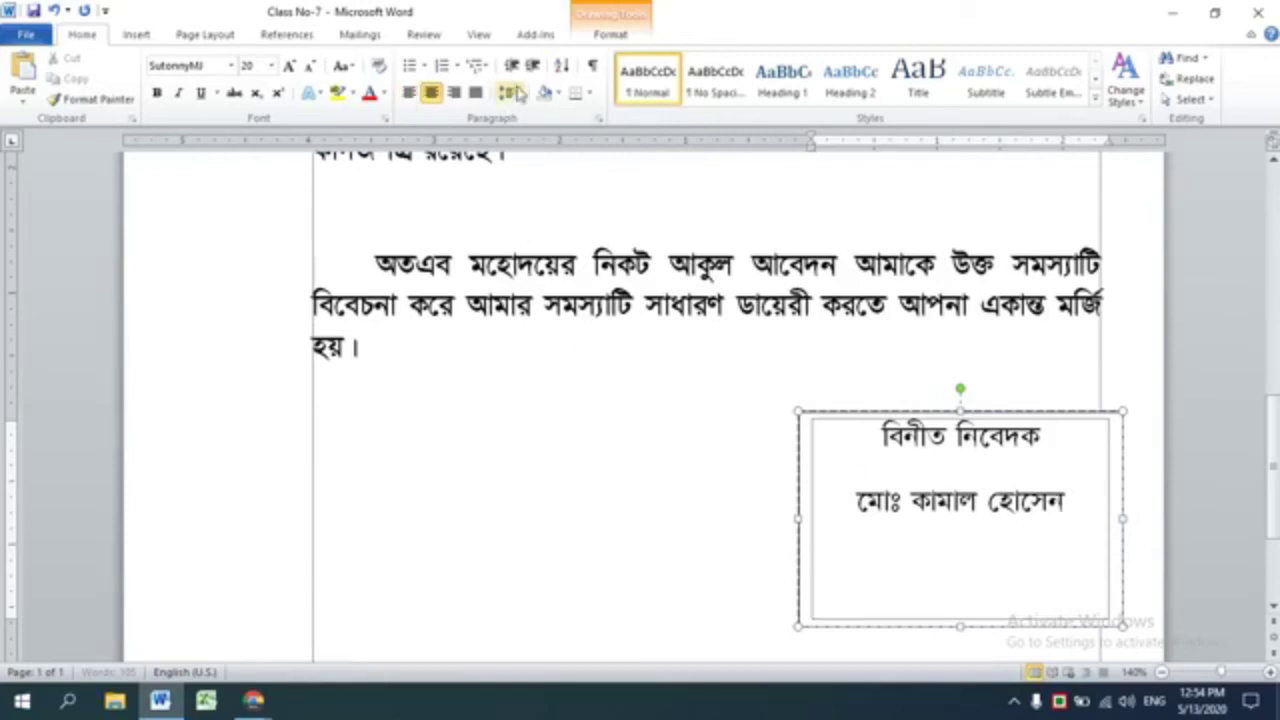
{"action": "left_click", "coordinate": [510, 92]}
{"action": "left_click", "coordinate": [540, 298]}
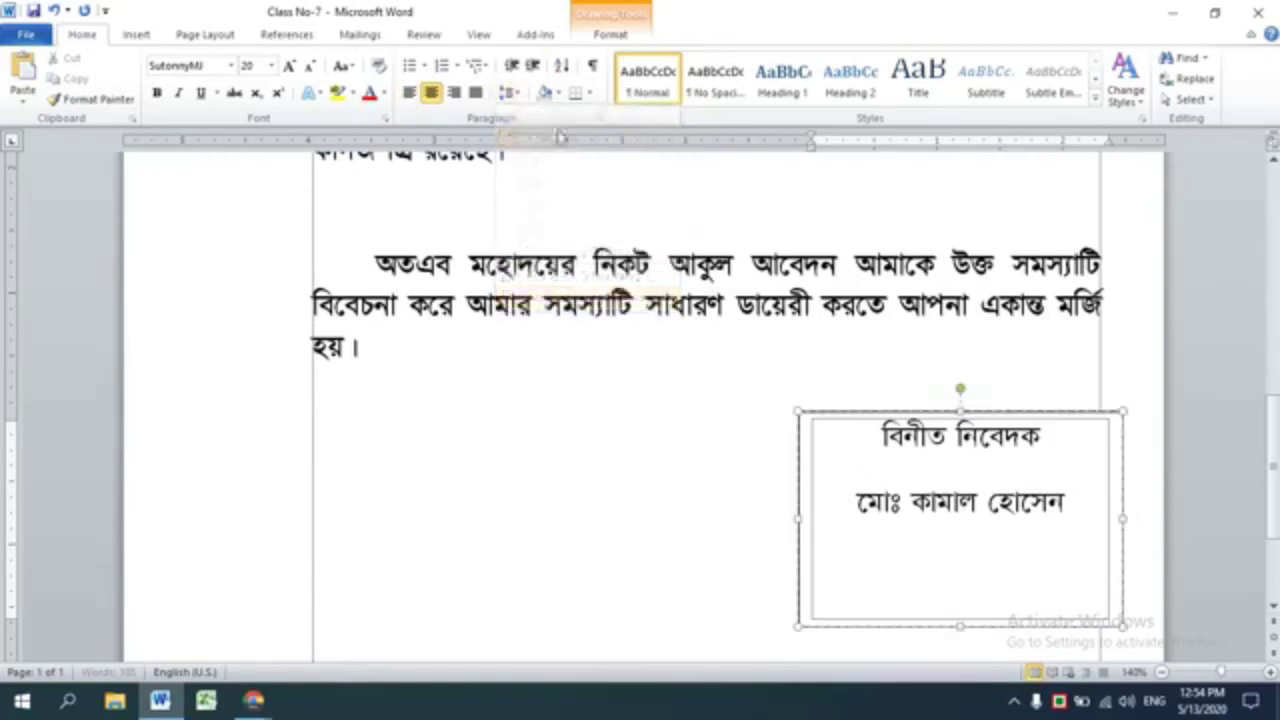
{"action": "left_click", "coordinate": [510, 92]}
{"action": "left_click", "coordinate": [535, 140]}
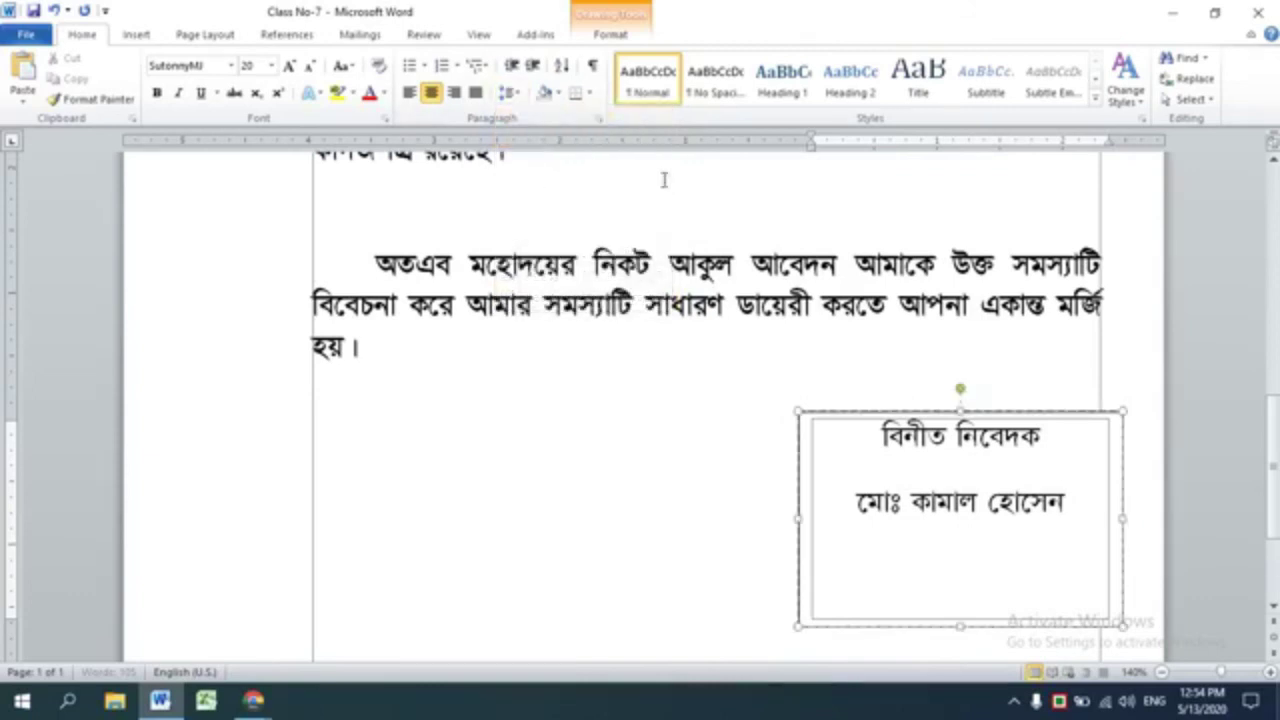
- Type the mobile-number line, then the date line 'তারিখ ঃ ৪/৫/২০'
{"action": "type", "text": "মোবাই"}
{"action": "type", "text": "ল"}
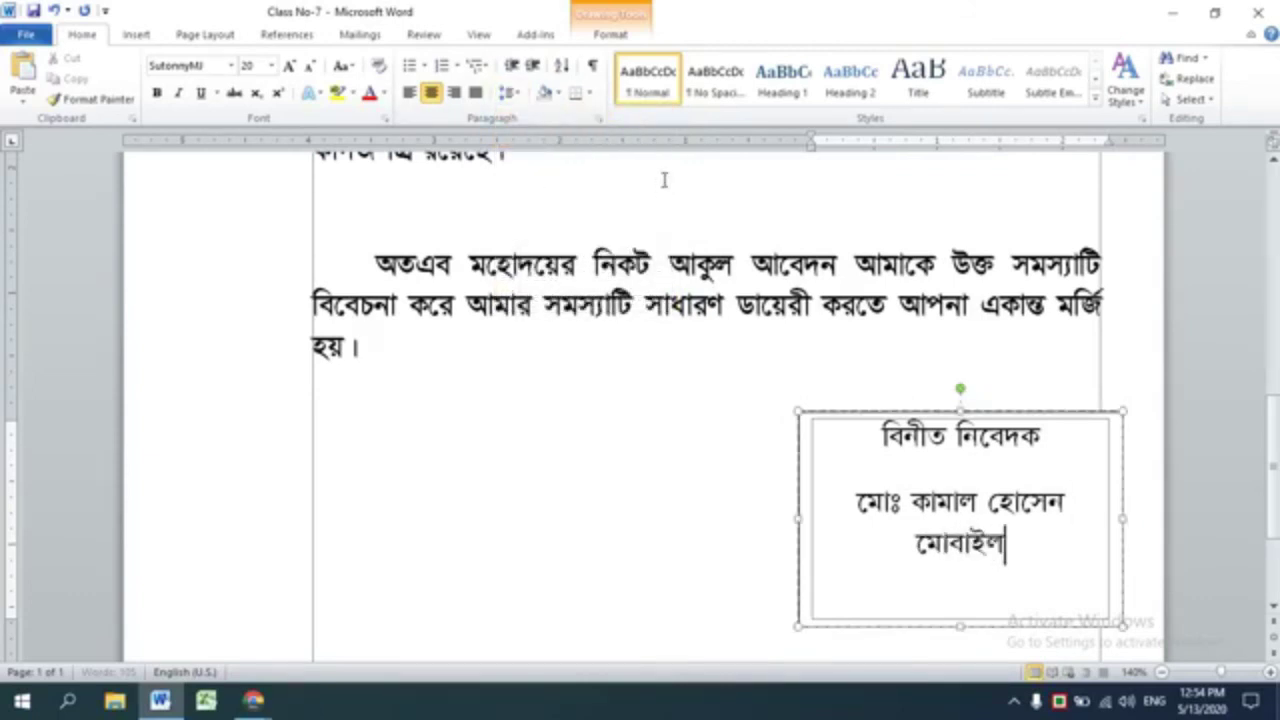
{"action": "type", "text": " নং"}
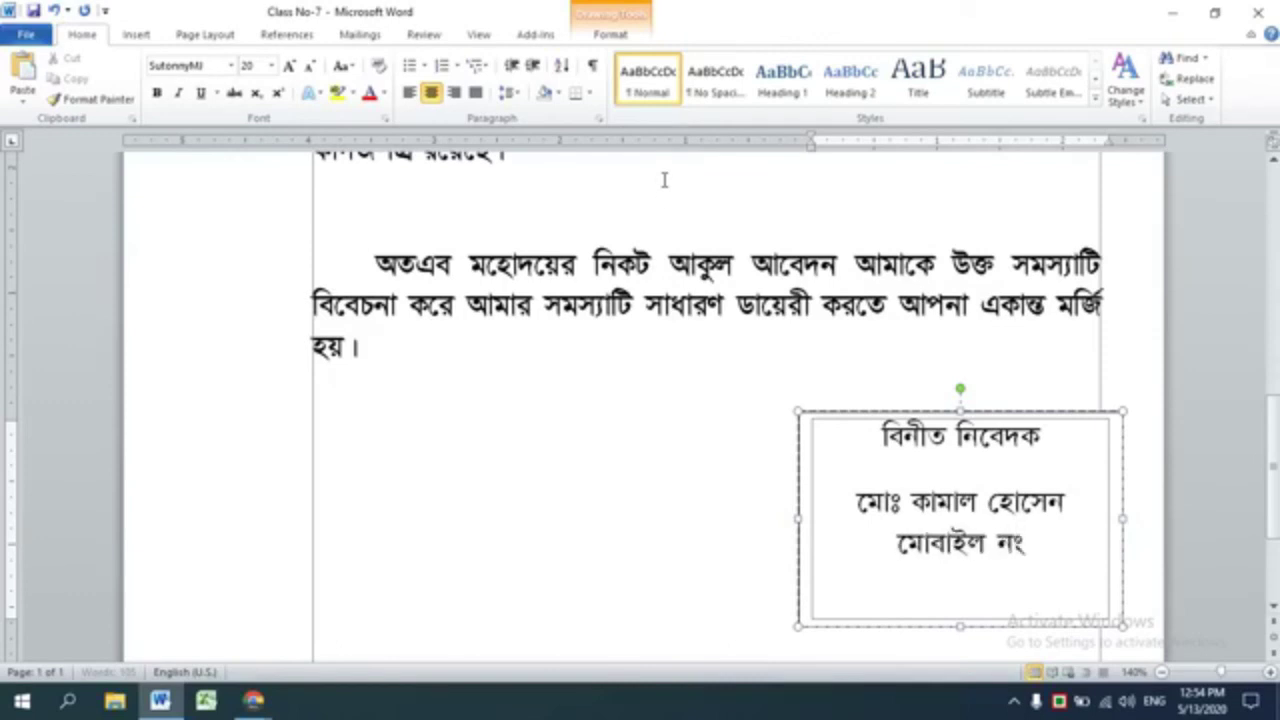
{"action": "type", "text": " ০১৪"}
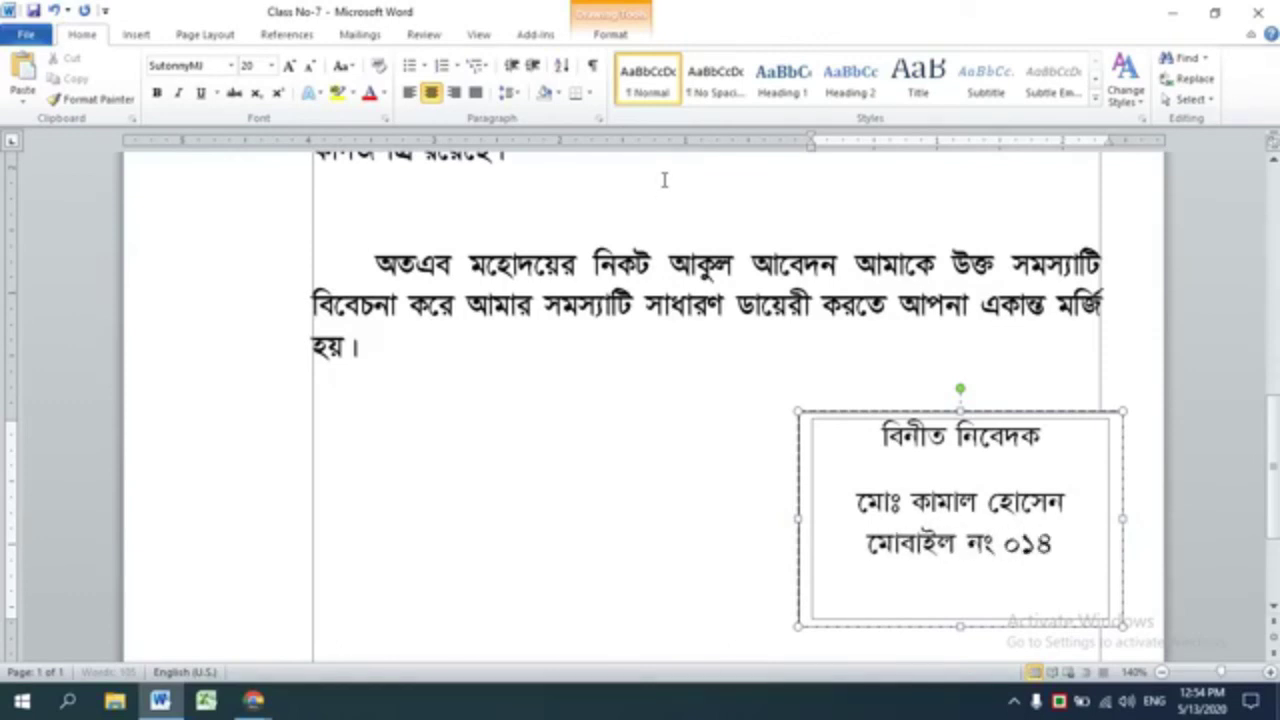
{"action": "type", "text": "৭৫৪৮৭"}
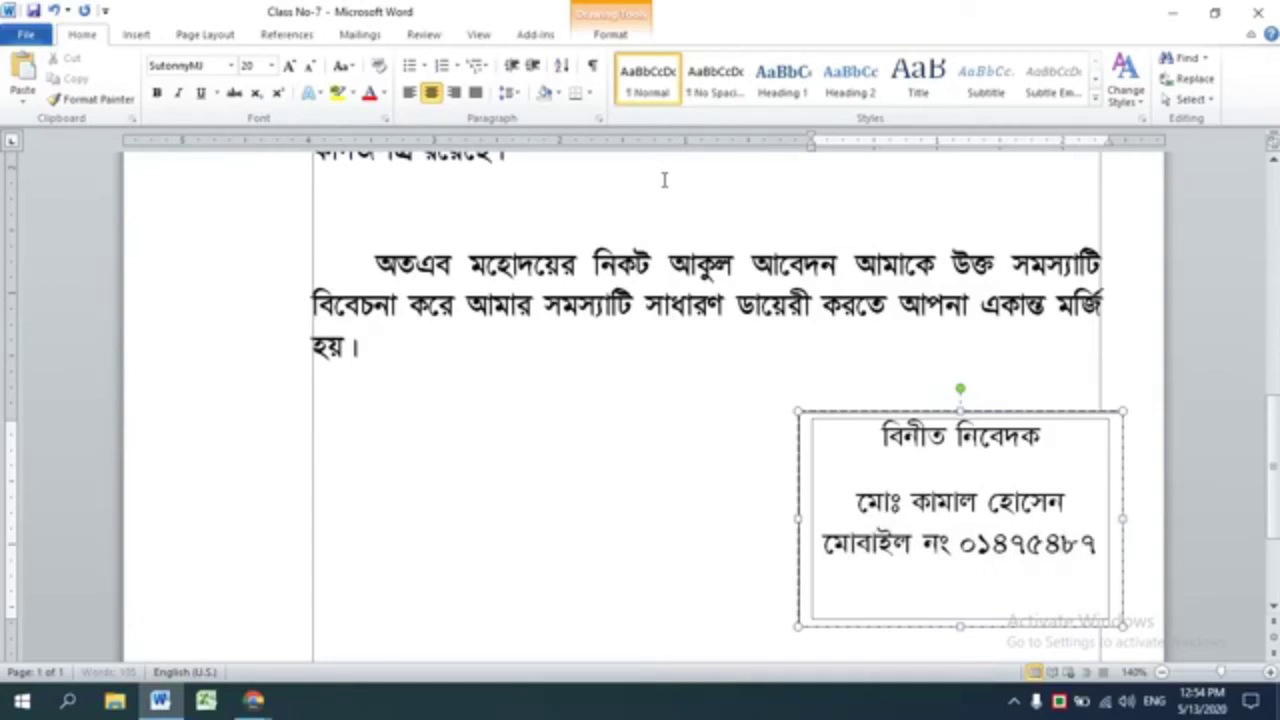
{"action": "key", "text": "Return"}
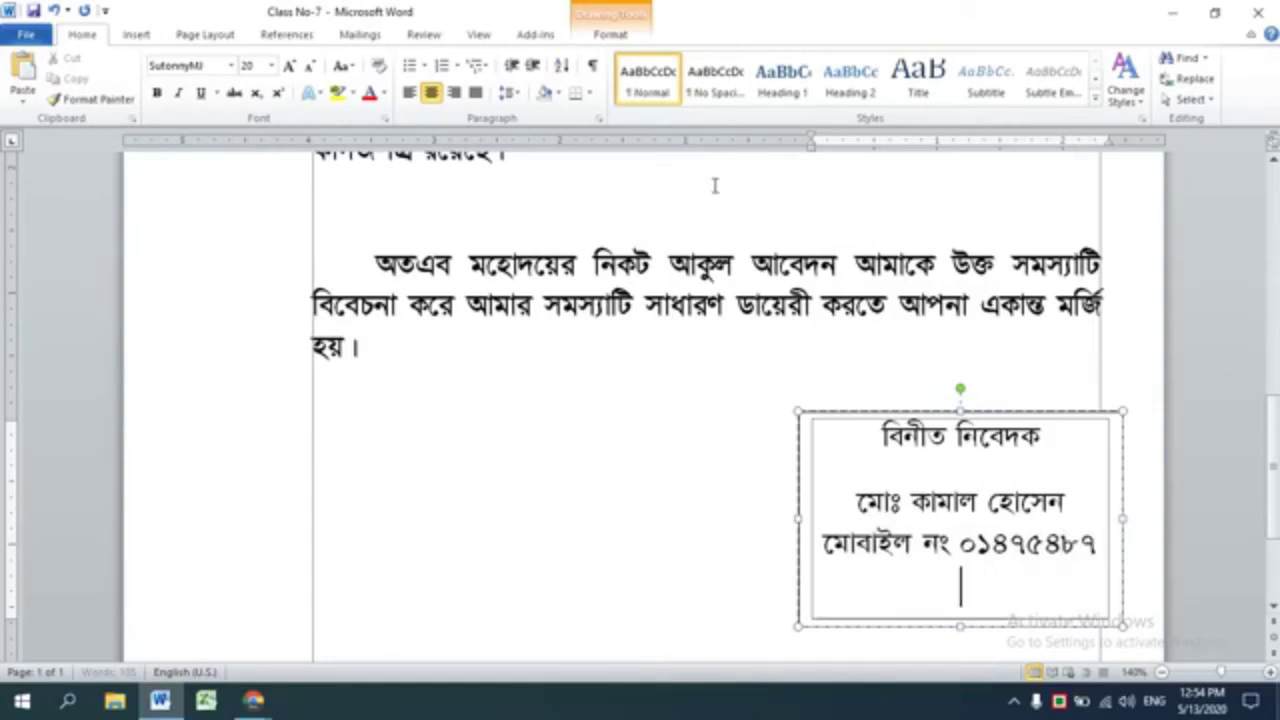
{"action": "type", "text": "তা"}
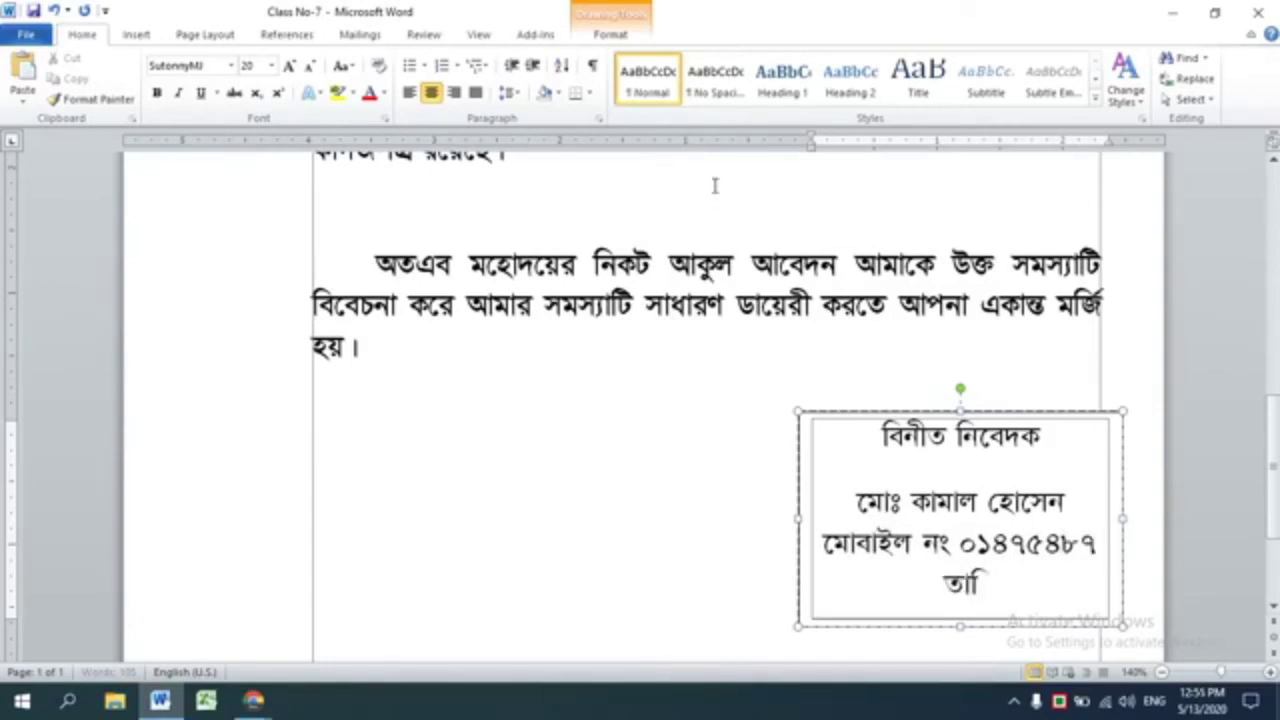
{"action": "type", "text": "রিখ"}
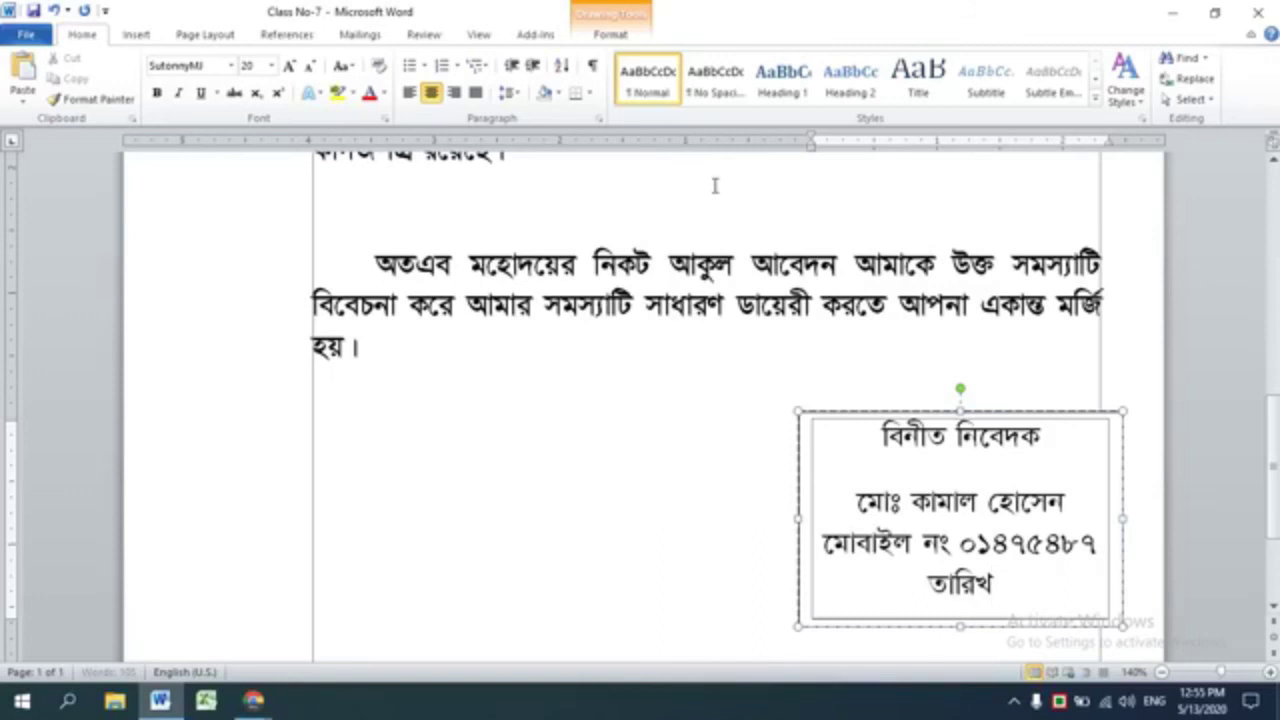
{"action": "type", "text": " ঃ "}
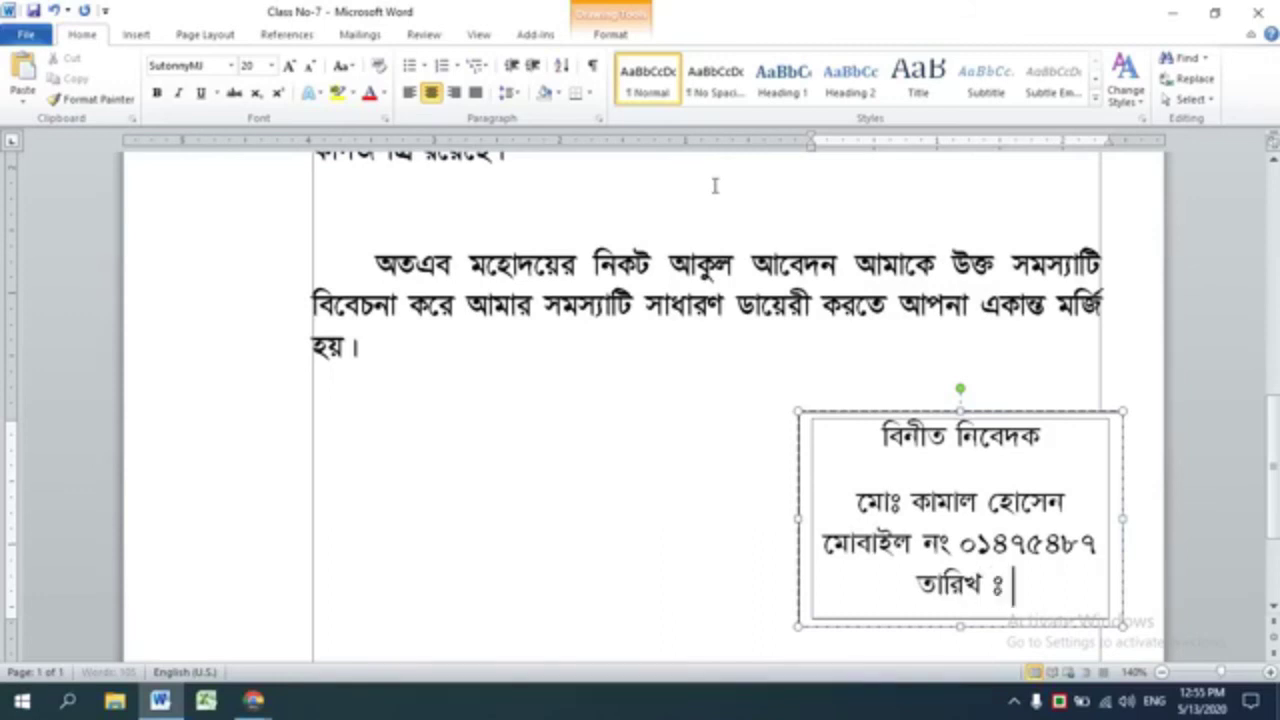
{"action": "type", "text": "৪/৫/"}
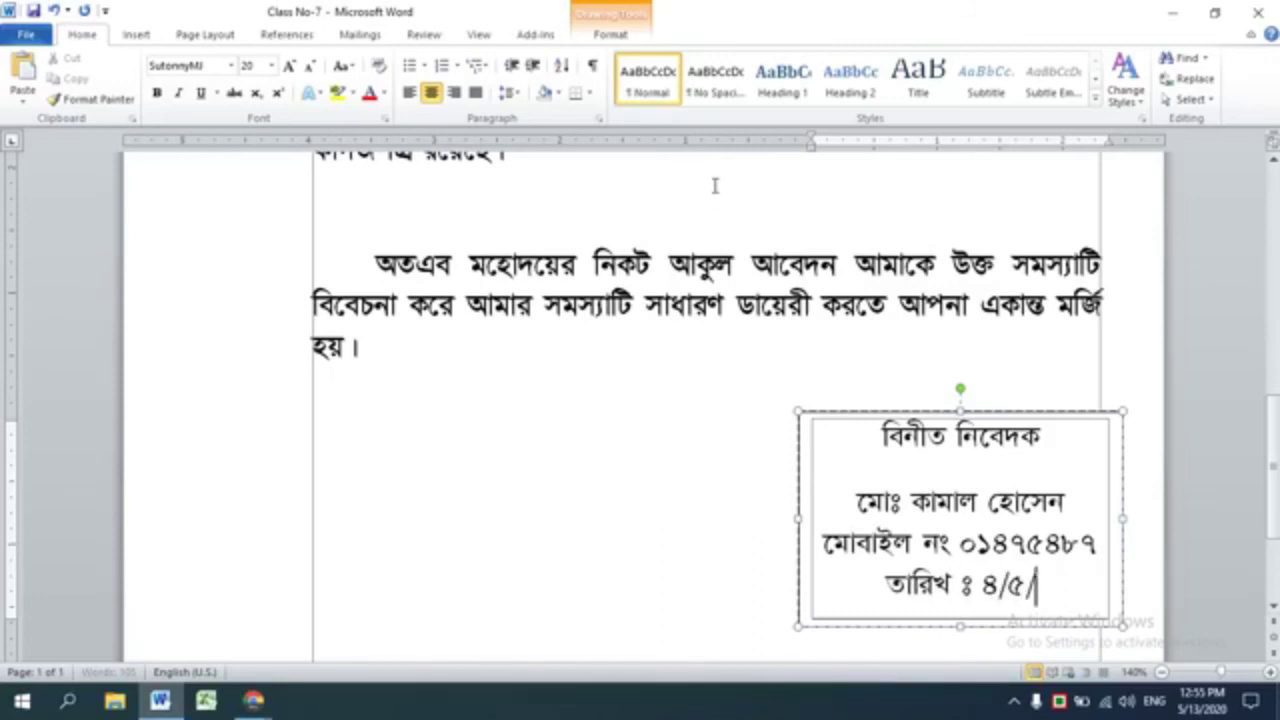
{"action": "type", "text": "২০"}
- Move the signature box to the lower left under the closing paragraph, then copy it to the right
{"action": "left_click", "coordinate": [698, 485]}
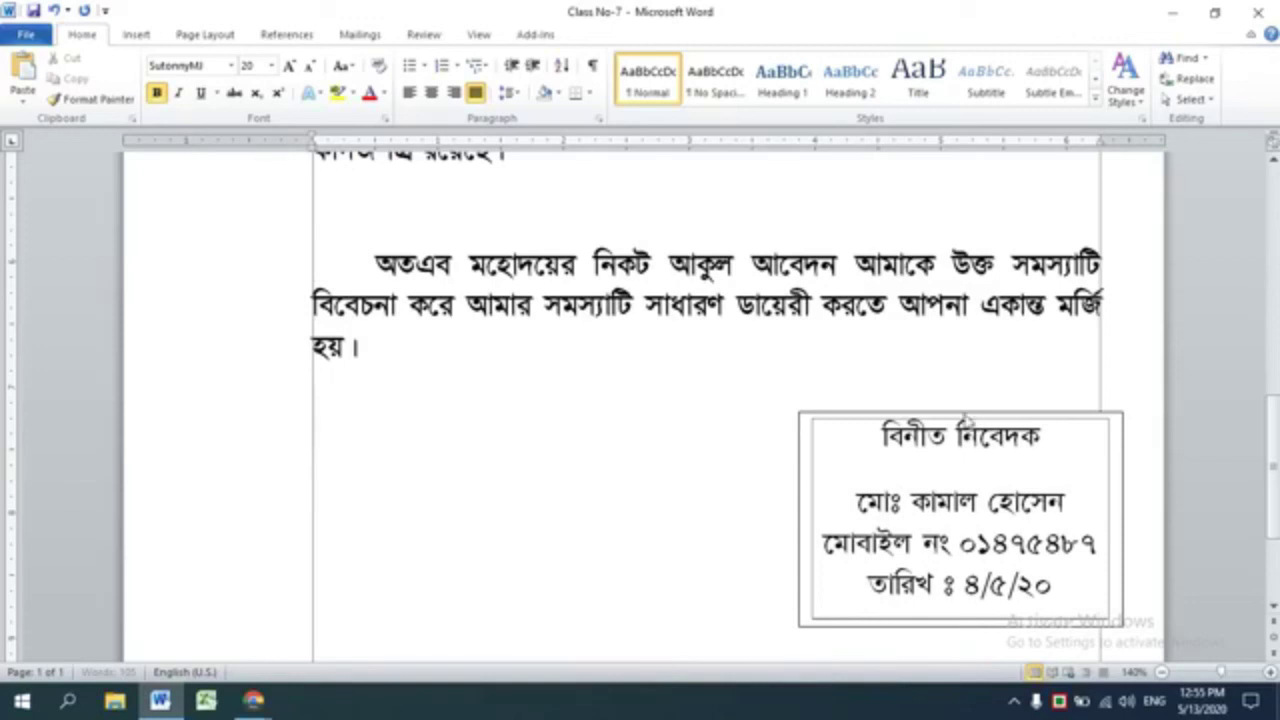
{"action": "left_click", "coordinate": [968, 413]}
{"action": "mouse_move", "coordinate": [997, 413]}
{"action": "left_mouse_down"}
{"action": "mouse_move", "coordinate": [355, 438]}
{"action": "mouse_move", "coordinate": [633, 405]}
{"action": "left_mouse_up"}
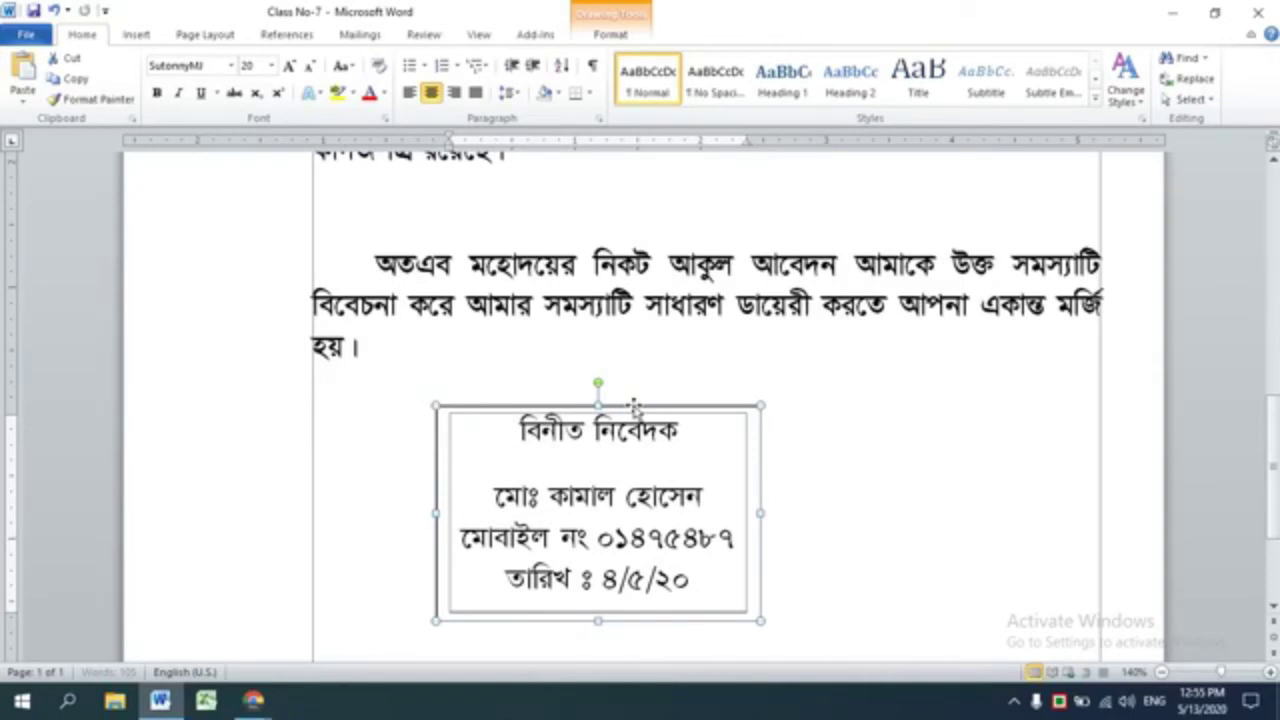
{"action": "left_click_drag", "start_coordinate": [633, 405], "coordinate": [320, 426]}
{"action": "scroll", "coordinate": [320, 426], "scroll_direction": "down", "scroll_amount": 1}
{"action": "scroll", "coordinate": [310, 400], "scroll_direction": "down", "scroll_amount": 2}
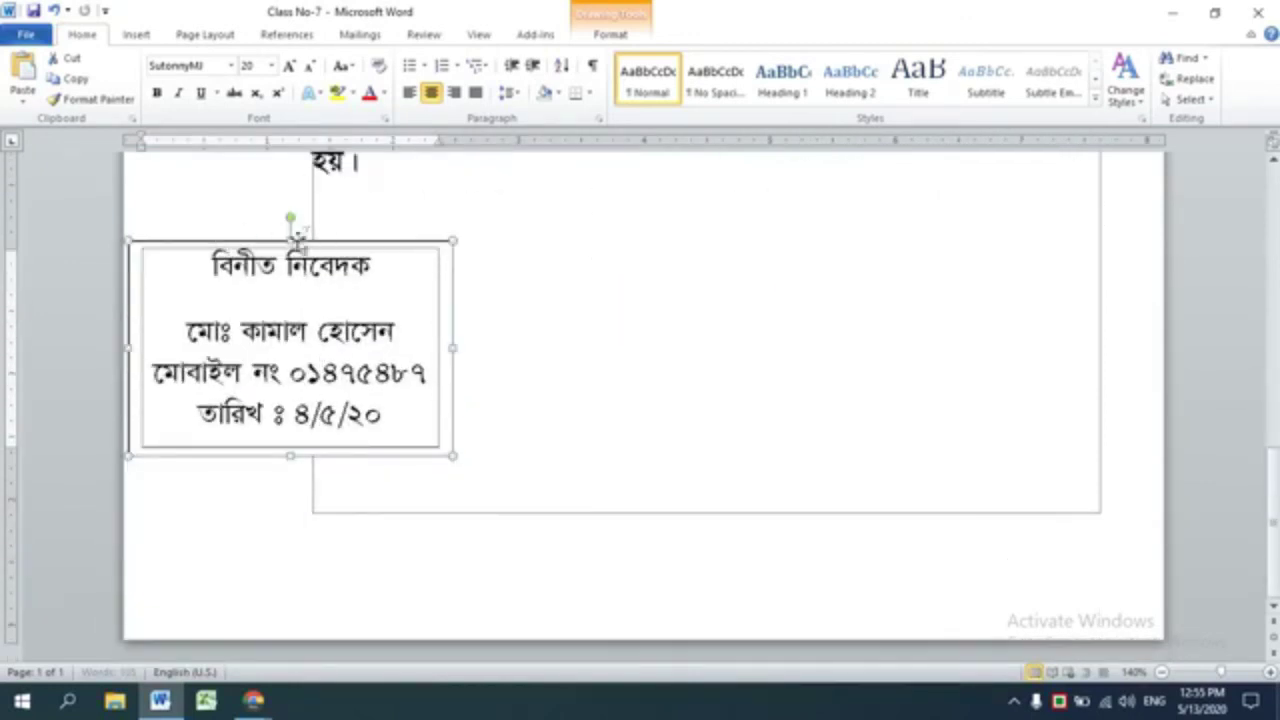
{"action": "left_click_drag", "start_coordinate": [324, 242], "coordinate": [386, 297]}
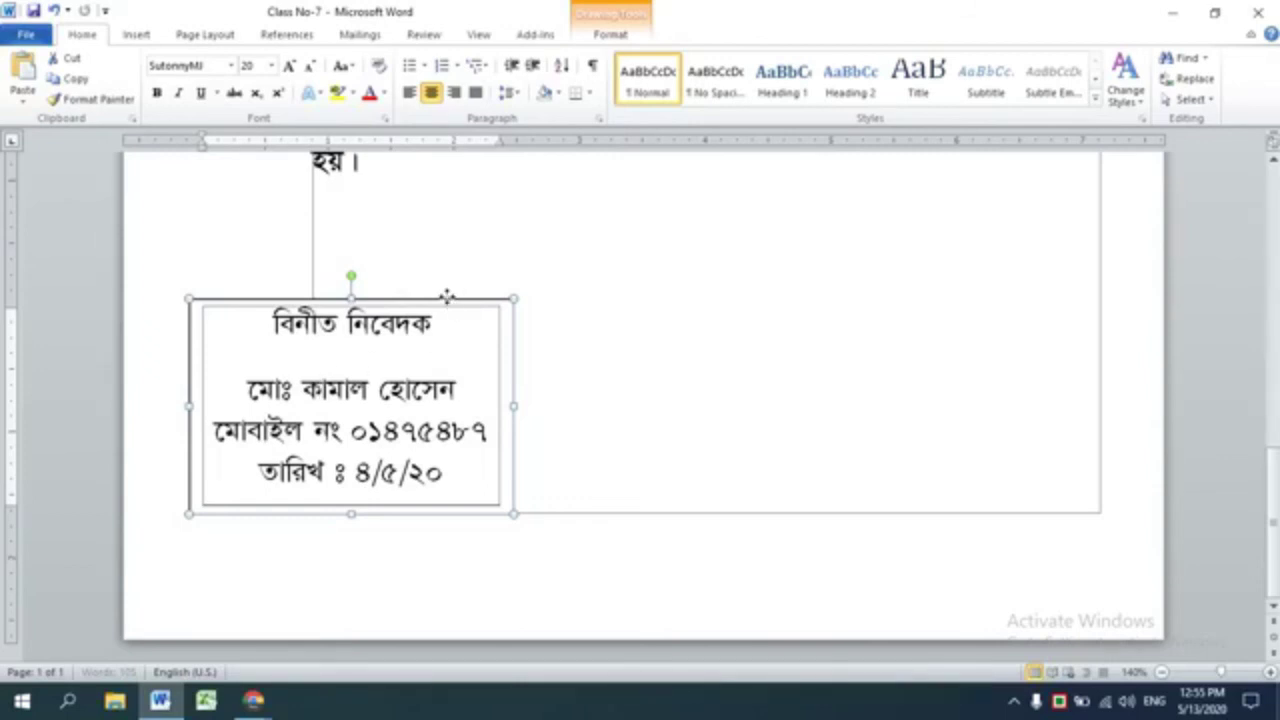
{"action": "mouse_move", "coordinate": [447, 297]}
{"action": "left_mouse_down"}
{"action": "mouse_move", "coordinate": [808, 297]}
{"action": "mouse_move", "coordinate": [1010, 402]}
{"action": "left_mouse_up"}
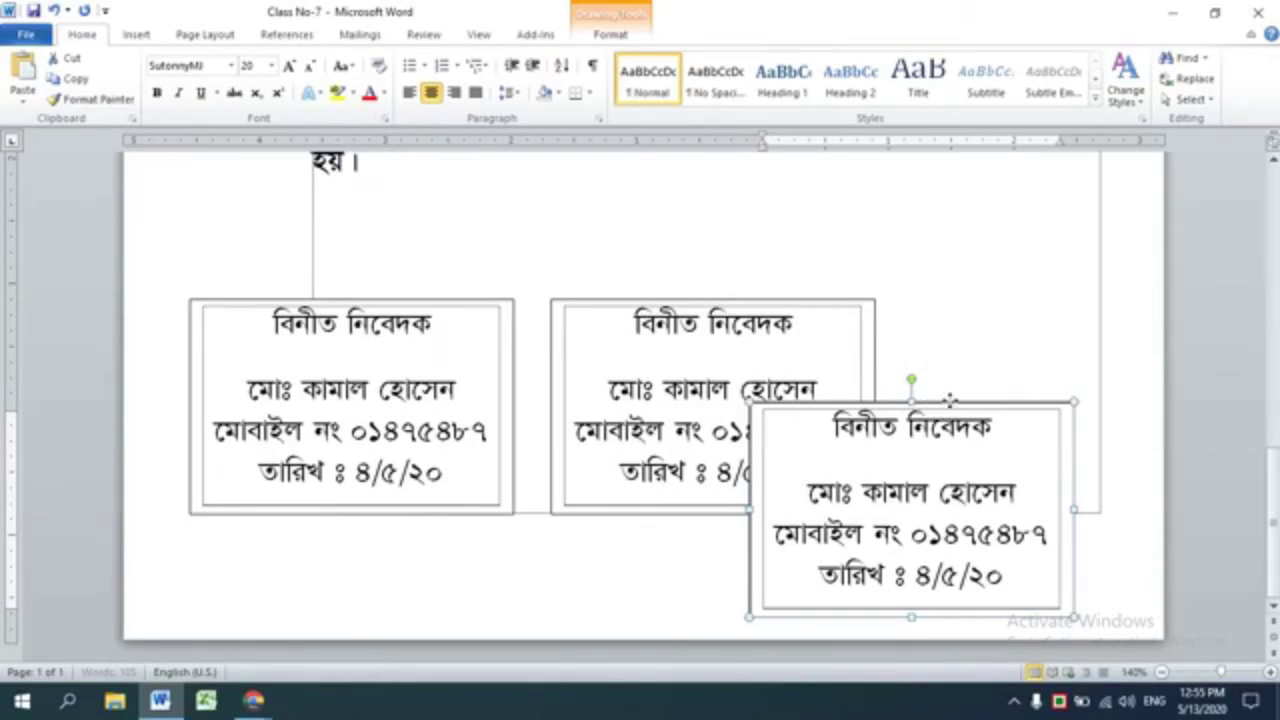
- Make two more copies of the signature box, then delete the upper-right copy
{"action": "left_click_drag", "start_coordinate": [949, 399], "coordinate": [940, 222]}
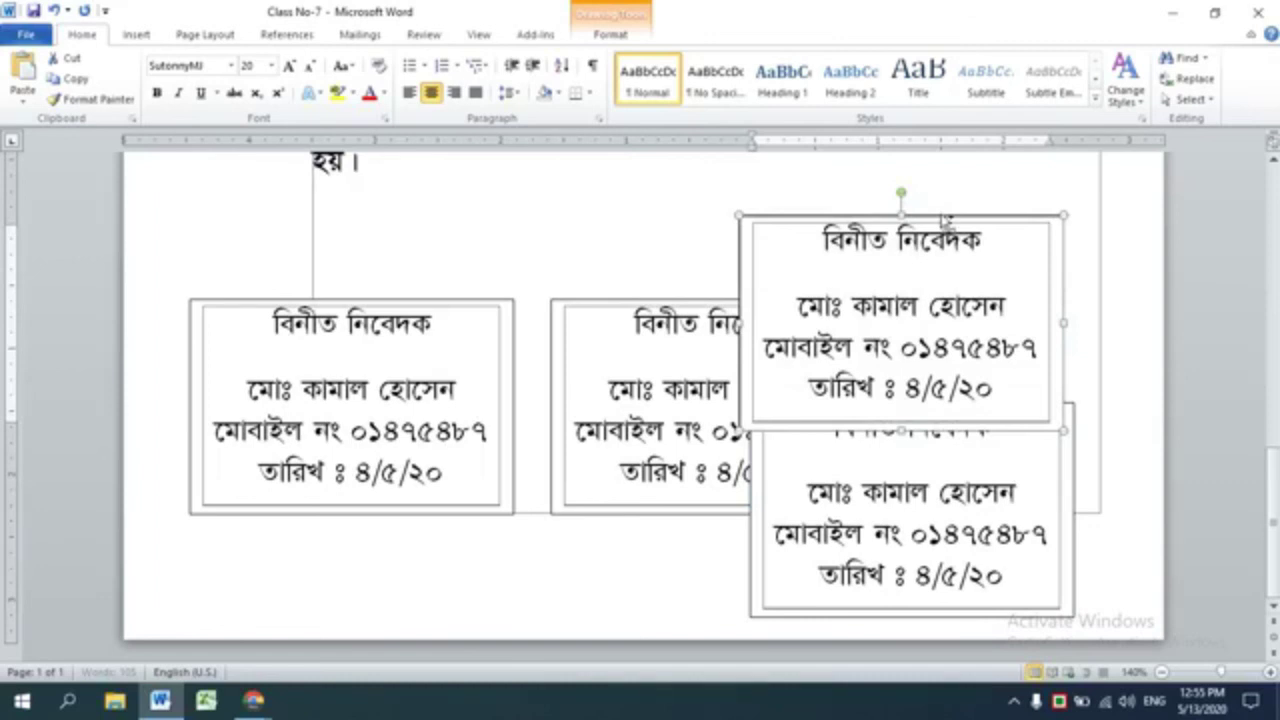
{"action": "left_click_drag", "start_coordinate": [945, 220], "coordinate": [506, 218]}
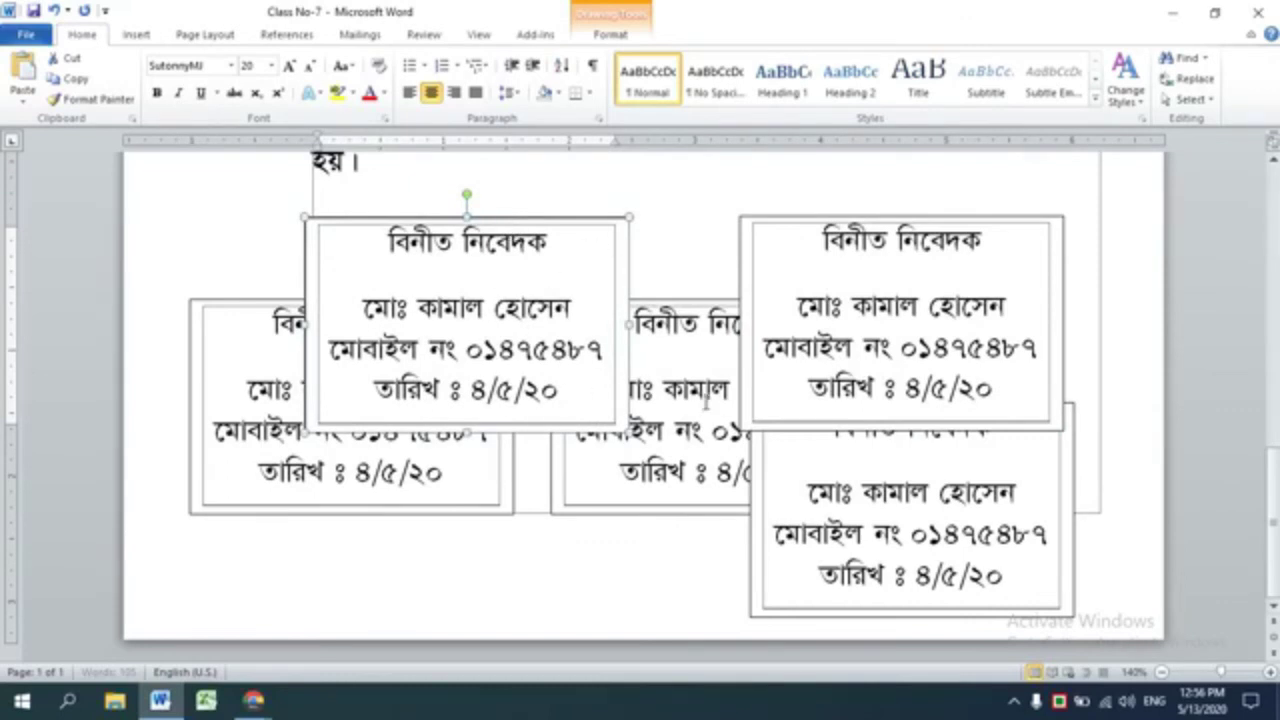
{"action": "left_click", "coordinate": [891, 452]}
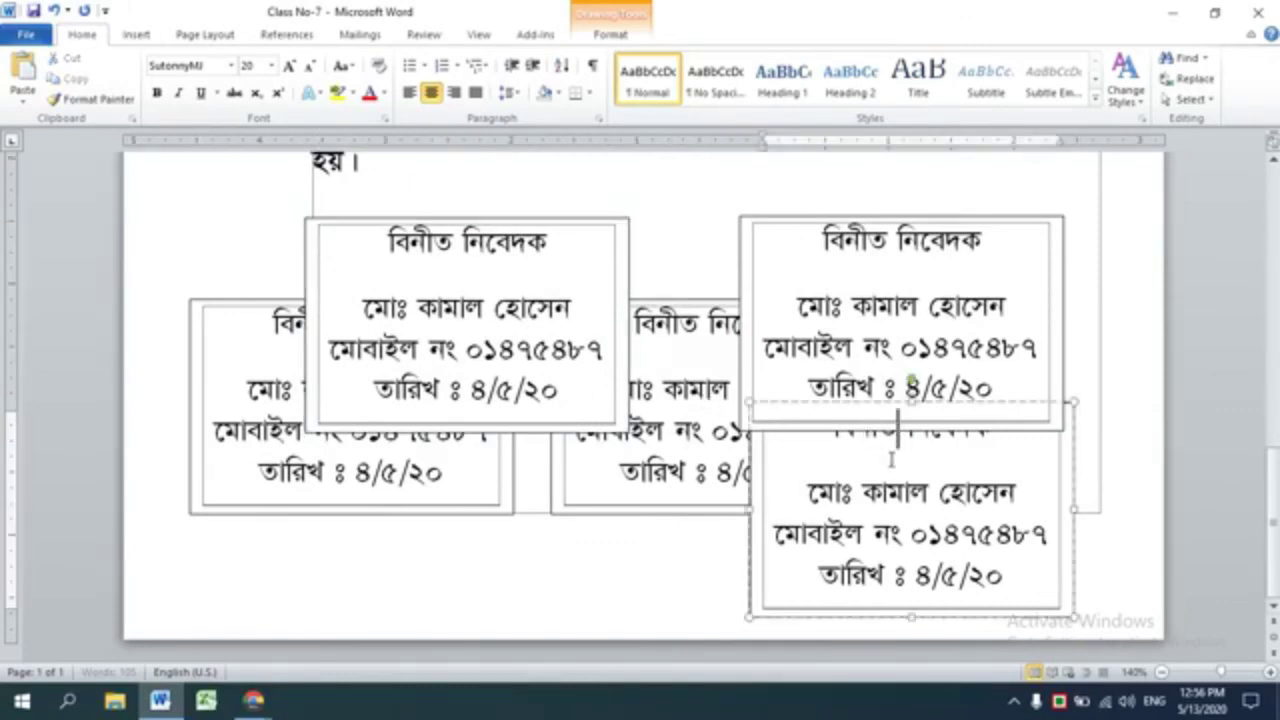
{"action": "left_click", "coordinate": [942, 216]}
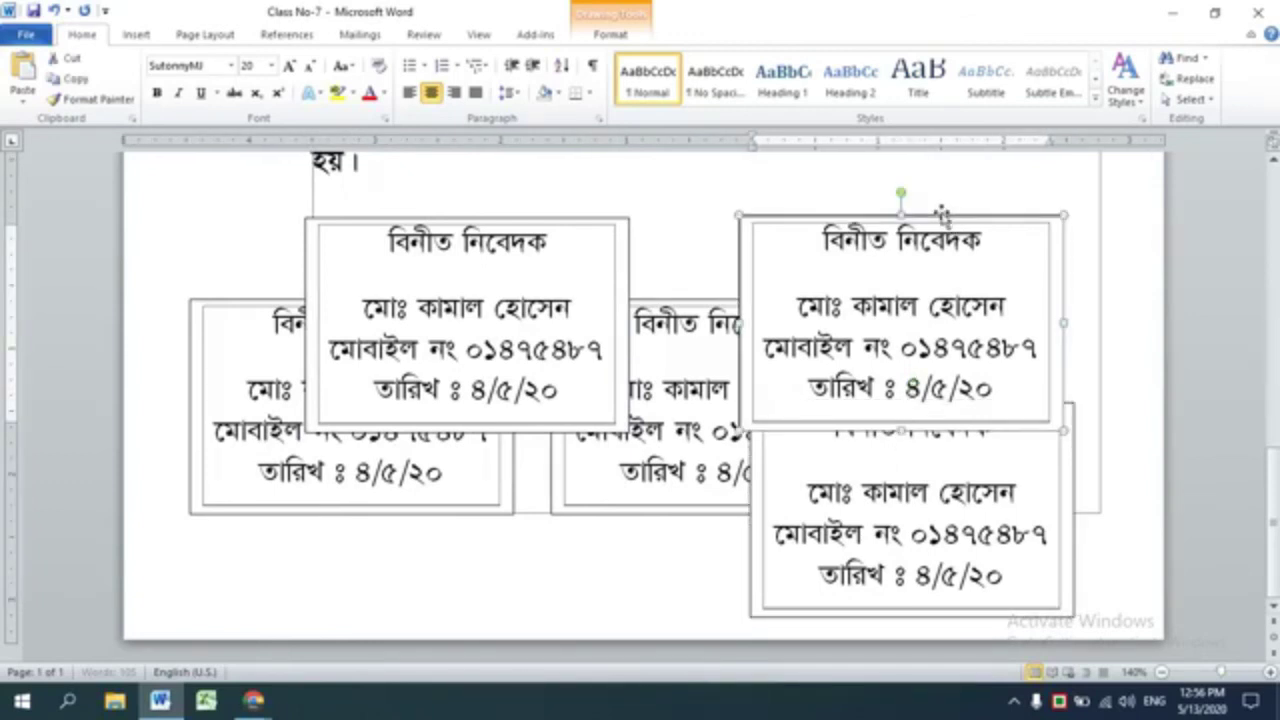
{"action": "key", "text": "Delete"}
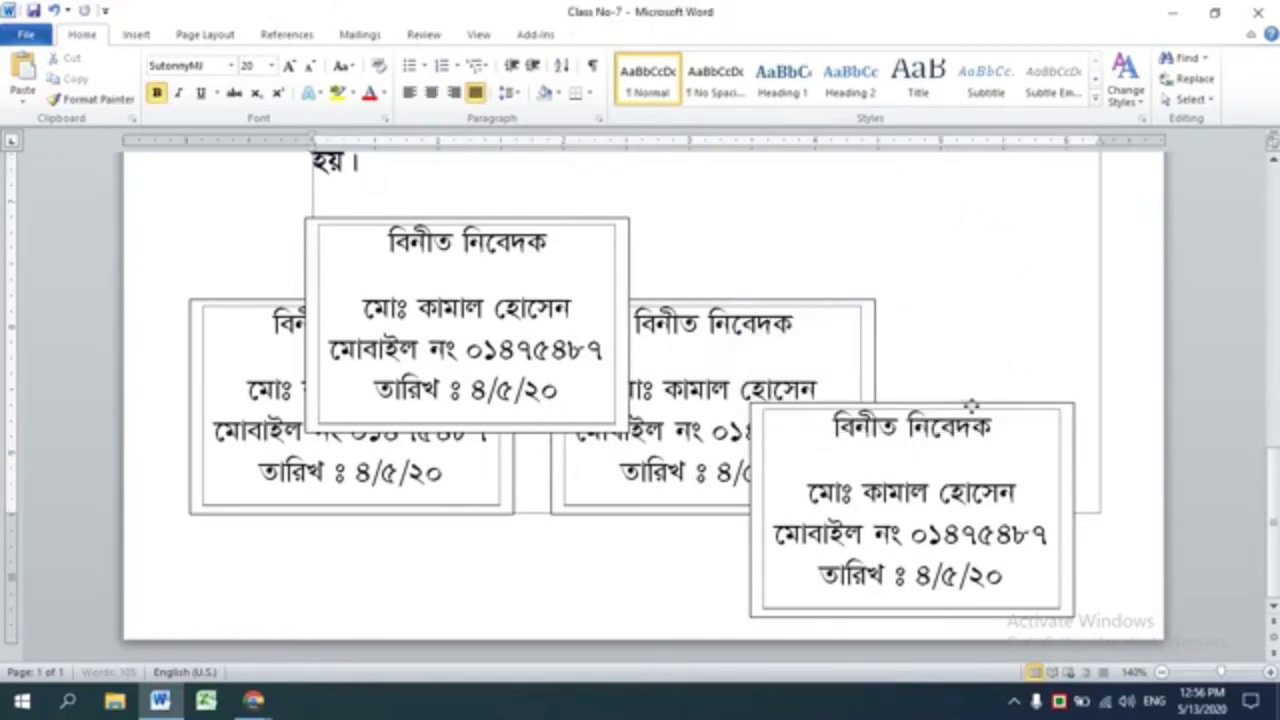
- Rotate the lower-right signature copy onto a slant
{"action": "left_click", "coordinate": [968, 406]}
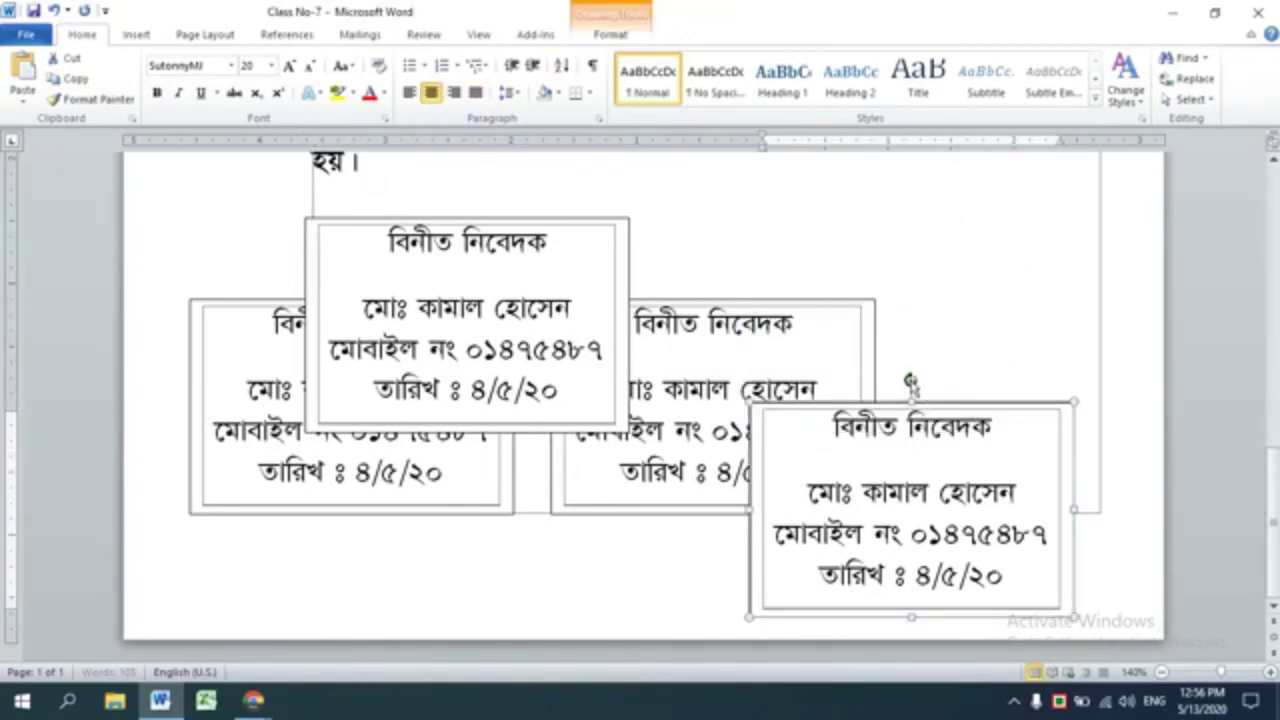
{"action": "left_click_drag", "start_coordinate": [905, 377], "coordinate": [872, 392]}
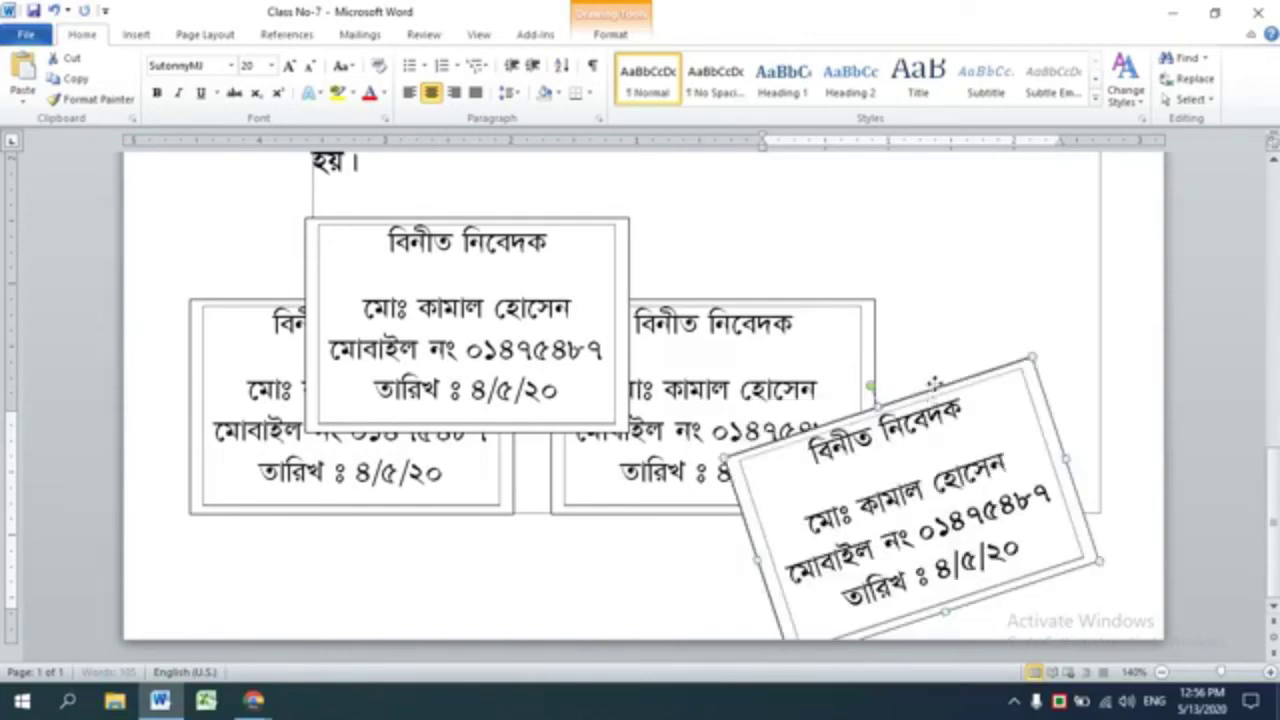
{"action": "mouse_move", "coordinate": [872, 392]}
{"action": "left_mouse_down"}
{"action": "mouse_move", "coordinate": [1008, 295]}
{"action": "mouse_move", "coordinate": [925, 320]}
{"action": "left_mouse_up"}
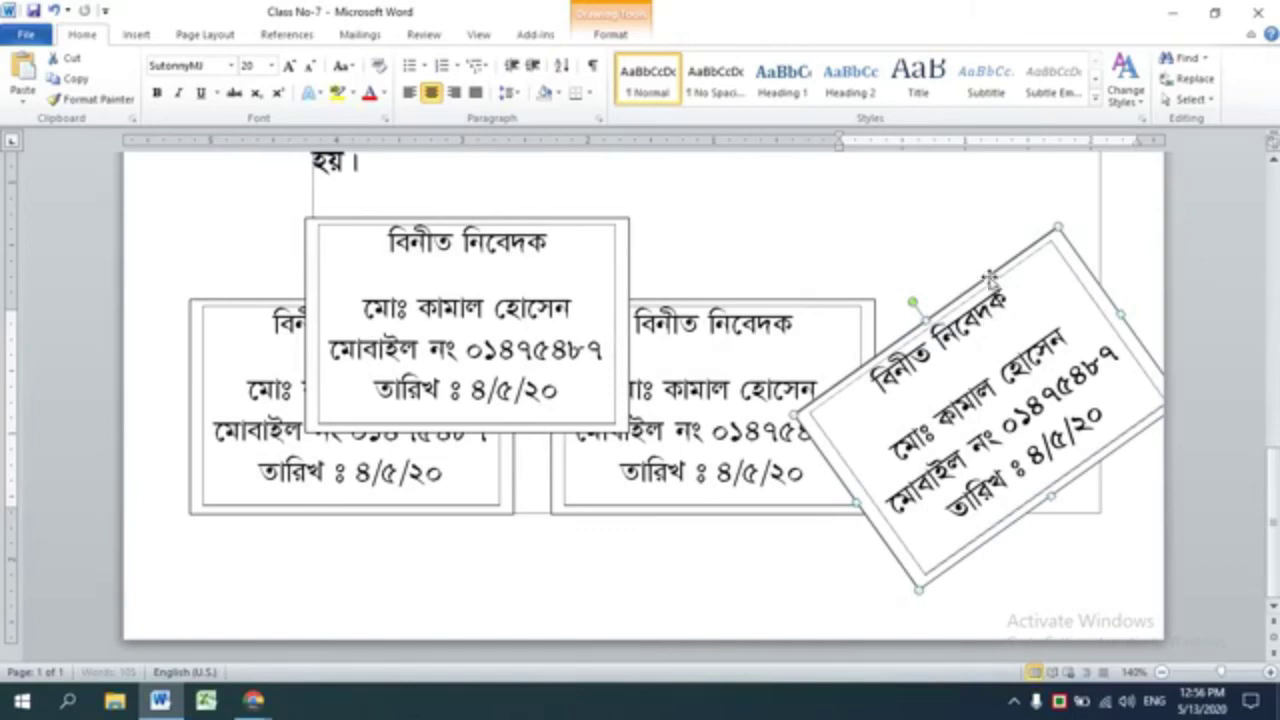
- Delete the rotated copy and the middle copy of the signature box
{"action": "key", "text": "Delete"}
{"action": "left_click", "coordinate": [798, 310]}
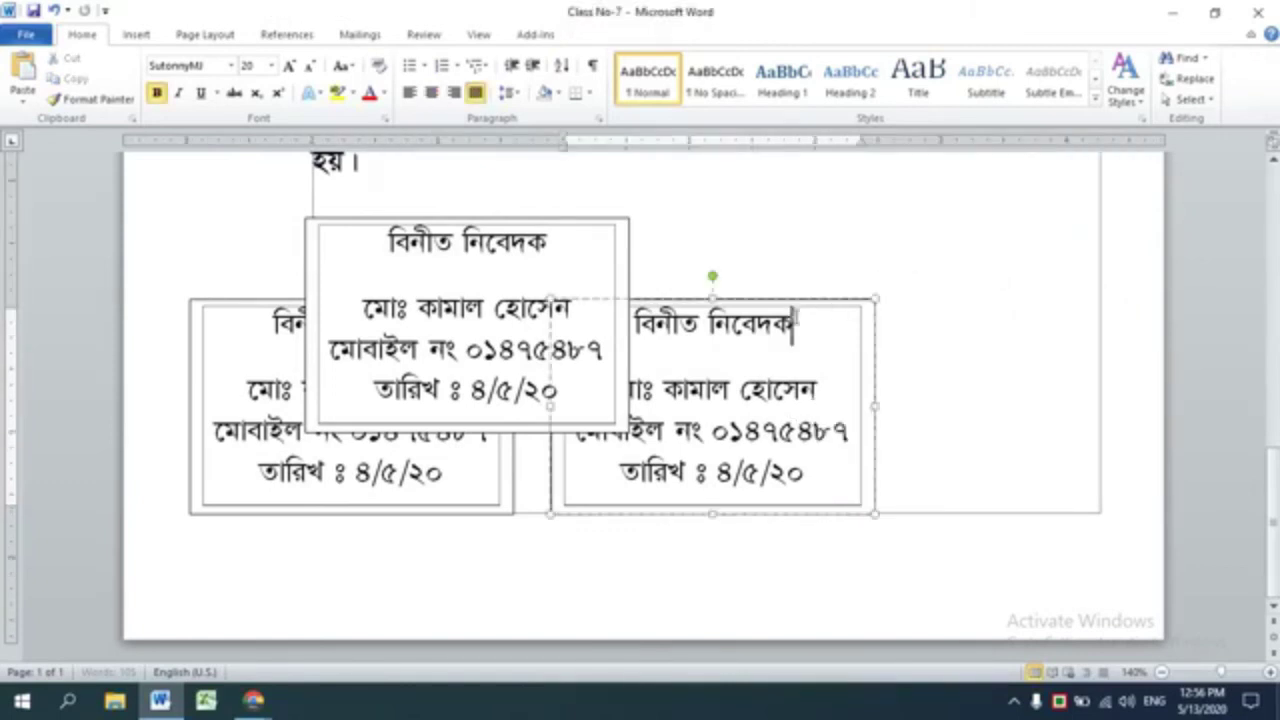
{"action": "left_click", "coordinate": [799, 305]}
{"action": "key", "text": "Delete"}
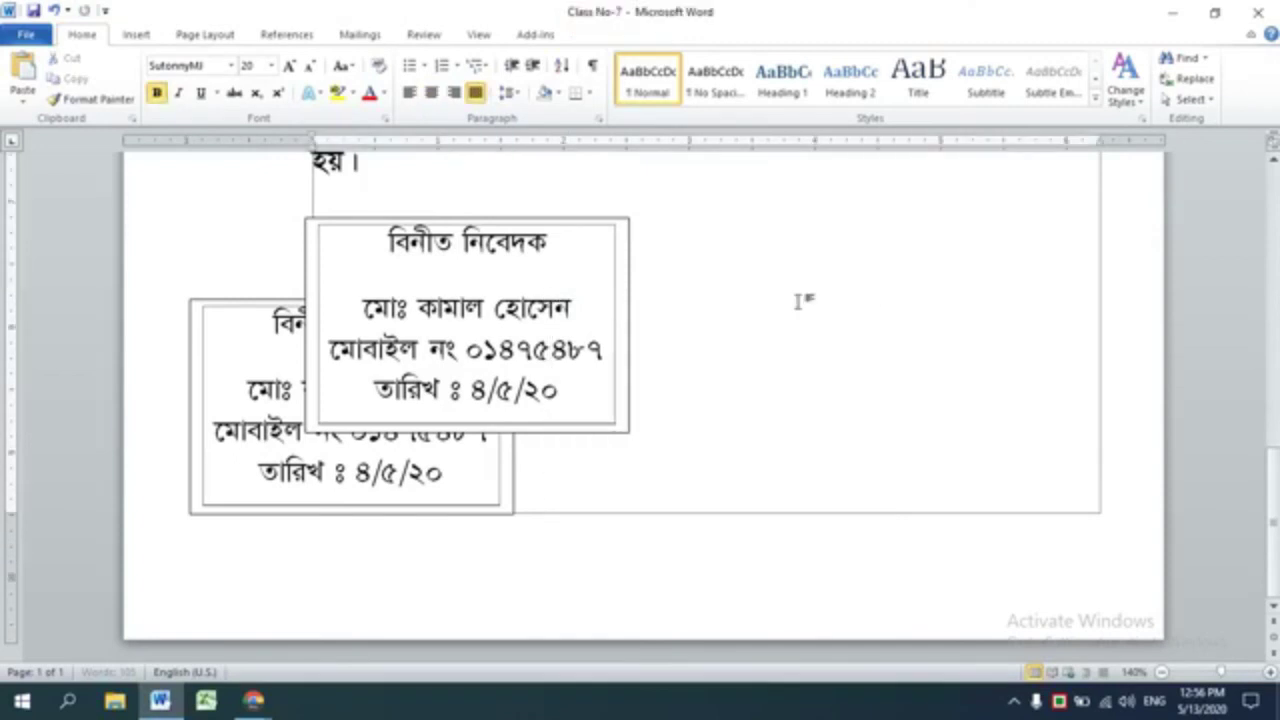
- Move the remaining signature box to the bottom right of the letter
{"action": "left_click", "coordinate": [497, 492]}
{"action": "left_click", "coordinate": [514, 498]}
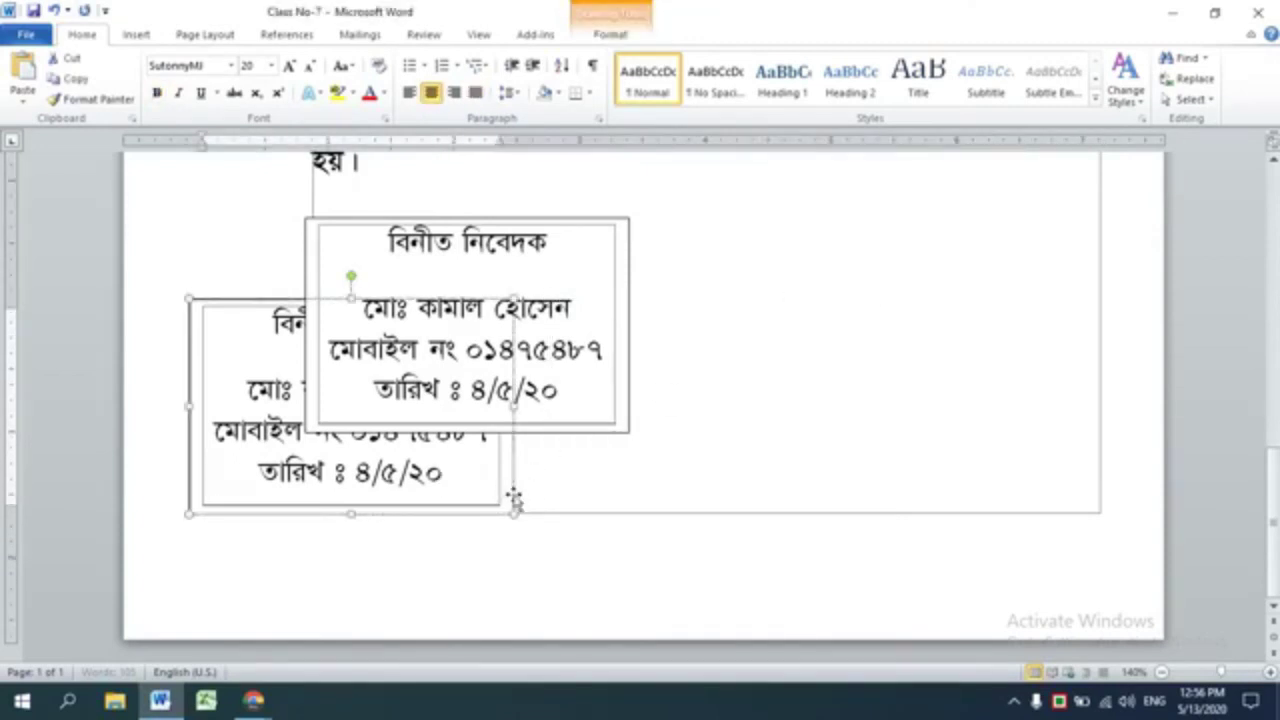
{"action": "left_click_drag", "start_coordinate": [514, 498], "coordinate": [629, 415]}
{"action": "left_click", "coordinate": [622, 422]}
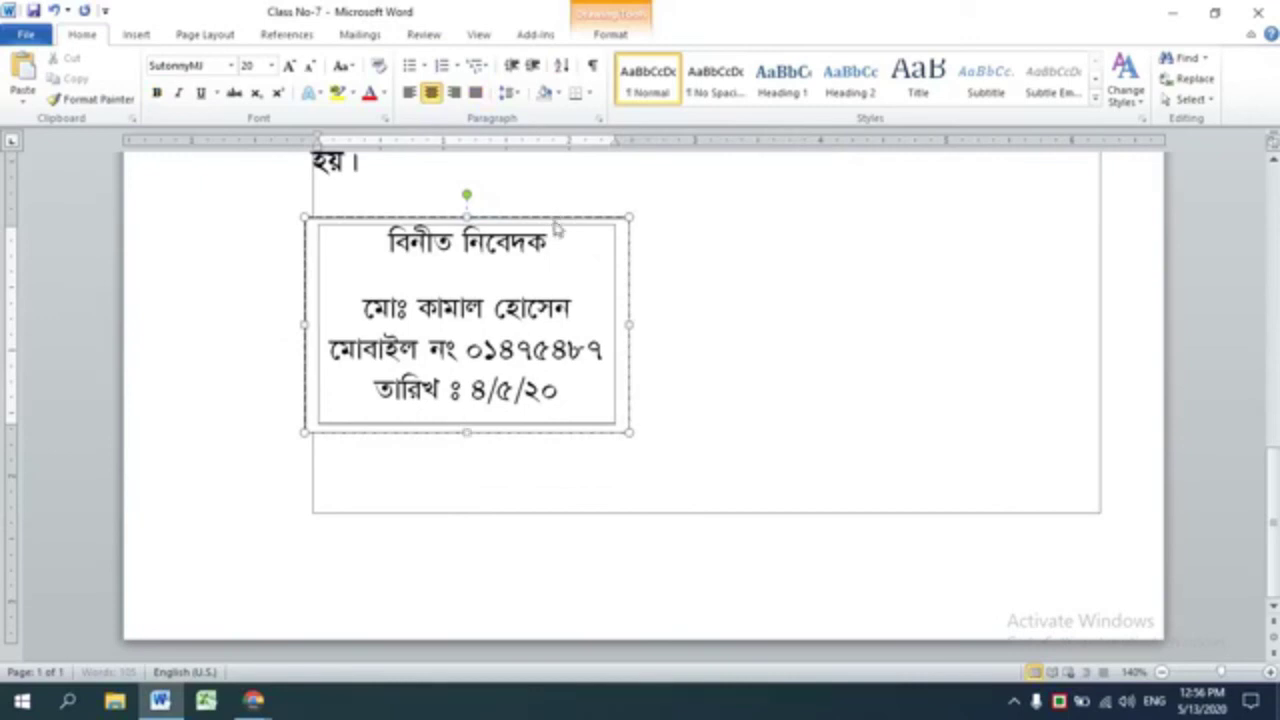
{"action": "mouse_move", "coordinate": [556, 222]}
{"action": "left_mouse_down"}
{"action": "mouse_move", "coordinate": [396, 420]}
{"action": "mouse_move", "coordinate": [930, 314]}
{"action": "mouse_move", "coordinate": [1035, 262]}
{"action": "left_mouse_up"}
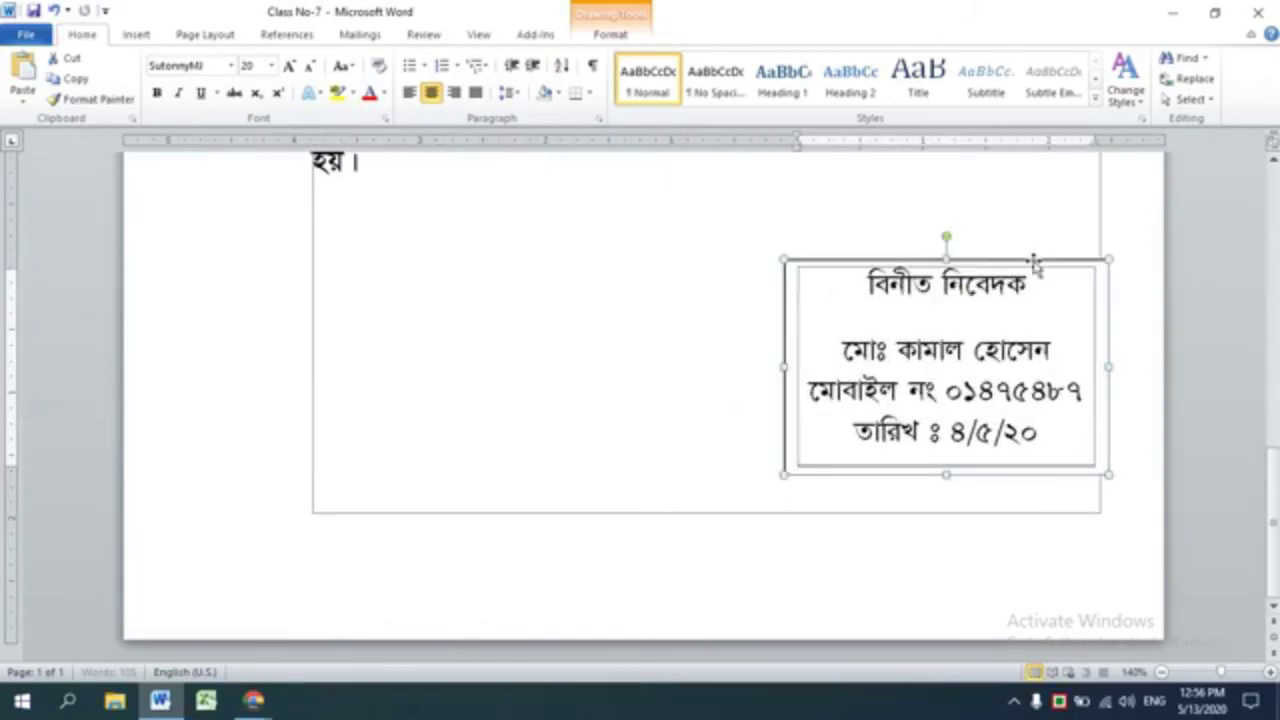
{"action": "left_click", "coordinate": [779, 345]}
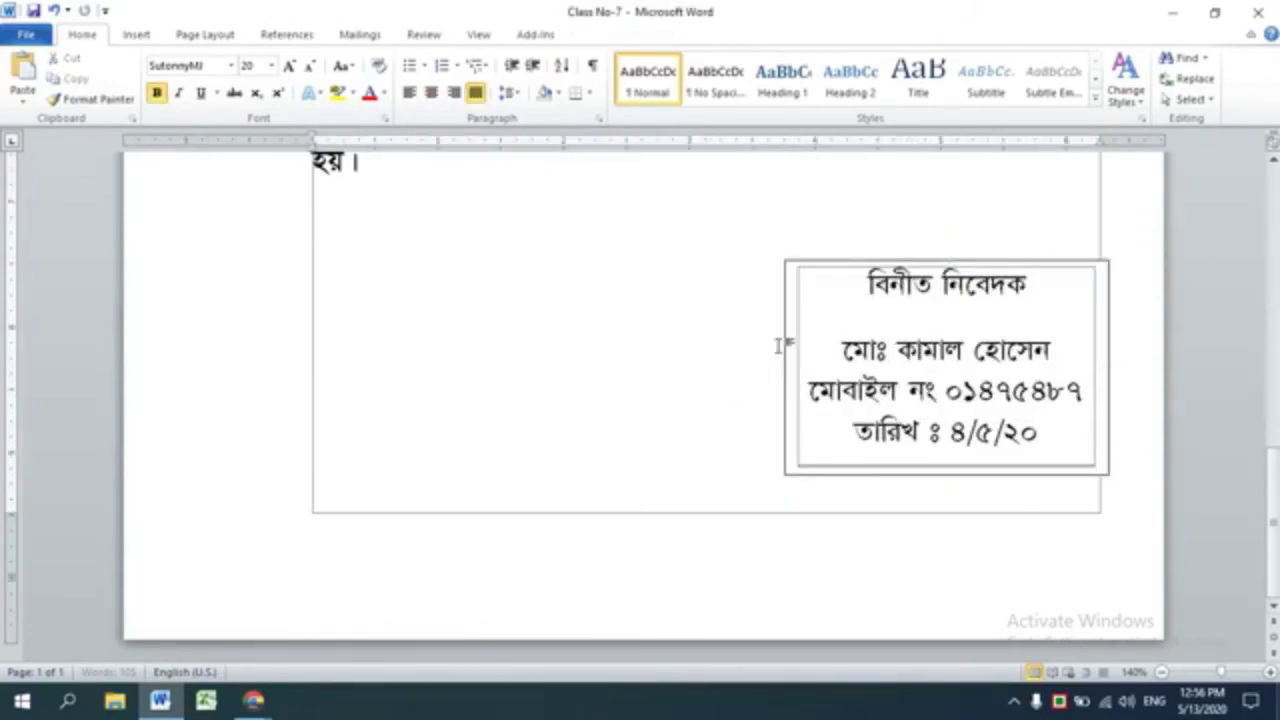
{"action": "scroll", "coordinate": [777, 346], "scroll_direction": "up", "scroll_amount": 3}
{"action": "left_click", "coordinate": [26, 34]}
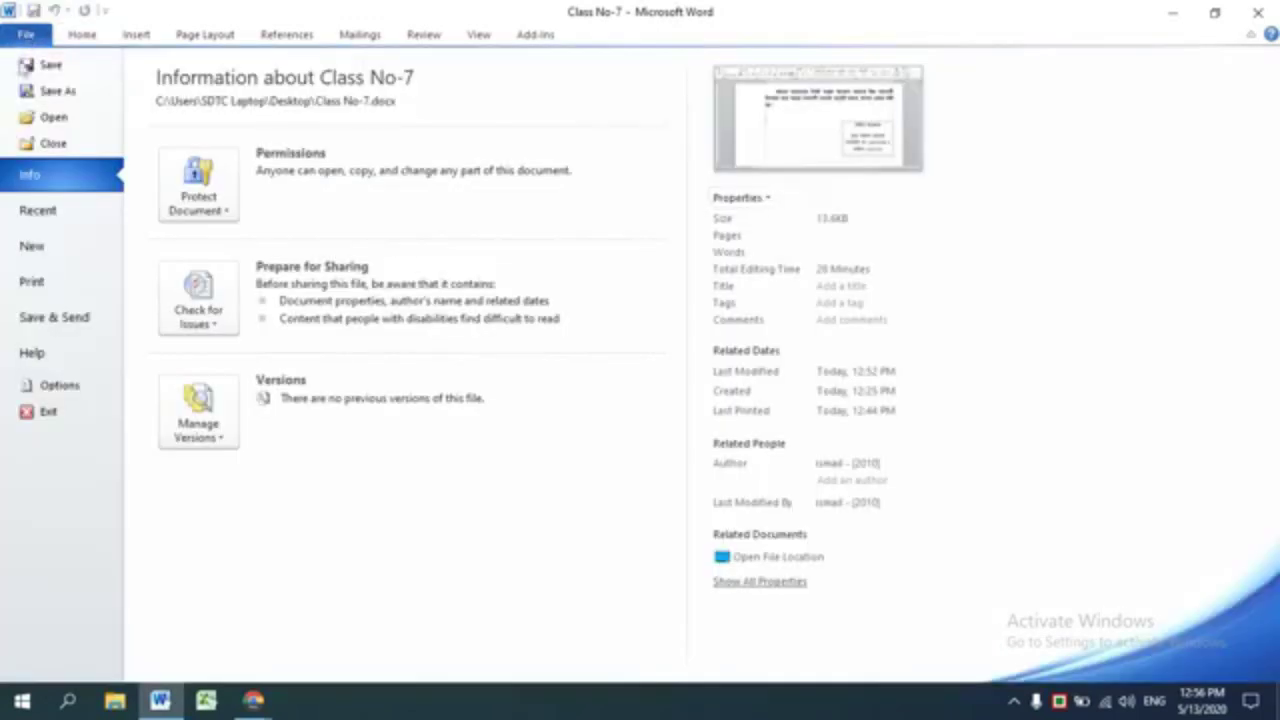
{"action": "left_click", "coordinate": [36, 285]}
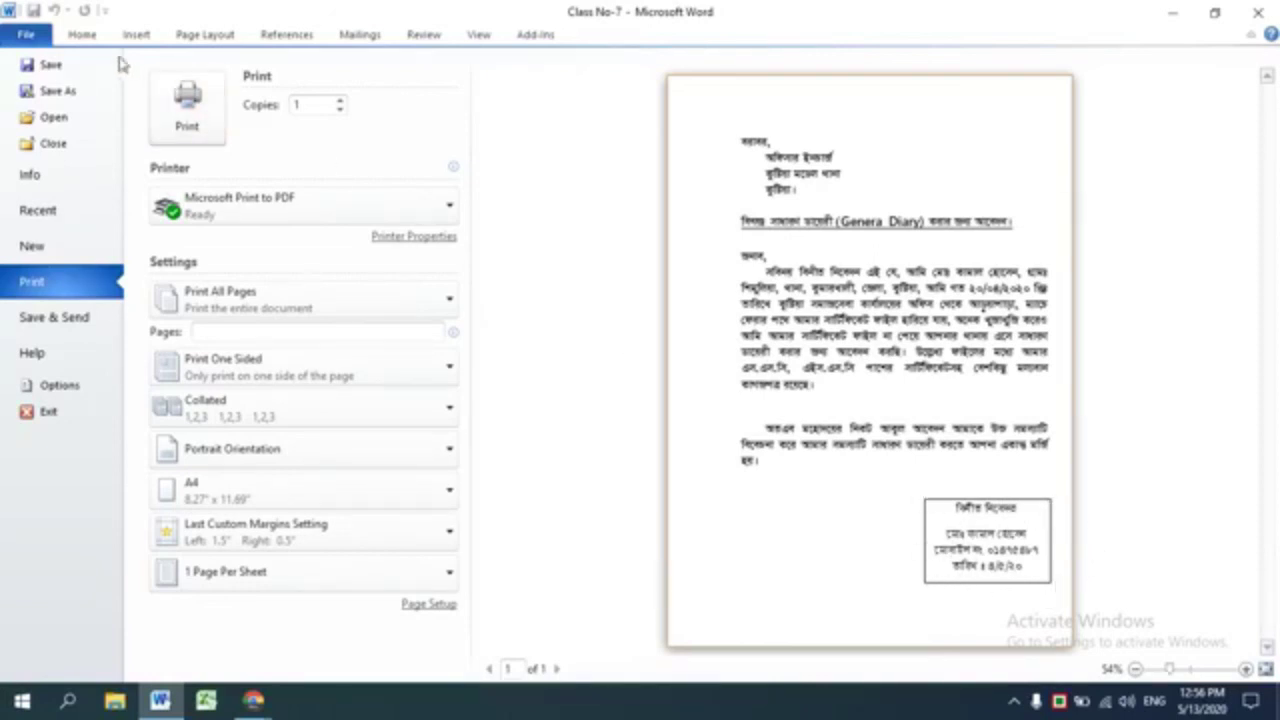
{"action": "left_click", "coordinate": [82, 34]}
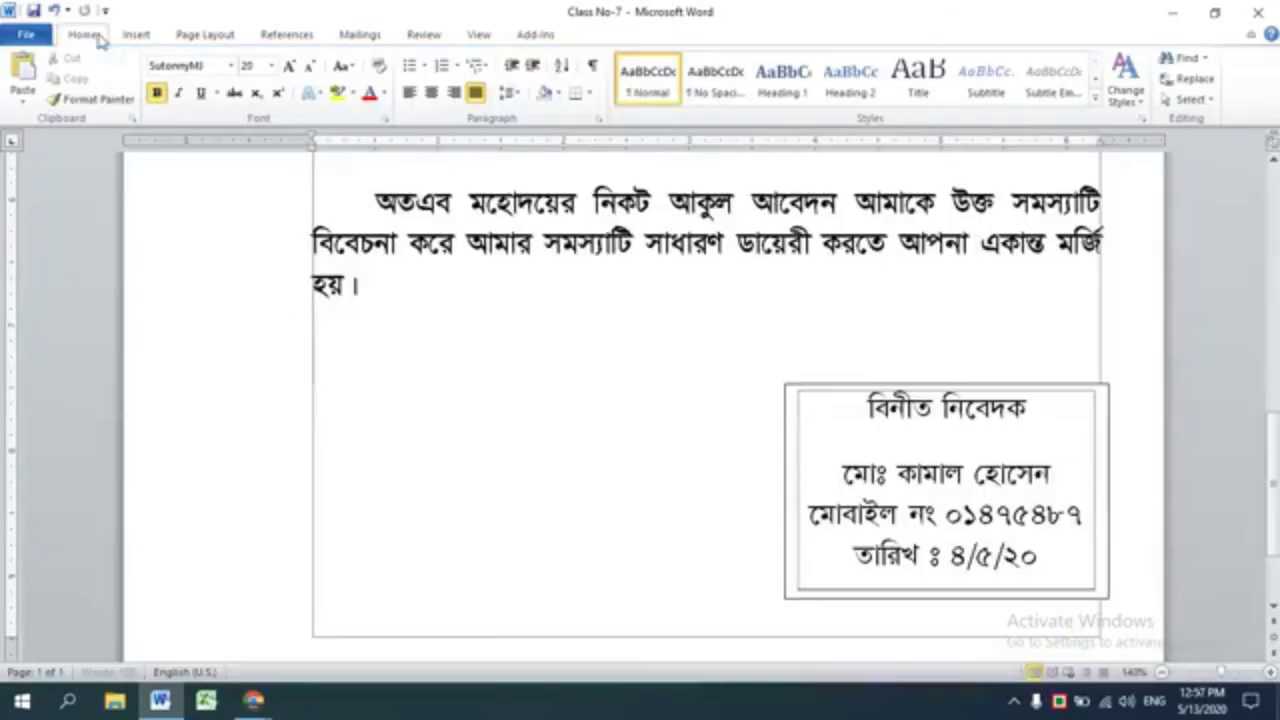
- Set the signature text box's Shape Outline to No Outline
{"action": "left_click", "coordinate": [980, 386]}
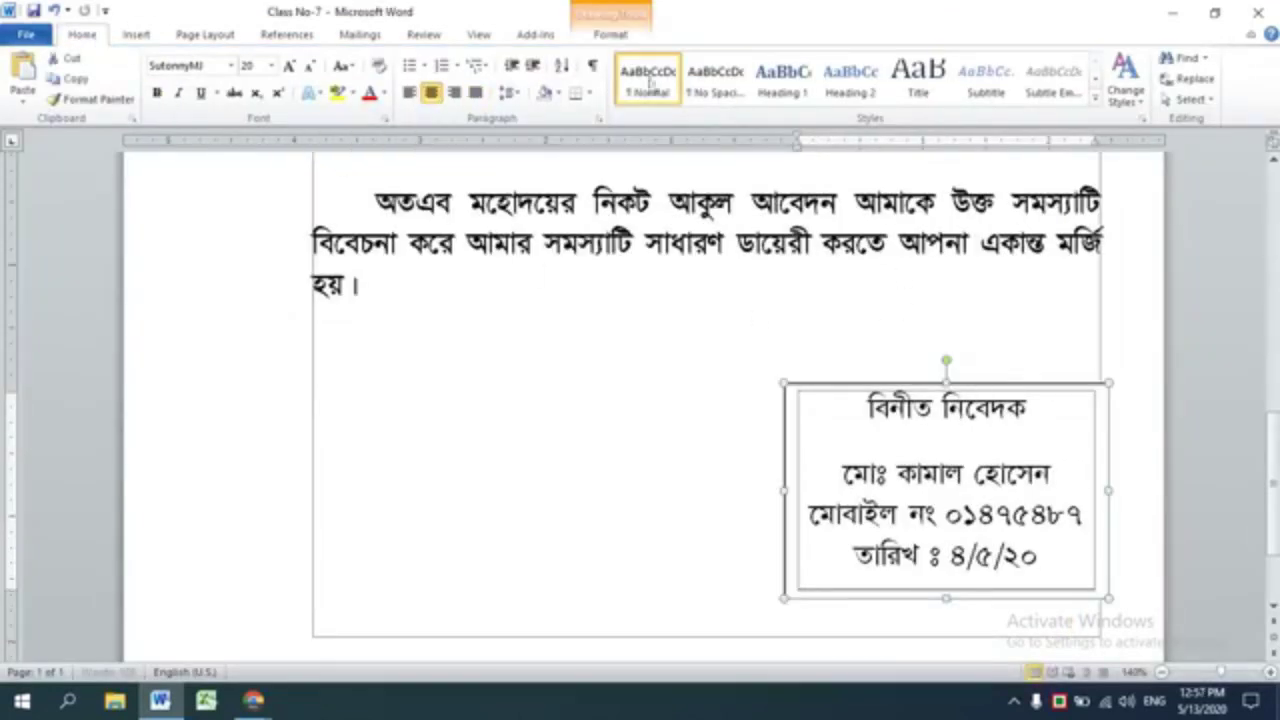
{"action": "left_click", "coordinate": [611, 38]}
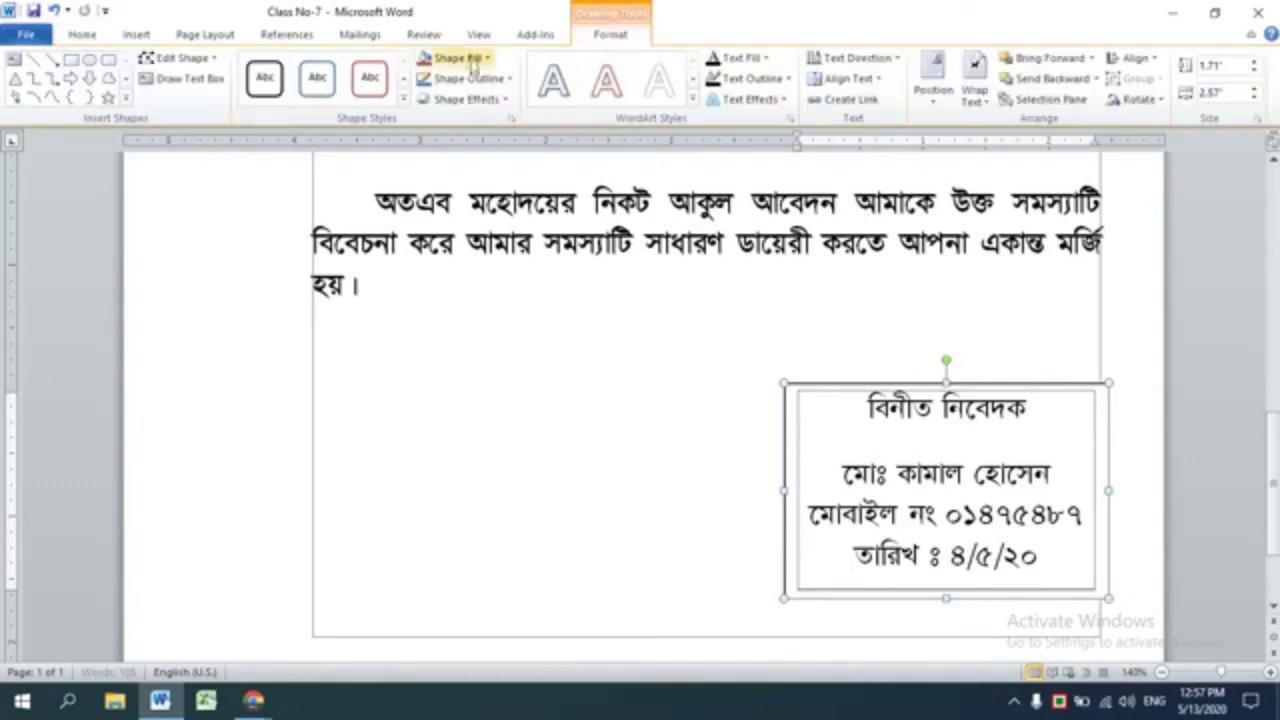
{"action": "left_click", "coordinate": [490, 82]}
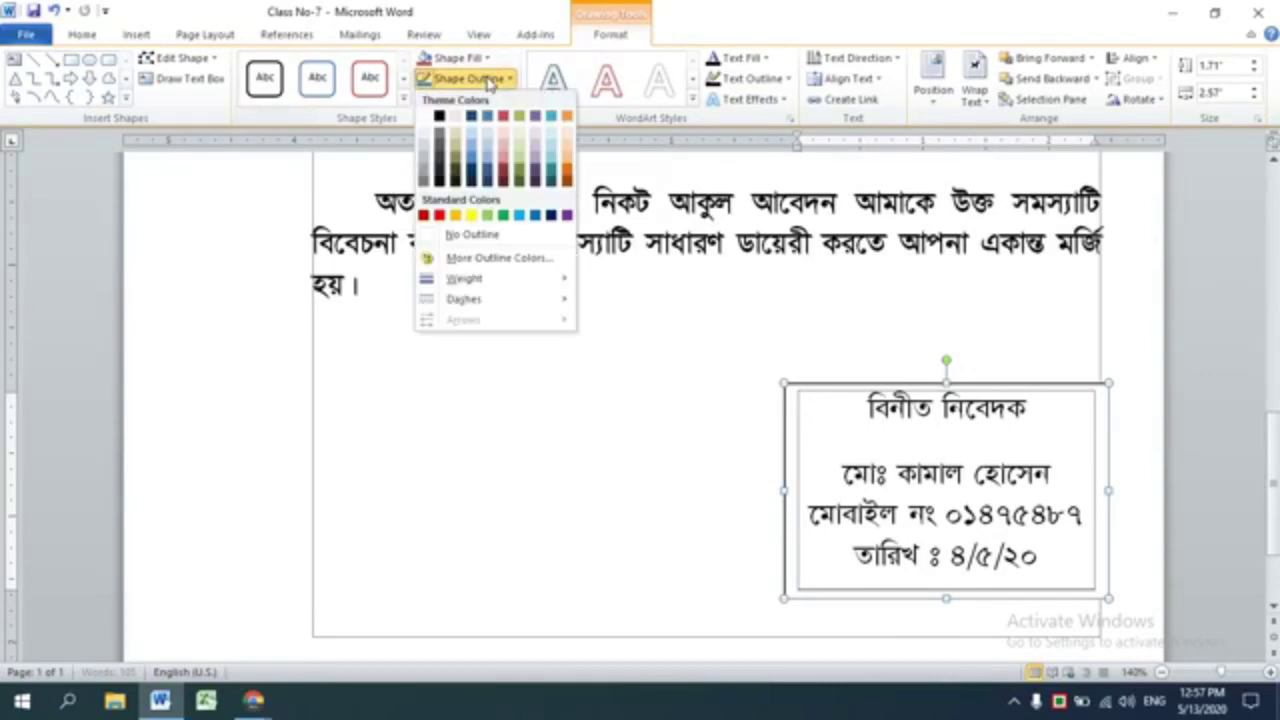
{"action": "left_click", "coordinate": [470, 235]}
{"action": "left_click", "coordinate": [694, 451]}
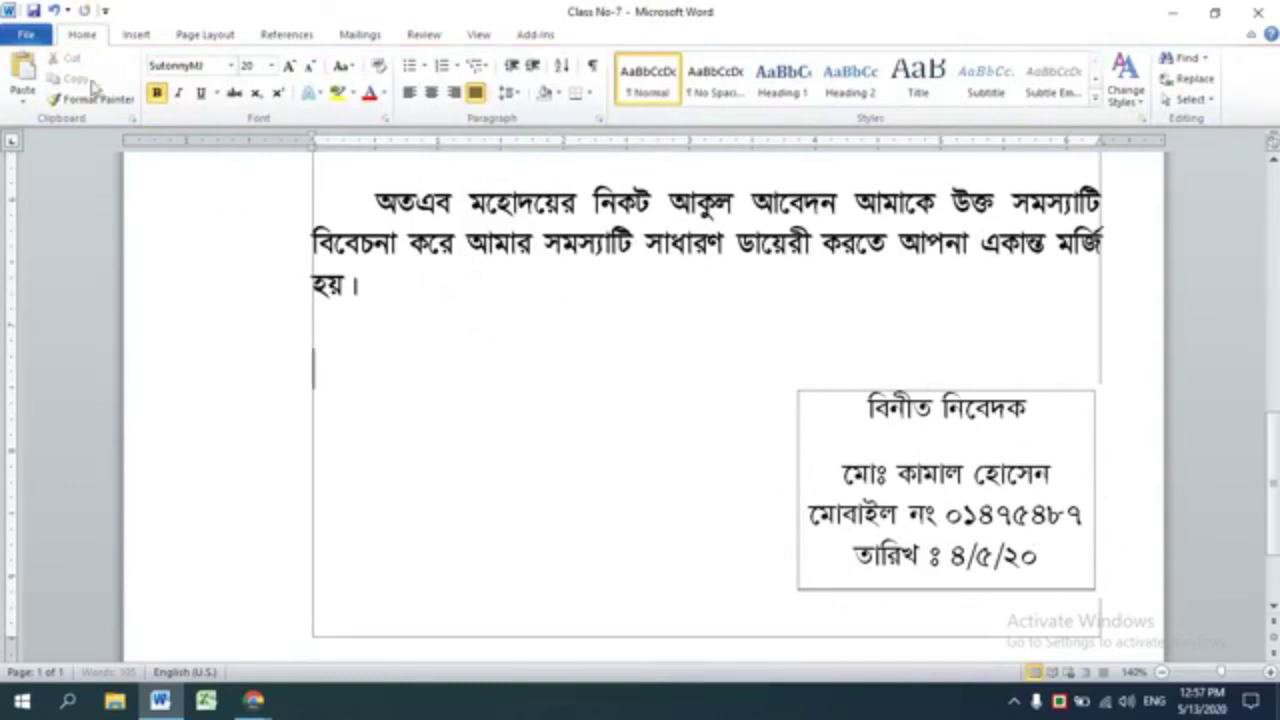
- Check the borderless signature in the print preview, then return to the letter
{"action": "left_click", "coordinate": [30, 34]}
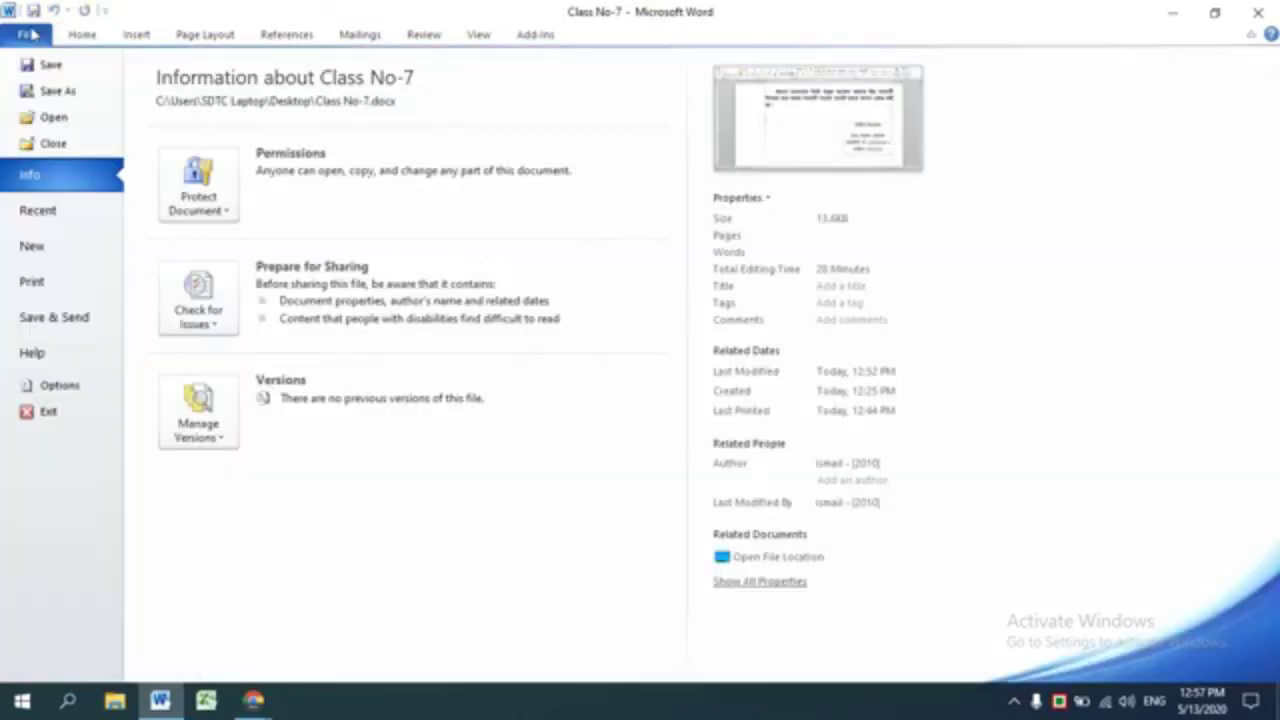
{"action": "left_click", "coordinate": [33, 282]}
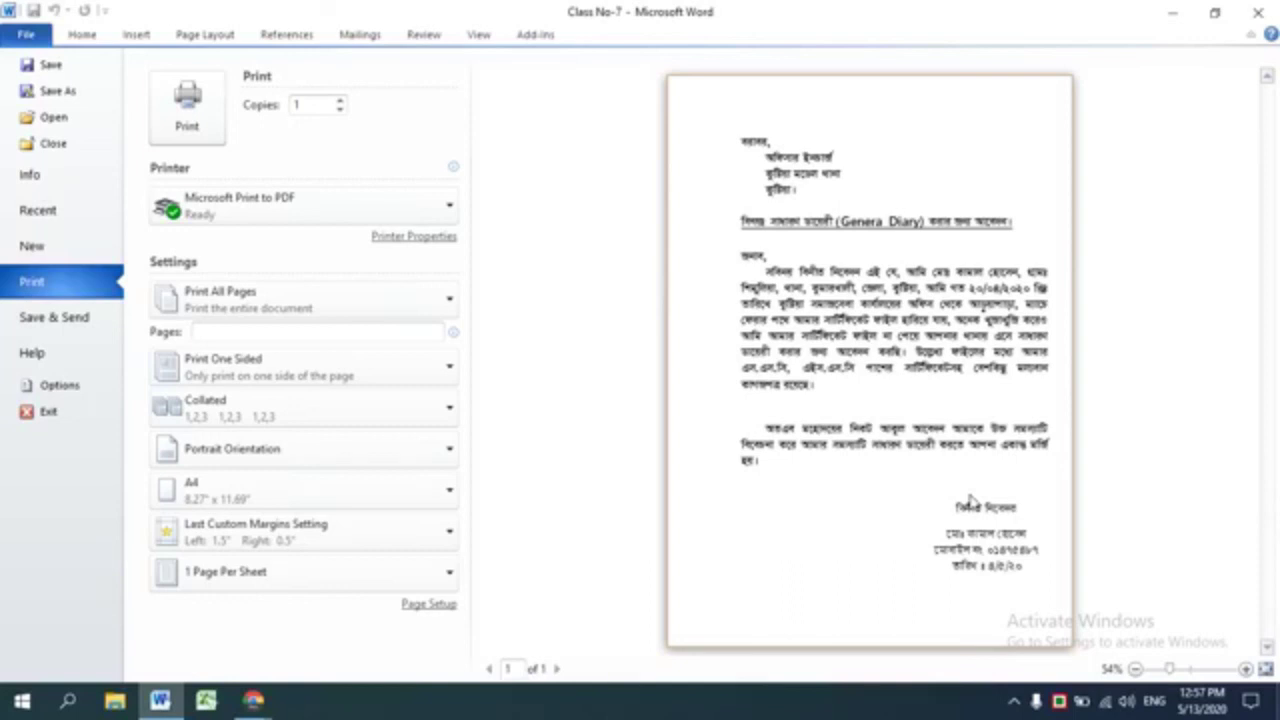
{"action": "left_click", "coordinate": [82, 34]}
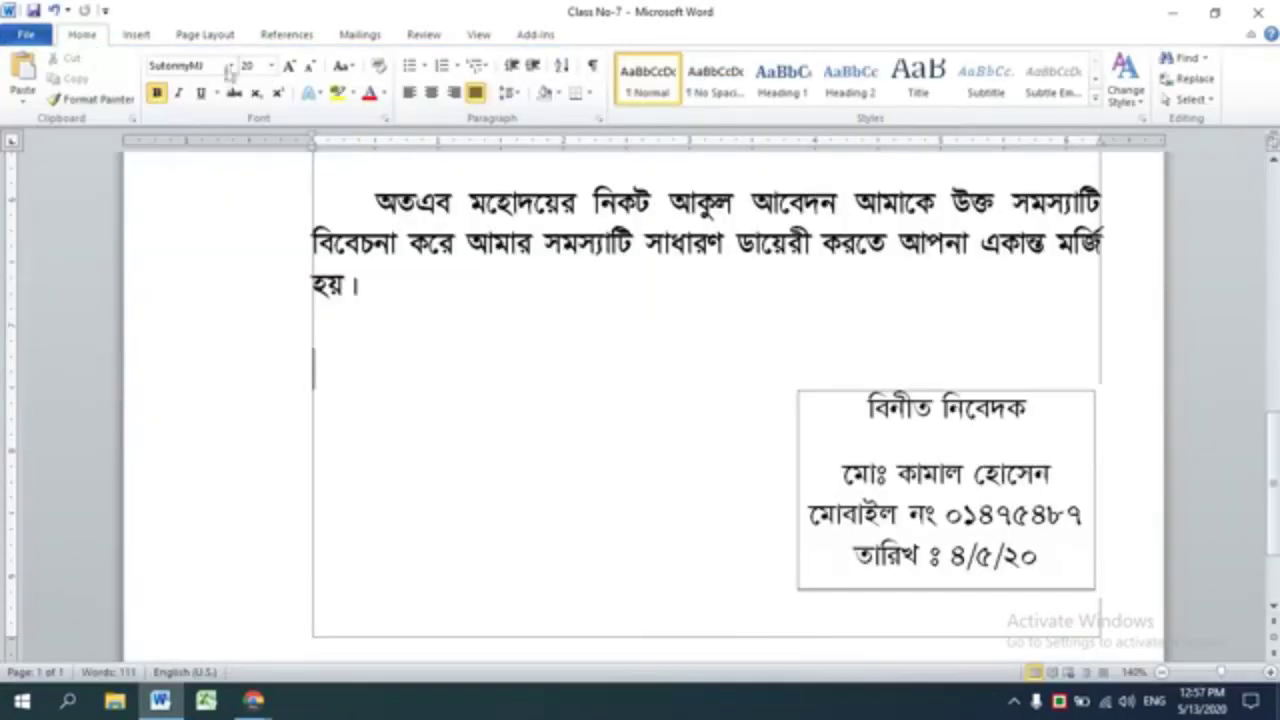
- Extend the signature date to ৪/৫/২০২০
{"action": "left_click", "coordinate": [136, 34]}
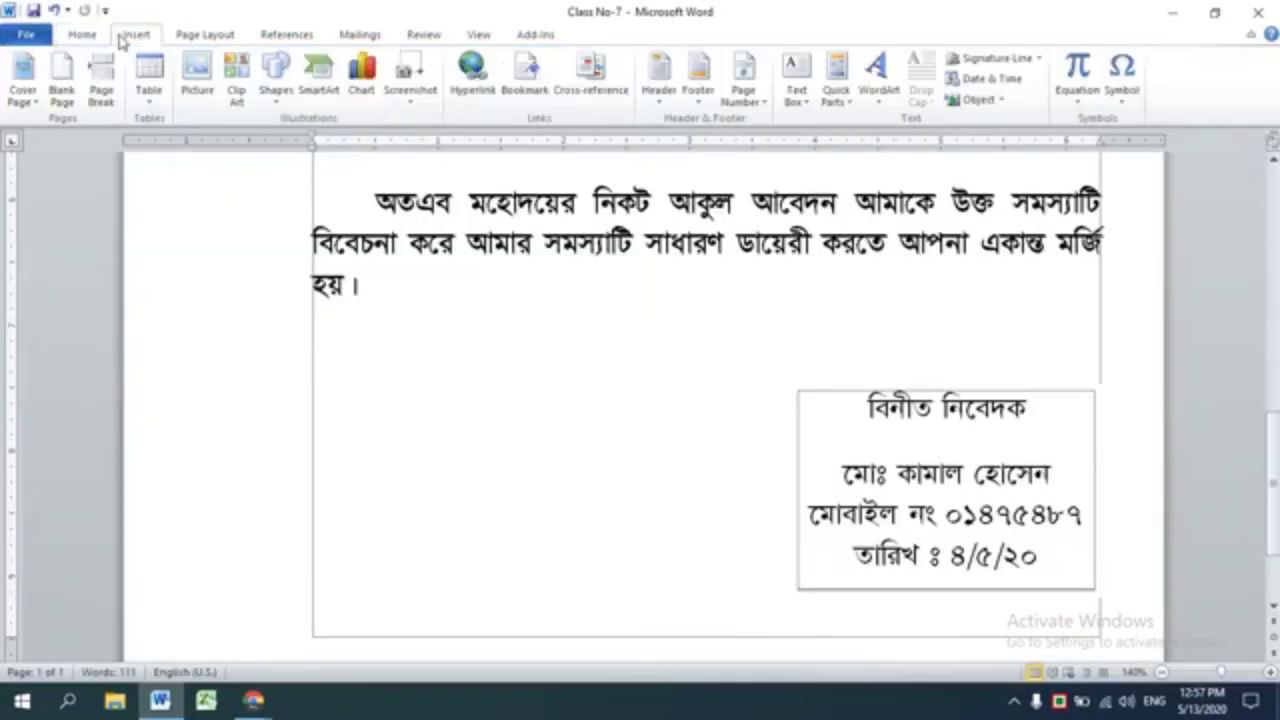
{"action": "left_click", "coordinate": [274, 95]}
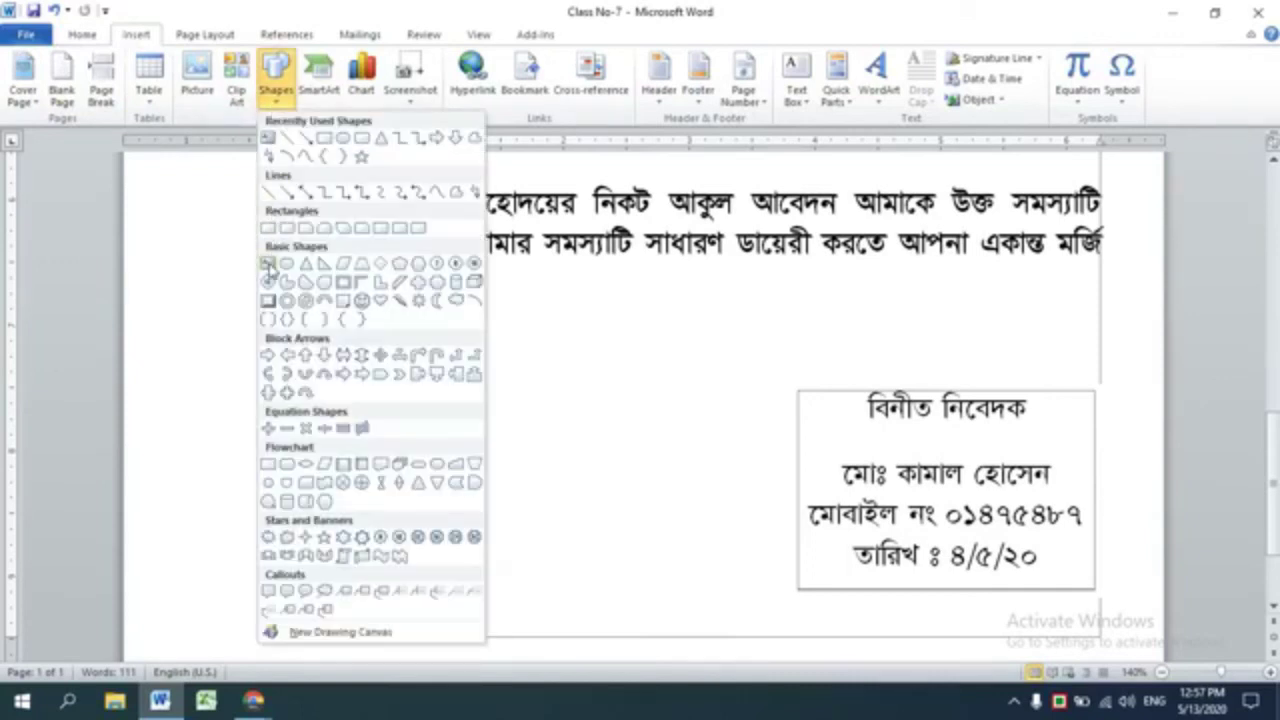
{"action": "left_click", "coordinate": [969, 445]}
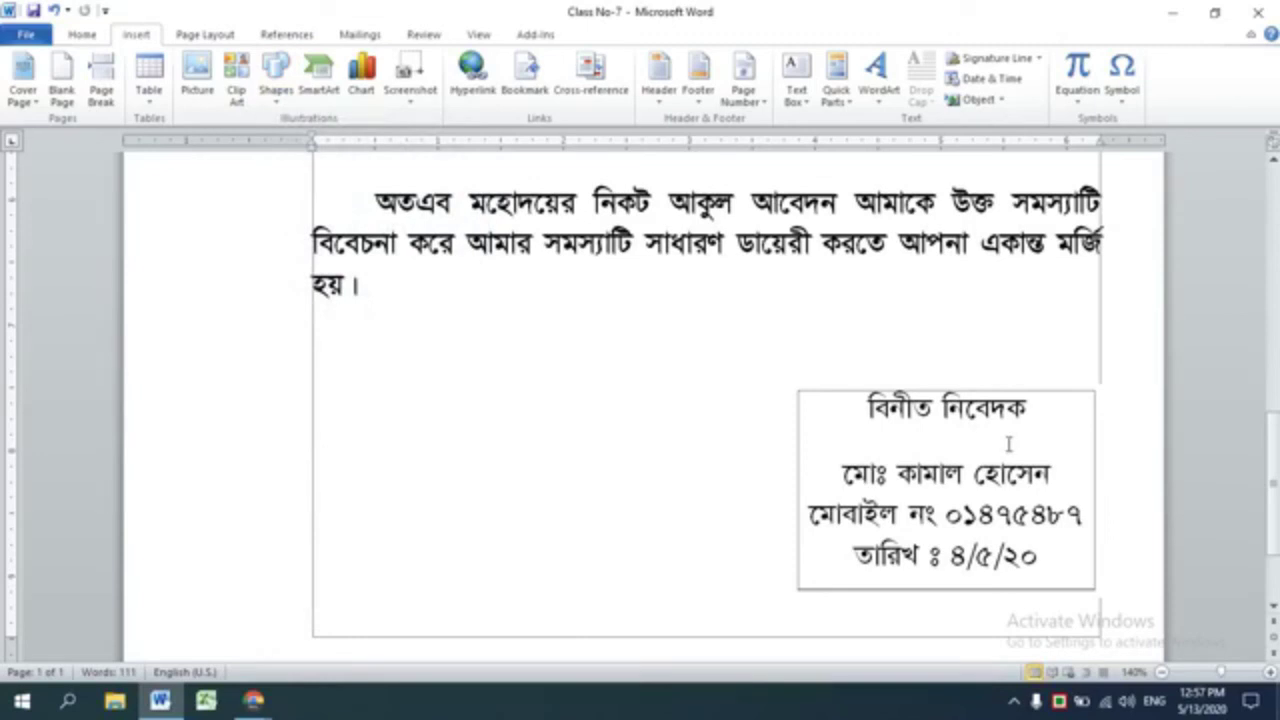
{"action": "left_click", "coordinate": [1043, 558]}
{"action": "type", "text": "২০"}
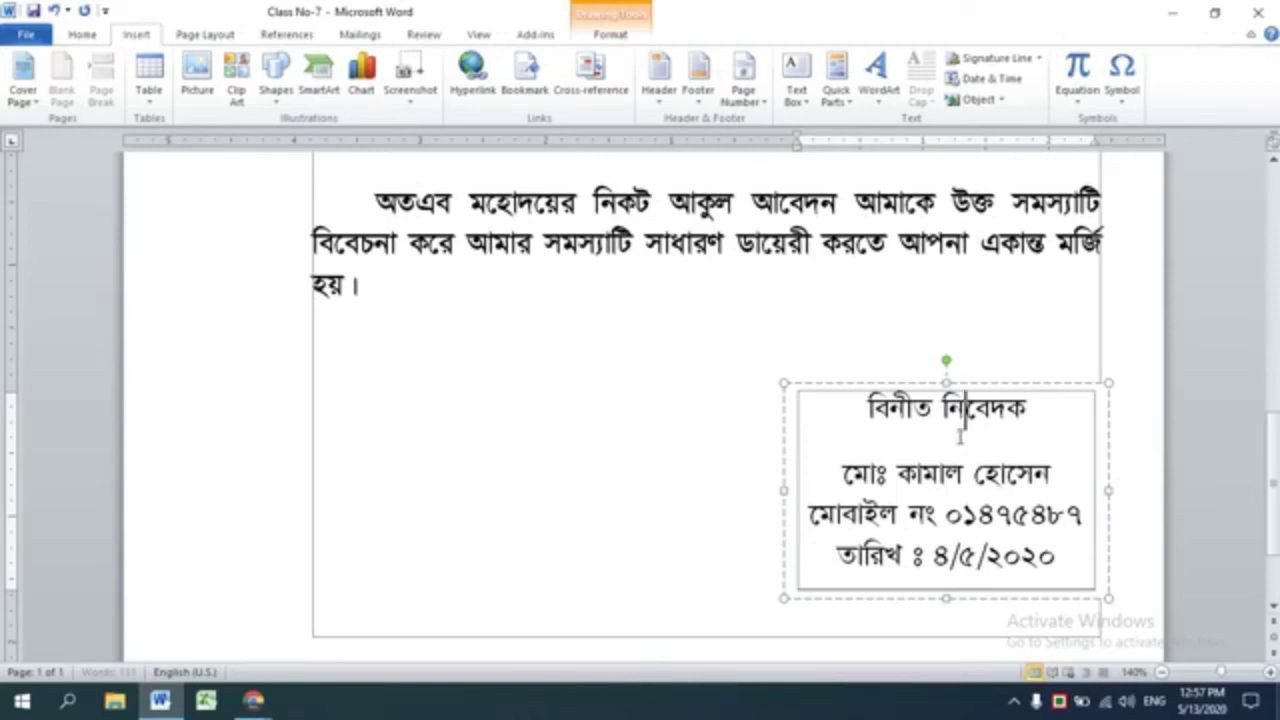
- Add a blank line under বিনীত নিবেদক and stretch the box down so the date shows
{"action": "left_click", "coordinate": [1055, 445]}
{"action": "key", "text": "Return"}
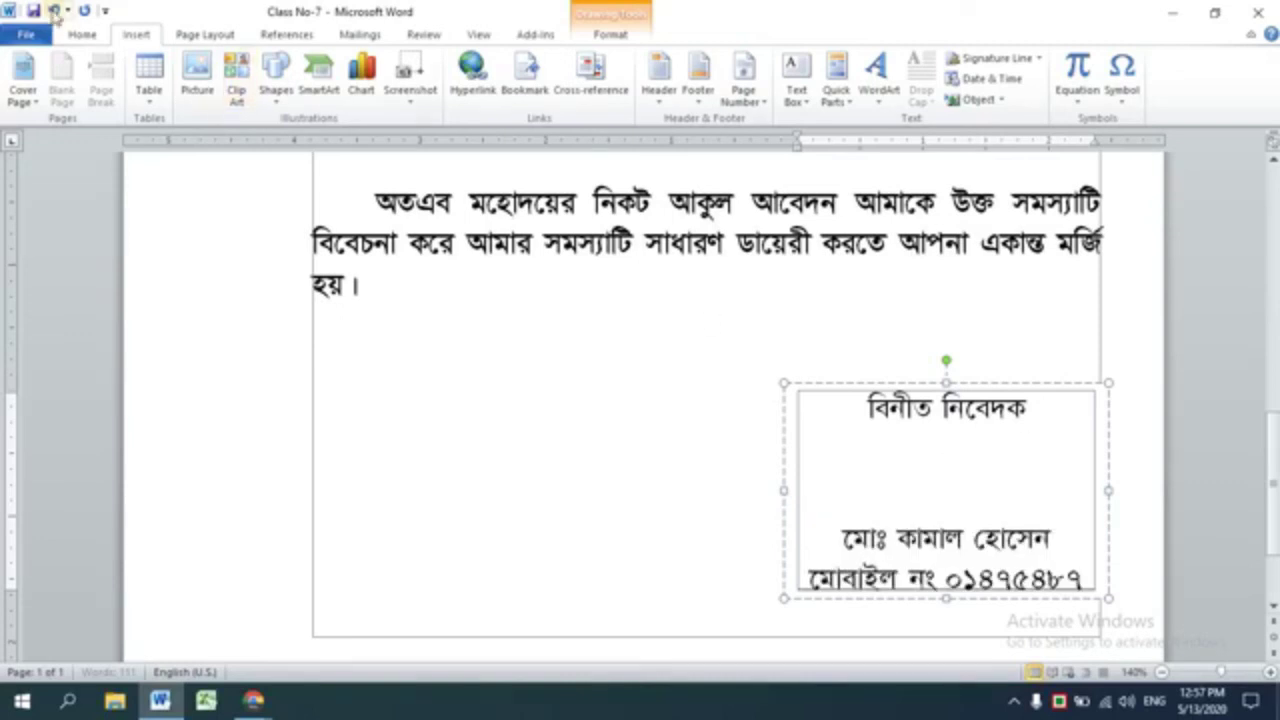
{"action": "left_click", "coordinate": [82, 34]}
{"action": "left_click", "coordinate": [271, 66]}
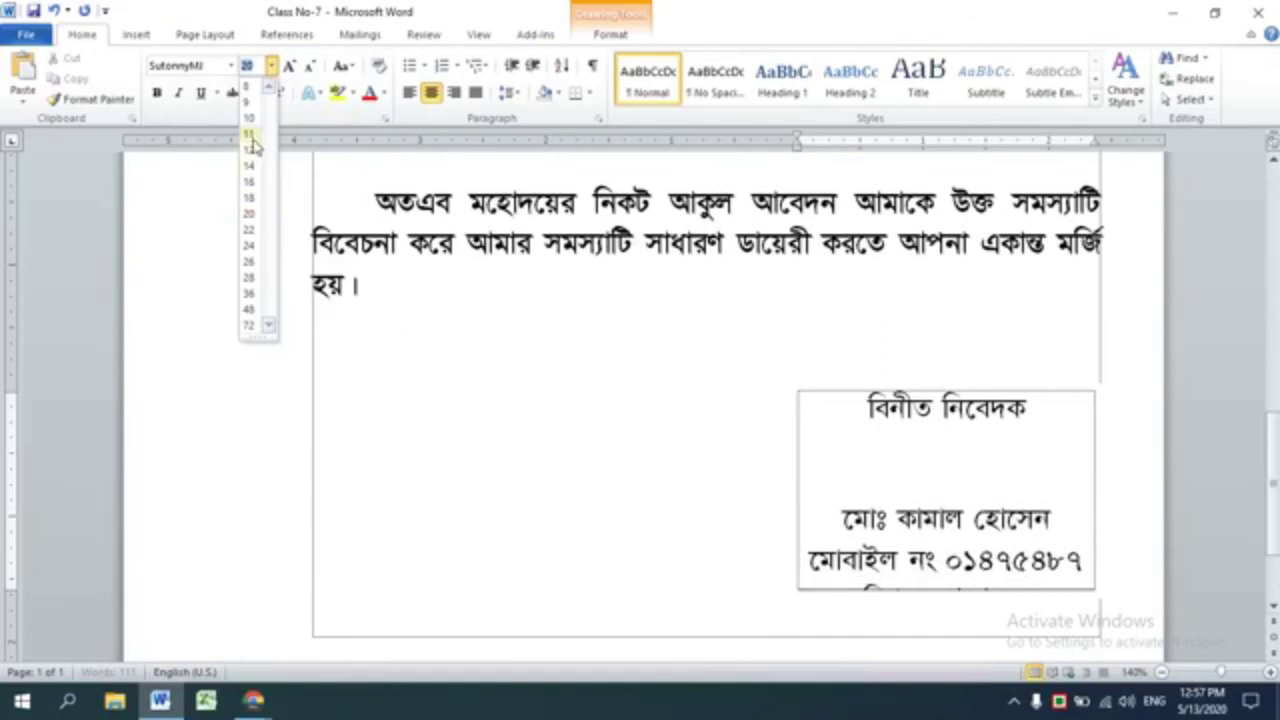
{"action": "left_click", "coordinate": [814, 519]}
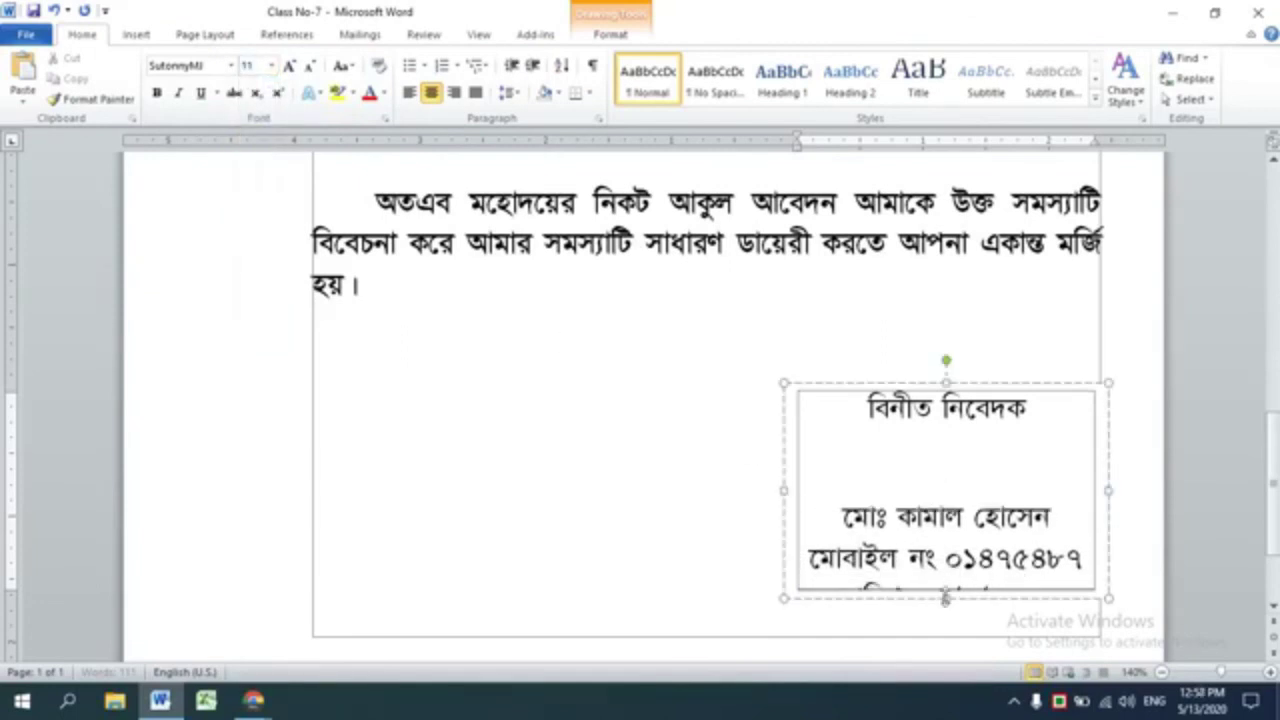
{"action": "left_click_drag", "start_coordinate": [946, 598], "coordinate": [946, 643]}
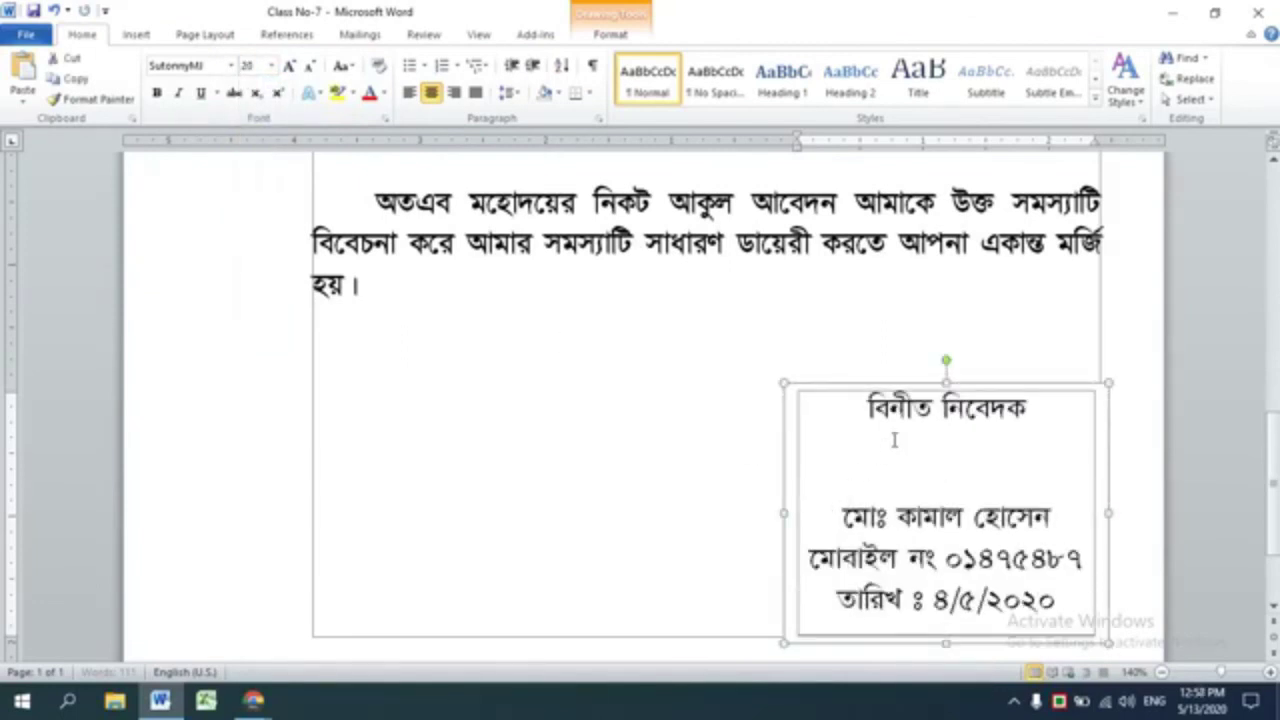
{"action": "left_click", "coordinate": [931, 475]}
{"action": "left_click", "coordinate": [965, 458]}
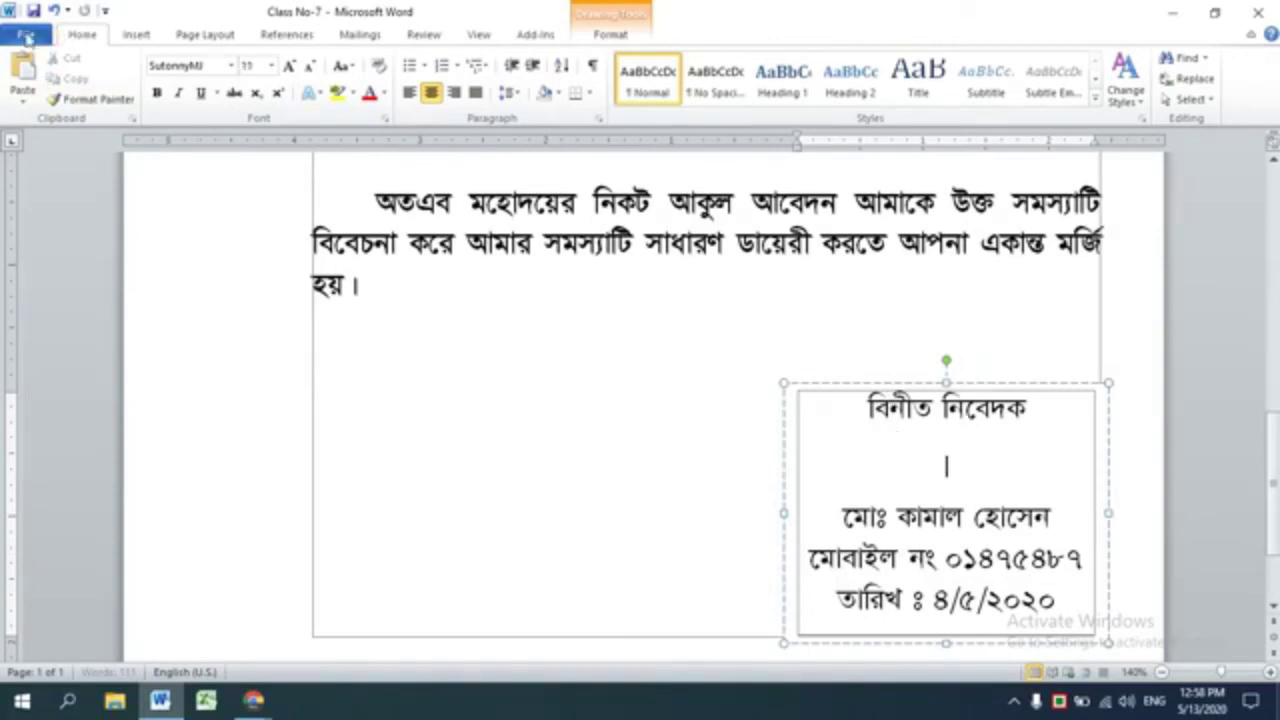
- Check the letter's print preview and return to editing
{"action": "left_click", "coordinate": [26, 34]}
{"action": "left_click", "coordinate": [33, 283]}
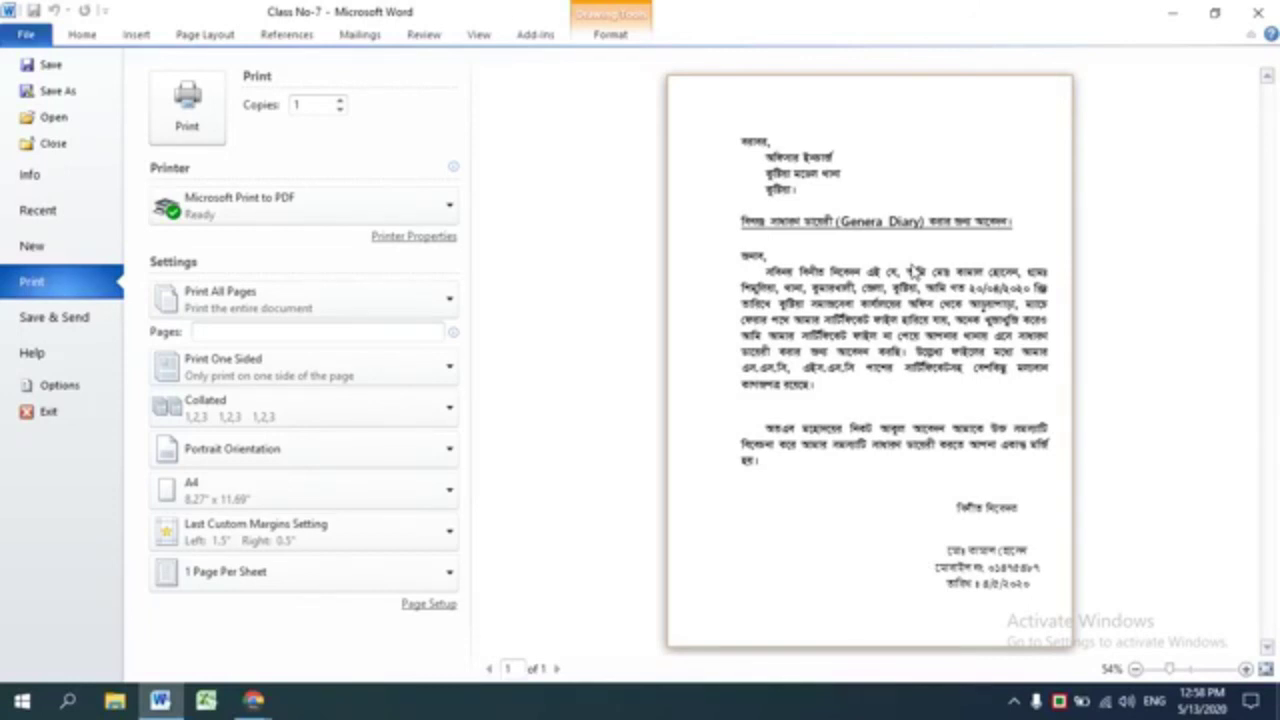
{"action": "left_click", "coordinate": [74, 35]}
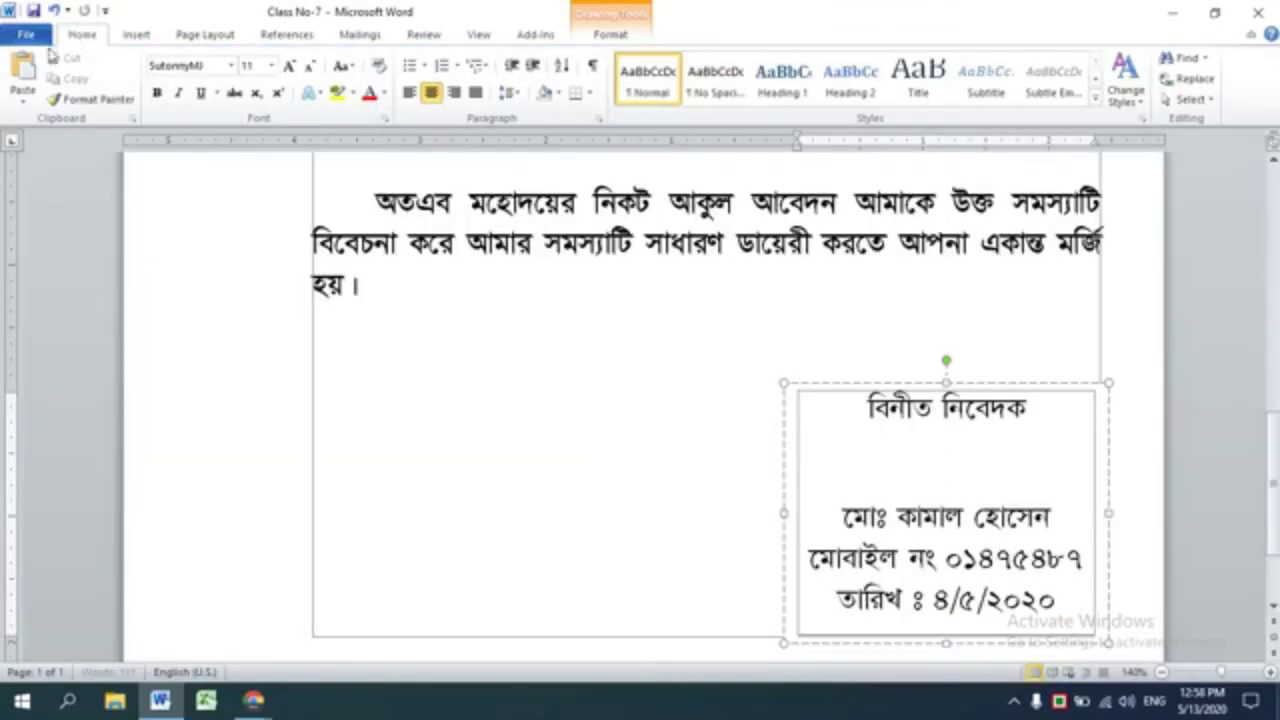
- Save the document
{"action": "left_click", "coordinate": [26, 35]}
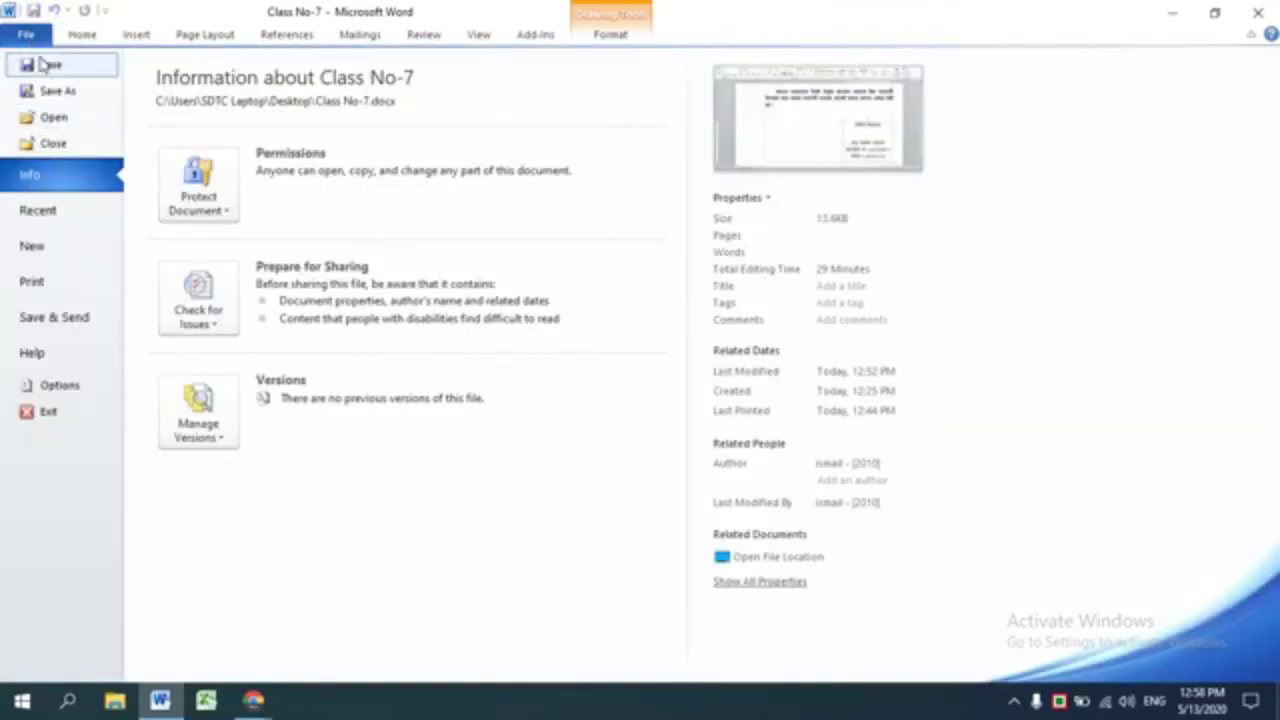
{"action": "left_click", "coordinate": [42, 67]}
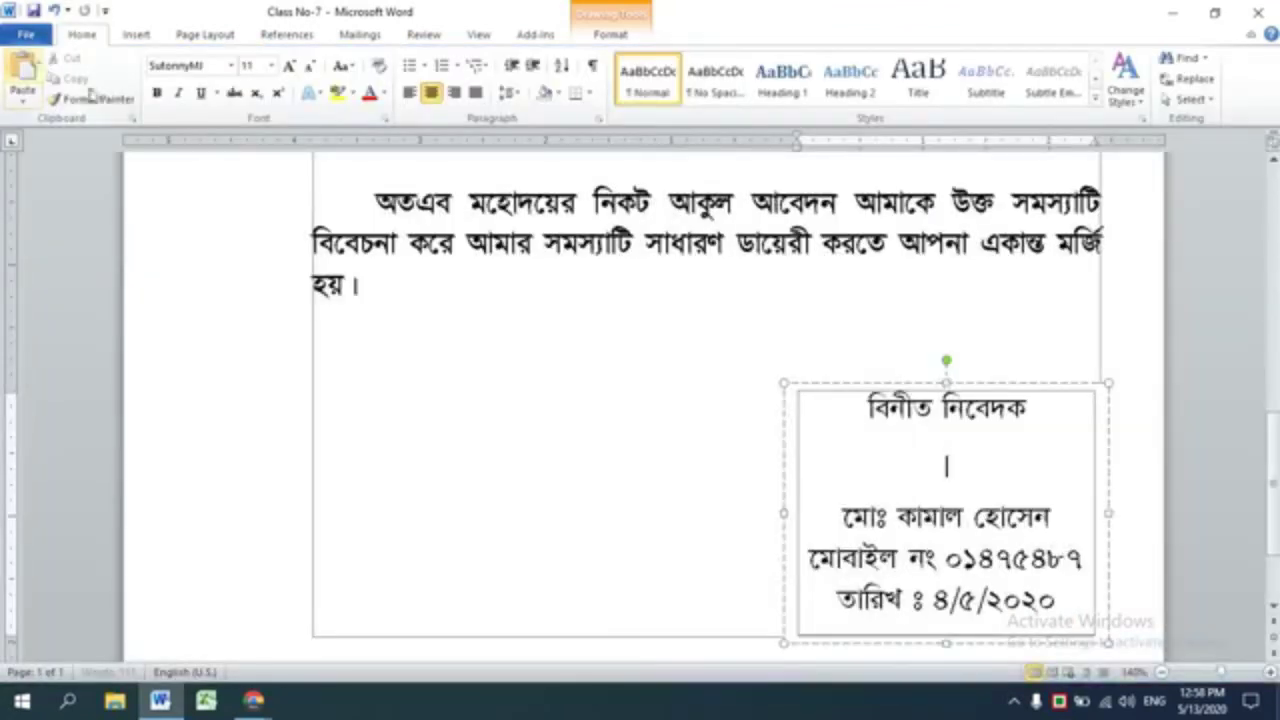
{"action": "left_click", "coordinate": [562, 395]}
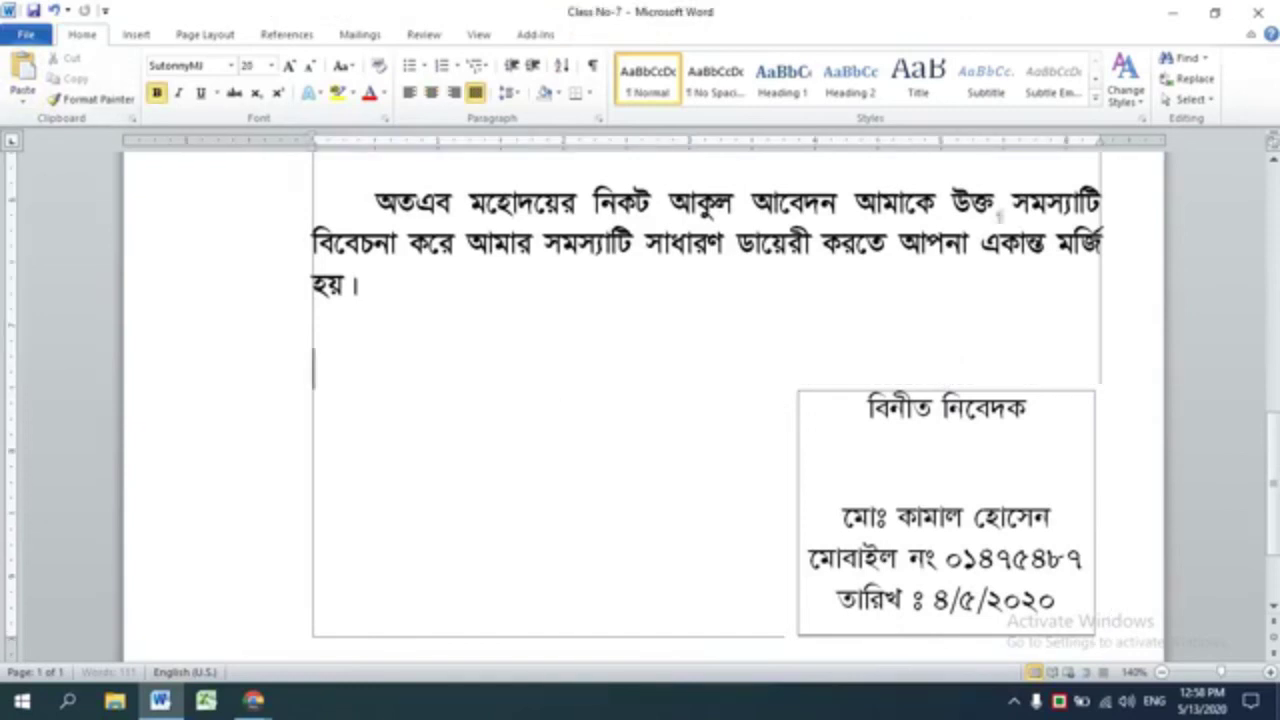
- Close Word and reopen the Class No-7 letter from its desktop icon
{"action": "left_click", "coordinate": [1266, 10]}
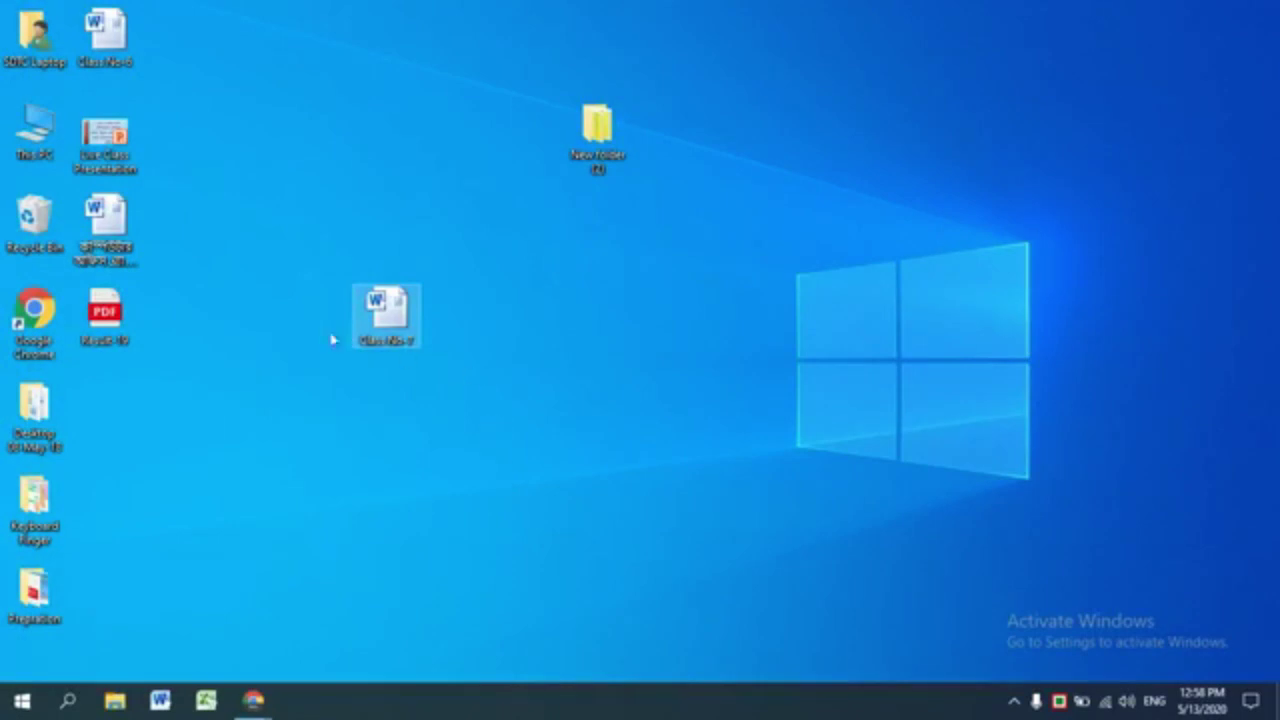
{"action": "left_click", "coordinate": [391, 423]}
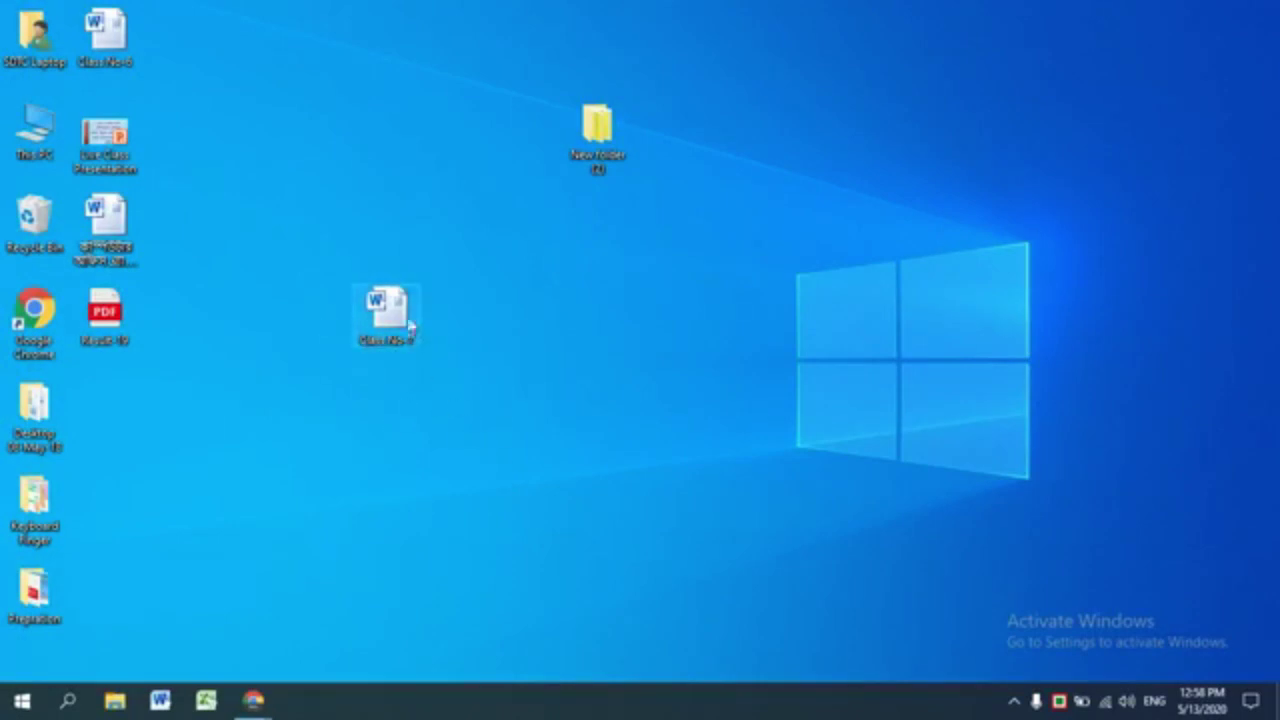
{"action": "double_click", "coordinate": [408, 322]}
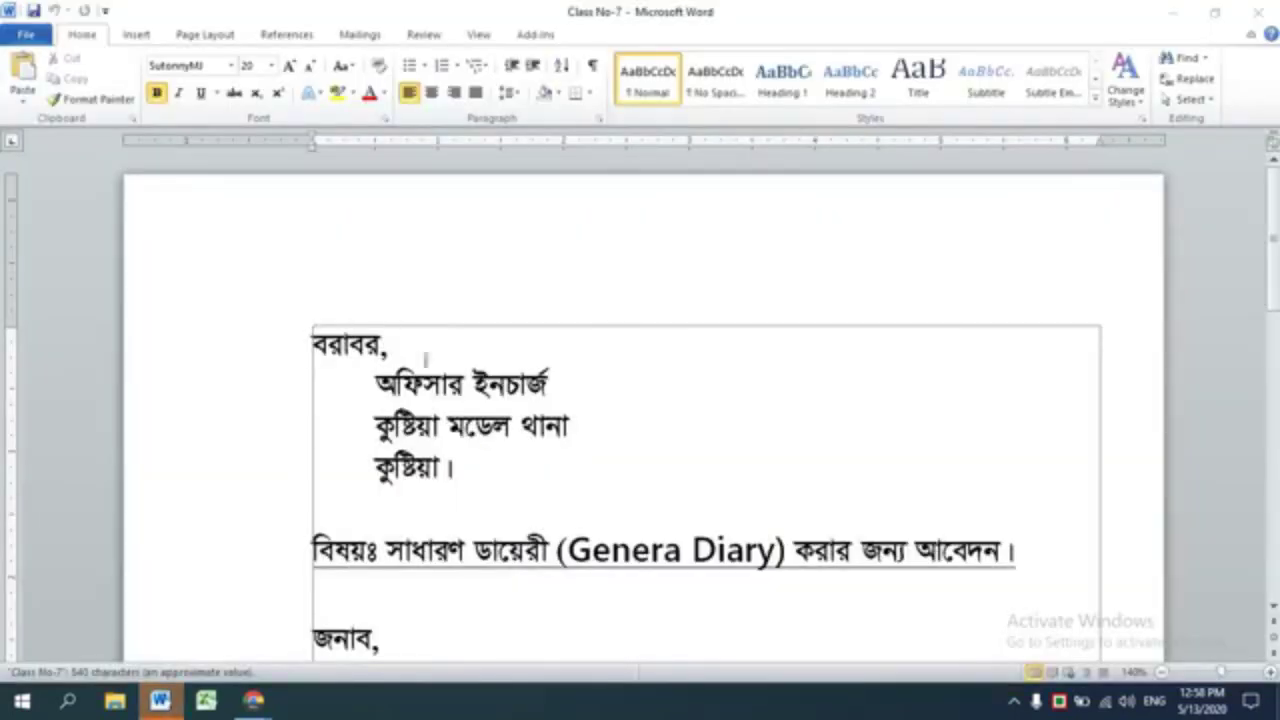
- Scroll through the reopened letter to review it, then place the cursor in the address block
{"action": "scroll", "coordinate": [708, 452], "scroll_direction": "down", "scroll_amount": 1}
{"action": "scroll", "coordinate": [708, 452], "scroll_direction": "down", "scroll_amount": 1}
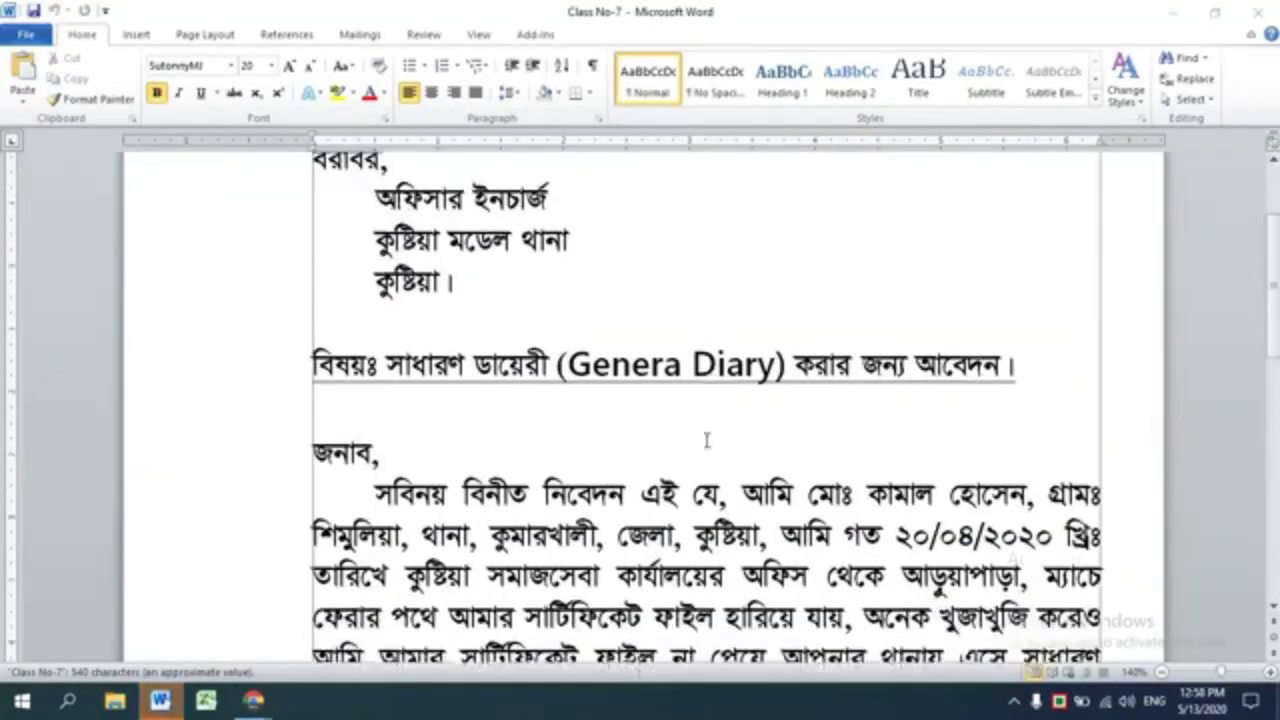
{"action": "scroll", "coordinate": [708, 450], "scroll_direction": "down", "scroll_amount": 2}
{"action": "scroll", "coordinate": [707, 445], "scroll_direction": "down", "scroll_amount": 1}
{"action": "scroll", "coordinate": [706, 440], "scroll_direction": "down", "scroll_amount": 3}
{"action": "scroll", "coordinate": [706, 440], "scroll_direction": "down", "scroll_amount": 1}
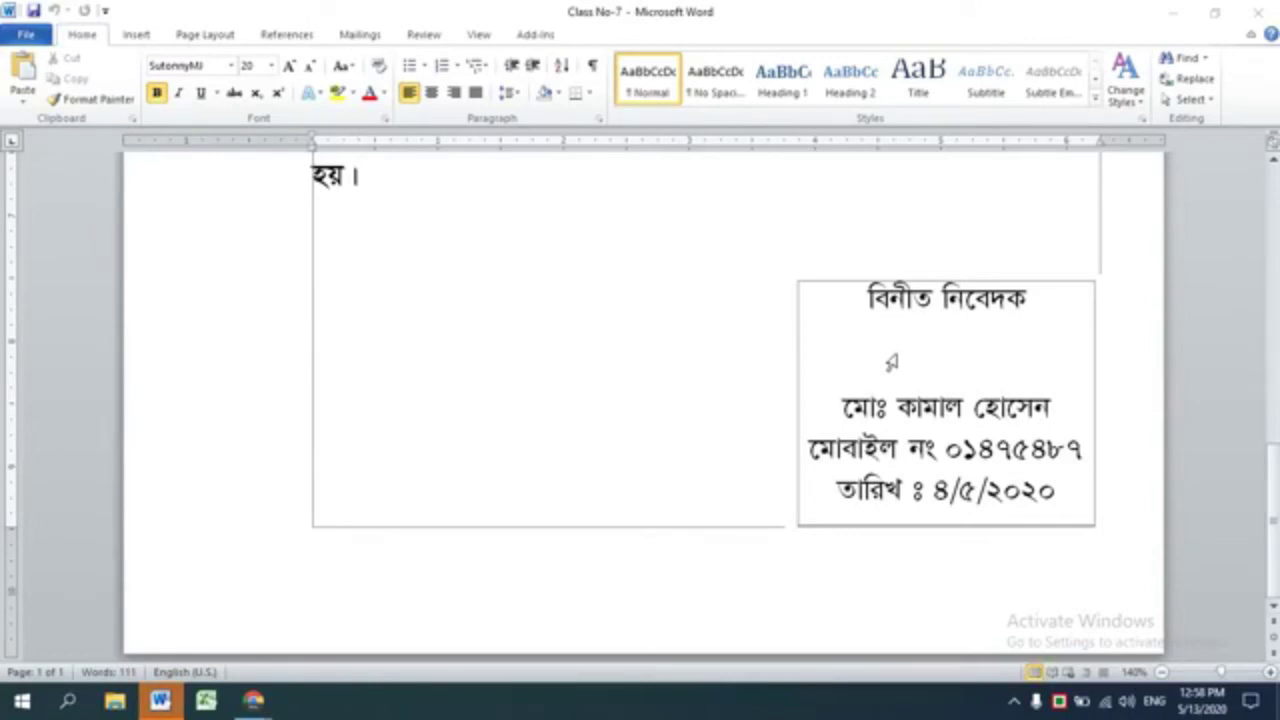
{"action": "scroll", "coordinate": [891, 362], "scroll_direction": "up", "scroll_amount": 2}
{"action": "scroll", "coordinate": [893, 358], "scroll_direction": "up", "scroll_amount": 5}
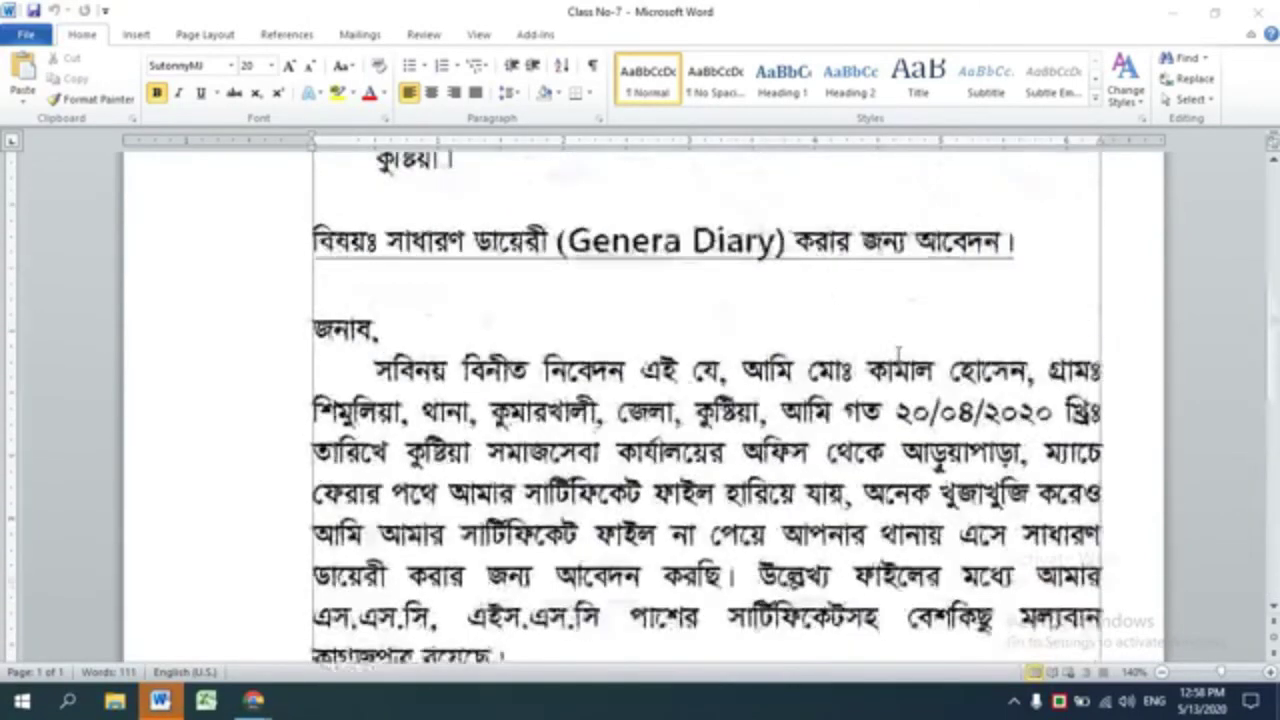
{"action": "scroll", "coordinate": [897, 352], "scroll_direction": "up", "scroll_amount": 3}
{"action": "left_click", "coordinate": [460, 470]}
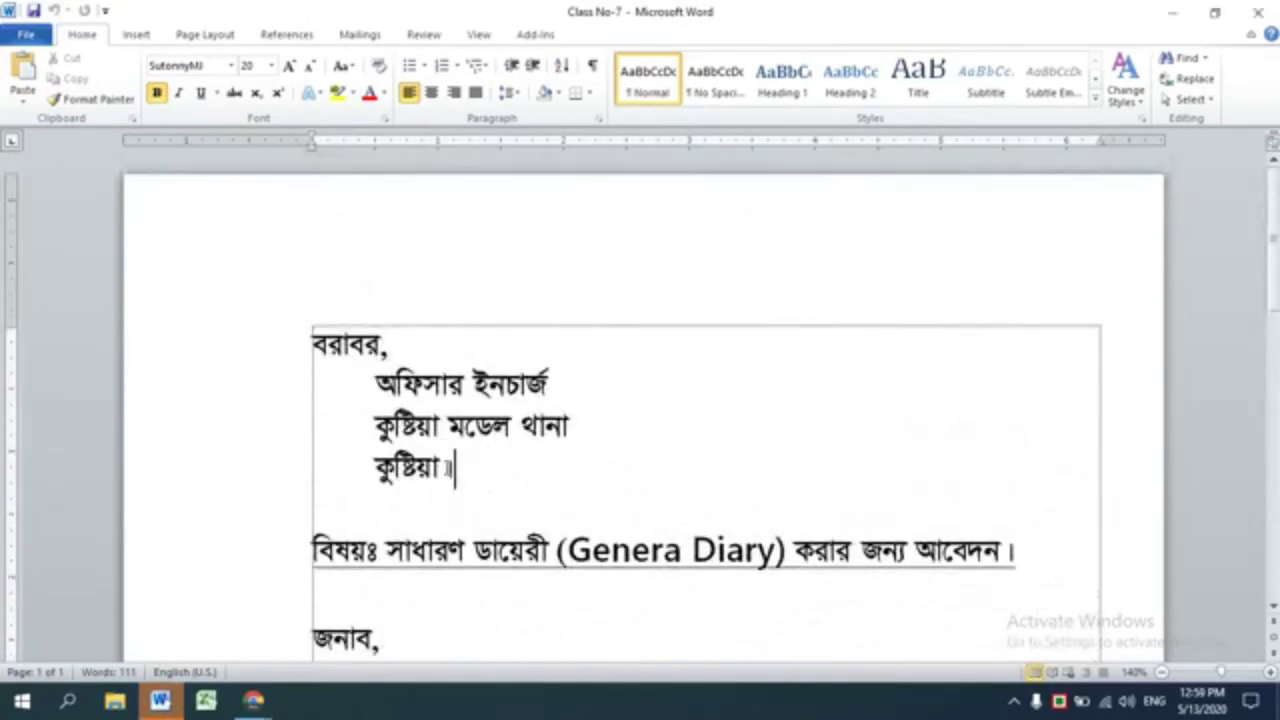
- Show the letter's print preview and raise the number of copies to 3
{"action": "left_click", "coordinate": [26, 34]}
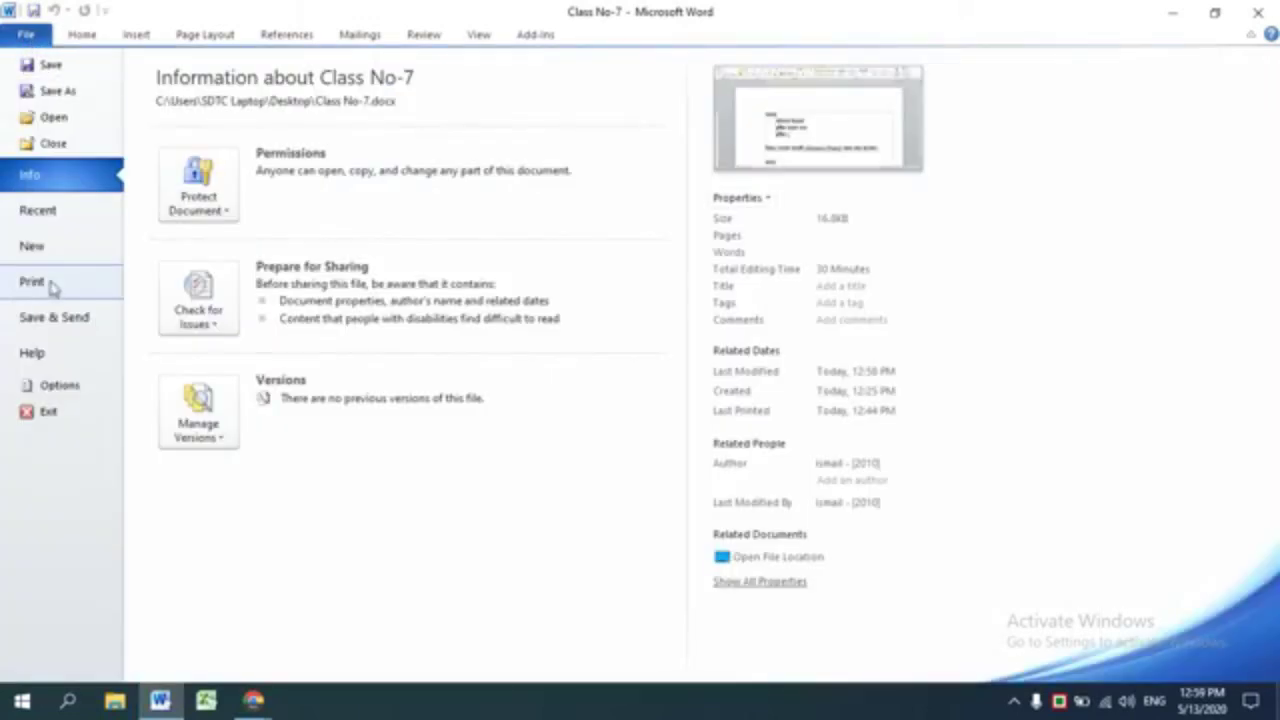
{"action": "left_click", "coordinate": [50, 285]}
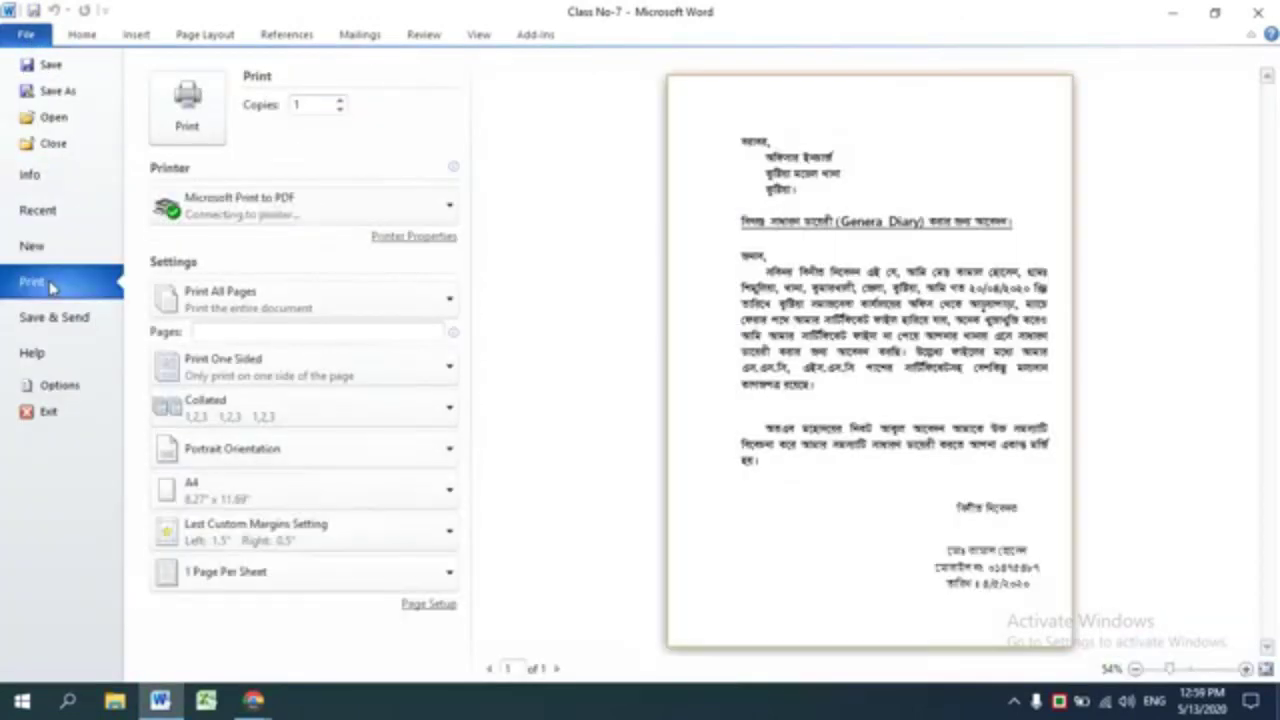
{"action": "left_click", "coordinate": [340, 102]}
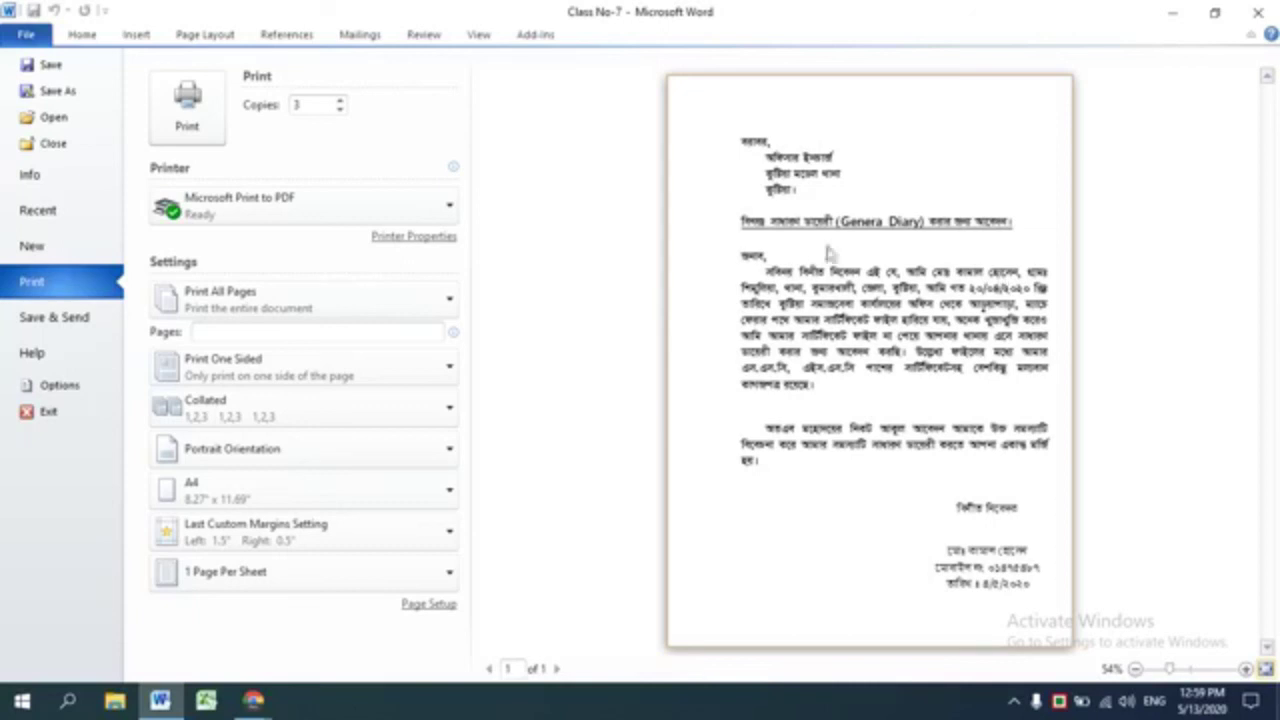
- Leave the print view and make all text in the signature box bold
{"action": "left_click", "coordinate": [82, 34]}
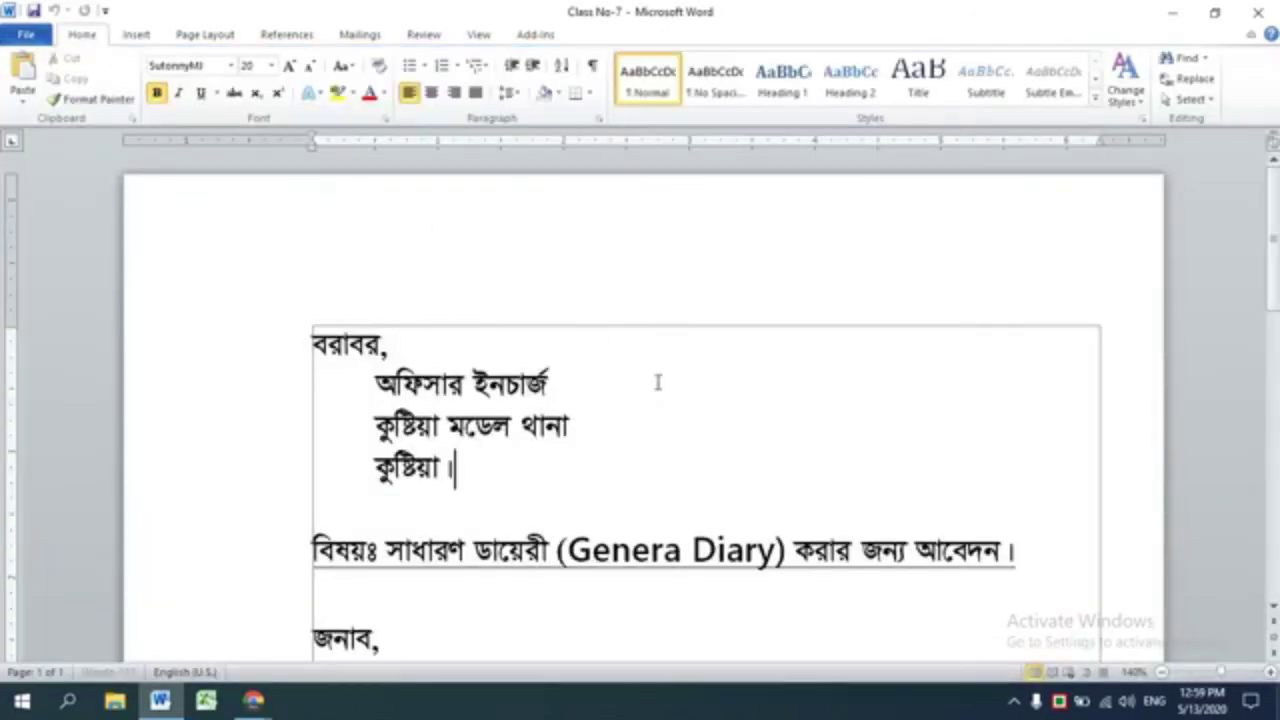
{"action": "scroll", "coordinate": [651, 374], "scroll_direction": "down", "scroll_amount": 3}
{"action": "scroll", "coordinate": [657, 385], "scroll_direction": "down", "scroll_amount": 3}
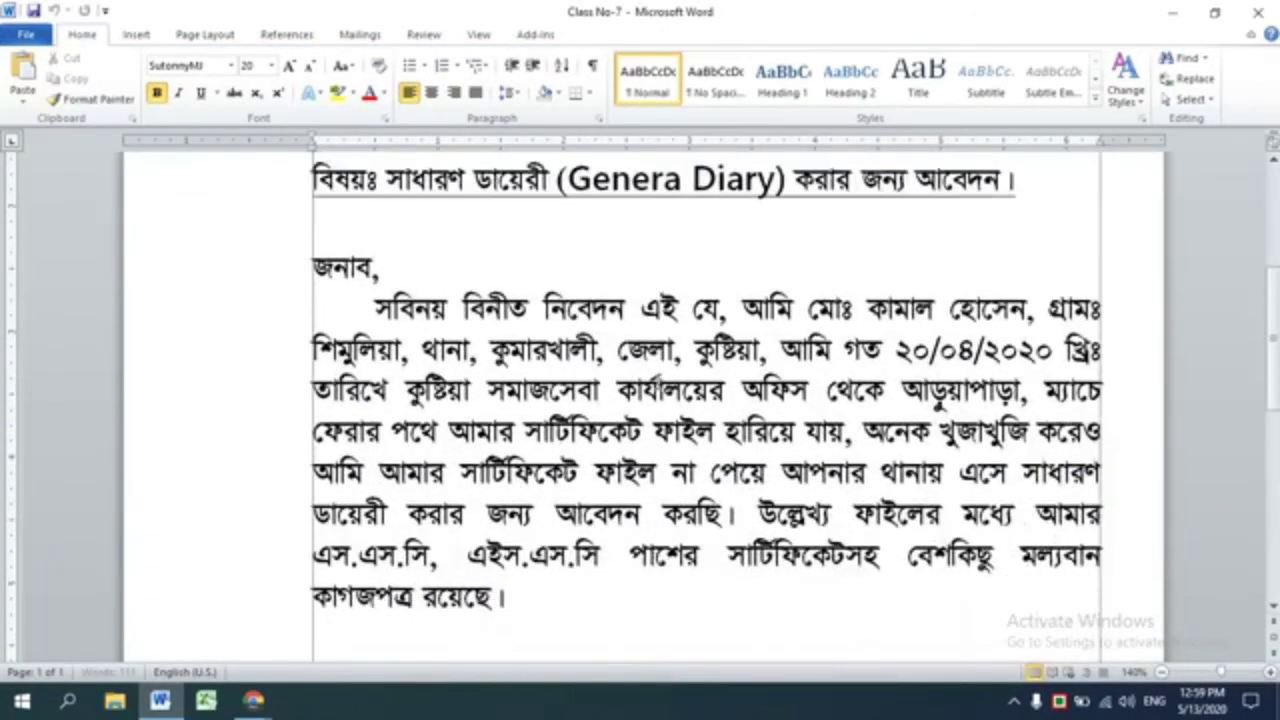
{"action": "scroll", "coordinate": [660, 380], "scroll_direction": "down", "scroll_amount": 3}
{"action": "scroll", "coordinate": [660, 380], "scroll_direction": "down", "scroll_amount": 2}
{"action": "scroll", "coordinate": [663, 377], "scroll_direction": "down", "scroll_amount": 1}
{"action": "scroll", "coordinate": [660, 380], "scroll_direction": "up", "scroll_amount": 1}
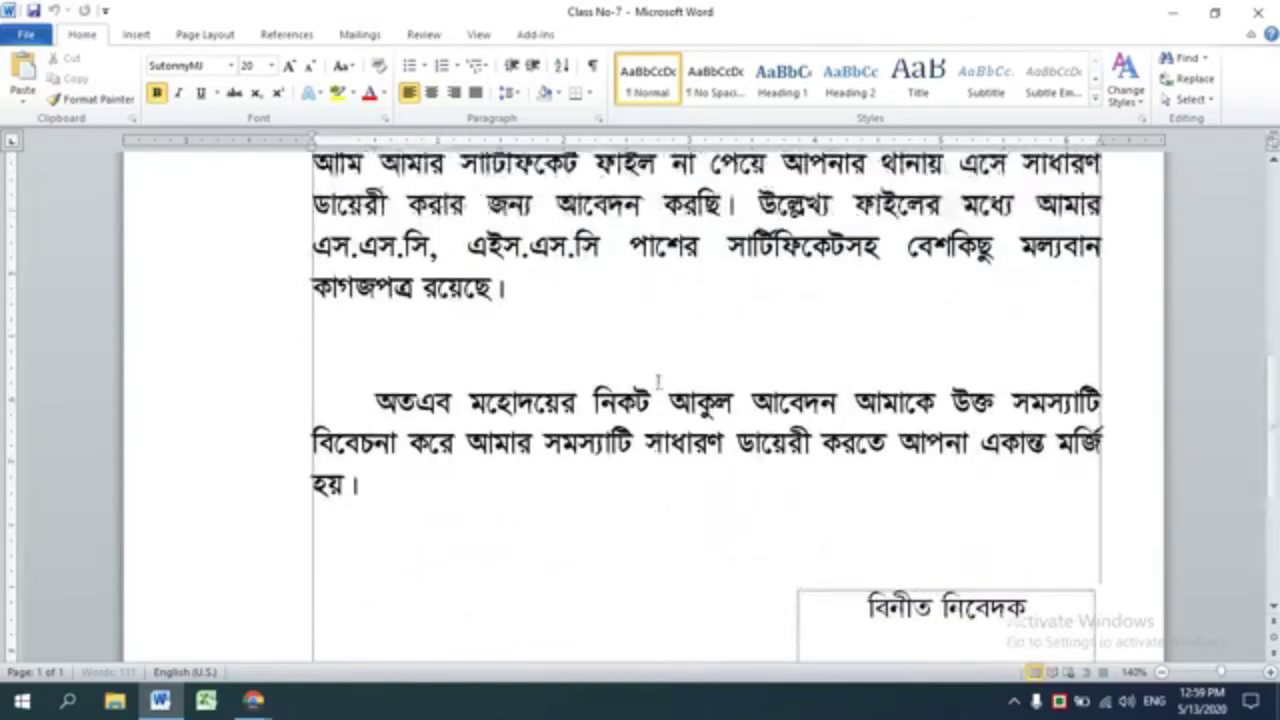
{"action": "scroll", "coordinate": [660, 380], "scroll_direction": "up", "scroll_amount": 3}
{"action": "scroll", "coordinate": [658, 382], "scroll_direction": "up", "scroll_amount": 4}
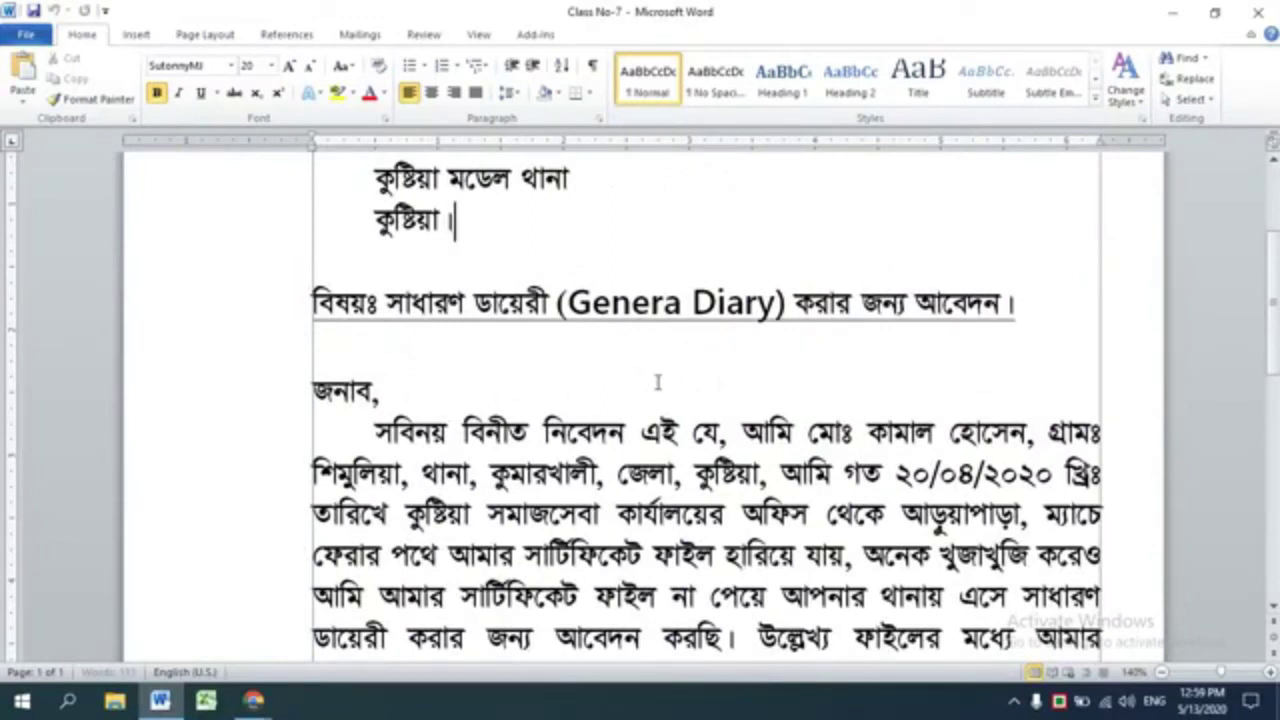
{"action": "scroll", "coordinate": [658, 381], "scroll_direction": "down", "scroll_amount": 2}
{"action": "scroll", "coordinate": [658, 375], "scroll_direction": "down", "scroll_amount": 1}
{"action": "scroll", "coordinate": [658, 378], "scroll_direction": "down", "scroll_amount": 2}
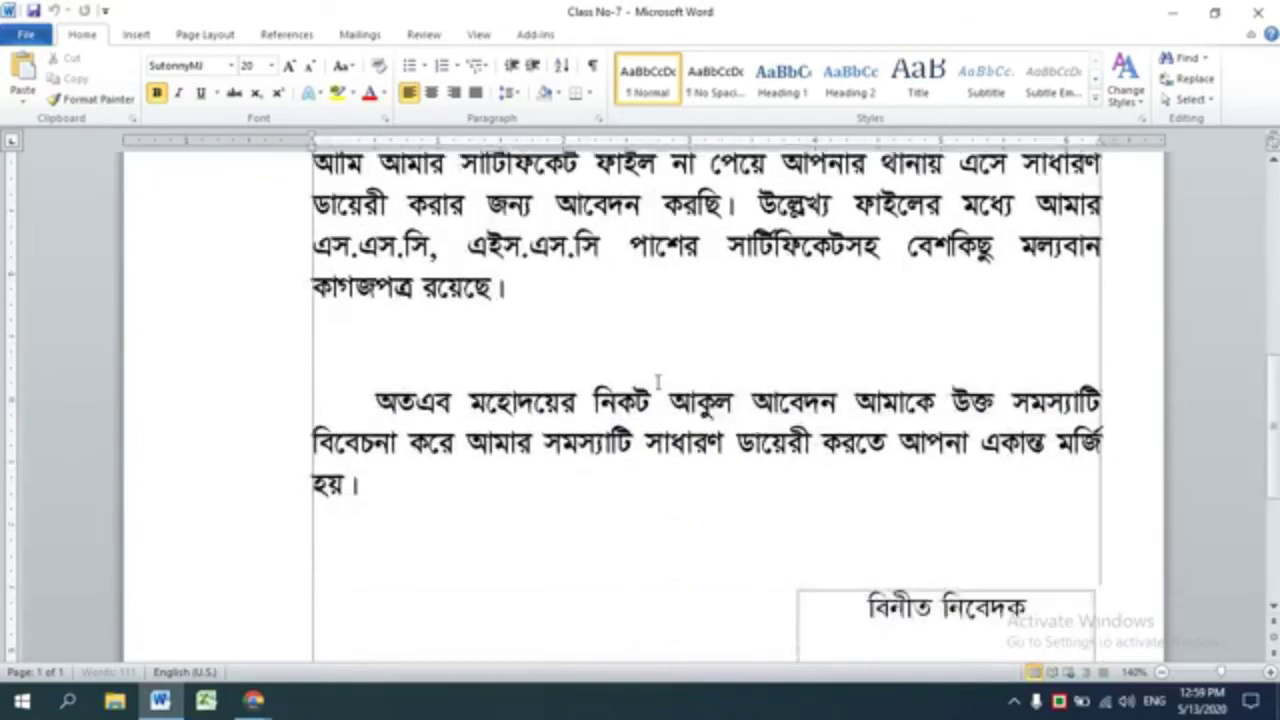
{"action": "scroll", "coordinate": [658, 380], "scroll_direction": "down", "scroll_amount": 1}
{"action": "scroll", "coordinate": [658, 381], "scroll_direction": "down", "scroll_amount": 1}
{"action": "scroll", "coordinate": [658, 381], "scroll_direction": "down", "scroll_amount": 1}
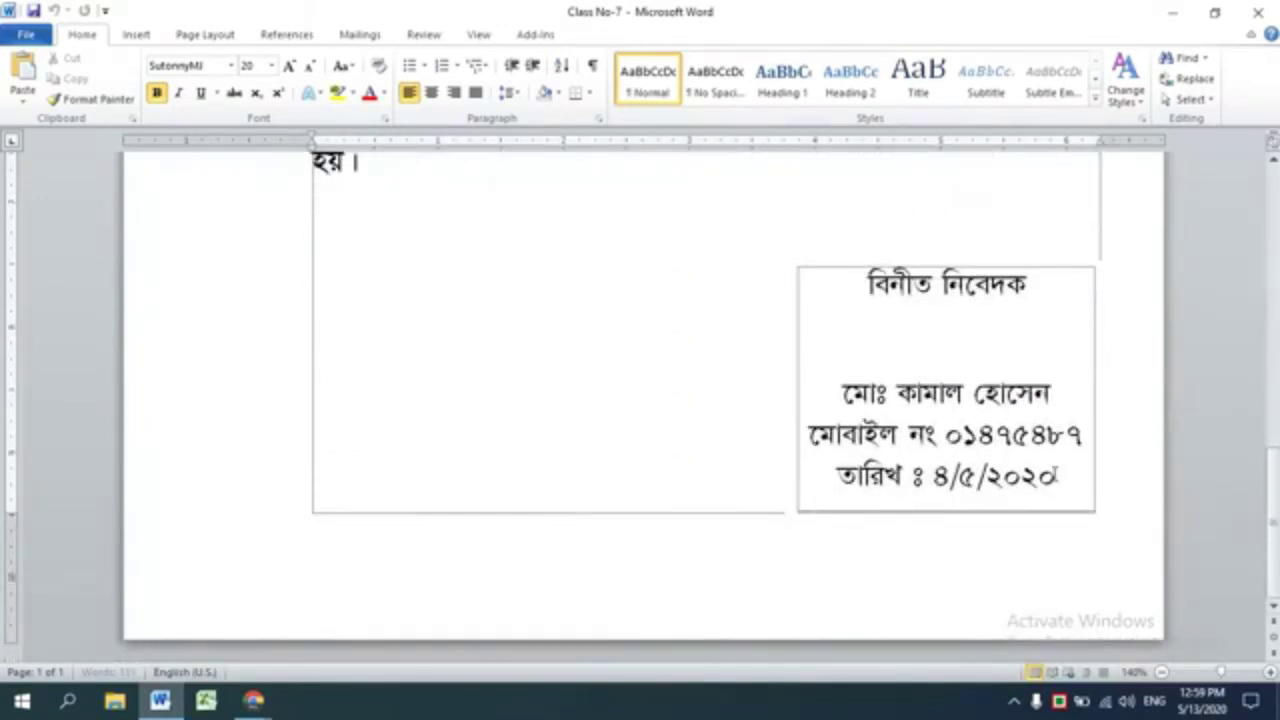
{"action": "left_click_drag", "start_coordinate": [1060, 476], "coordinate": [866, 282]}
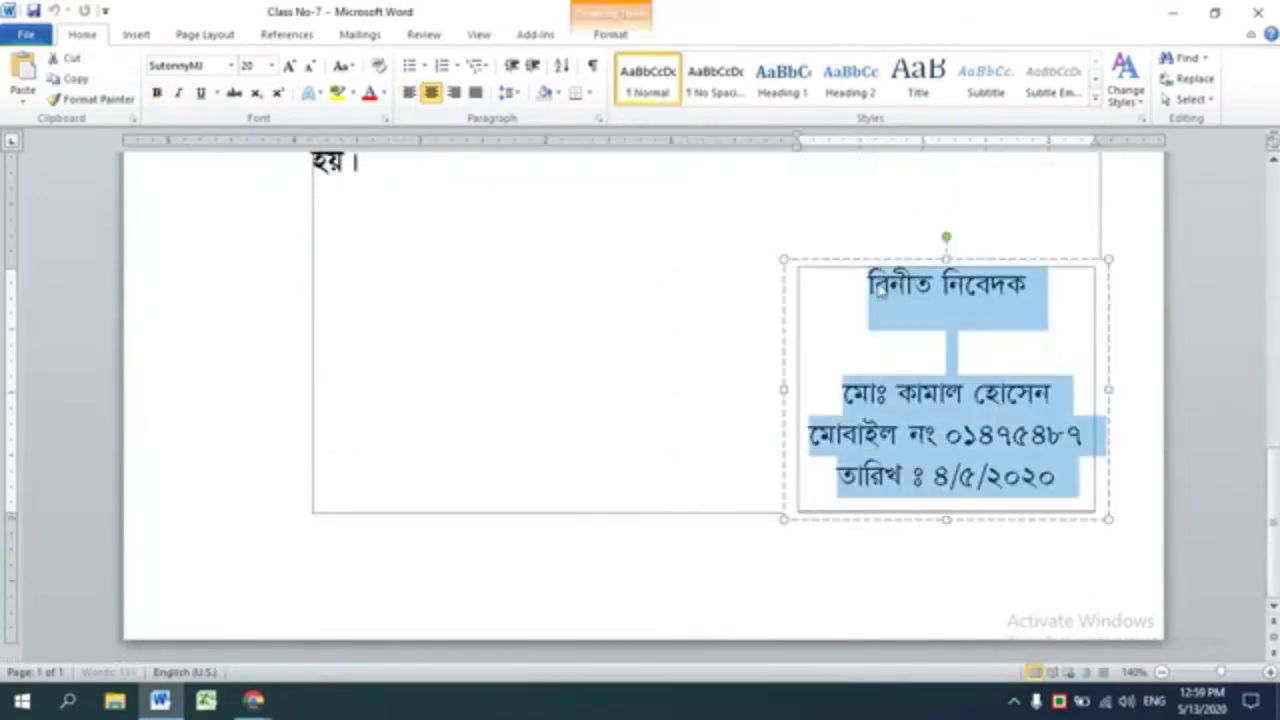
{"action": "left_click", "coordinate": [157, 98]}
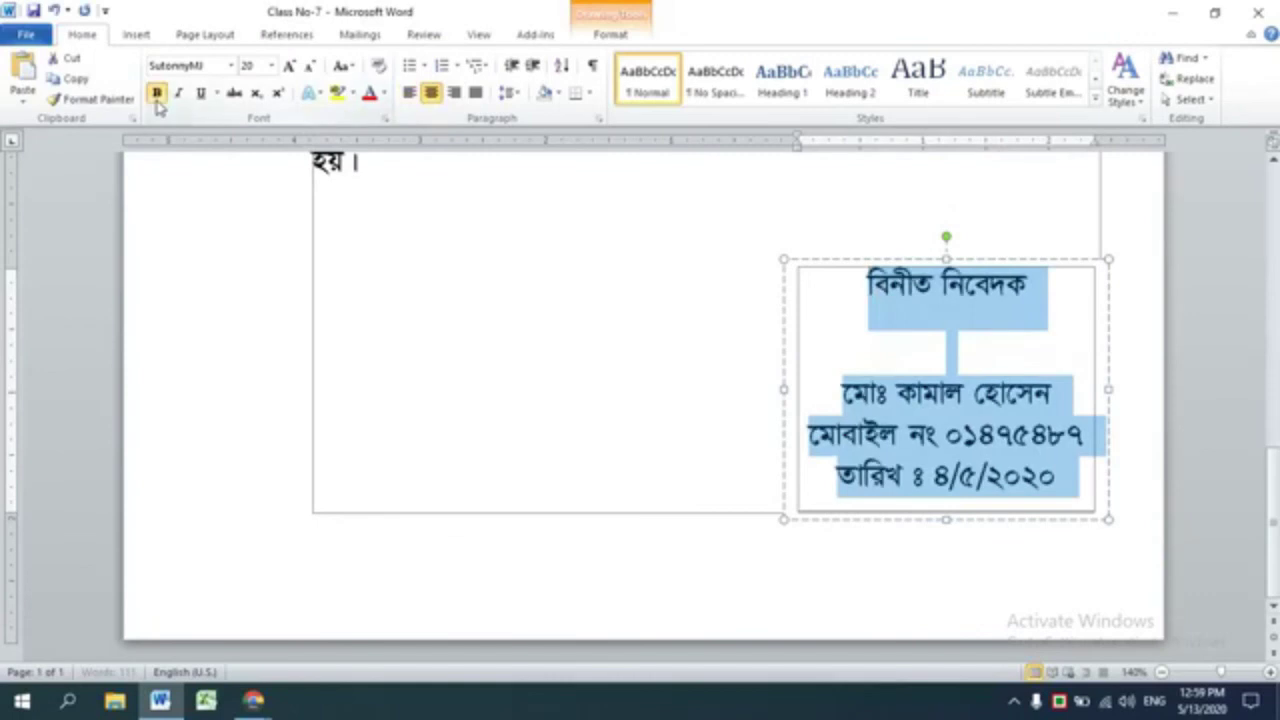
- Deselect the signature box and return to the top of the letter body
{"action": "left_click", "coordinate": [489, 330]}
{"action": "scroll", "coordinate": [491, 329], "scroll_direction": "up", "scroll_amount": 2}
{"action": "scroll", "coordinate": [491, 329], "scroll_direction": "up", "scroll_amount": 3}
{"action": "scroll", "coordinate": [489, 331], "scroll_direction": "up", "scroll_amount": 3}
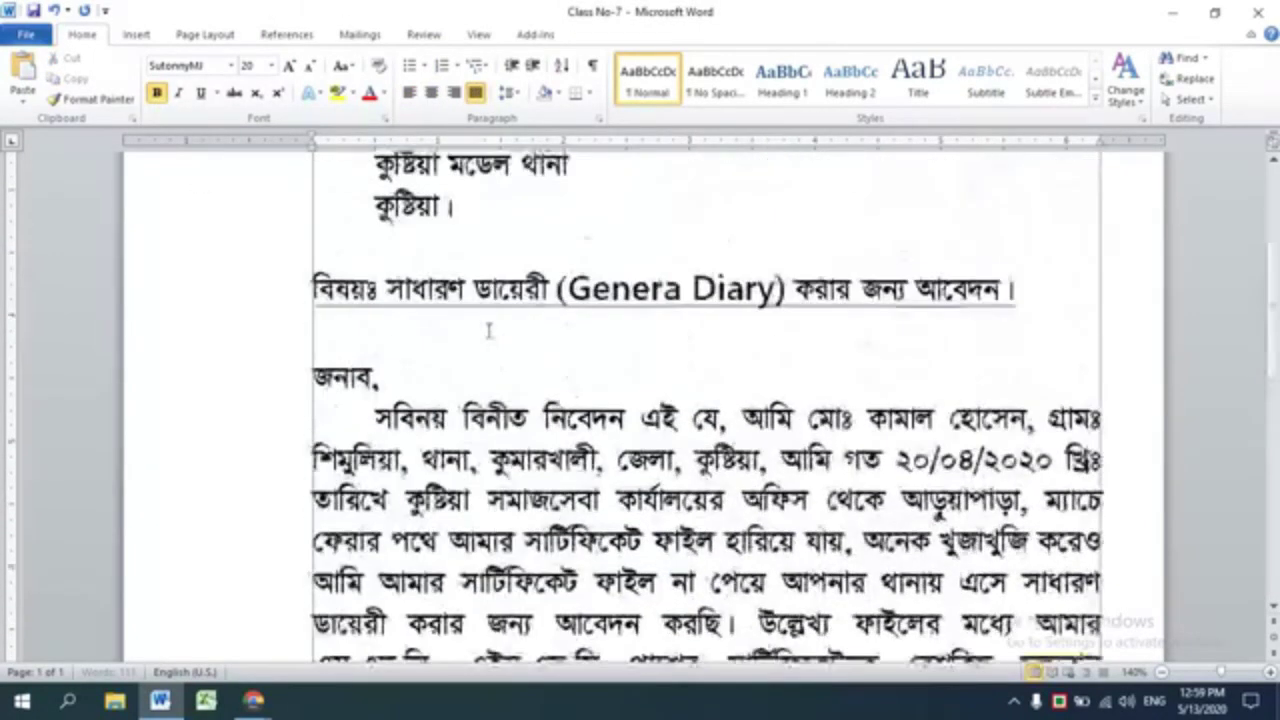
{"action": "scroll", "coordinate": [489, 331], "scroll_direction": "up", "scroll_amount": 3}
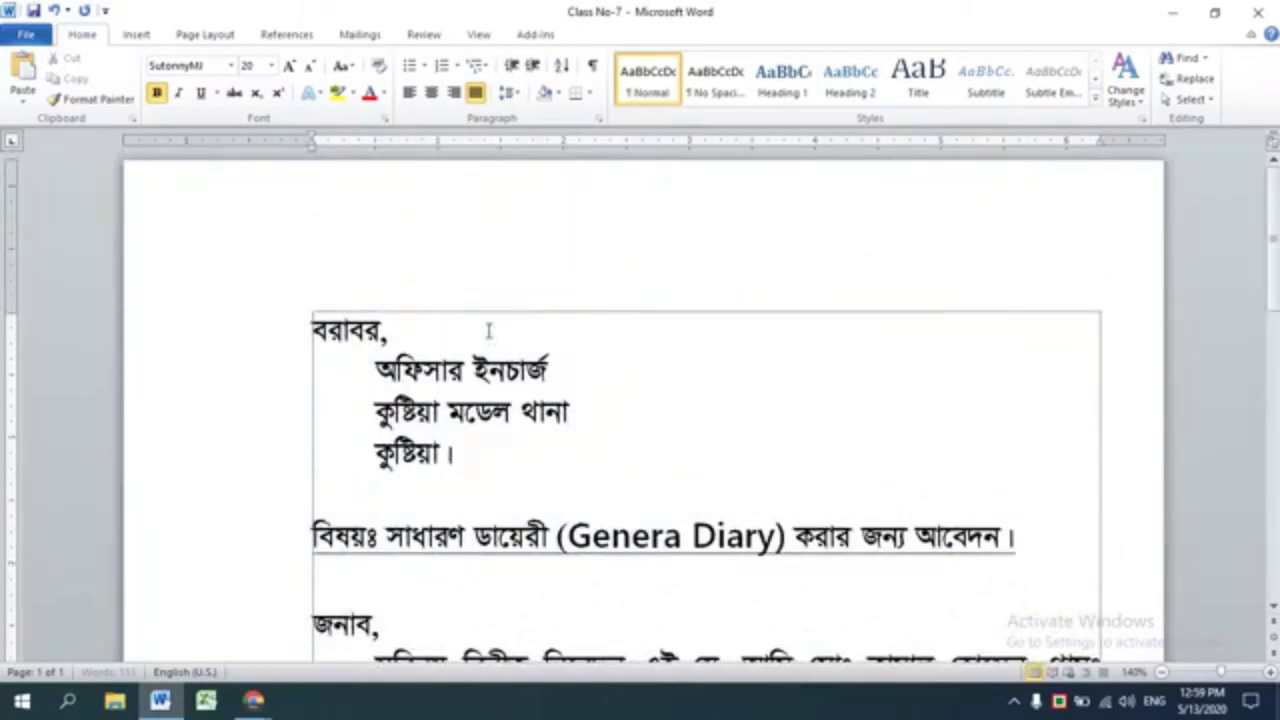
- Save the letter, print it to PDF, then start Save As for a copy
{"action": "left_click", "coordinate": [27, 34]}
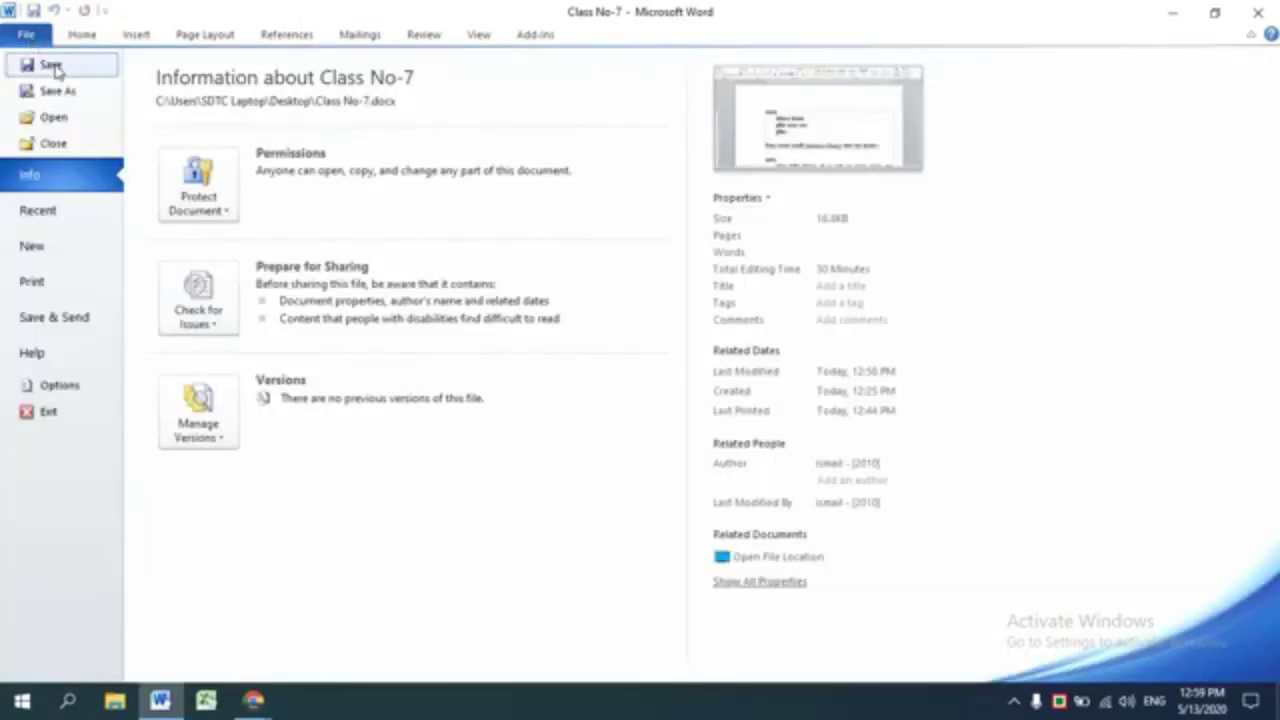
{"action": "left_click", "coordinate": [50, 63]}
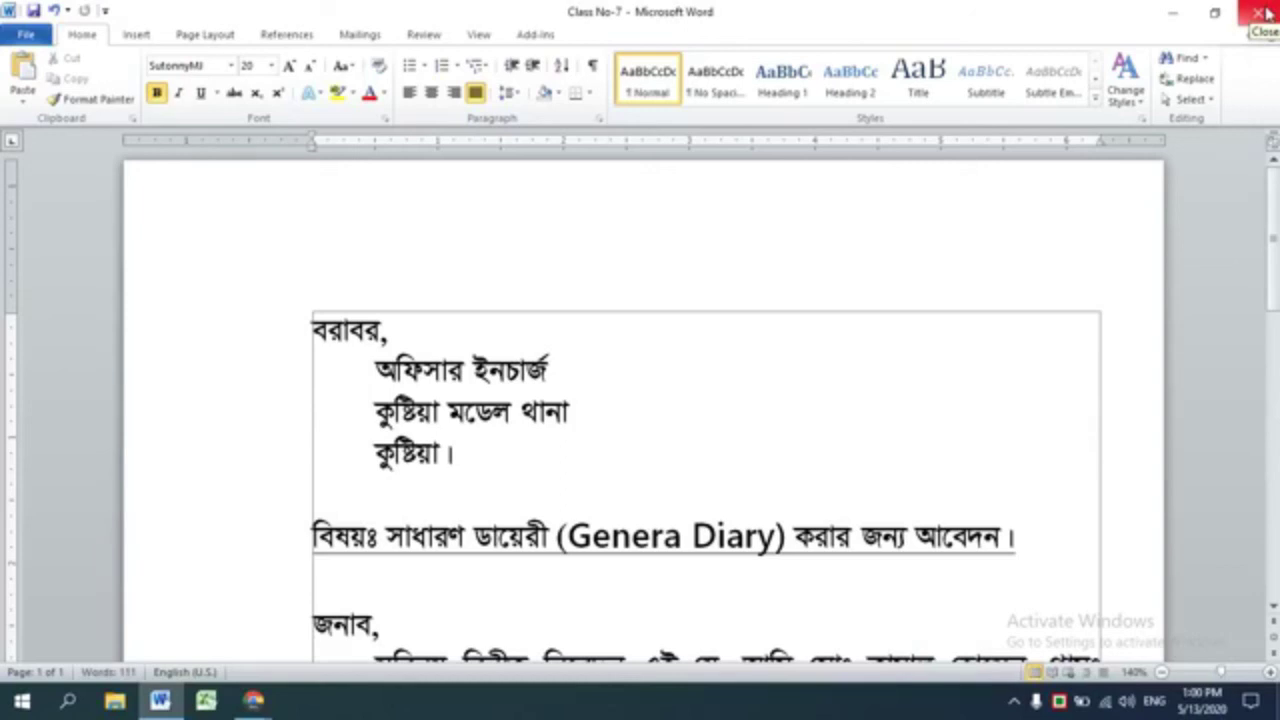
{"action": "left_click", "coordinate": [27, 34]}
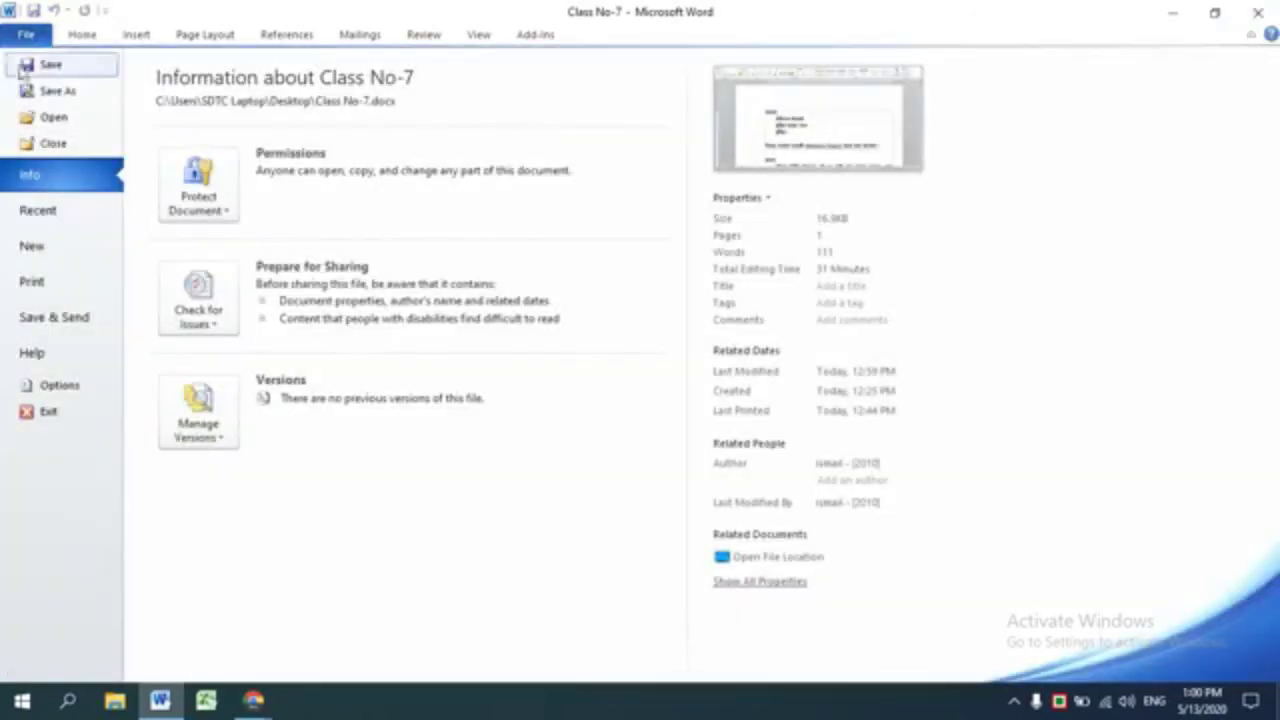
{"action": "left_click", "coordinate": [36, 286]}
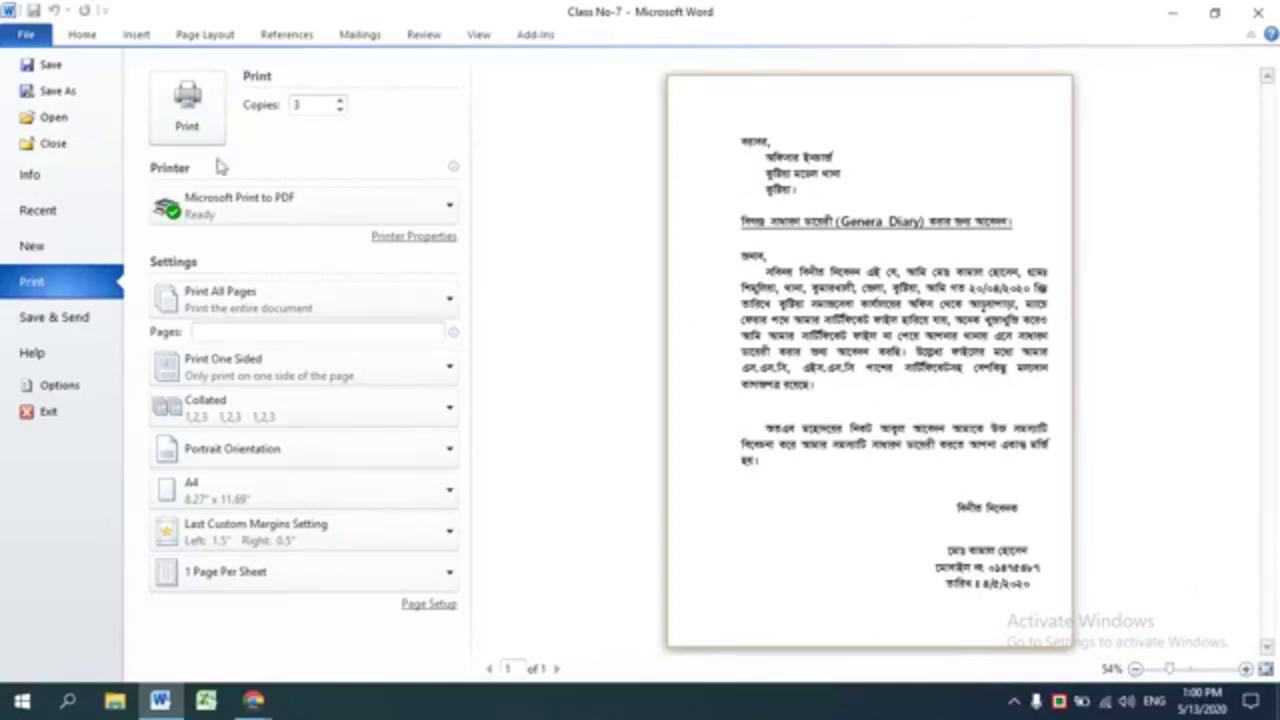
{"action": "left_click", "coordinate": [189, 115]}
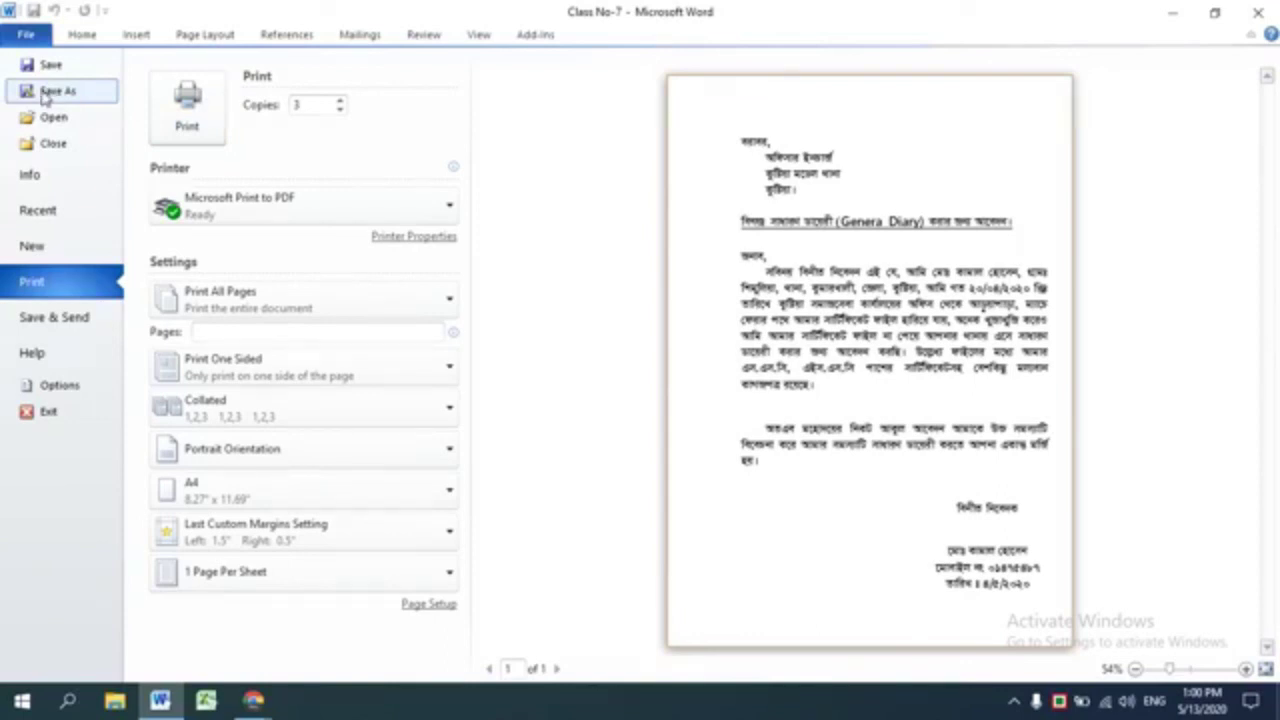
{"action": "left_click", "coordinate": [44, 93]}
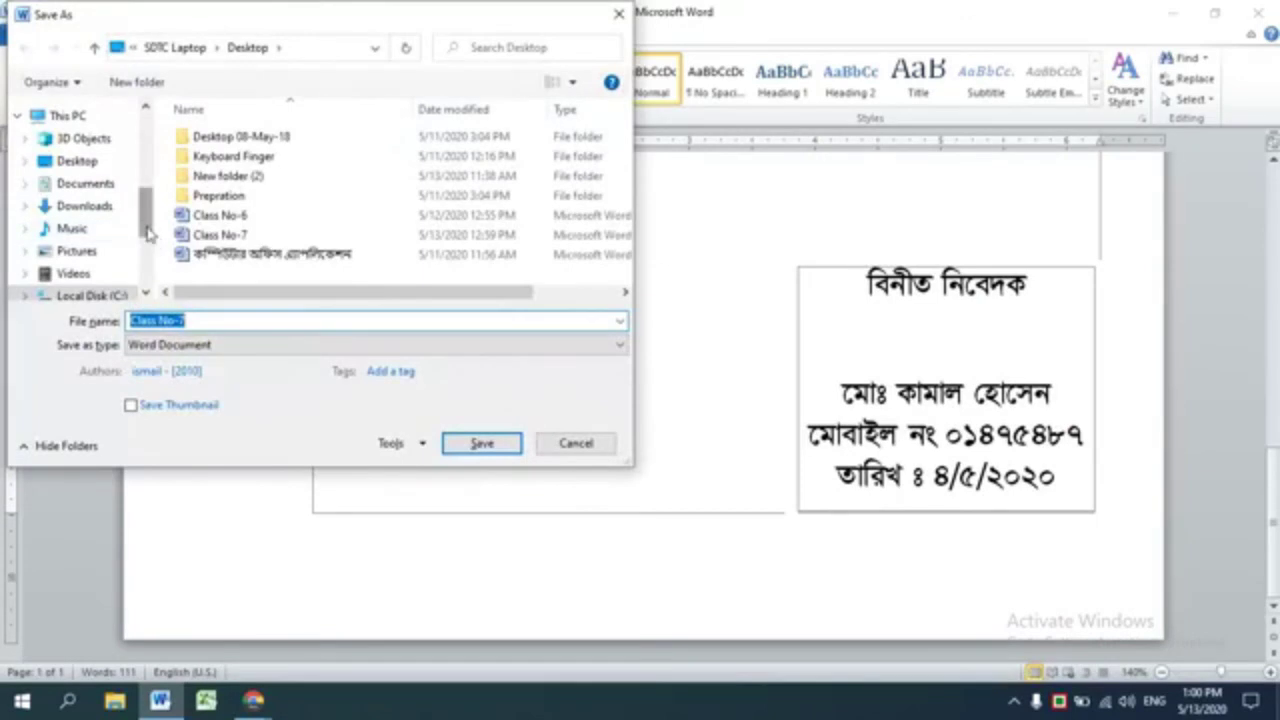
- Save the letter to the Desktop as PDF 'Class No-7', then close Word
{"action": "scroll", "coordinate": [147, 232], "scroll_direction": "up", "scroll_amount": 5}
{"action": "left_click", "coordinate": [78, 147]}
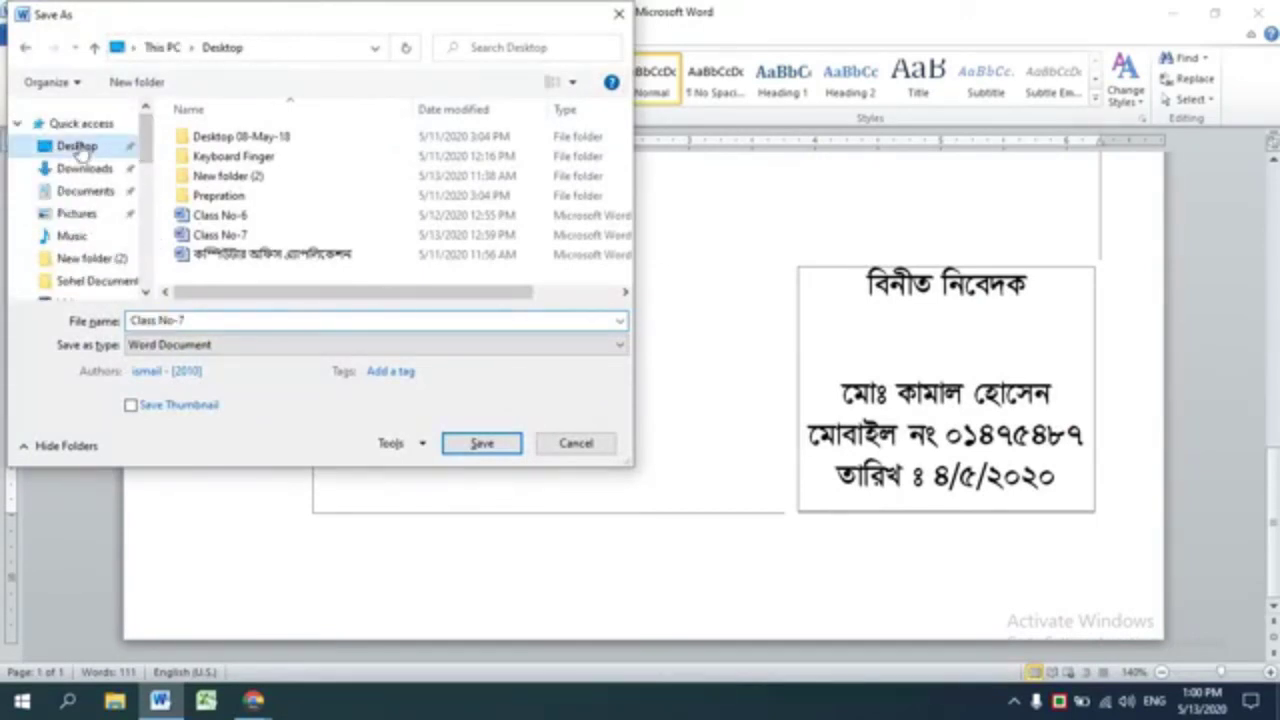
{"action": "triple_click", "coordinate": [196, 320]}
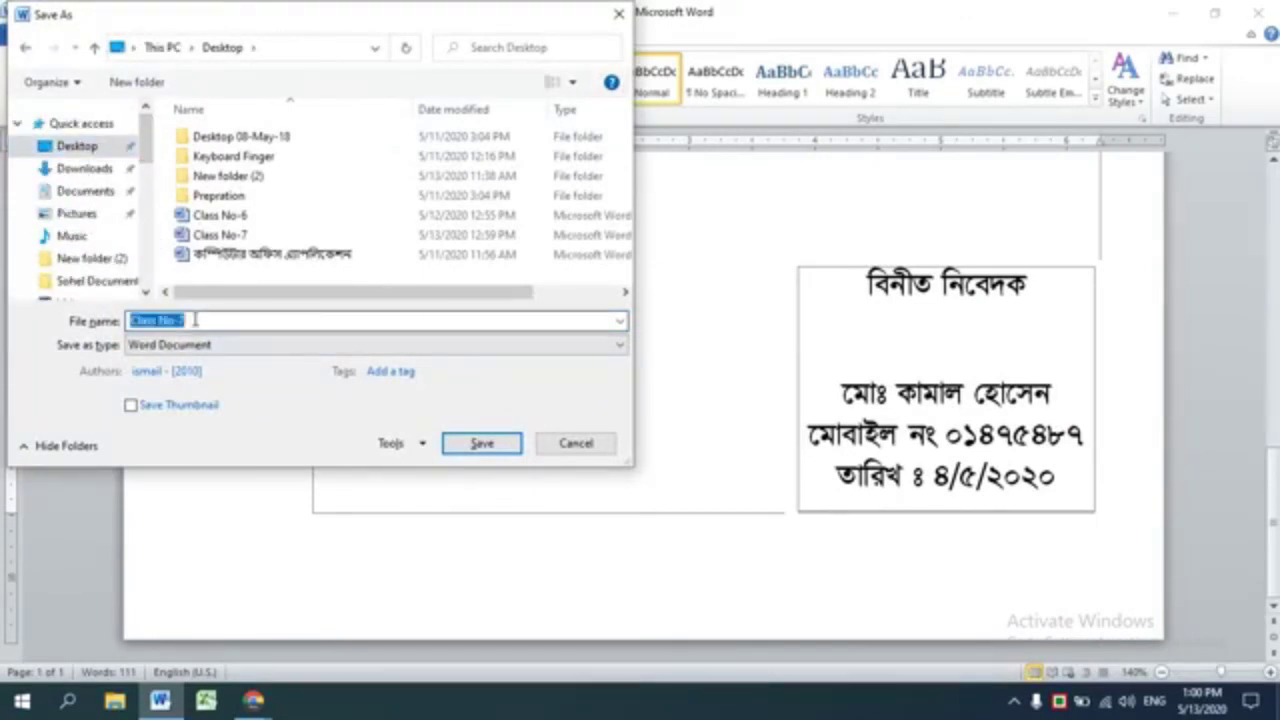
{"action": "left_click", "coordinate": [196, 320]}
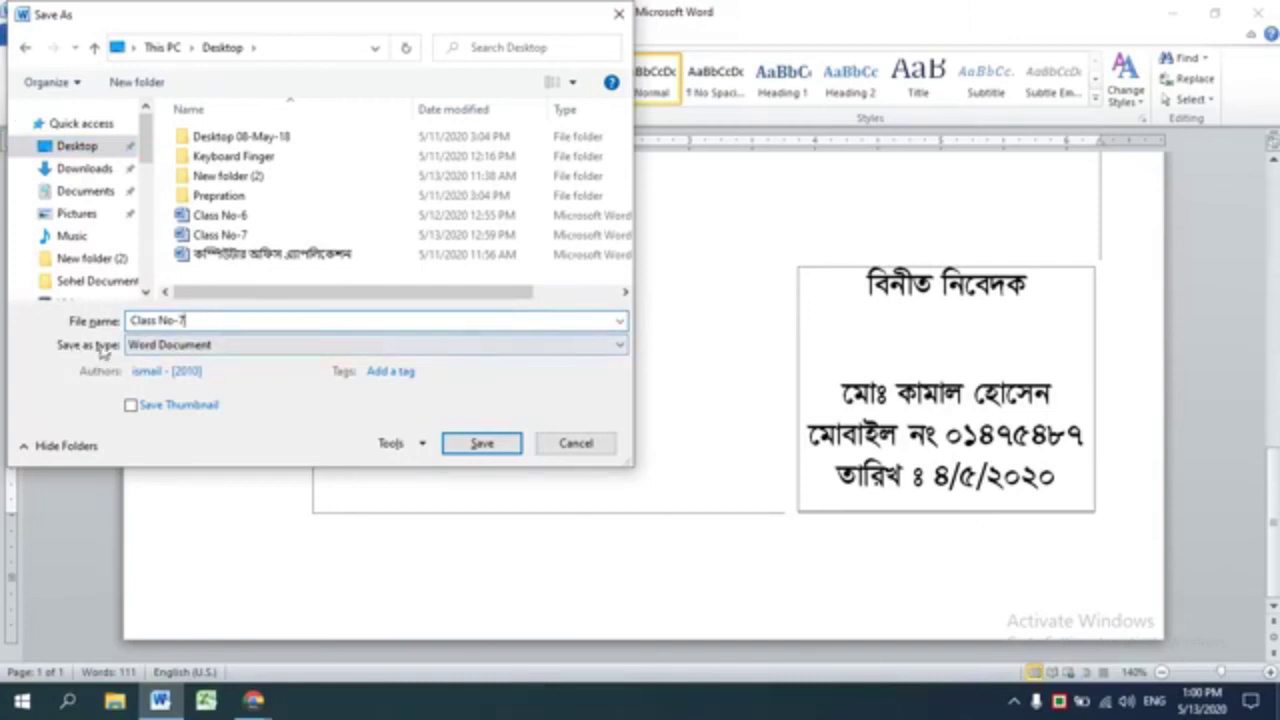
{"action": "left_click", "coordinate": [207, 345]}
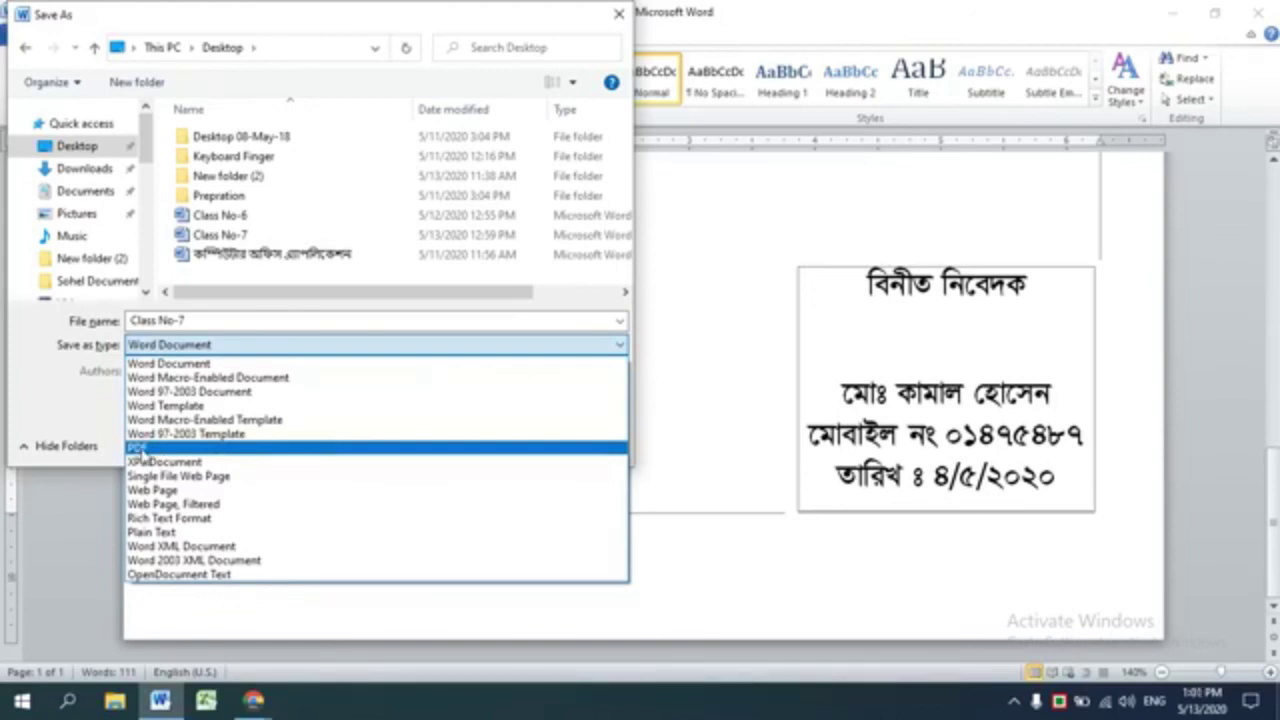
{"action": "left_click", "coordinate": [140, 452]}
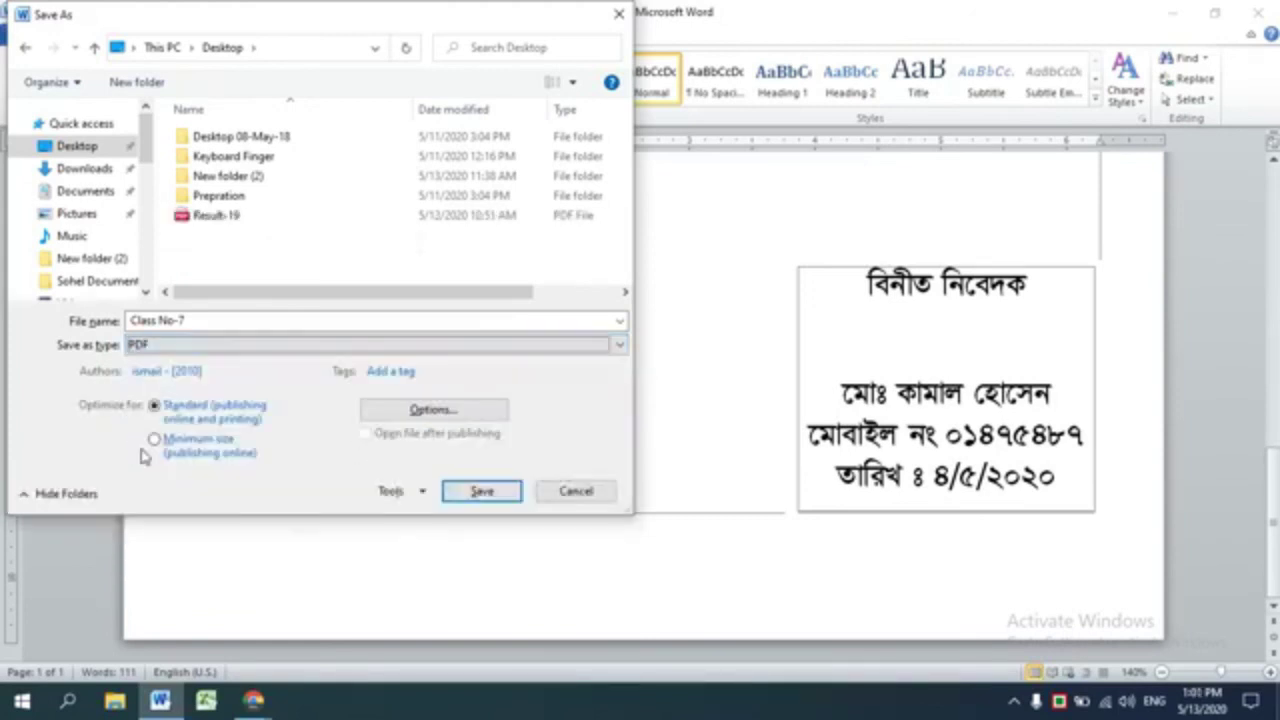
{"action": "left_click", "coordinate": [481, 492]}
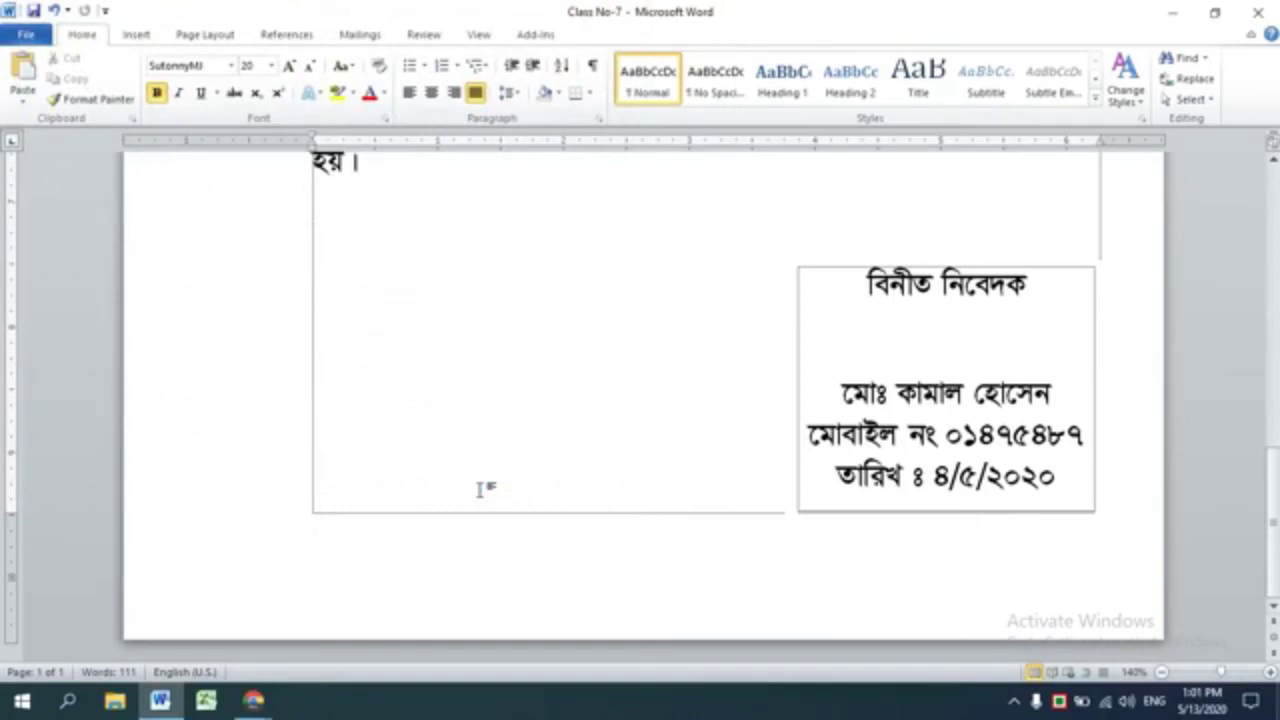
{"action": "left_click", "coordinate": [1262, 14]}
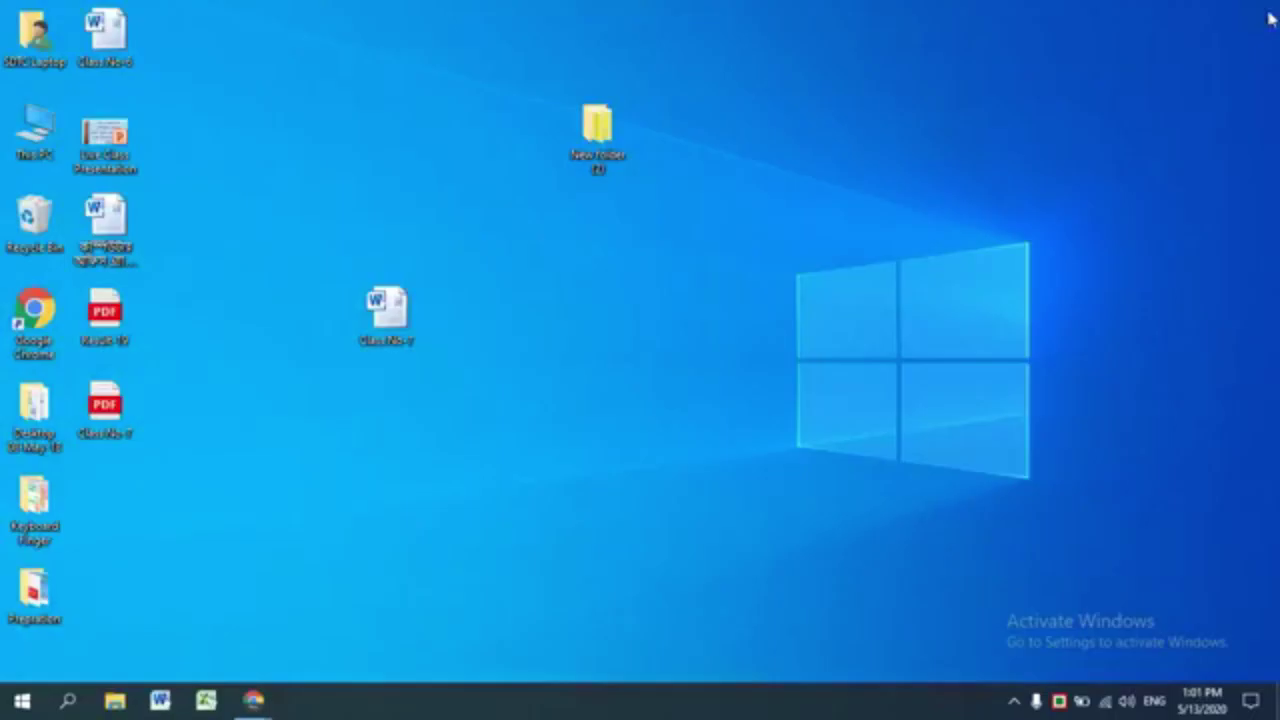
- Review the Class No-7 PDF in Edge, close it, and reopen Class No-7.docx
{"action": "left_click", "coordinate": [108, 410]}
{"action": "double_click", "coordinate": [108, 410]}
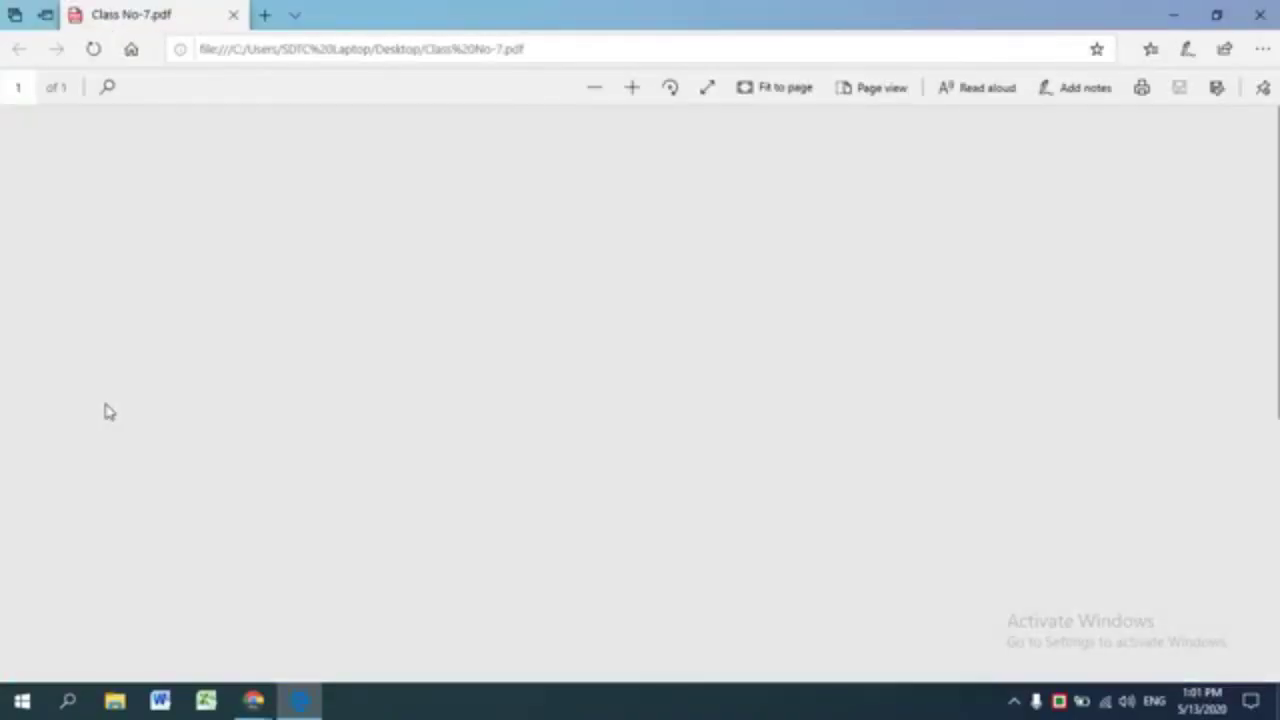
{"action": "scroll", "coordinate": [742, 420], "scroll_direction": "up", "scroll_amount": 3, "text": "ctrl"}
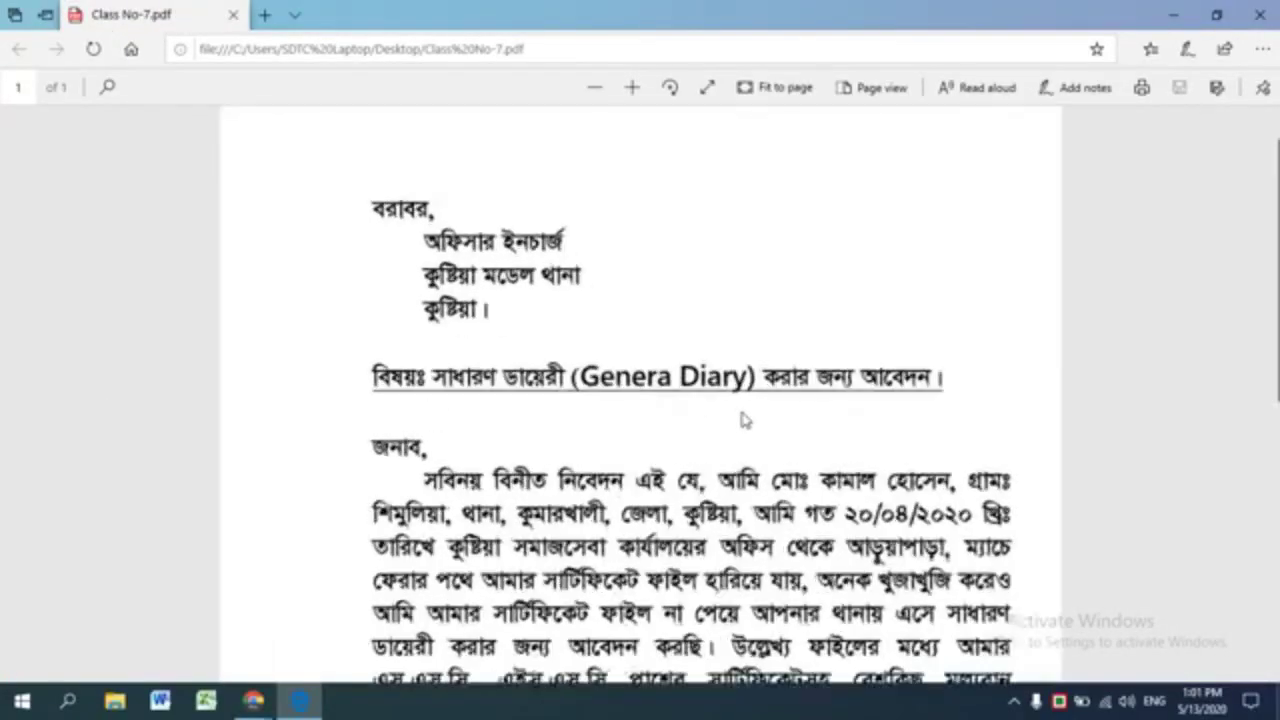
{"action": "scroll", "coordinate": [742, 420], "scroll_direction": "down", "scroll_amount": 3}
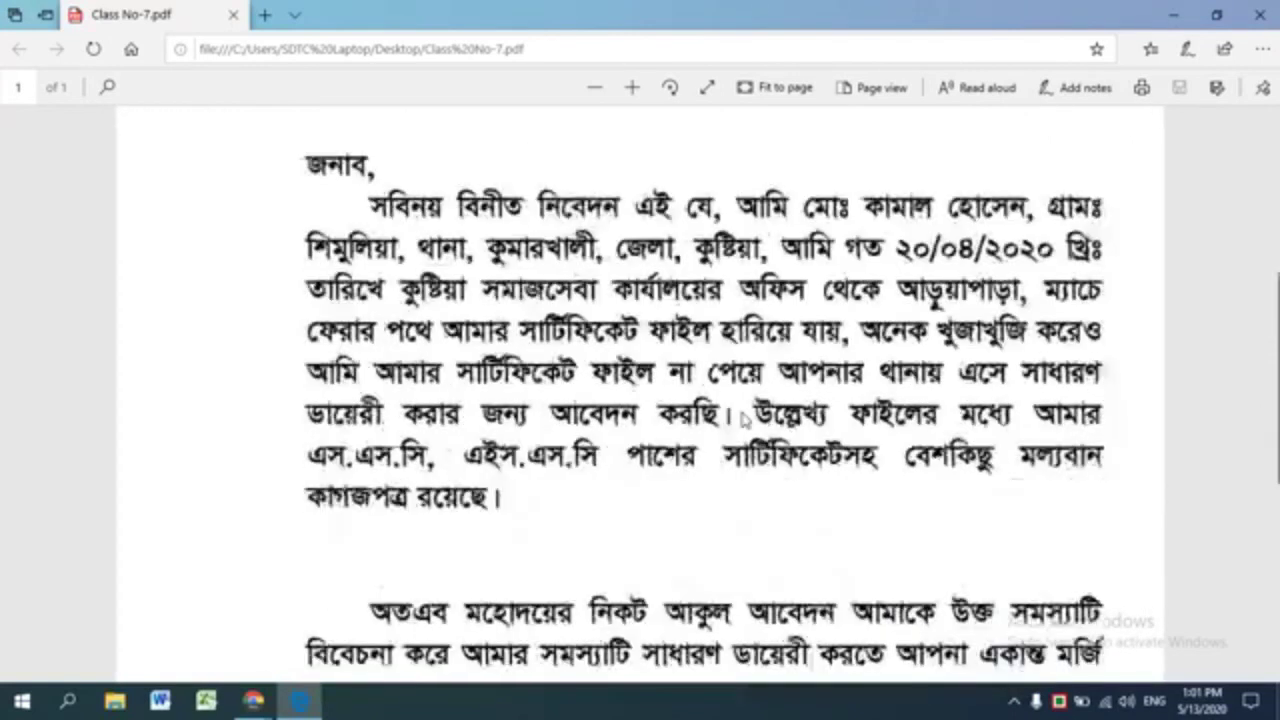
{"action": "scroll", "coordinate": [742, 420], "scroll_direction": "down", "scroll_amount": 5}
{"action": "scroll", "coordinate": [742, 420], "scroll_direction": "up", "scroll_amount": 2}
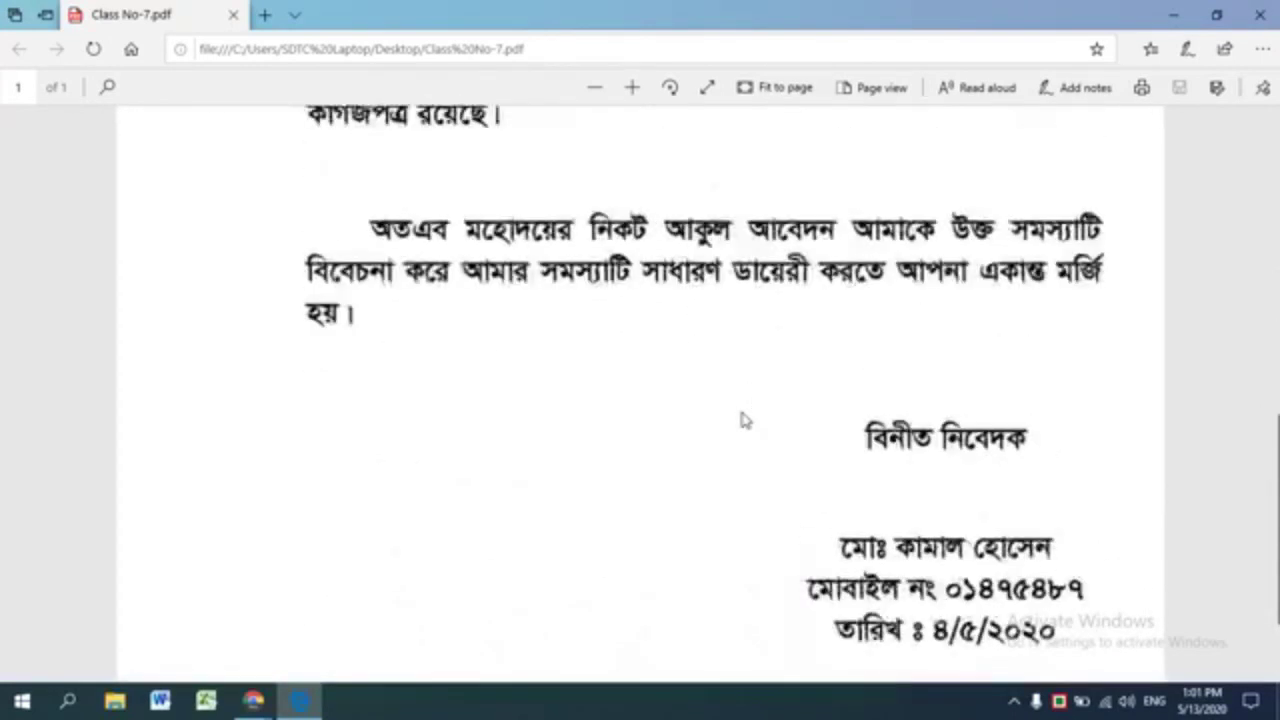
{"action": "scroll", "coordinate": [742, 420], "scroll_direction": "up", "scroll_amount": 3}
{"action": "key", "text": "alt+F4"}
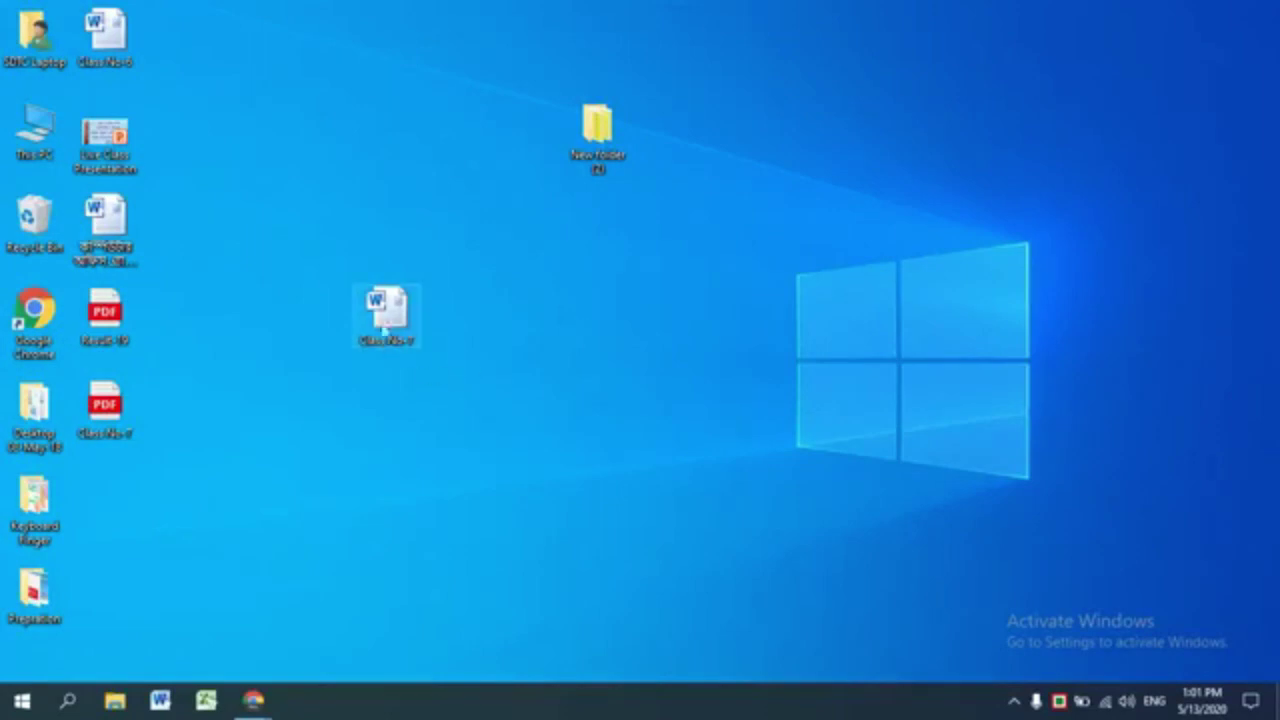
{"action": "double_click", "coordinate": [386, 311]}
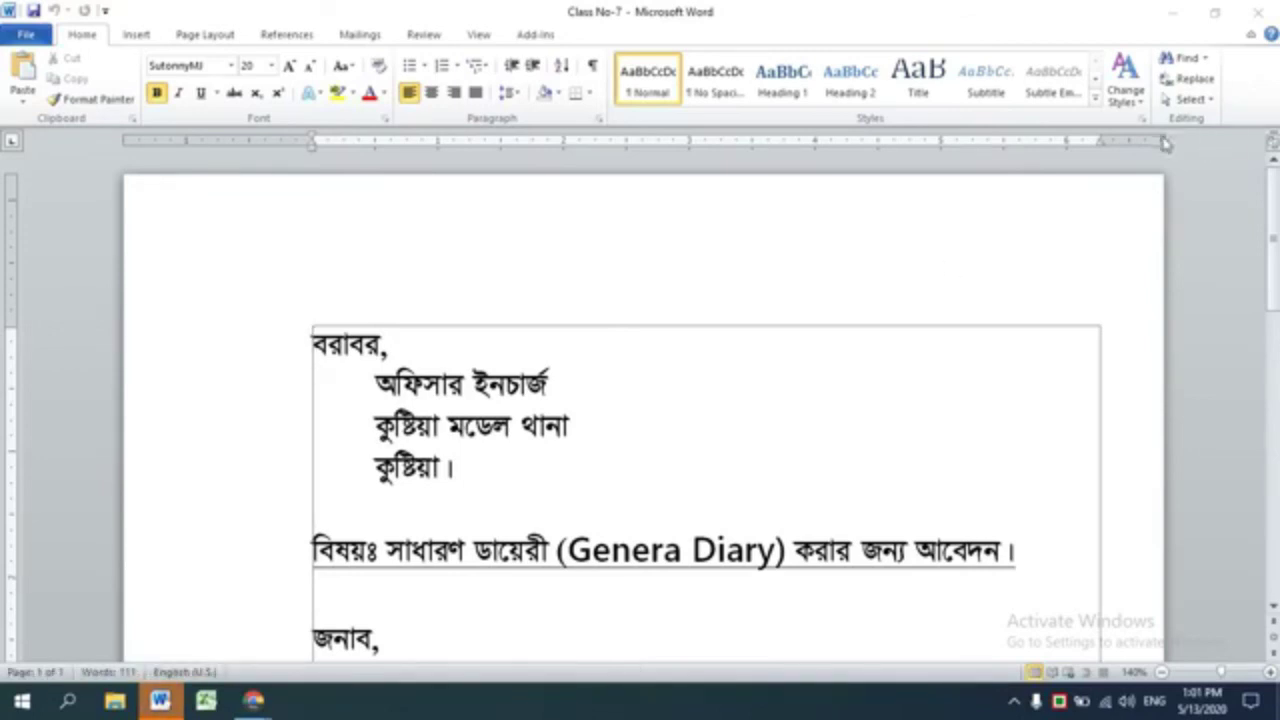
- Set the main body and অতএব paragraphs to Justify alignment, after briefly trying Align Left
{"action": "left_click", "coordinate": [1250, 34]}
{"action": "scroll", "coordinate": [695, 351], "scroll_direction": "down", "scroll_amount": 1}
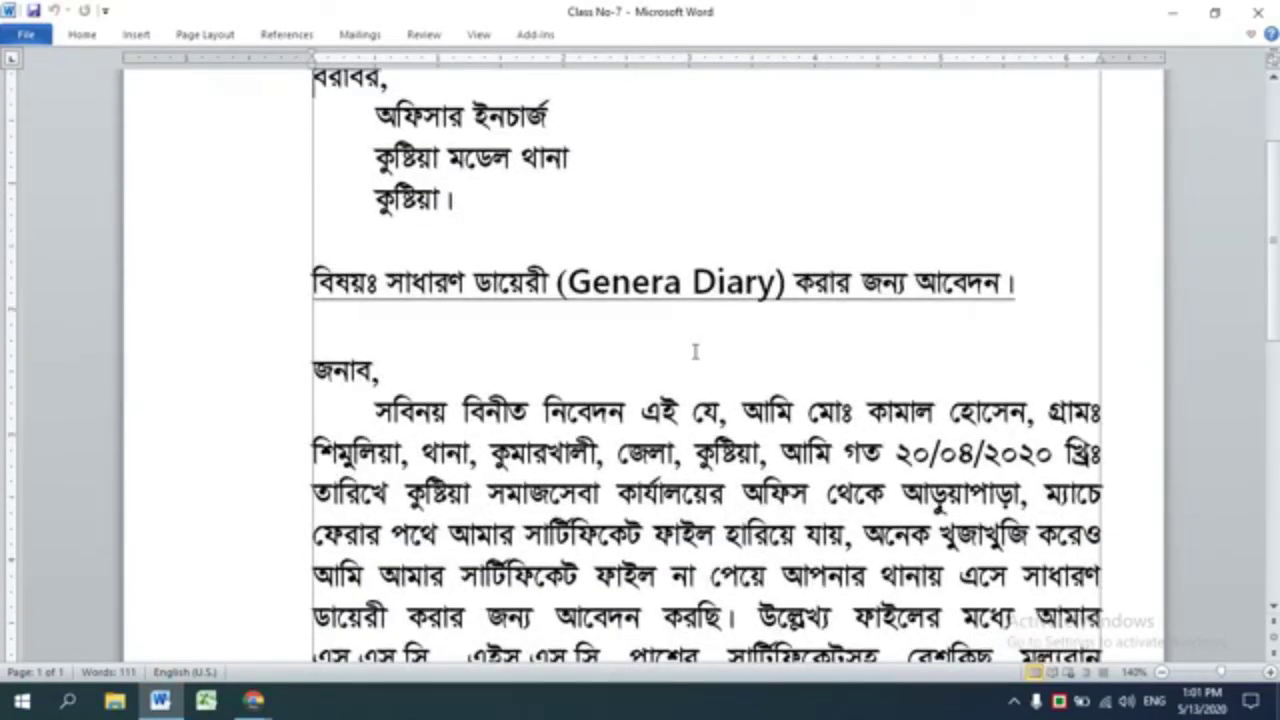
{"action": "scroll", "coordinate": [695, 351], "scroll_direction": "down", "scroll_amount": 4}
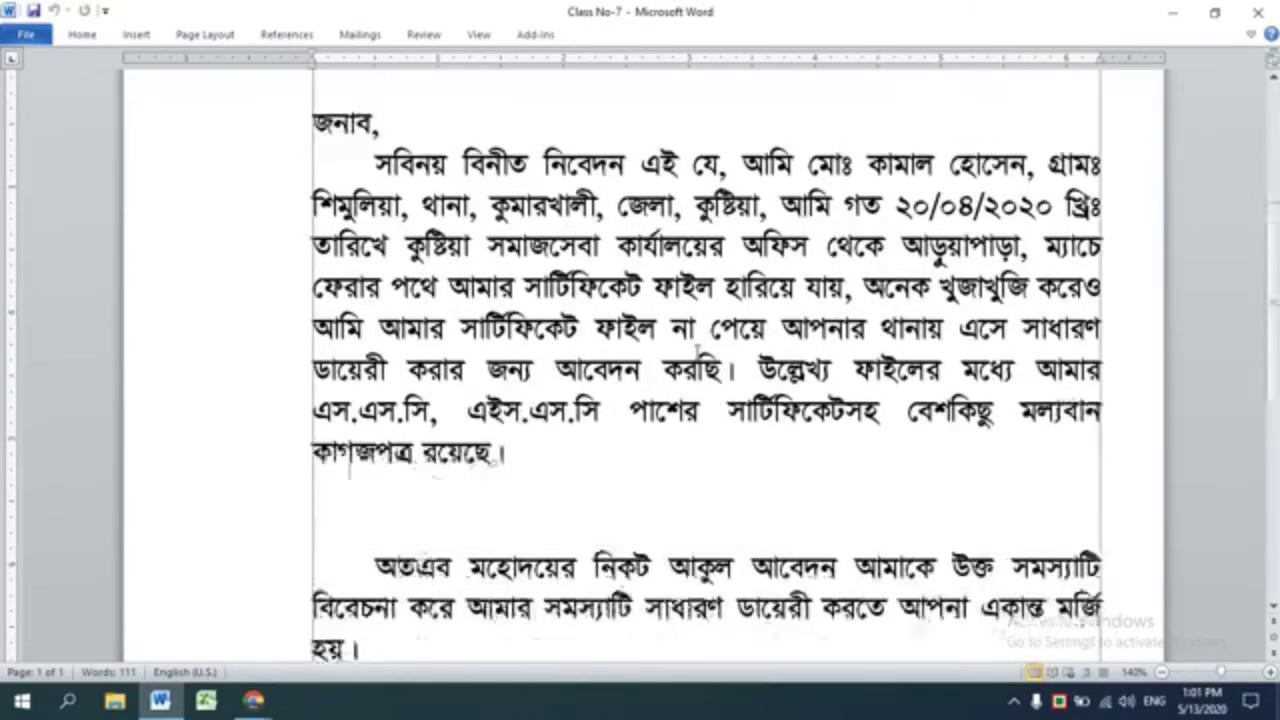
{"action": "scroll", "coordinate": [695, 351], "scroll_direction": "down", "scroll_amount": 1}
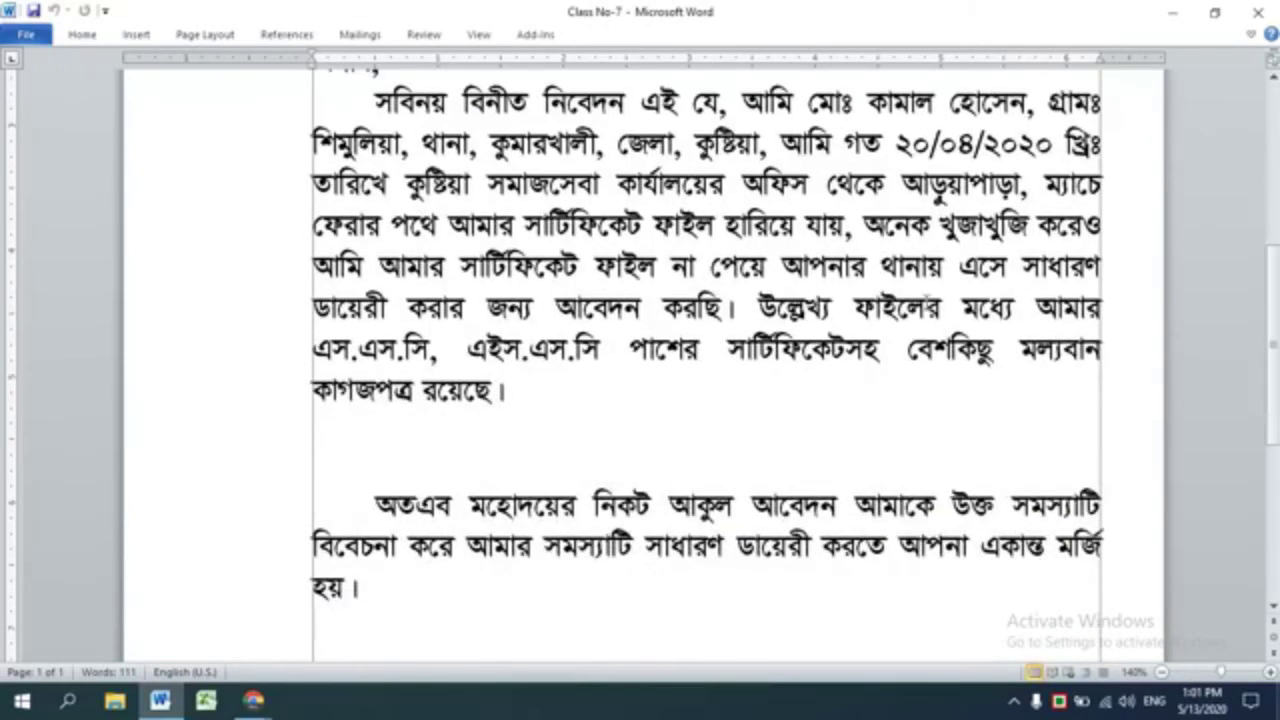
{"action": "left_click", "coordinate": [1250, 34]}
{"action": "left_click", "coordinate": [411, 94]}
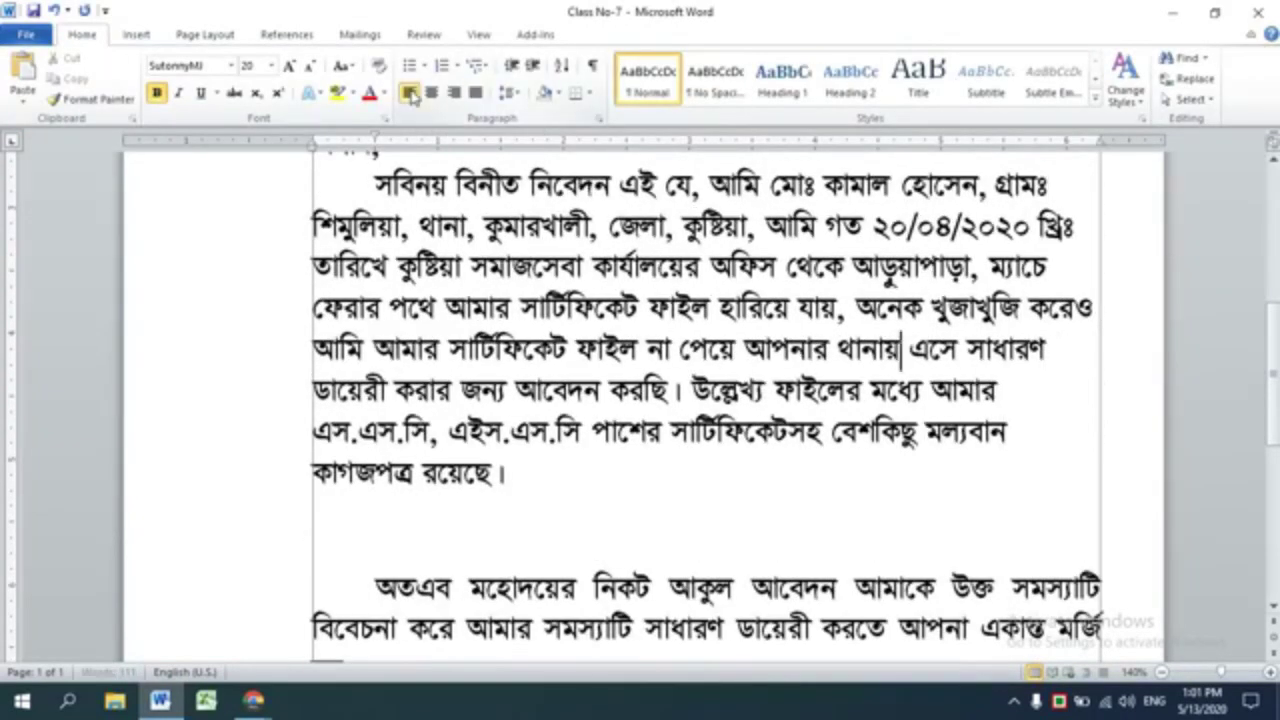
{"action": "scroll", "coordinate": [1040, 295], "scroll_direction": "up", "scroll_amount": 2}
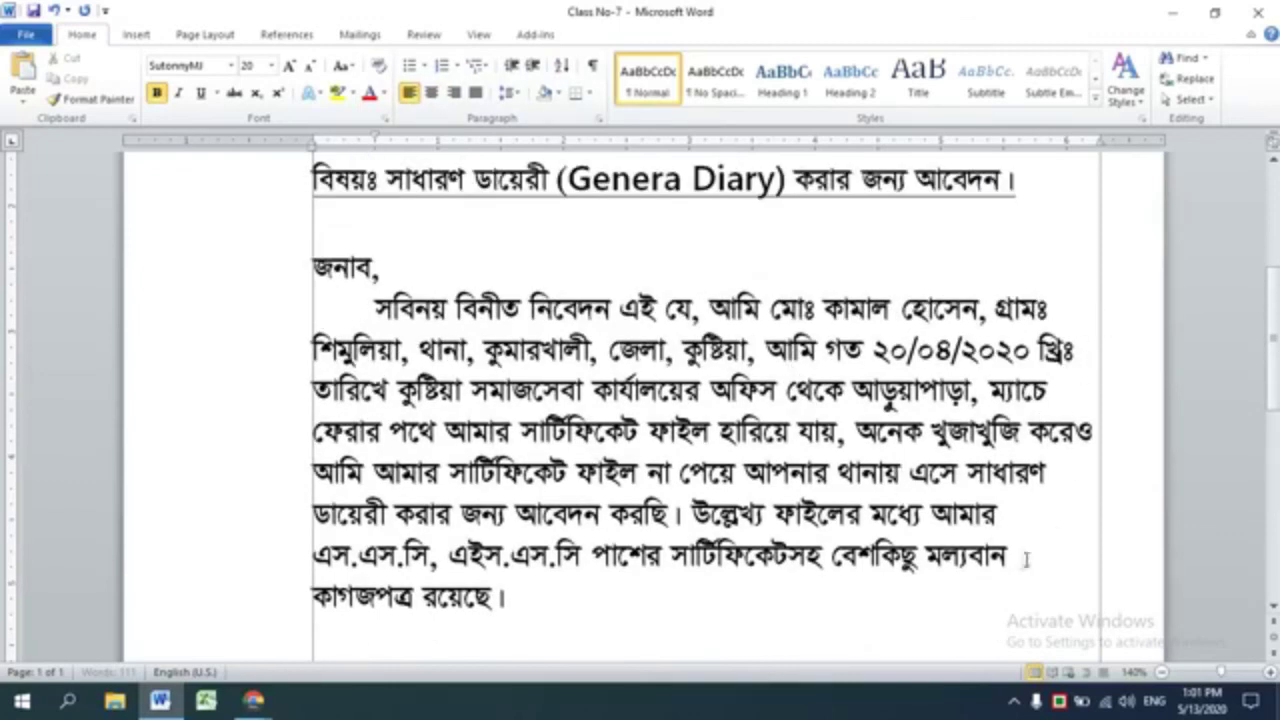
{"action": "scroll", "coordinate": [1040, 530], "scroll_direction": "down", "scroll_amount": 3}
{"action": "left_click", "coordinate": [897, 530]}
{"action": "left_click", "coordinate": [411, 92]}
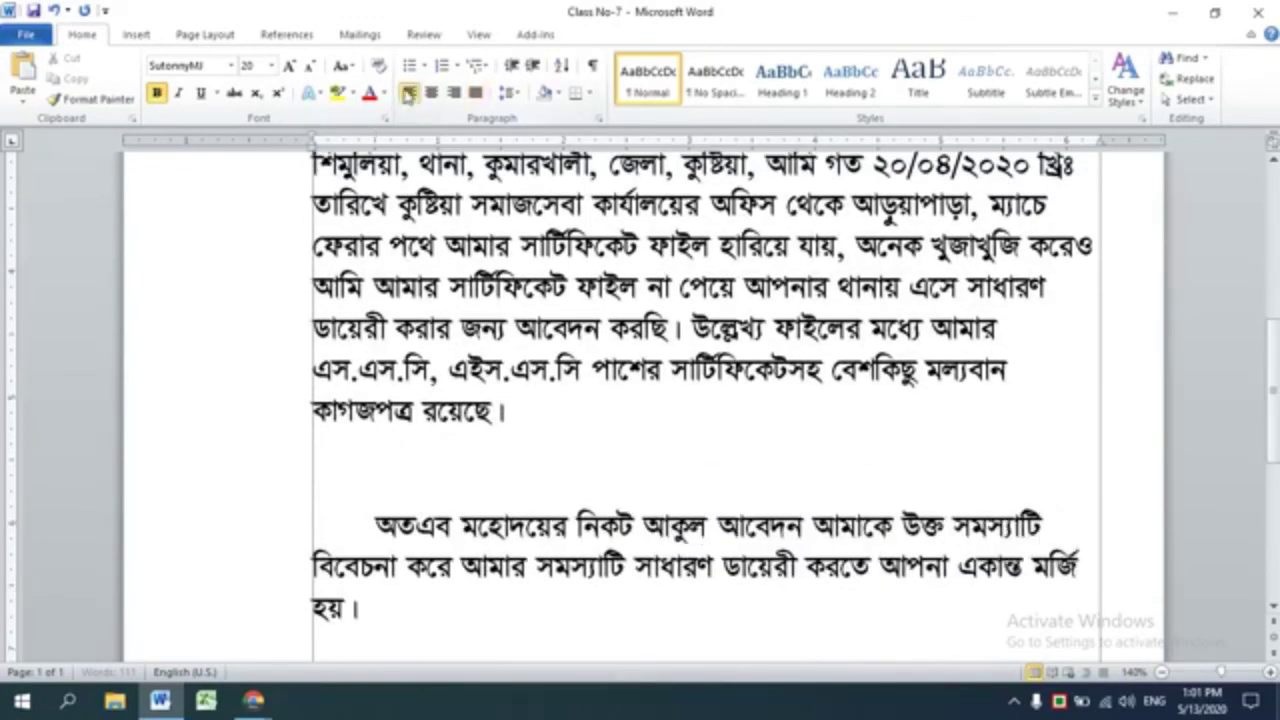
{"action": "scroll", "coordinate": [791, 428], "scroll_direction": "up", "scroll_amount": 2}
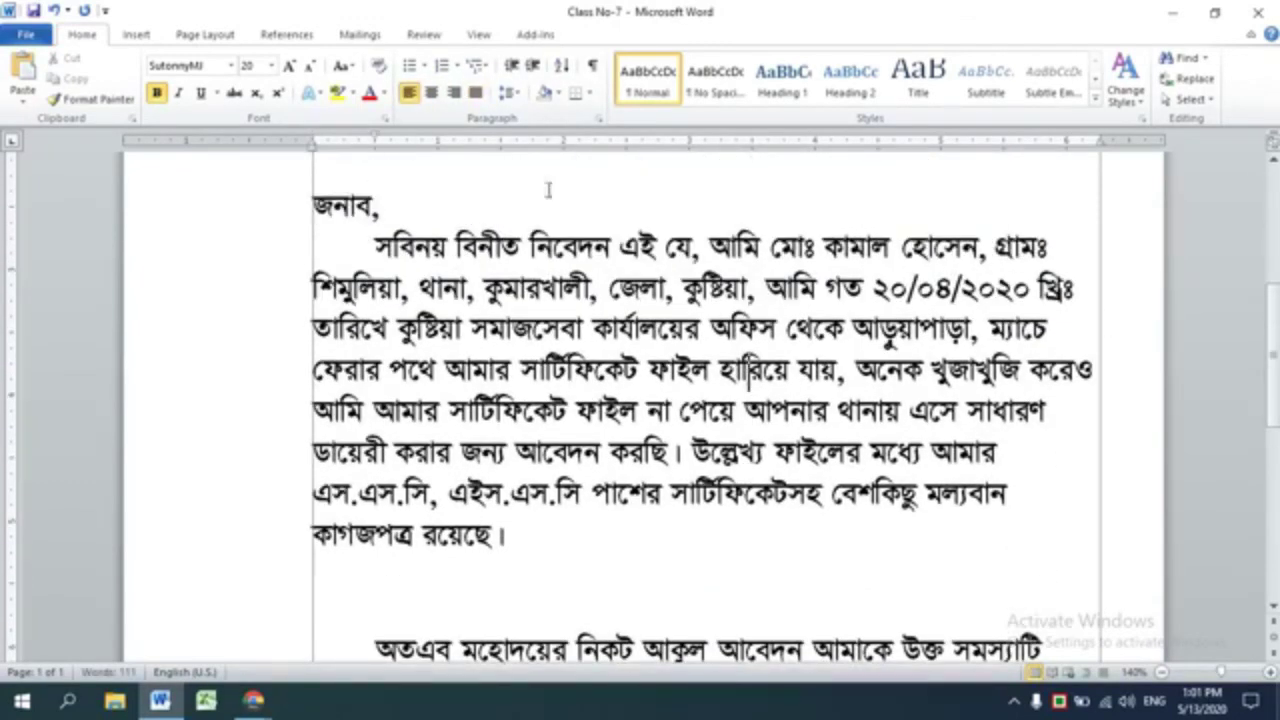
{"action": "left_click", "coordinate": [476, 92]}
{"action": "scroll", "coordinate": [870, 480], "scroll_direction": "down", "scroll_amount": 2}
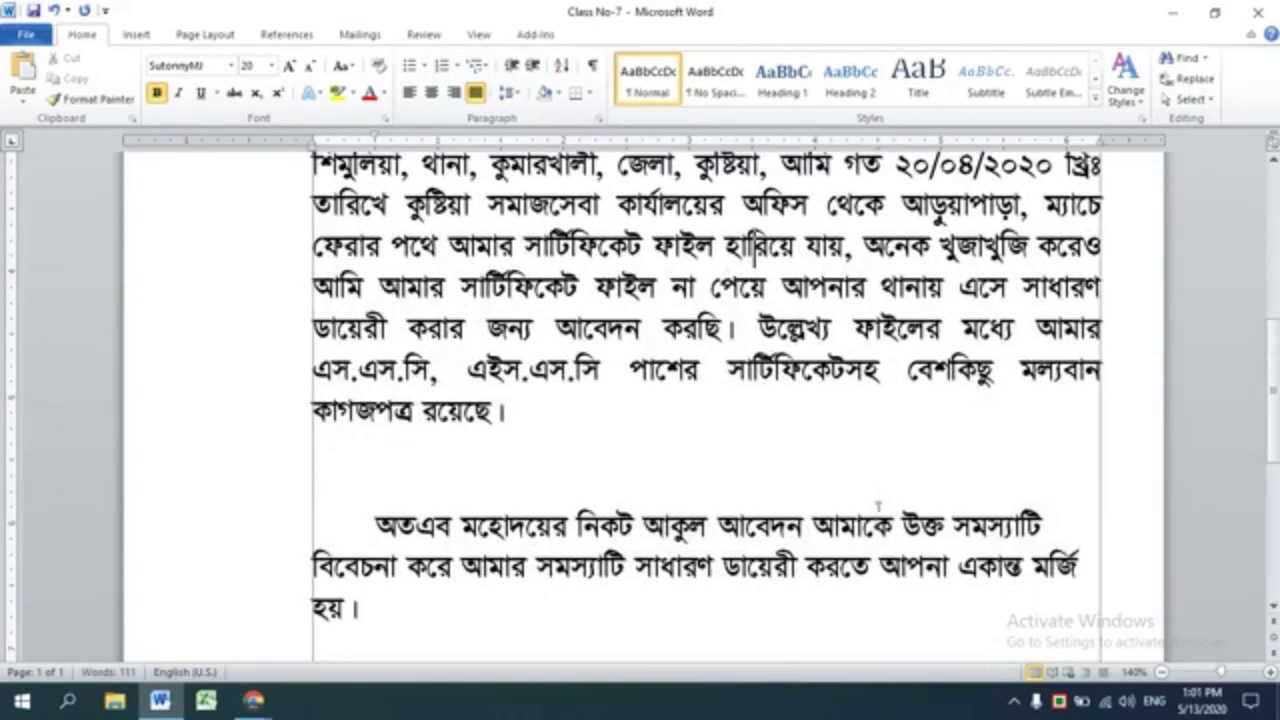
{"action": "left_click", "coordinate": [872, 518]}
{"action": "left_click", "coordinate": [476, 92]}
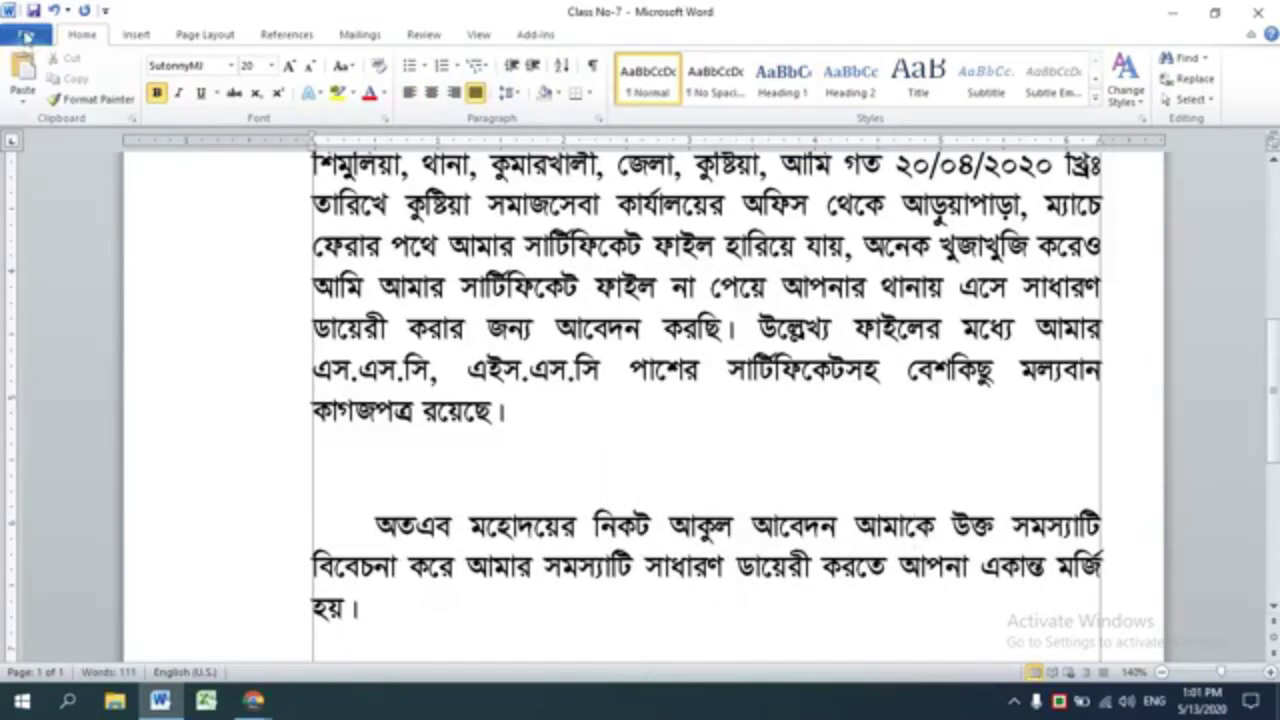
- Save the updated Class No-7 letter and close Word
{"action": "left_click", "coordinate": [27, 34]}
{"action": "left_click", "coordinate": [48, 63]}
{"action": "scroll", "coordinate": [911, 396], "scroll_direction": "up", "scroll_amount": 1}
{"action": "scroll", "coordinate": [911, 396], "scroll_direction": "up", "scroll_amount": 4}
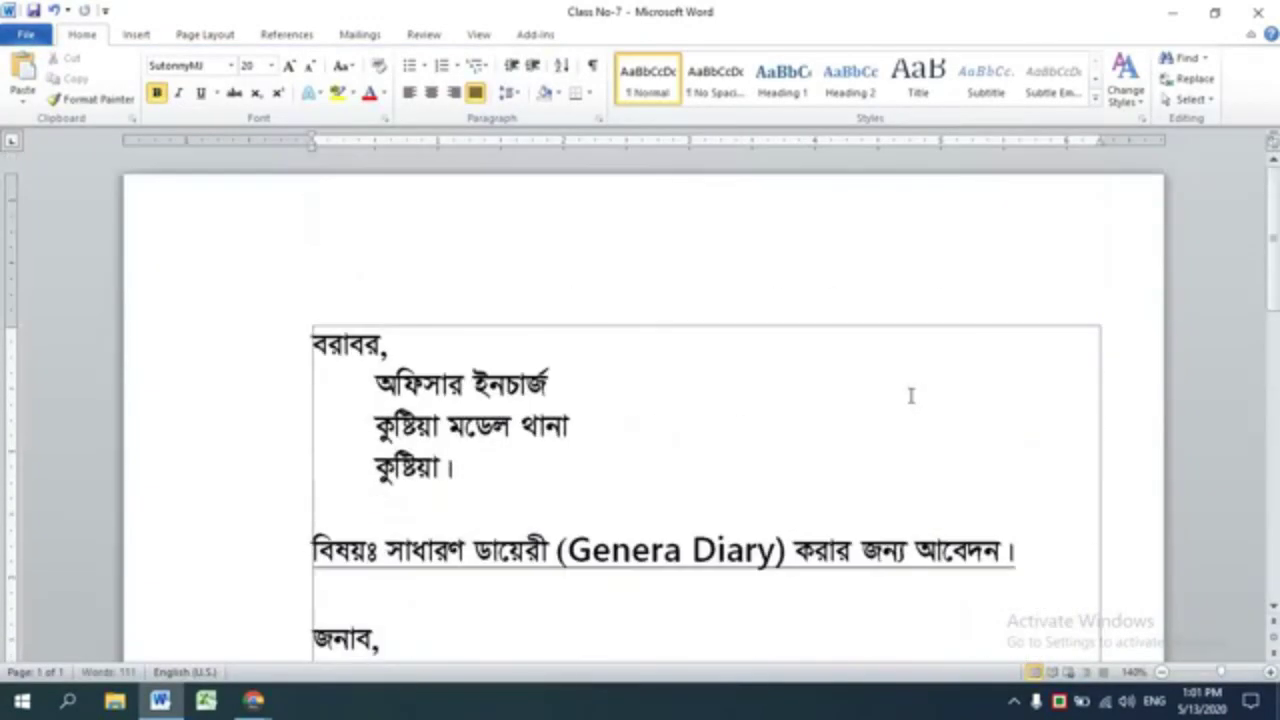
{"action": "left_click", "coordinate": [1266, 14]}
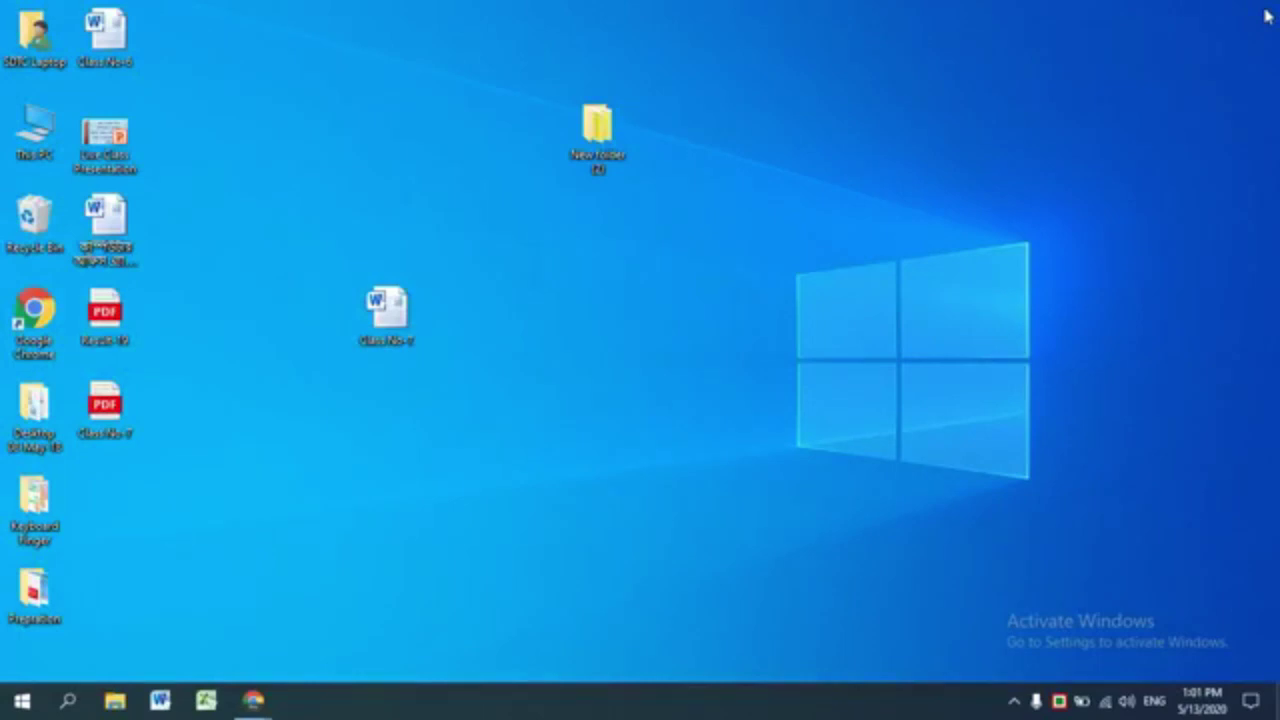